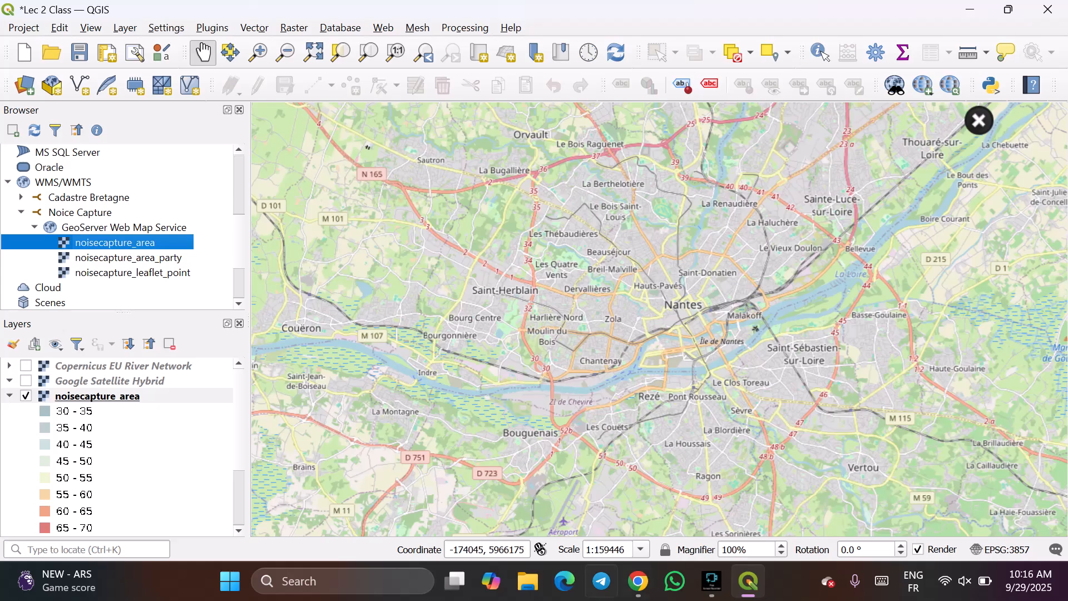
Switch to WhatsApp and open today's shared Google Drive folder link from the PM3E-M2 group chat.
left_click(675, 581)
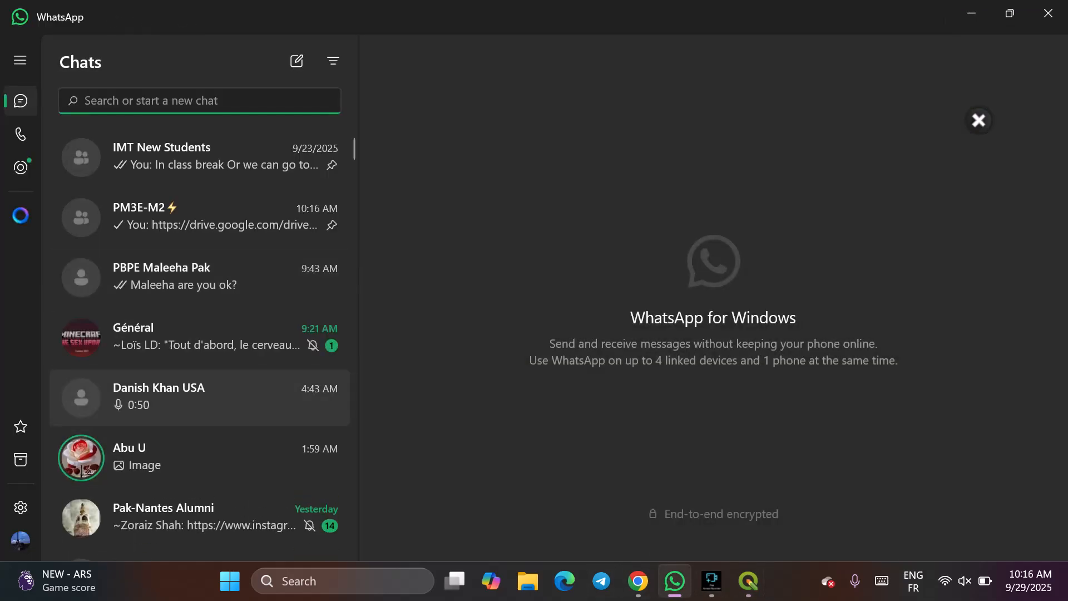
left_click(199, 158)
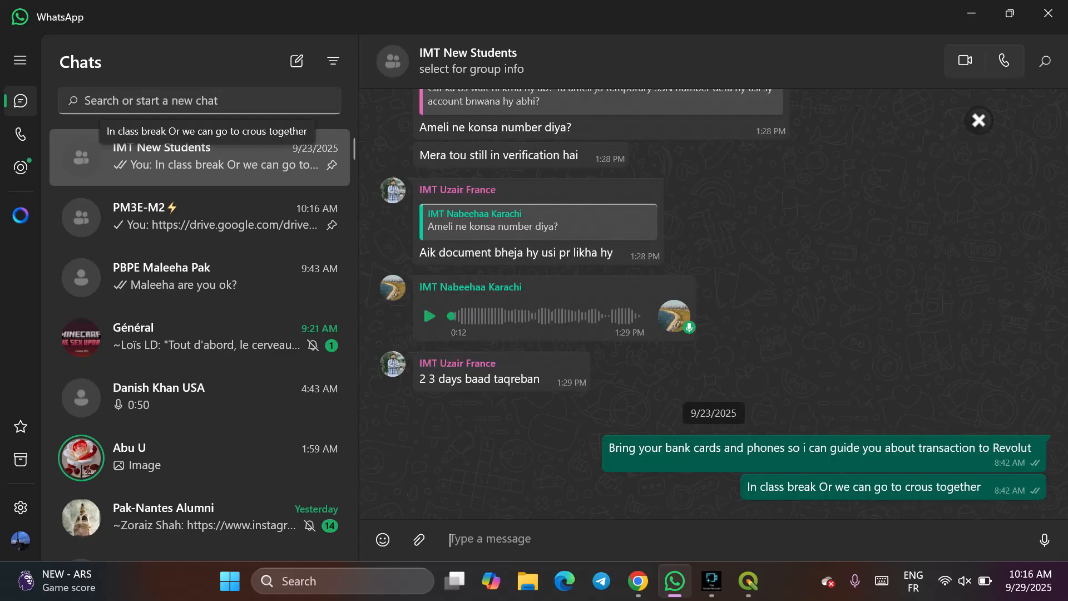
left_click(208, 218)
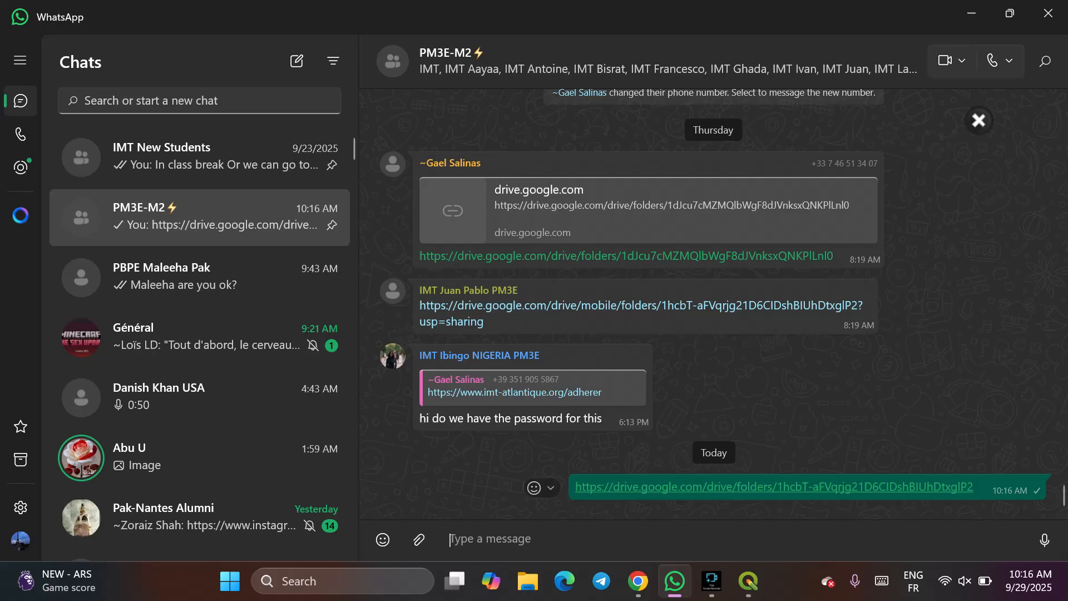
left_click(773, 487)
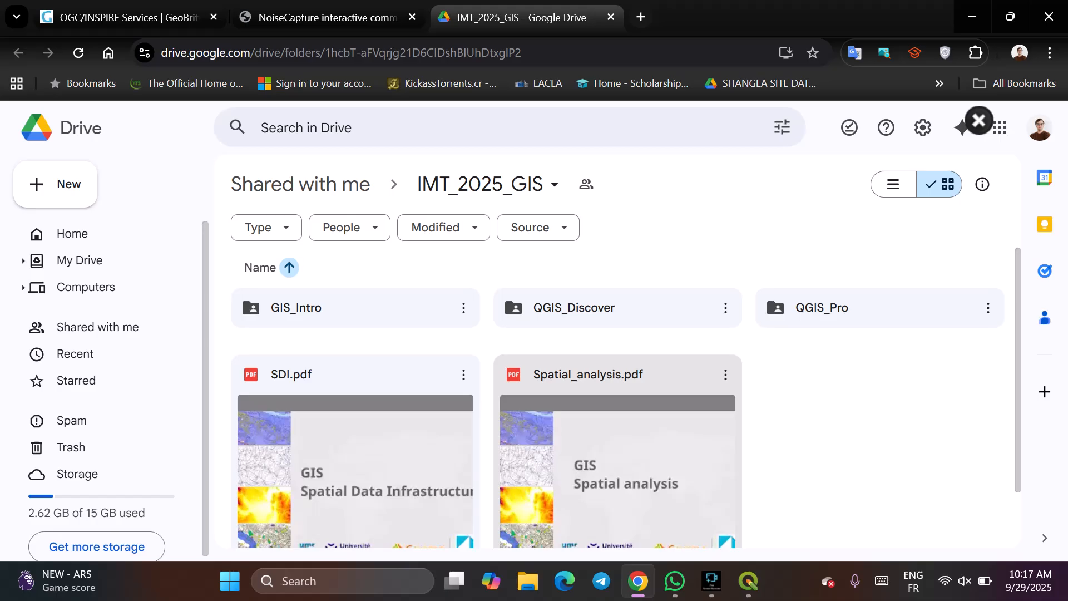
Download BD_TOPO_Trentemoult.zip and OpenData_Trentemoult.zip from the QGIS_Pro folder.
scroll(627, 398, "down", 1)
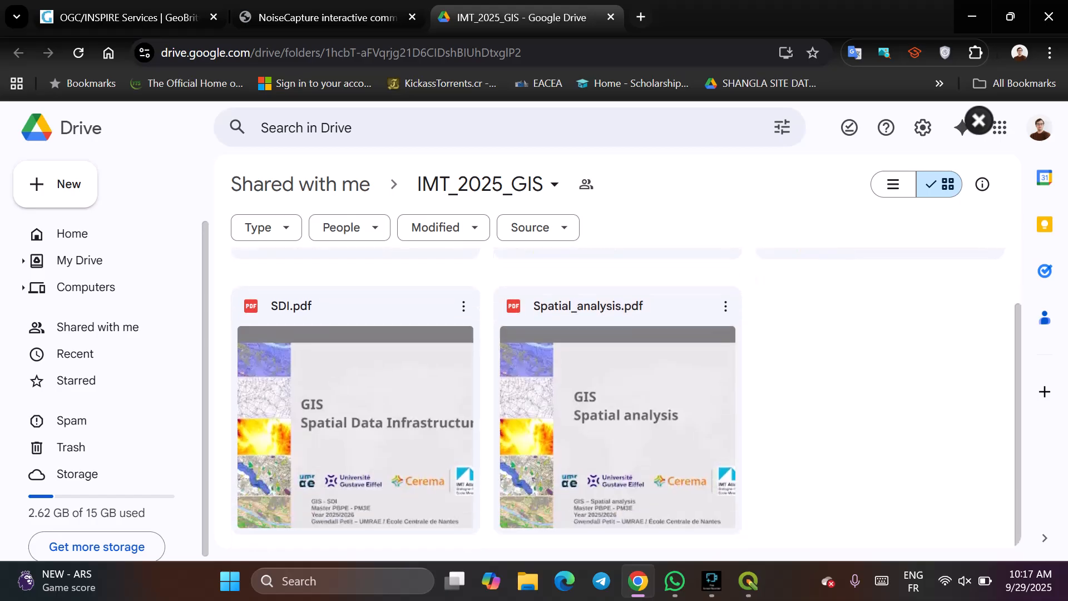
scroll(626, 398, "up", 1)
double_click(818, 308)
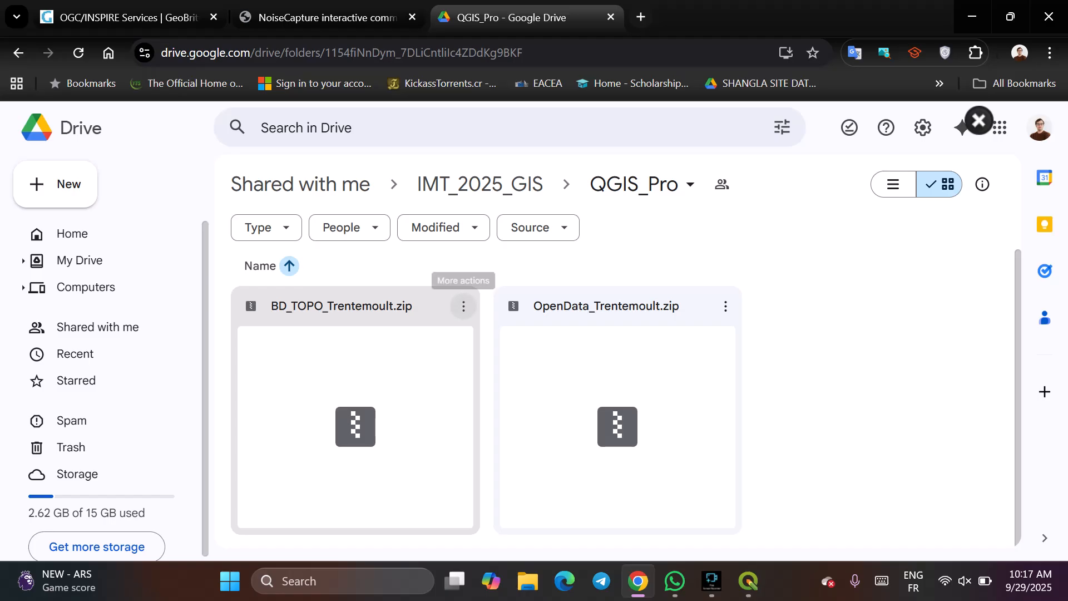
left_click(463, 307)
left_click(464, 306)
left_click(512, 310)
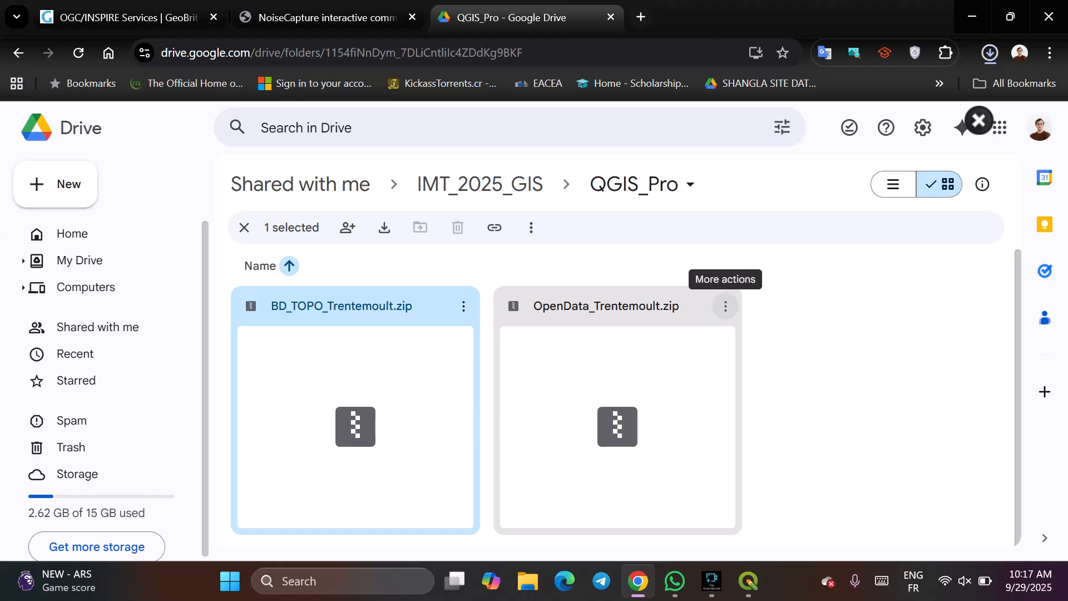
left_click(726, 307)
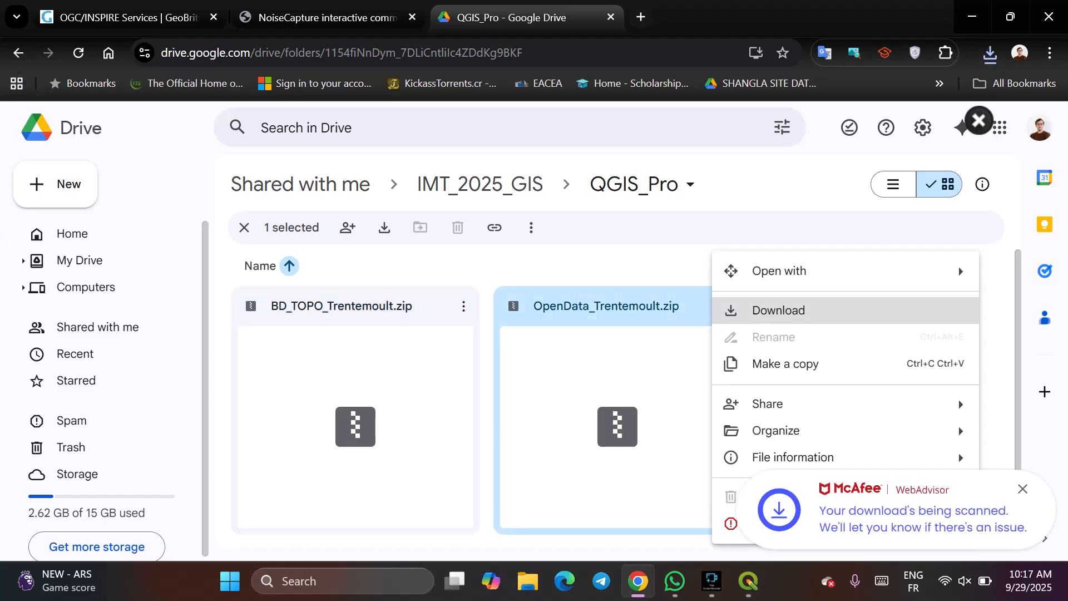
left_click(725, 308)
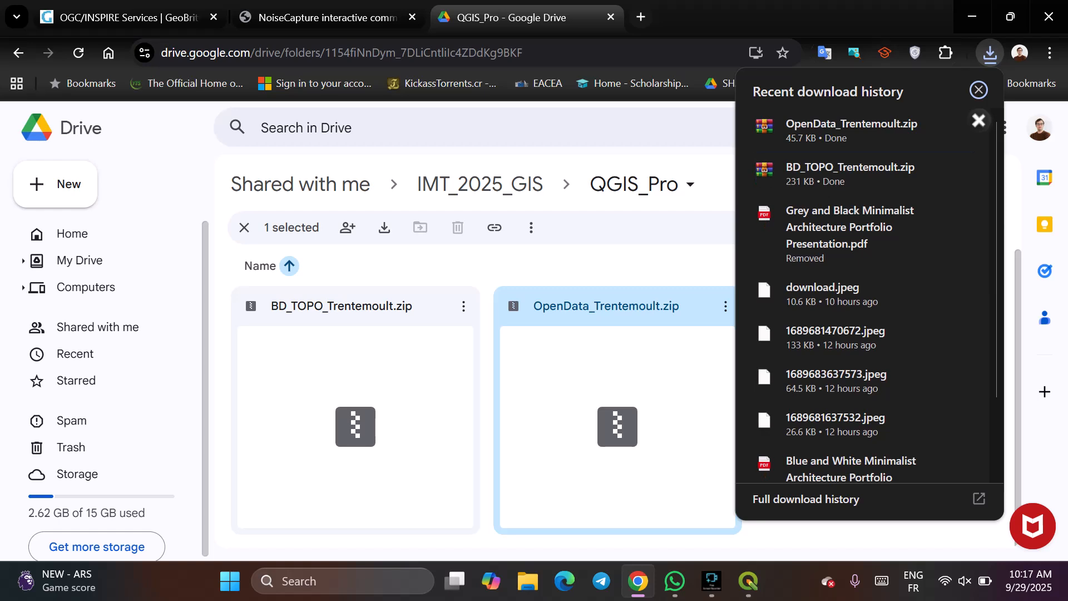
Minimize the open windows, close the advertisement overlay and open the Downloads folder from the desktop.
left_click(972, 11)
left_click(973, 10)
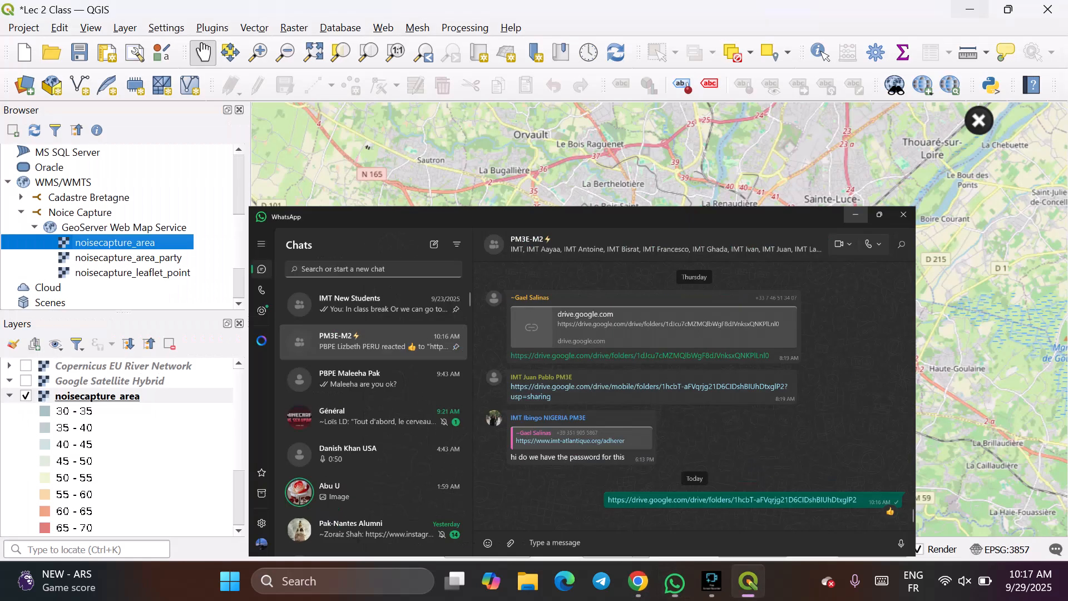
left_click(972, 7)
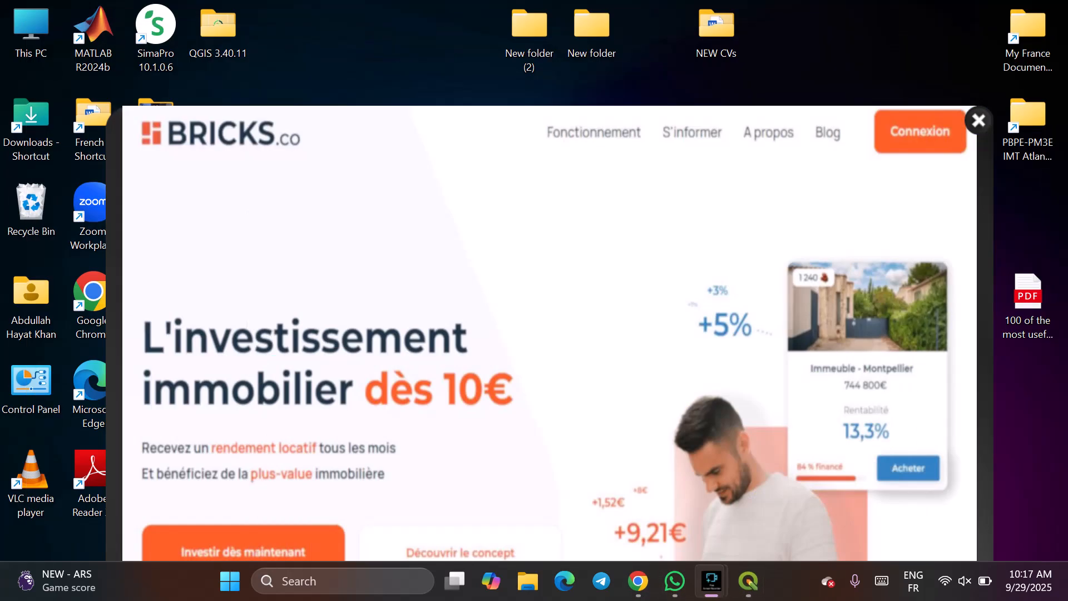
left_click(979, 120)
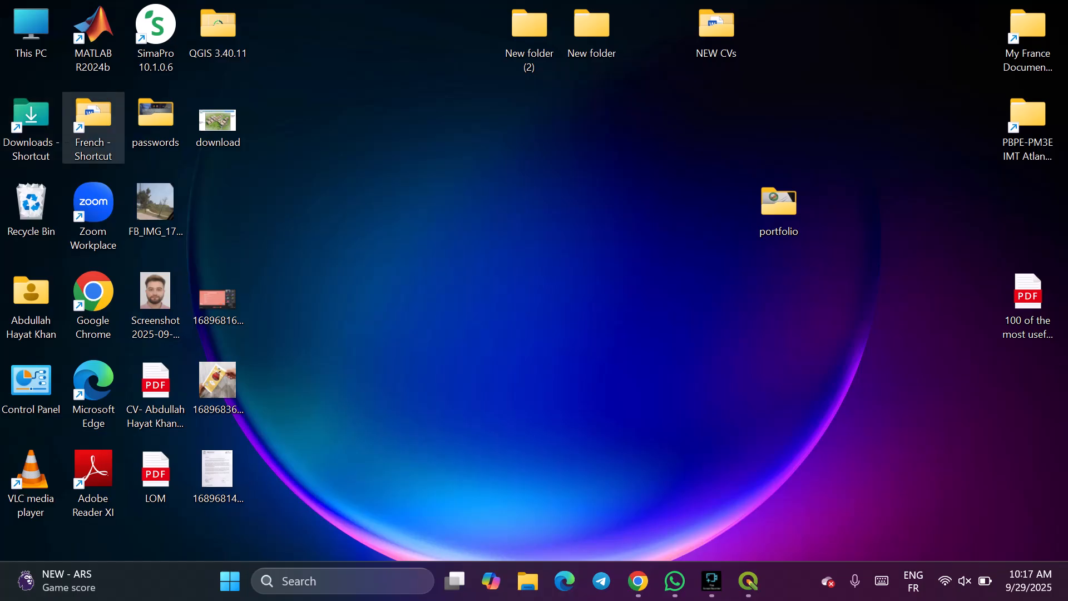
double_click(31, 127)
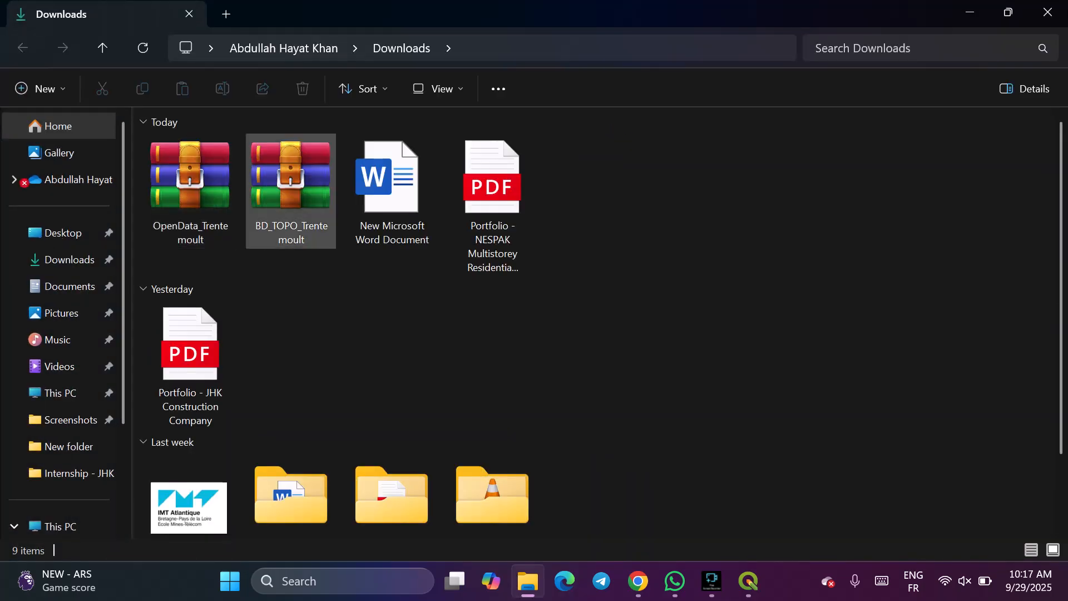
Cut the OpenData_Trentemoult and BD_TOPO_Trentemoult archives from the Downloads folder.
left_click_drag(252, 258, 162, 206)
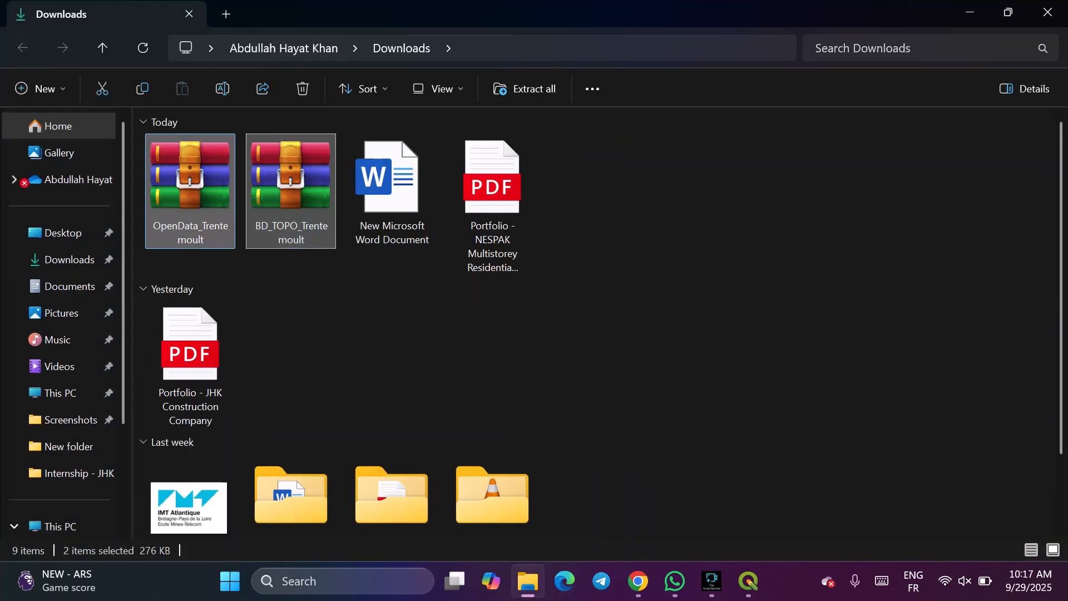
right_click(317, 167)
key("Escape")
Create a folder with the default name inside Semester 3 > QGIS and paste both archives into it.
scroll(334, 178, "down", 1)
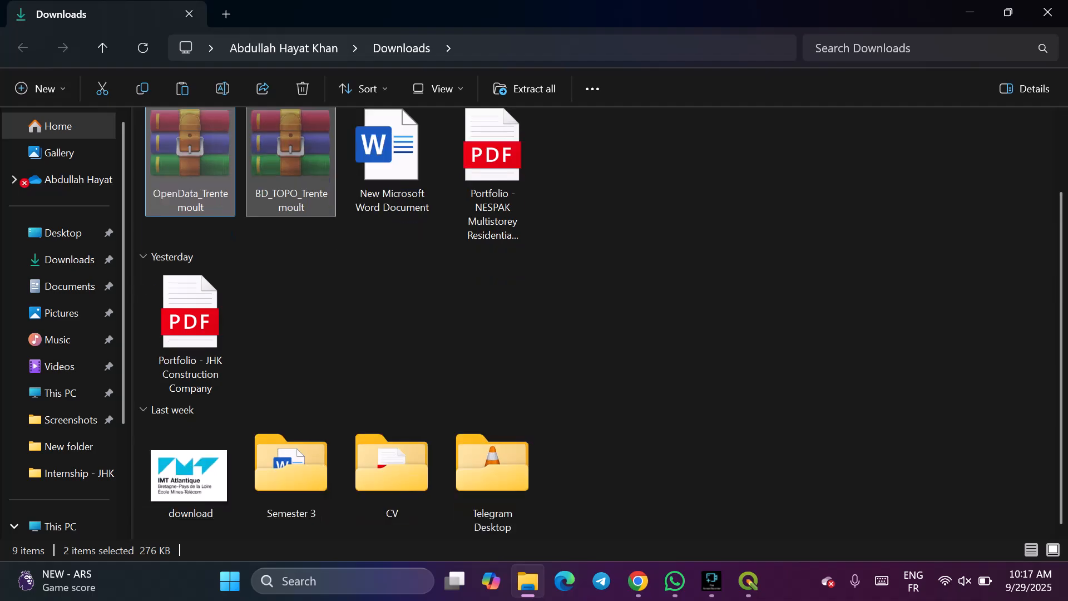
double_click(291, 464)
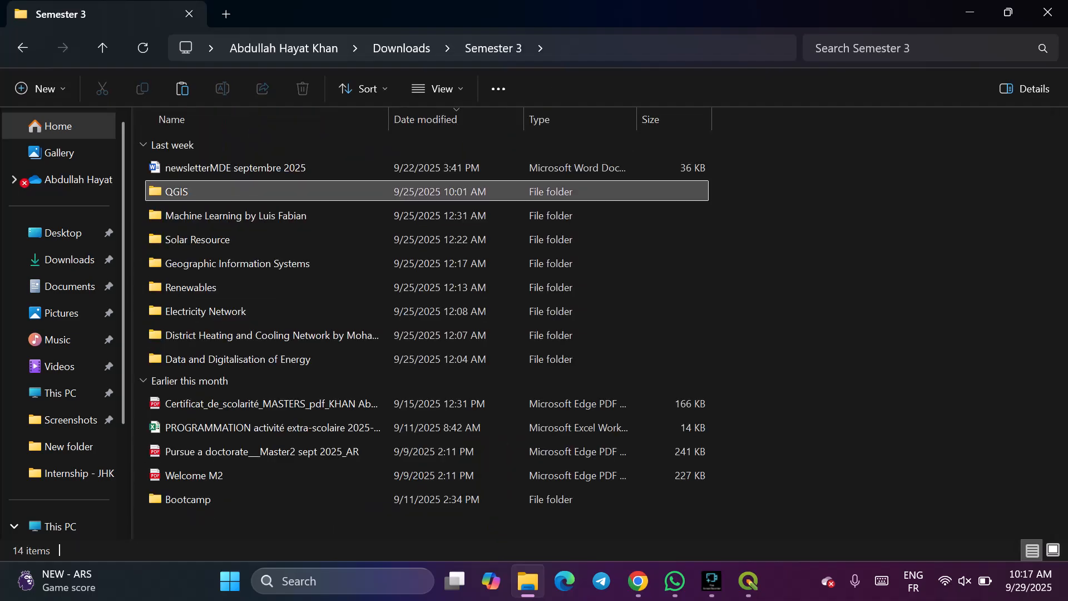
double_click(267, 193)
right_click(857, 232)
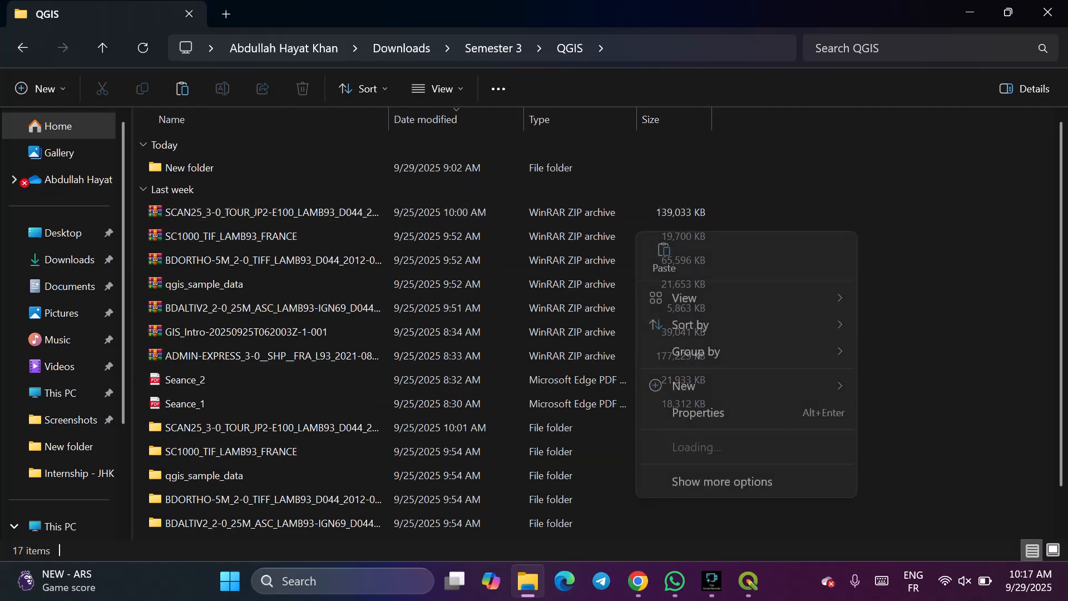
mouse_move(684, 386)
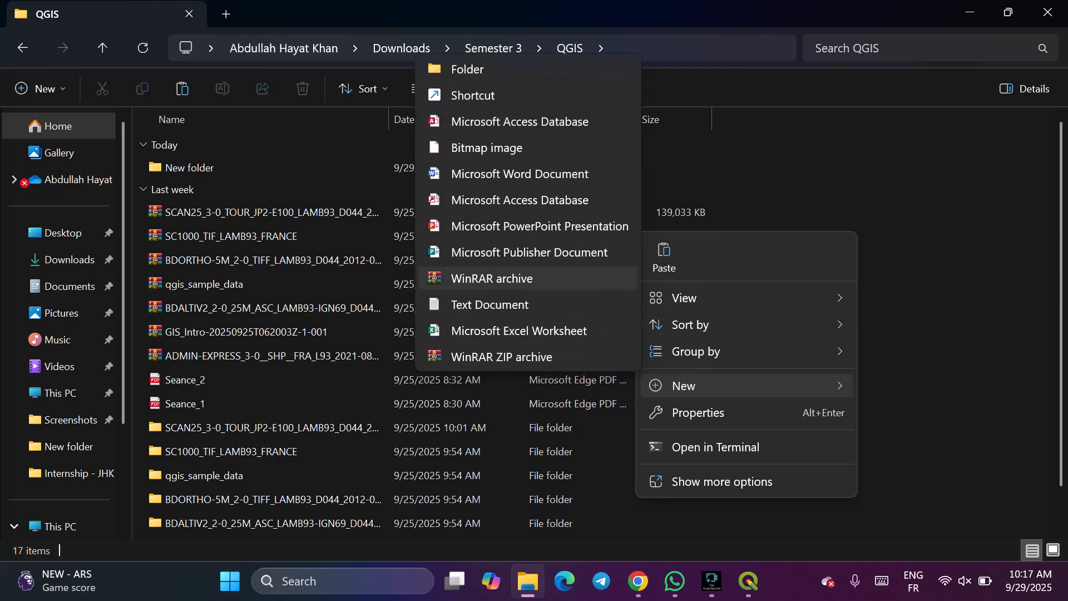
left_click(468, 69)
key("Return")
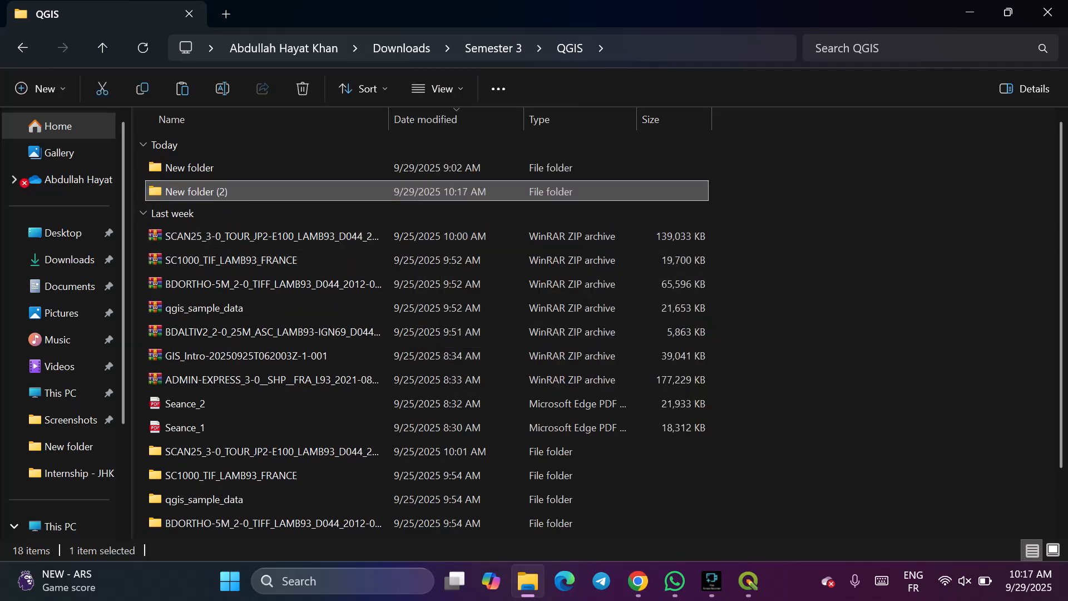
key("Return")
key("ctrl+v")
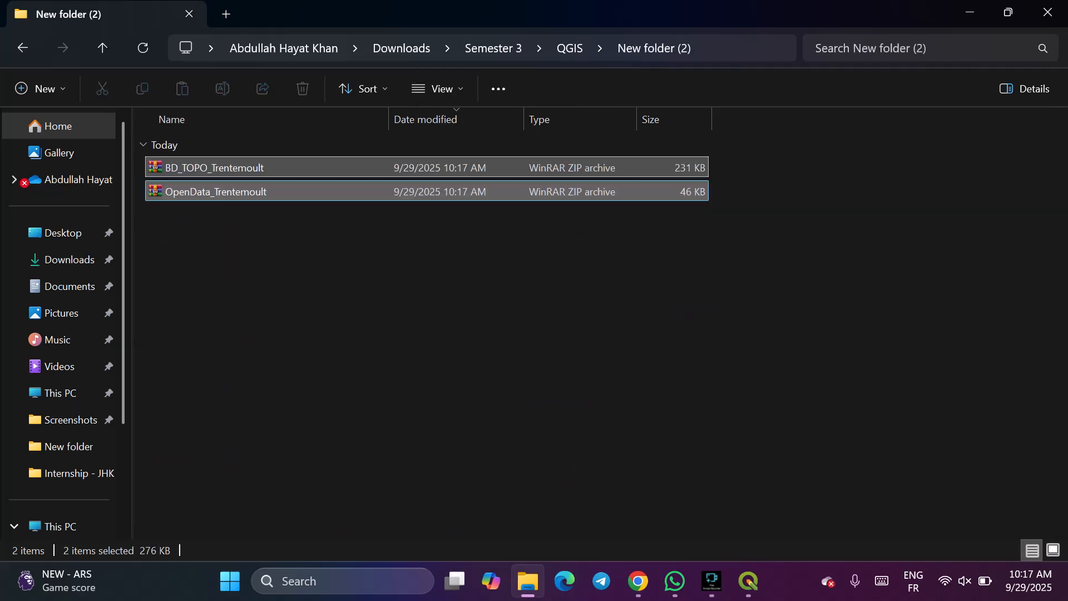
Extract the BD_TOPO_Trentemoult archive to the suggested destination path and close the archive window.
double_click(214, 168)
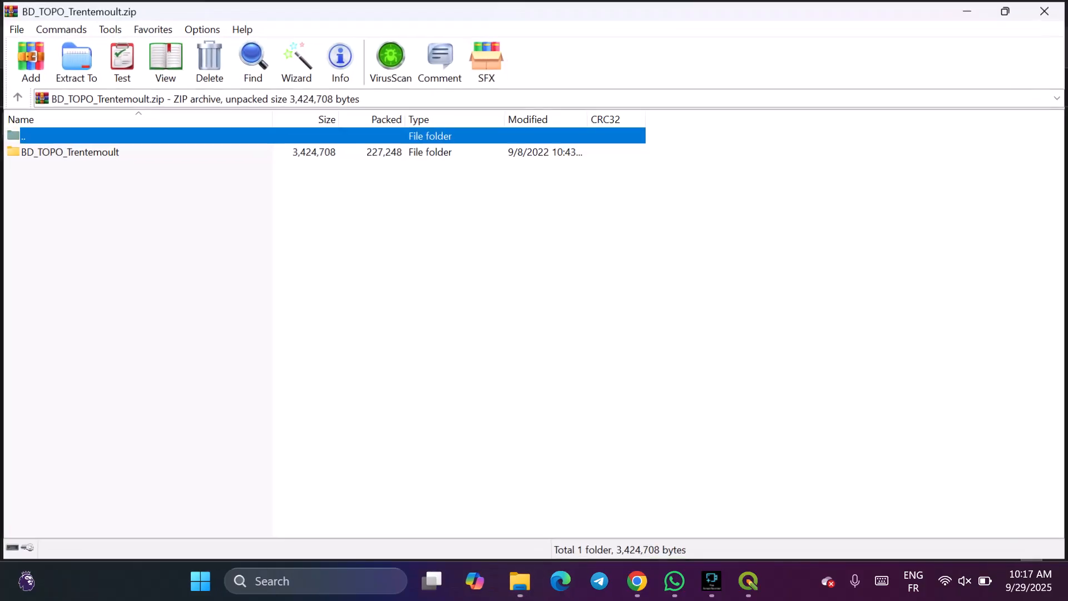
left_click(73, 58)
left_click(582, 453)
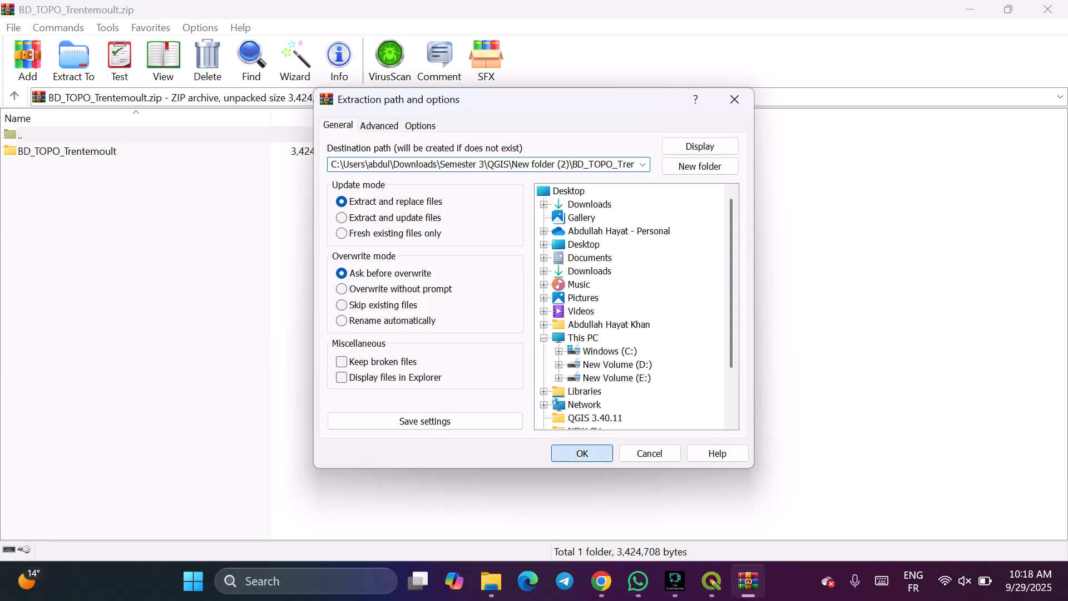
left_click(1049, 9)
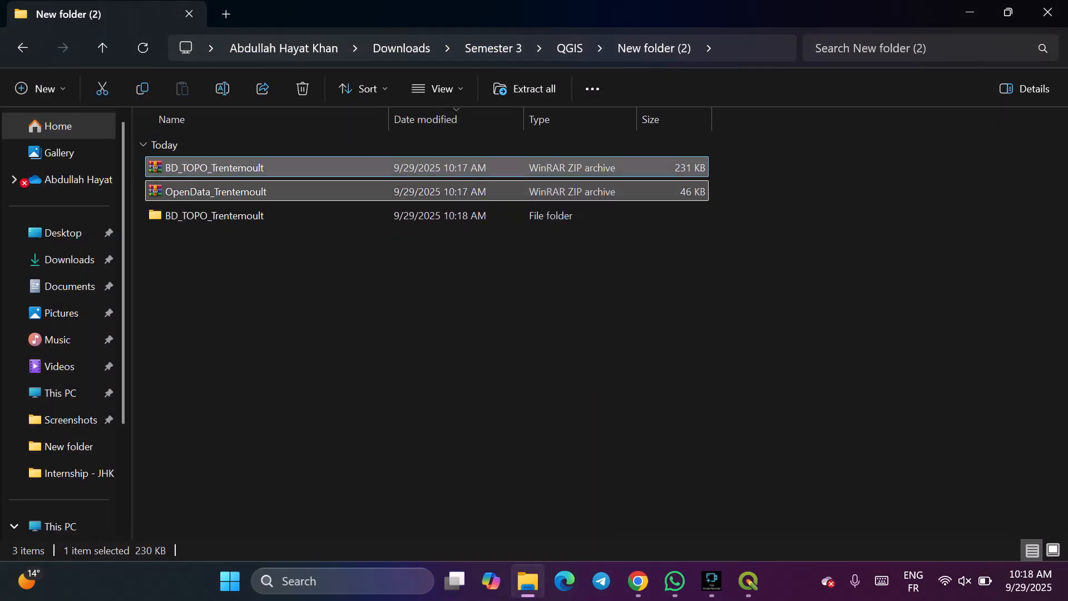
Extract the OpenData_Trentemoult archive to the suggested destination path and close the archive window.
double_click(216, 191)
left_click(74, 59)
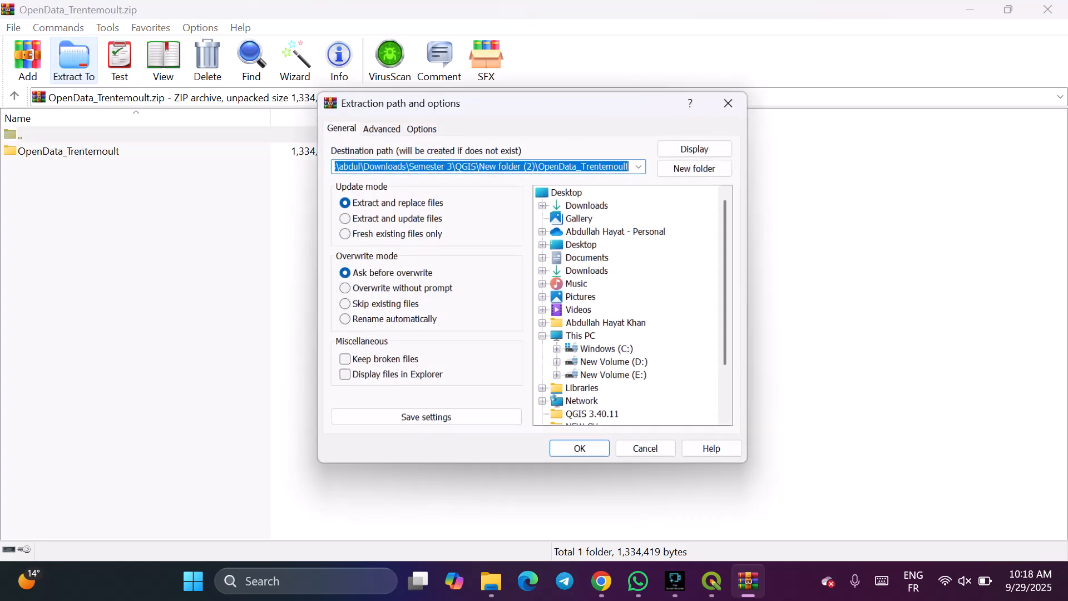
left_click(579, 448)
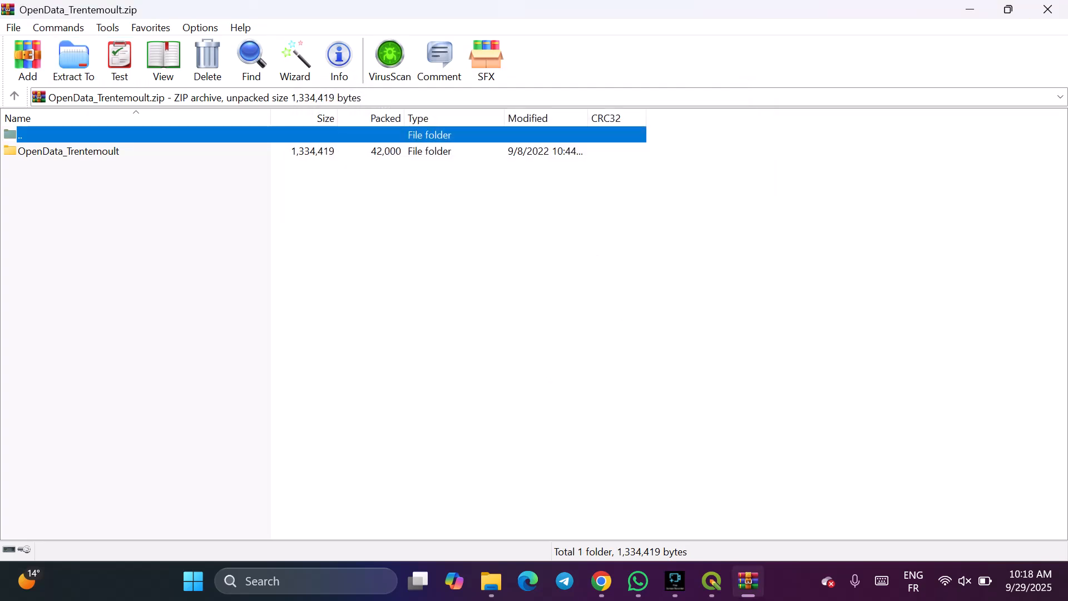
left_click(1048, 10)
left_click(534, 345)
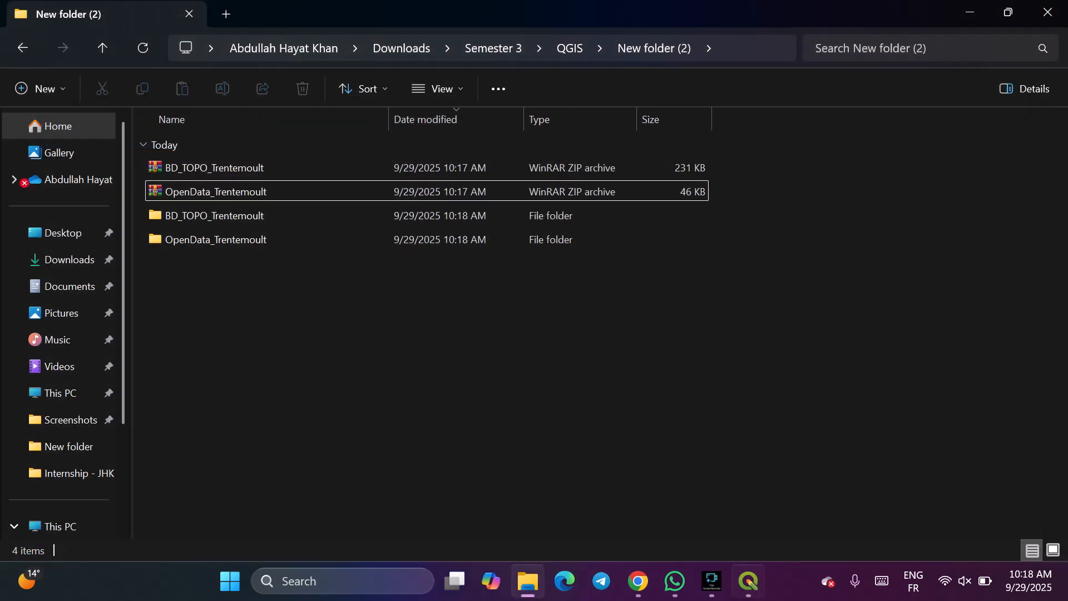
Switch to QGIS and start a new project, saving the changes to the current Lec 2 Class project.
left_click(749, 581)
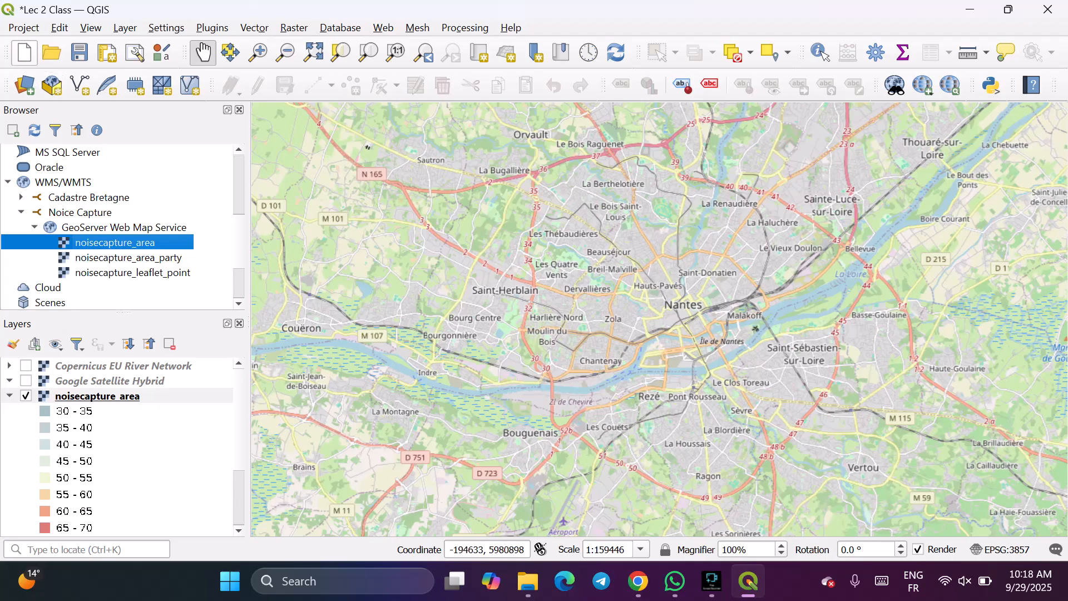
left_click(24, 53)
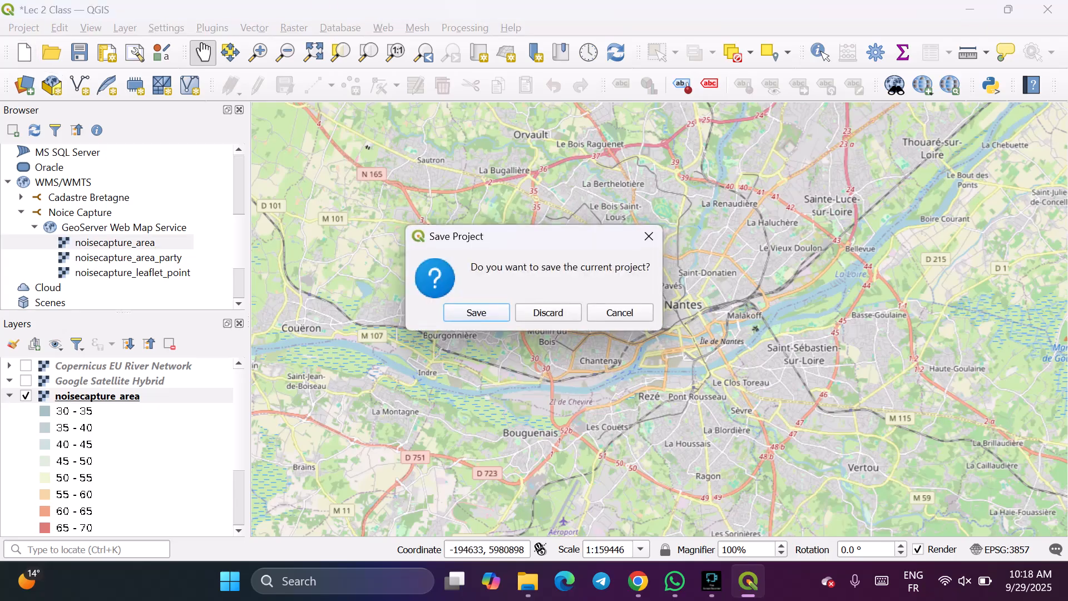
left_click(477, 313)
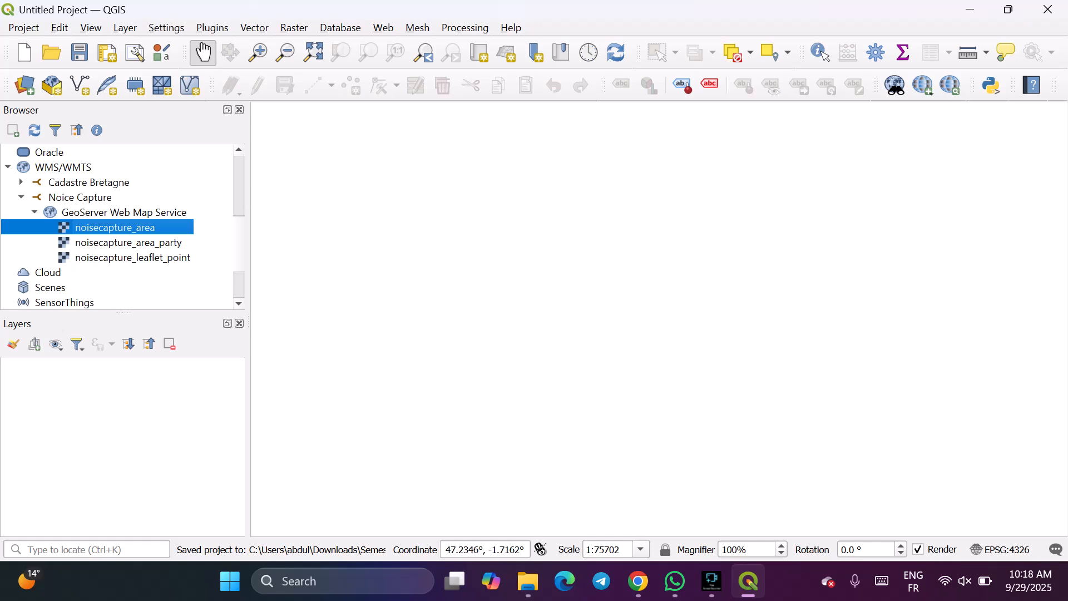
Collapse the Noice Capture connection and save the new empty project as Project 1.
left_click(21, 197)
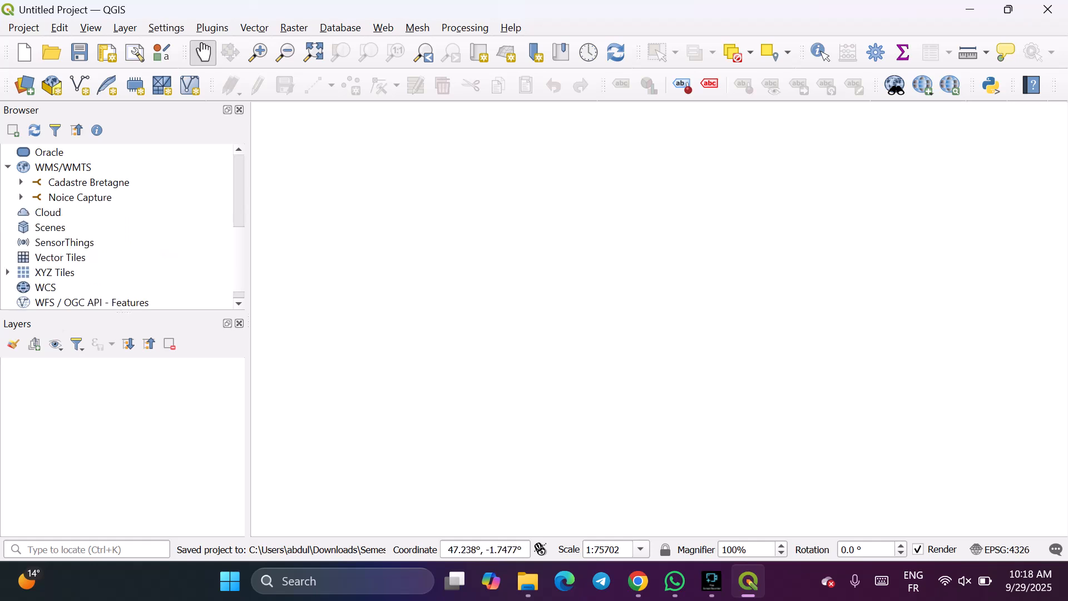
scroll(122, 223, "up", 4)
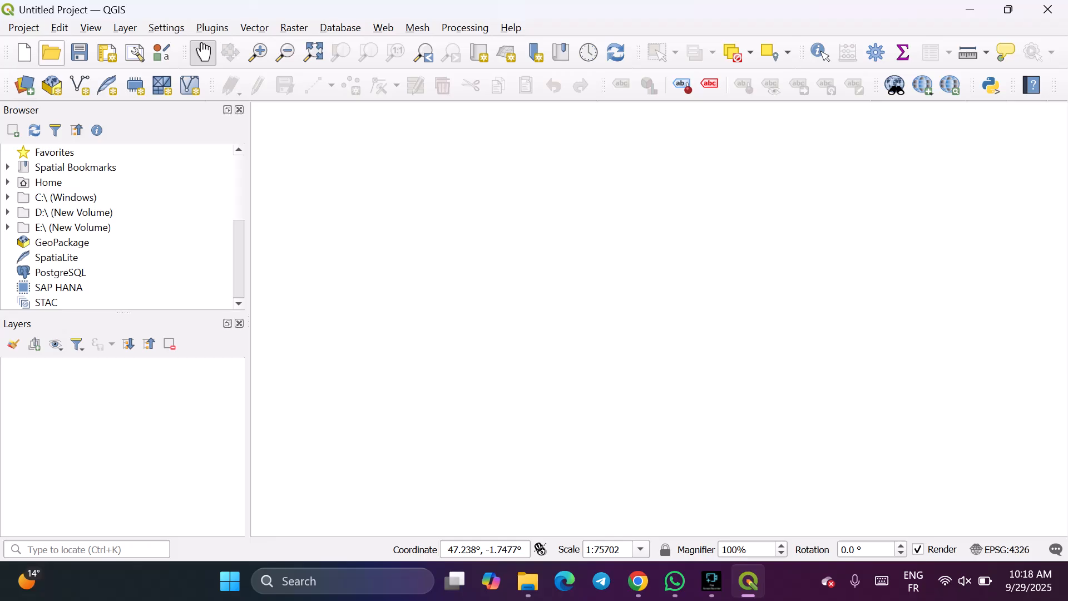
left_click(80, 53)
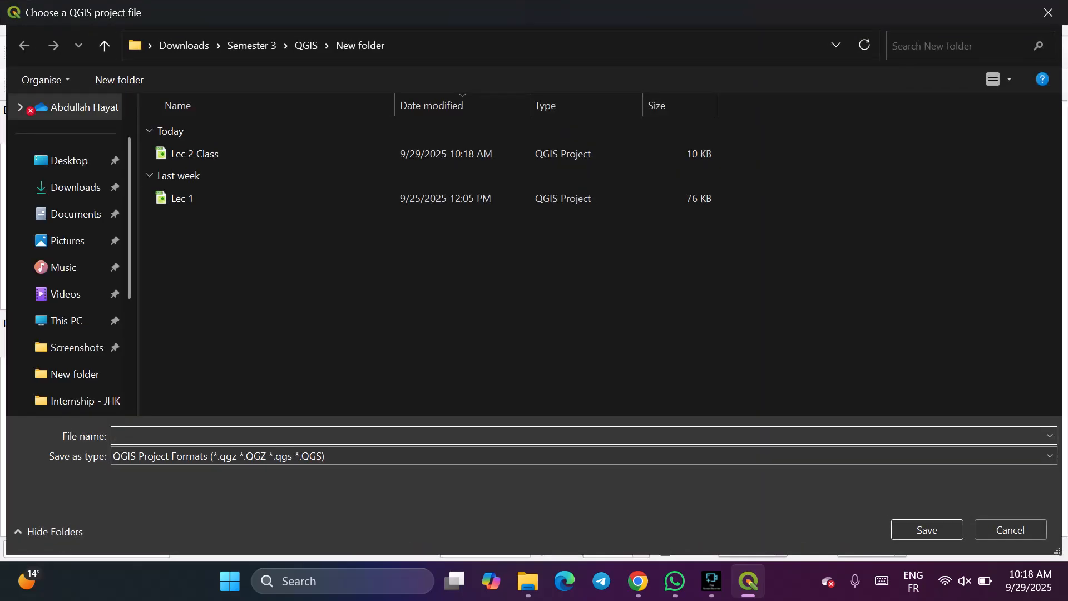
type("Project 1")
key("Return")
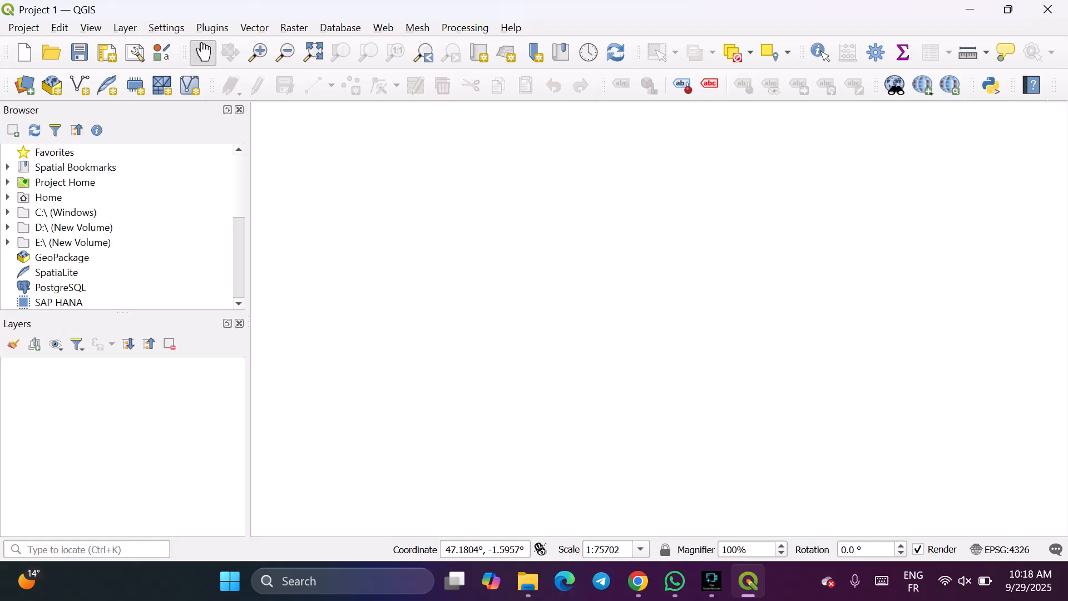
Switch to File Explorer, open the inner BD_TOPO_Trentemoult folder and display its files as large icons.
left_click(528, 581)
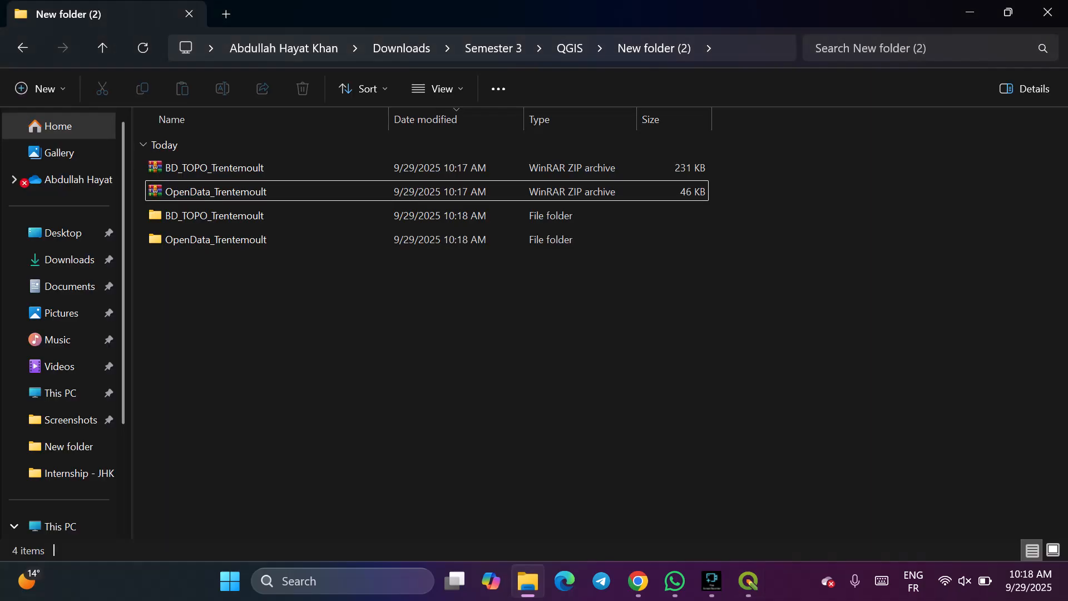
double_click(243, 216)
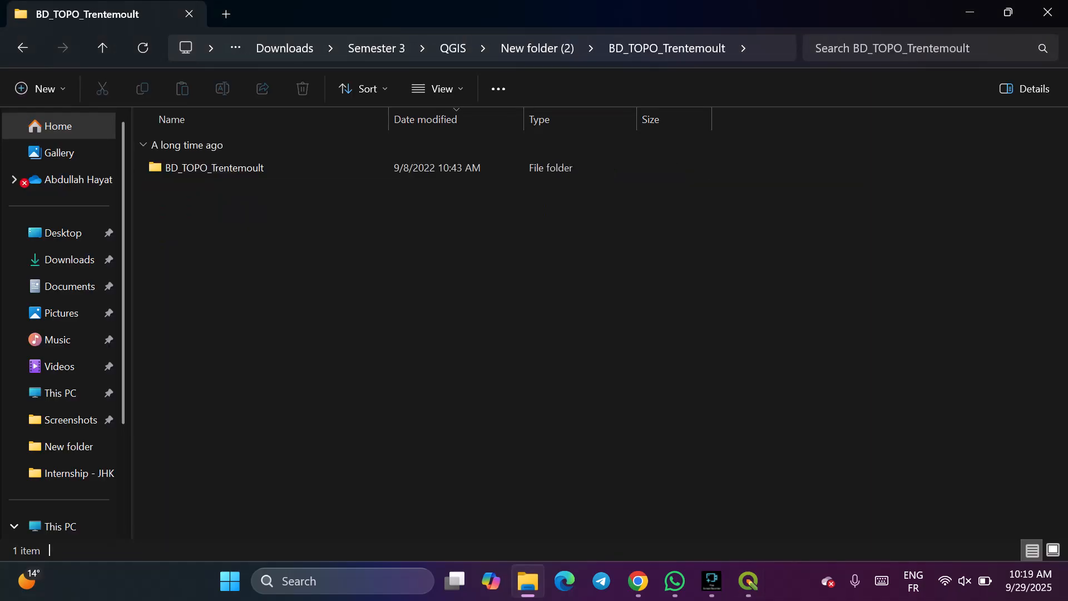
double_click(214, 167)
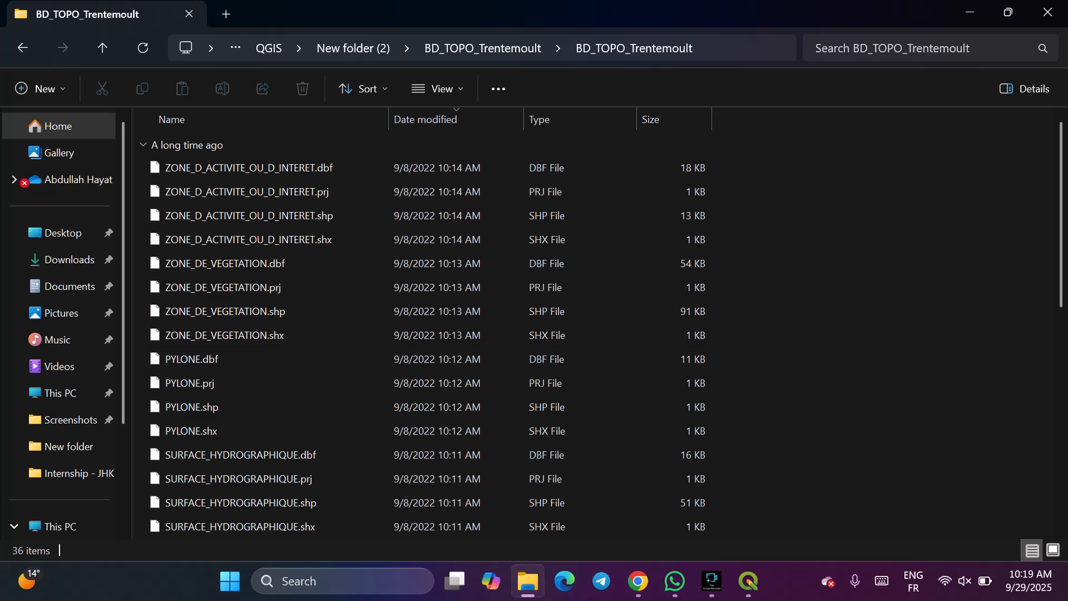
right_click(846, 297)
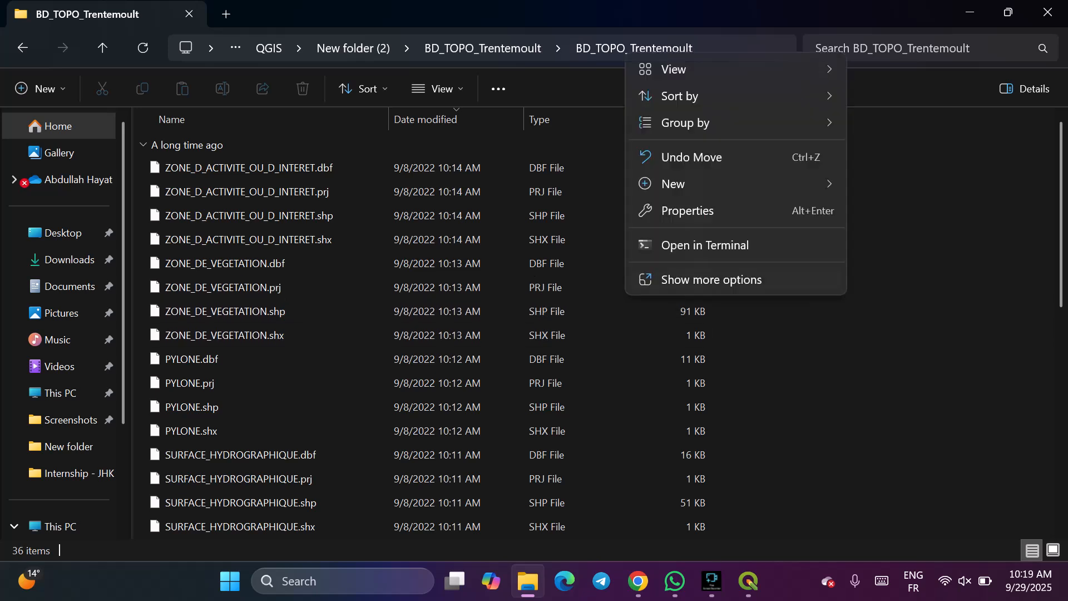
mouse_move(736, 69)
left_click(489, 100)
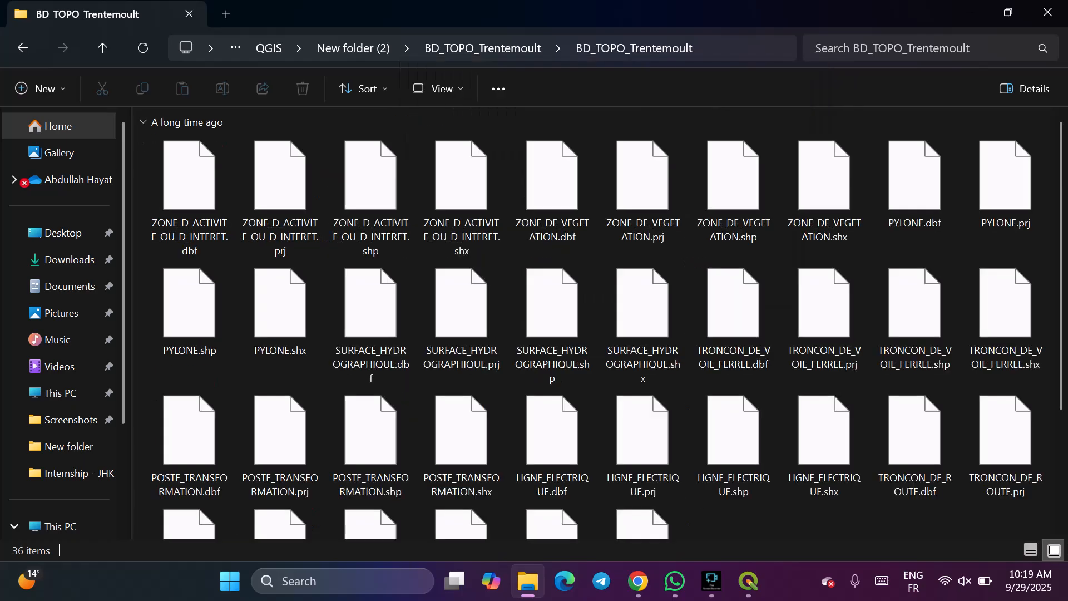
scroll(733, 445, "down", 2)
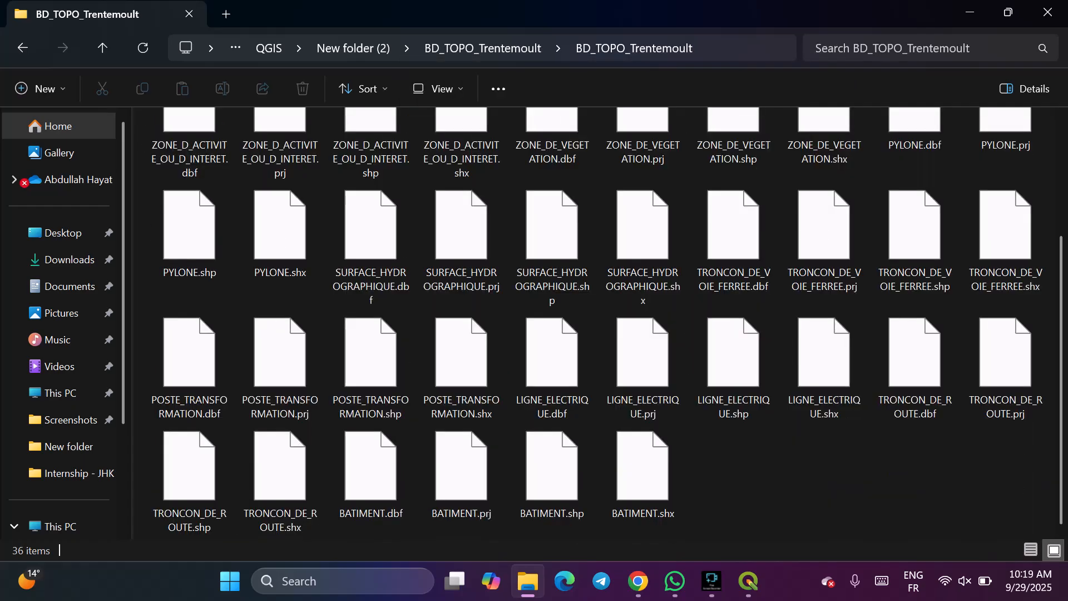
Set the grouping of the BD_TOPO_Trentemoult files to ascending order and look through the folder.
right_click(808, 474)
mouse_move(869, 300)
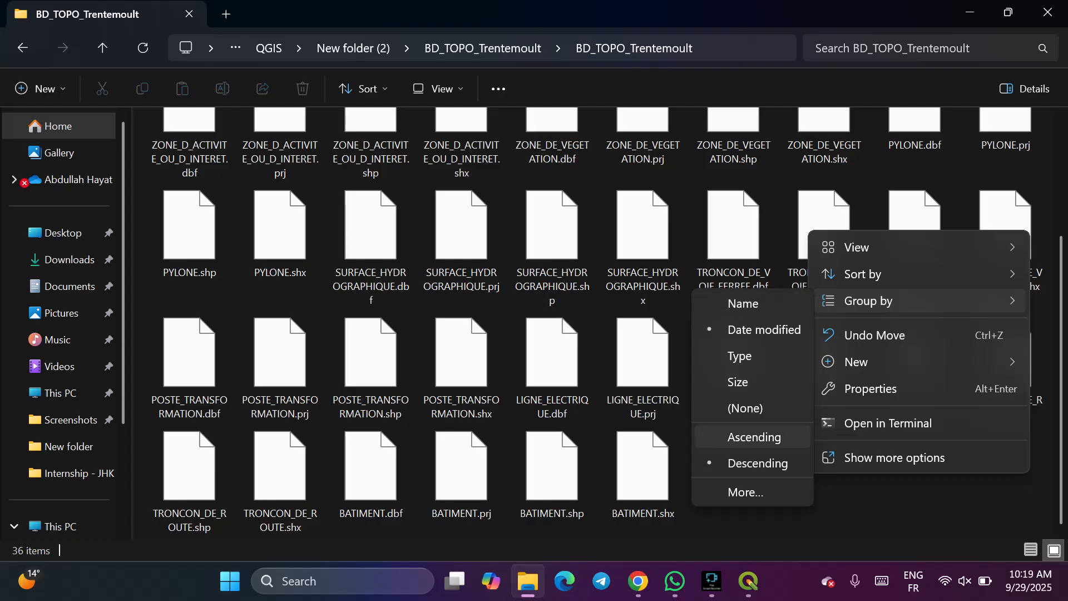
left_click(755, 437)
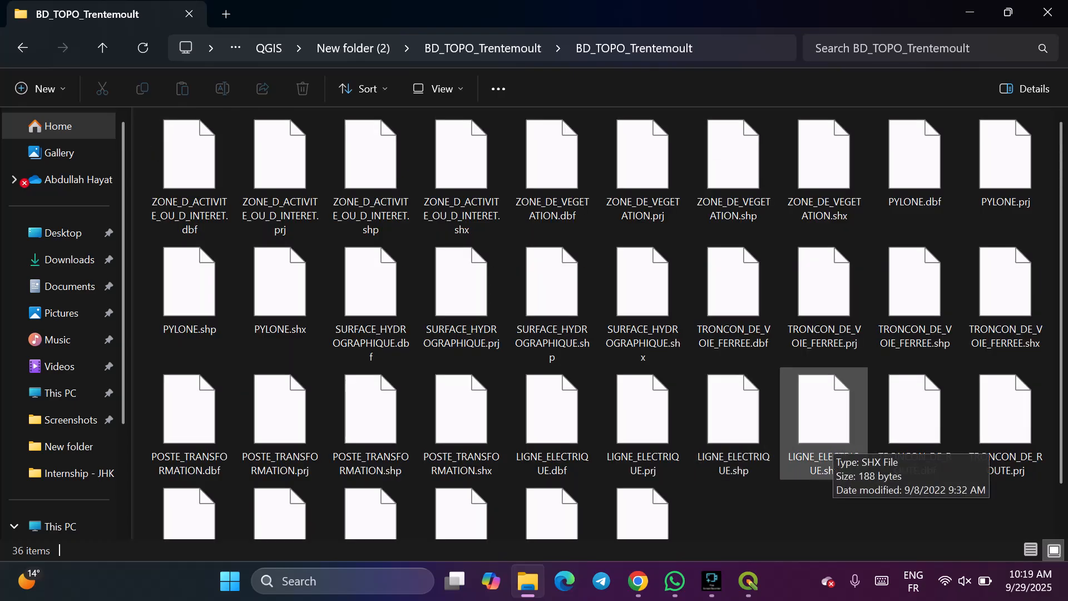
scroll(833, 435, "down", 1)
scroll(833, 435, "up", 1)
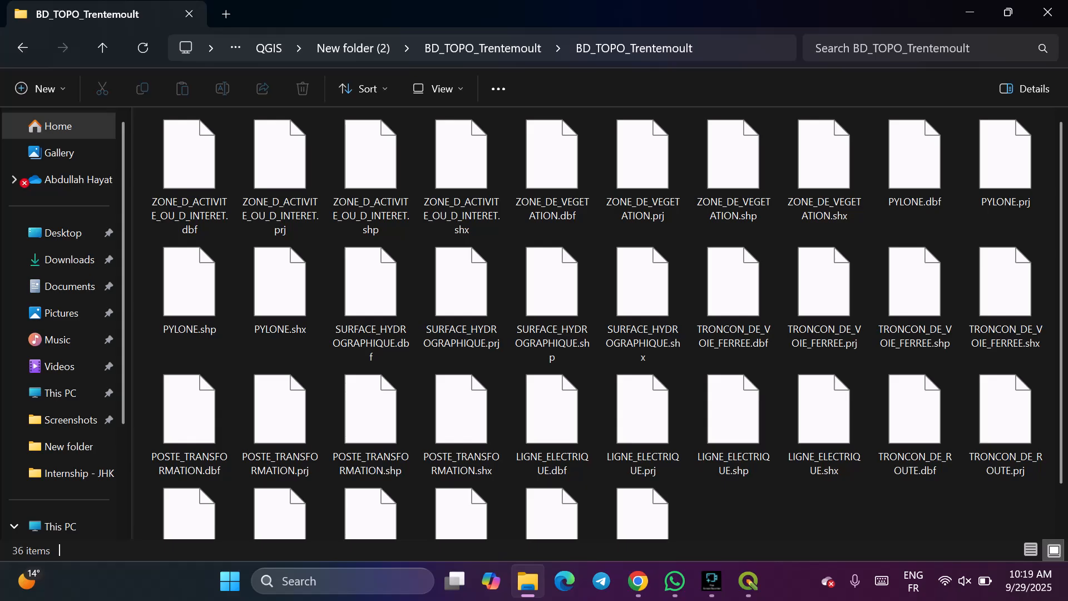
Switch to QGIS and open the data source settings for adding a vector dataset from file.
left_click(749, 581)
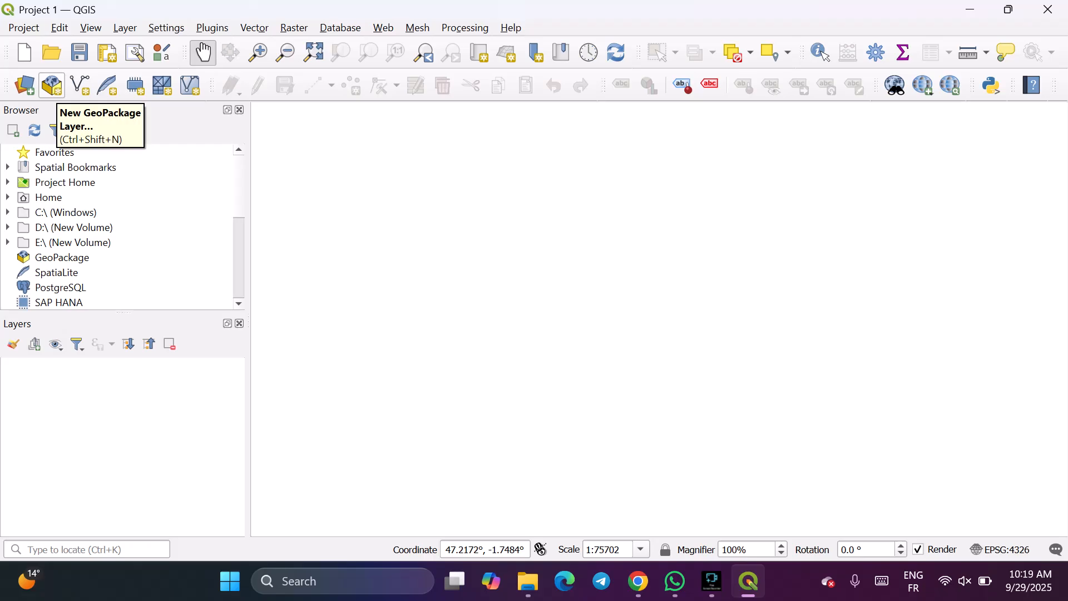
left_click(25, 85)
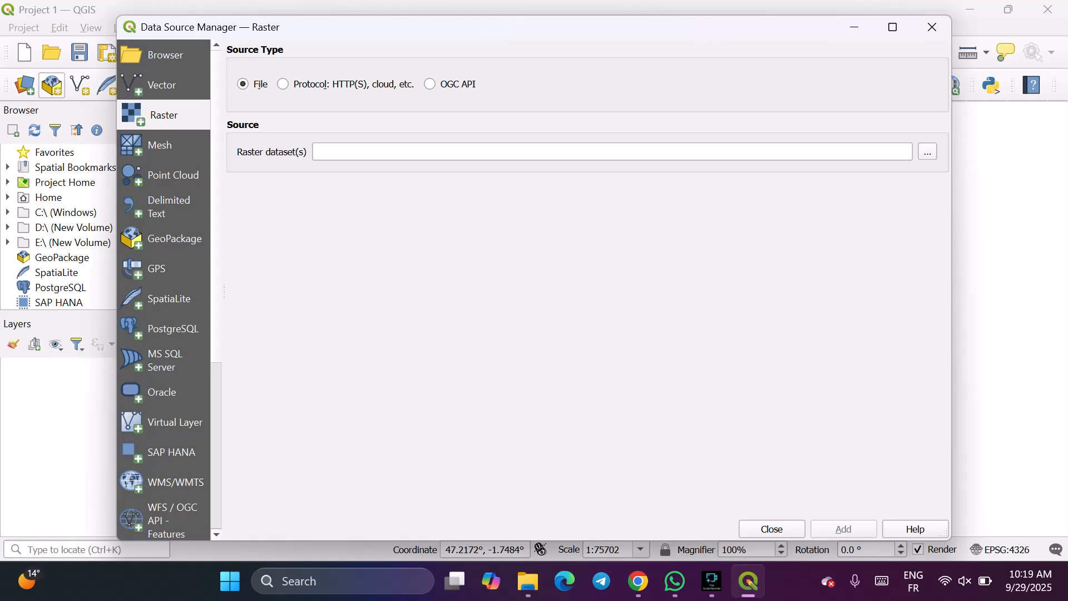
left_click(163, 85)
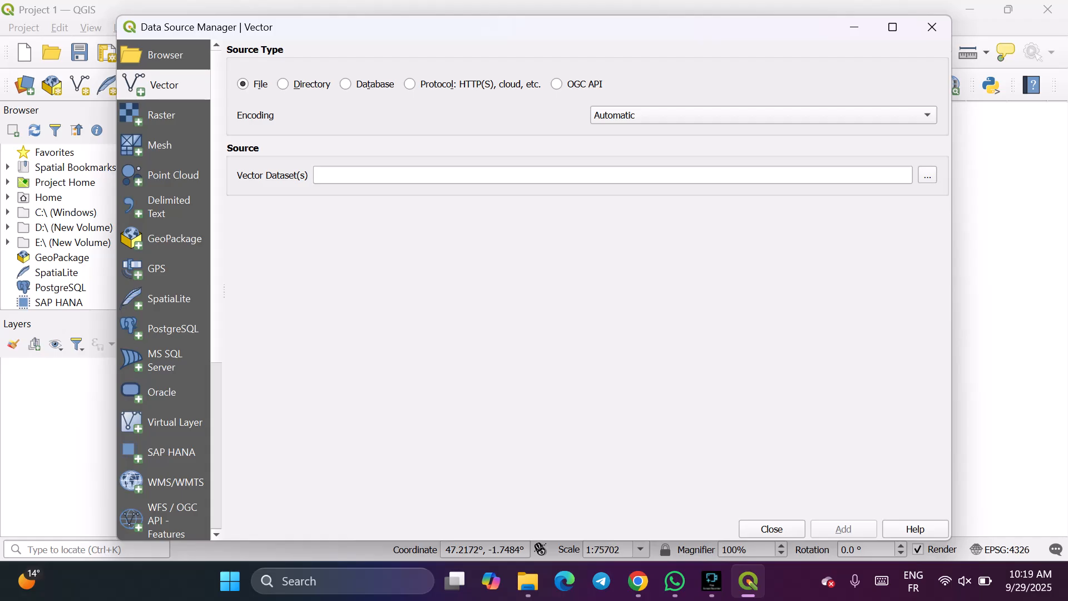
Switch to File Explorer and sort the BD_TOPO_Trentemoult files by name.
left_click(527, 581)
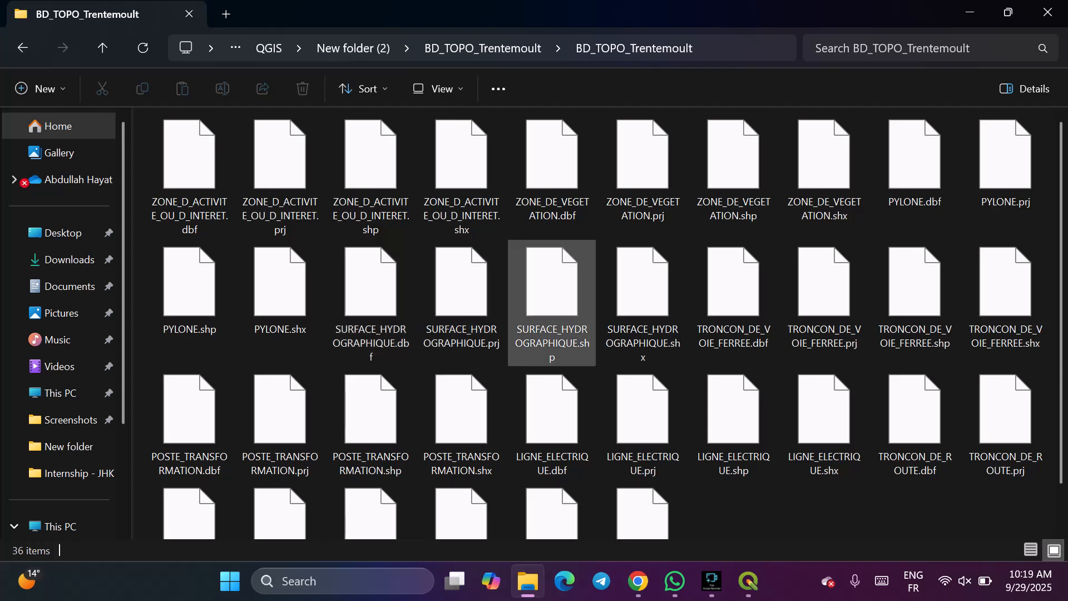
scroll(551, 345, "down", 1)
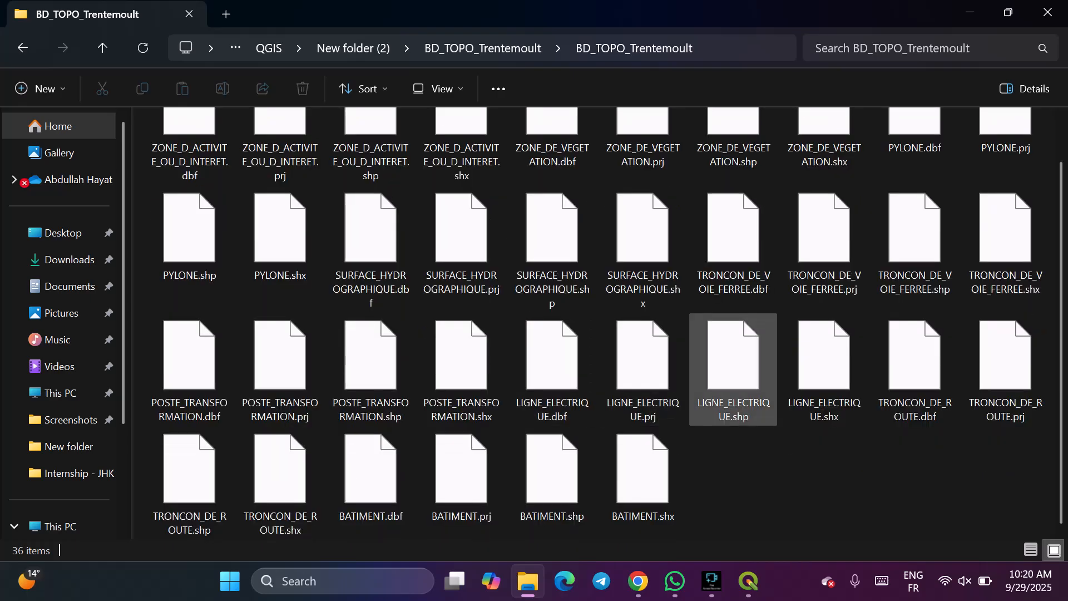
scroll(733, 367, "up", 1)
right_click(816, 516)
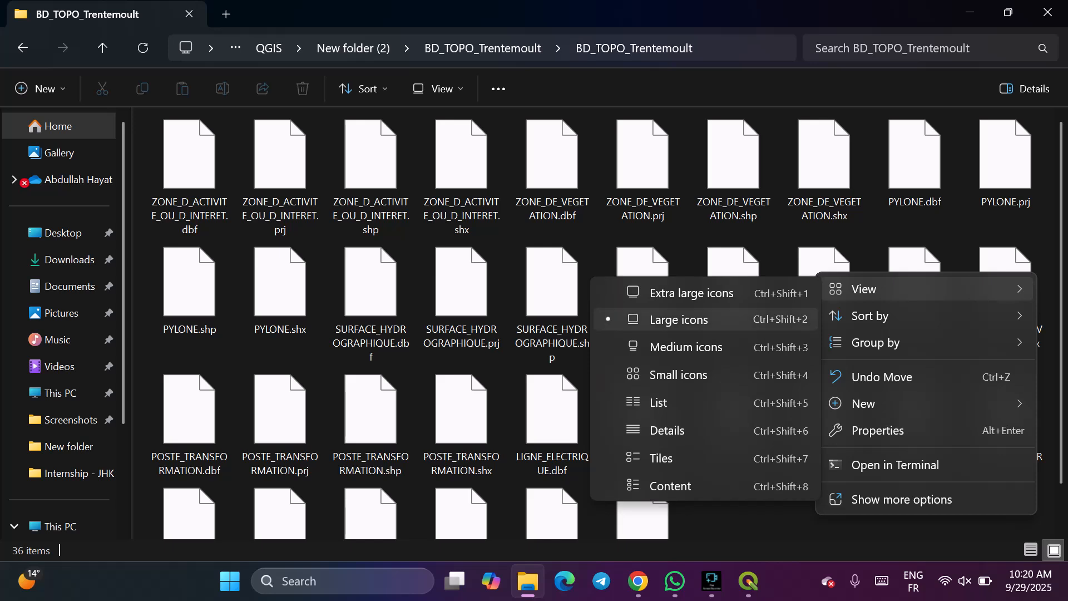
mouse_move(891, 315)
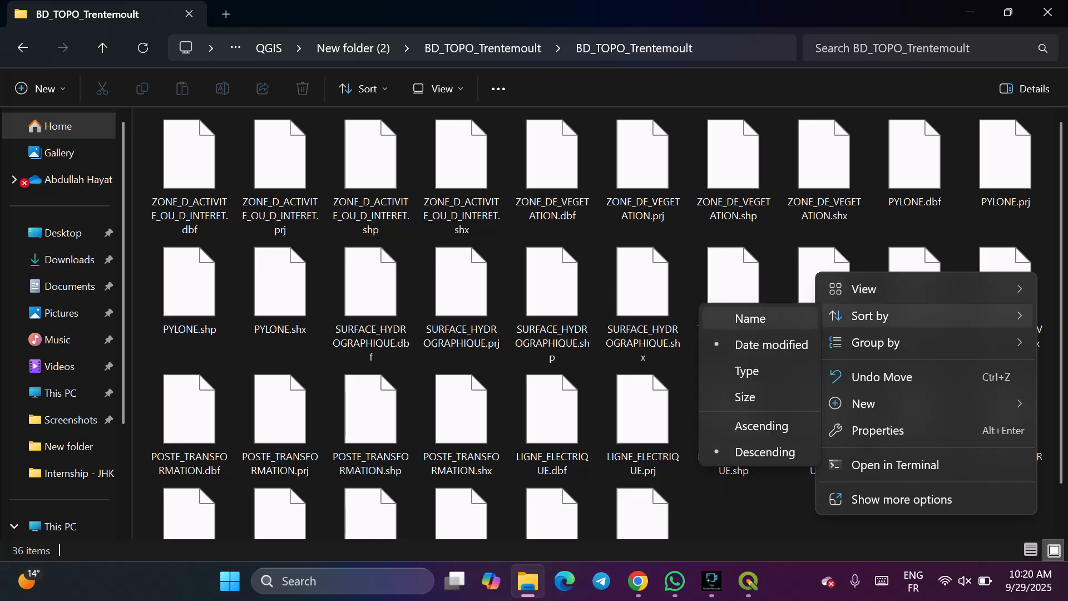
left_click(746, 316)
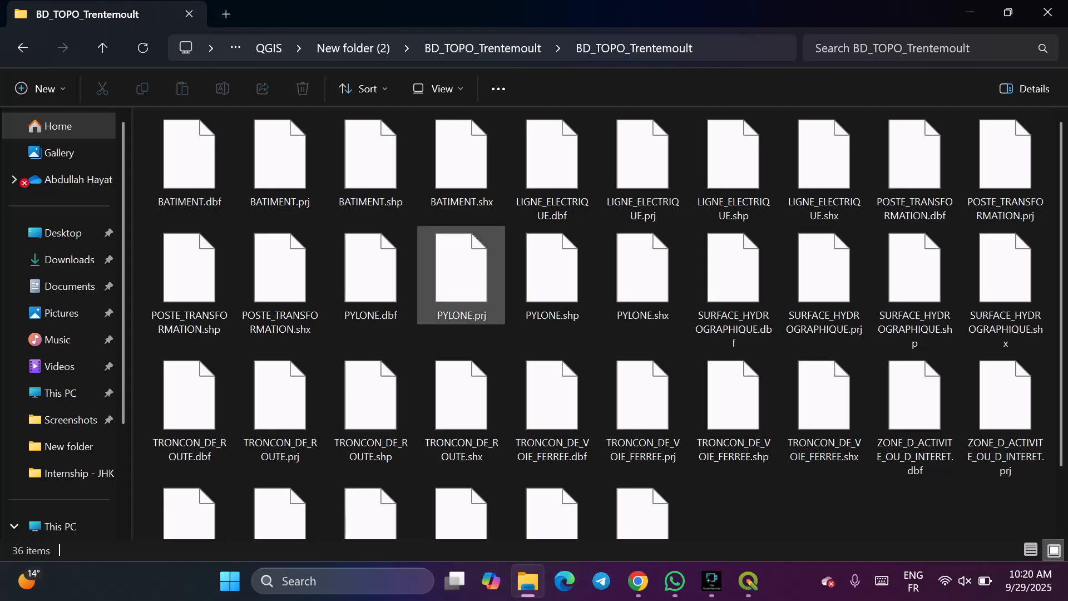
Add BATIMENT.shp from the BD_TOPO_Trentemoult folder to the QGIS project as a vector layer and close the data source window.
left_click_drag(371, 159, 551, 175)
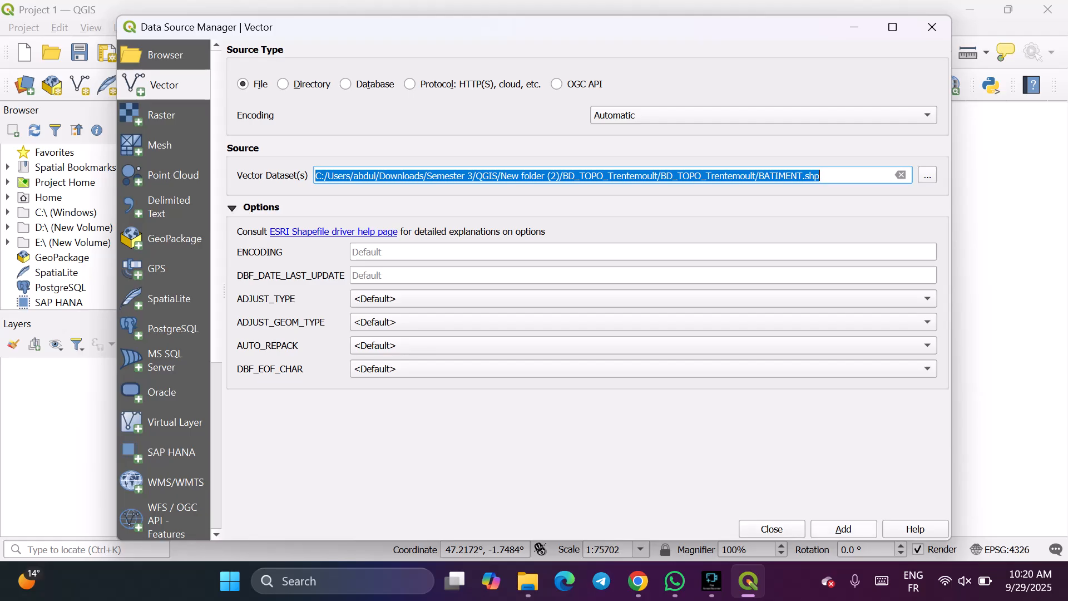
key("Return")
left_click(772, 529)
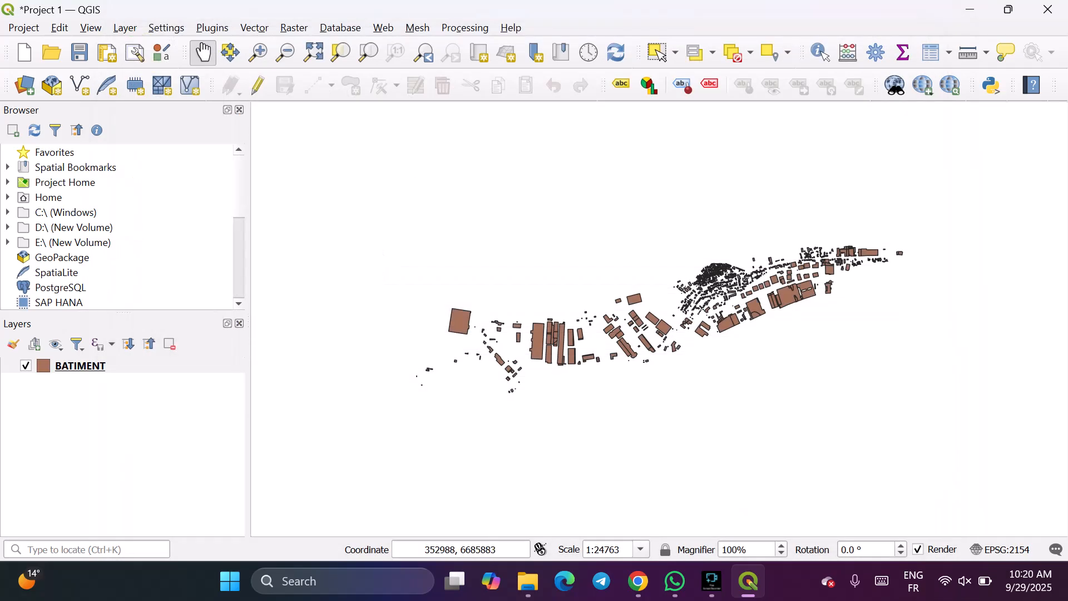
scroll(745, 374, "up", 2)
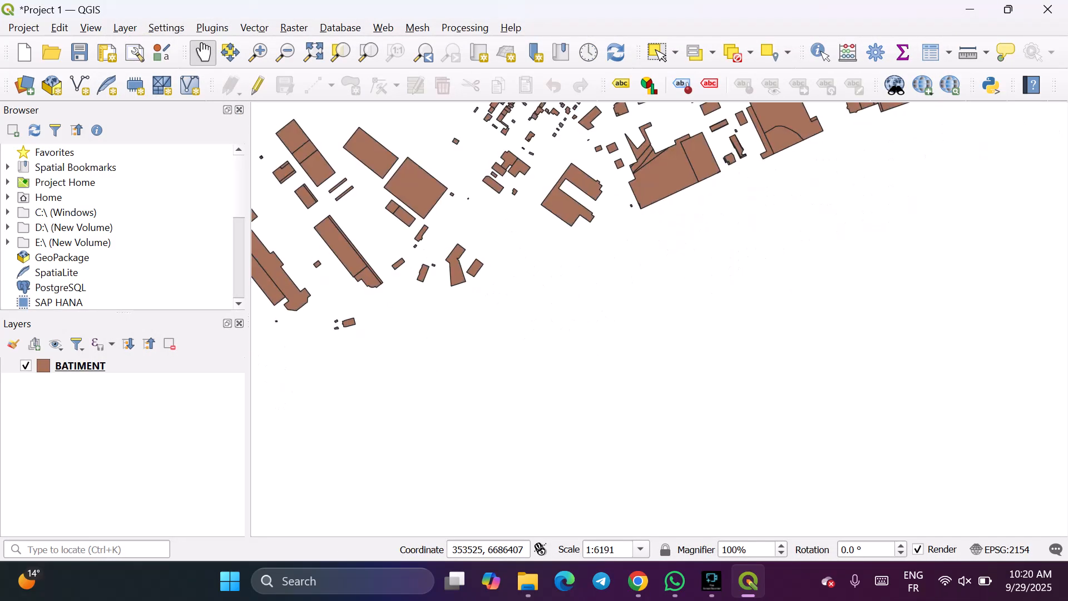
scroll(745, 374, "down", 2)
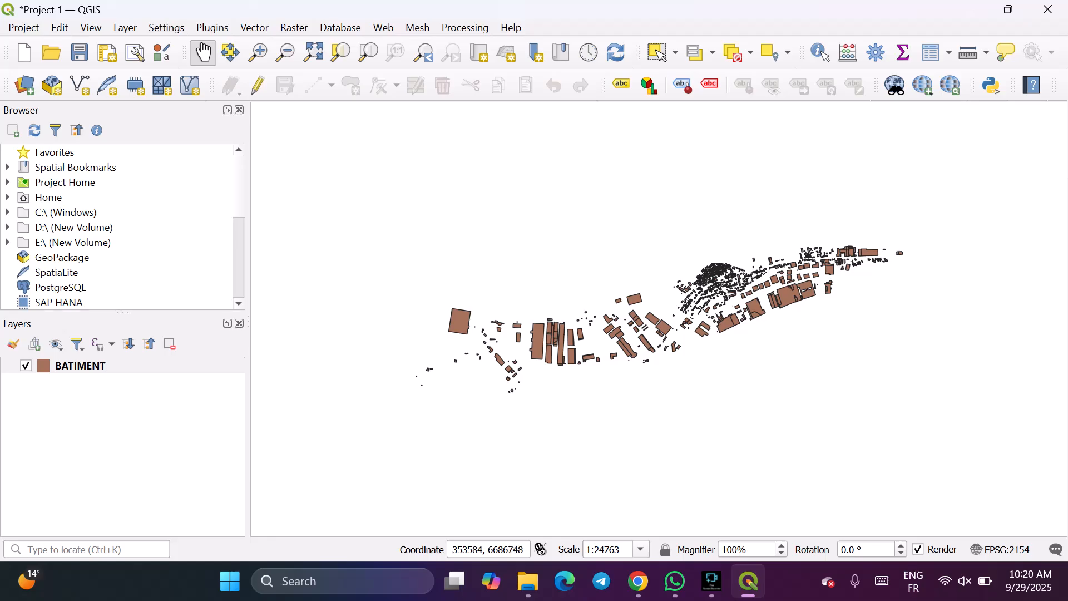
left_click_drag(727, 211, 690, 219)
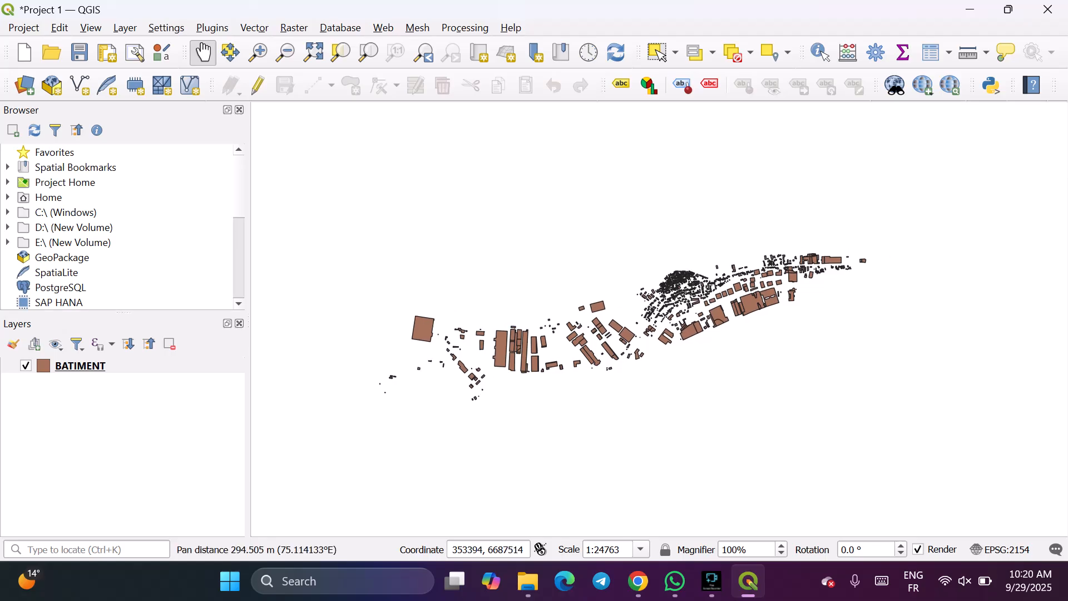
mouse_move(713, 581)
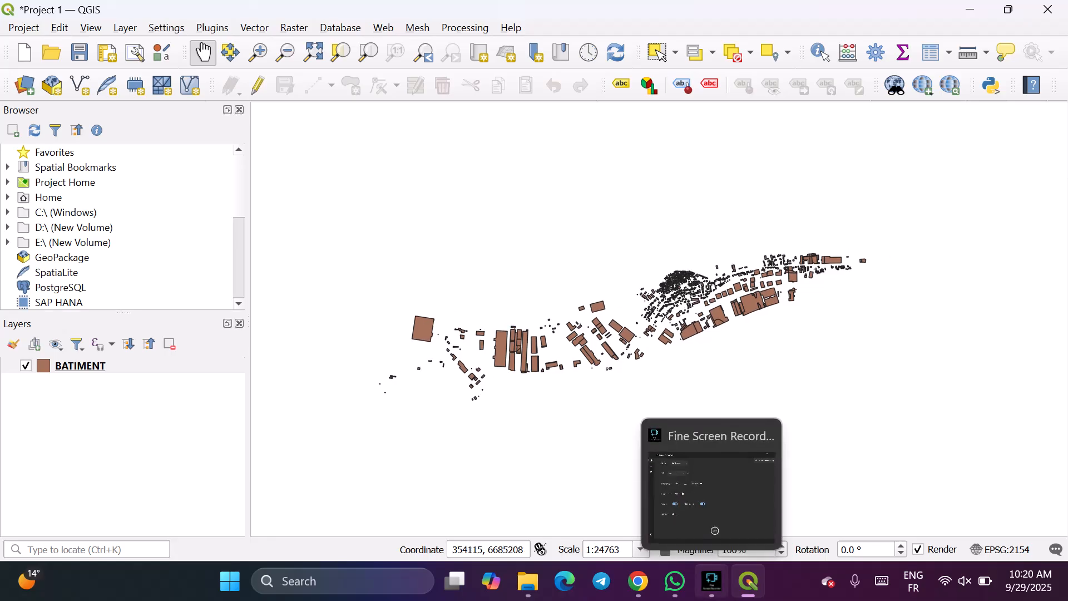
left_click(712, 581)
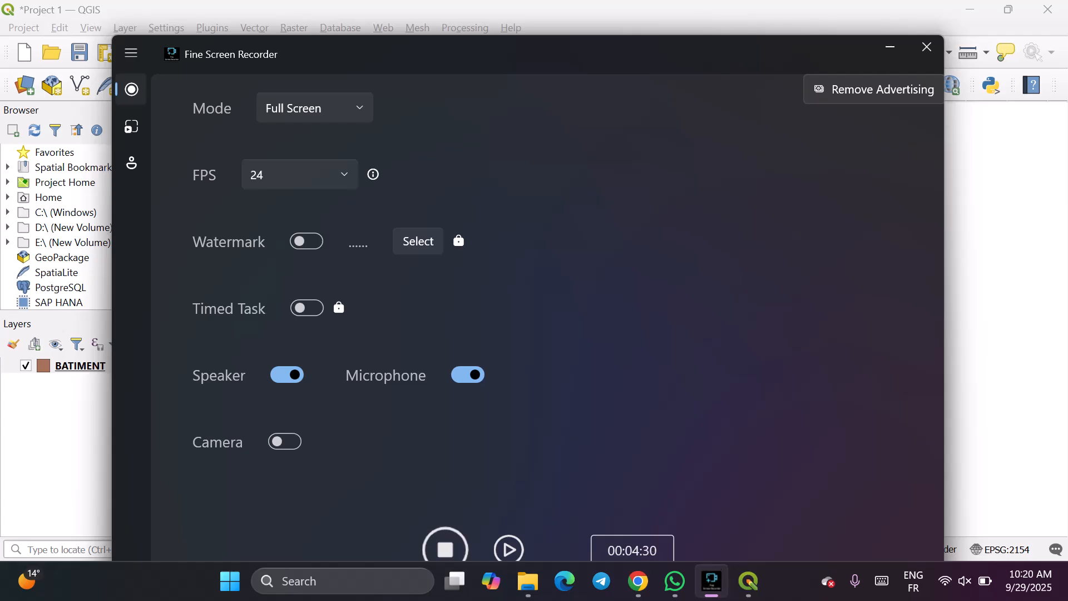
left_click(890, 47)
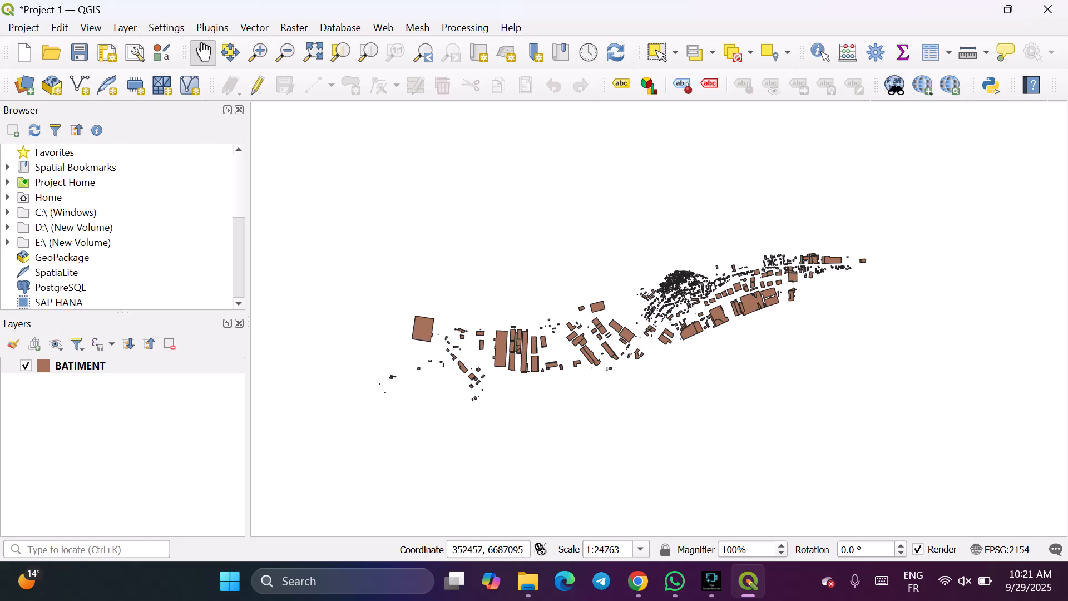
Add the OpenStreetMap basemap from the XYZ Tiles connections to the project.
scroll(119, 228, "down", 2)
scroll(119, 228, "down", 2)
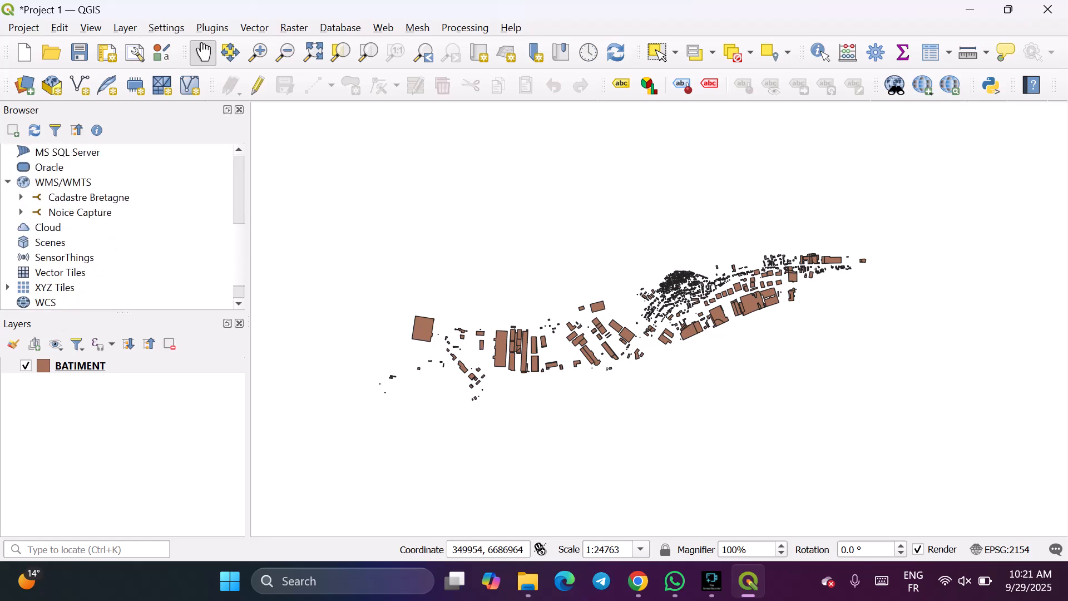
scroll(120, 228, "down", 1)
left_click(7, 257)
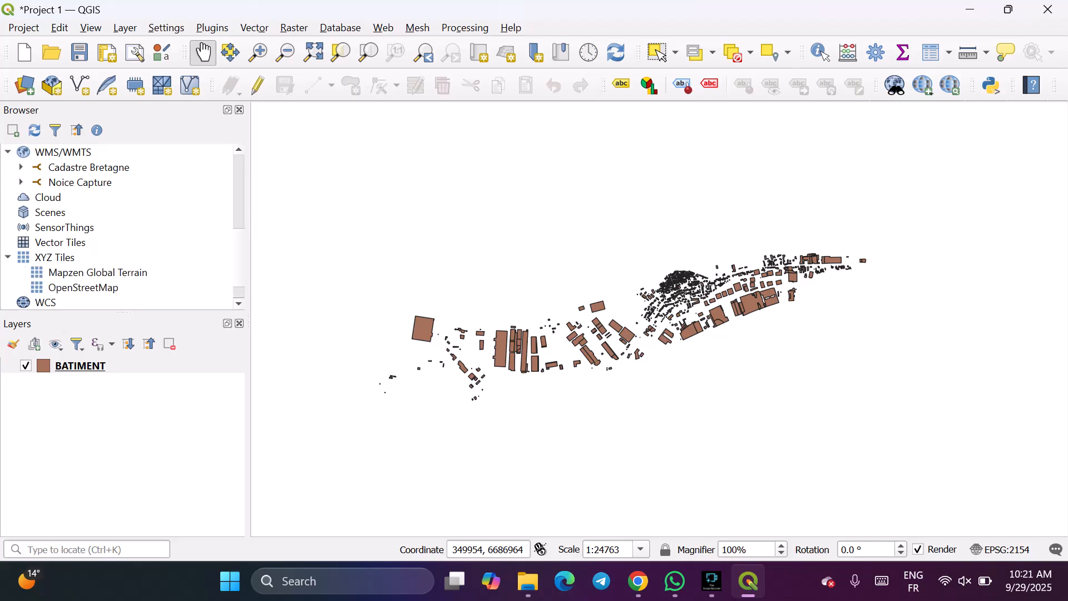
double_click(83, 288)
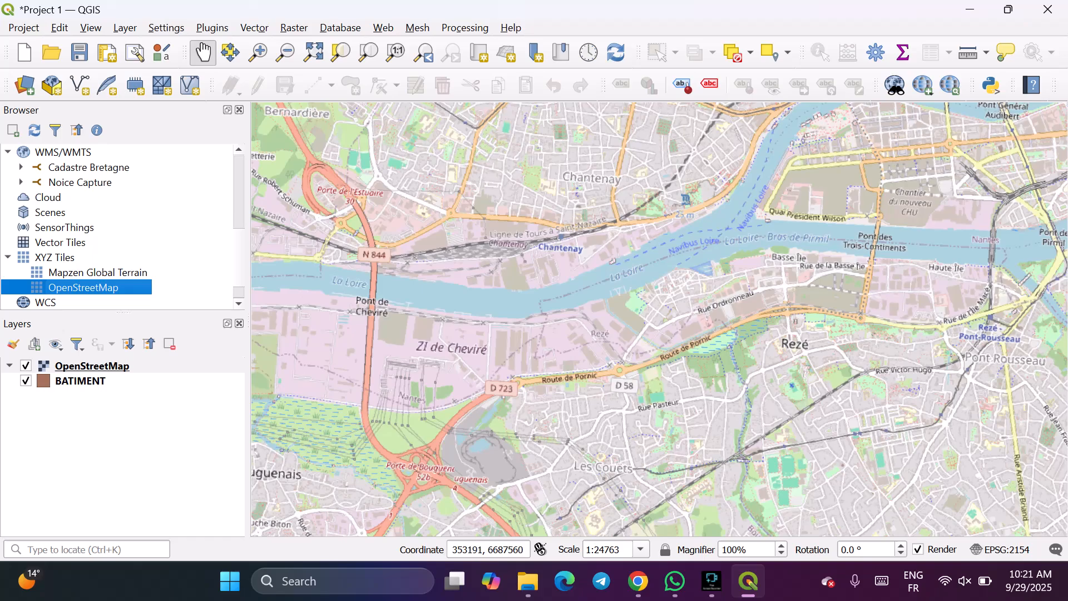
Examine the Trentemoult district and its surroundings along the Loire on the OpenStreetMap basemap.
left_click_drag(703, 242, 713, 257)
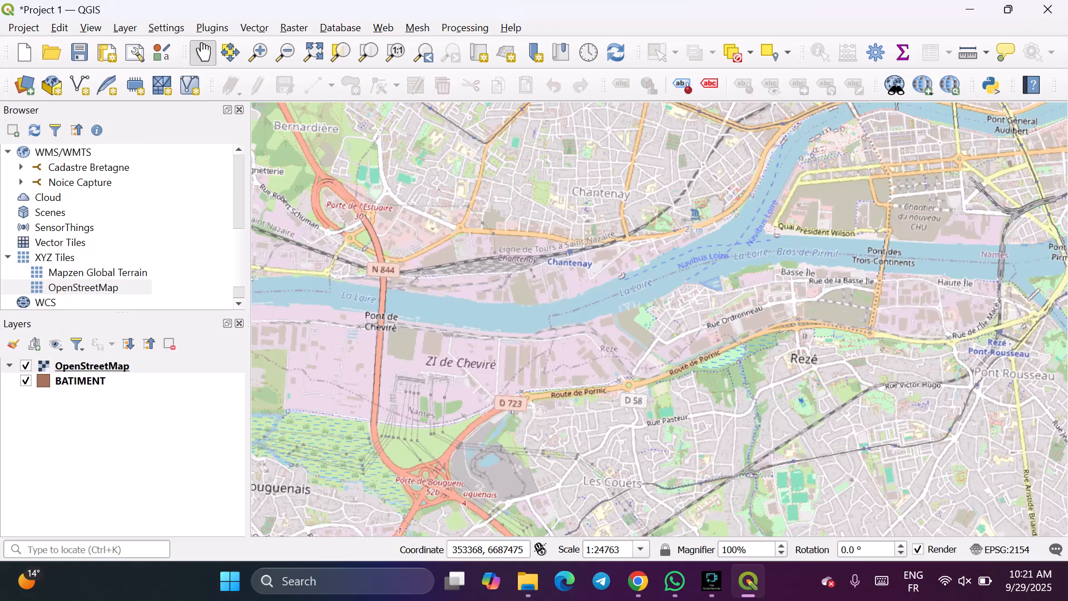
left_click_drag(710, 245, 598, 268)
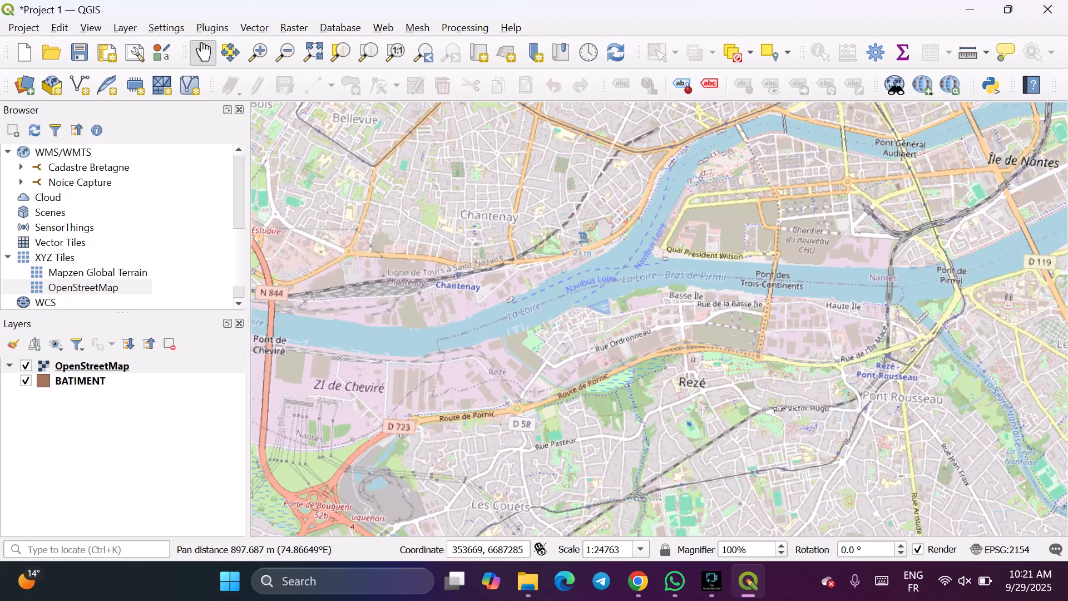
scroll(565, 323, "up", 1)
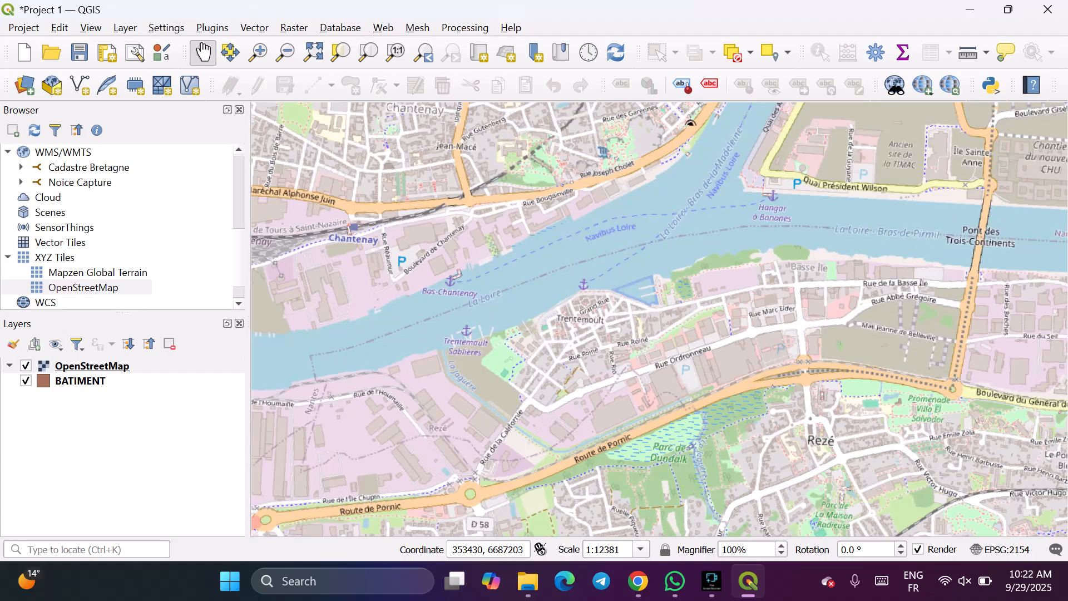
scroll(606, 317, "up", 1)
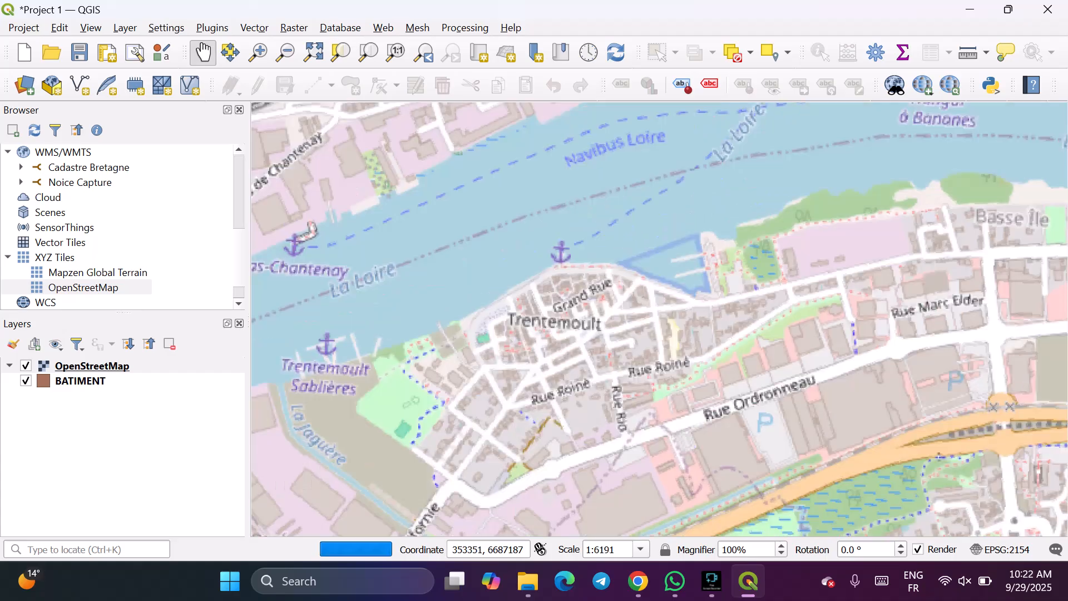
left_click_drag(598, 296, 607, 362)
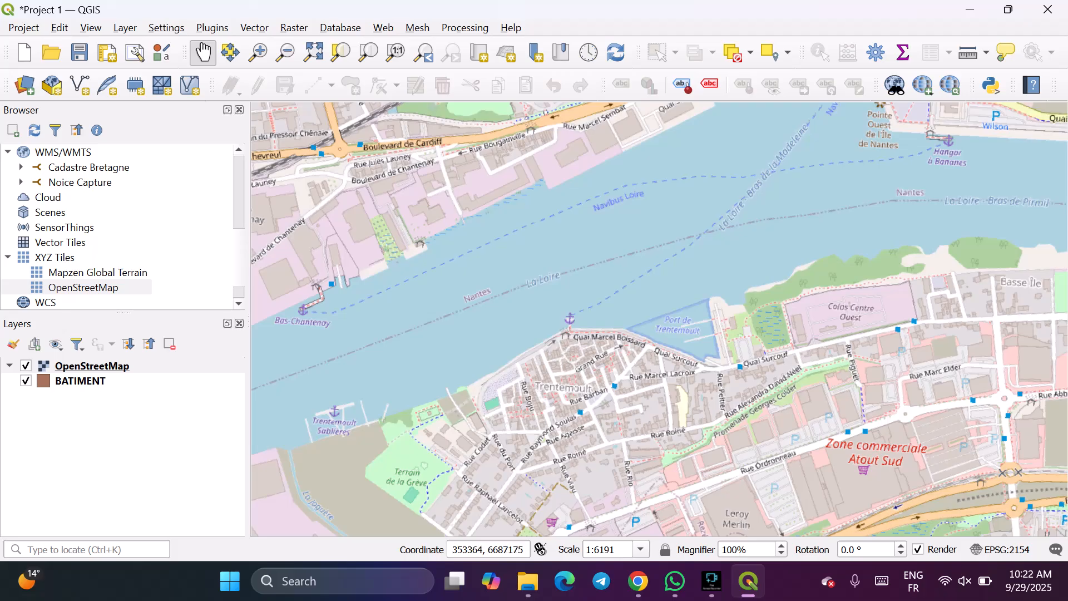
scroll(584, 334, "down", 3)
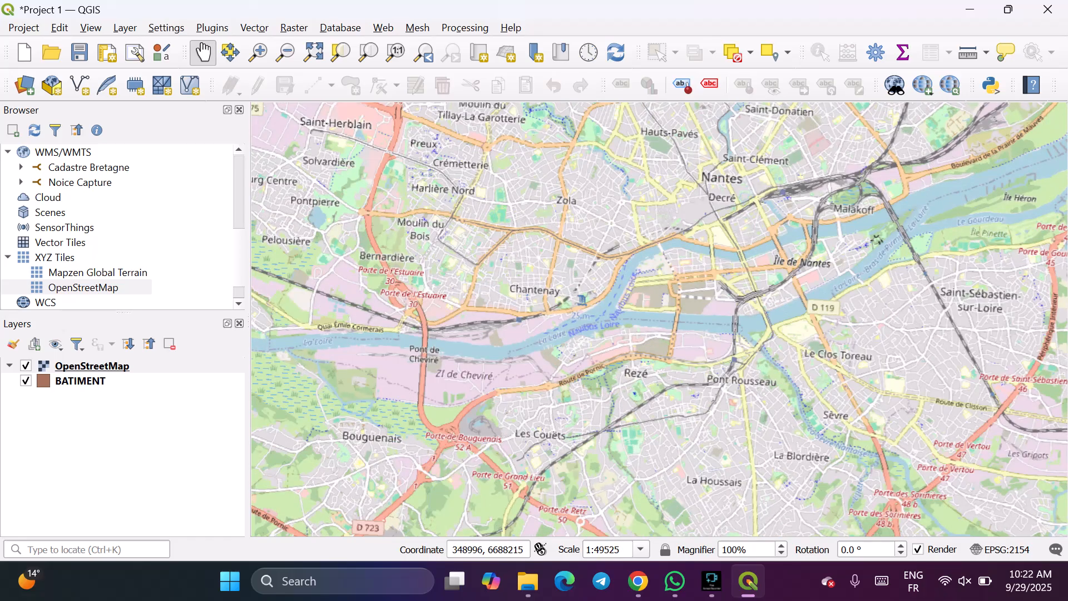
Open the vector dataset browser for a new layer source and limit the listed files to ESRI Shapefiles.
left_click(25, 85)
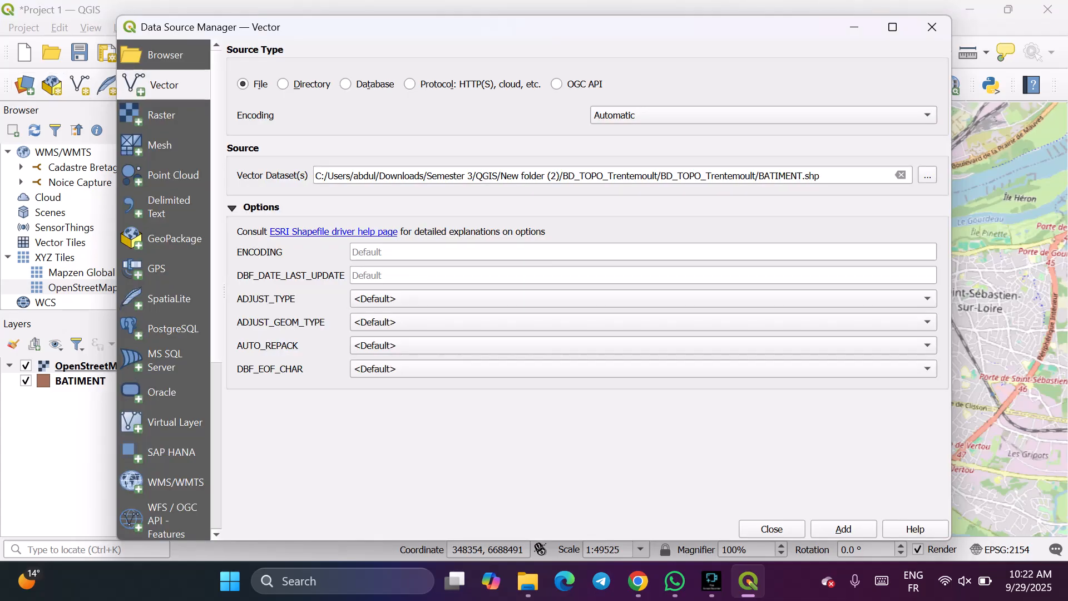
left_click(928, 175)
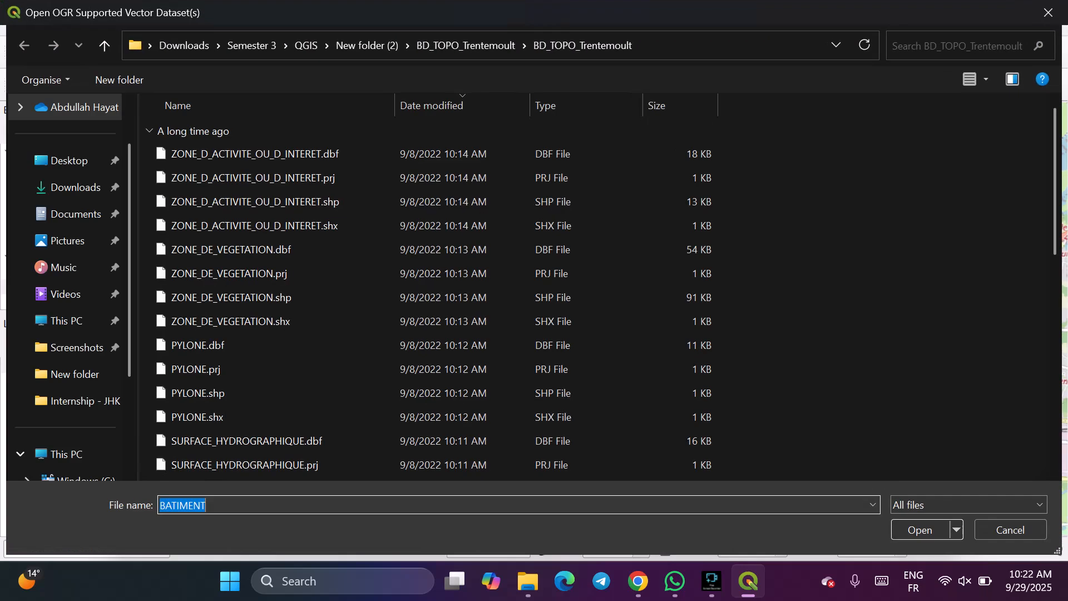
left_click(968, 505)
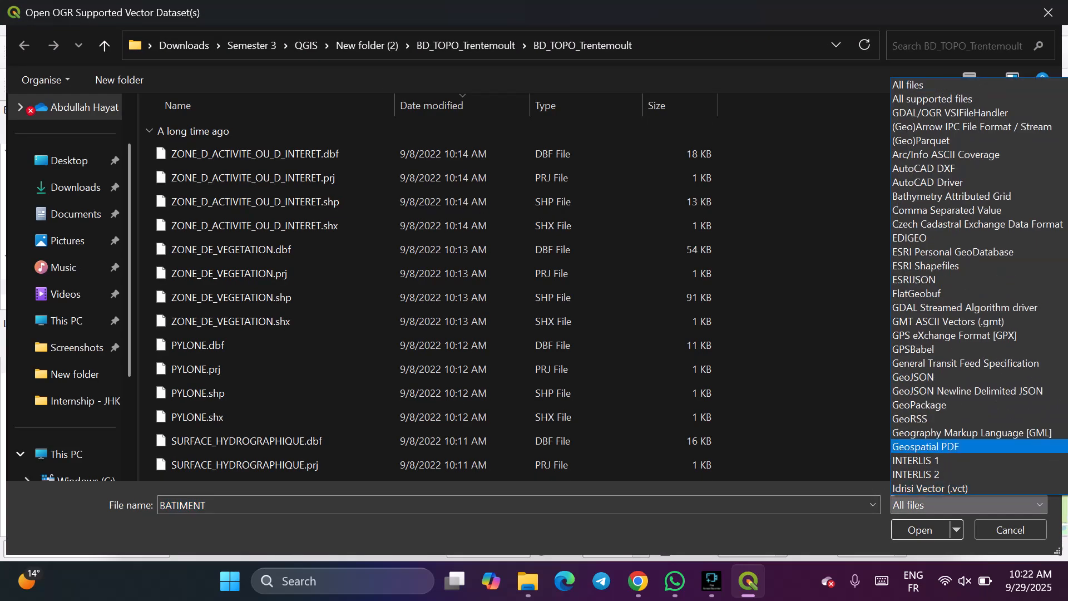
scroll(971, 435, "down", 4)
scroll(979, 286, "down", 5)
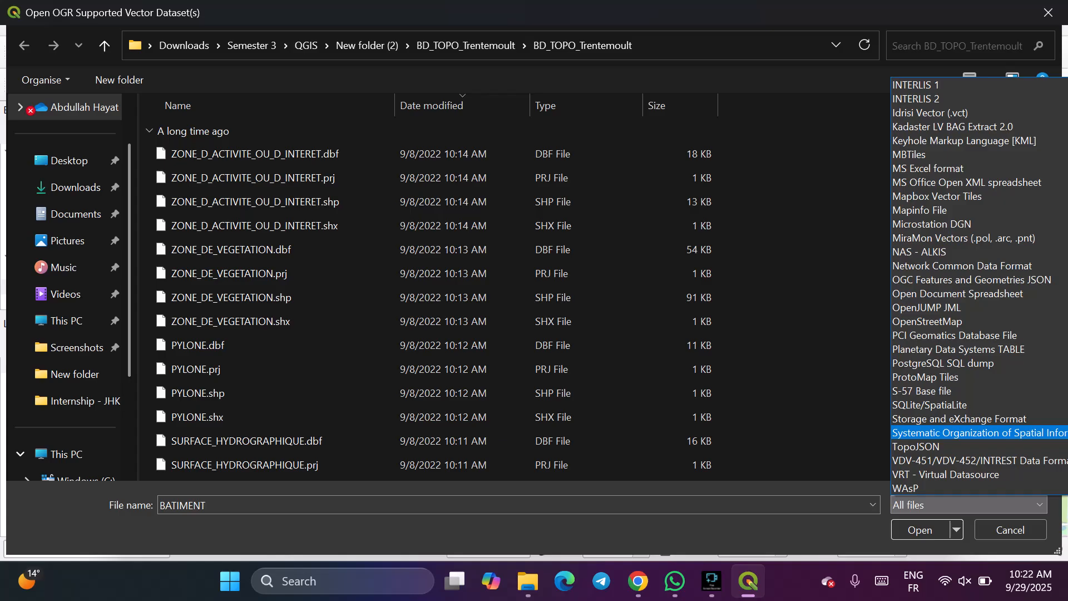
scroll(979, 433, "up", 3)
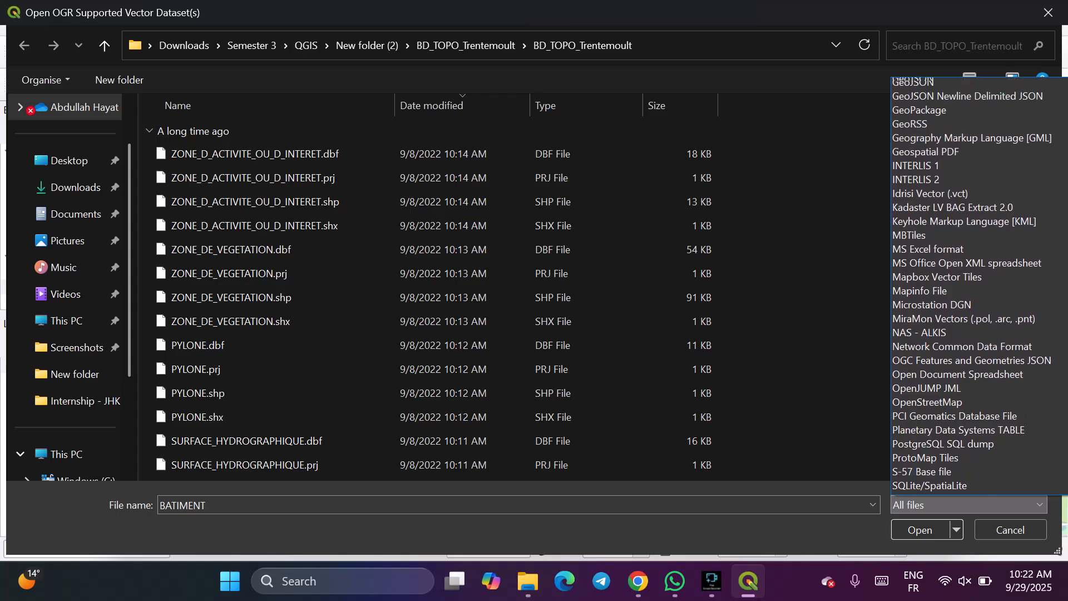
scroll(971, 286, "up", 3)
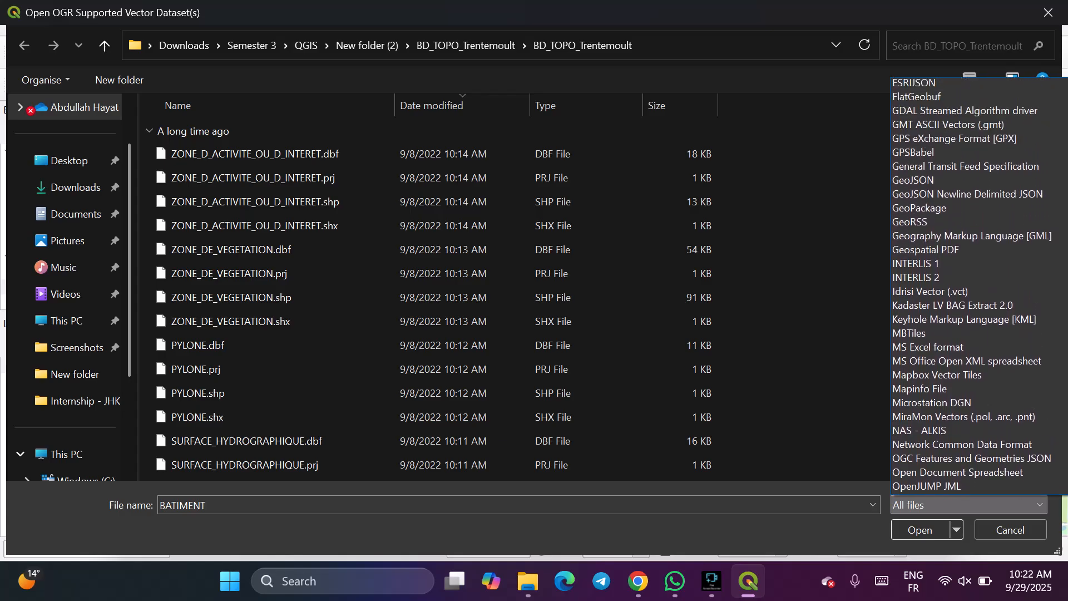
scroll(971, 286, "up", 3)
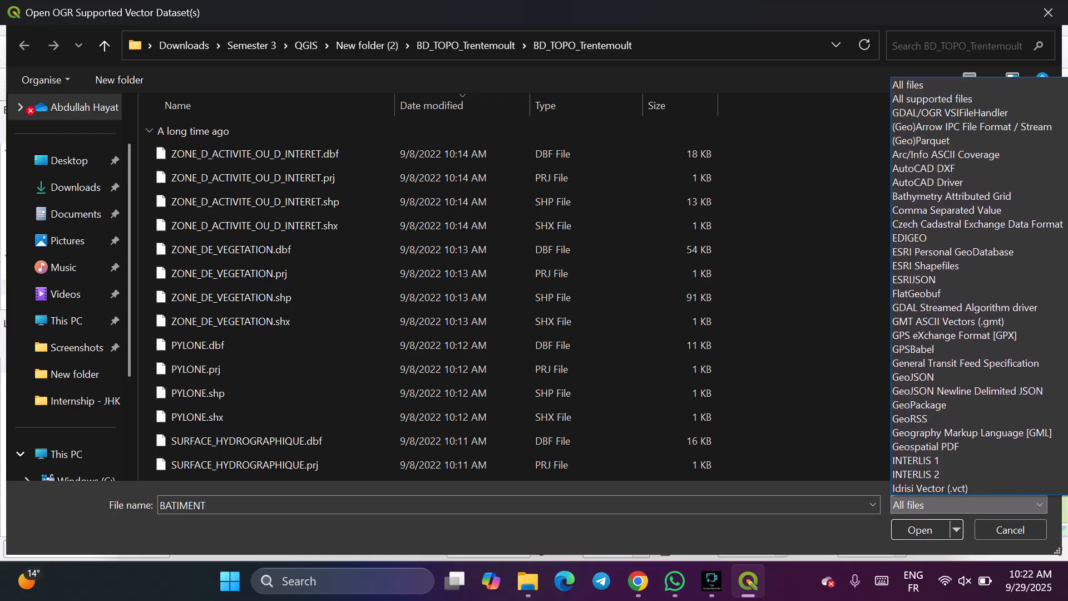
left_click(926, 266)
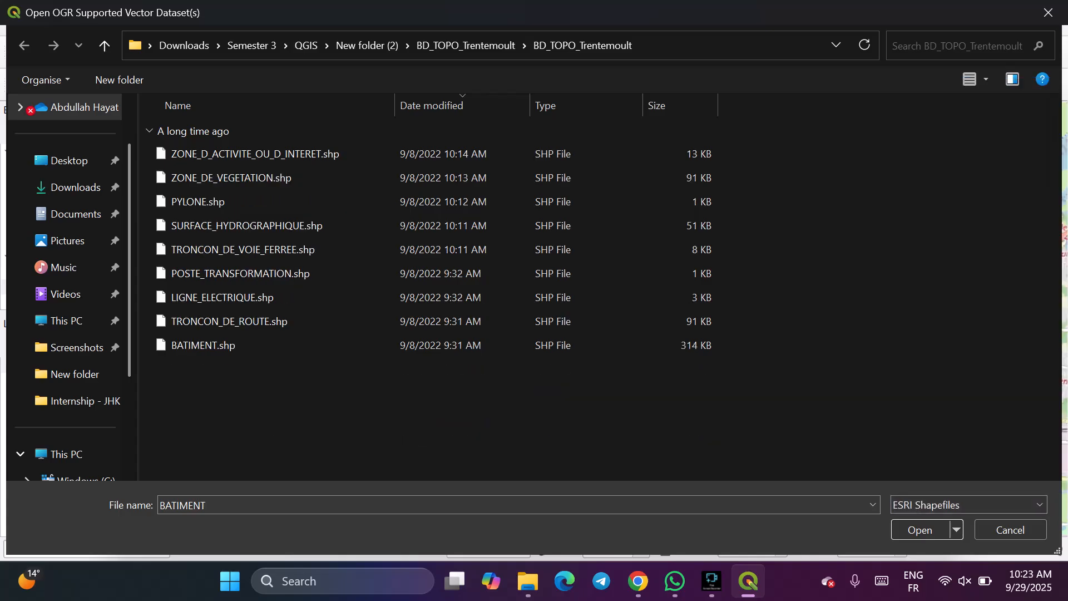
Add all BD_TOPO_Trentemoult shapefiles except BATIMENT.shp to the project as vector layers and close the data source window.
left_click_drag(763, 333, 210, 143)
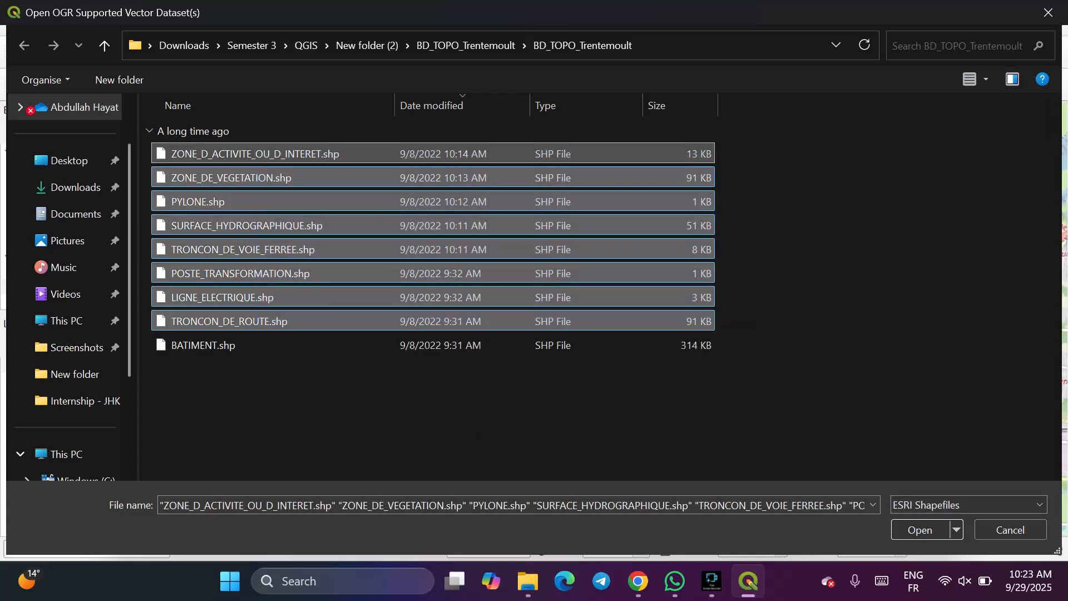
key("Return")
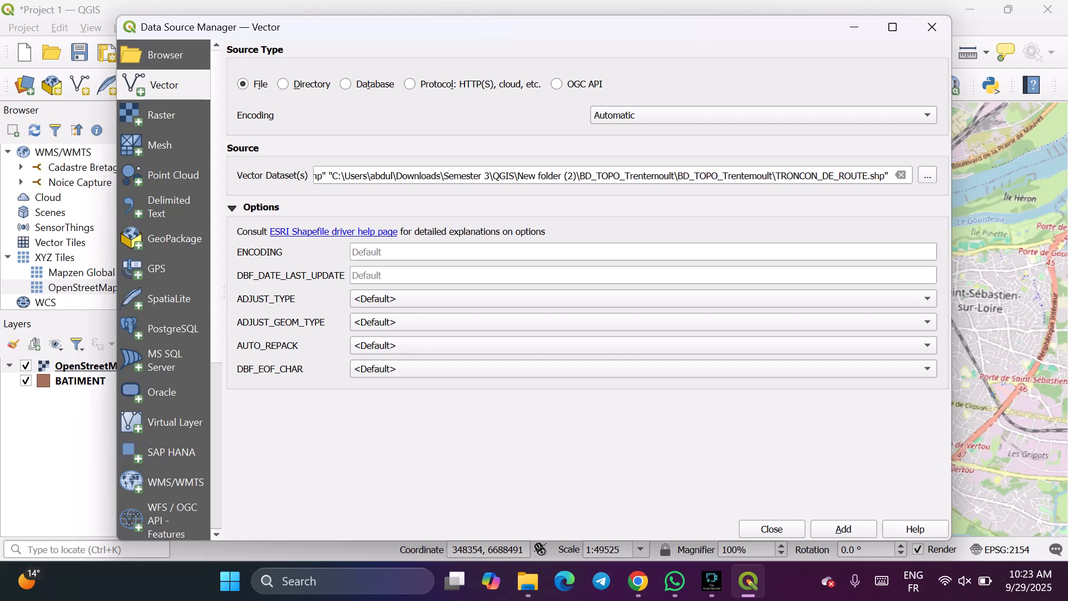
key("Return")
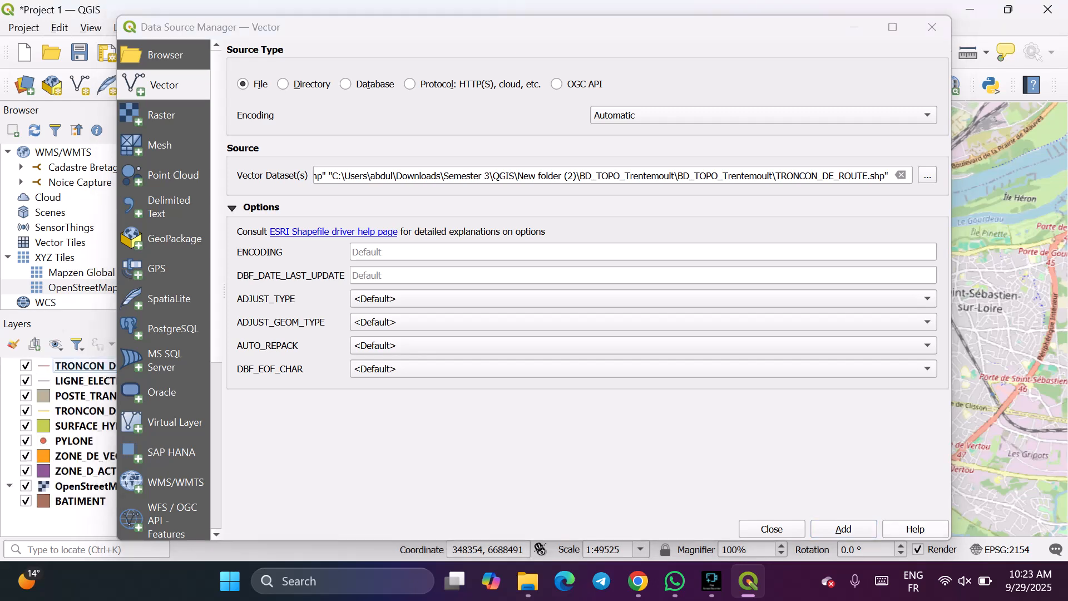
left_click(932, 27)
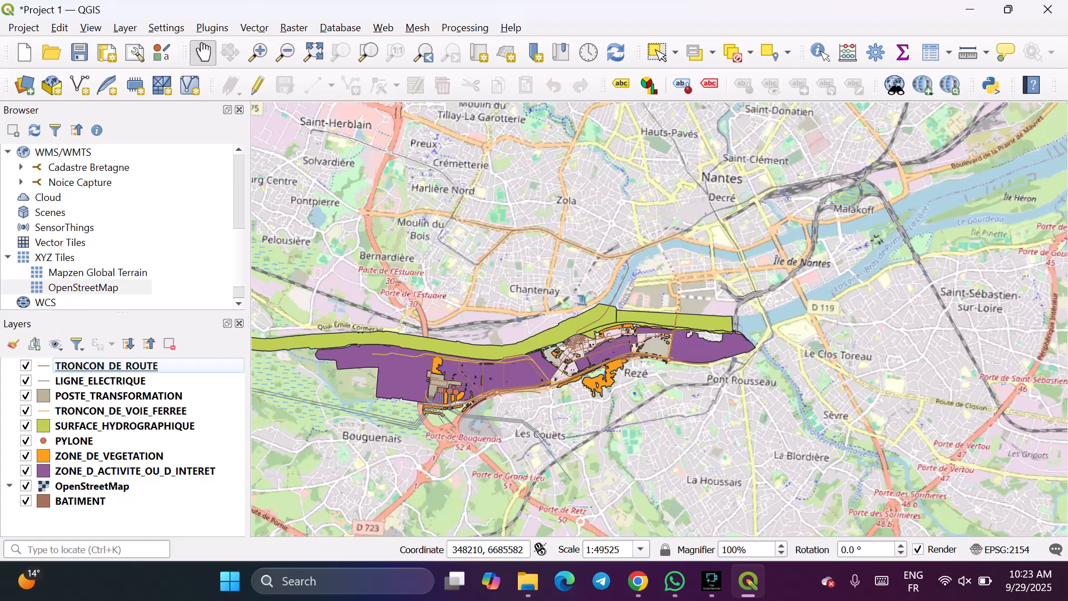
Move the OpenStreetMap layer to the top of the layer order and inspect the Trentemoult streets on it.
left_click_drag(92, 486, 63, 364)
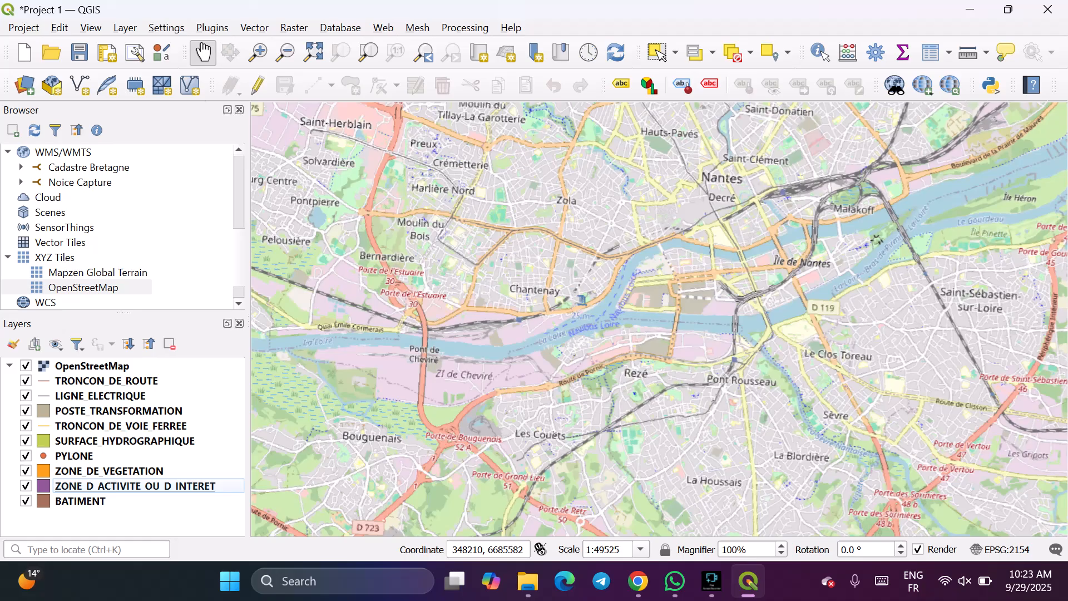
scroll(577, 378, "up", 1)
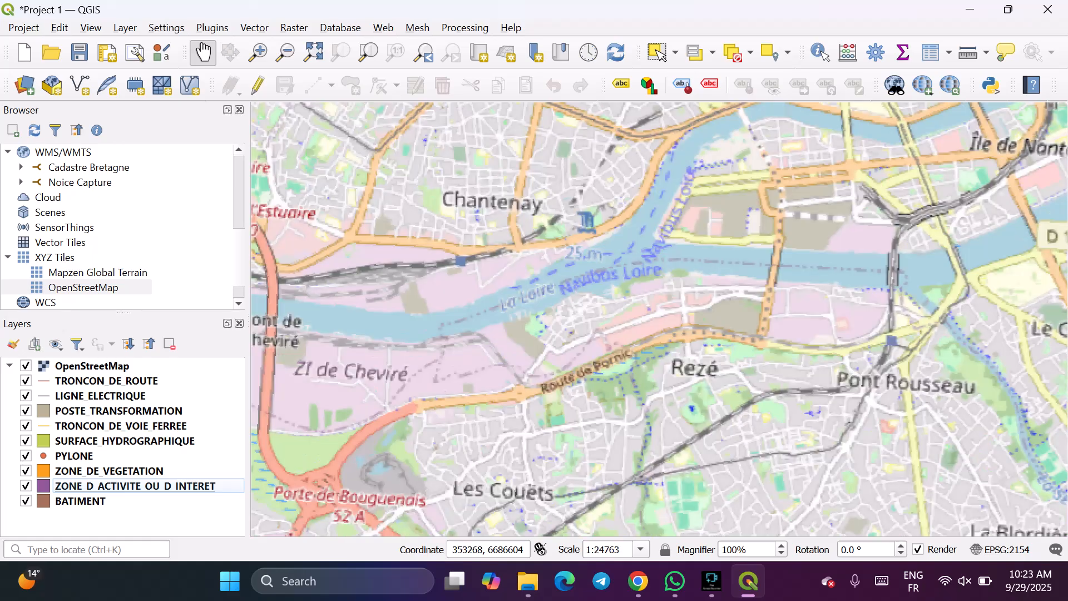
scroll(585, 328, "up", 1)
scroll(584, 328, "up", 1)
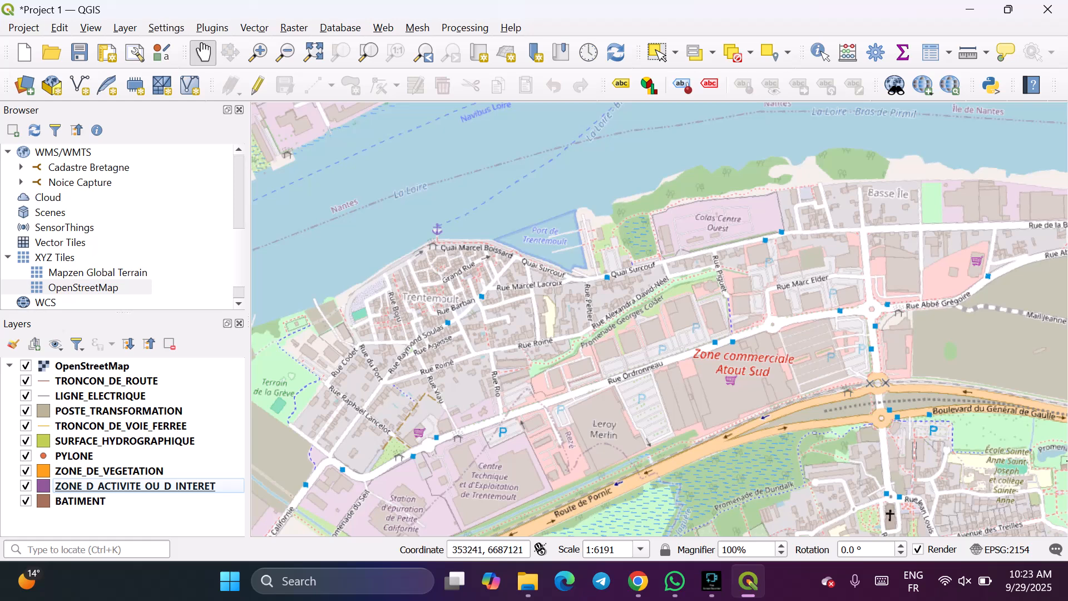
scroll(614, 433, "up", 4)
scroll(614, 433, "down", 4)
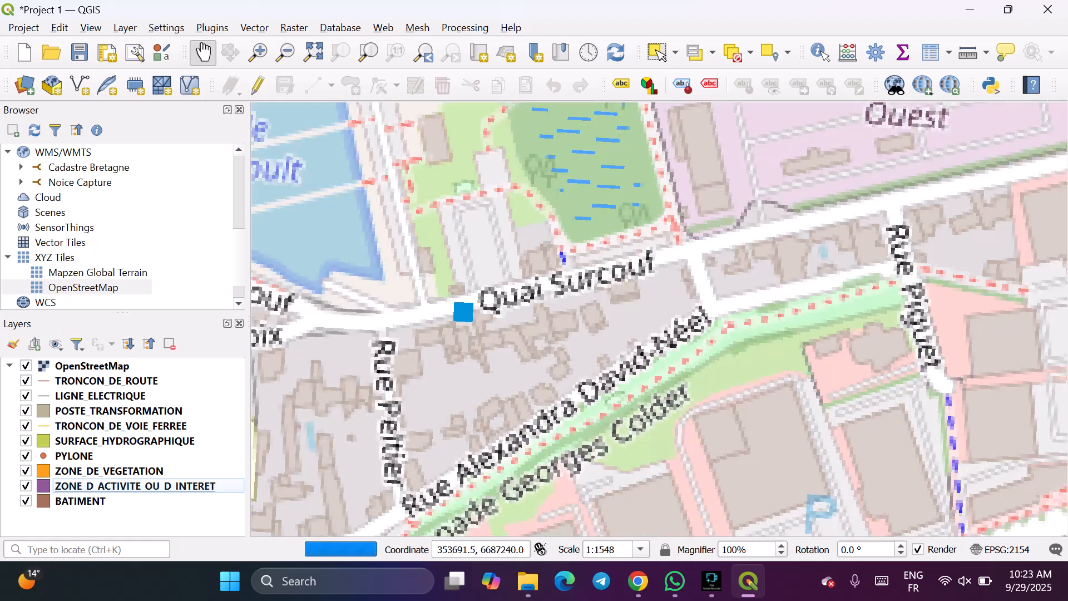
scroll(614, 433, "up", 8)
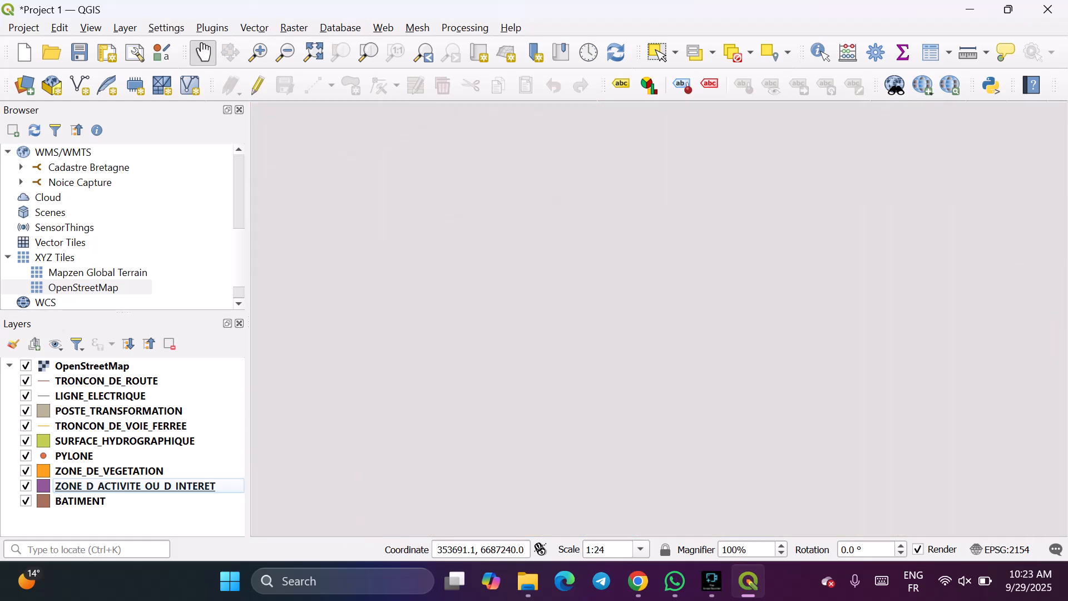
scroll(614, 432, "down", 3)
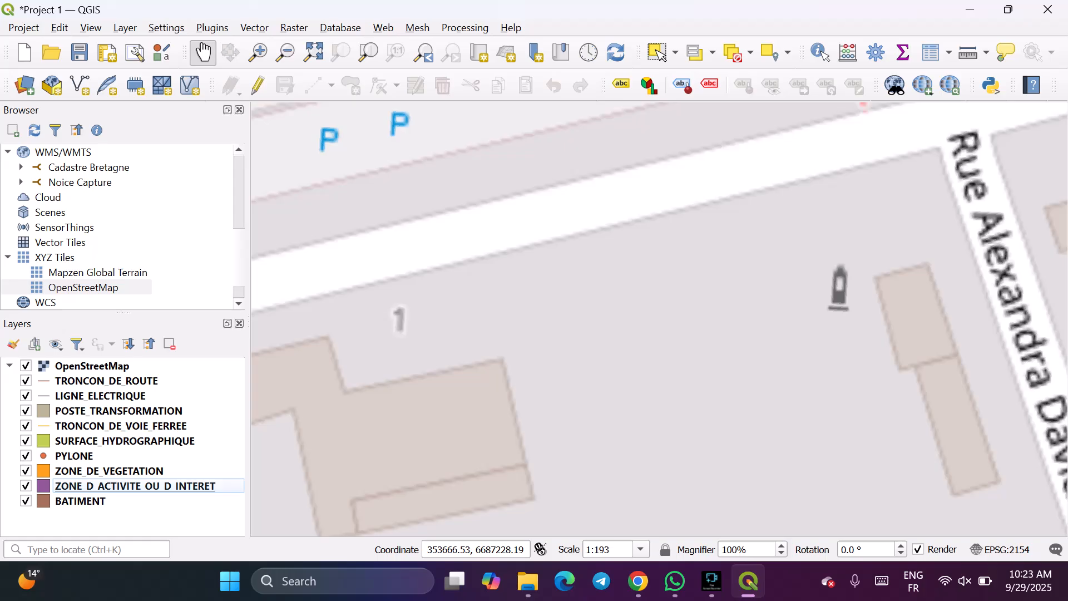
Switch the OpenStreetMap layer's visibility off and on to compare the basemap with the BD_TOPO vector layers.
left_click(25, 366)
scroll(614, 432, "down", 6)
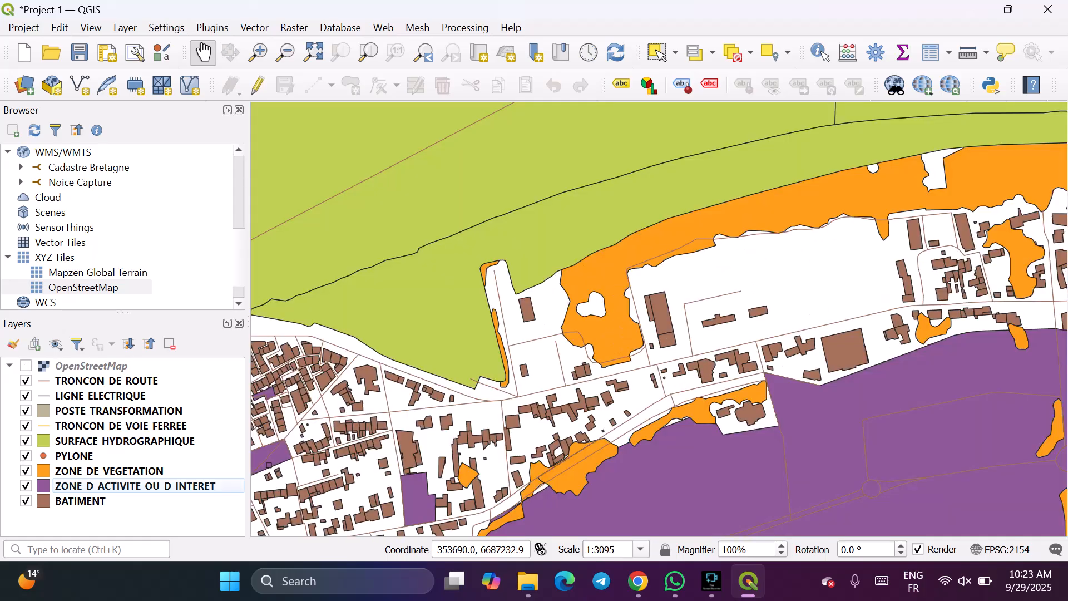
scroll(615, 433, "down", 3)
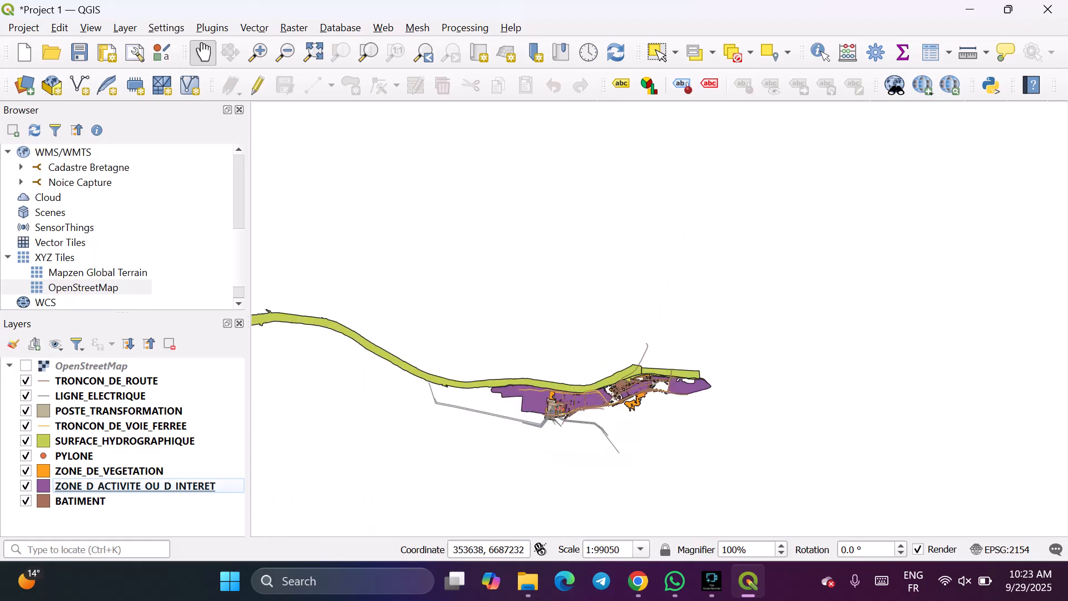
left_click_drag(517, 449, 600, 424)
scroll(590, 421, "up", 1)
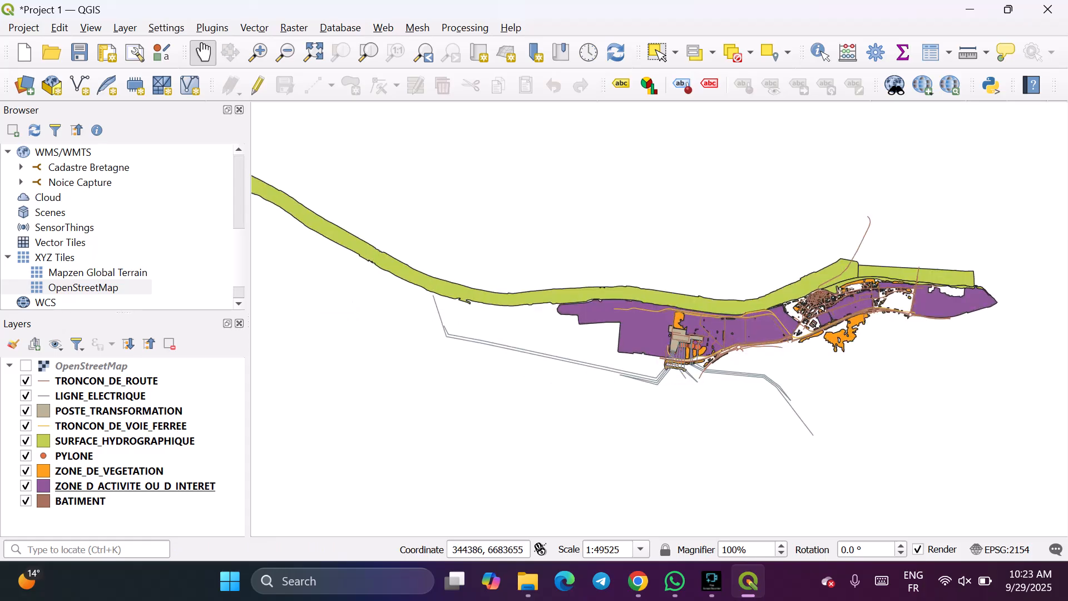
left_click(9, 365)
left_click(26, 365)
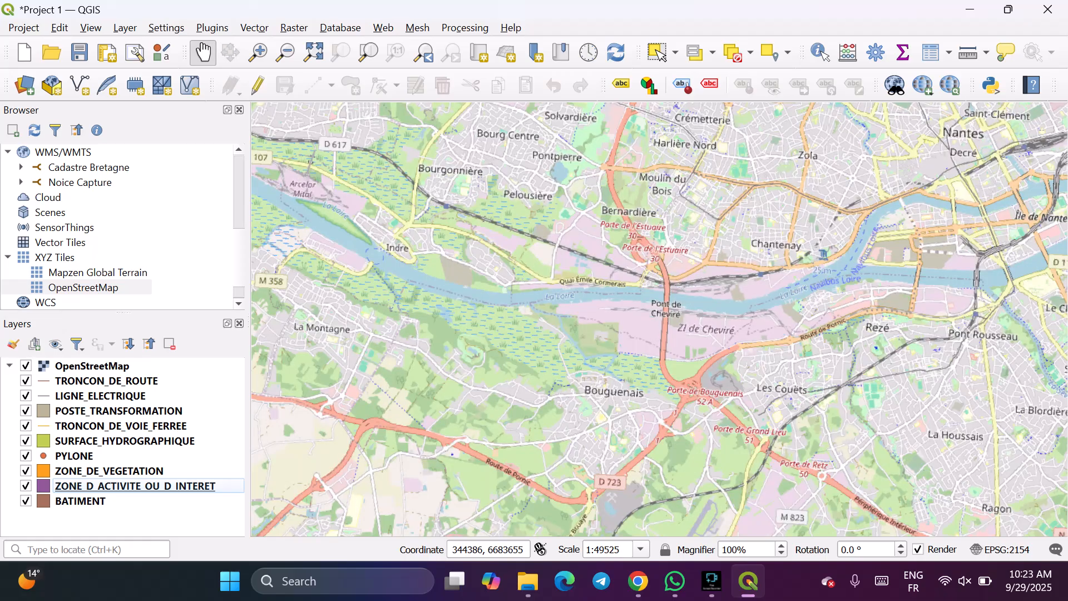
left_click(26, 366)
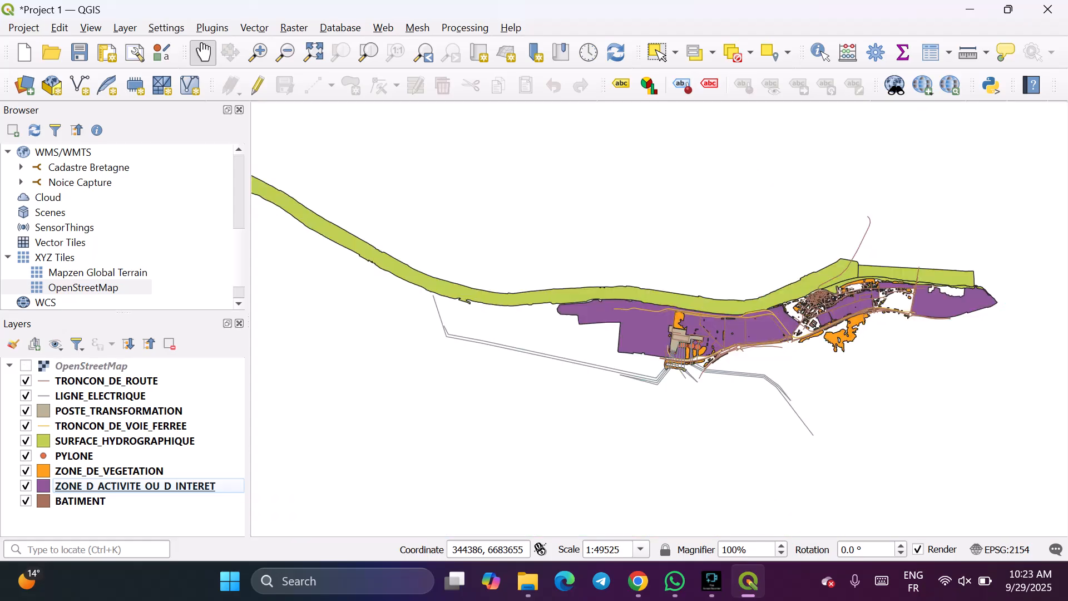
left_click(25, 366)
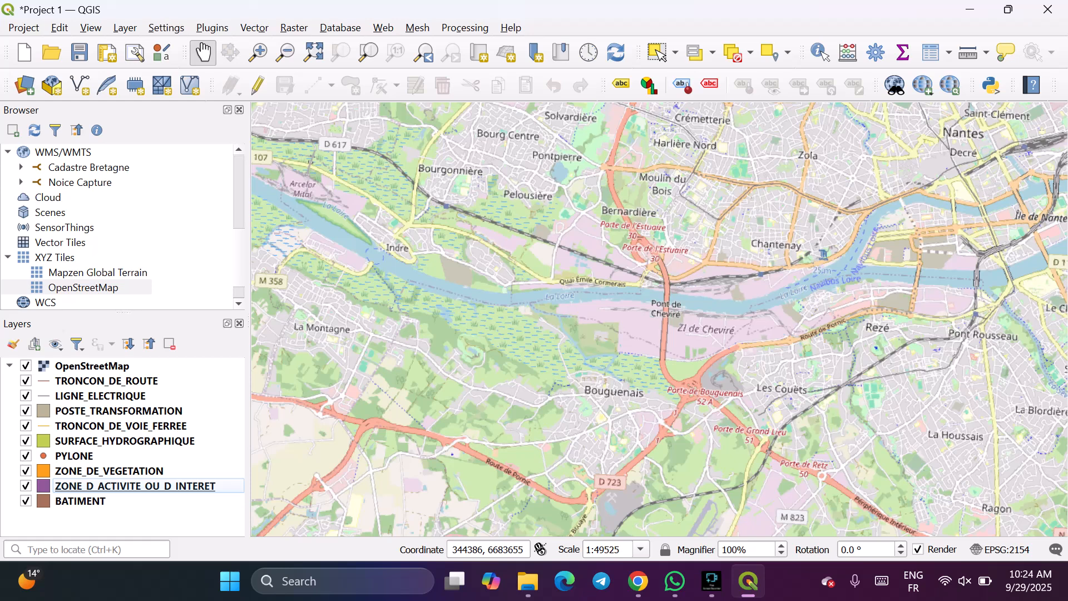
left_click(26, 366)
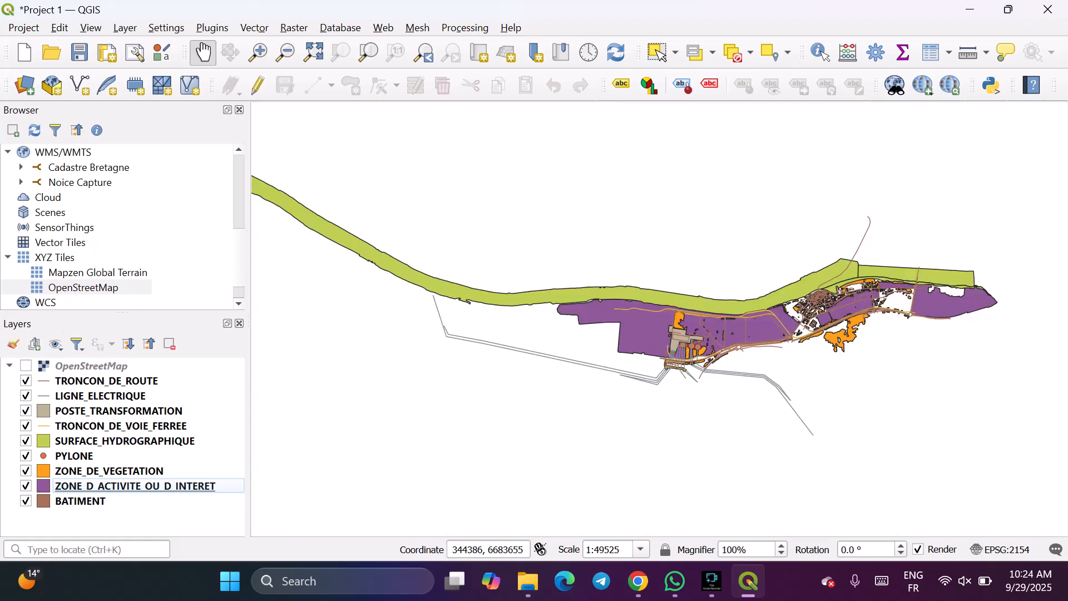
Review the symbology properties of the SURFACE_HYDROGRAPHIQUE layer and dismiss them without applying changes.
left_click(124, 441)
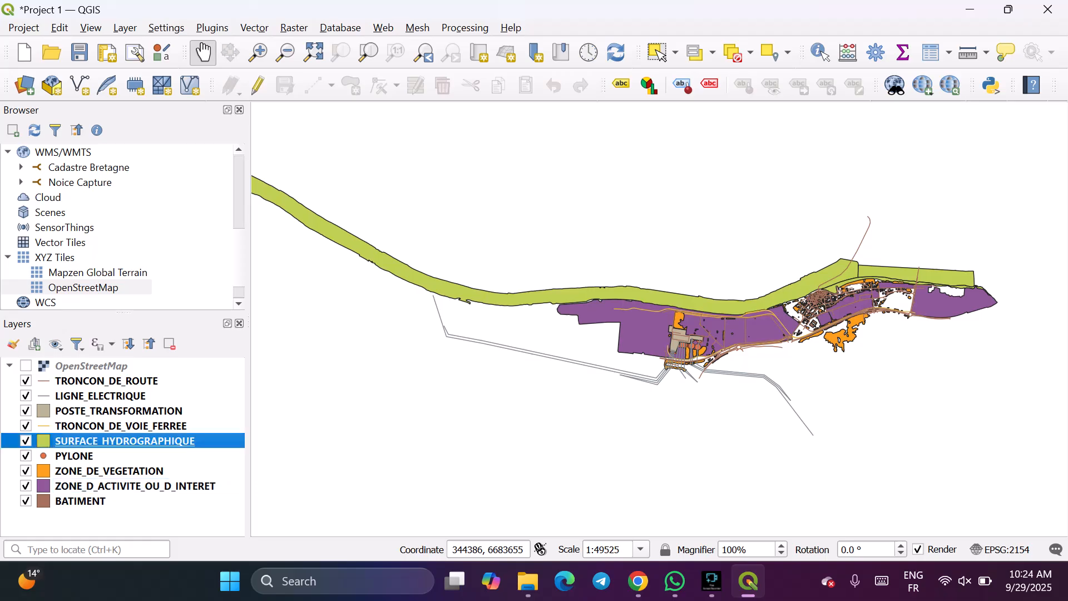
right_click(127, 441)
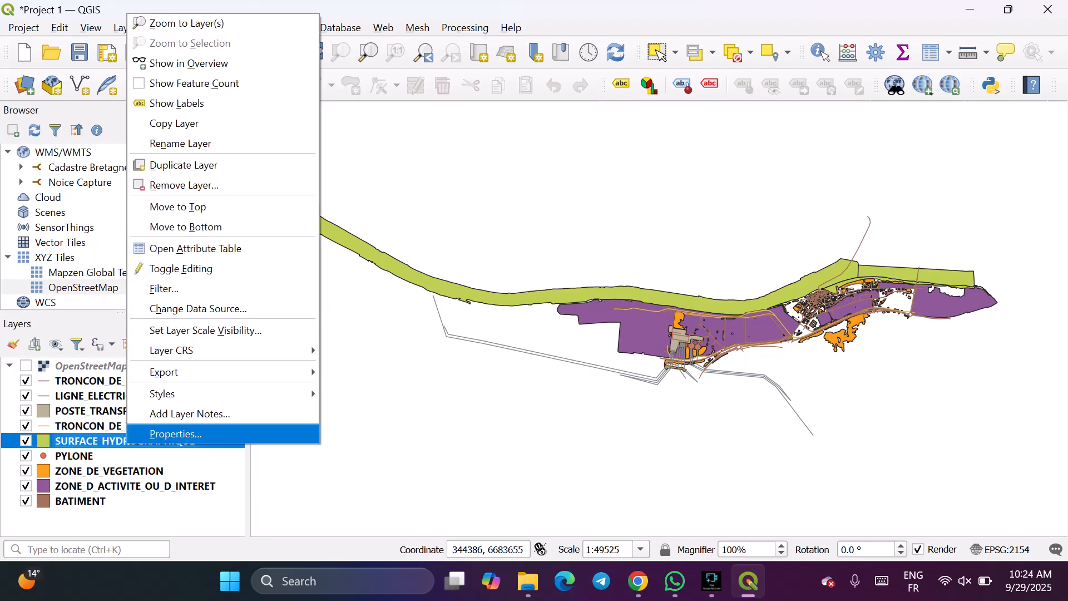
left_click(175, 434)
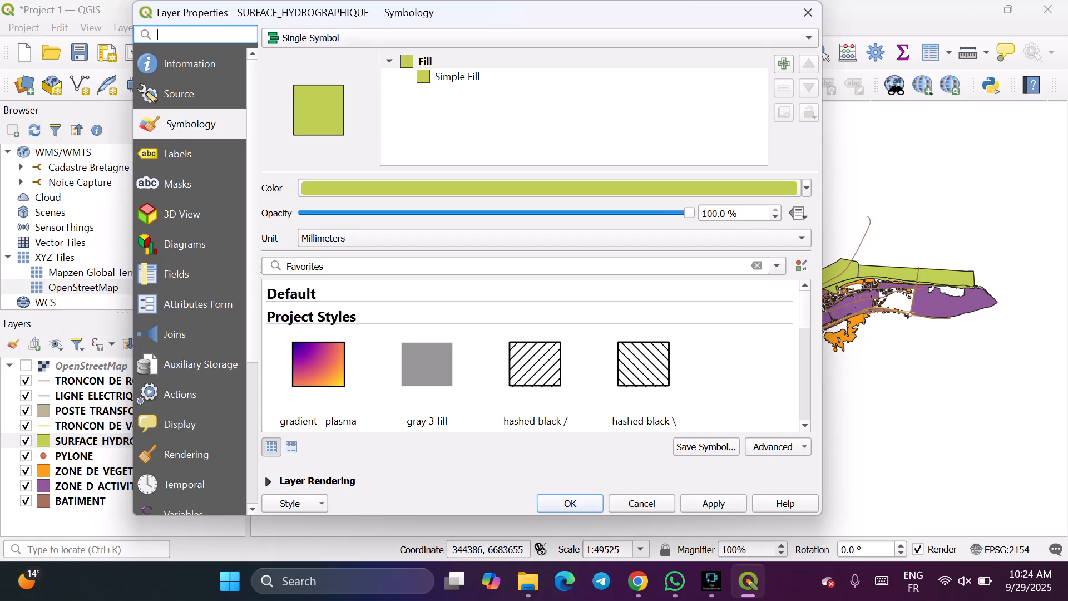
scroll(543, 238, "down", 4)
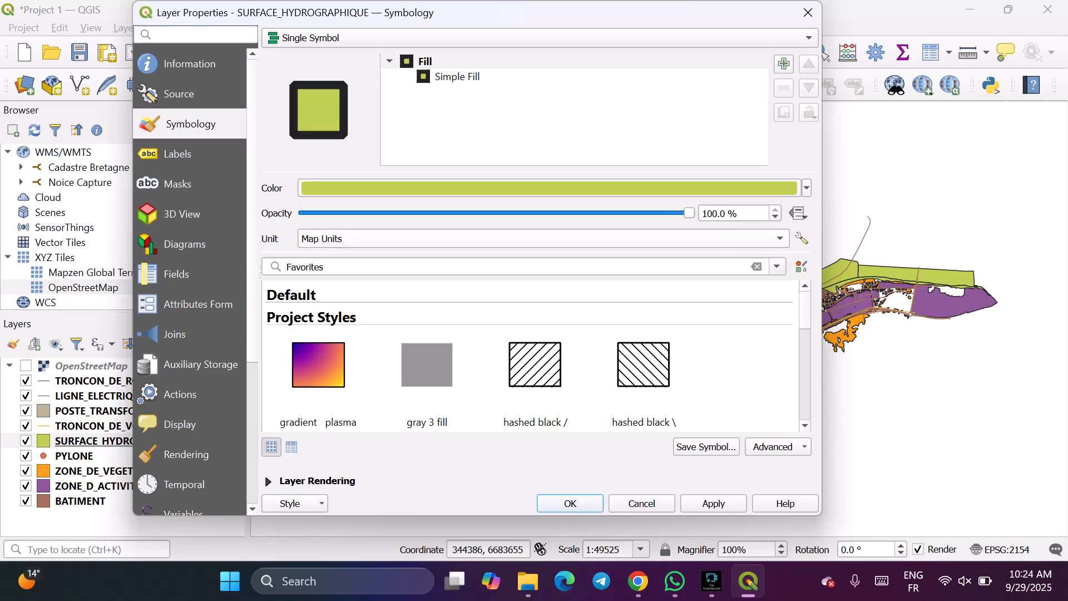
scroll(543, 239, "up", 3)
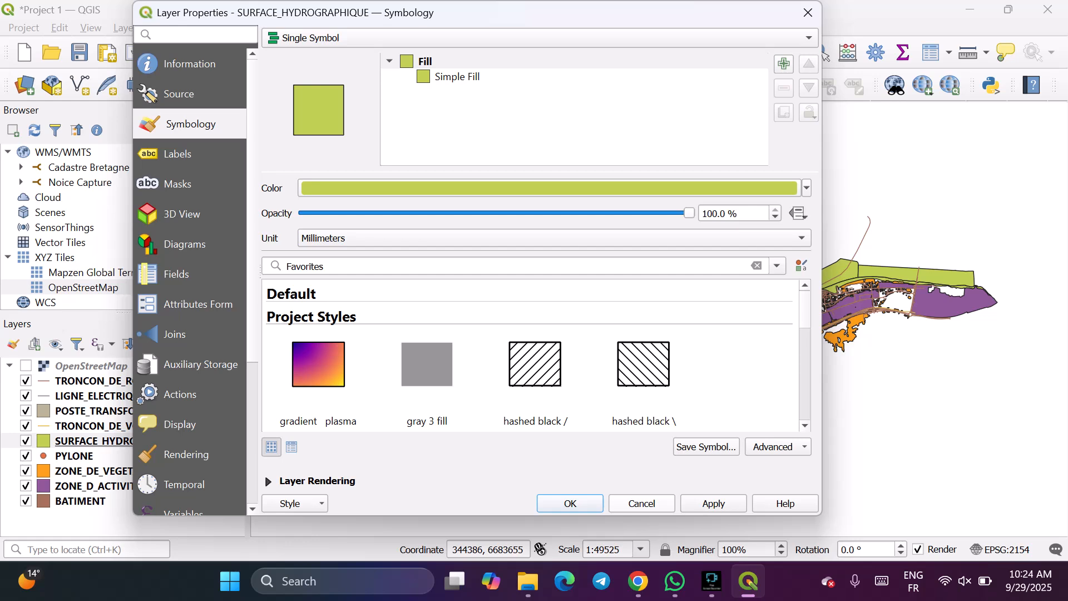
left_click(641, 503)
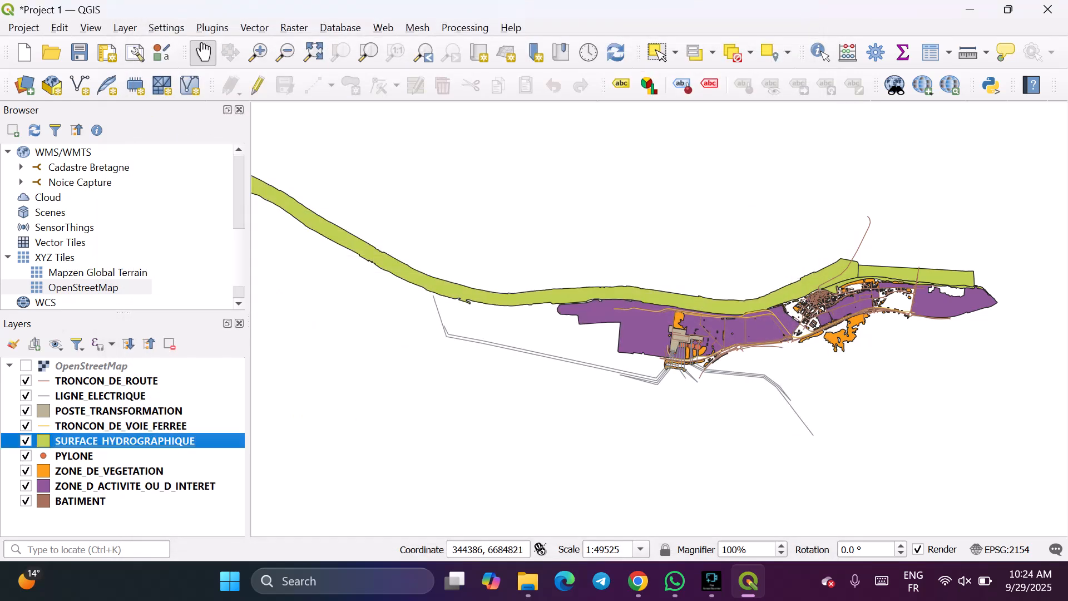
Reorder SURFACE_HYDROGRAPHIQUE and ZONE_DE_VEGETATION below ZONE_D_ACTIVITE_OU_D_INTERET, and place a visible OpenStreetMap layer beneath all others.
left_click_drag(117, 441, 125, 496)
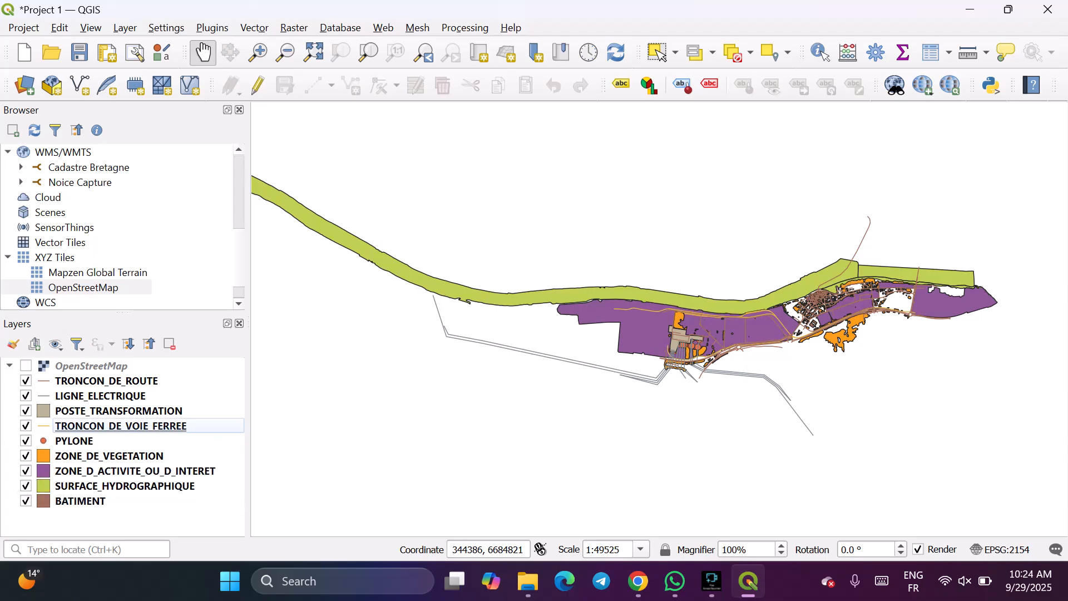
left_click_drag(92, 366, 91, 504)
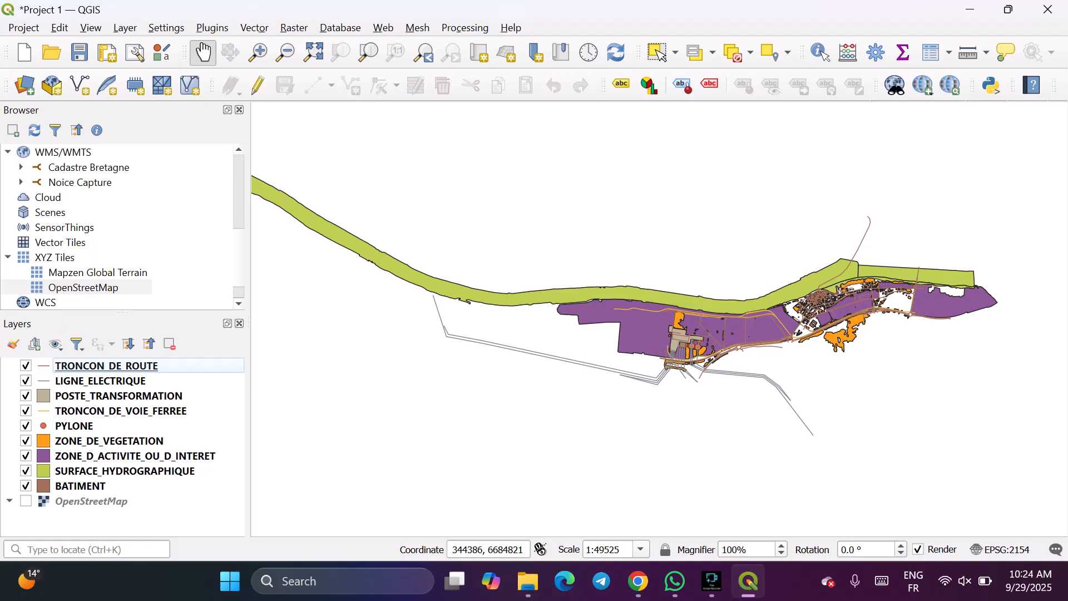
left_click(26, 501)
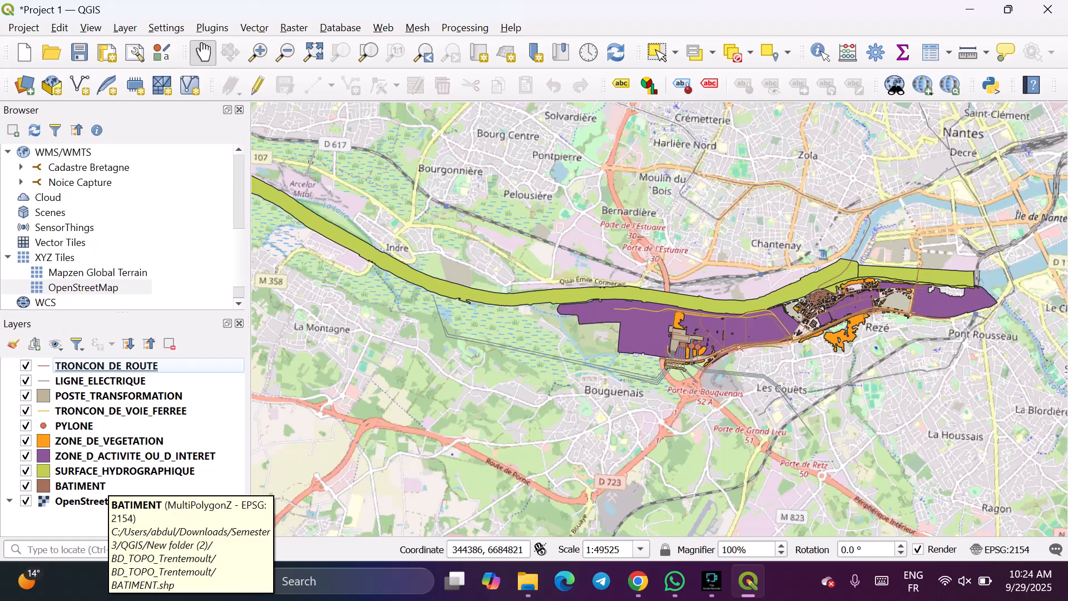
left_click_drag(111, 441, 127, 464)
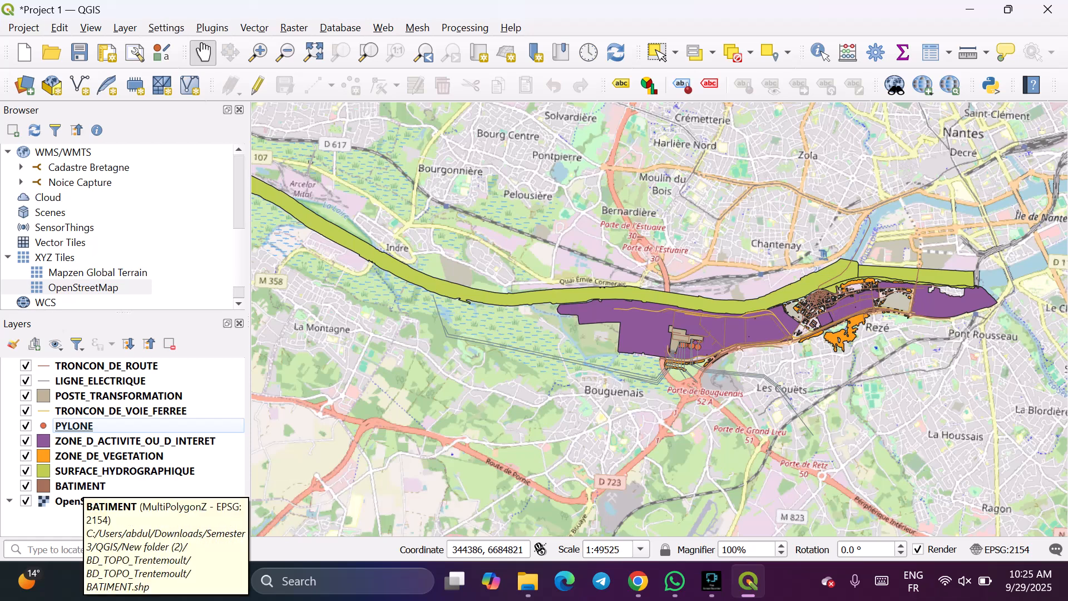
Move the BATIMENT layer to the top of the layer order.
left_click_drag(78, 486, 83, 364)
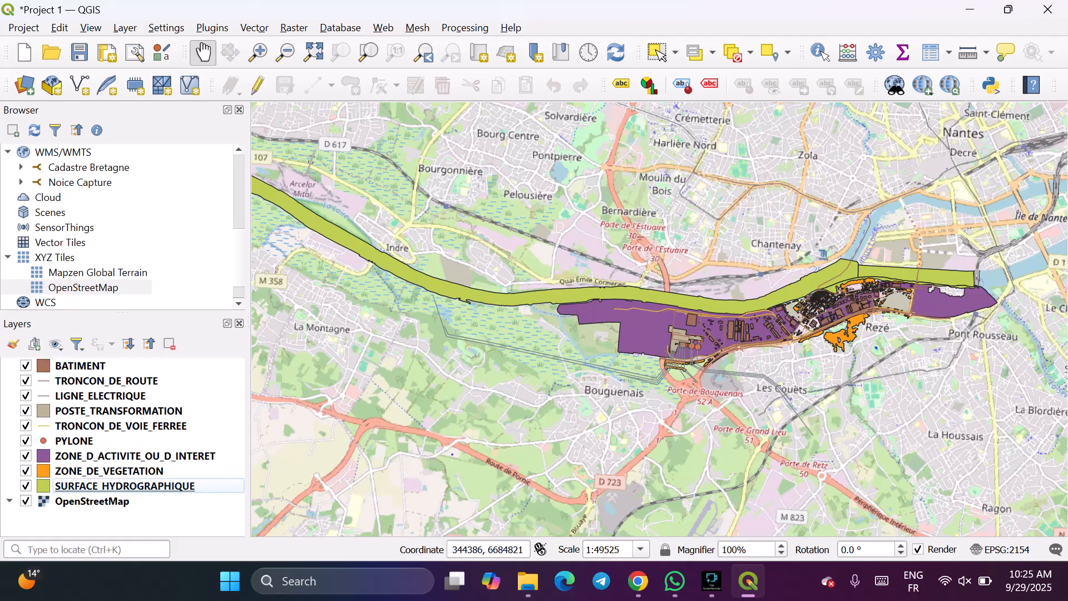
Set the OpenStreetMap layer's global opacity to 60.9 % and apply it.
left_click(92, 501)
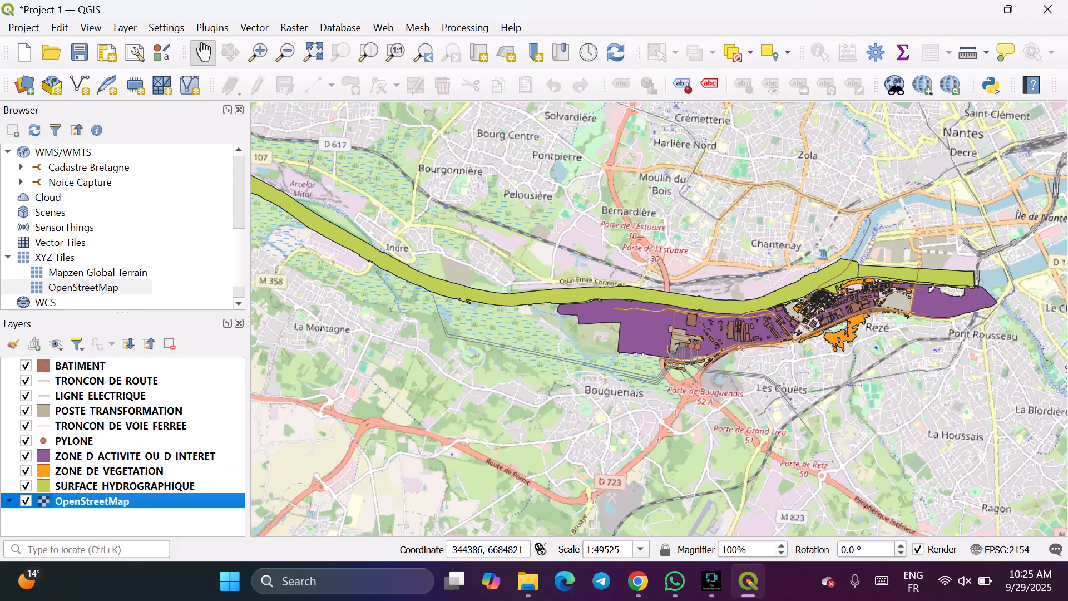
right_click(92, 501)
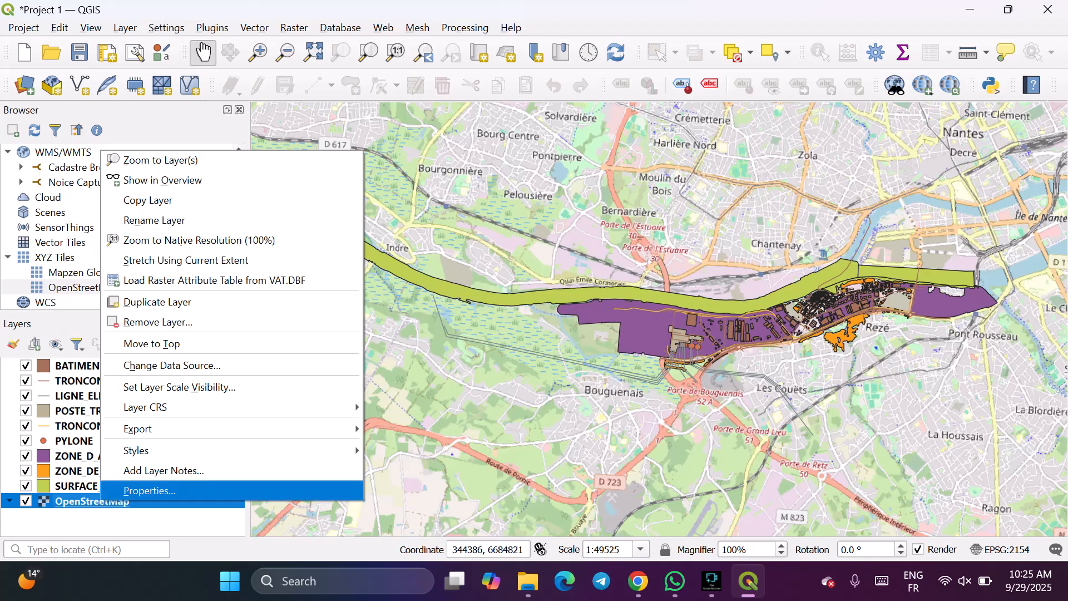
left_click(156, 489)
left_click(255, 154)
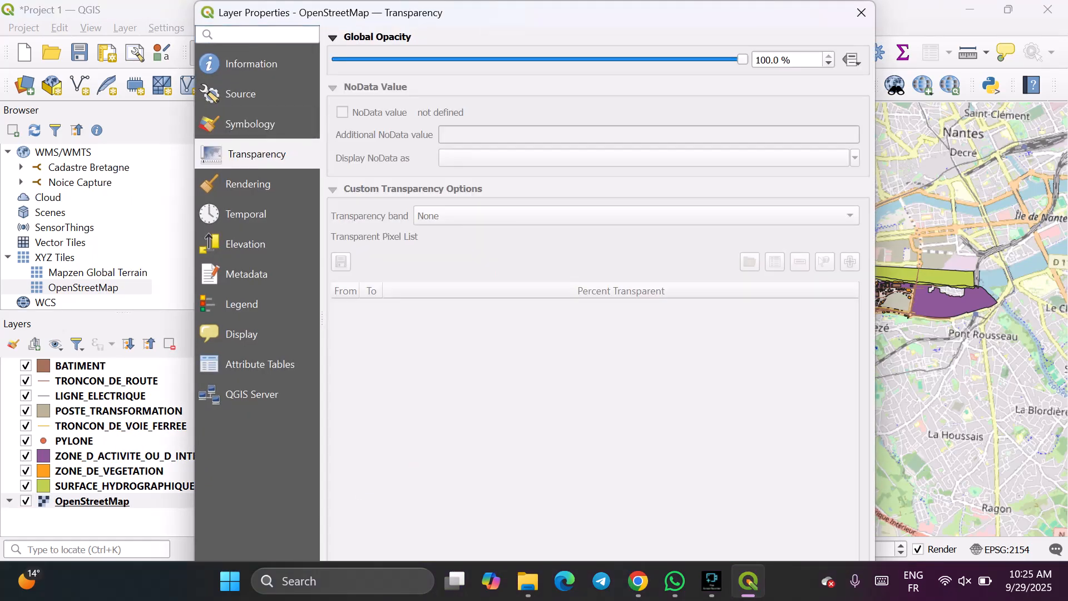
left_click_drag(743, 60, 584, 60)
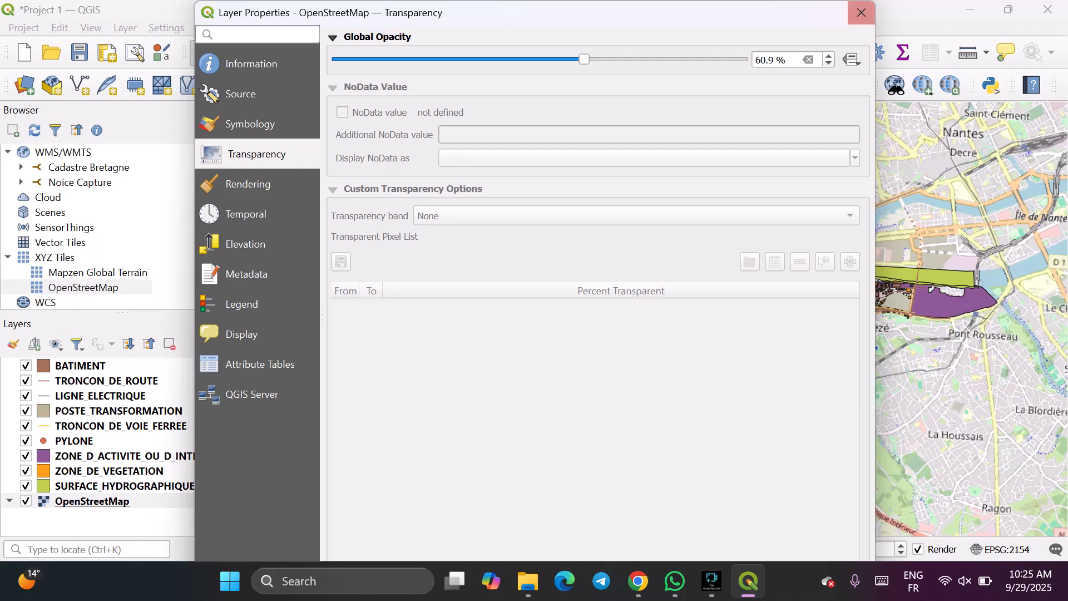
left_click_drag(537, 23, 563, 89)
left_click(698, 495)
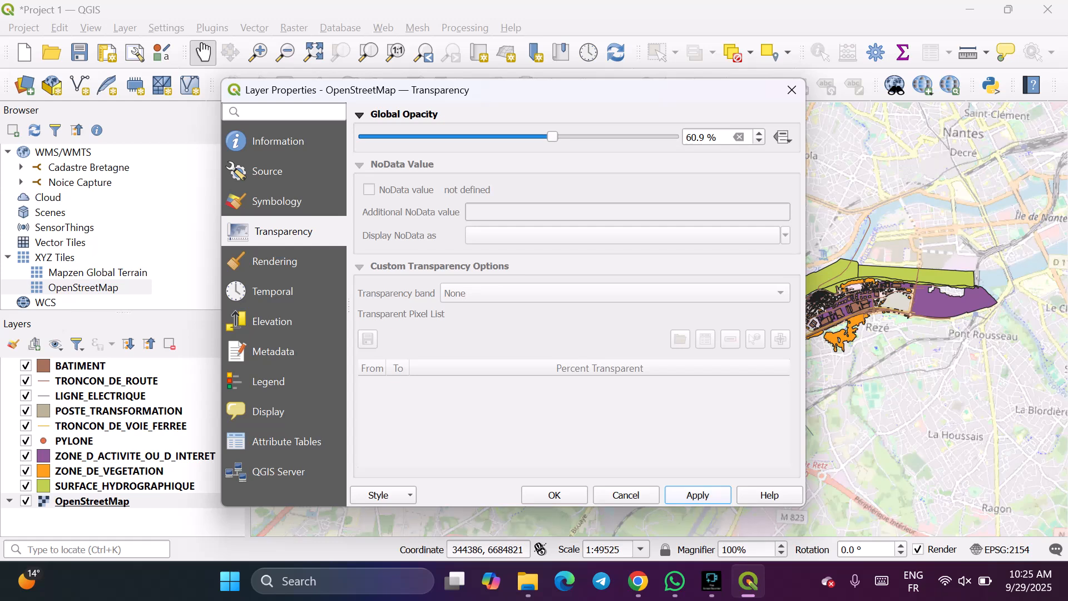
left_click(554, 495)
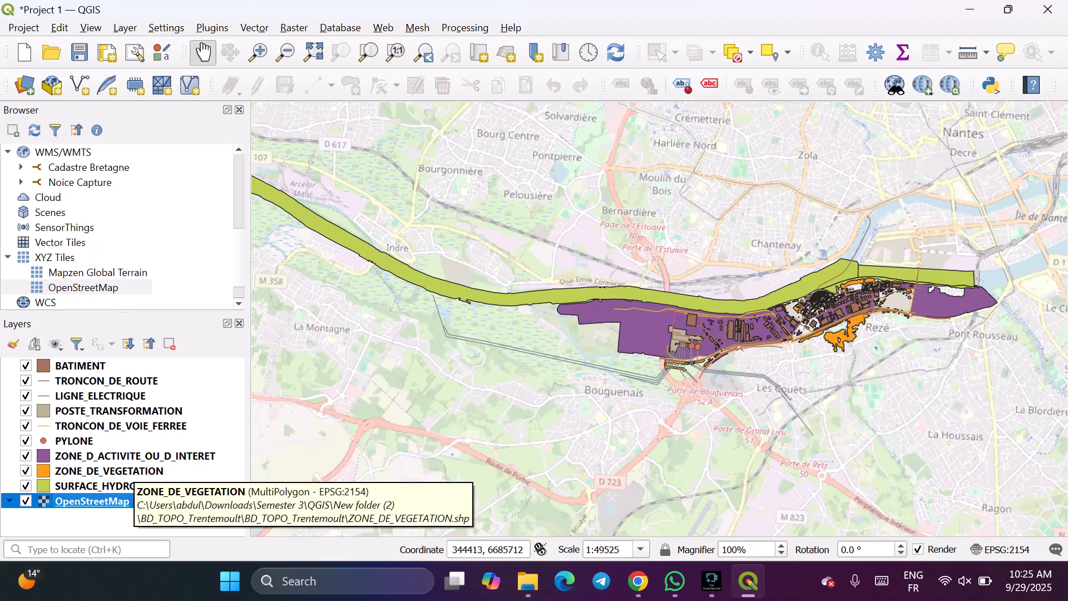
Reorder the layers beneath TRONCON_DE_ROUTE as TRONCON_DE_VOIE_FERREE, POSTE_TRANSFORMATION, LIGNE_ELECTRIQUE, PYLONE, BATIMENT, ZONE_DE_VEGETATION and ZONE_D_ACTIVITE_OU_D_INTERET.
left_click_drag(111, 471, 111, 448)
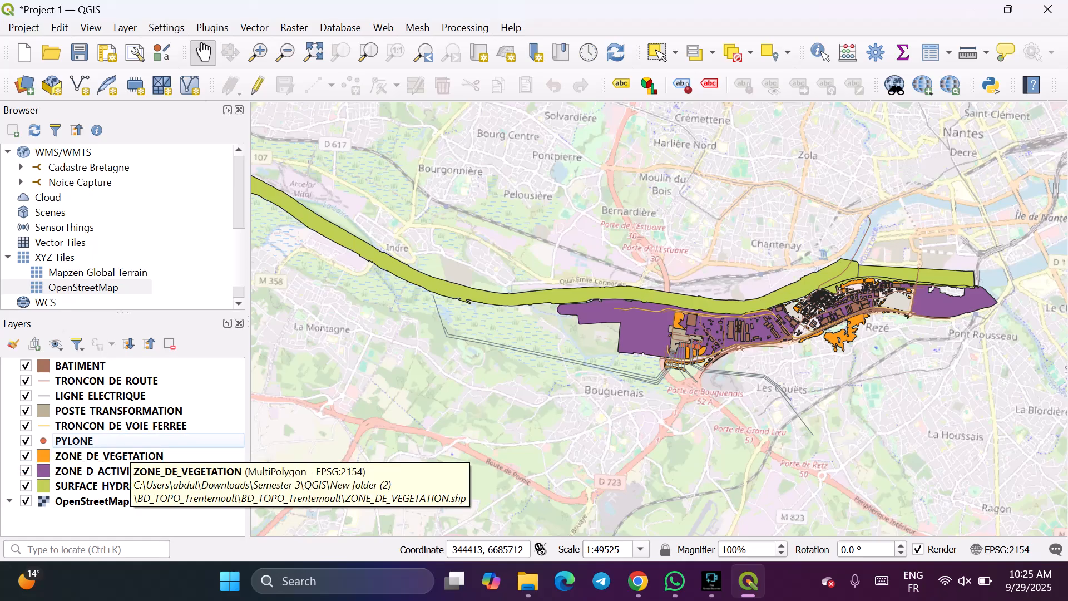
left_click_drag(78, 365, 77, 444)
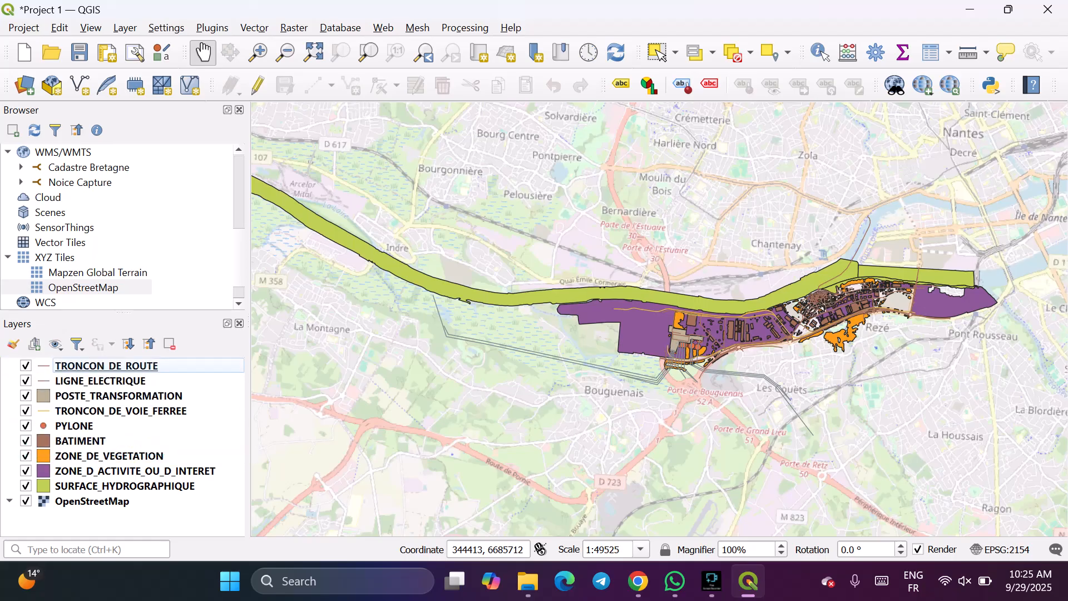
left_click_drag(100, 381, 122, 421)
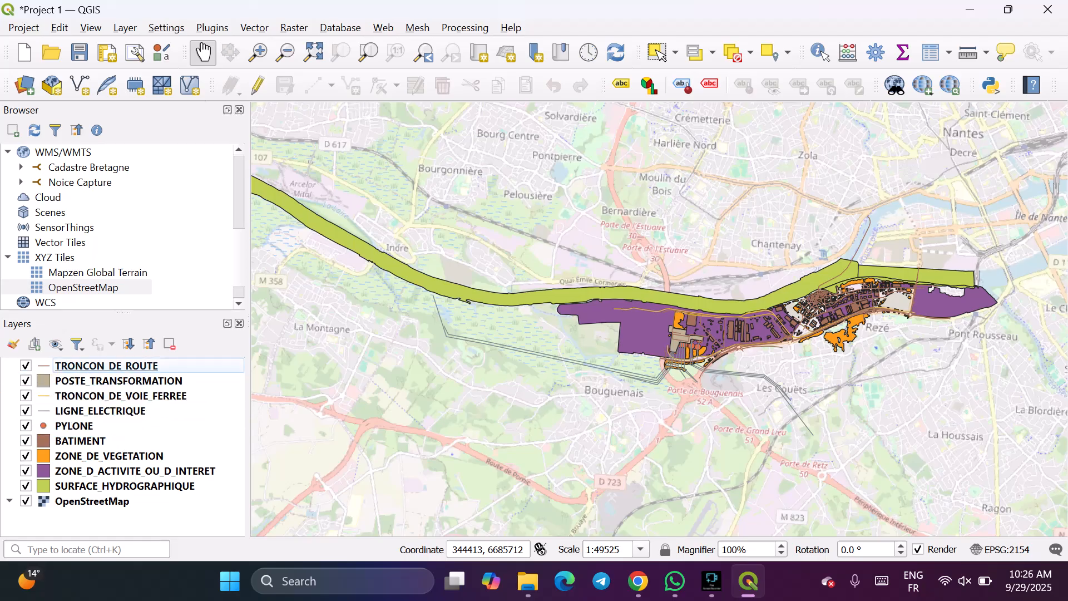
left_click_drag(119, 381, 124, 408)
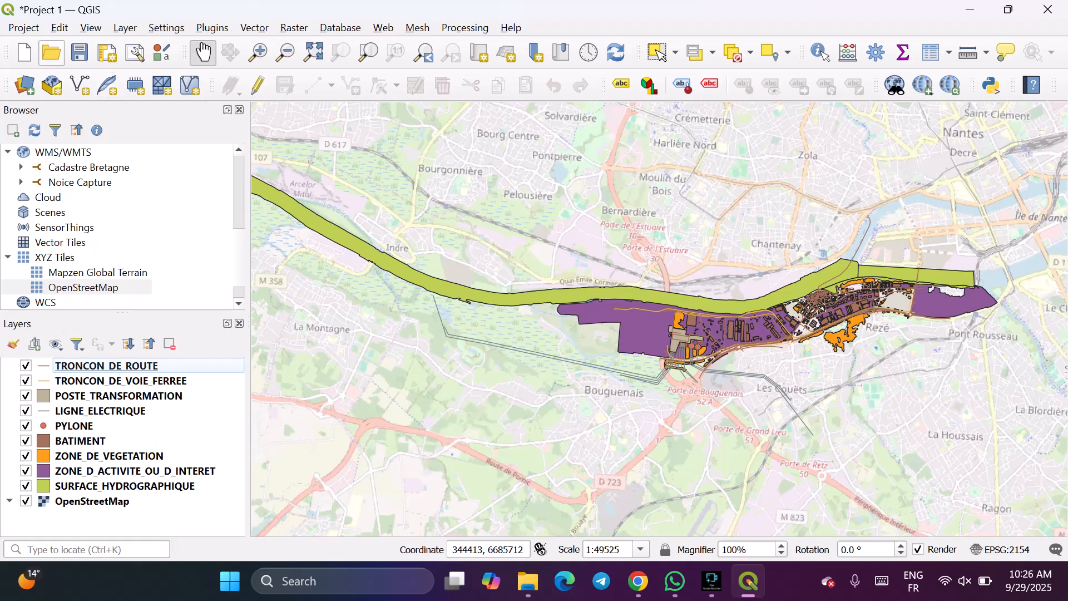
Move TRONCON_DE_ROUTE directly below TRONCON_DE_VOIE_FERREE and save the project.
left_click(79, 52)
left_click_drag(106, 366, 111, 385)
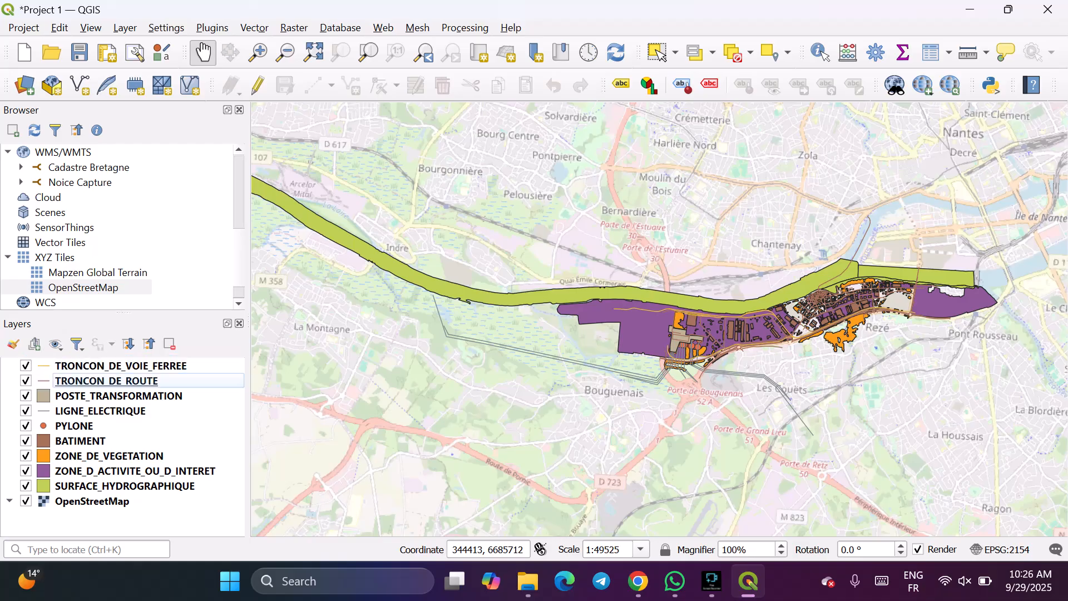
left_click(80, 52)
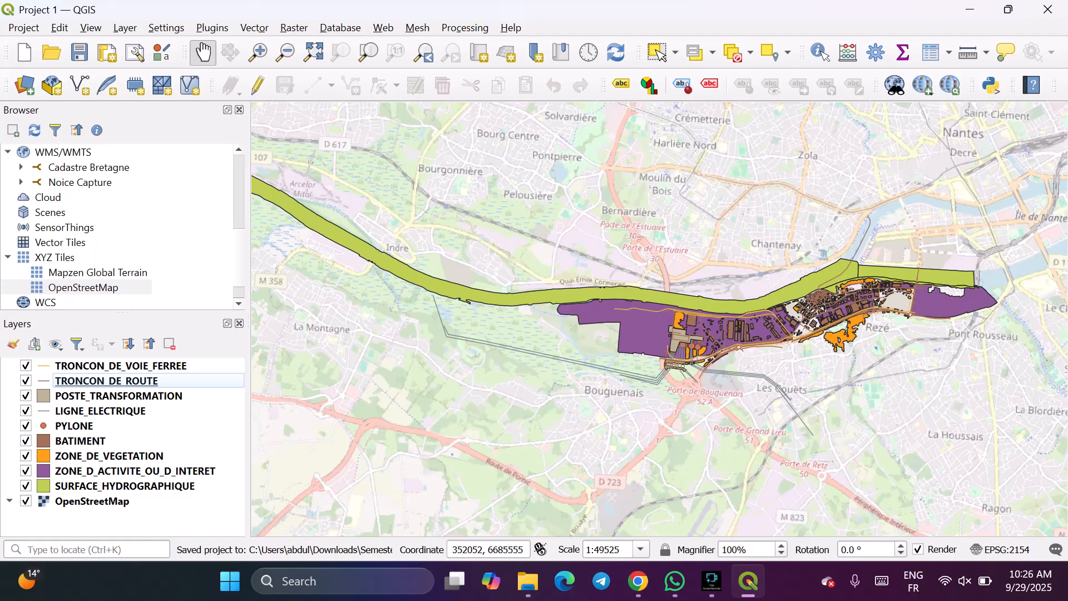
Change the ZONE_DE_VEGETATION layer's fill colour to the standard dark green.
scroll(774, 383, "up", 2)
scroll(697, 253, "down", 2)
left_click_drag(778, 210, 762, 299)
scroll(762, 298, "up", 3)
scroll(762, 299, "down", 1)
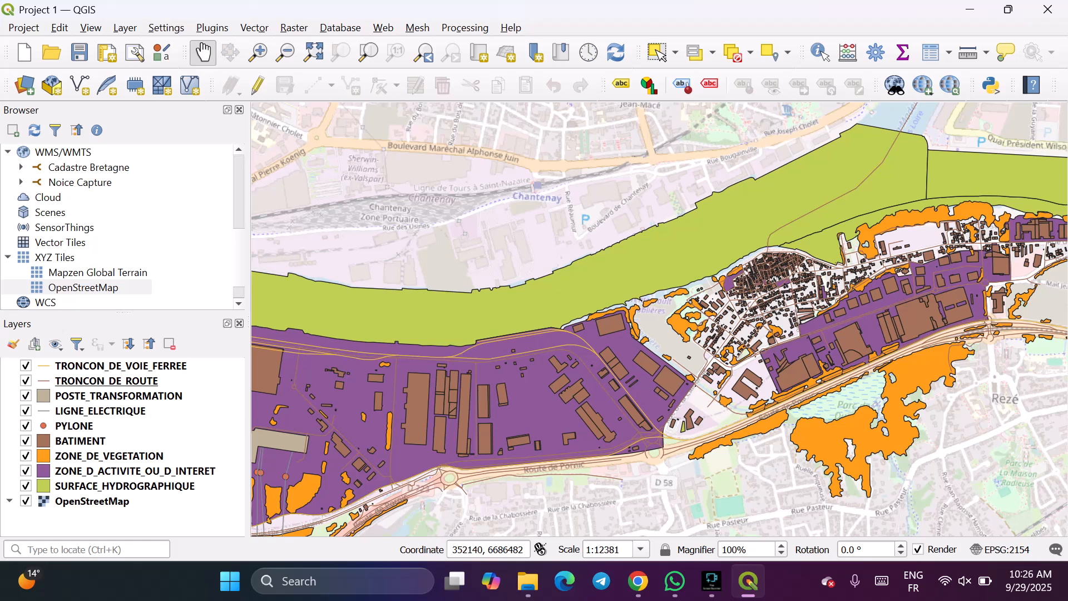
double_click(105, 456)
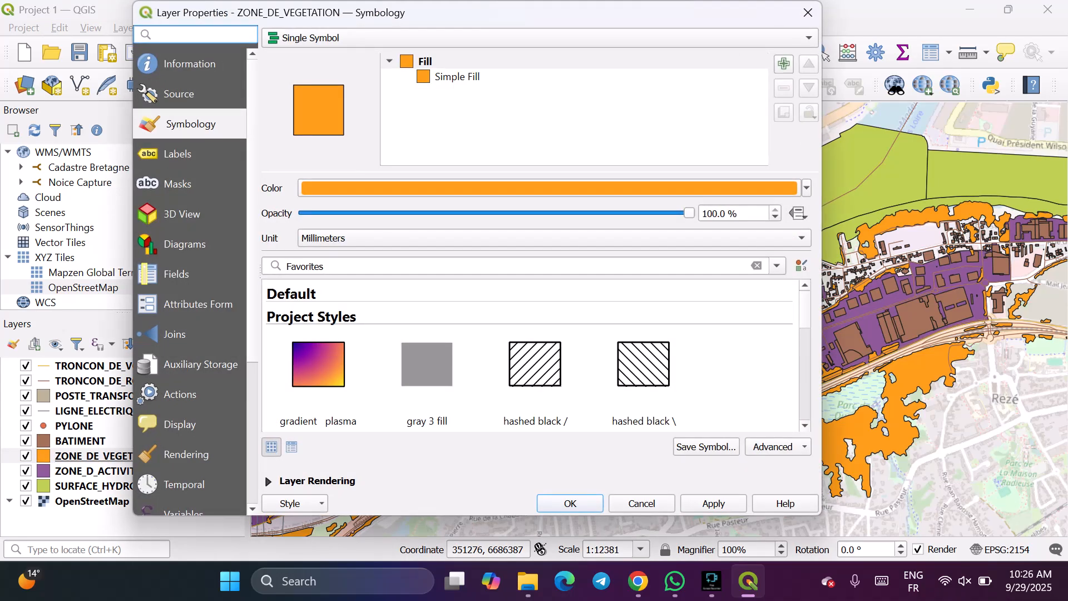
left_click(806, 188)
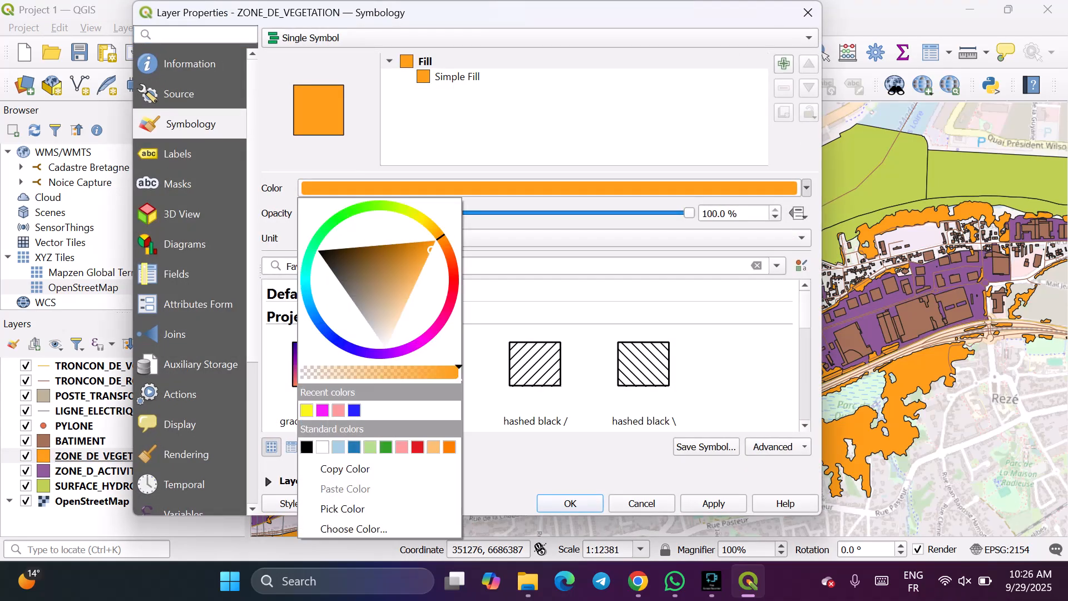
key("Escape")
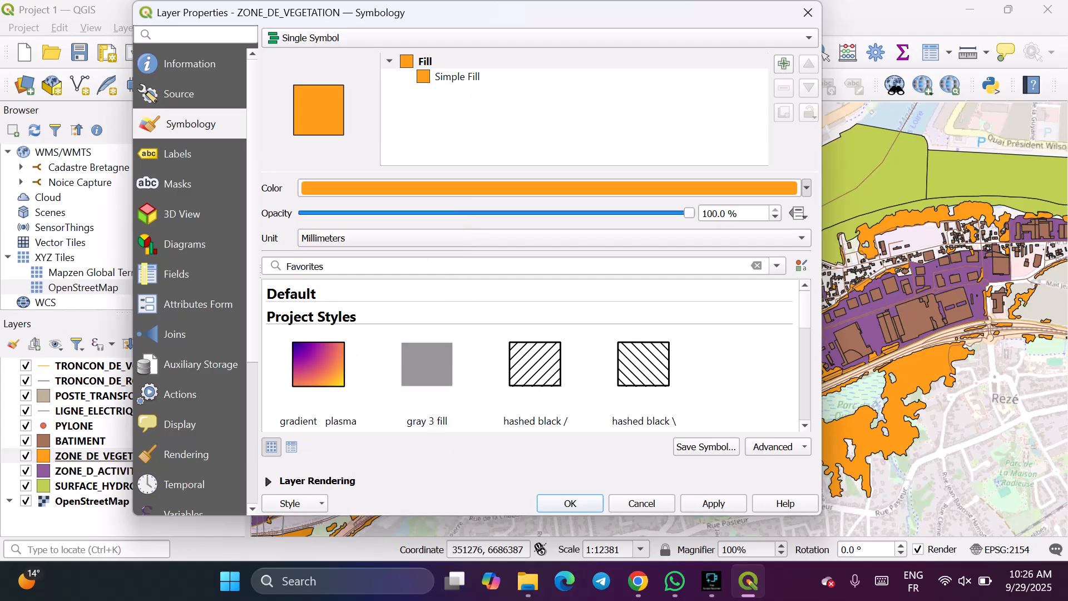
left_click(714, 504)
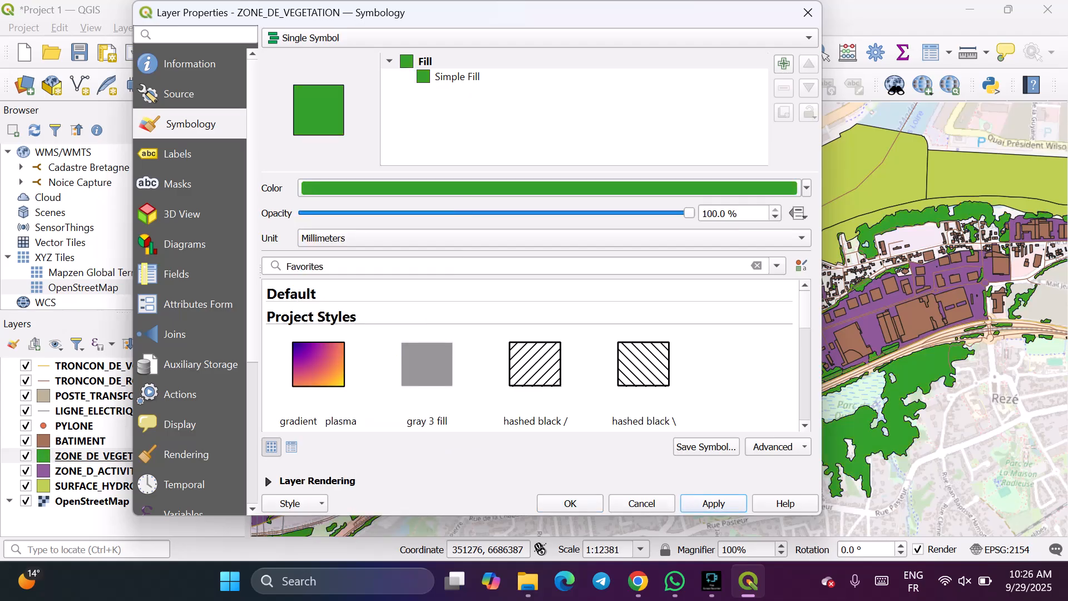
left_click(571, 503)
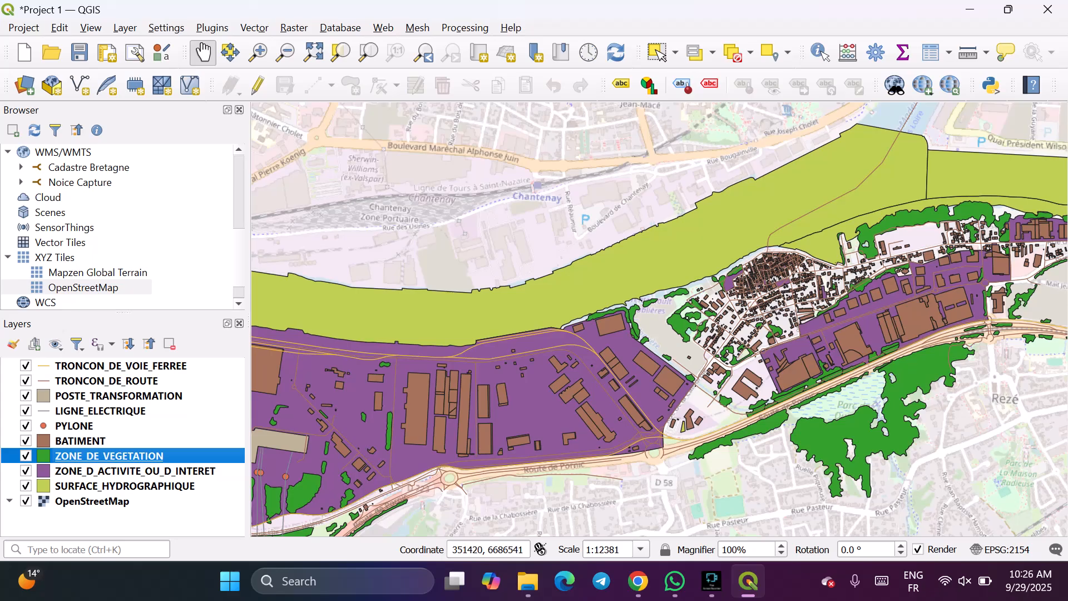
Change the ZONE_D_ACTIVITE_OU_D_INTERET layer's fill colour to the recently used yellow.
double_click(109, 471)
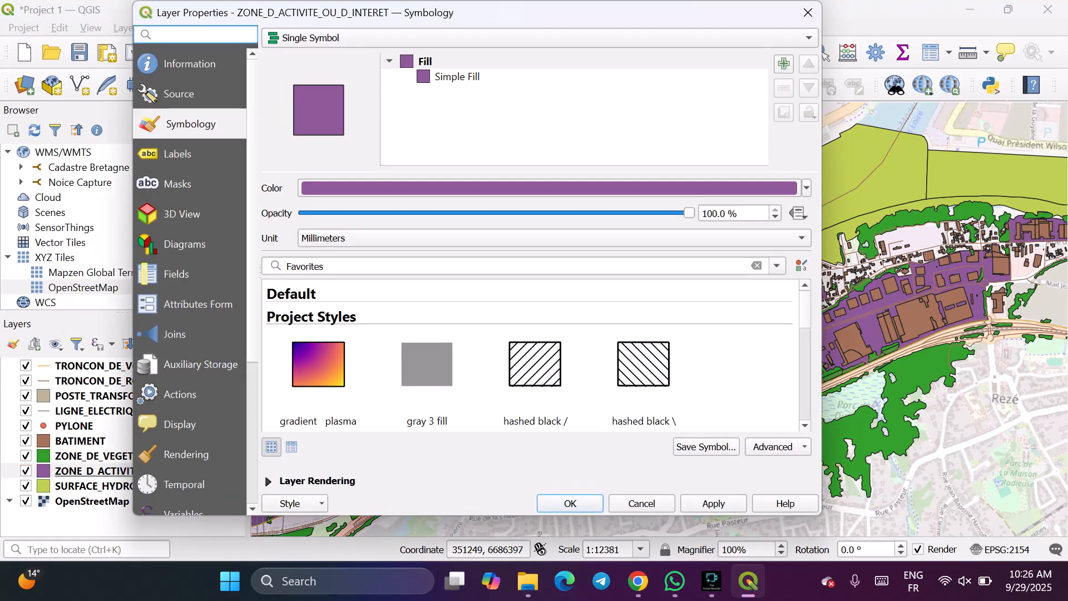
left_click(807, 188)
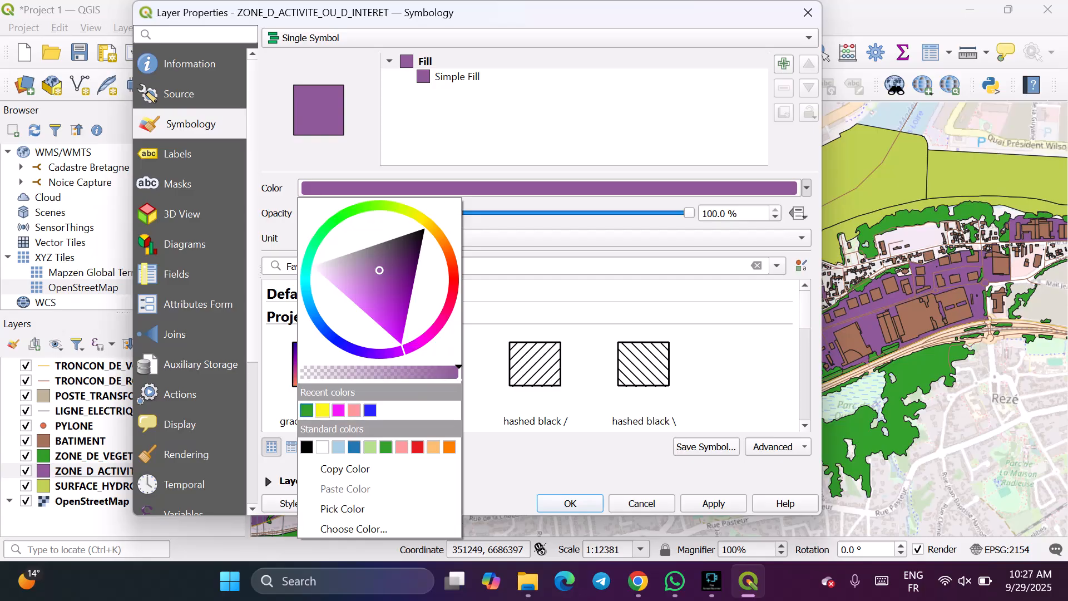
left_click(323, 410)
left_click(714, 503)
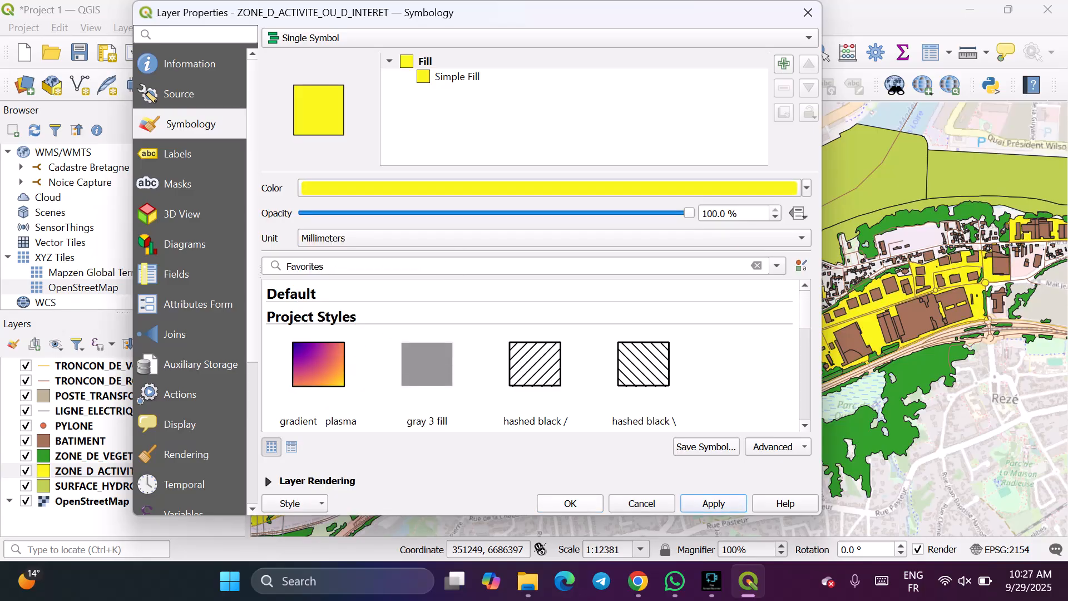
left_click(571, 504)
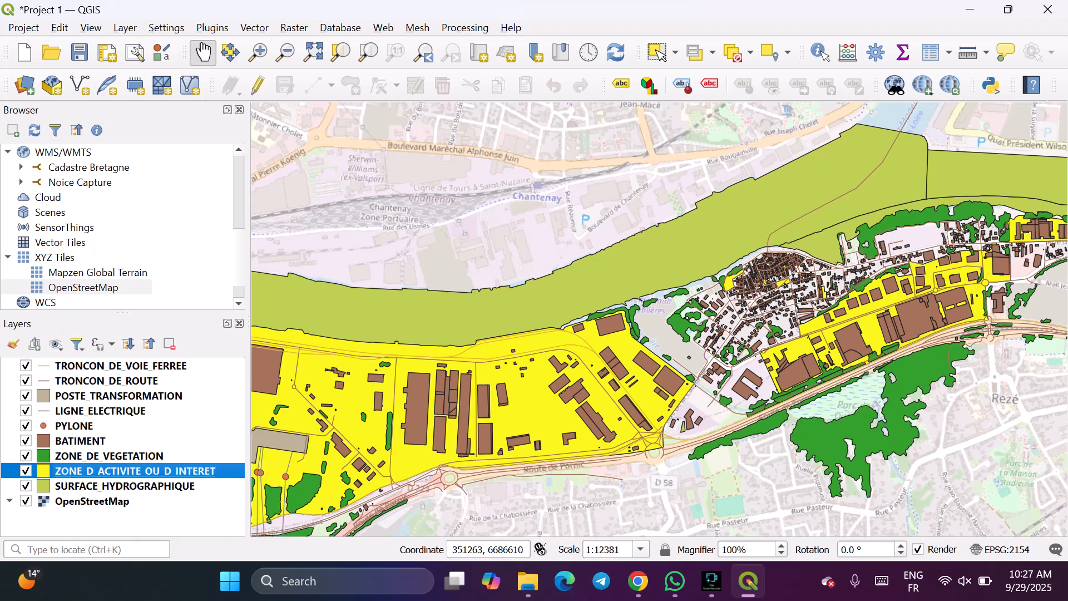
Change the SURFACE_HYDROGRAPHIQUE layer's fill colour to the standard dark blue.
left_click(132, 487)
double_click(133, 486)
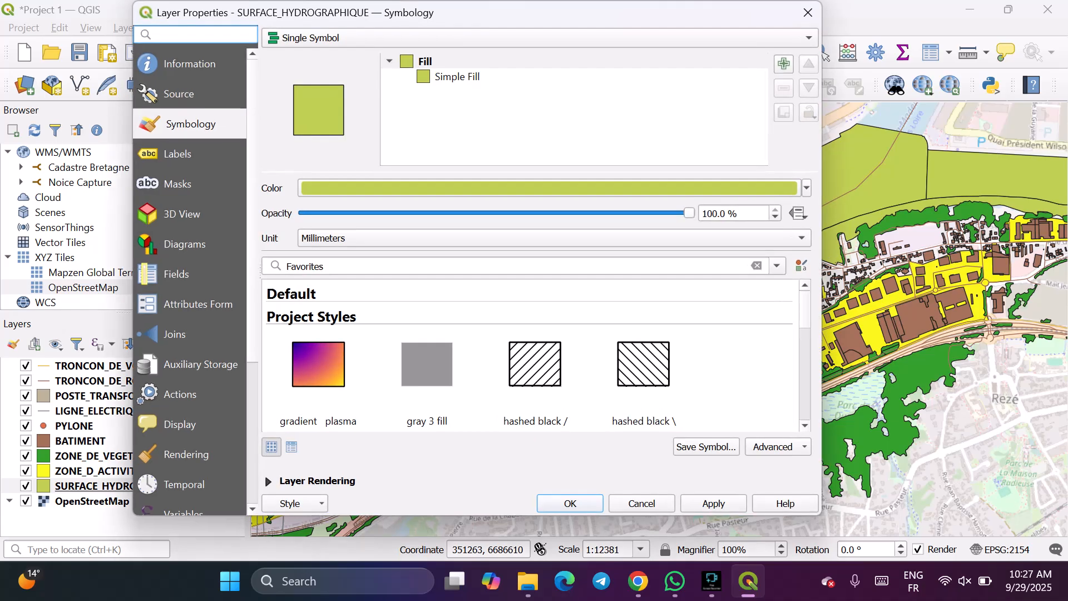
left_click(806, 188)
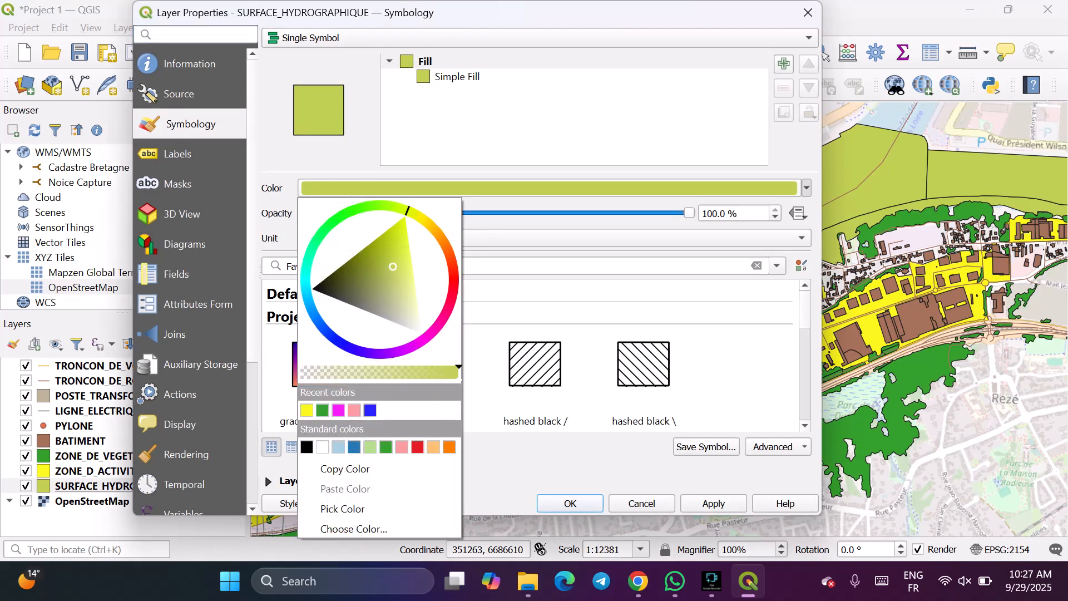
left_click(354, 447)
left_click(714, 503)
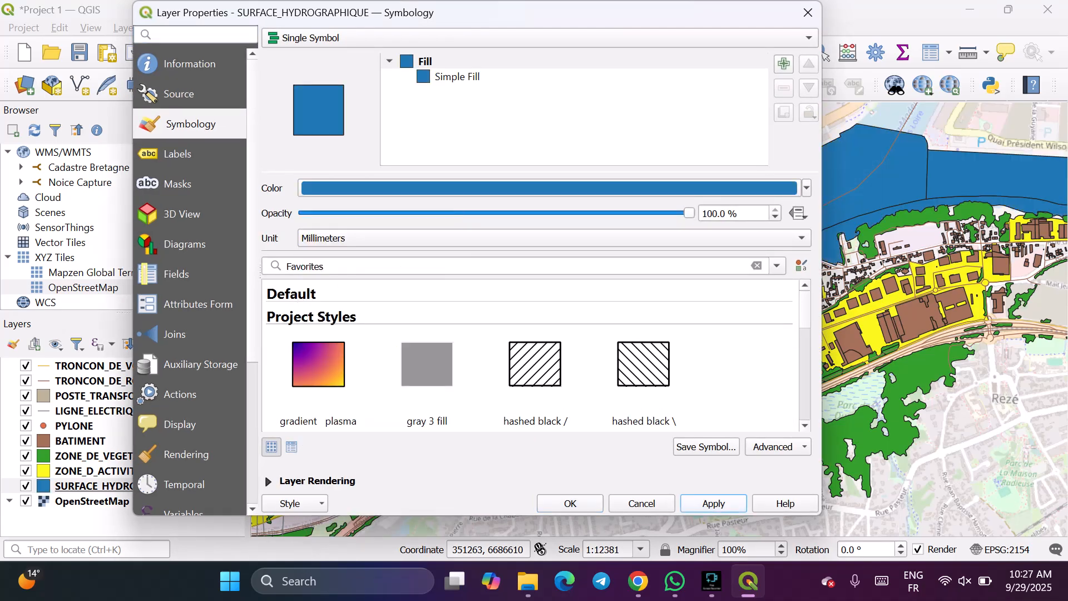
left_click(571, 503)
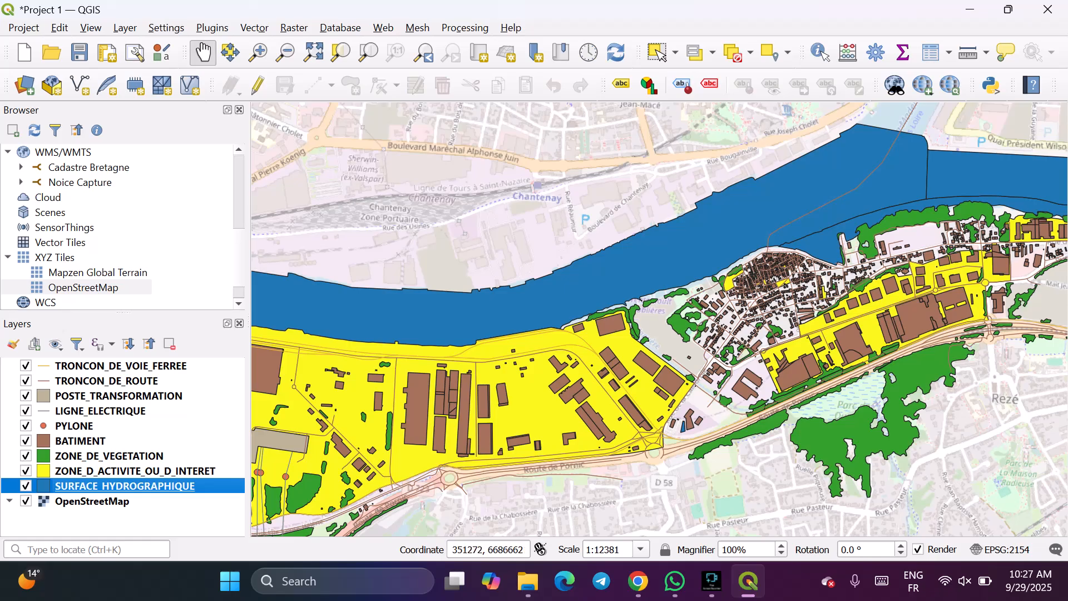
double_click(80, 441)
left_click(807, 188)
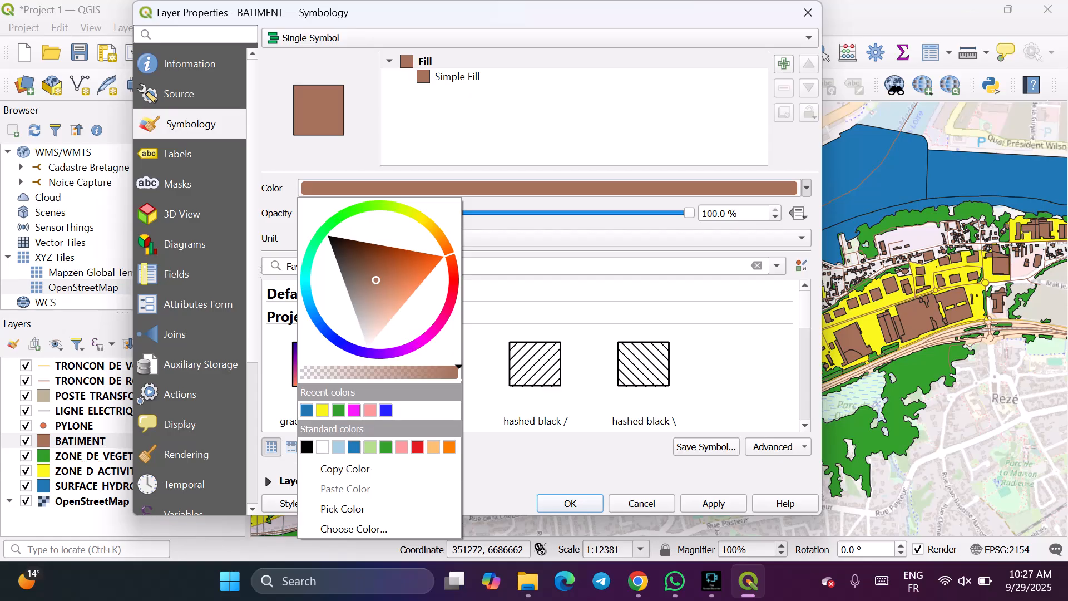
left_click(808, 13)
left_click(808, 12)
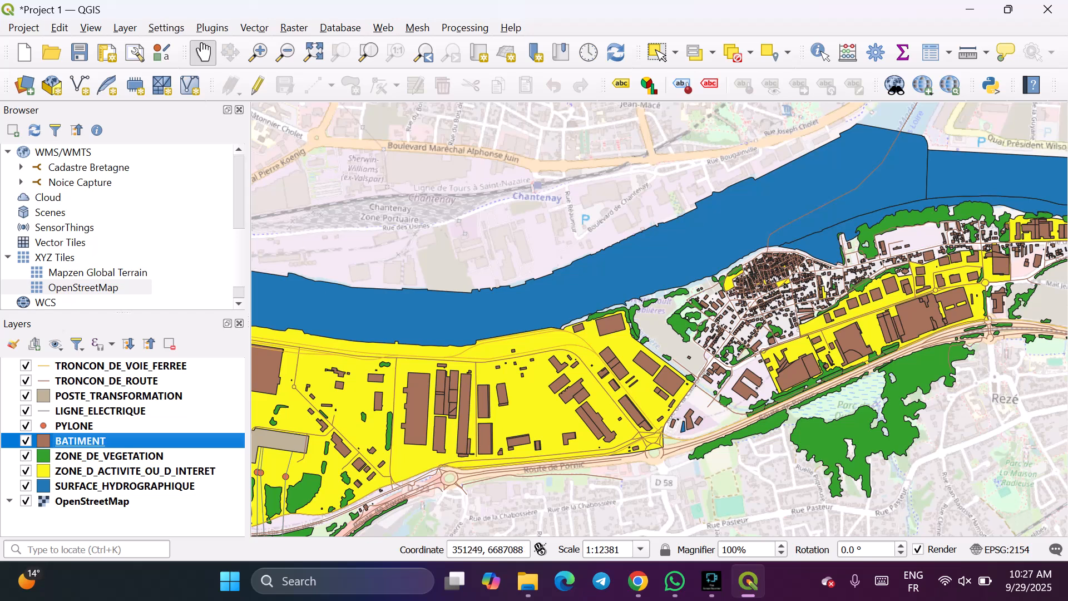
Examine the recoloured river, vegetation and activity zones and the buildings around Trentemoult at several map scales.
scroll(503, 278, "down", 2)
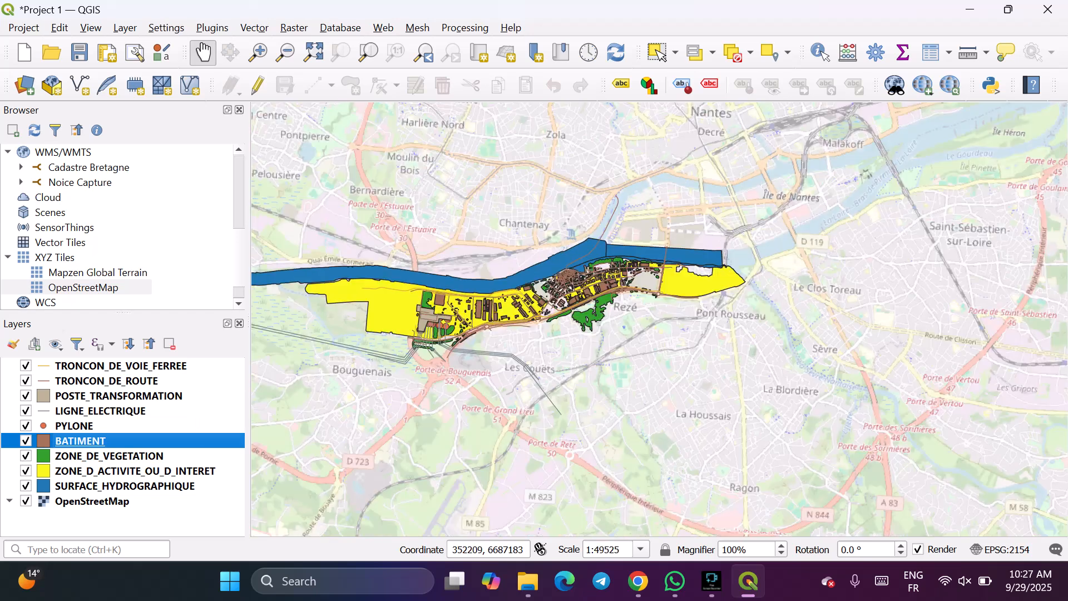
scroll(500, 277, "down", 1)
left_click_drag(443, 244, 642, 399)
scroll(643, 332, "up", 4)
scroll(642, 399, "down", 1)
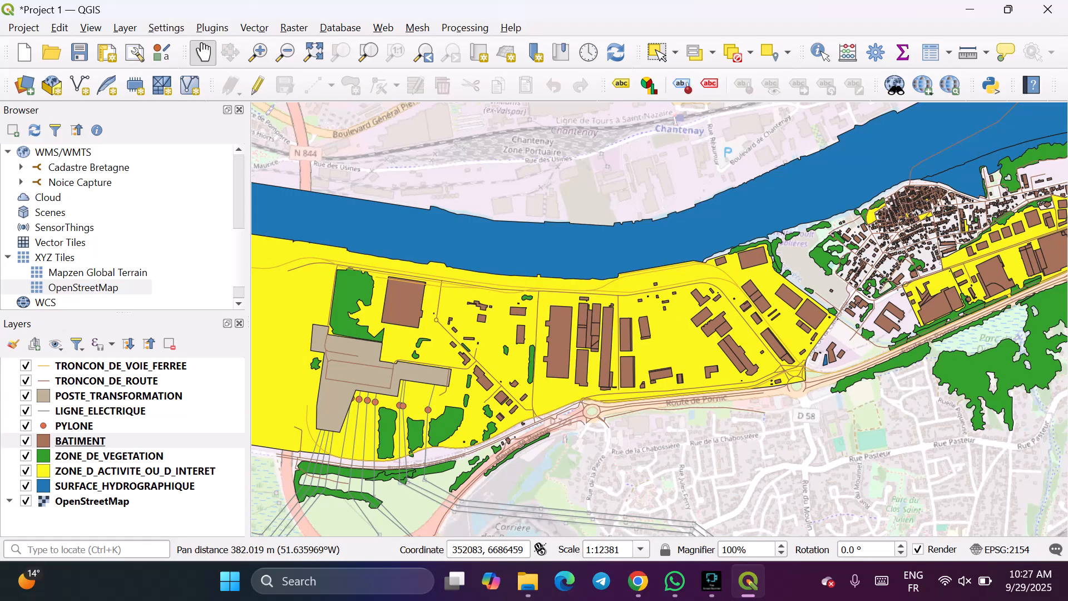
scroll(690, 379, "up", 2)
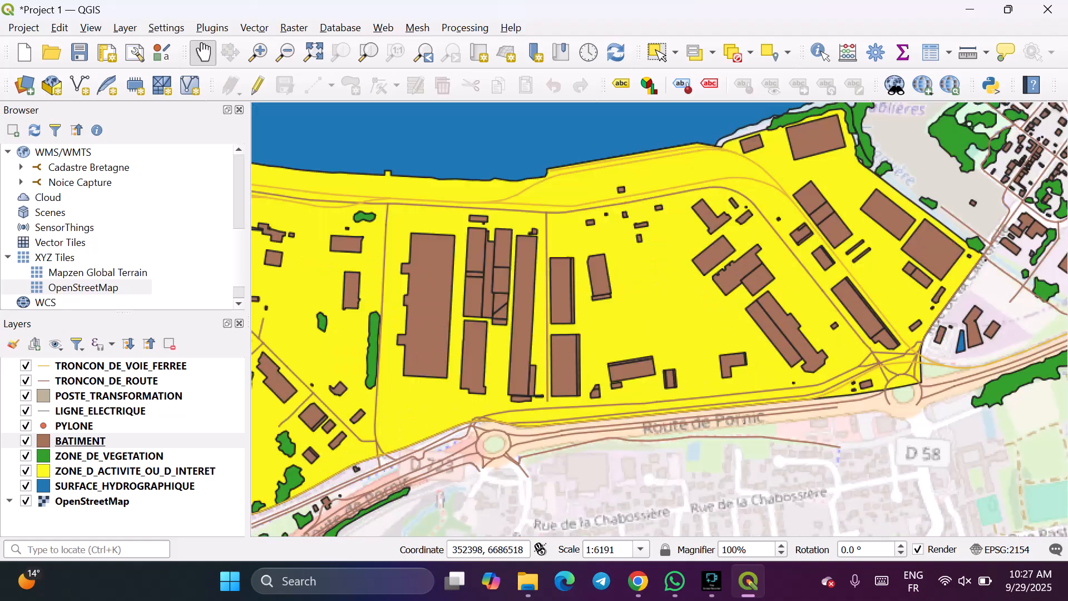
scroll(689, 379, "down", 1)
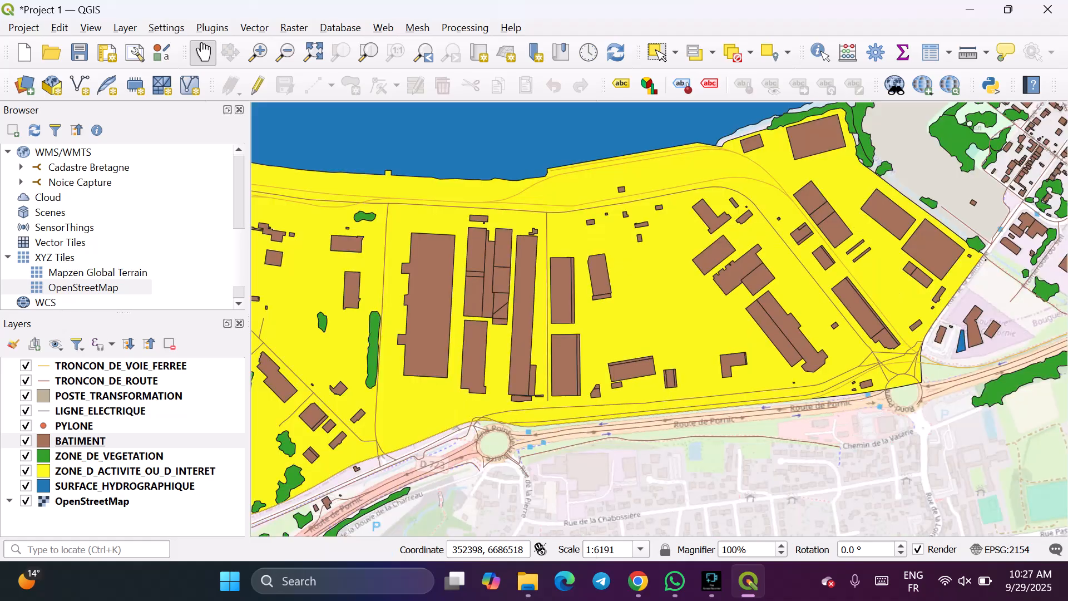
left_click_drag(553, 352, 638, 358)
left_click_drag(773, 385, 748, 370)
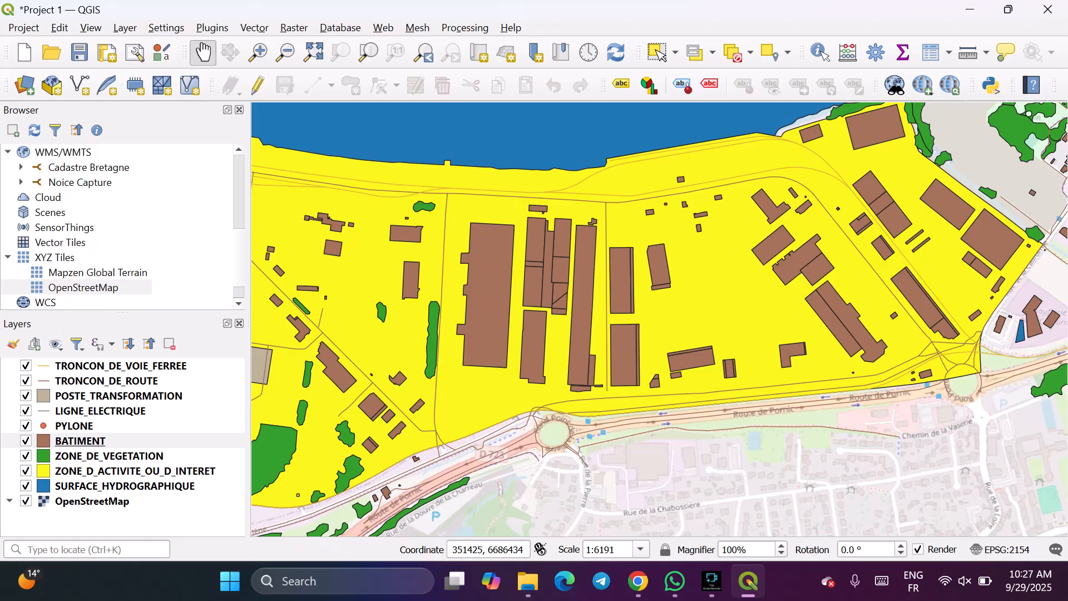
Examine the BATIMENT layer's attribute table from the first to the last building record.
right_click(85, 441)
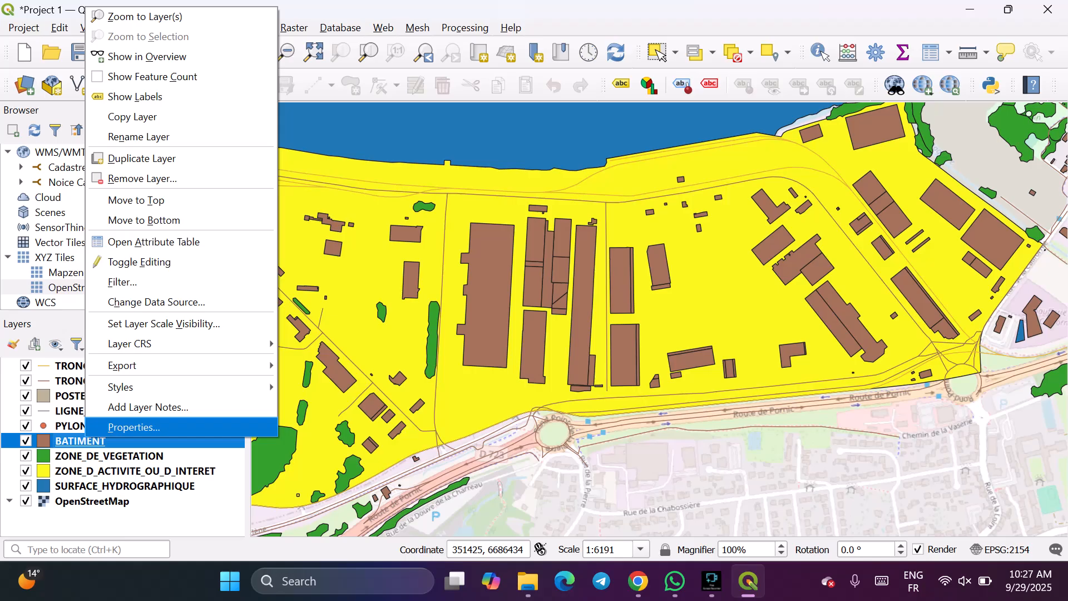
left_click(153, 242)
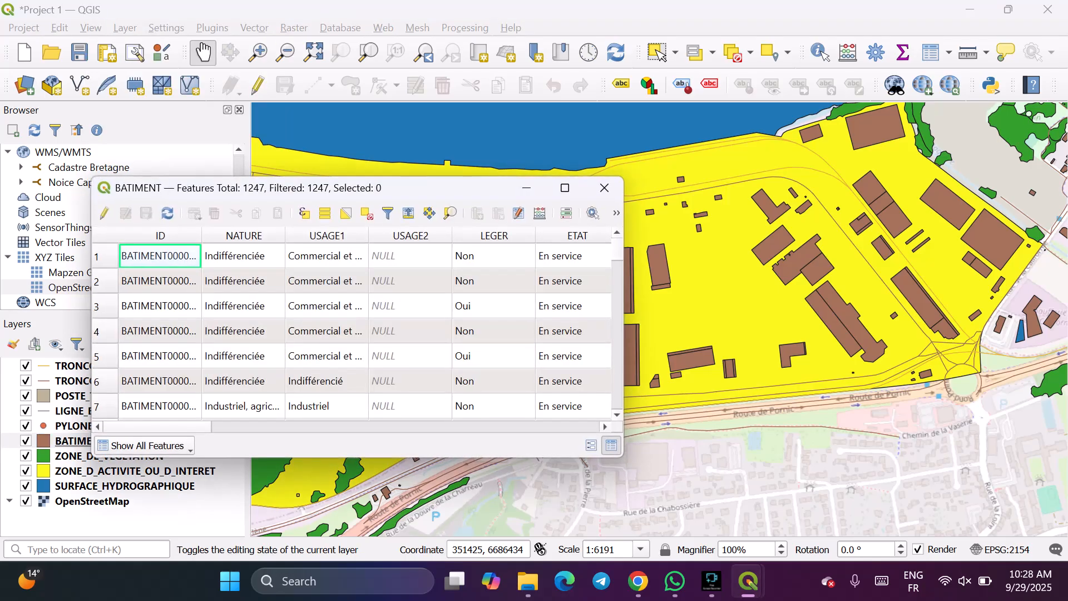
scroll(356, 331, "down", 15)
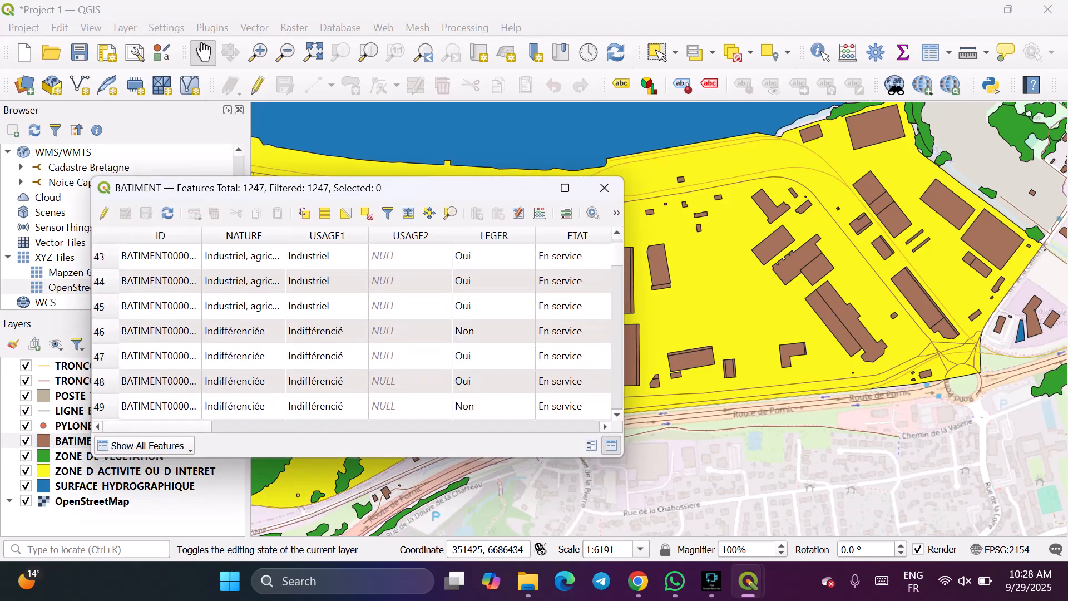
left_click_drag(618, 255, 617, 400)
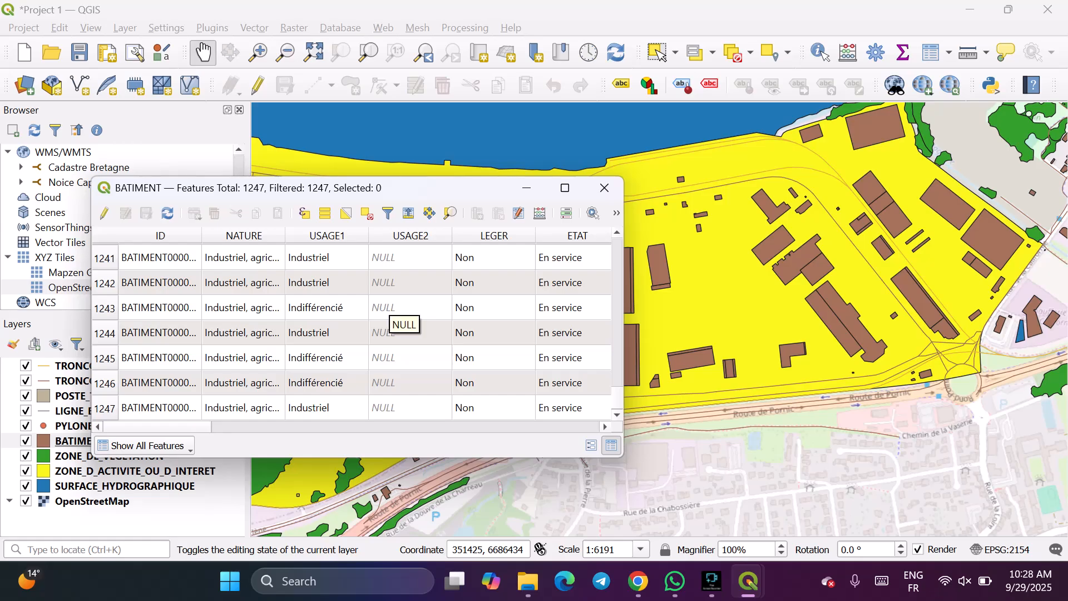
left_click(605, 187)
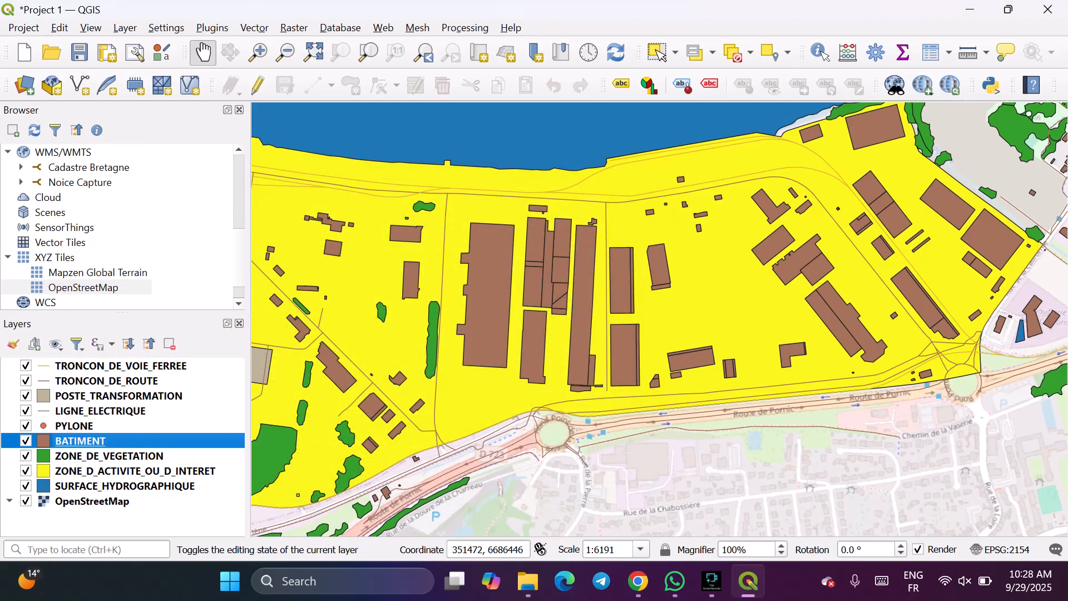
Check the BATIMENT layer's symbology settings and look at its attribute table again.
double_click(80, 442)
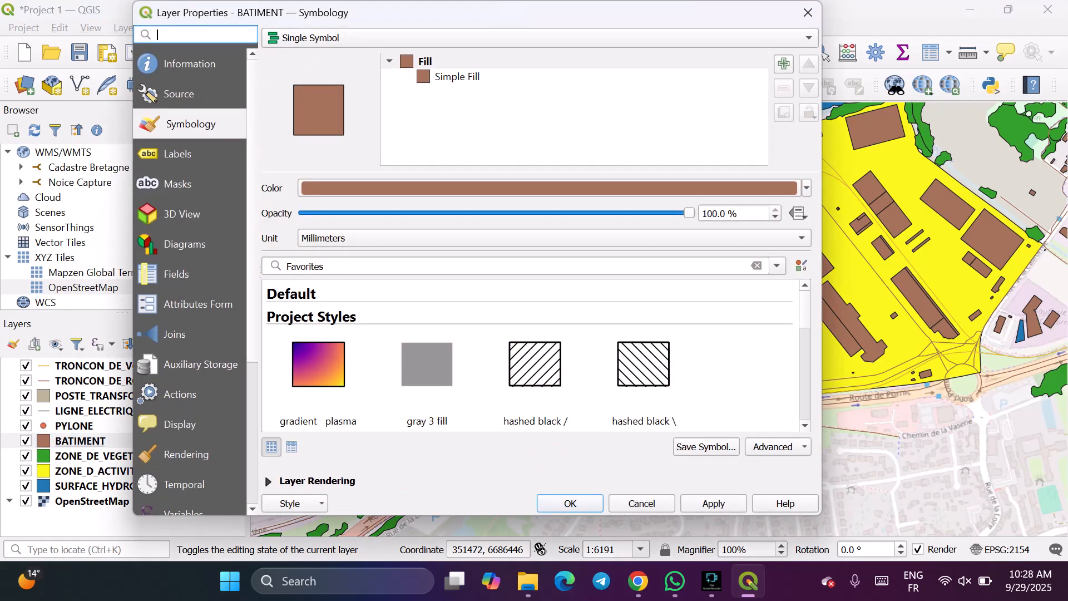
left_click(808, 12)
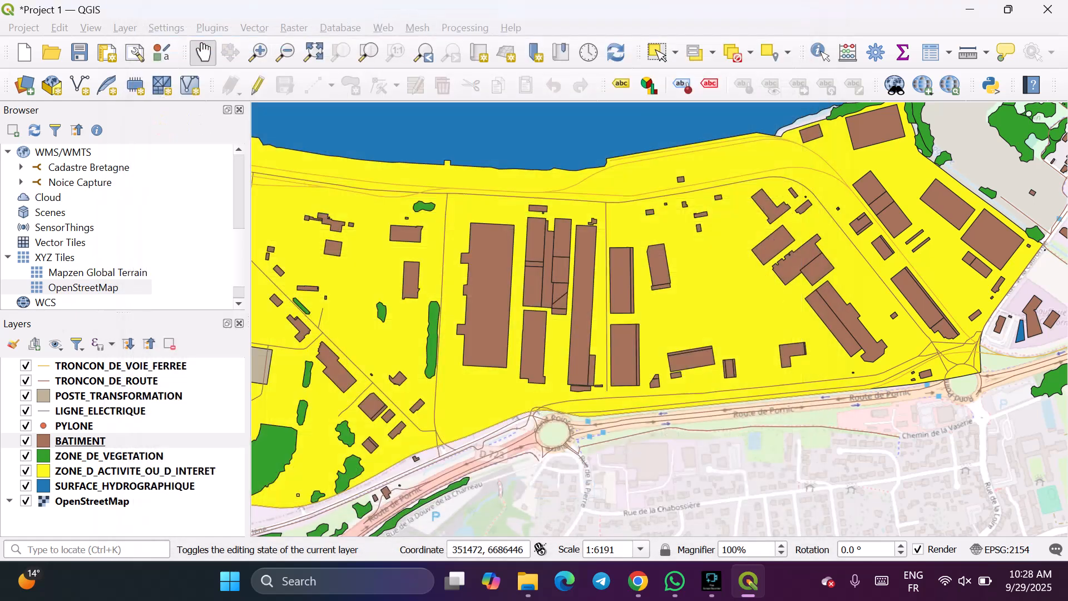
right_click(130, 443)
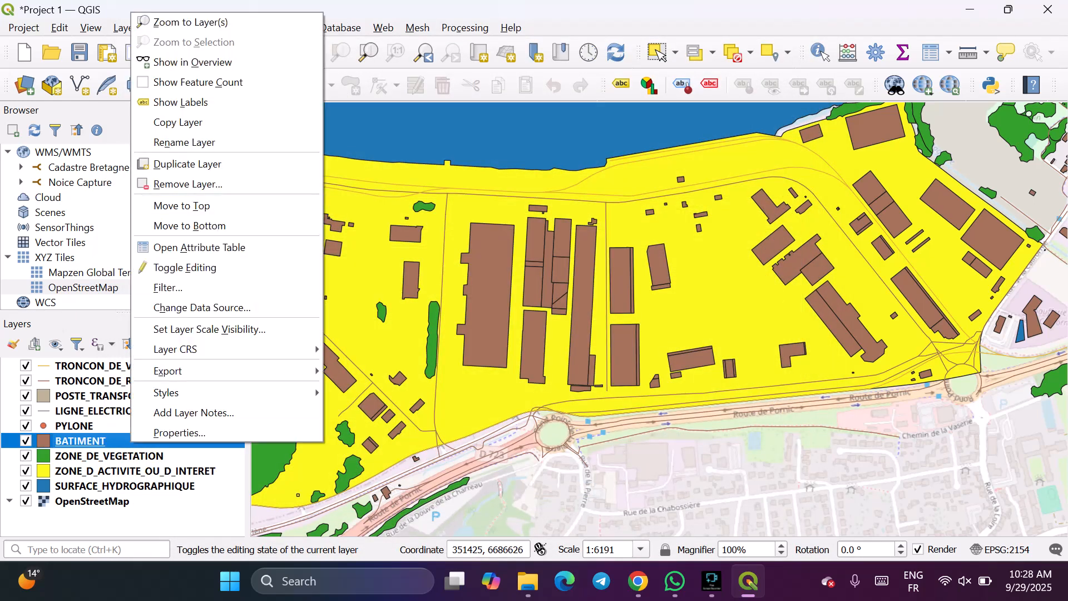
left_click(194, 247)
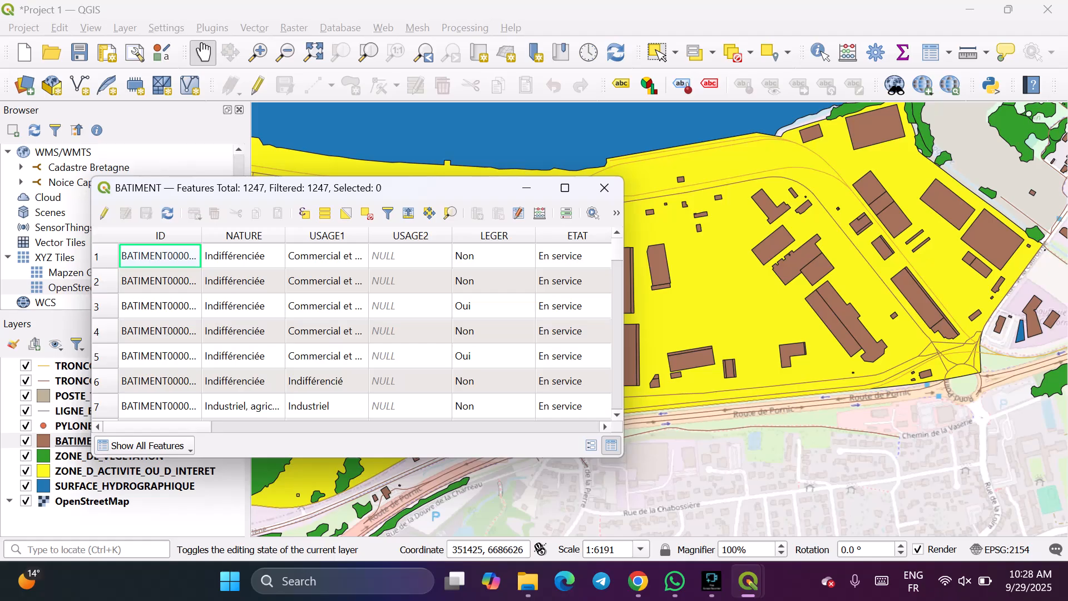
left_click(605, 187)
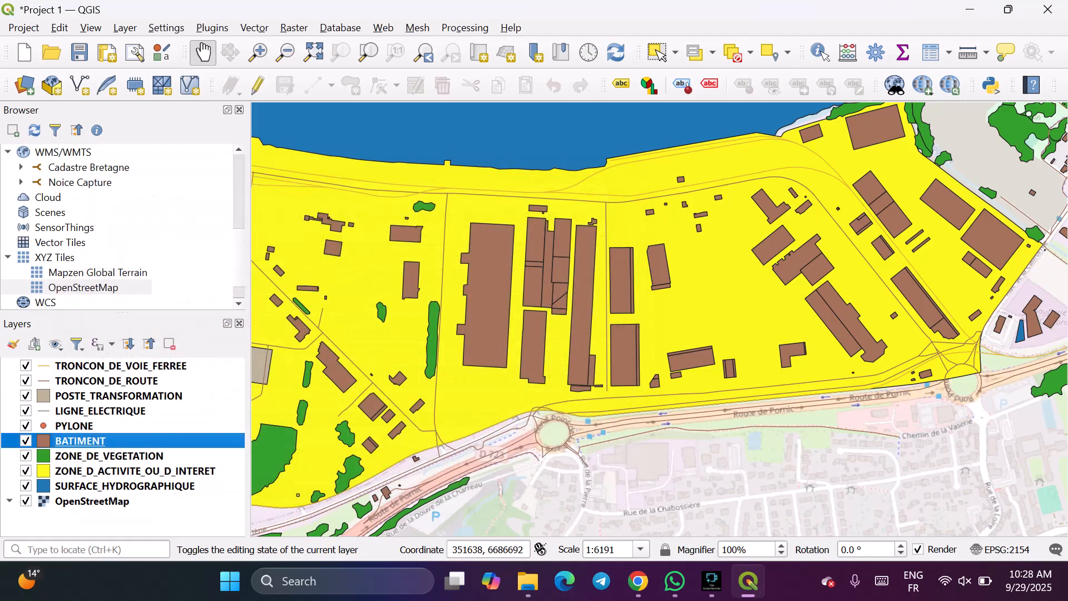
Show the feature count for the BATIMENT layer.
right_click(165, 440)
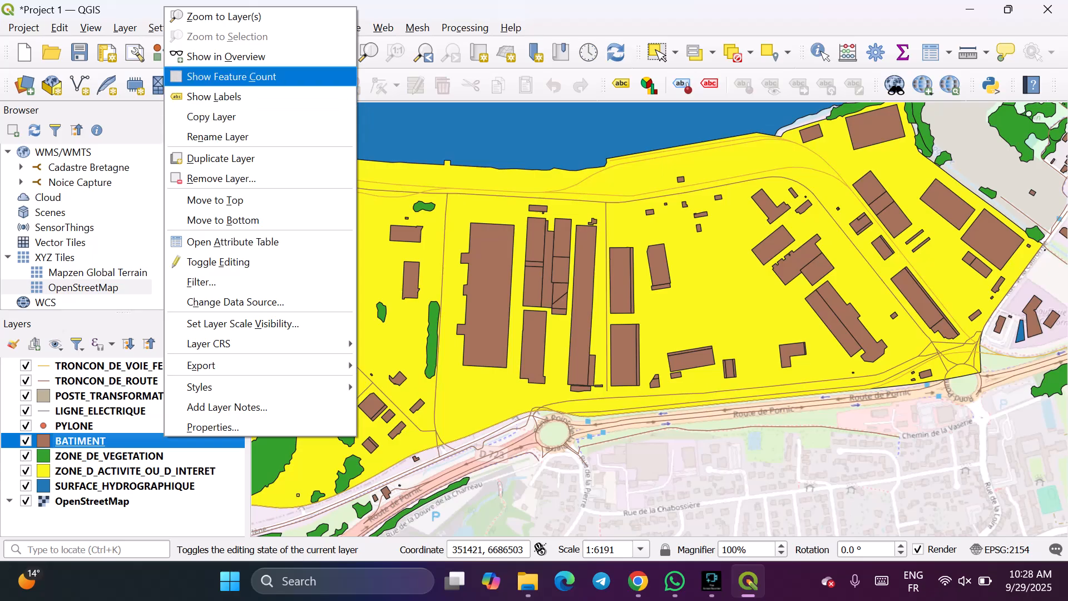
left_click(228, 77)
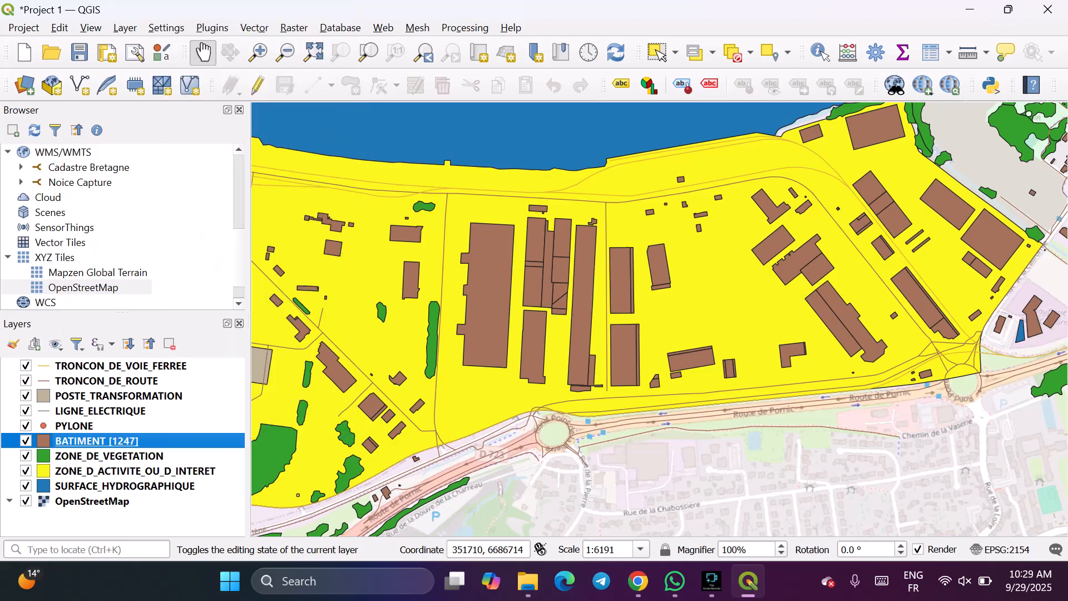
scroll(361, 320, "down", 1)
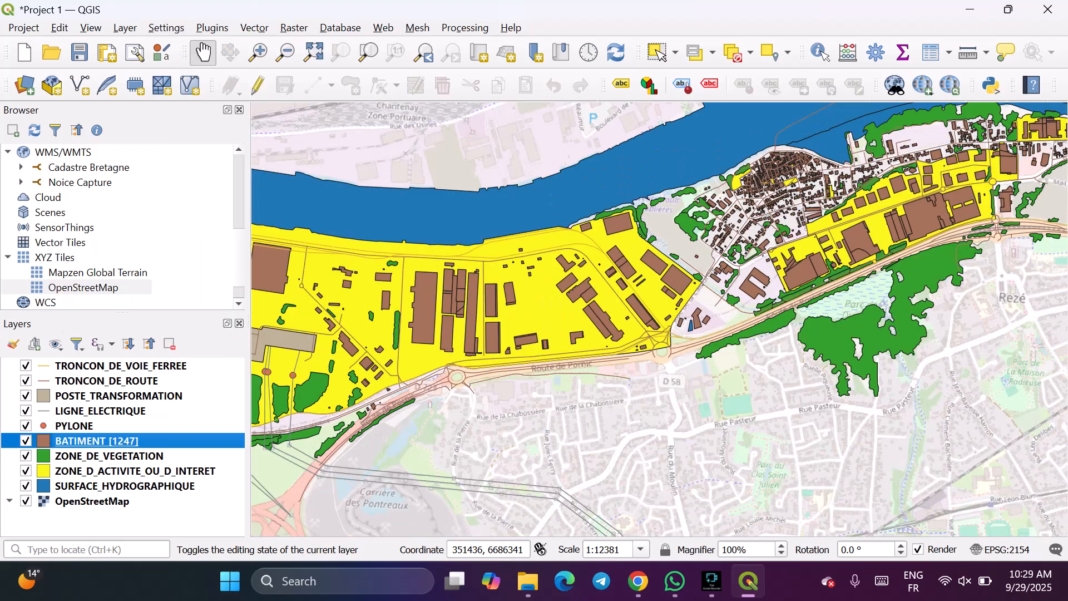
Open the BATIMENT attribute table and review its filter options and the NATURE and USAGE1 values of the first records.
right_click(134, 440)
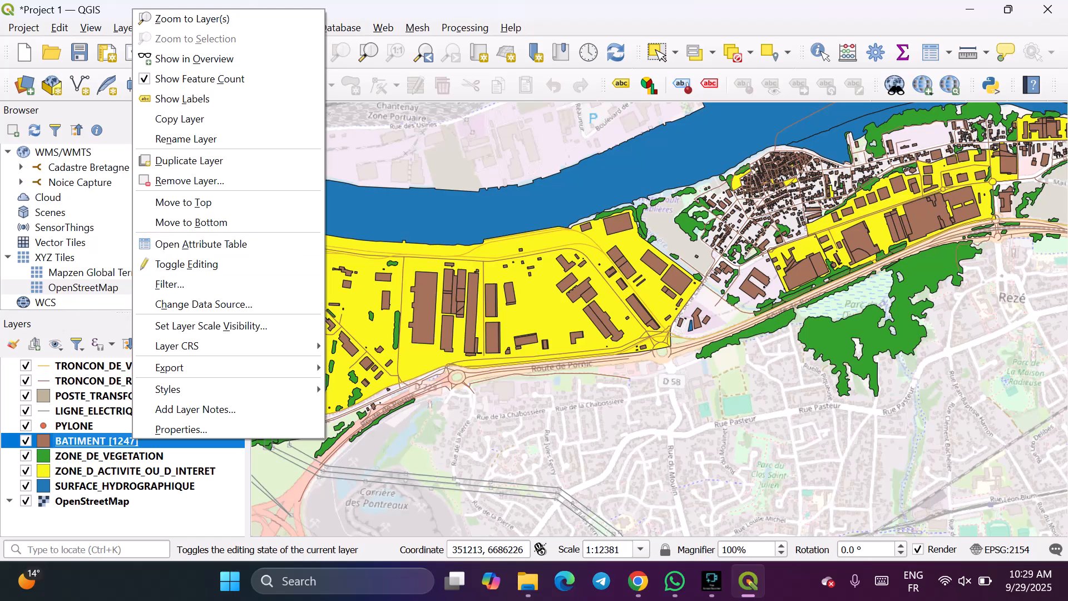
left_click(200, 244)
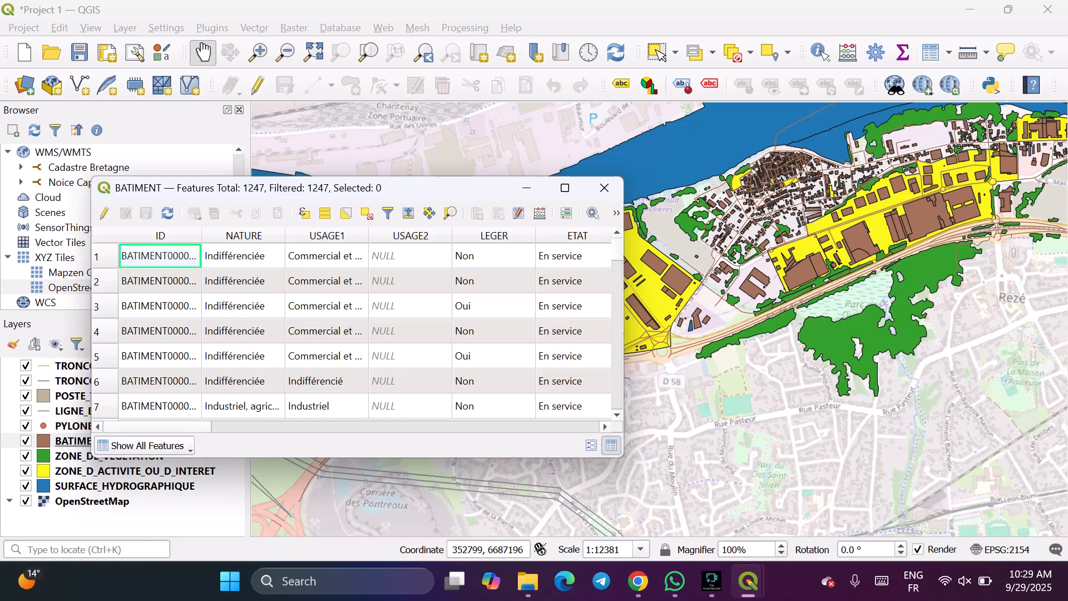
left_click(146, 446)
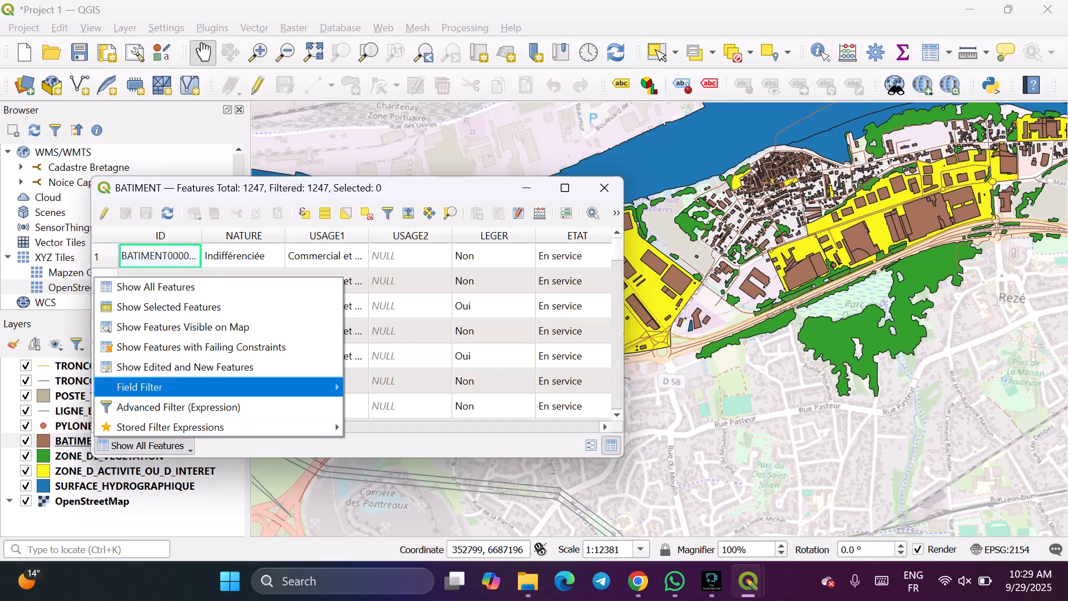
mouse_move(223, 387)
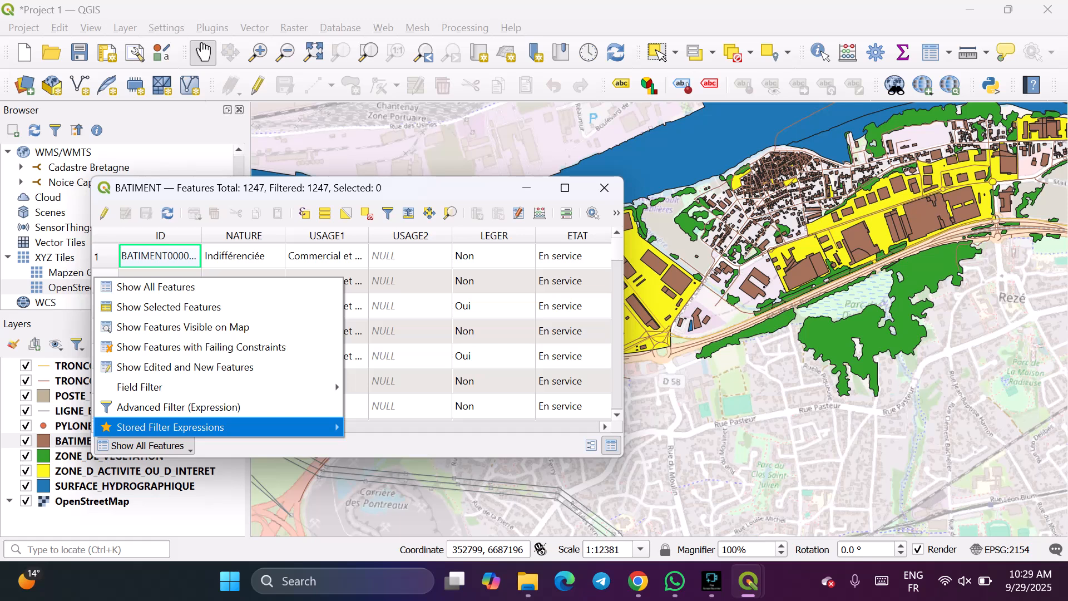
key("Escape")
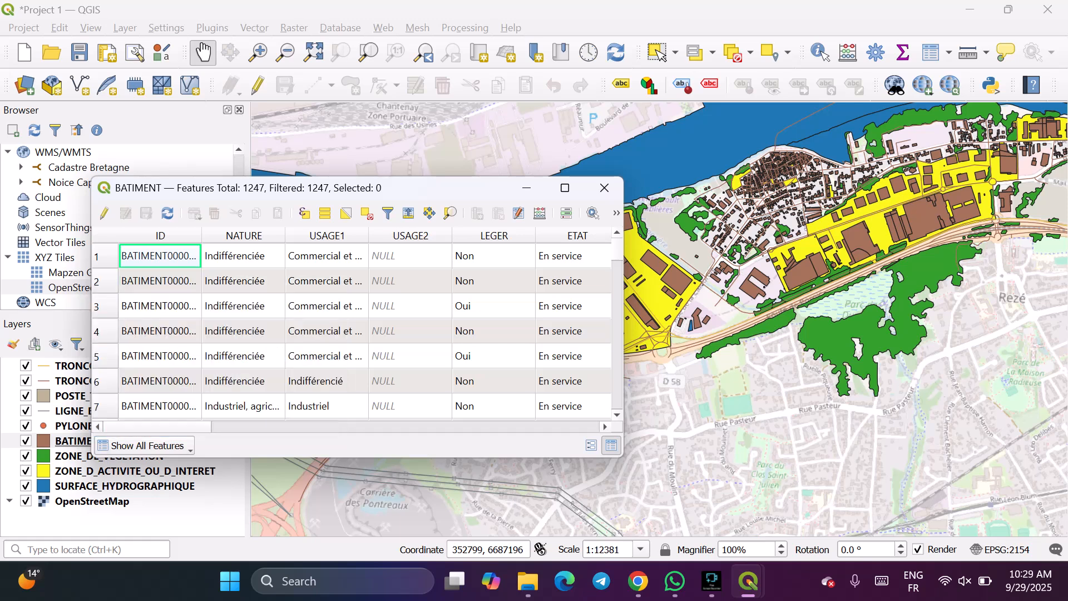
scroll(355, 331, "down", 5)
scroll(355, 332, "up", 5)
scroll(355, 331, "down", 4)
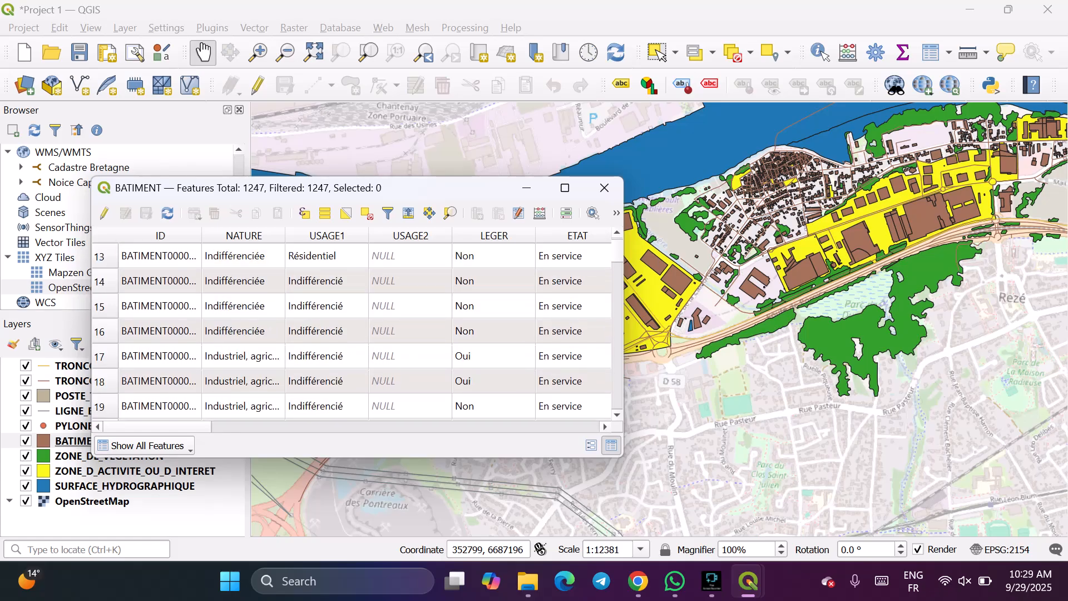
scroll(355, 331, "up", 1)
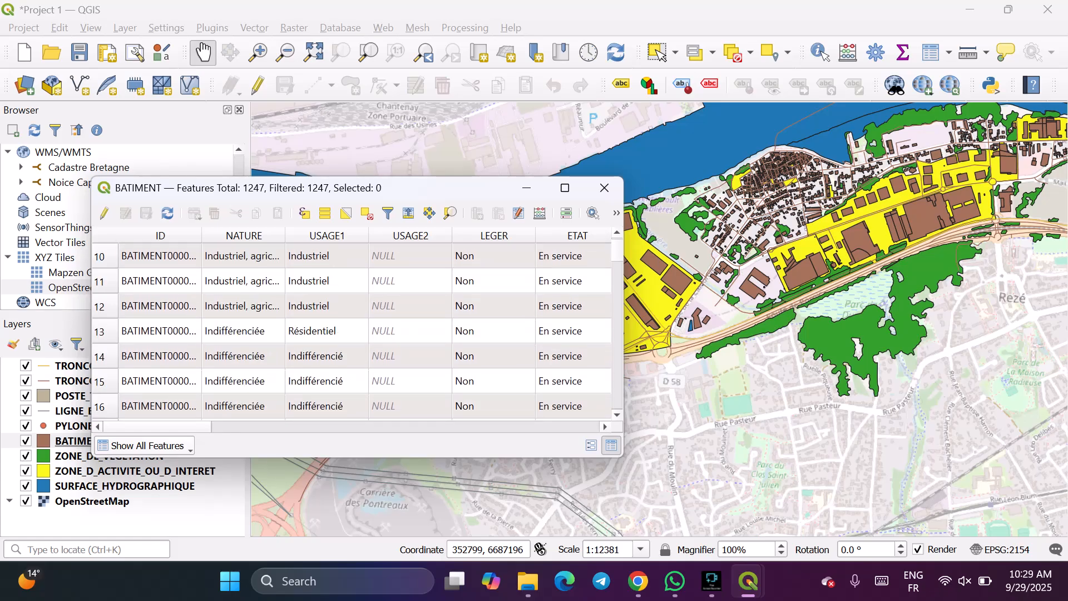
Look at the building records in form view, return to table view and browse the first rows.
left_click(592, 445)
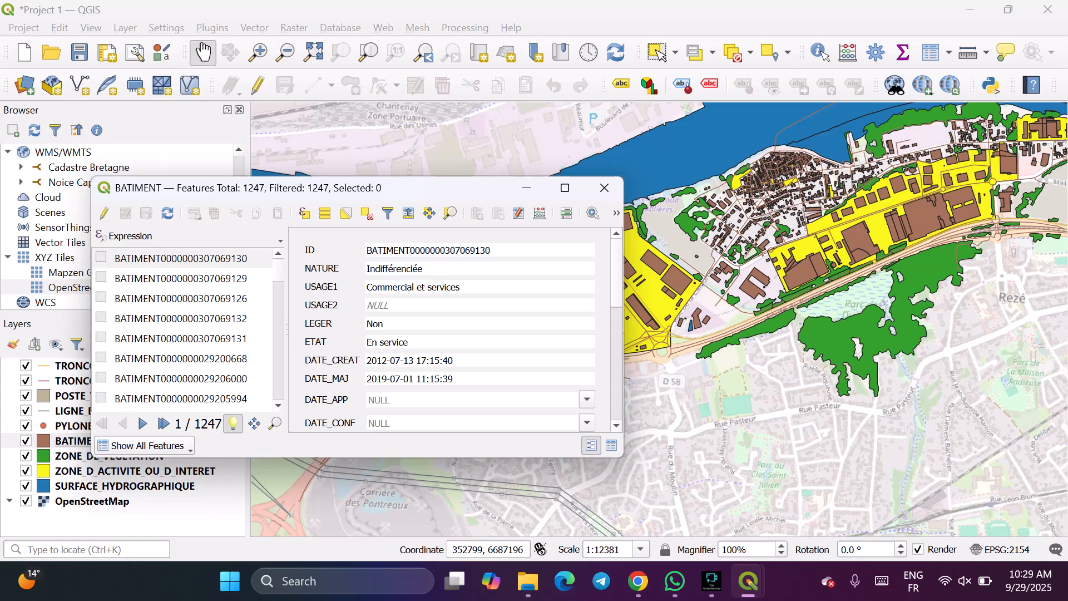
left_click(612, 445)
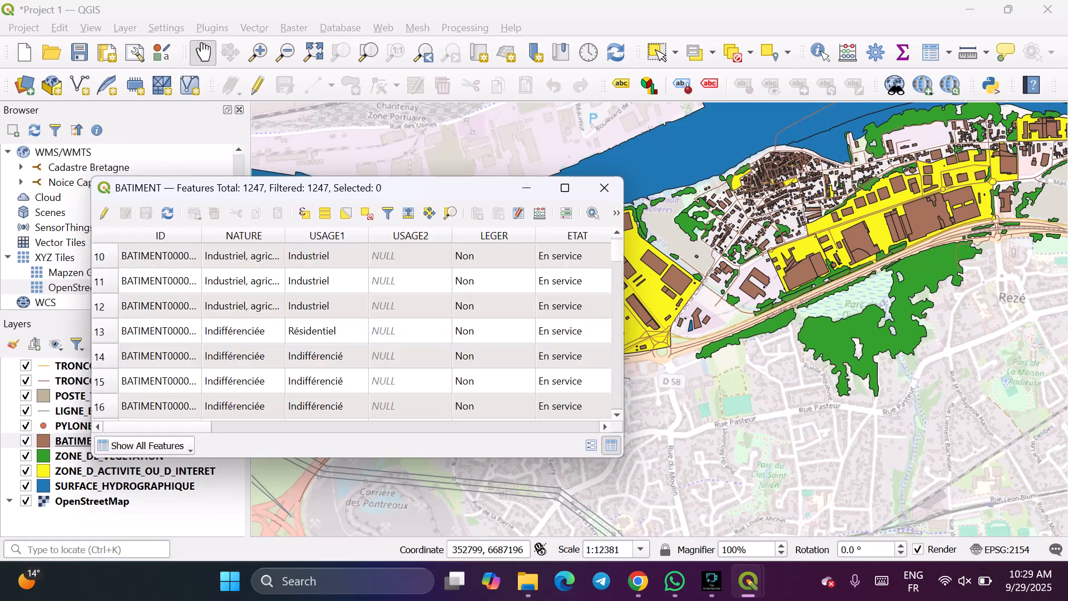
scroll(364, 331, "up", 3)
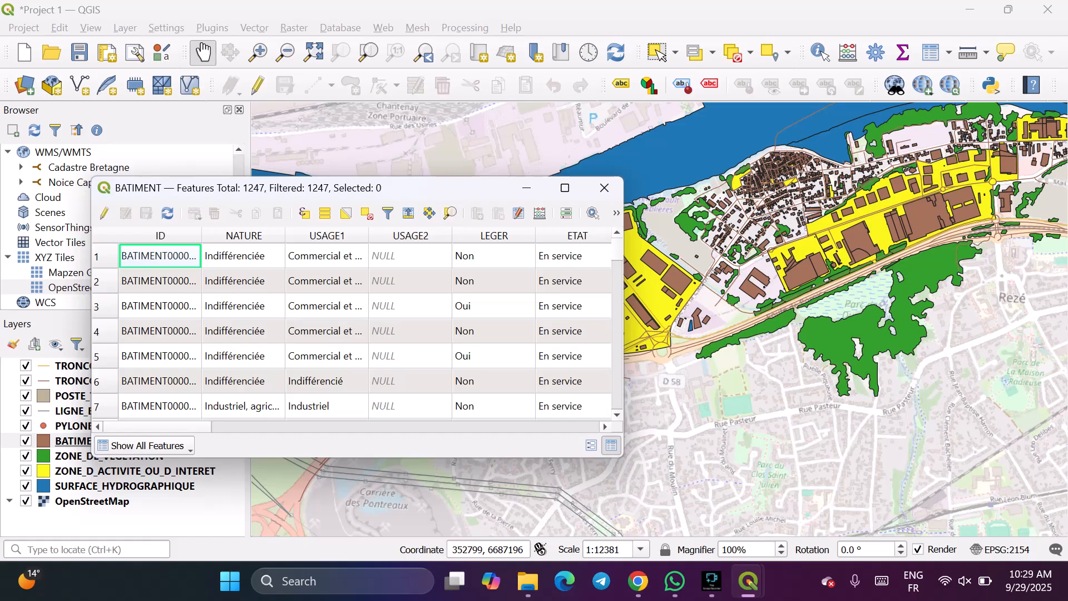
scroll(364, 331, "down", 3)
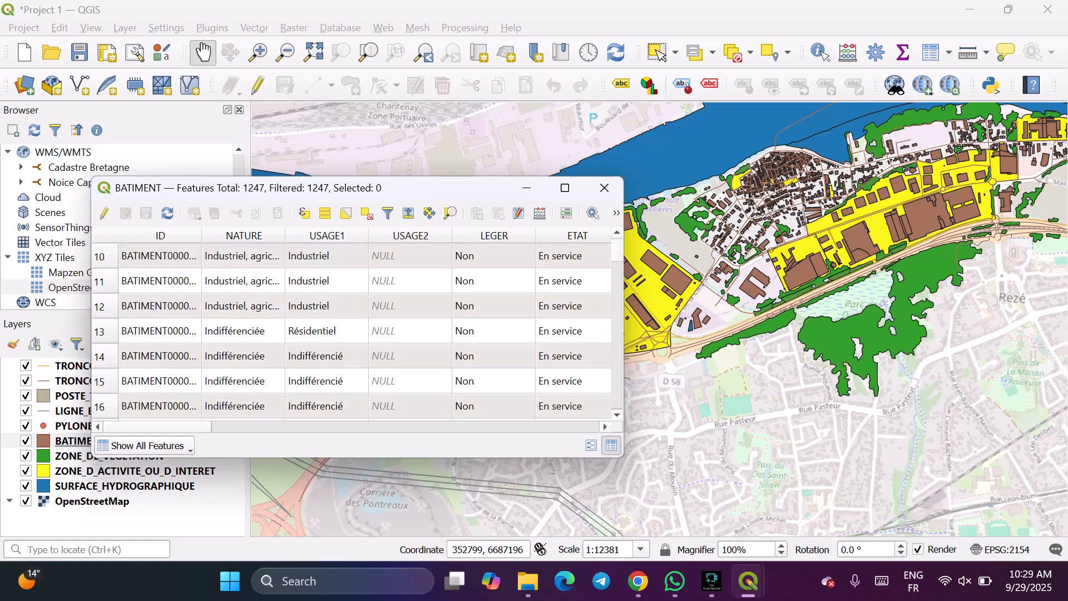
scroll(365, 332, "up", 3)
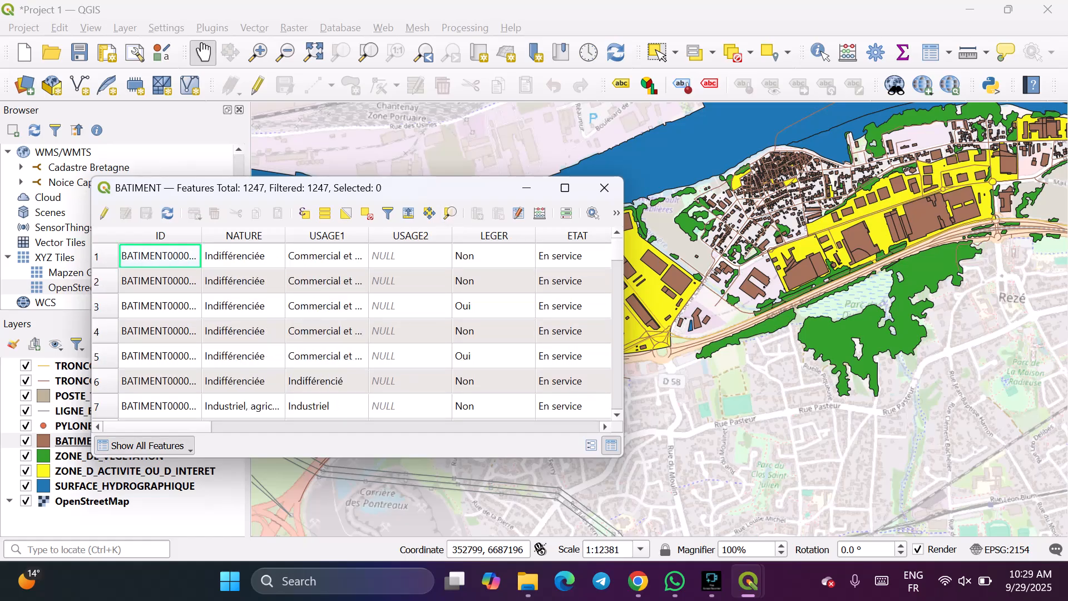
left_click(146, 446)
left_click(179, 406)
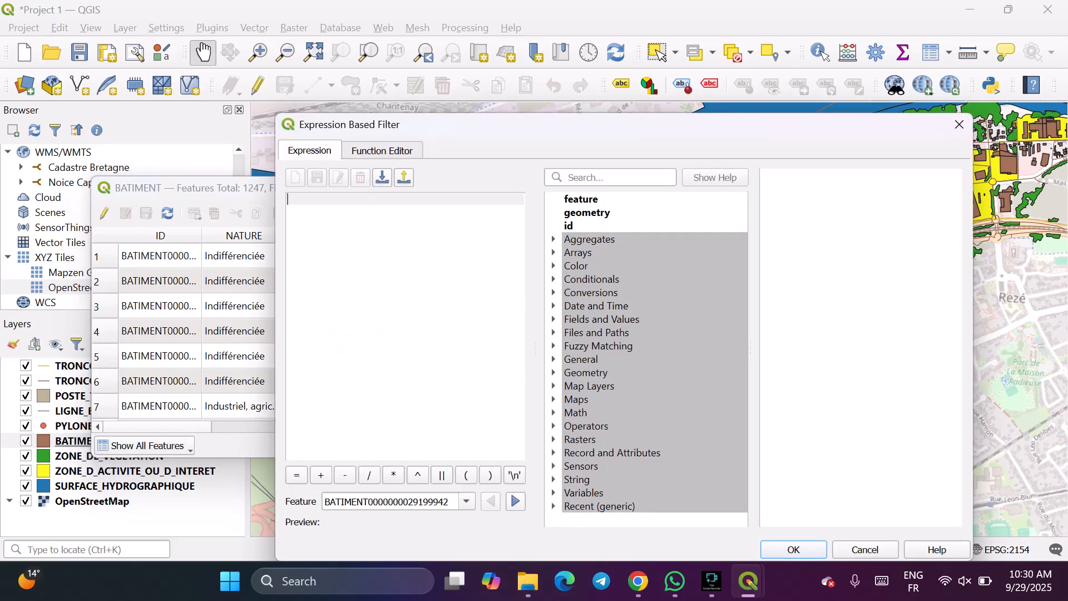
left_click(611, 178)
type("ind")
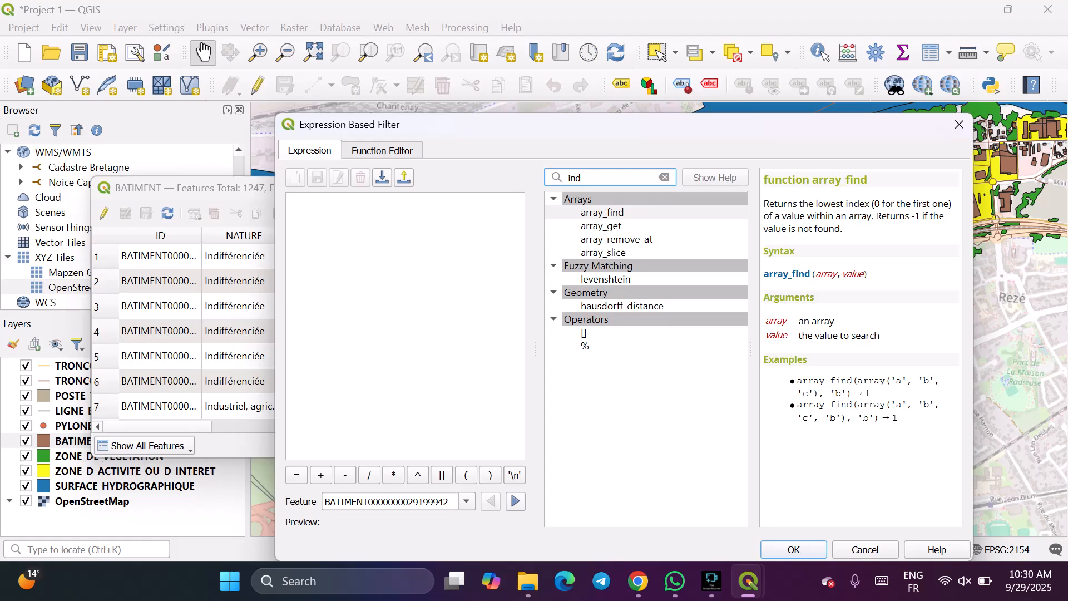
key("BackSpace")
key("BackSpace")
key("BackSpace")
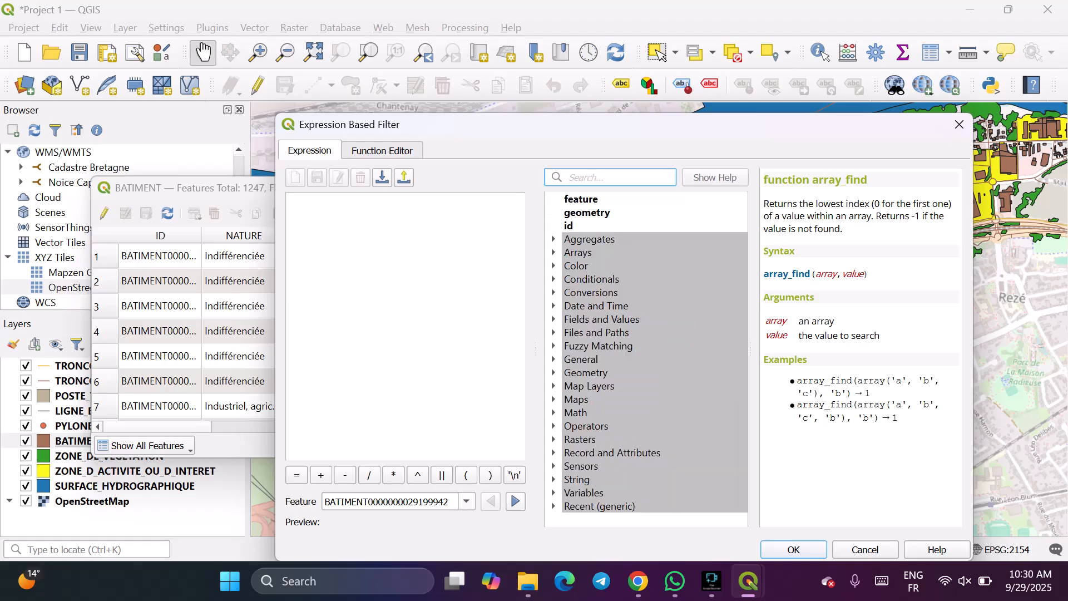
left_click(960, 124)
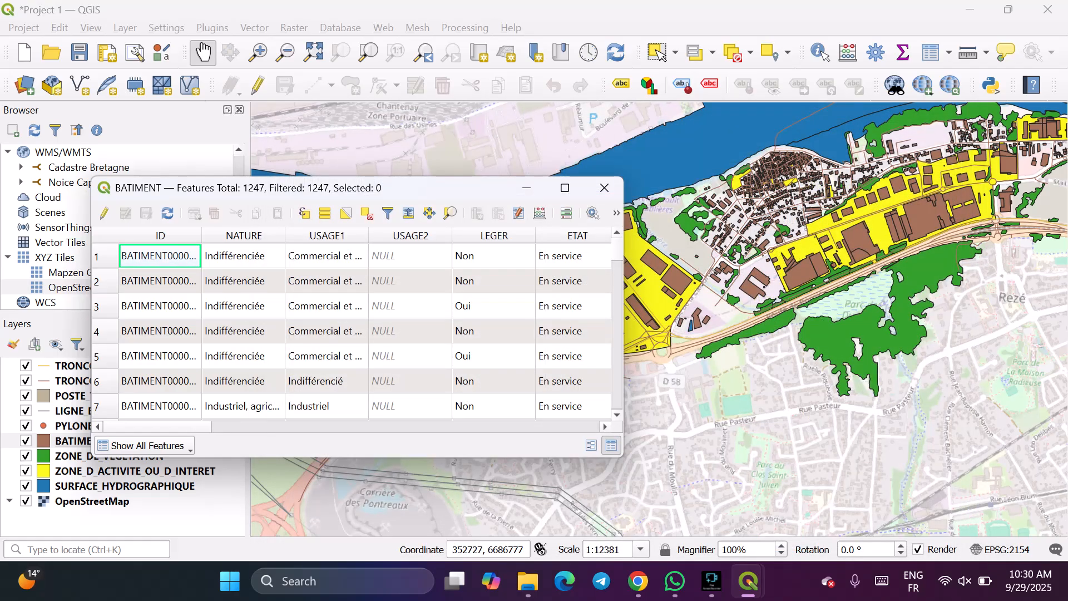
Restrict the BATIMENT attribute table to selected features only and check it at full-screen size.
left_click(144, 445)
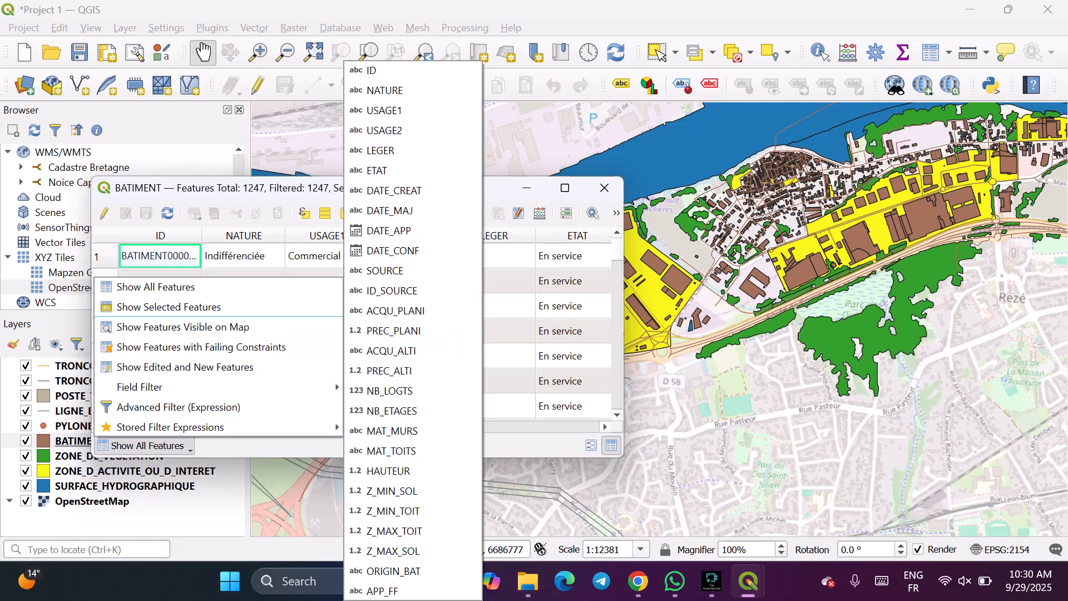
left_click(168, 306)
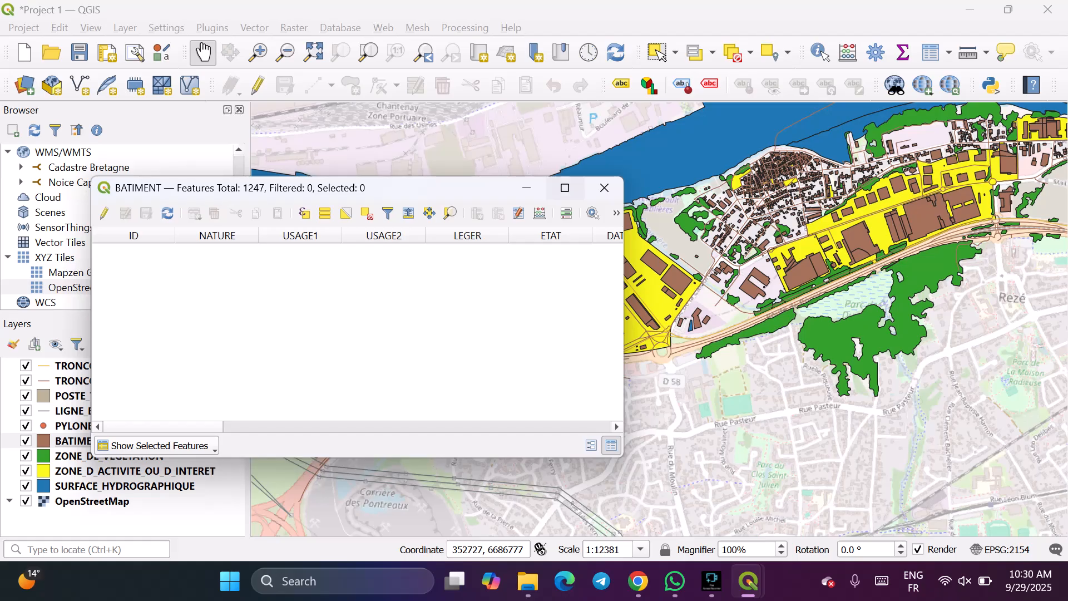
left_click(565, 188)
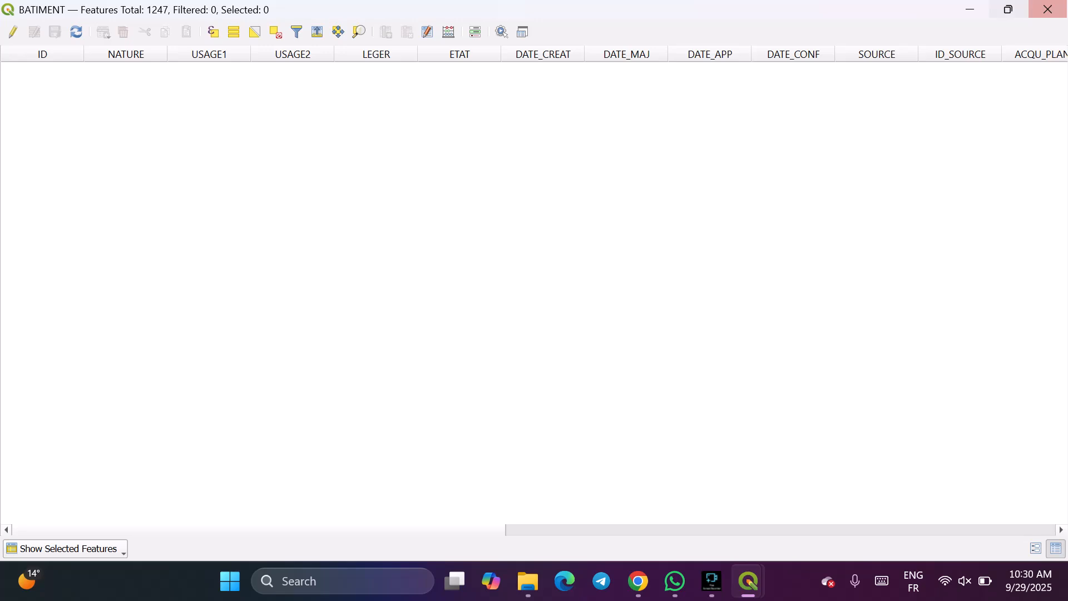
left_click(1009, 9)
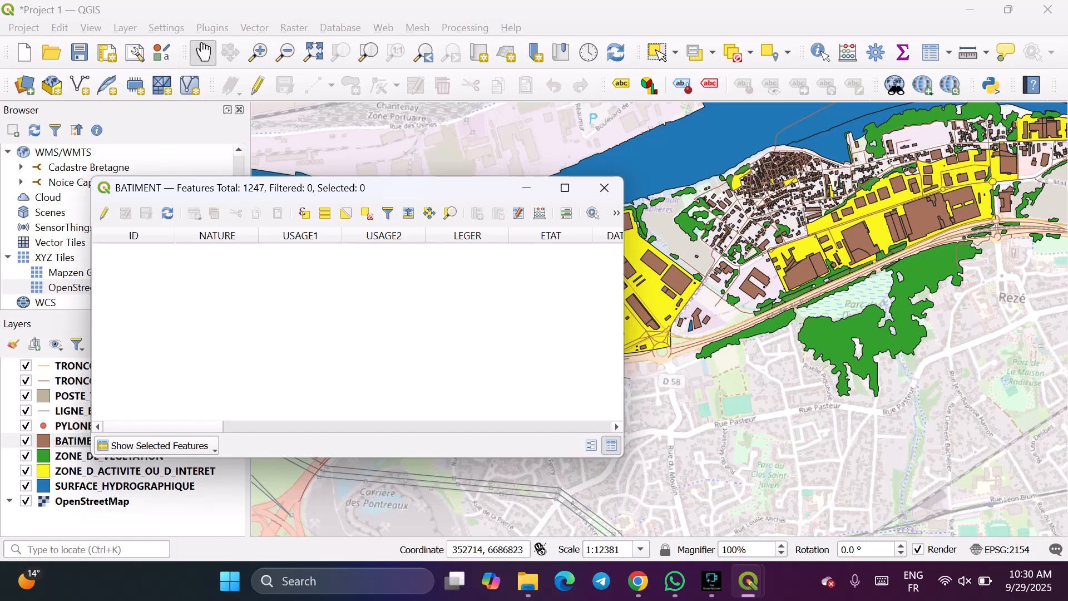
Show all features again in the BATIMENT attribute table and enlarge it to full-screen size.
left_click(156, 446)
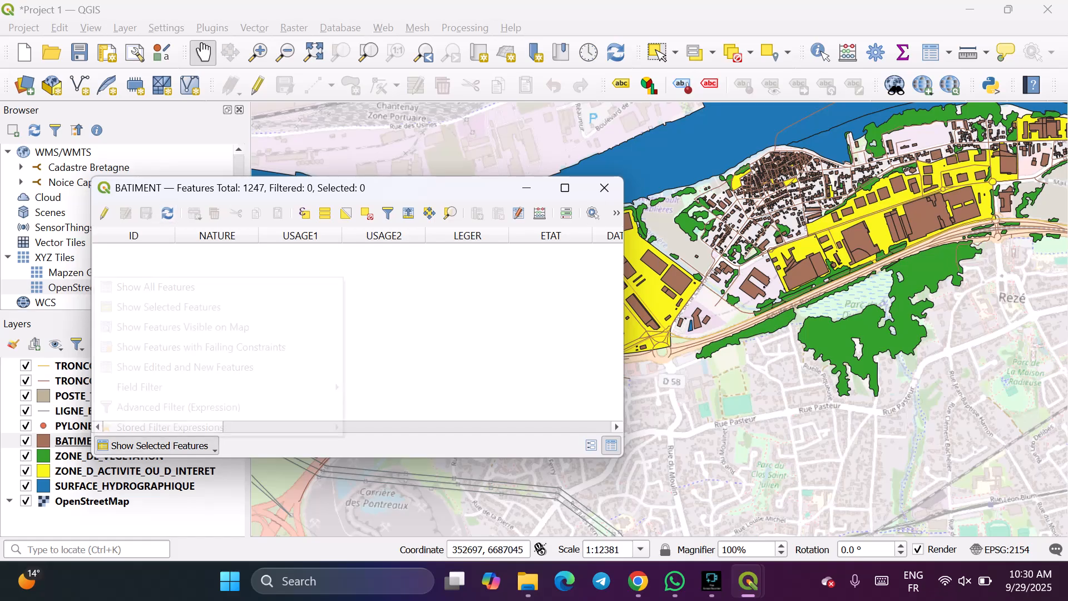
mouse_move(157, 388)
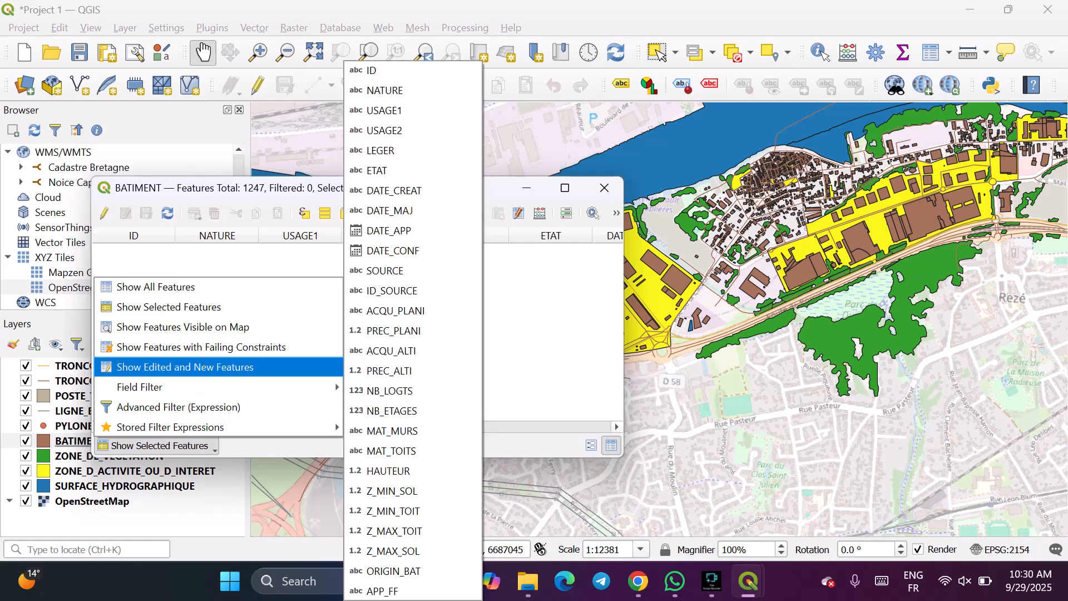
left_click(156, 287)
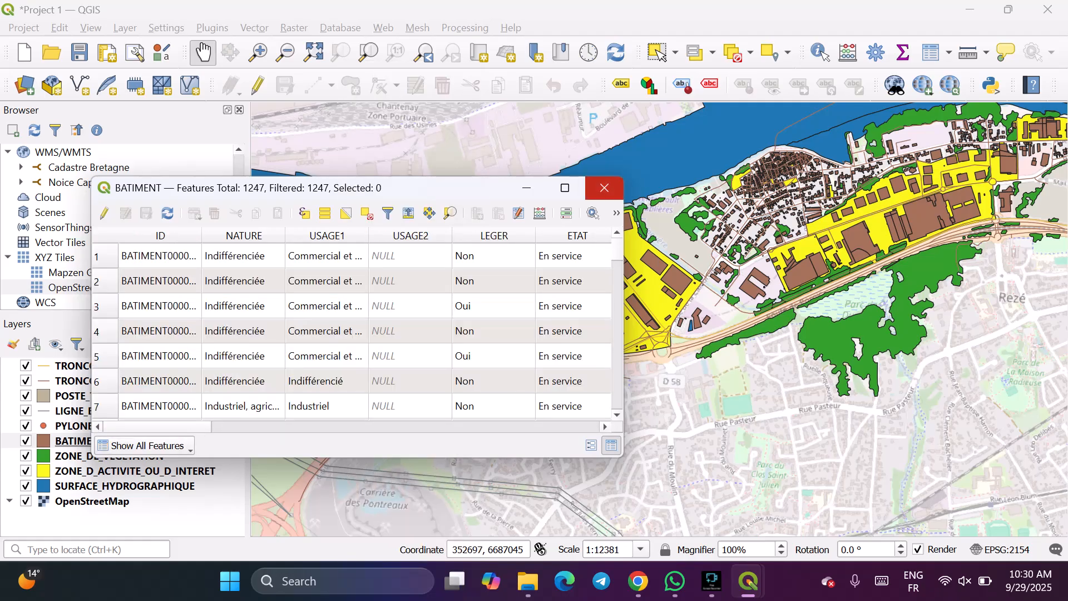
left_click(566, 187)
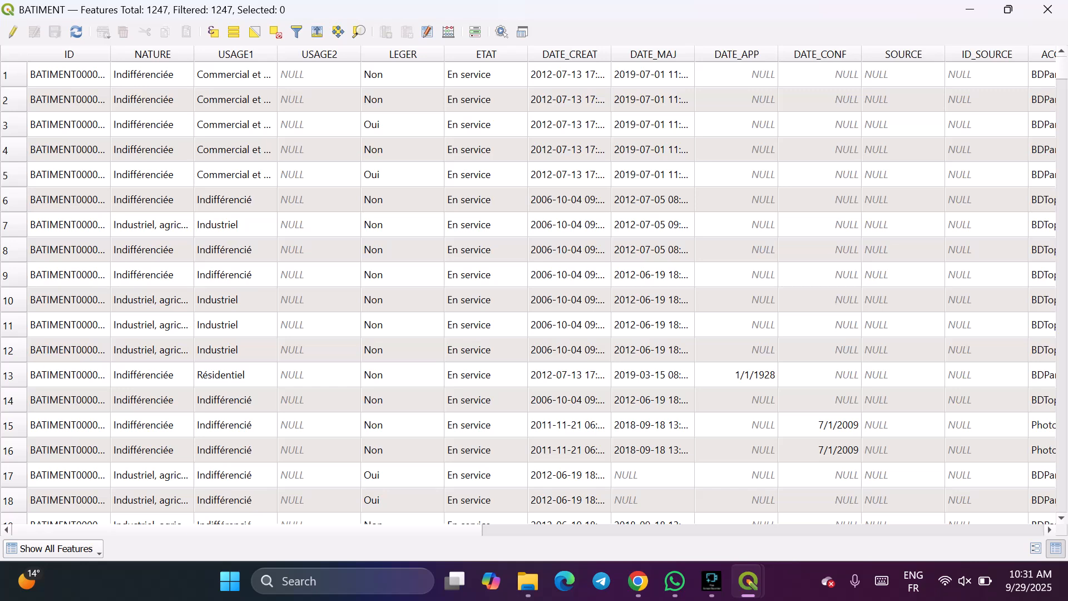
Filter the BATIMENT attribute table on the USAGE1 field with the value Industriel.
left_click(53, 549)
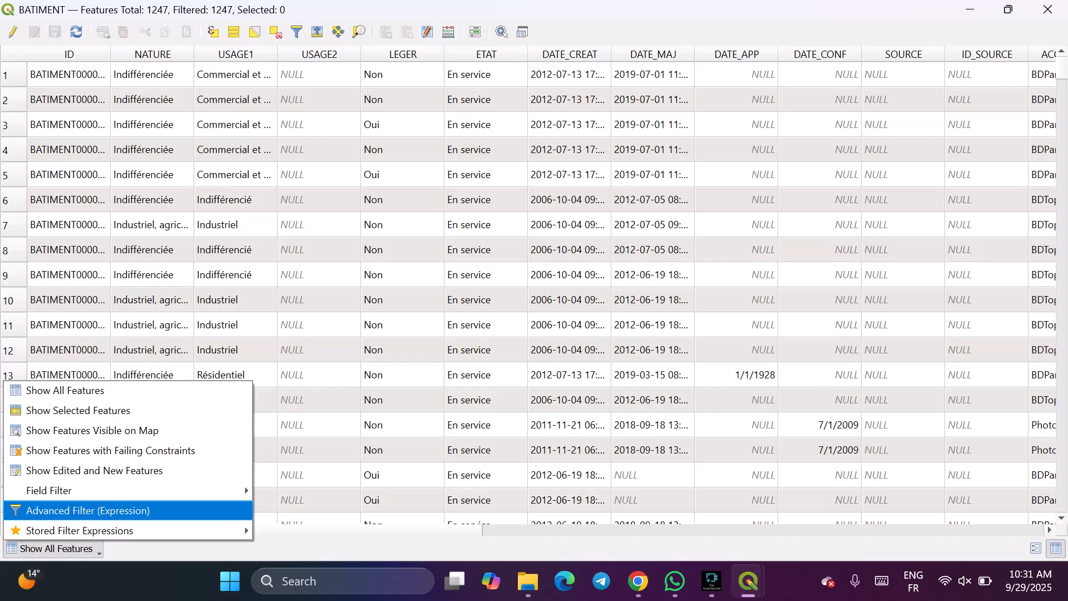
mouse_move(111, 491)
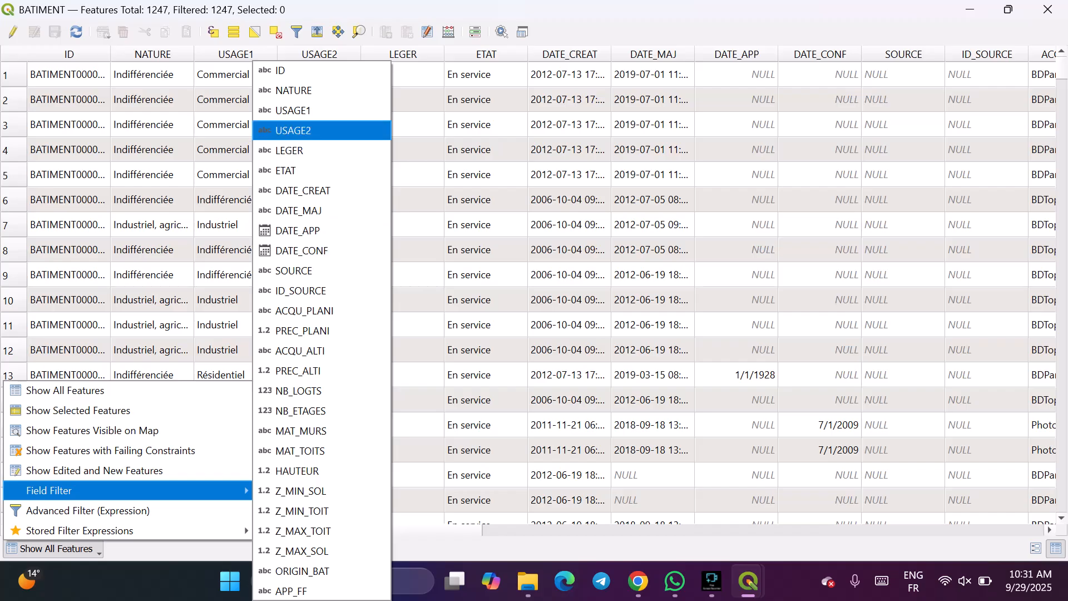
left_click(293, 110)
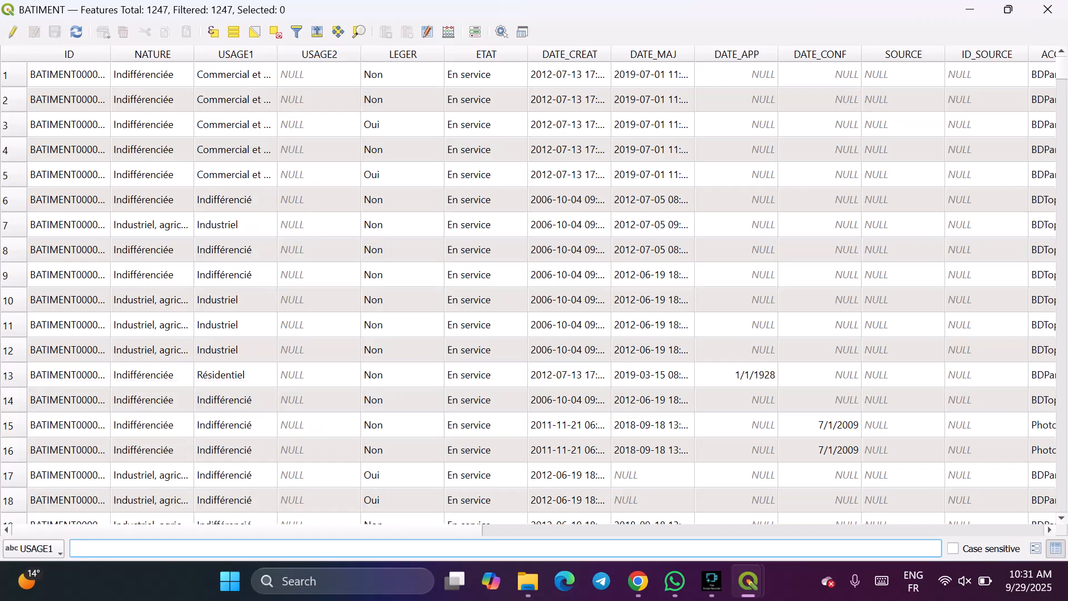
type("ind")
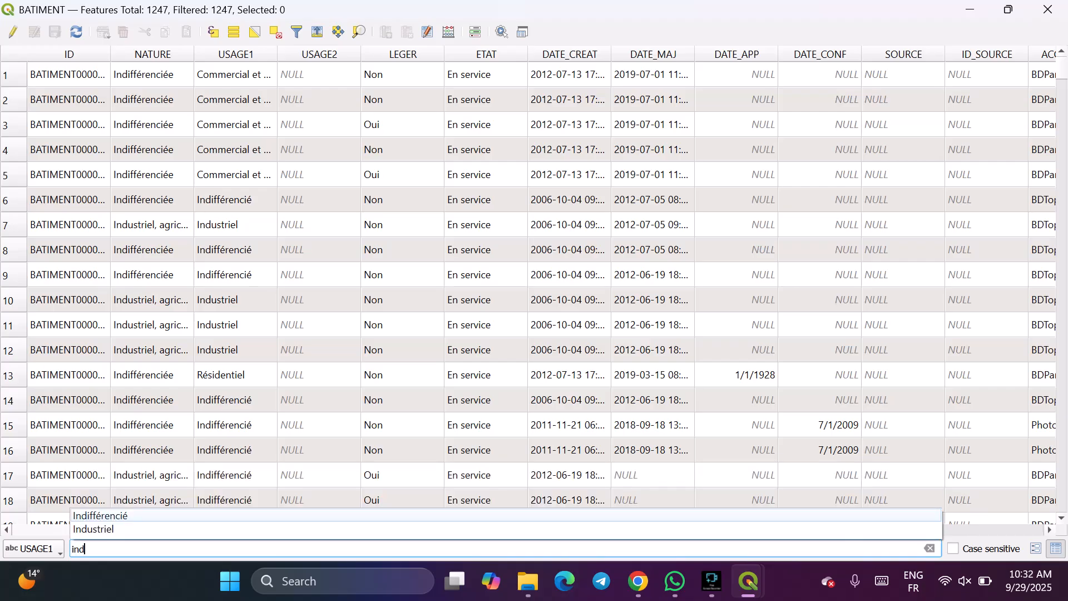
key("Down")
key("Down")
key("Return")
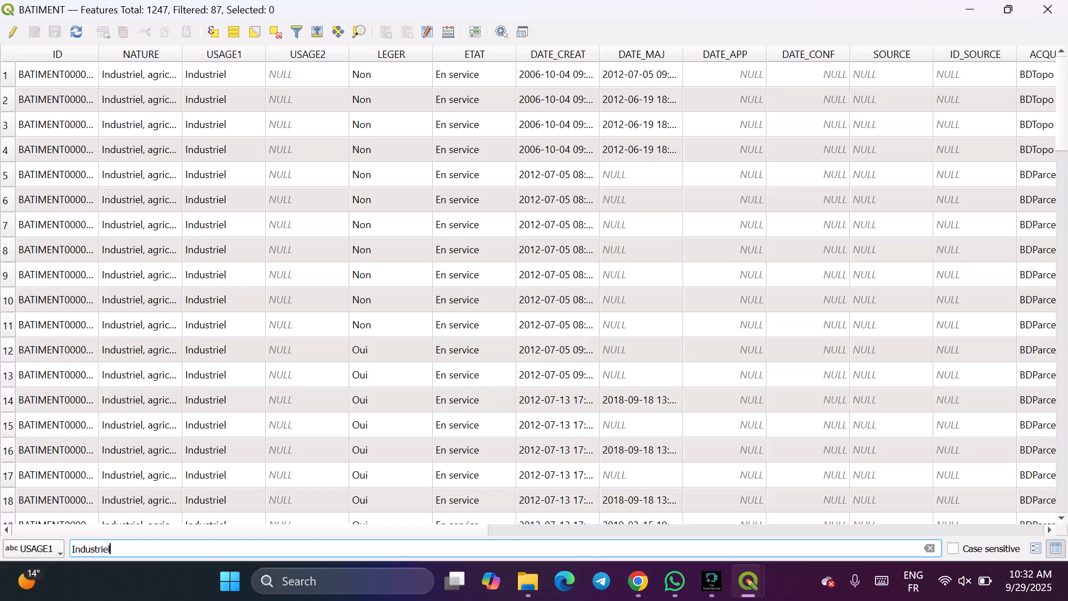
Look through the filtered Industriel records and select all of them from the first row to the last.
scroll(534, 294, "down", 12)
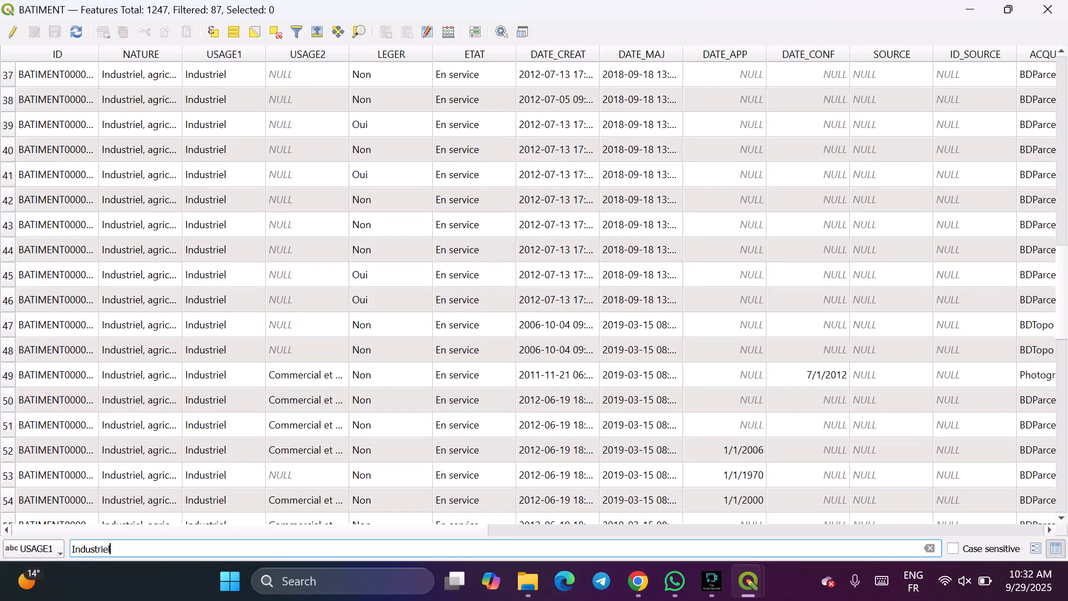
scroll(534, 293, "down", 11)
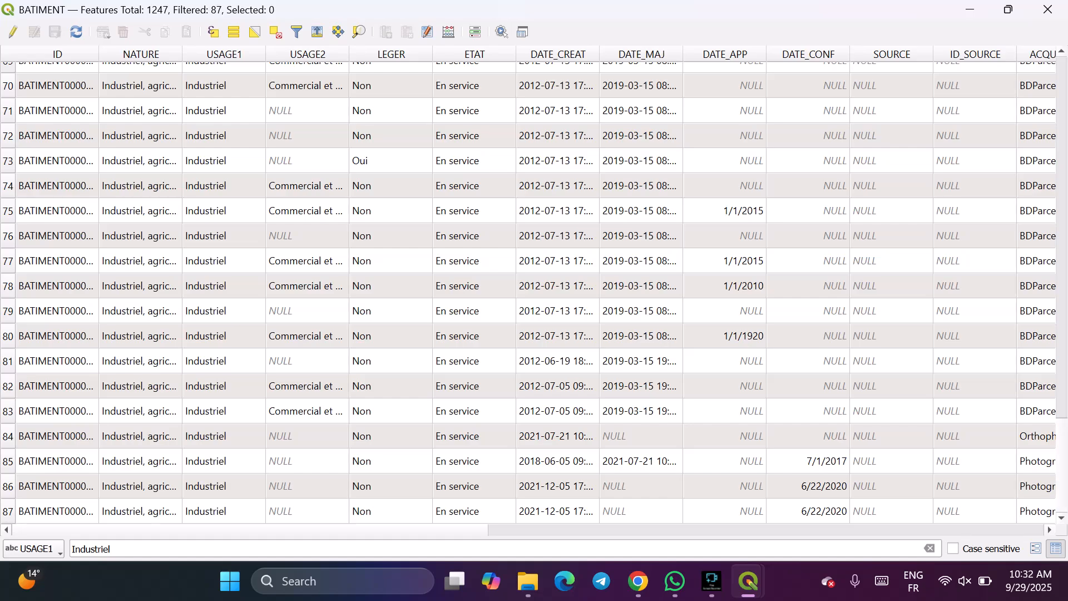
scroll(796, 440, "up", 13)
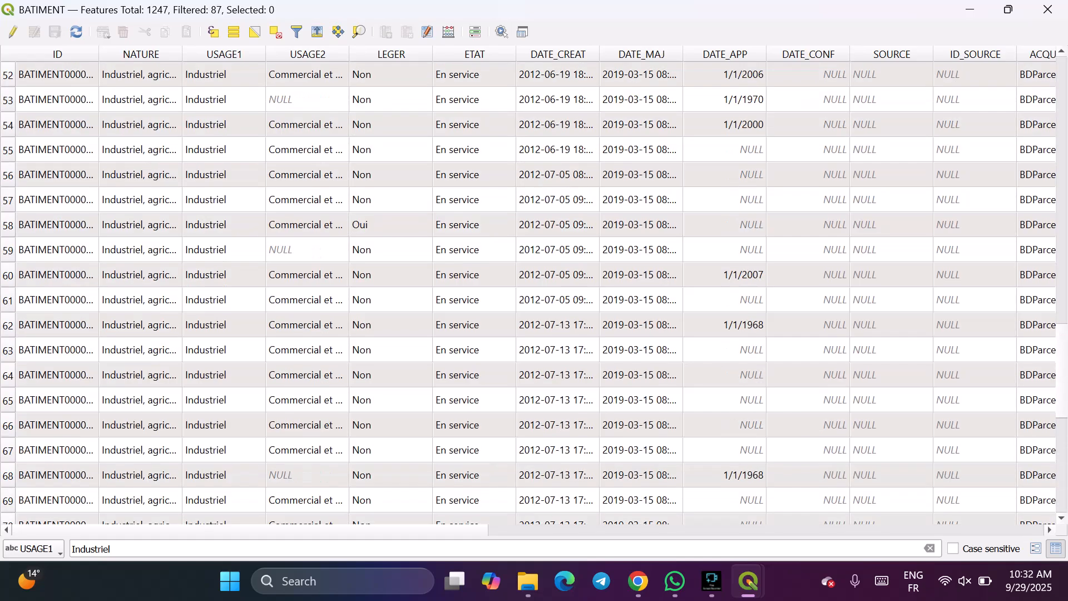
scroll(534, 293, "up", 10)
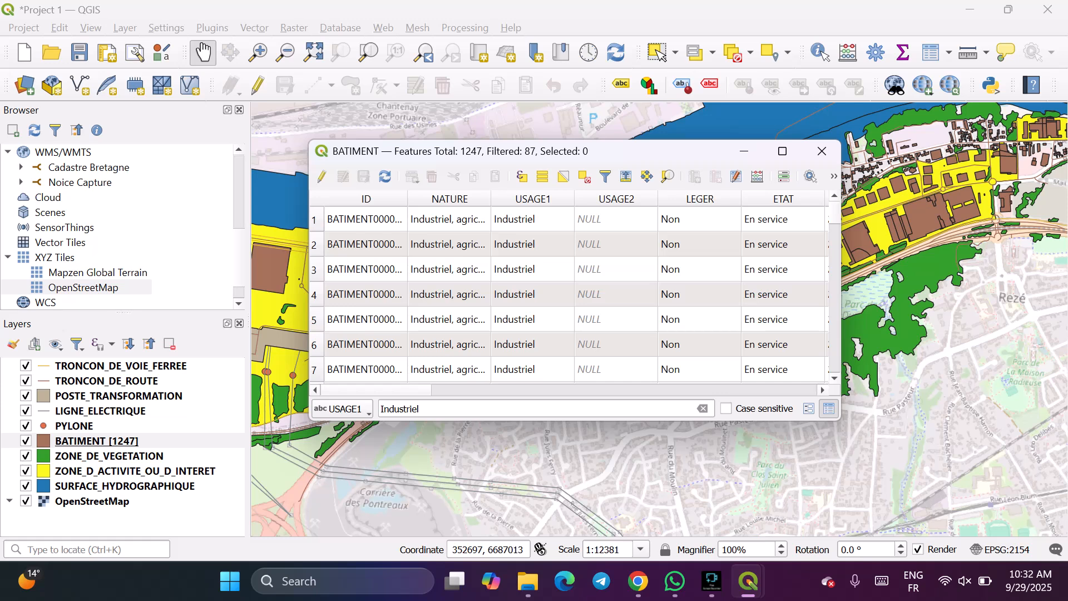
left_click(315, 220)
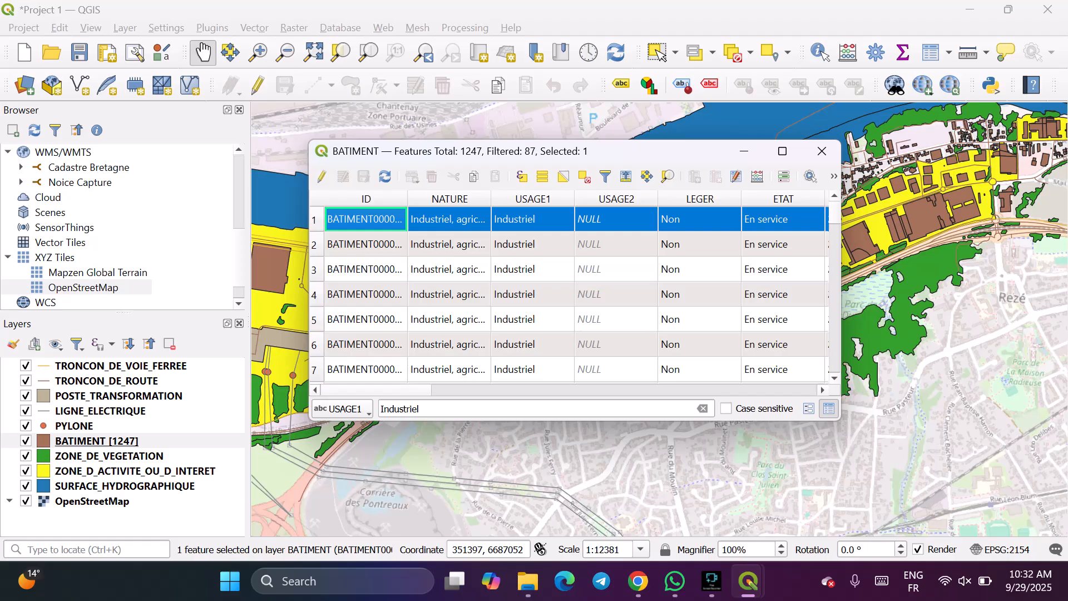
scroll(568, 295, "down", 20)
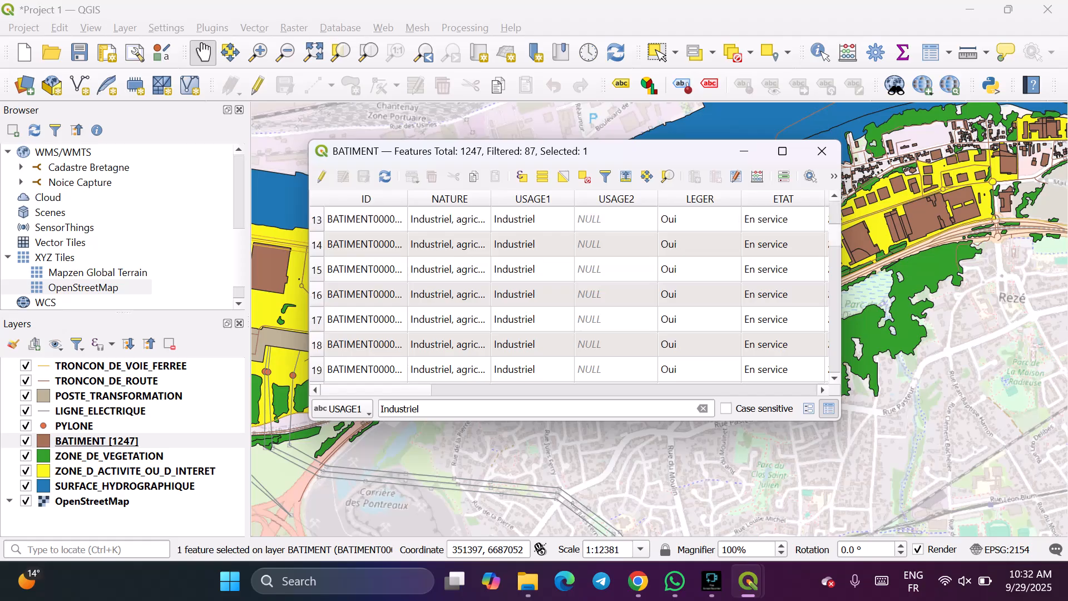
left_click(317, 371, "shift")
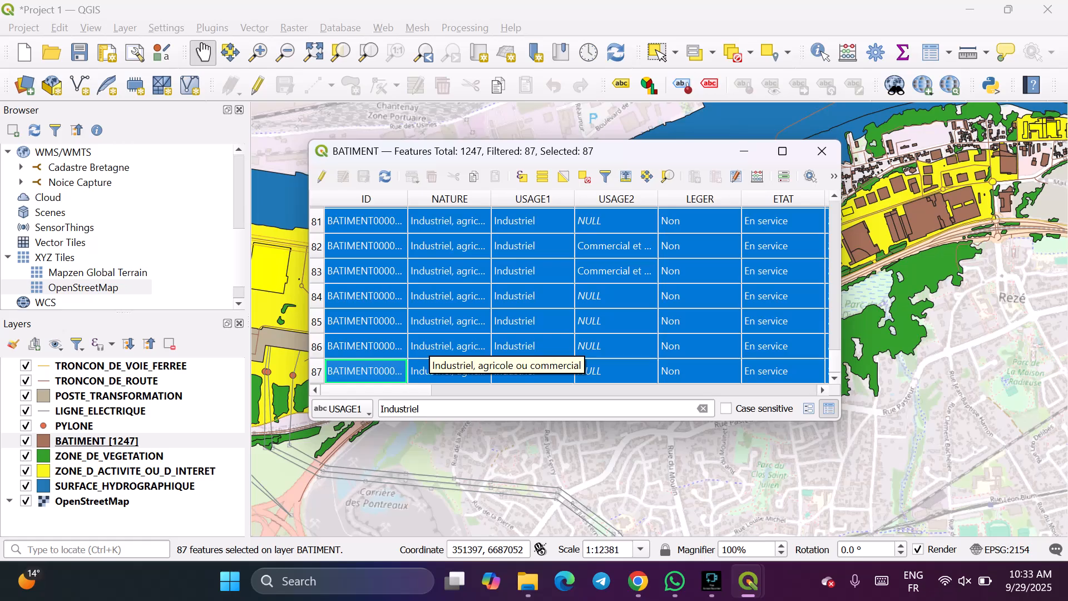
Start exporting only the selected BATIMENT features, with ESRI Shapefile as the format.
right_click(101, 443)
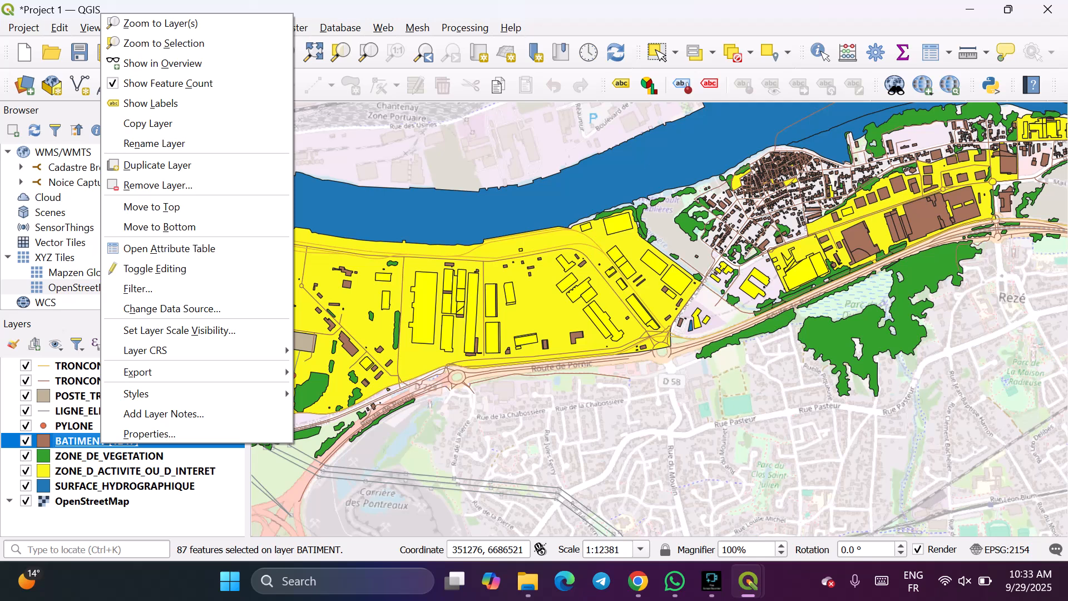
mouse_move(139, 372)
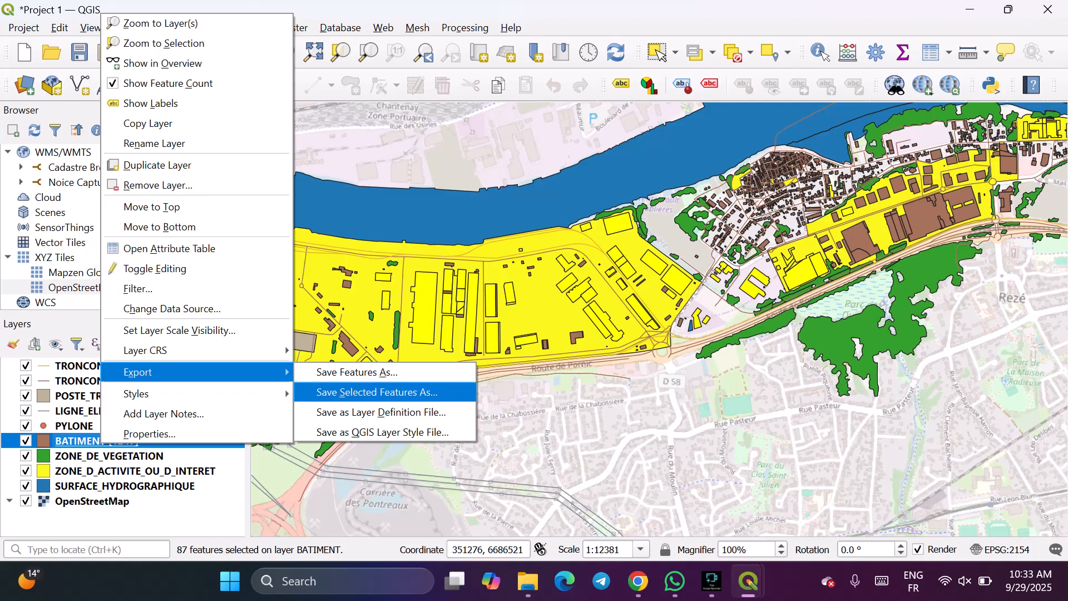
left_click(378, 393)
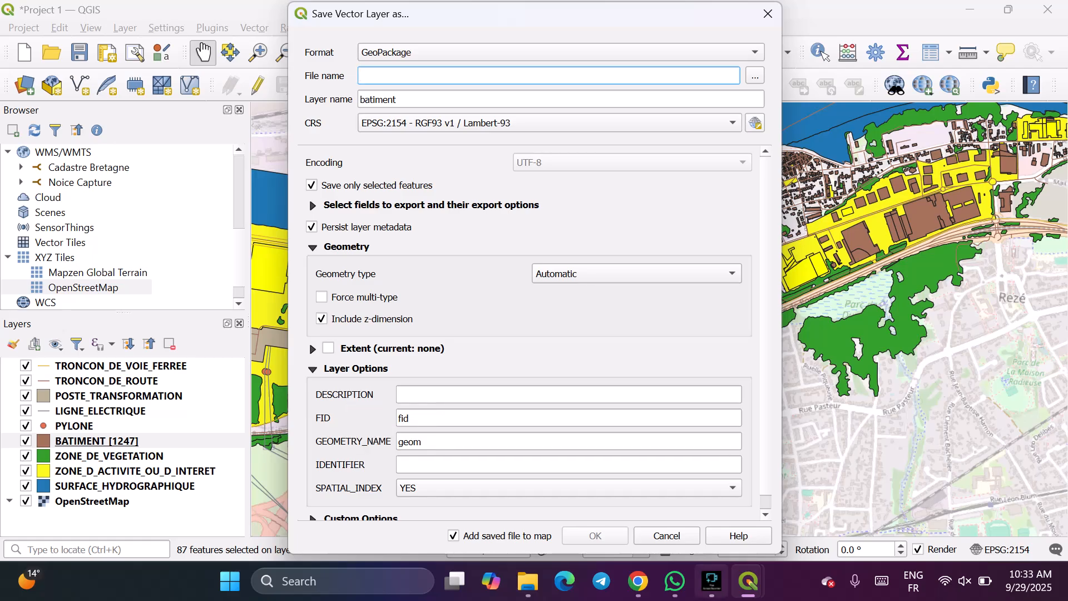
mouse_move(749, 581)
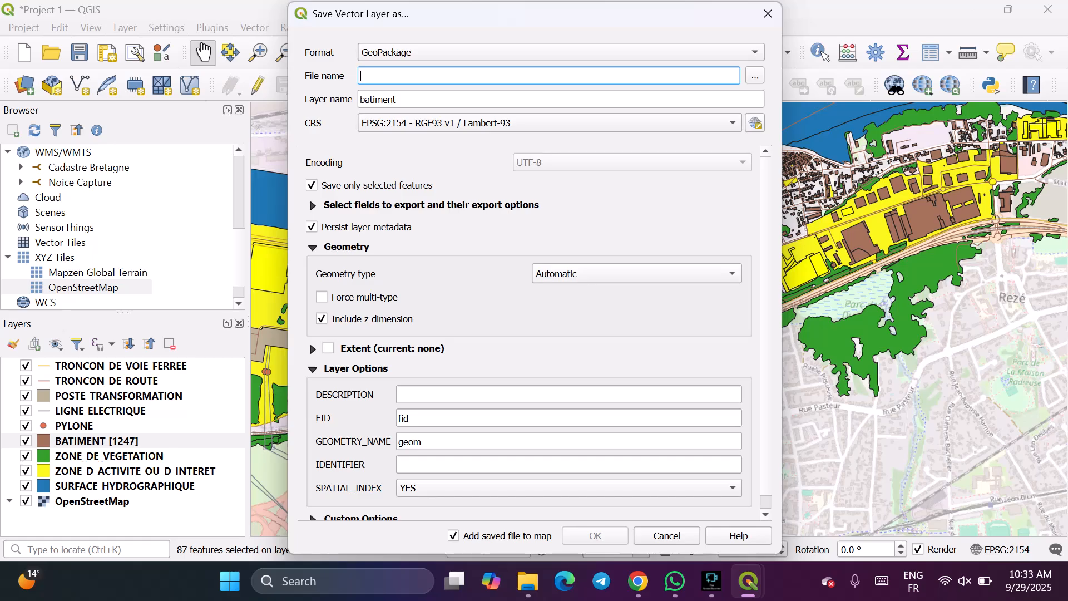
left_click(561, 52)
left_click(400, 71)
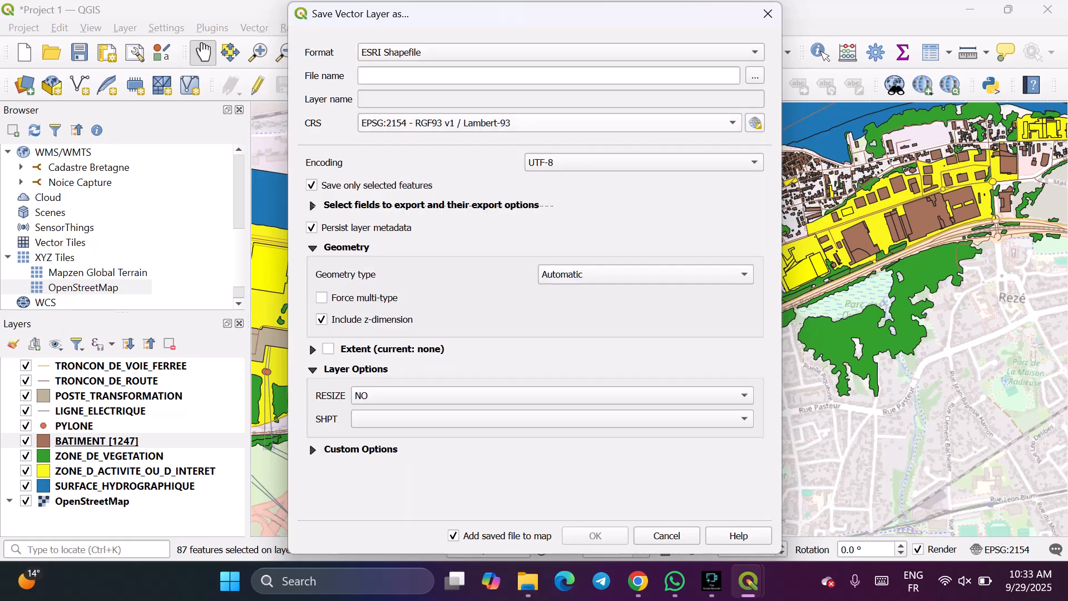
Choose the inner OpenData_Trentemoult folder under Downloads, Semester 3, QGIS, New folder (2) as the export location.
left_click(755, 75)
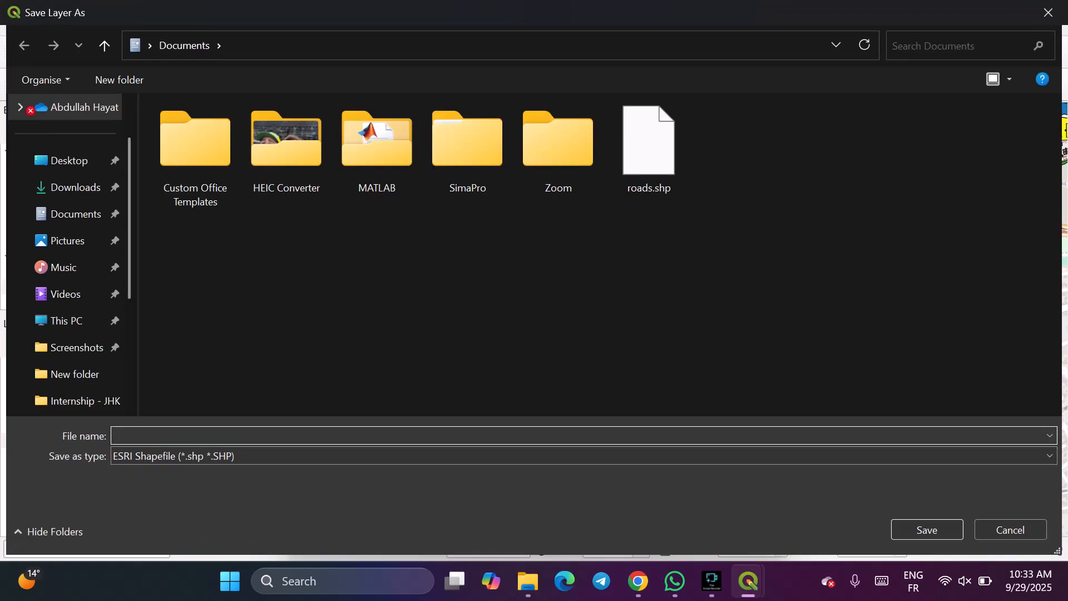
left_click(76, 187)
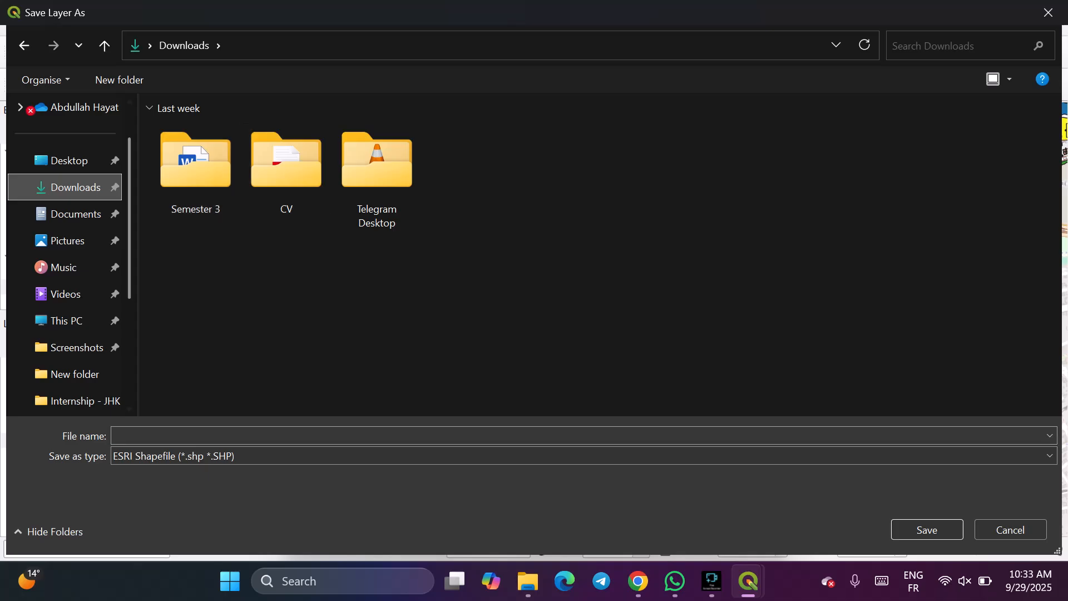
double_click(195, 167)
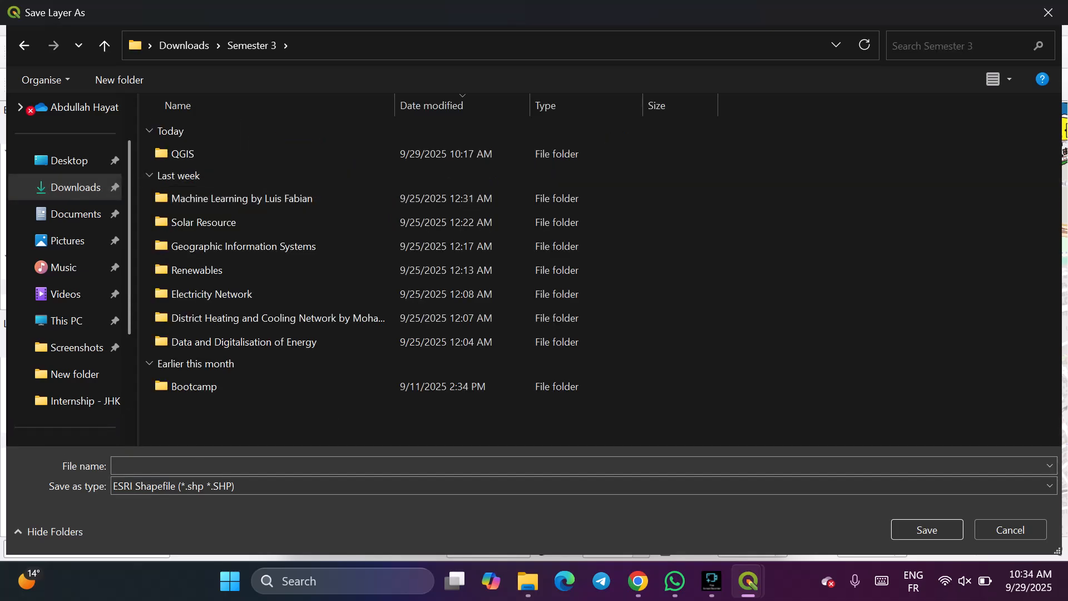
double_click(189, 153)
double_click(202, 177)
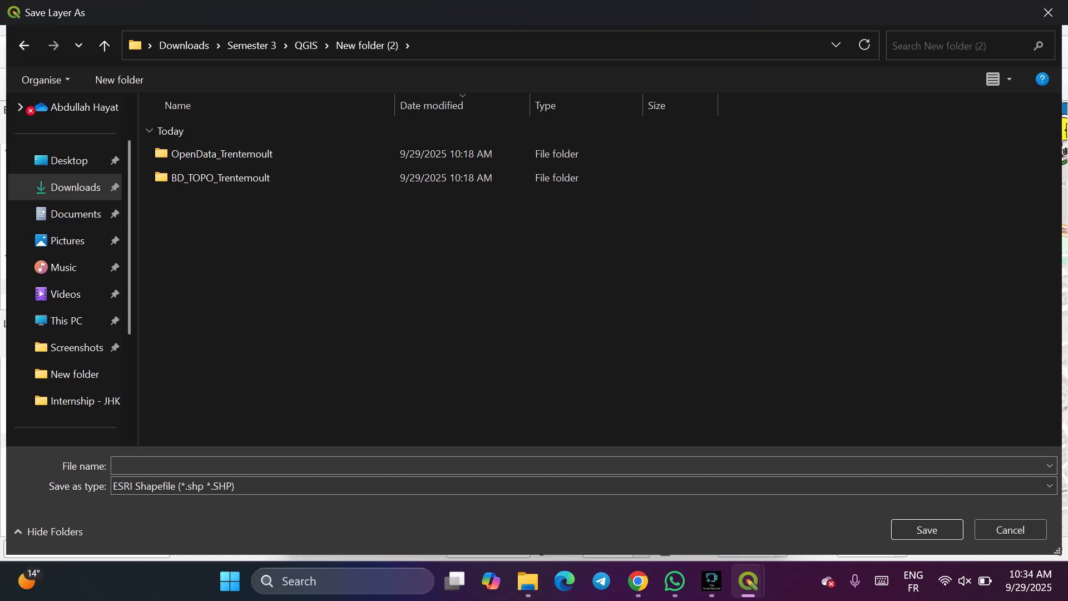
double_click(211, 153)
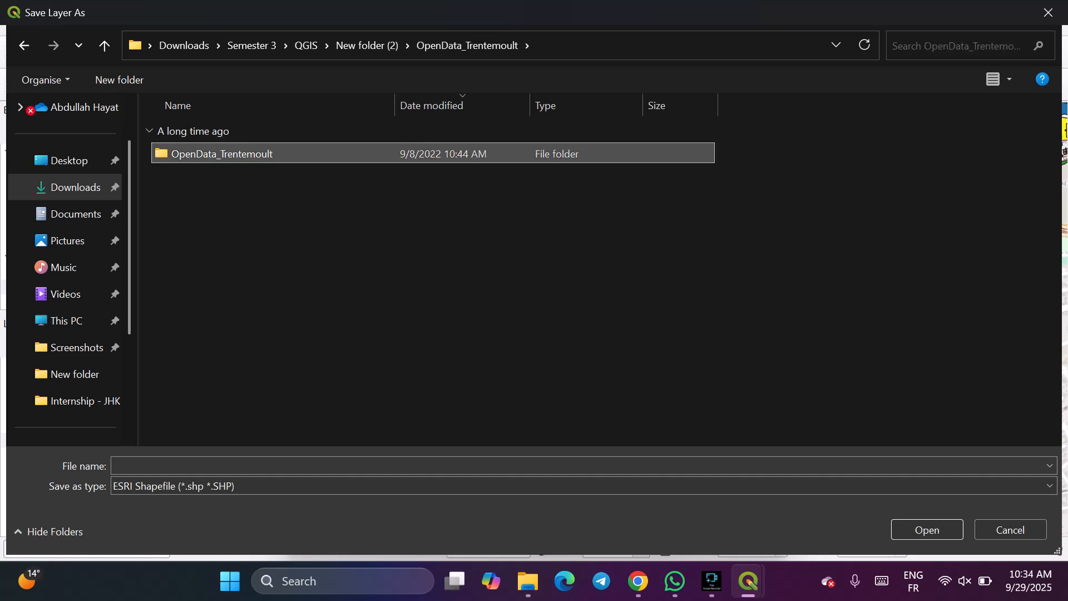
double_click(211, 153)
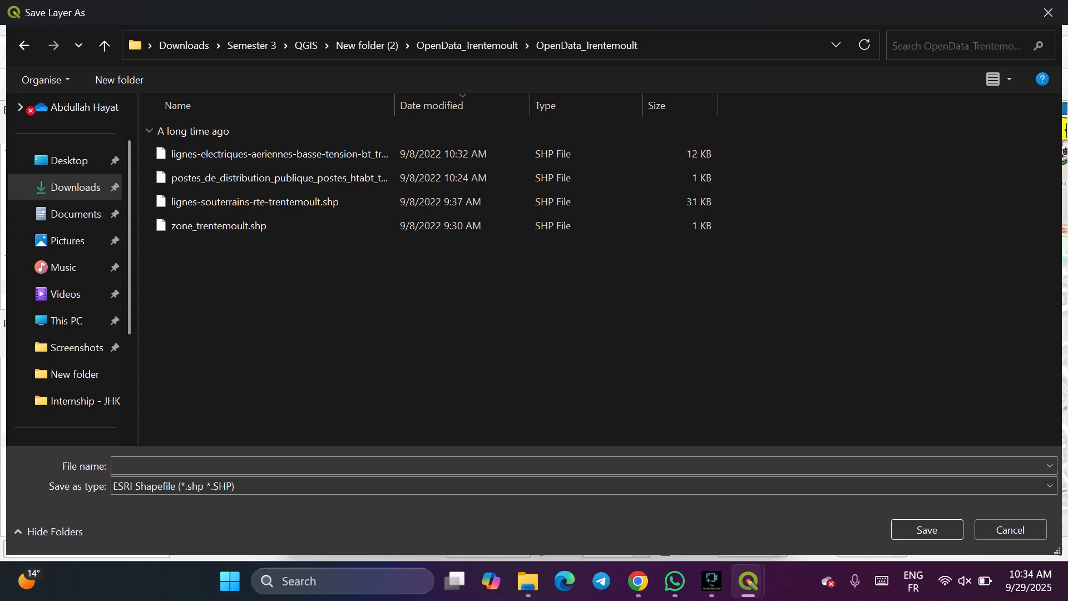
Name the shapefile BAT-INDUS and export it, adding the saved file to the map.
type("BAT")
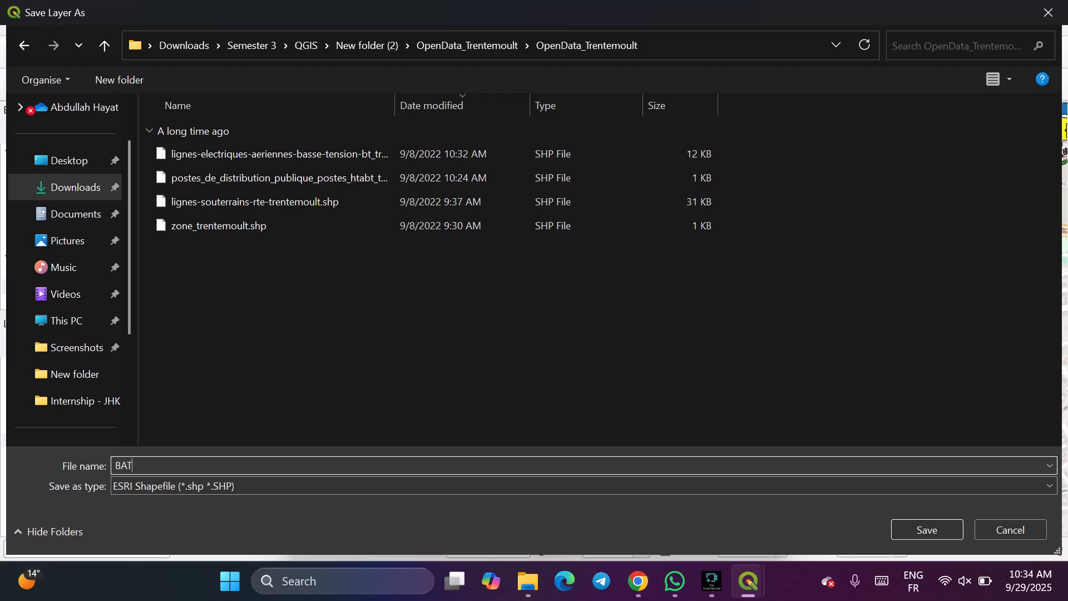
type("-INDUS")
key("Return")
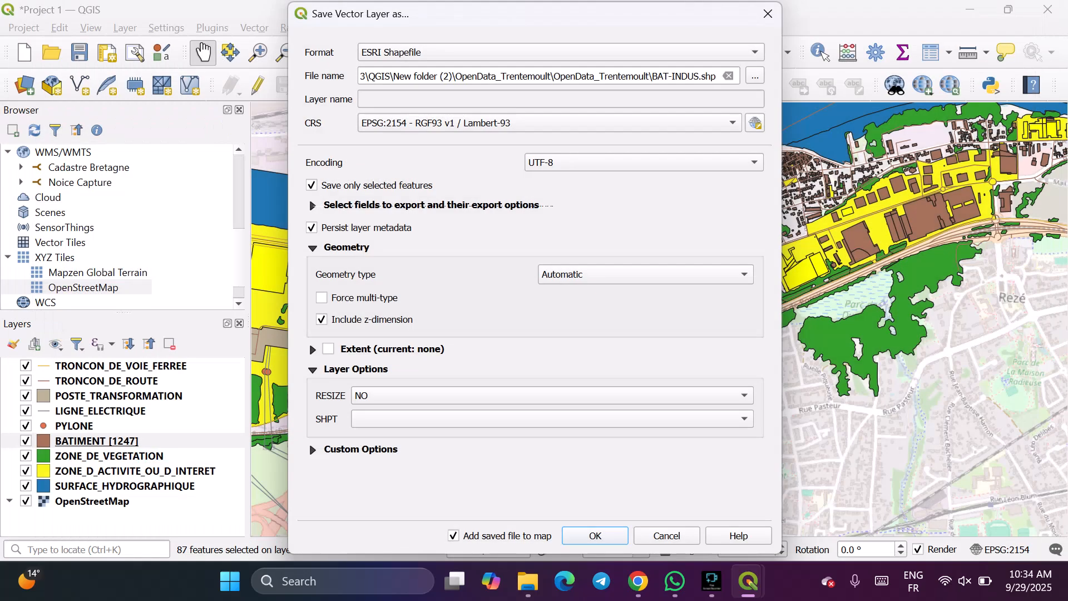
key("Return")
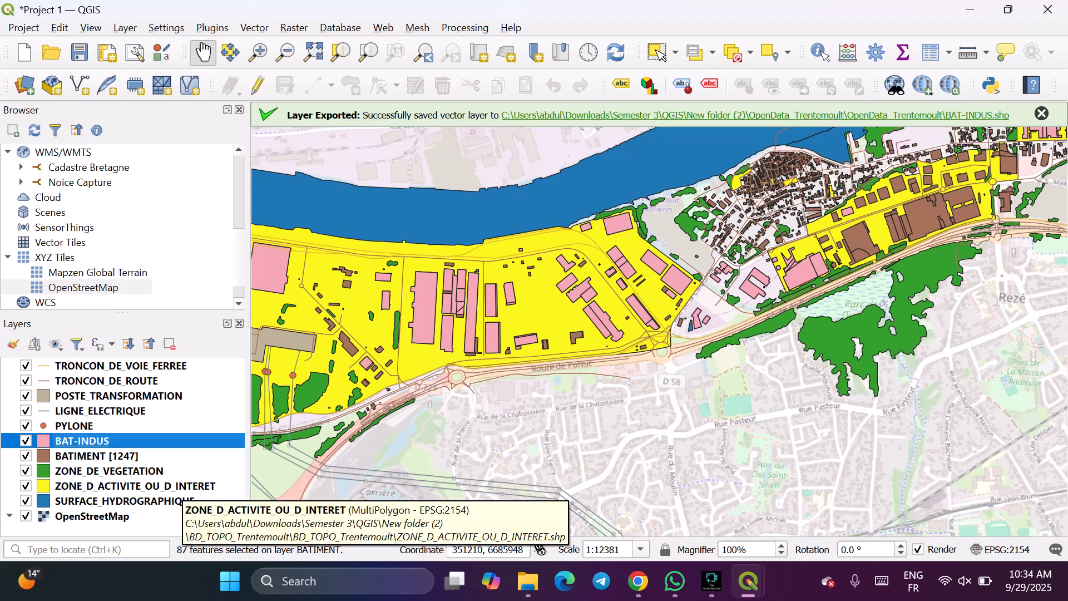
Toggle the BATIMENT layer's visibility to compare it with BAT-INDUS, leaving BATIMENT hidden.
left_click(26, 455)
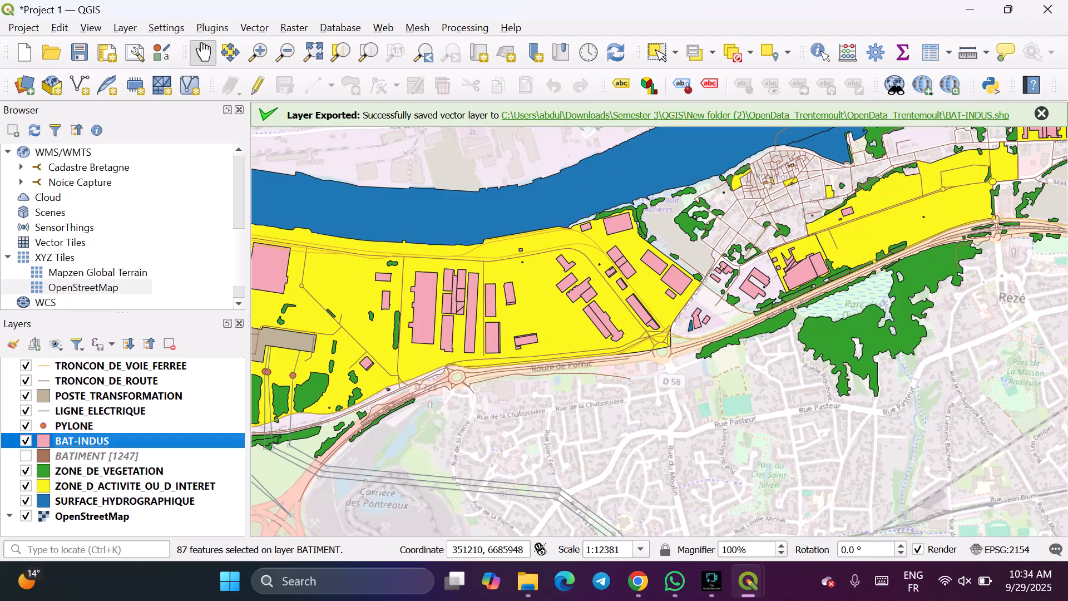
left_click(26, 455)
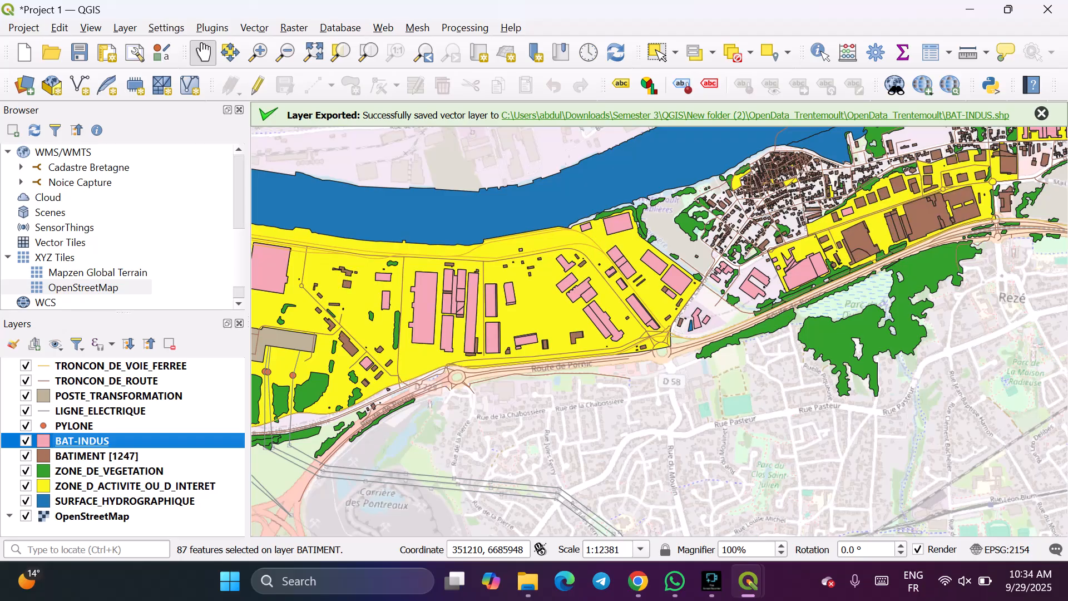
left_click(26, 456)
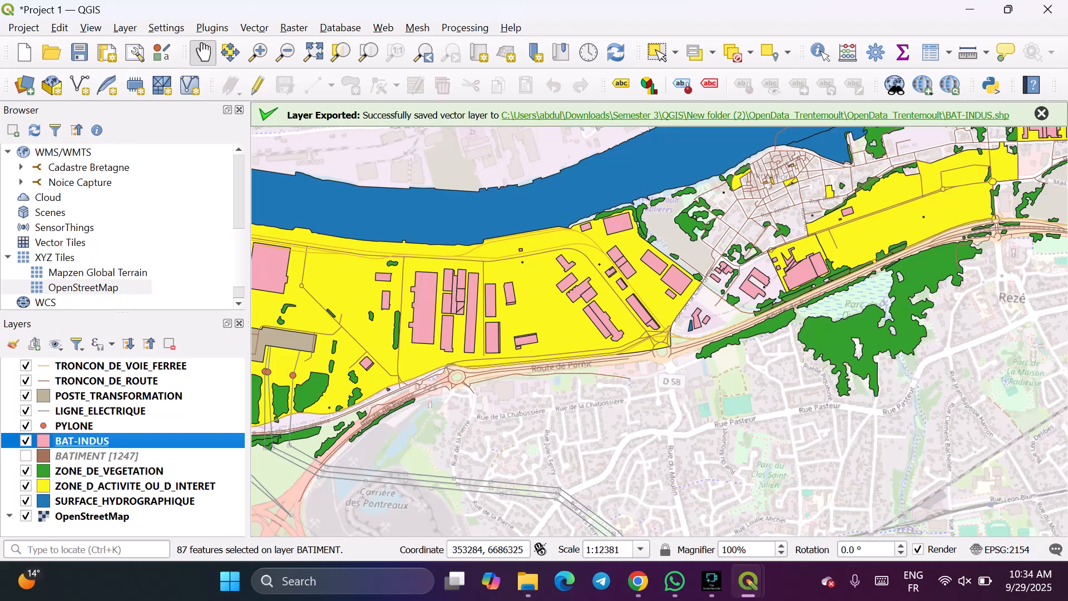
Clear the Industriel value from the USAGE1 filter in the BATIMENT attribute table.
mouse_move(749, 581)
left_click(911, 495)
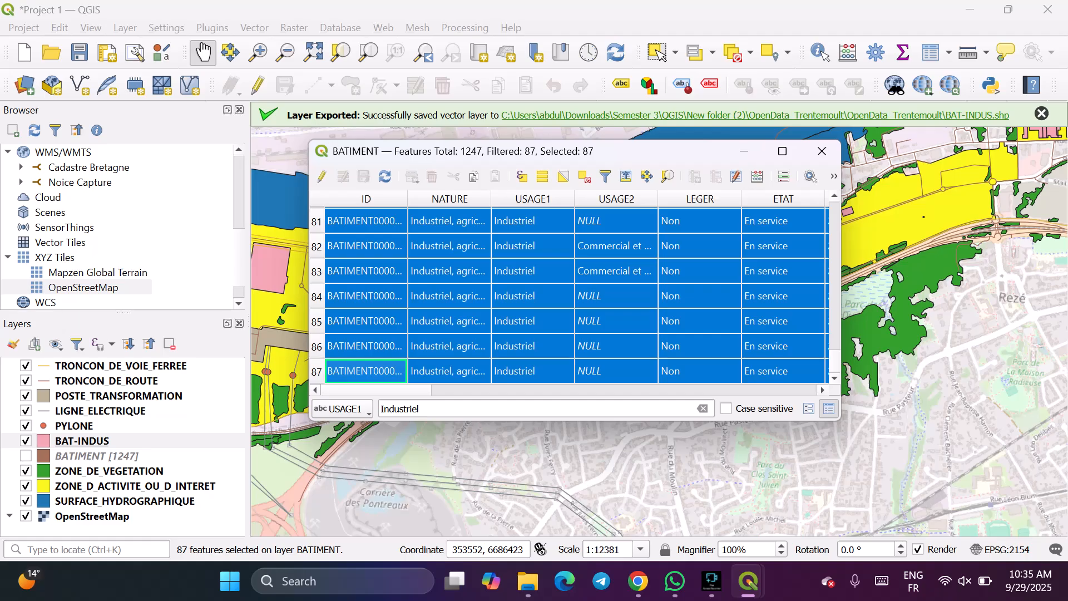
left_click(420, 409)
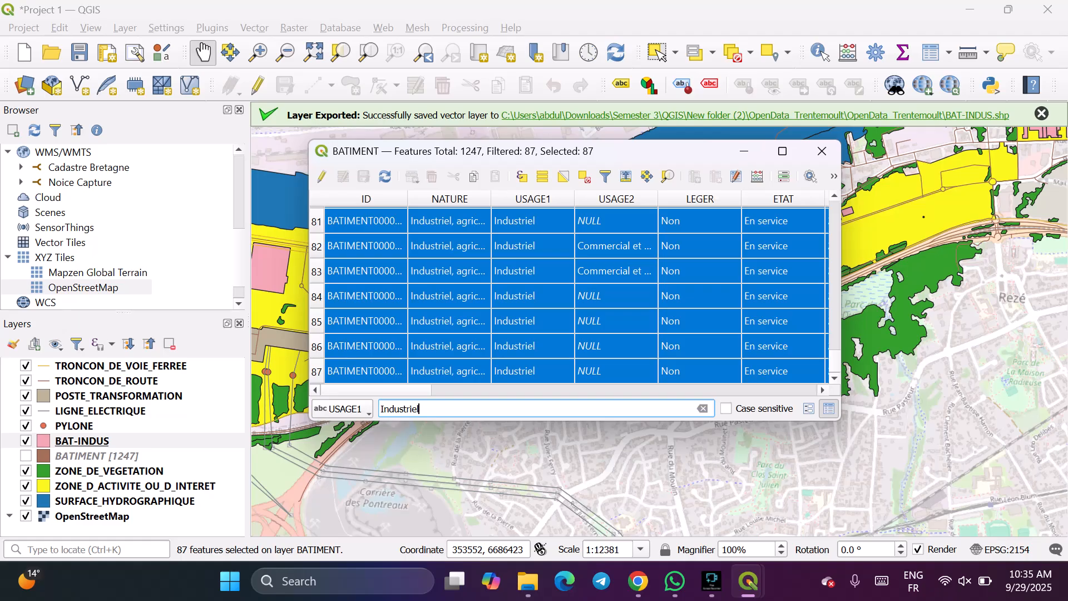
left_click(703, 409)
left_click(342, 409)
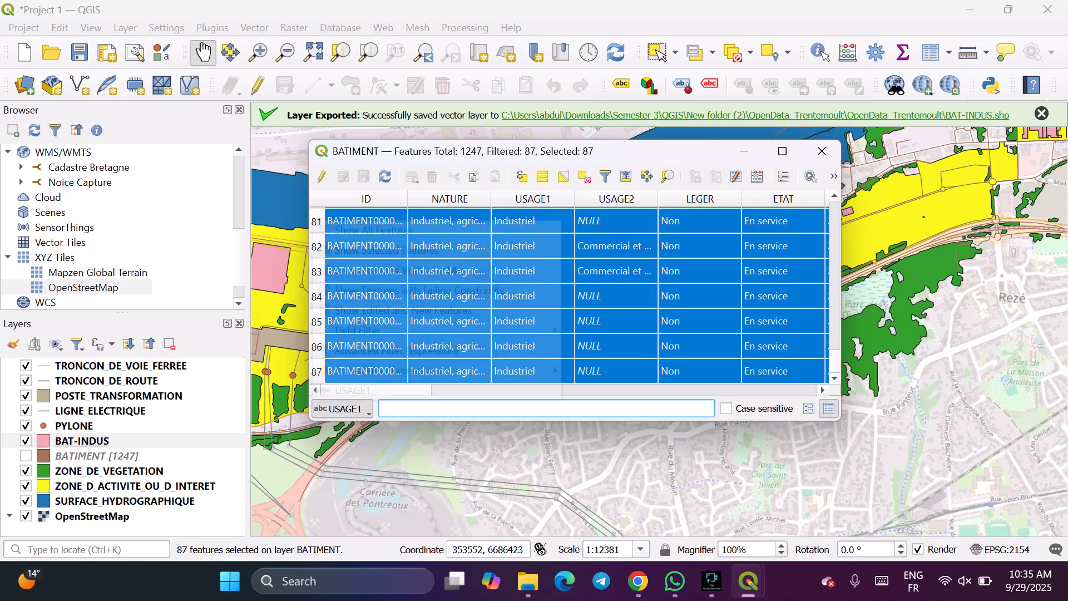
left_click(374, 230)
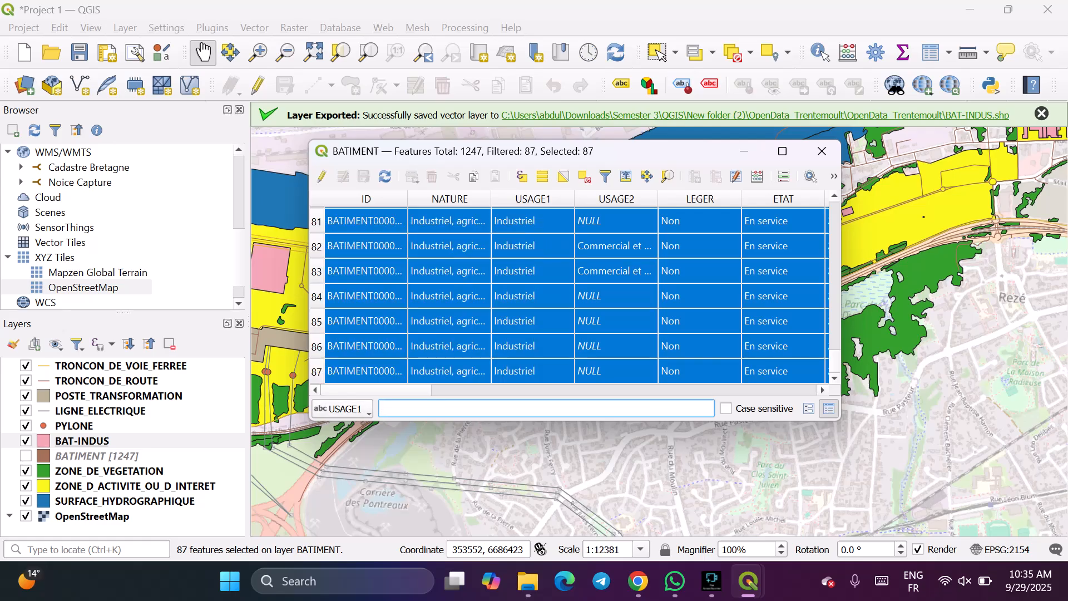
Try to filter the BATIMENT table's USAGE1 field by Commercial et services, and close the attribute table.
type("comm")
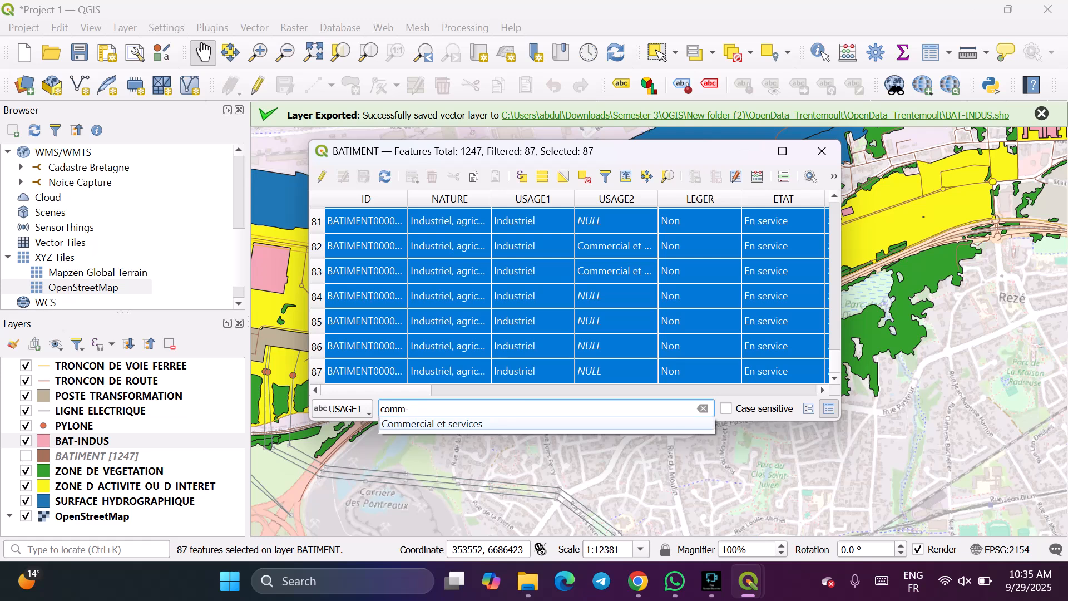
type("ercial")
type(" et")
type(" in")
key("BackSpace")
key("BackSpace")
key("BackSpace")
key("BackSpace")
key("BackSpace")
key("BackSpace")
left_click(431, 424)
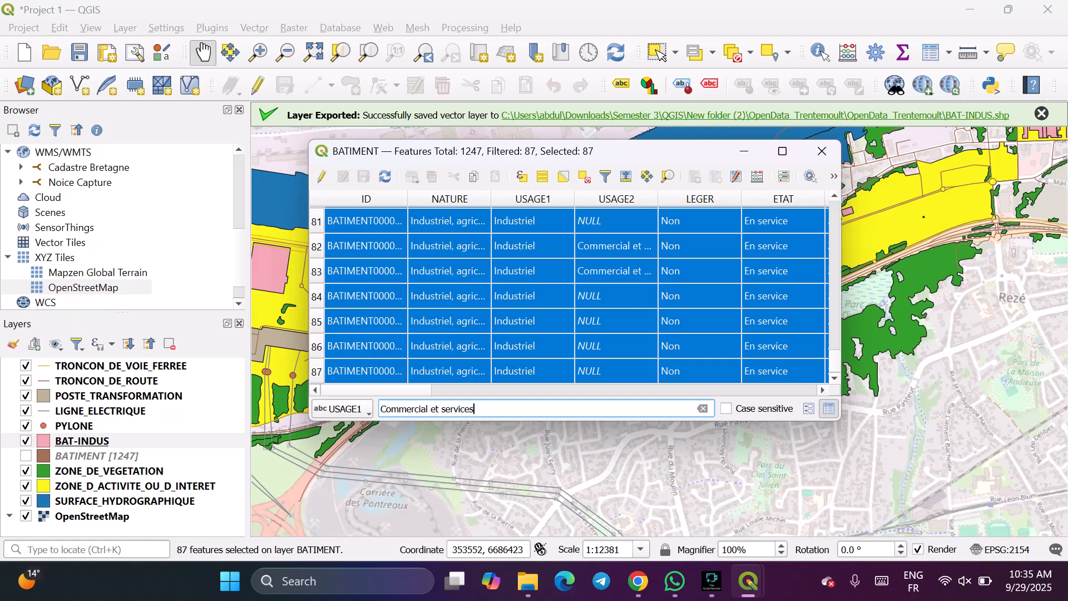
left_click(450, 321)
left_click(822, 151)
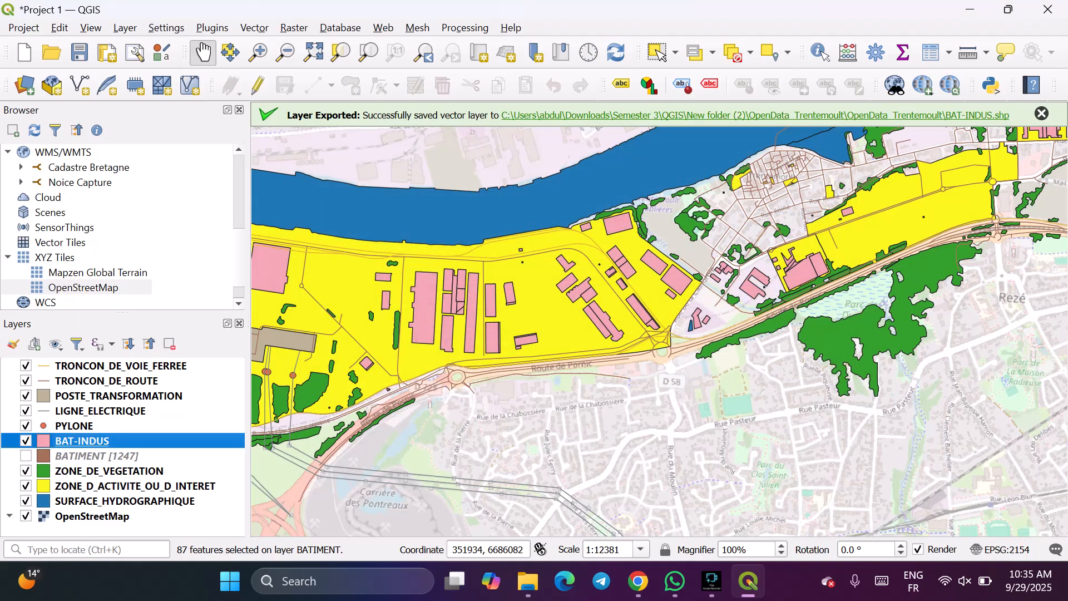
Show the BATIMENT layer on the map and hide the BAT-INDUS layer.
left_click(747, 581)
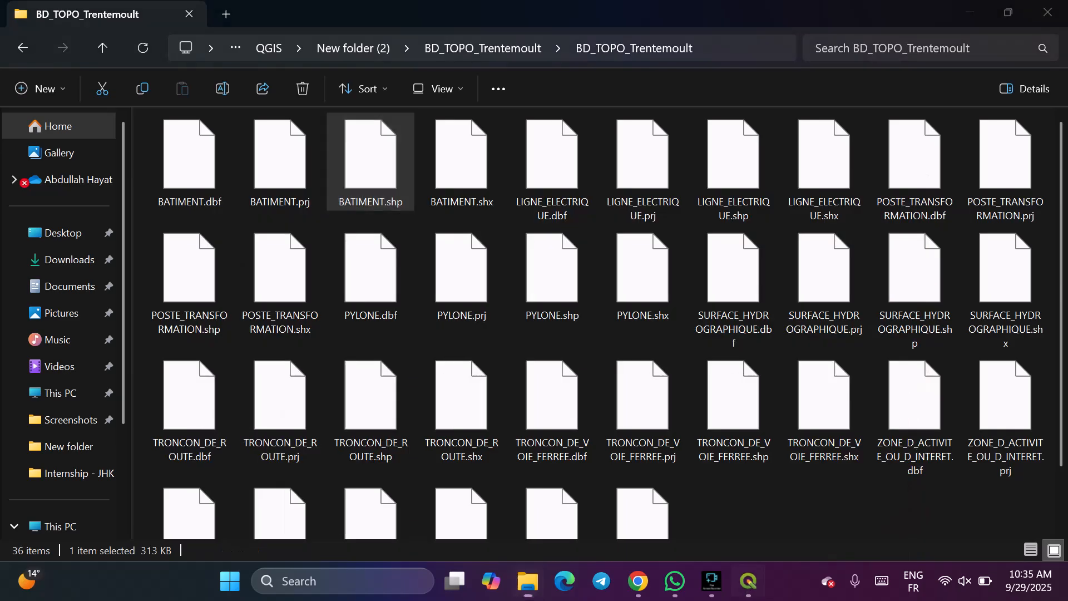
left_click(748, 581)
left_click(74, 426)
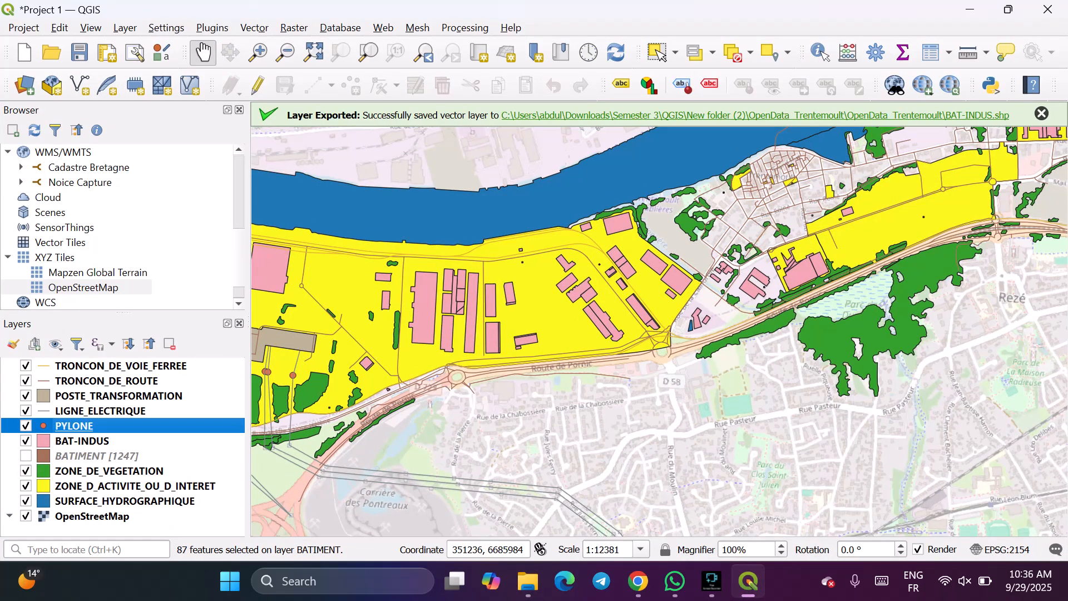
left_click(25, 456)
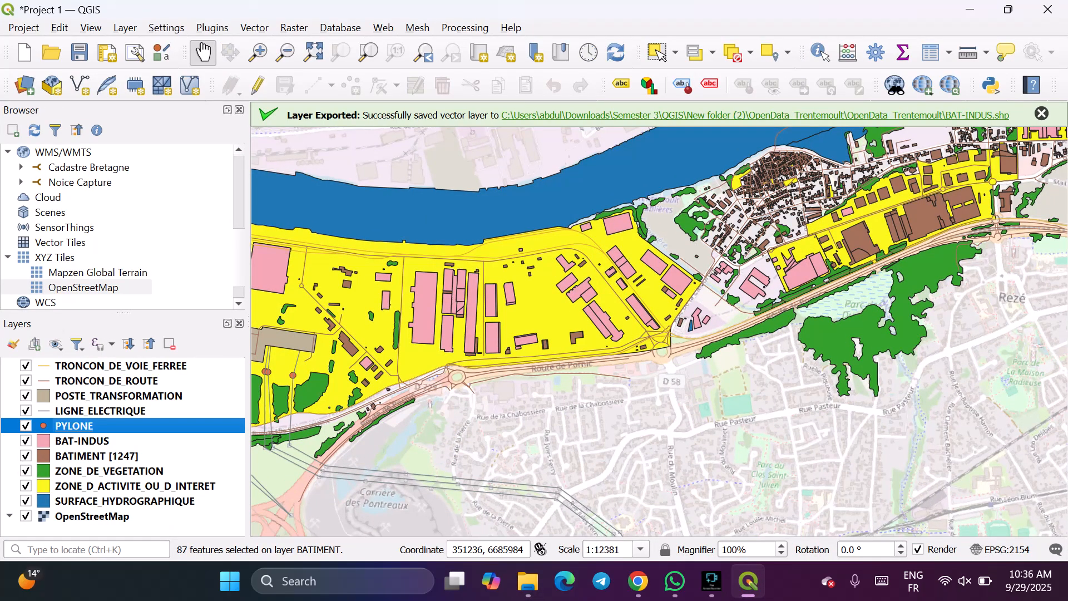
left_click(26, 440)
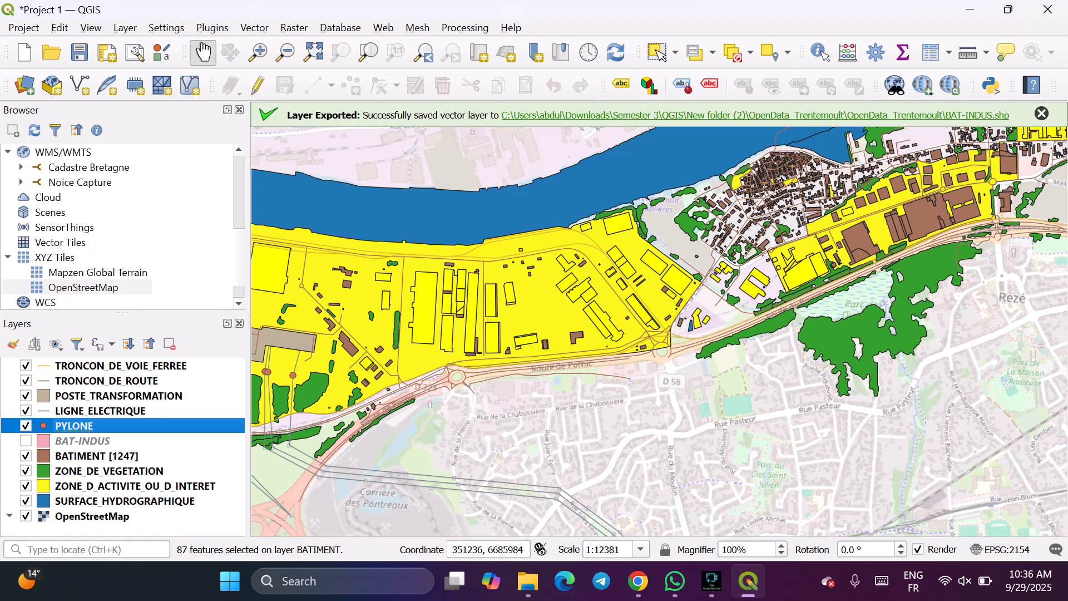
left_click(83, 441)
Open the BATIMENT attribute table and filter it on the USAGE1 field by Commercial et services.
left_click(96, 456)
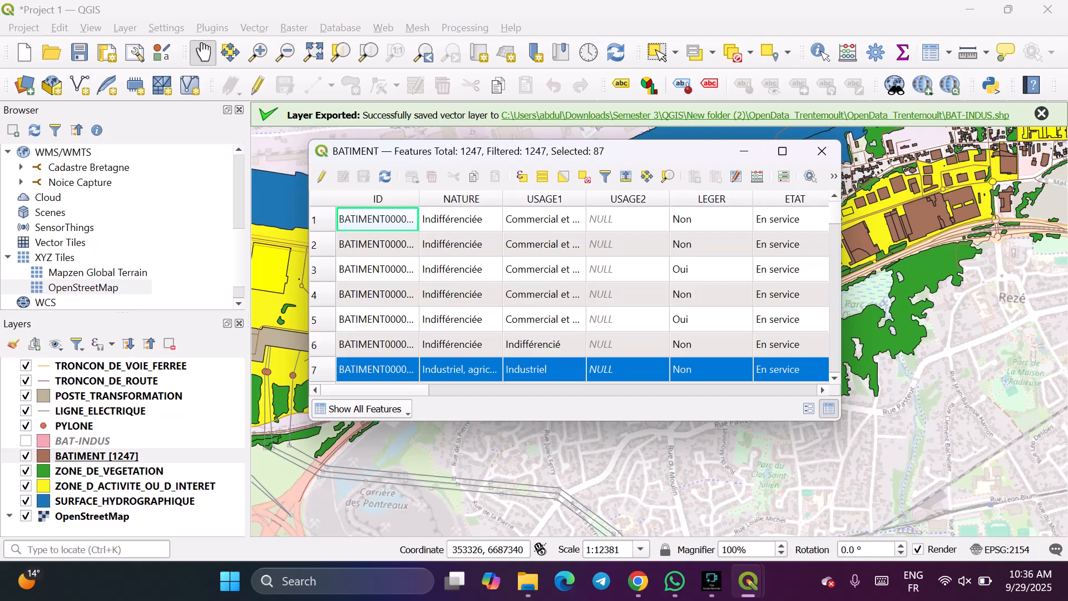
left_click(363, 409)
mouse_move(389, 350)
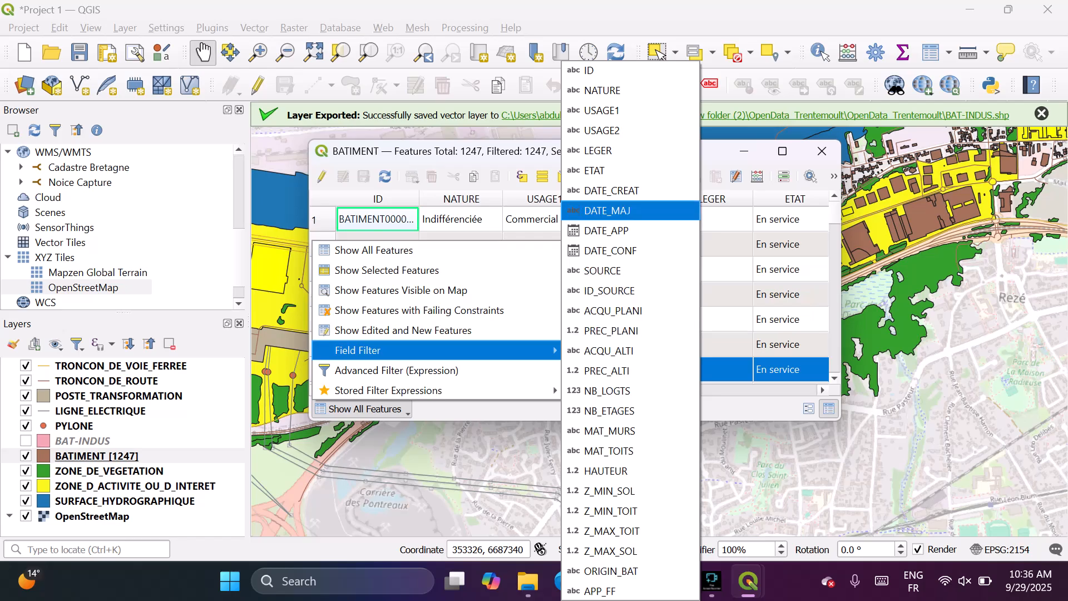
left_click(602, 110)
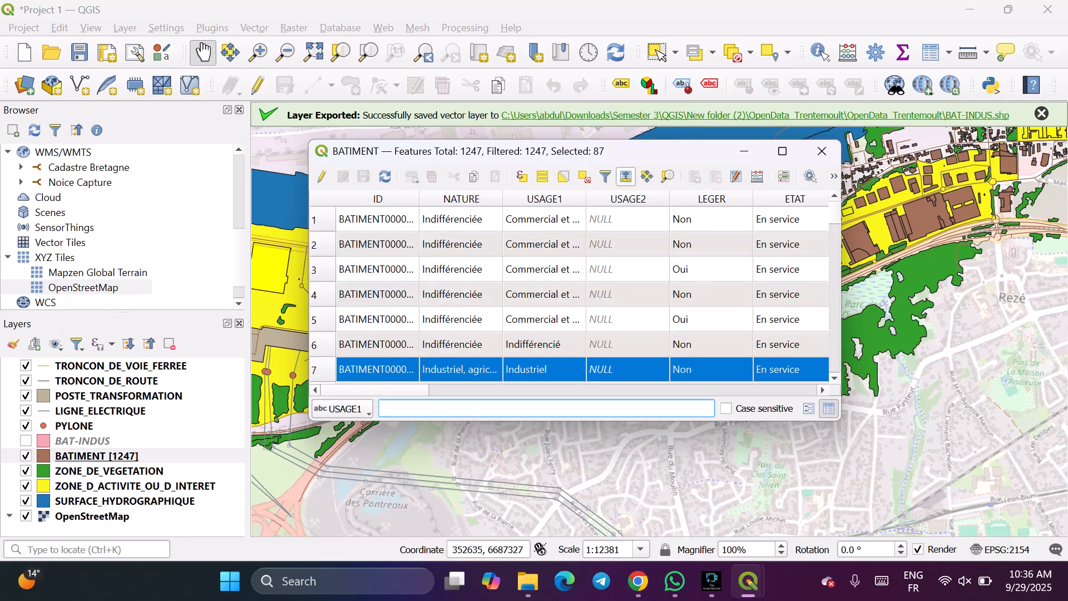
type("comme")
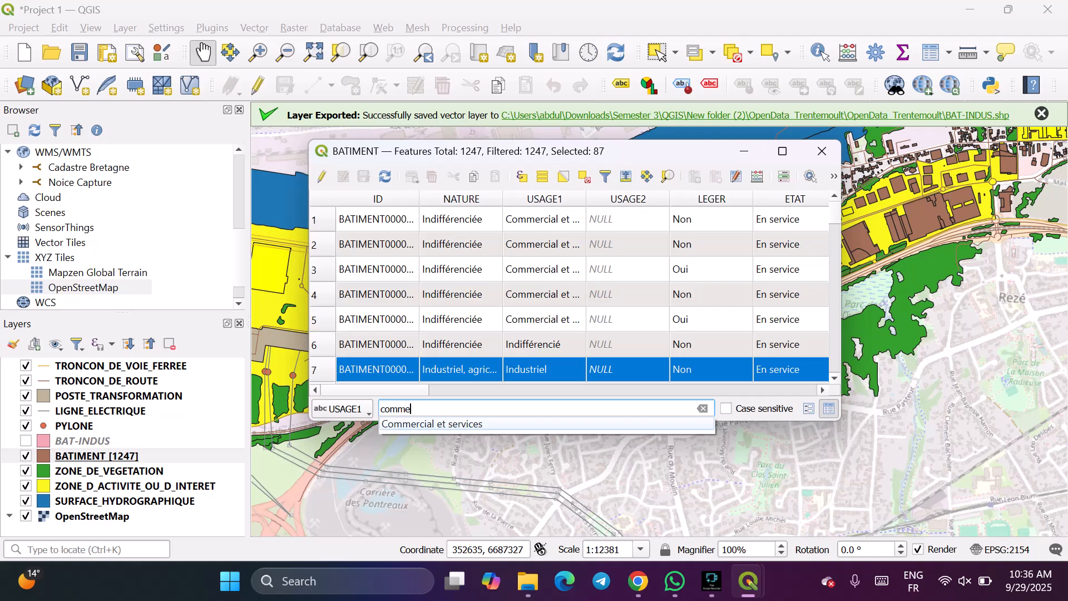
key("Down")
key("Return")
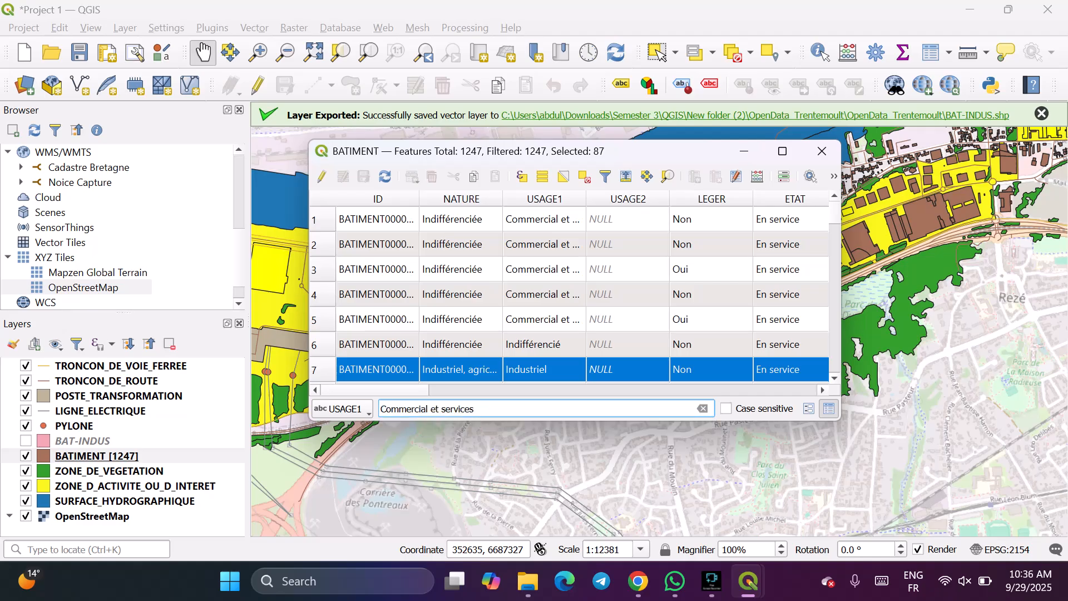
key("Return")
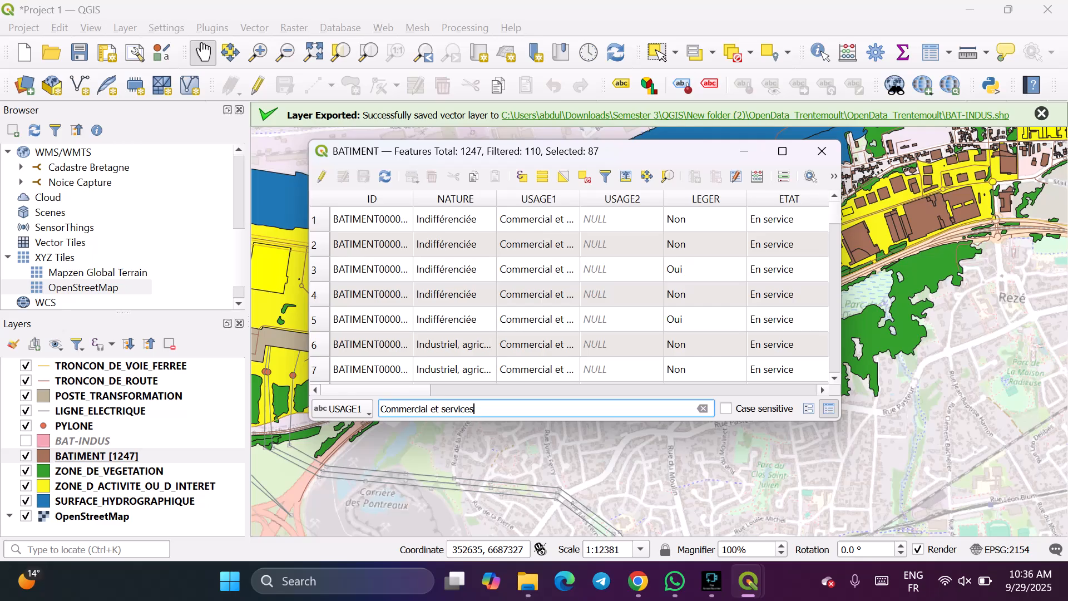
Examine the filtered BATIMENT rows from first to last, checking their NATURE, USAGE1 and USAGE2 values.
scroll(569, 294, "down", 2)
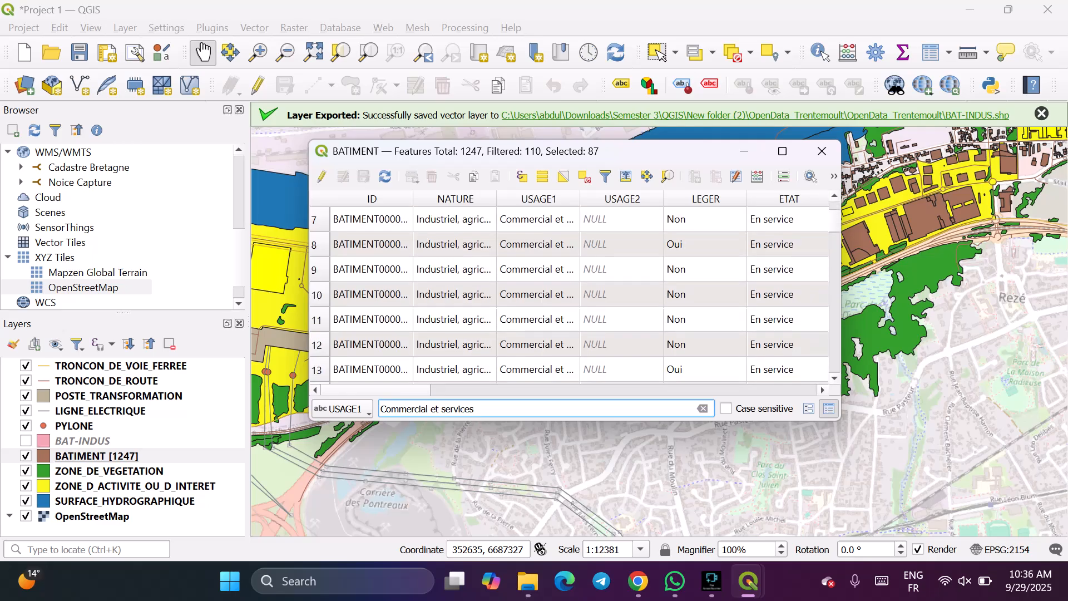
scroll(569, 294, "up", 2)
scroll(568, 294, "down", 20)
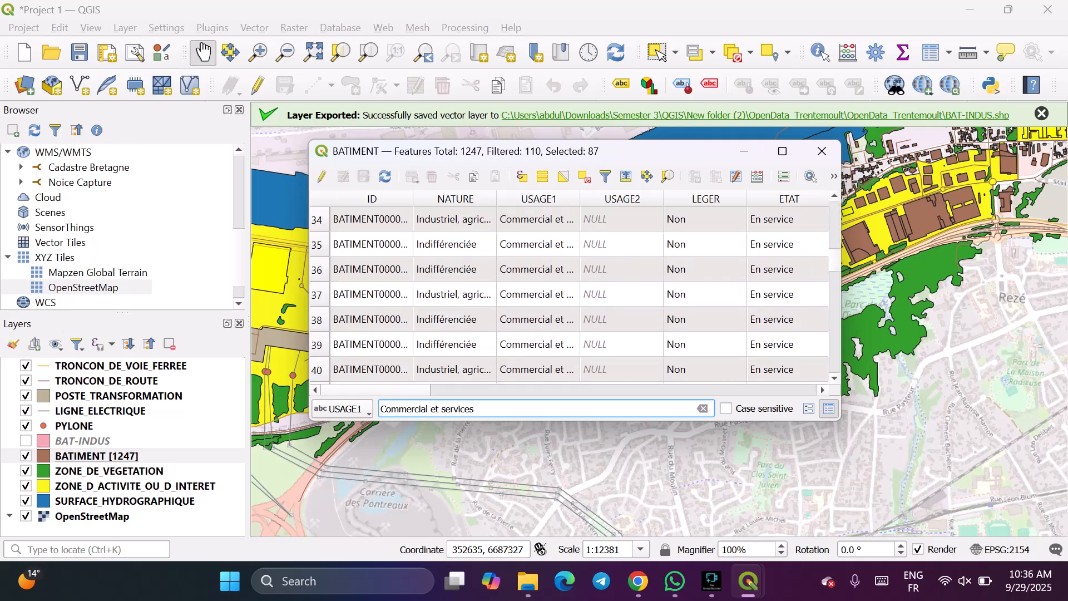
scroll(569, 293, "down", 3)
scroll(568, 294, "up", 20)
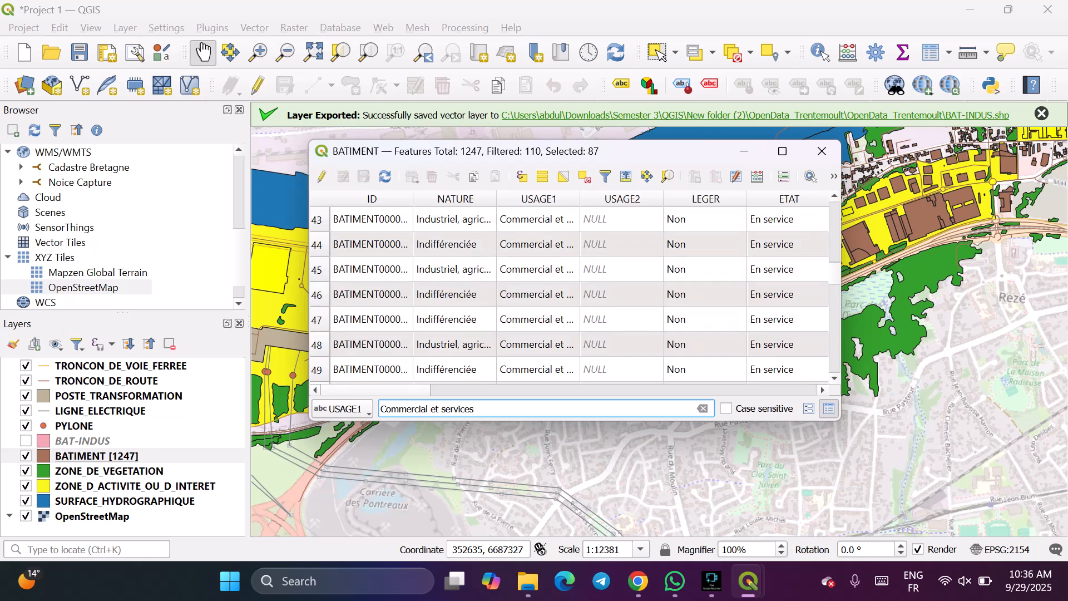
scroll(569, 294, "down", 20)
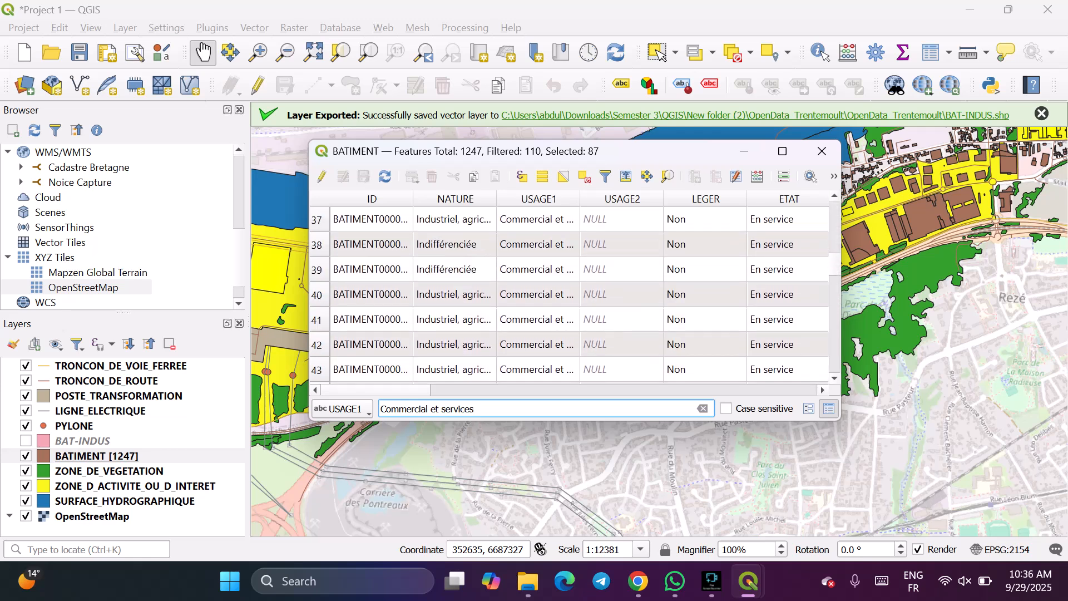
scroll(568, 294, "down", 6)
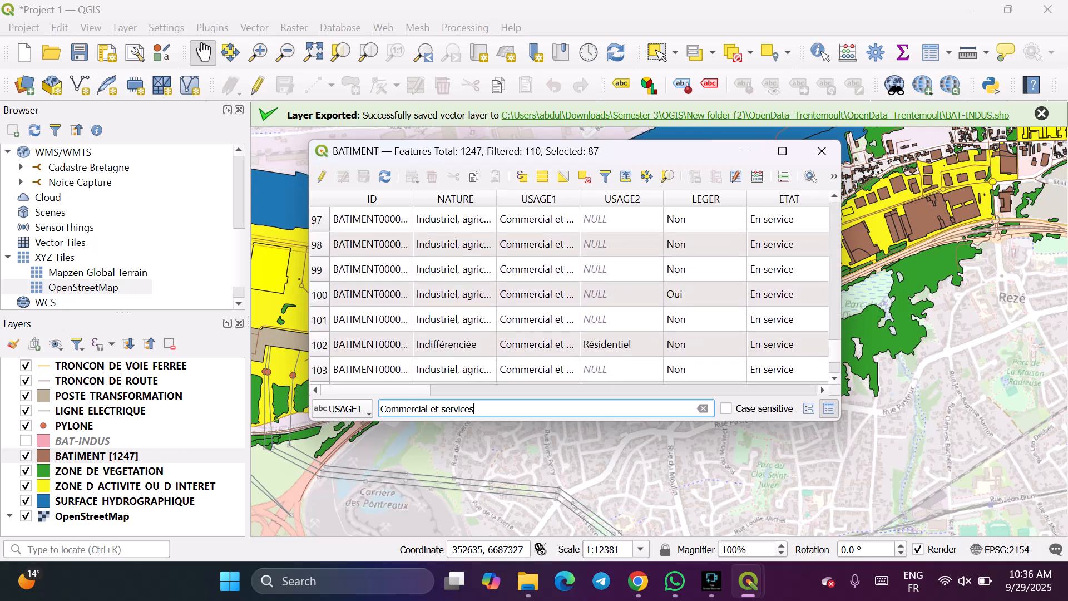
scroll(568, 294, "down", 3)
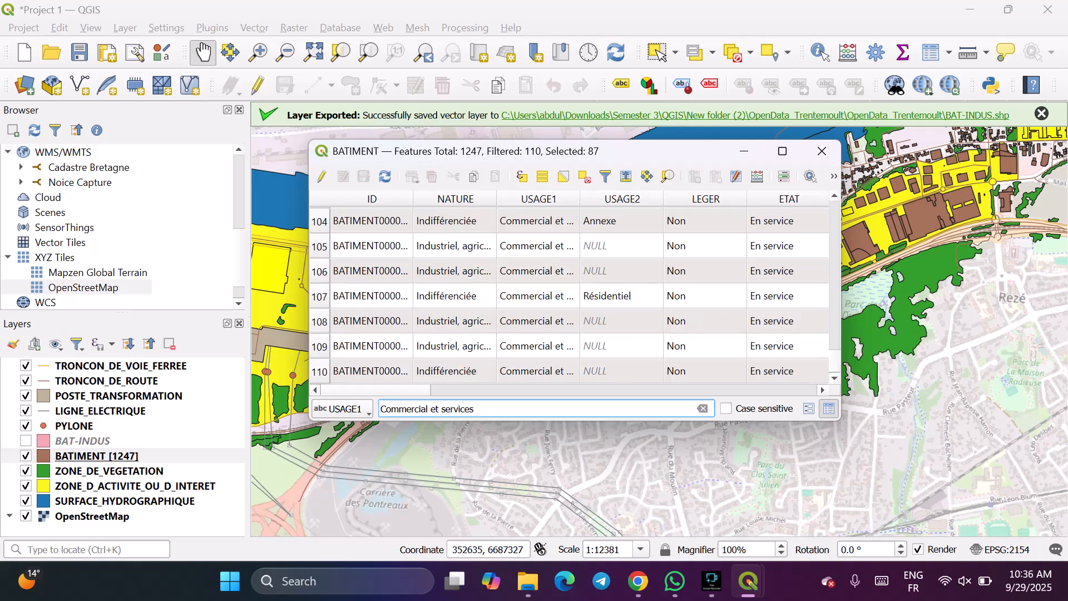
scroll(569, 294, "up", 20)
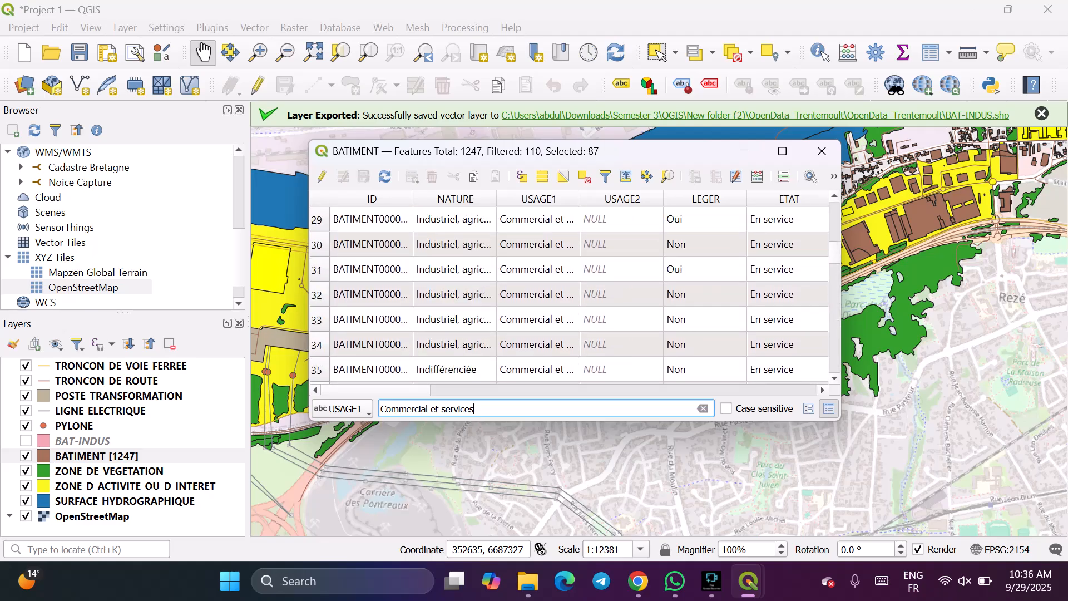
scroll(569, 294, "up", 10)
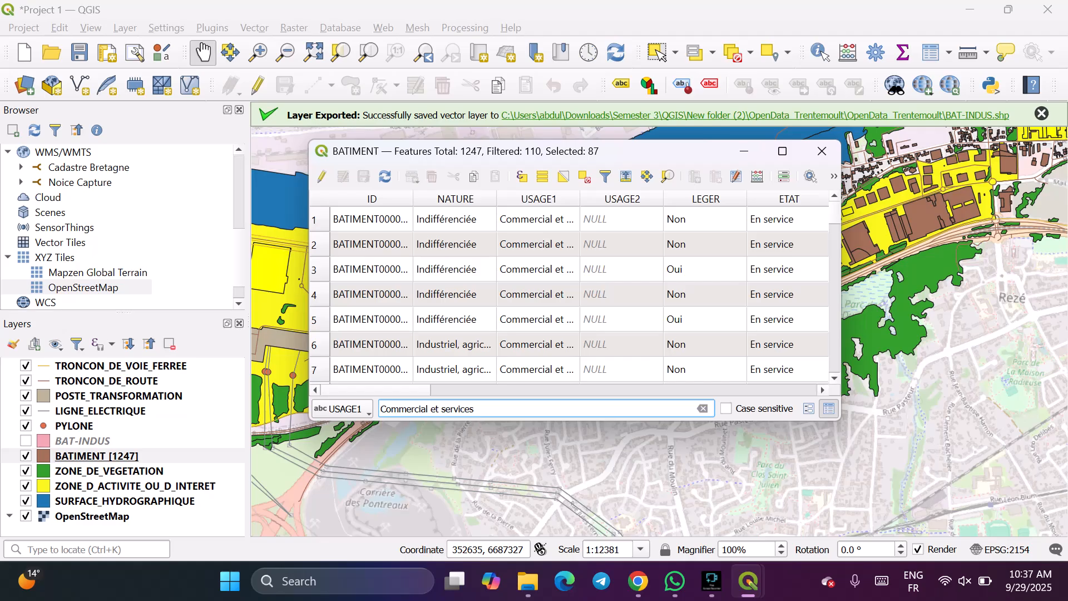
scroll(573, 295, "down", 12)
scroll(573, 295, "down", 20)
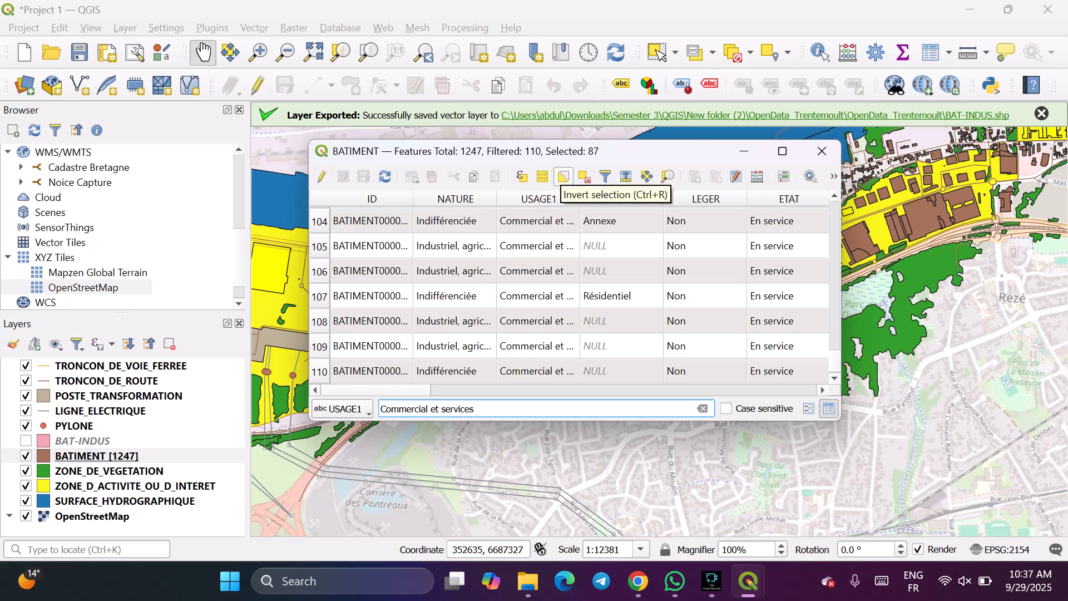
Deselect all features of the BATIMENT layer from its attribute table.
left_click(585, 177)
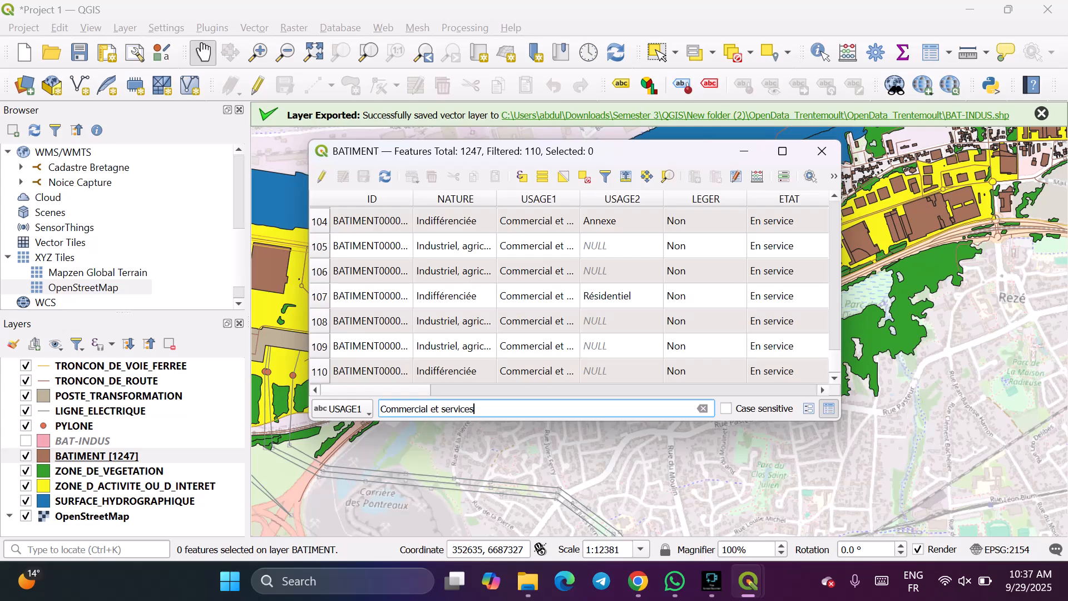
scroll(571, 295, "up", 8)
scroll(570, 295, "down", 8)
Clear the USAGE1 filter value and open the advanced expression filter for the BATIMENT table.
left_click(703, 409)
left_click(343, 409)
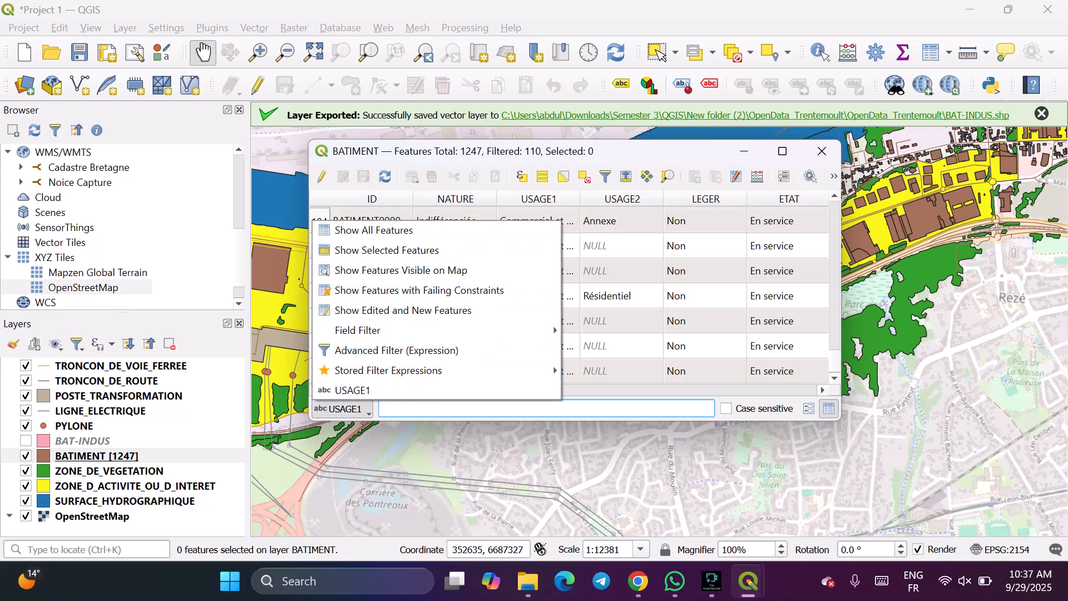
left_click(343, 409)
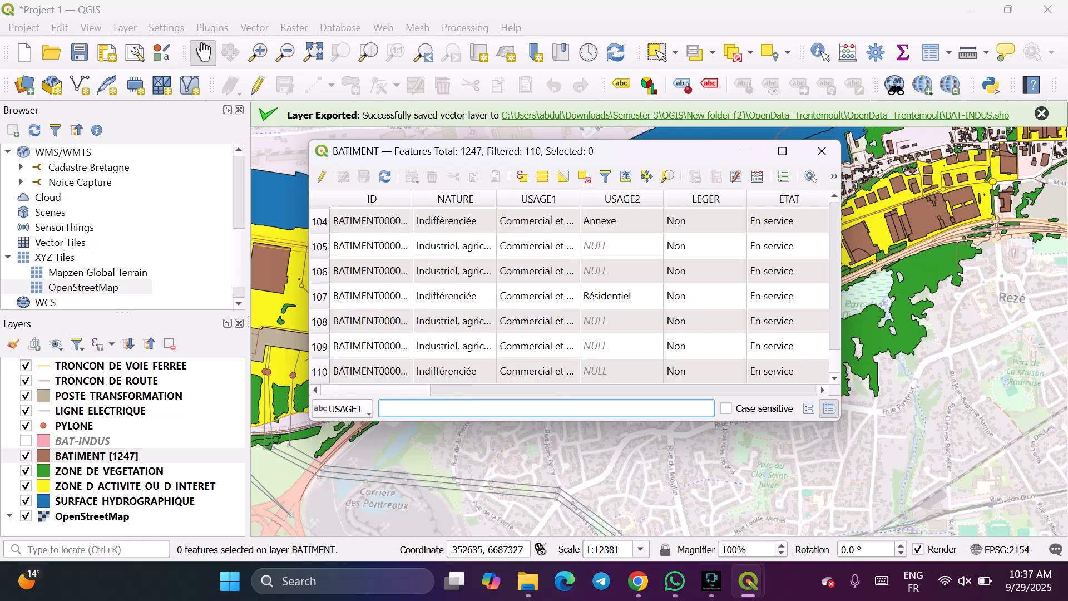
left_click(343, 409)
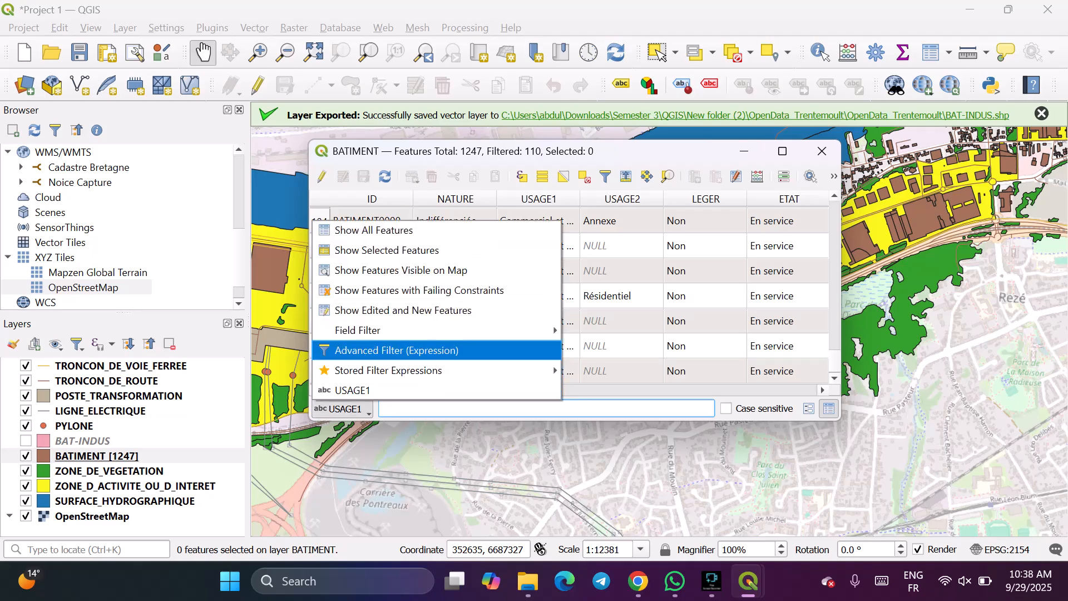
left_click(396, 350)
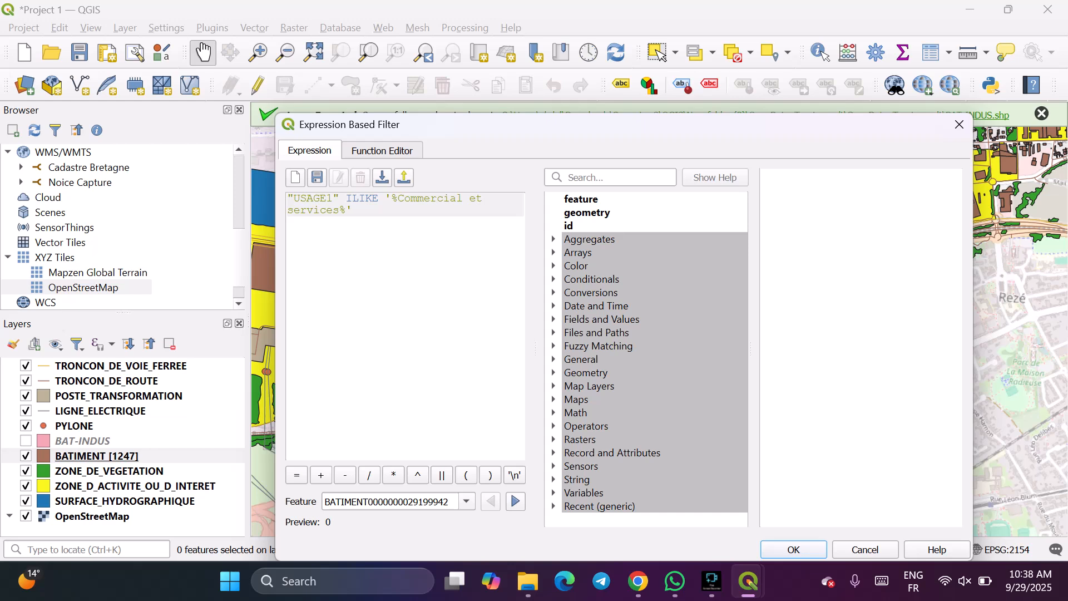
left_click_drag(628, 125, 592, 67)
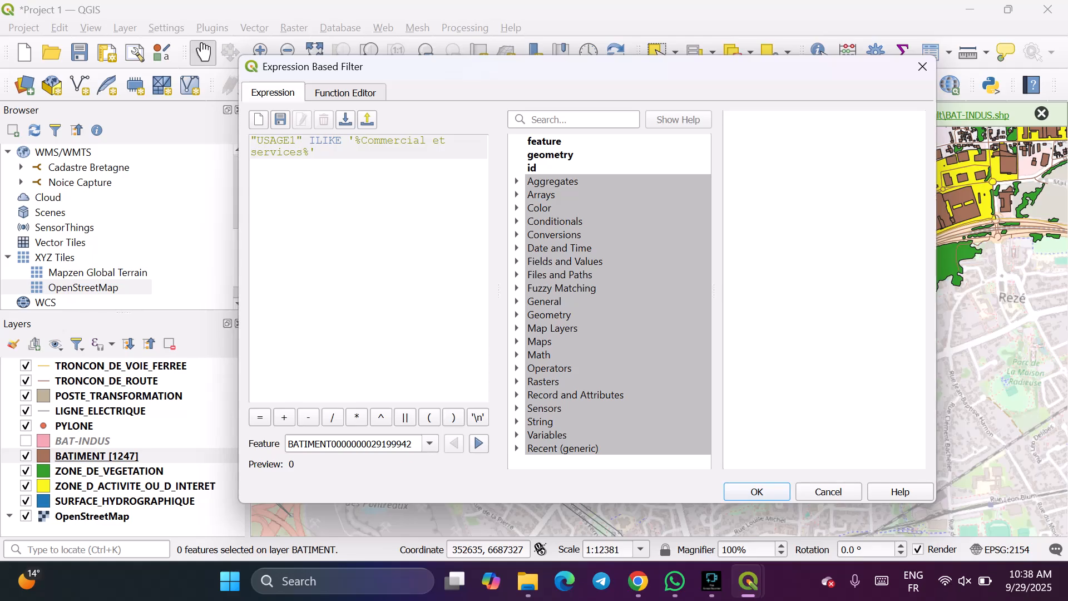
Search the expression builder's function list for "indust".
left_click(573, 119)
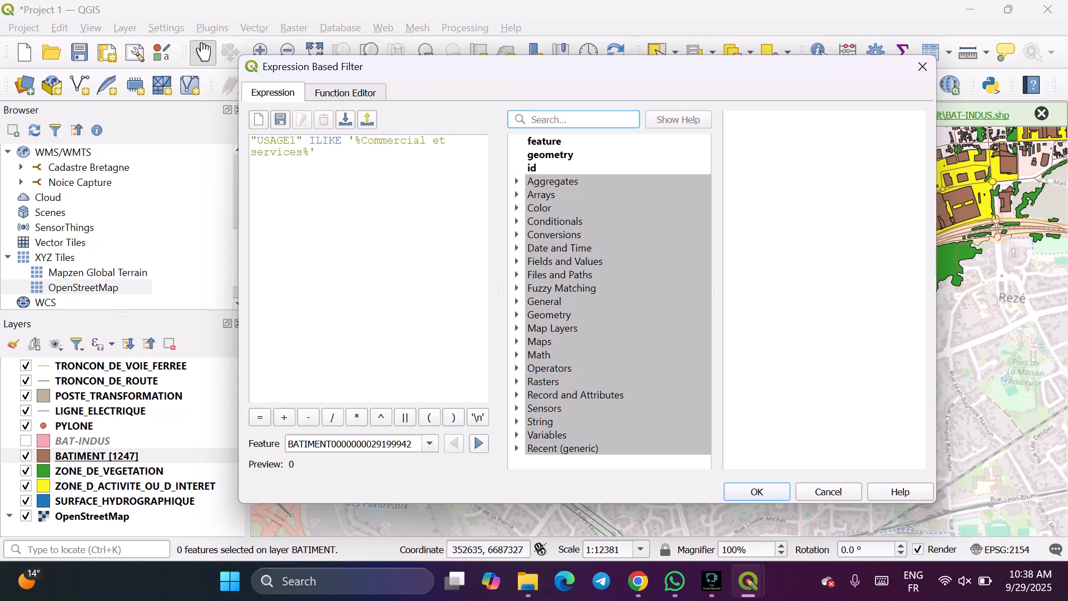
type("ind")
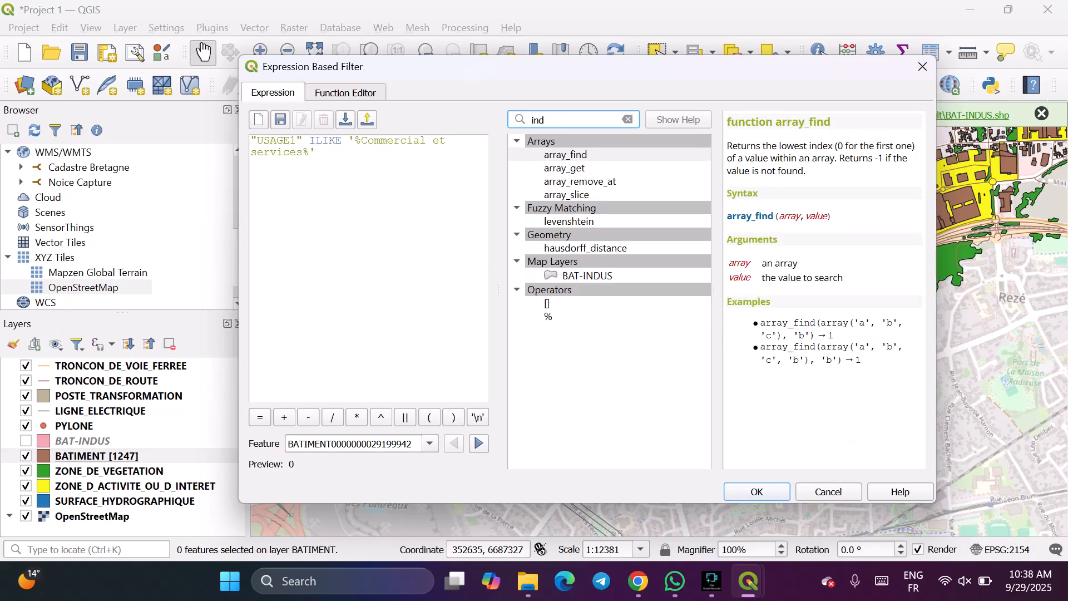
type("ust")
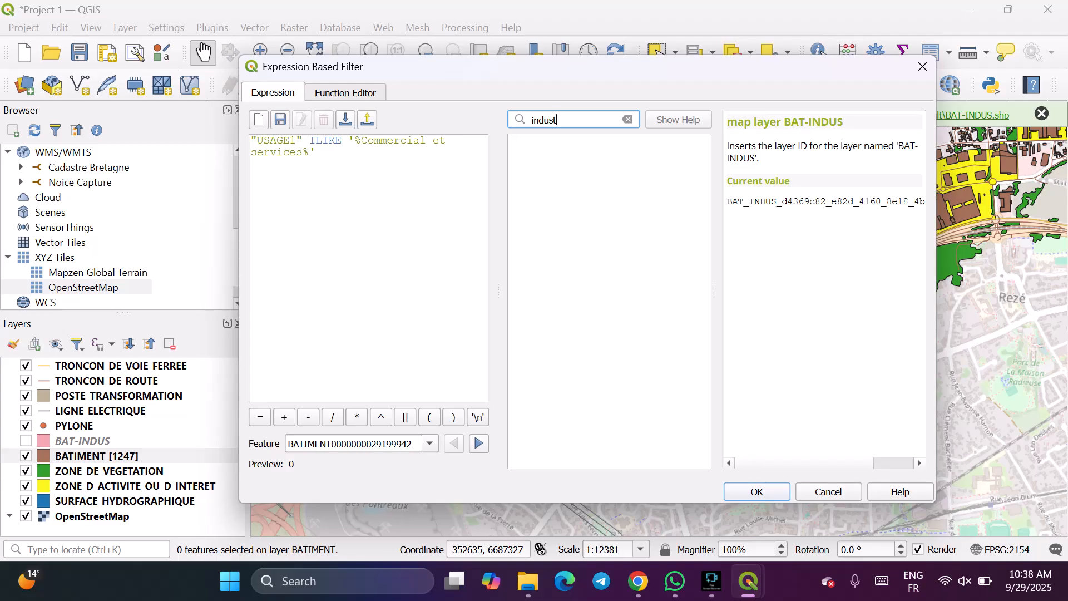
Search the expression builder's function list for "usage" in place of the previous search term.
key("BackSpace")
key("BackSpace")
key("BackSpace")
key("BackSpace")
key("BackSpace")
key("BackSpace")
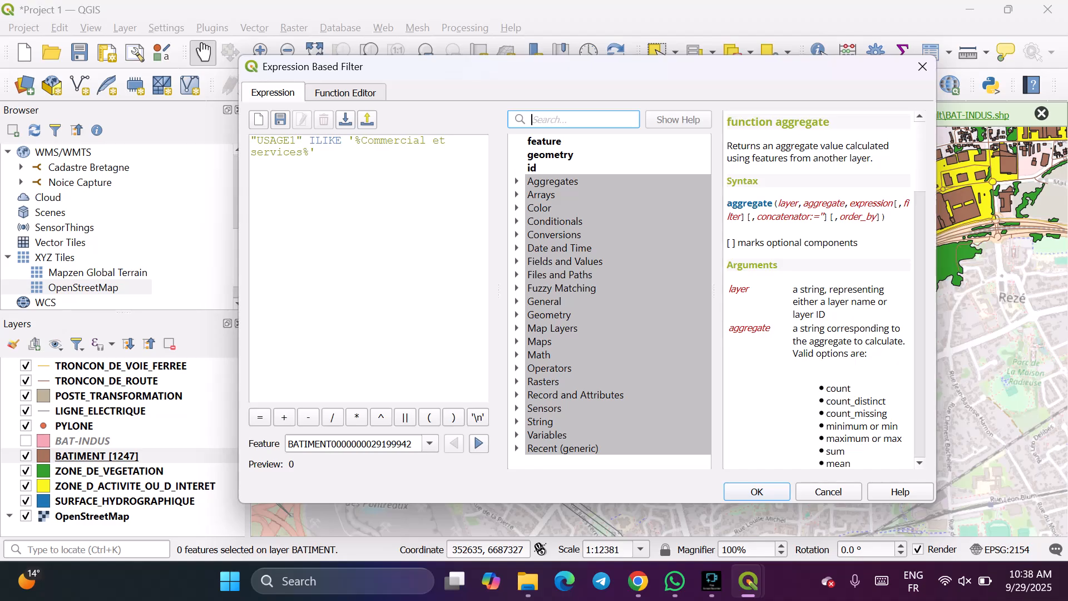
key("ctrl+Tab")
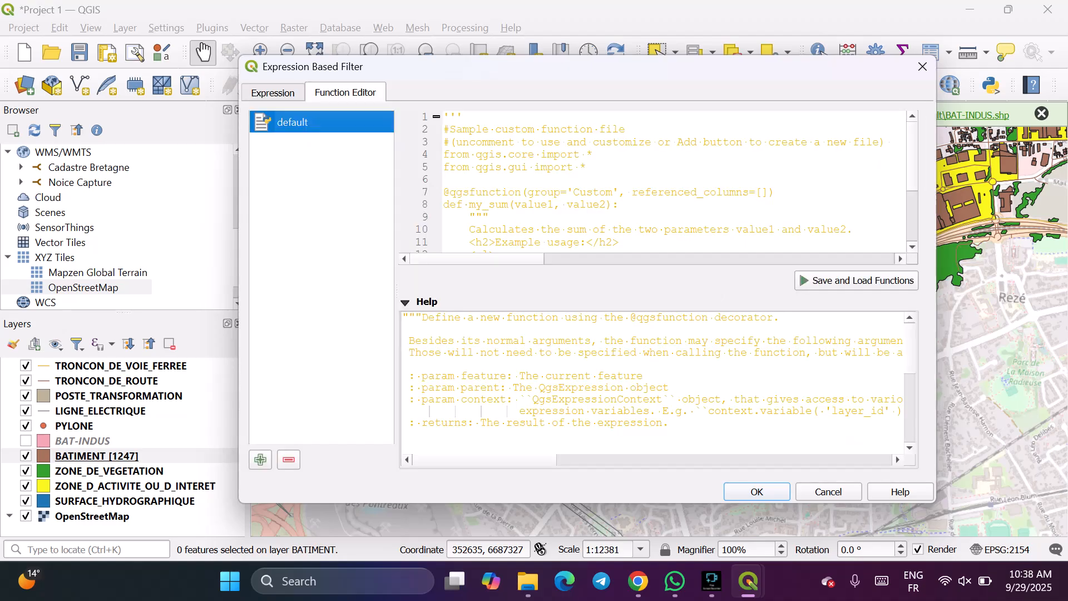
key("ctrl+Tab")
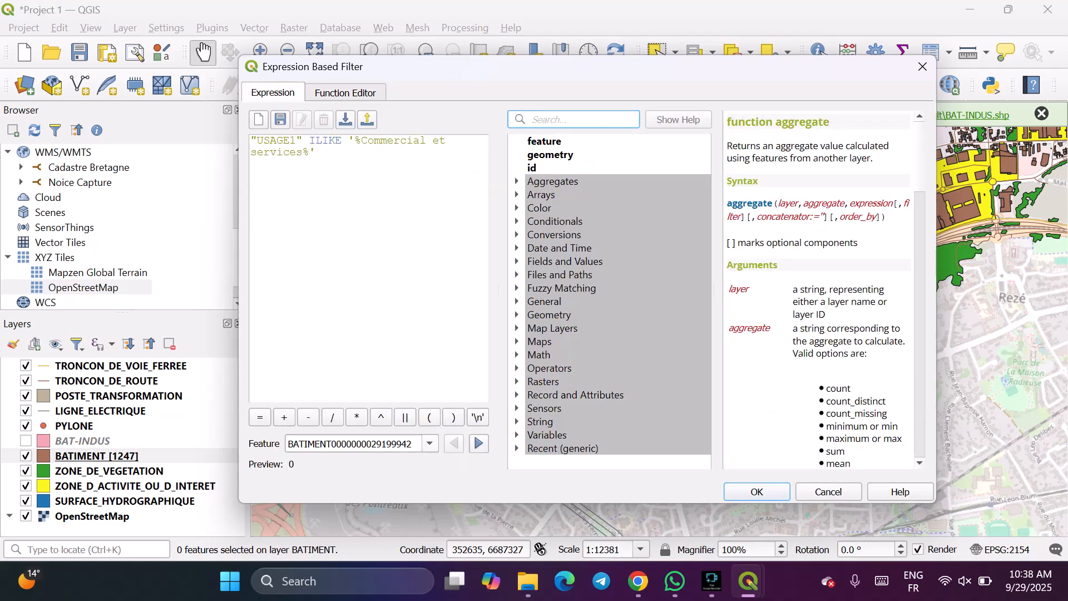
left_click(429, 444)
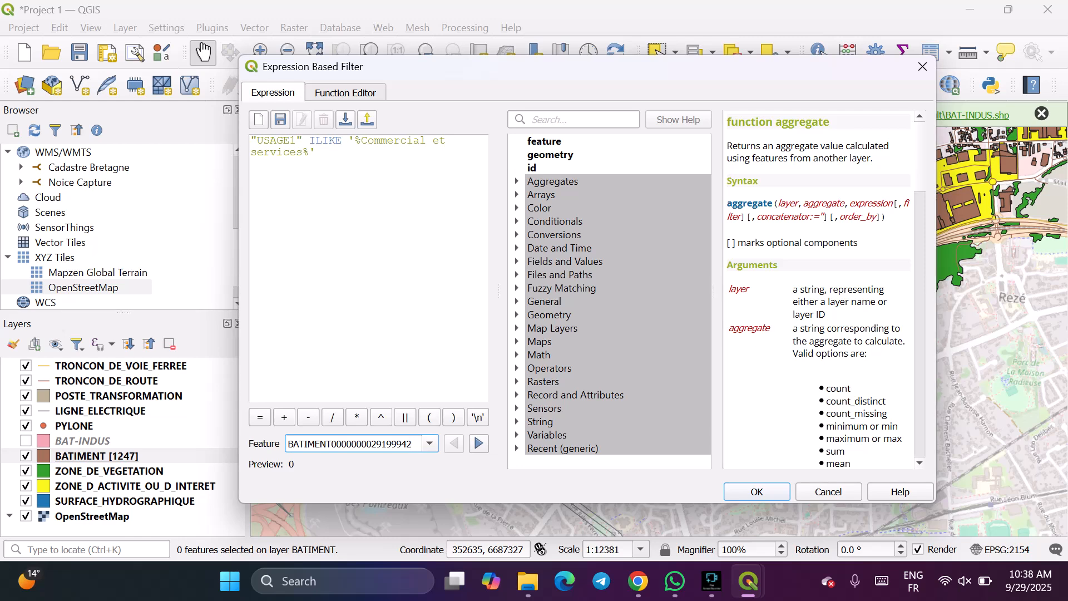
left_click(584, 119)
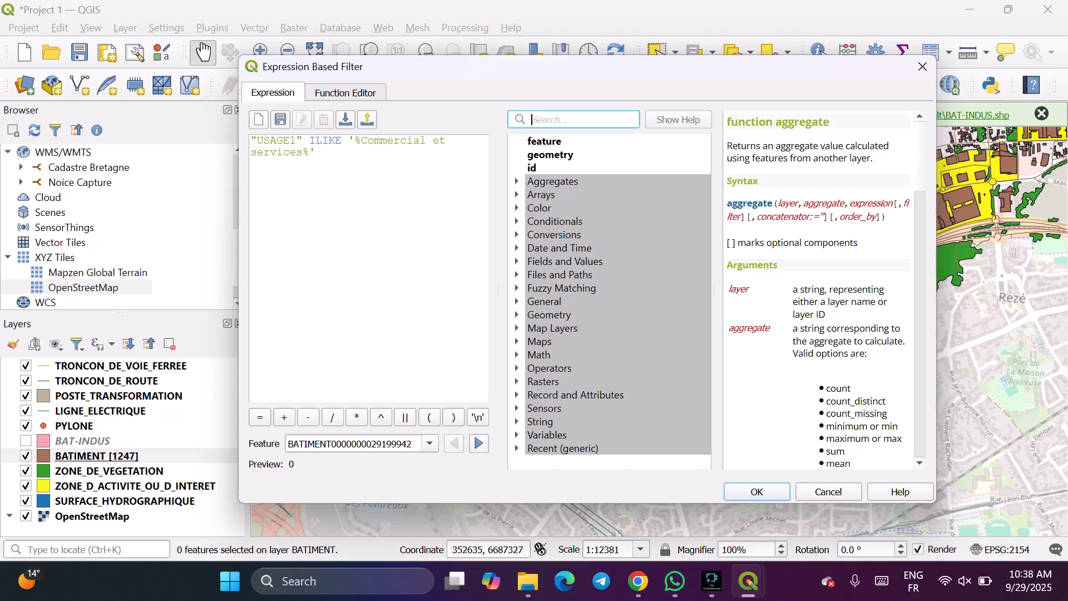
type("usage")
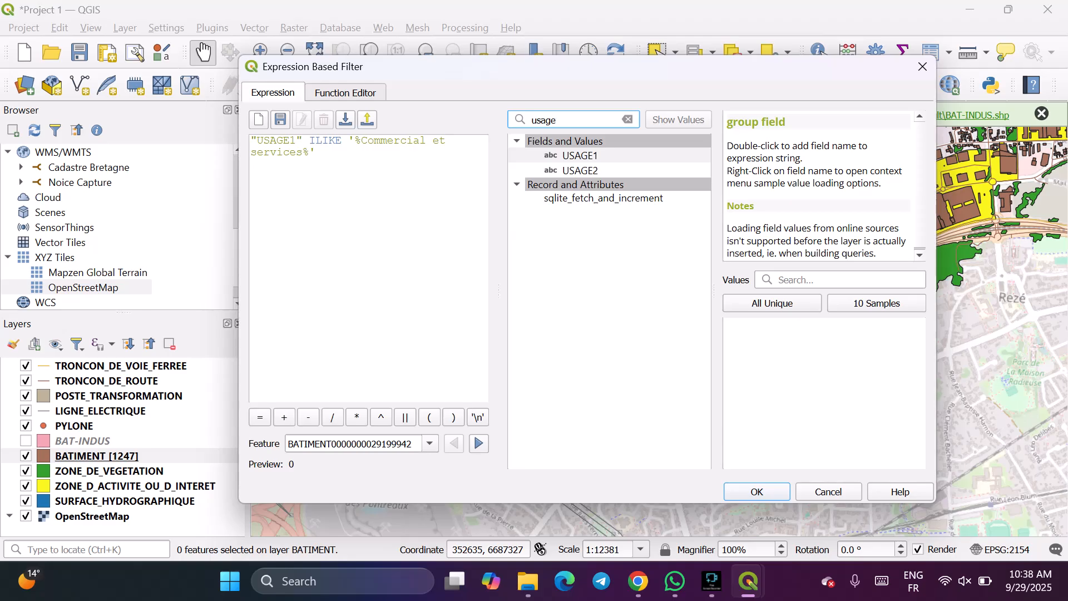
Append the condition "USAGE1" = 'Industriel' to the filter expression, picking the value from the field's unique values.
left_click(581, 156)
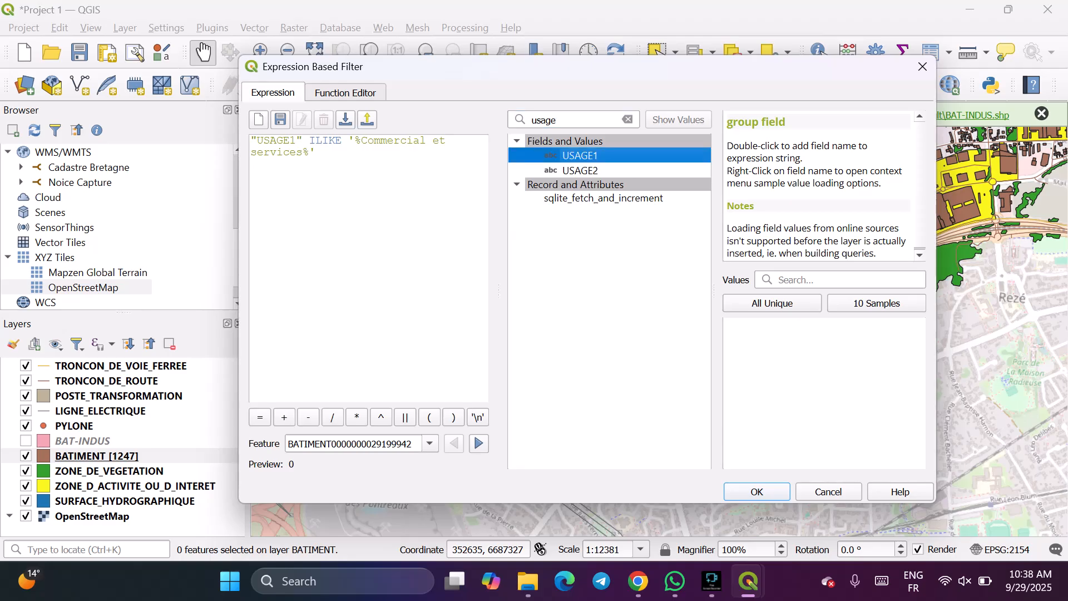
double_click(580, 156)
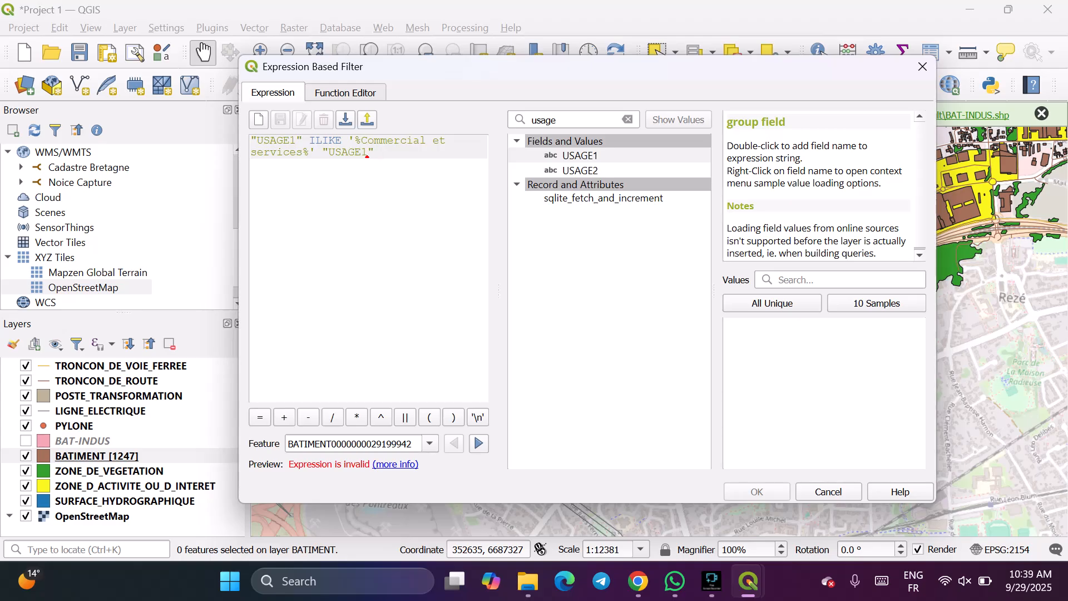
type("=")
left_click(773, 303)
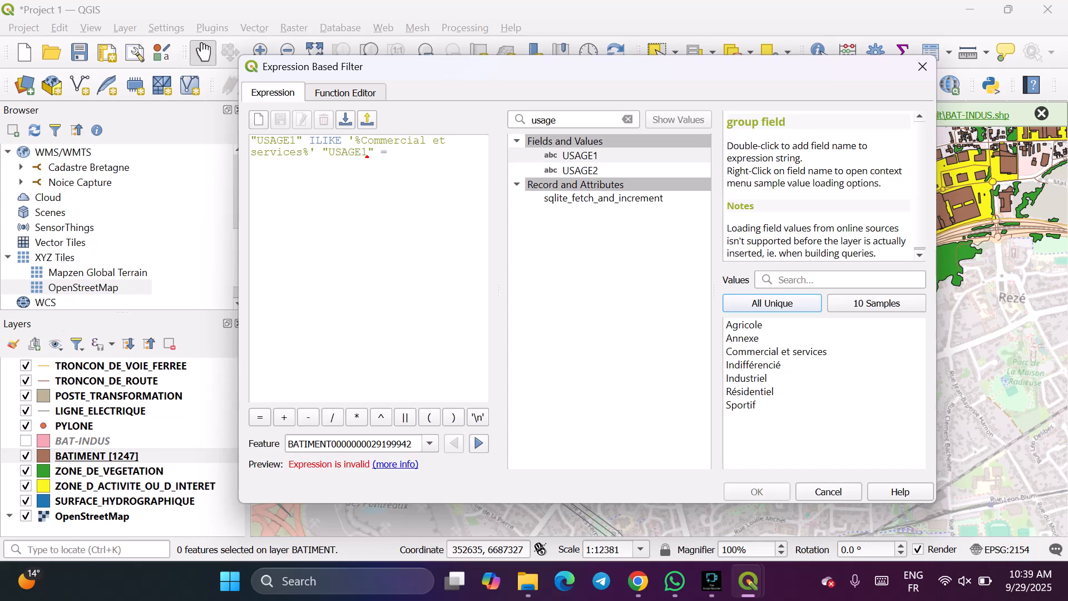
double_click(747, 378)
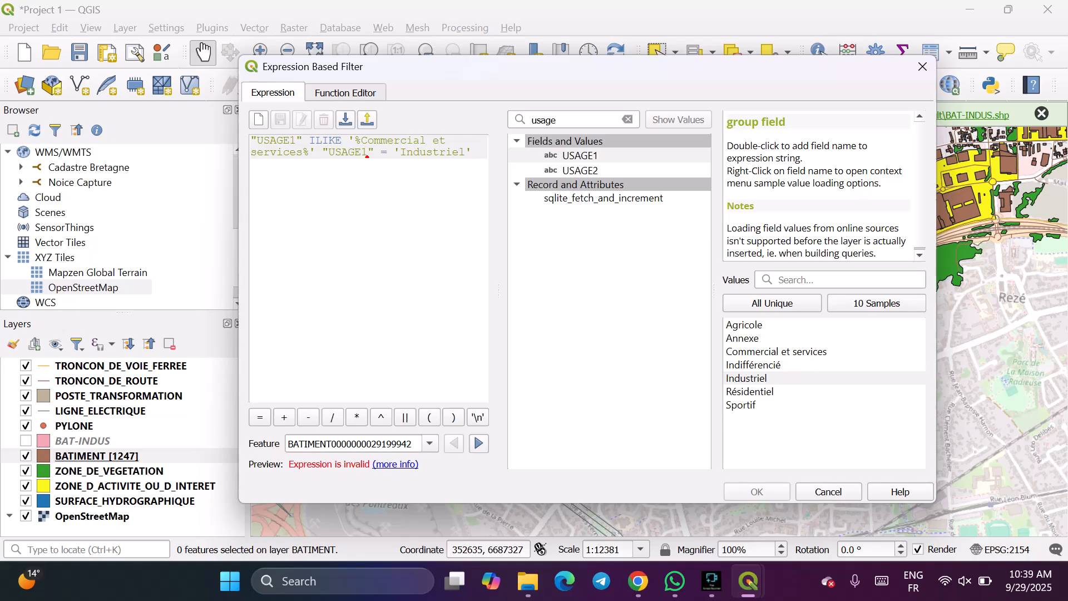
Extend the filter expression with and "USAGE2" = 'Commercial et services', picking the value from the field's unique values.
type("and")
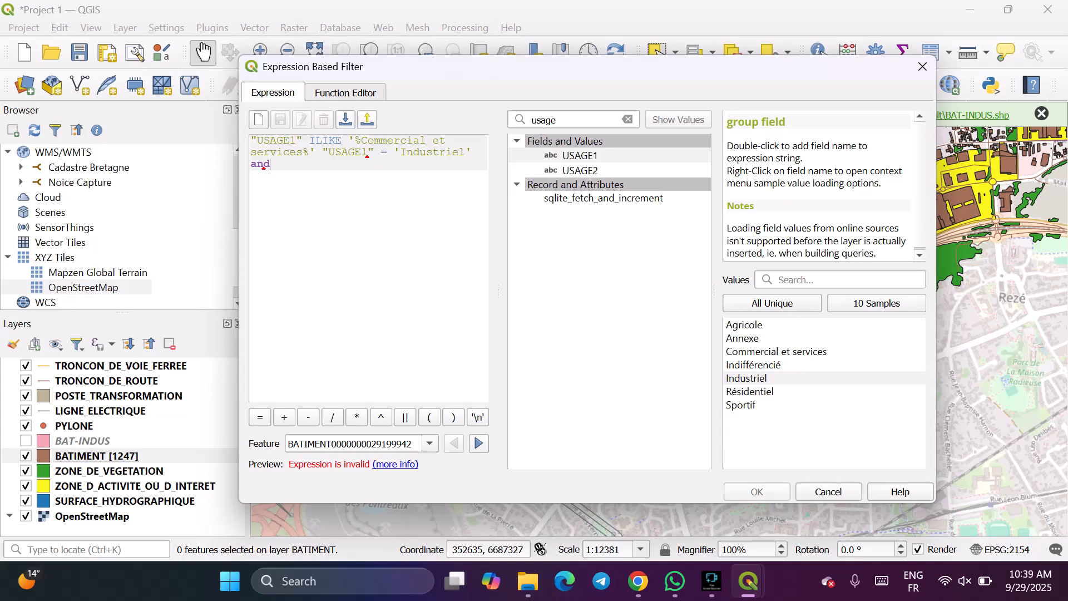
double_click(580, 171)
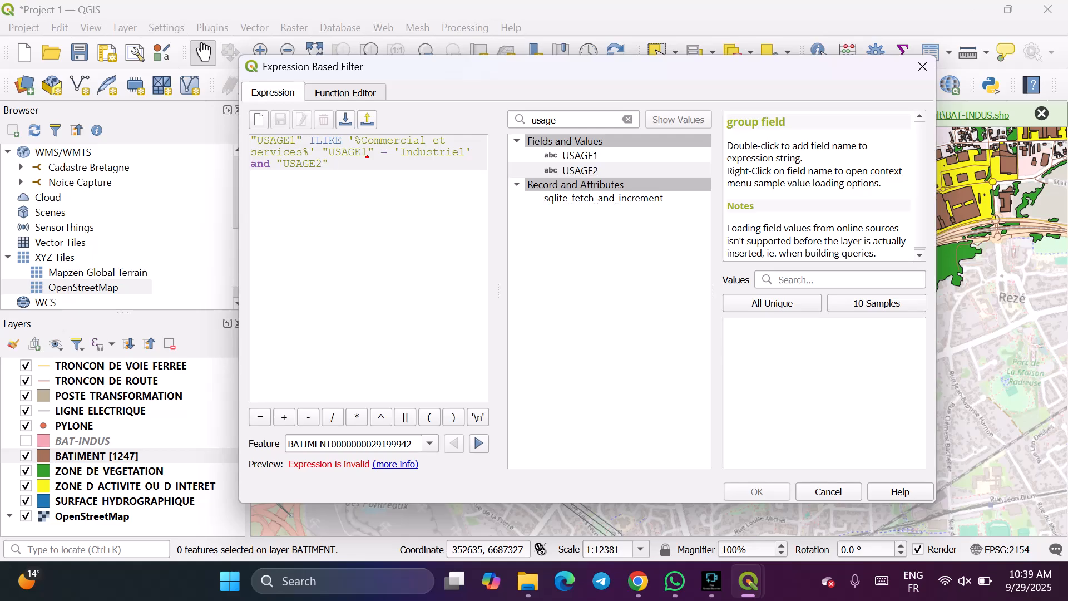
type("=")
left_click(772, 303)
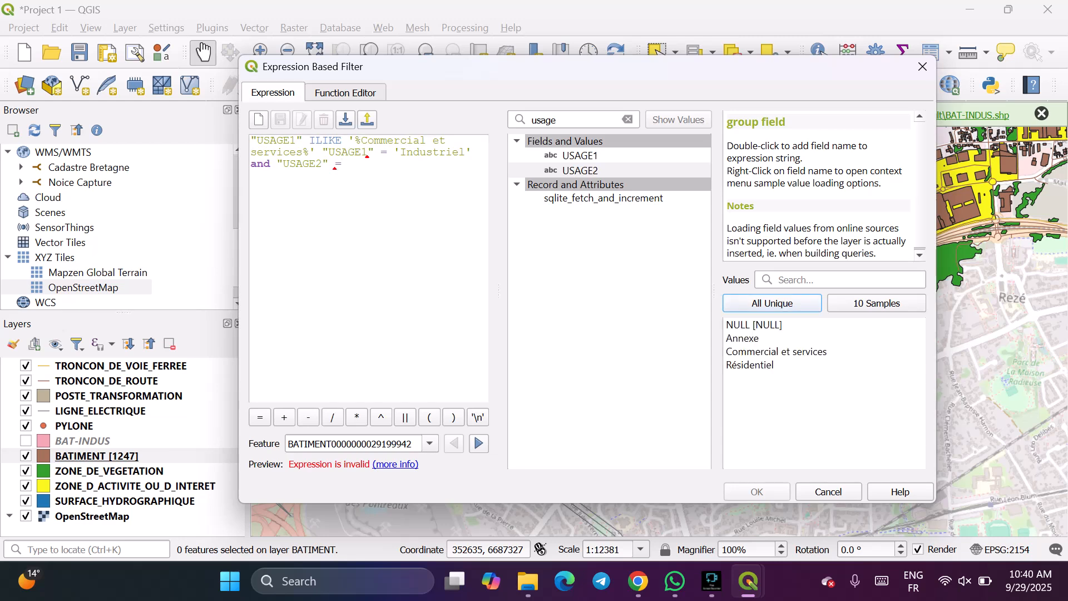
double_click(777, 351)
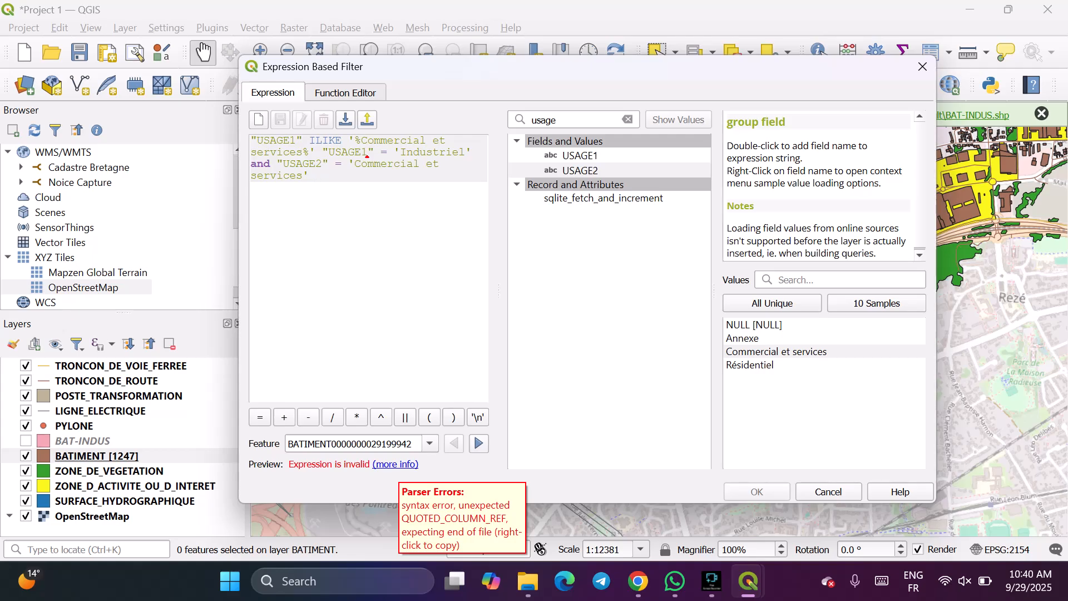
key("XF86MonBrightnessUp")
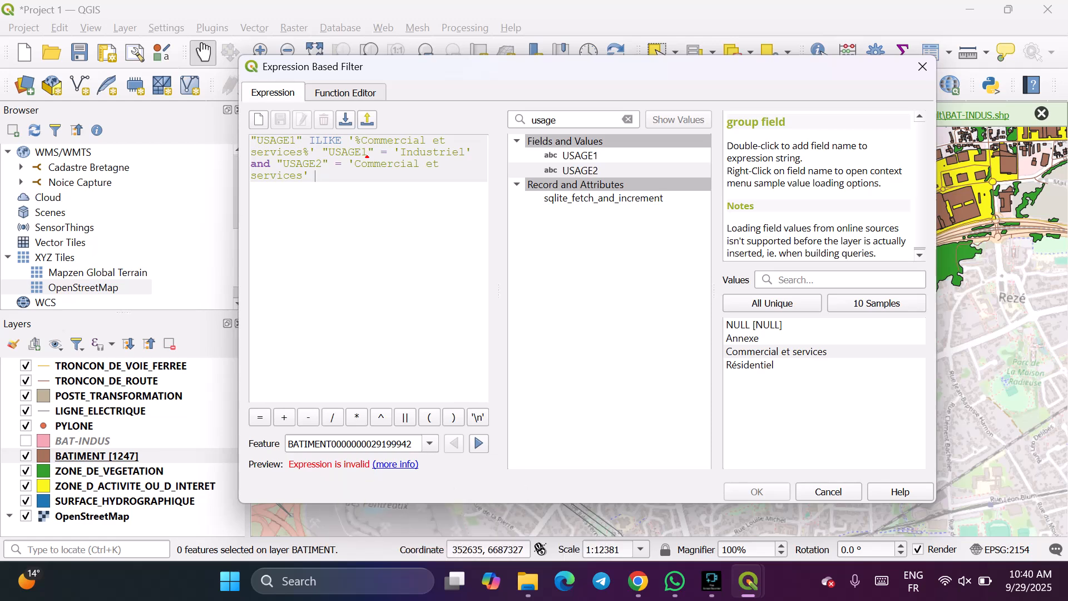
Remove the appended "USAGE1" = 'Industriel' condition from the middle of the filter expression.
mouse_move(367, 152)
key("shift+Left")
key("shift+Left")
key("shift+Left")
key("shift+Left")
key("shift+Left")
key("shift+Left")
key("shift+Left")
key("shift+Left")
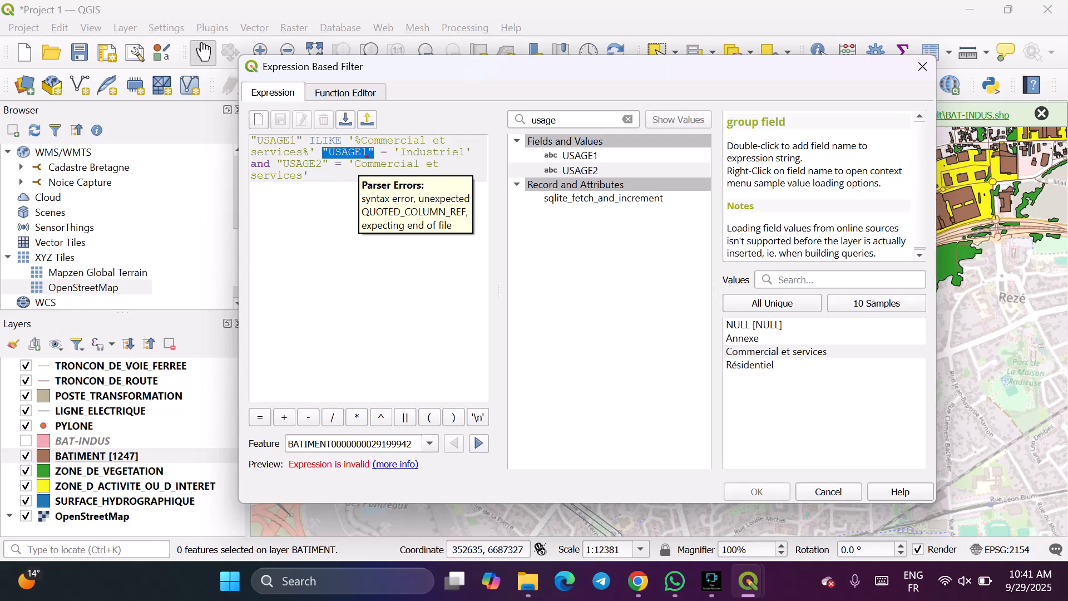
type("<<")
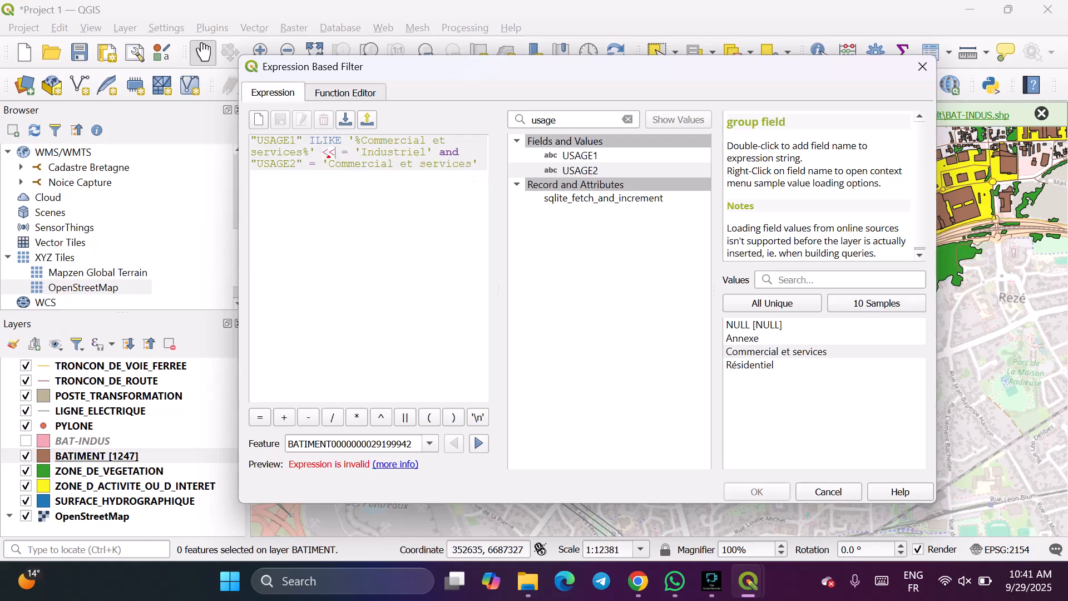
key("BackSpace")
left_click_drag(315, 152, 426, 152)
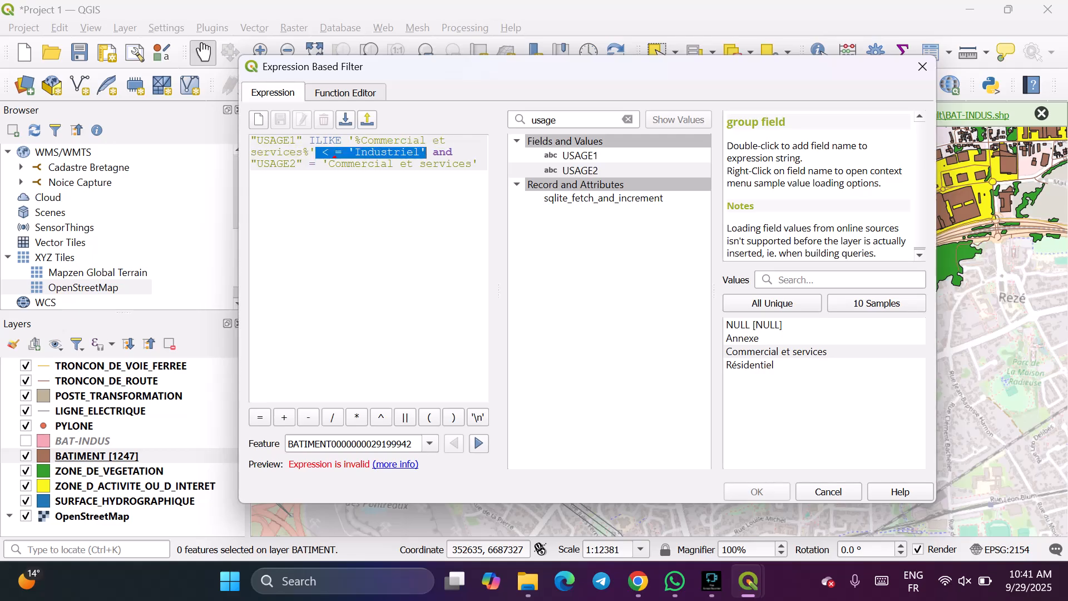
key("BackSpace")
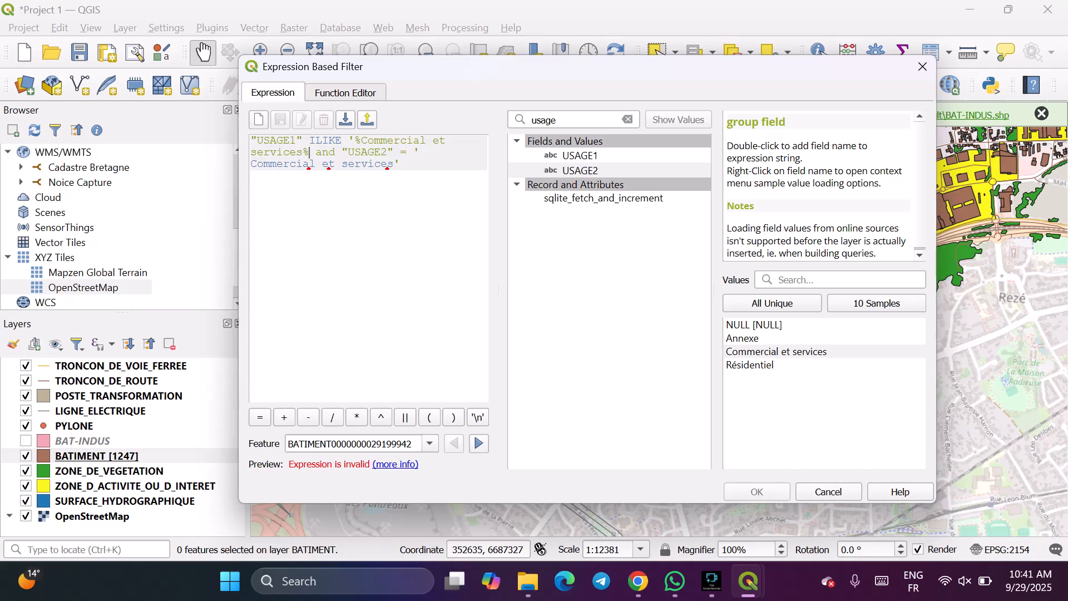
Replace the USAGE1 ILIKE value with 'Industriel' and apply the combined USAGE1 and USAGE2 filter to the BATIMENT table.
left_click(580, 156)
left_click(772, 303)
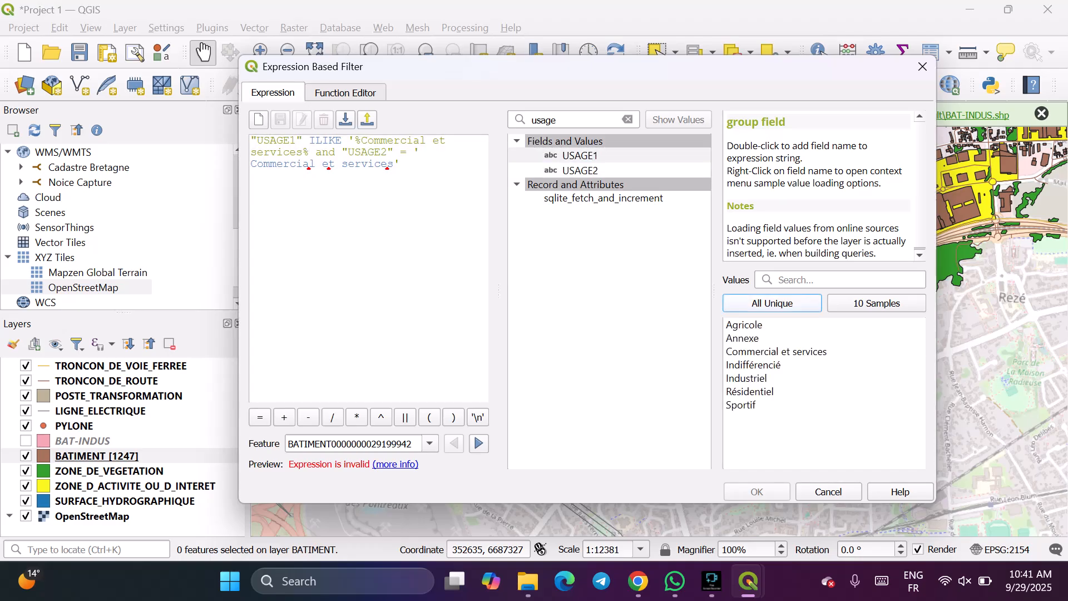
left_click_drag(349, 141, 308, 151)
key("BackSpace")
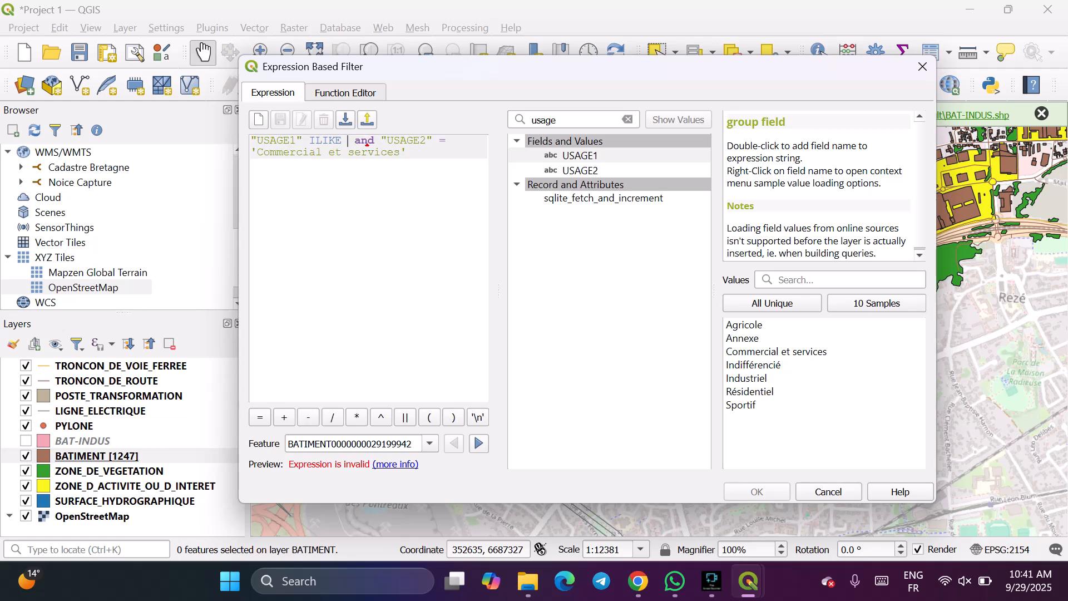
double_click(746, 377)
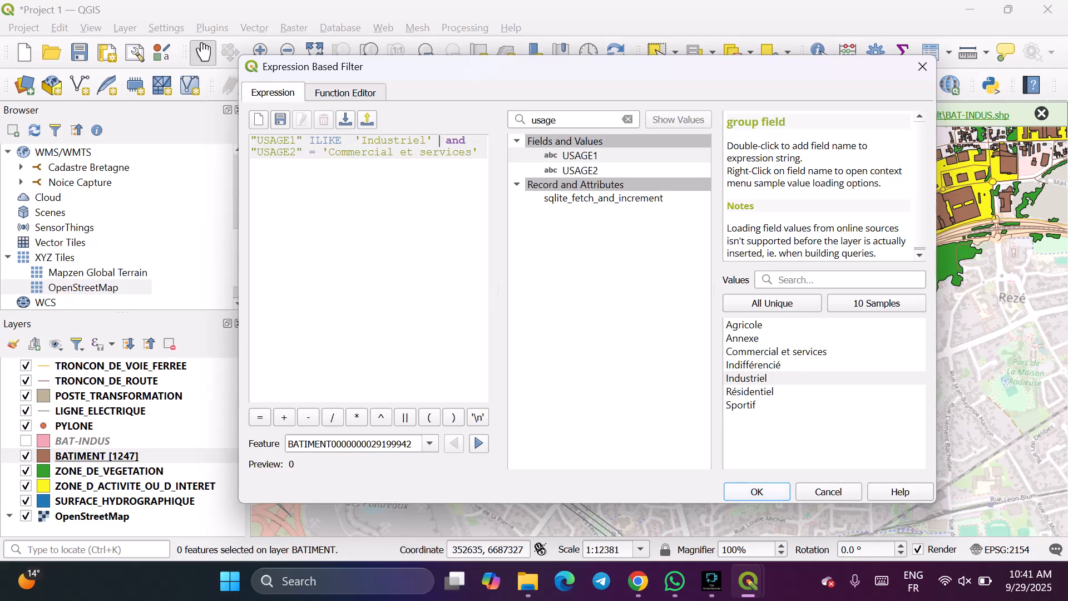
left_click(757, 492)
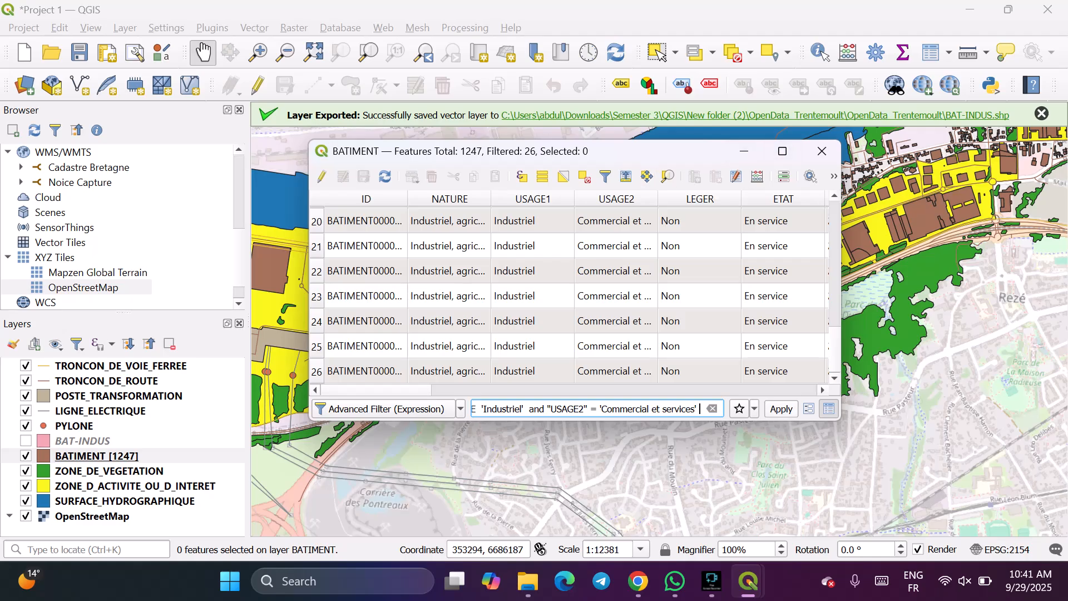
Close the BATIMENT attribute table.
scroll(836, 443, "down", 1)
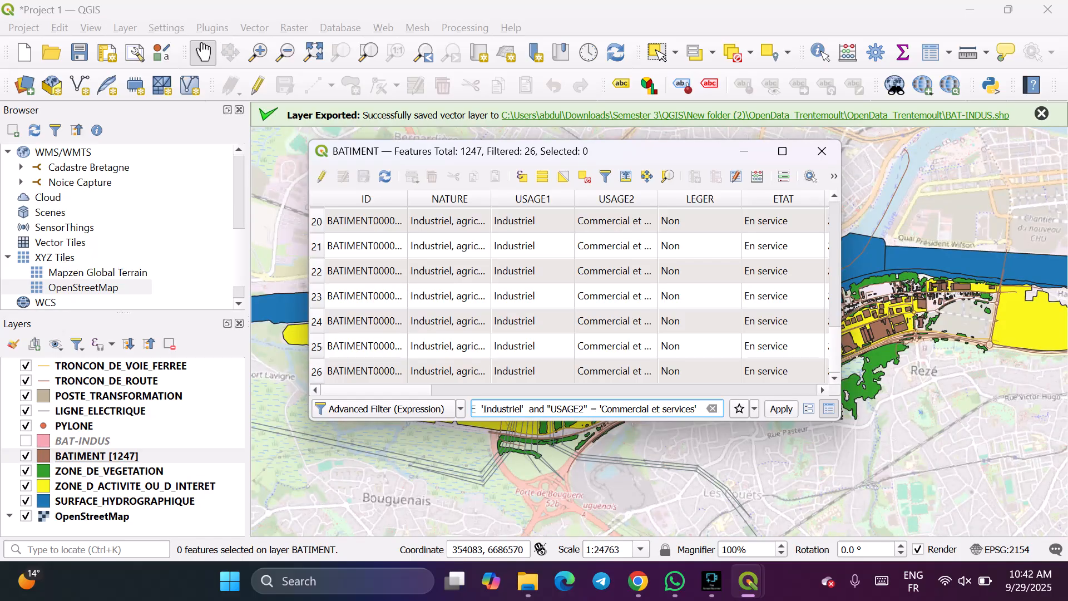
scroll(835, 401, "up", 1)
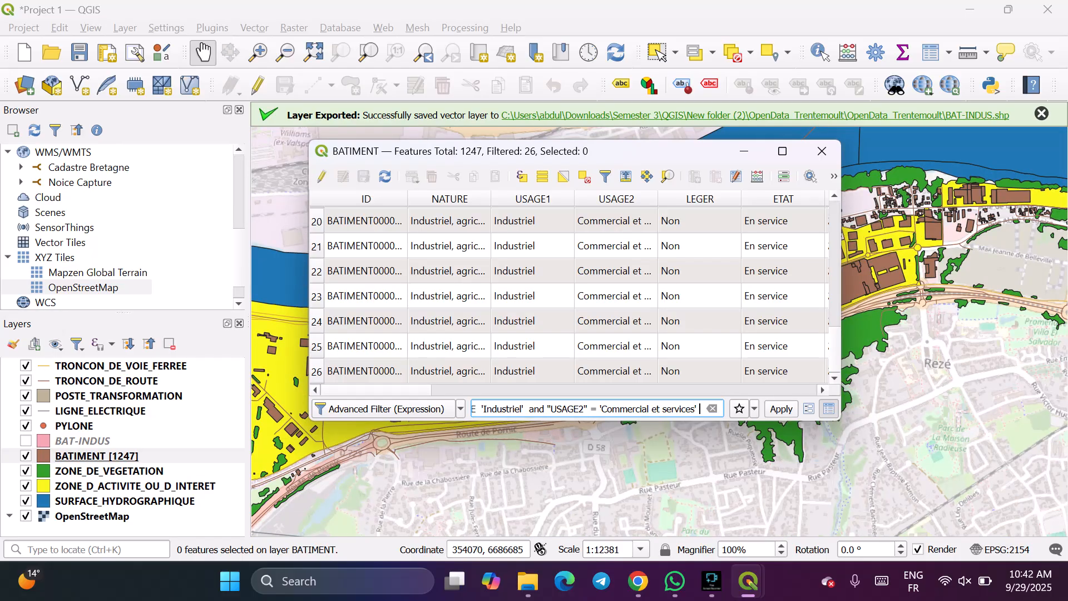
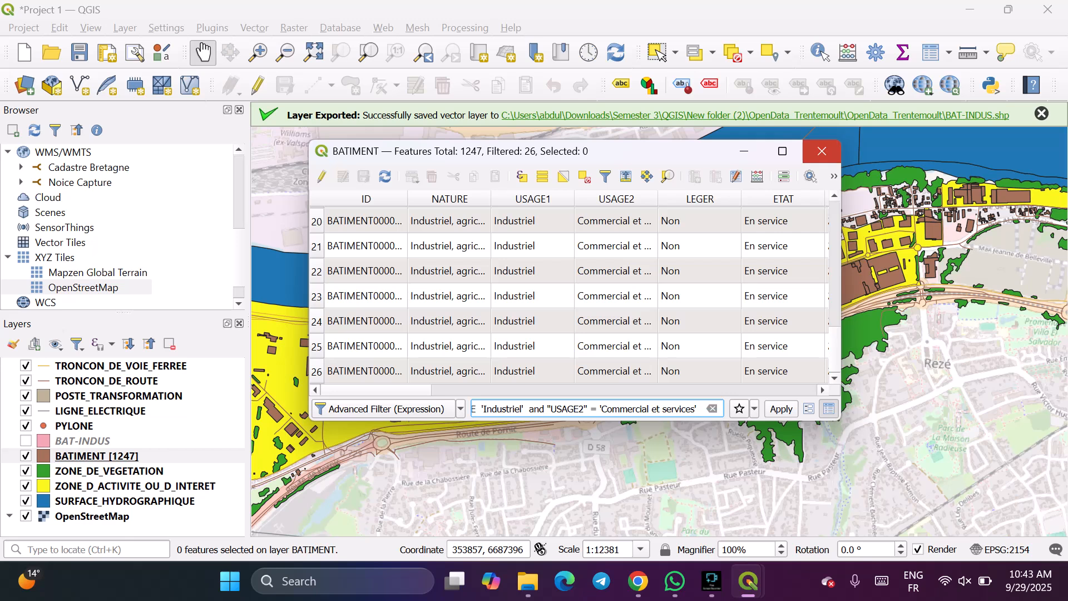
left_click(822, 151)
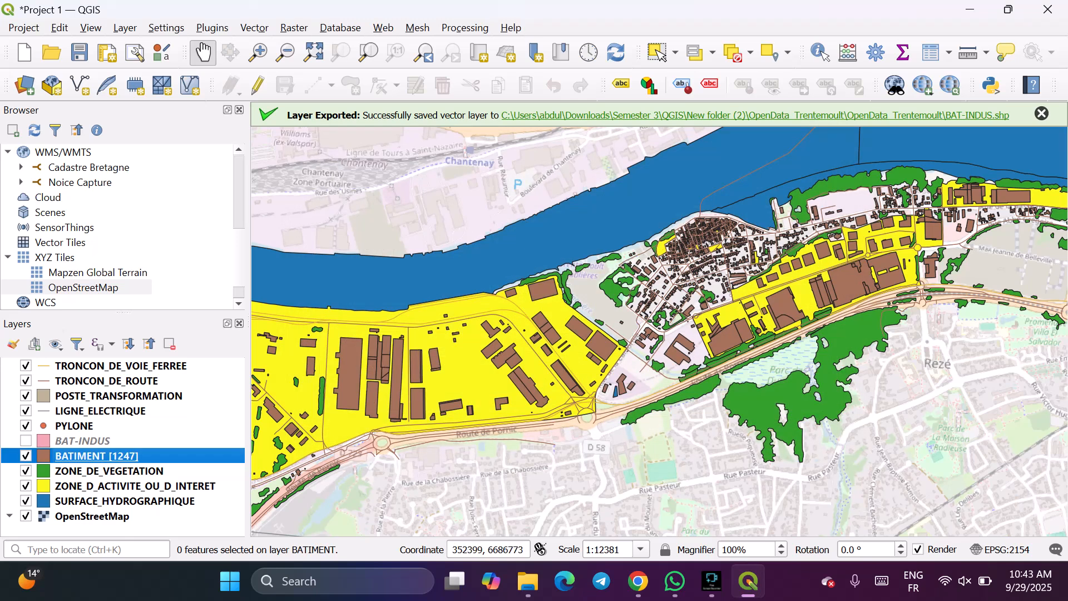
Open the TRONCON_DE_ROUTE layer's symbology settings and look through the available line styles.
scroll(528, 341, "down", 1)
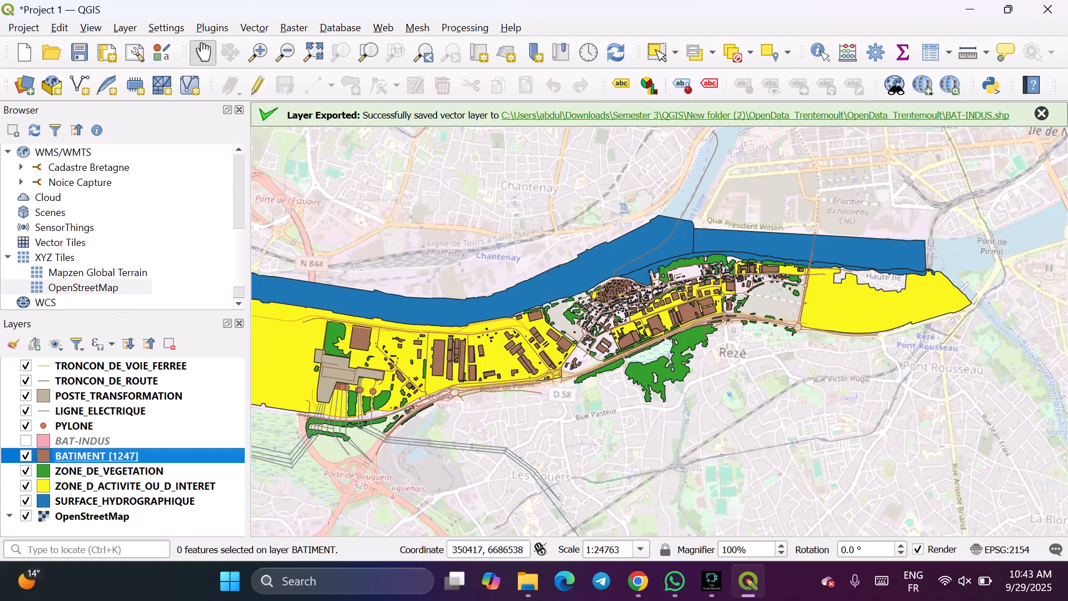
scroll(453, 383, "up", 2)
scroll(452, 383, "down", 1)
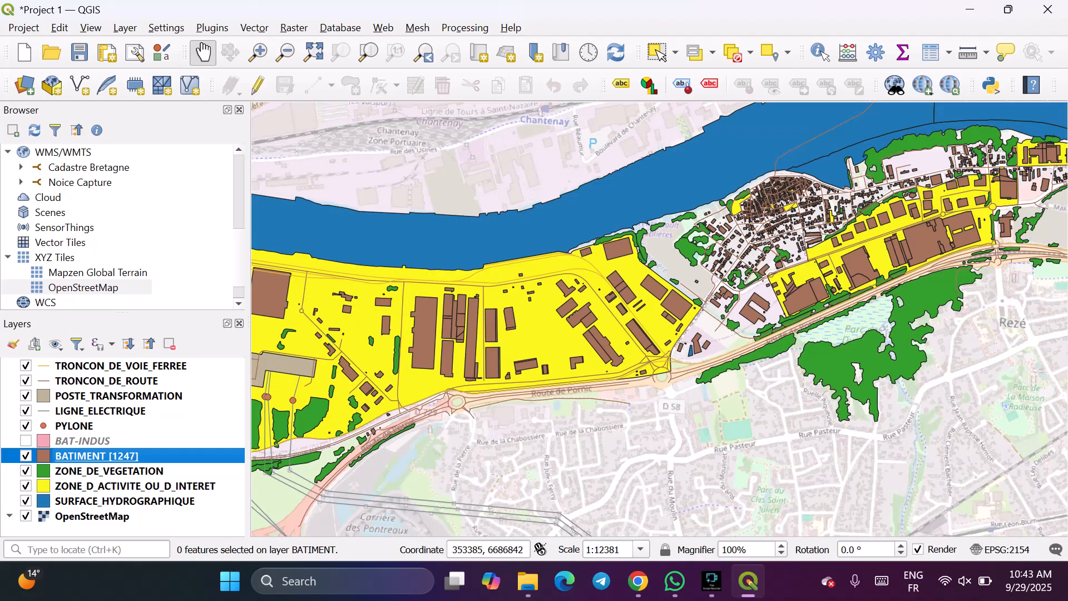
scroll(680, 368, "up", 1)
scroll(680, 368, "up", 2)
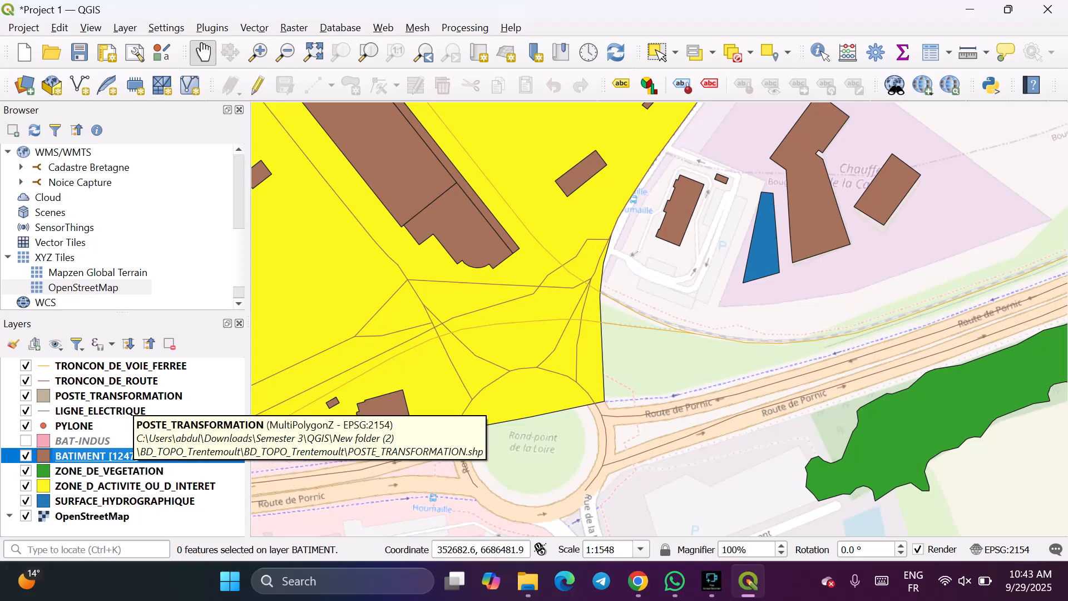
left_click(111, 396)
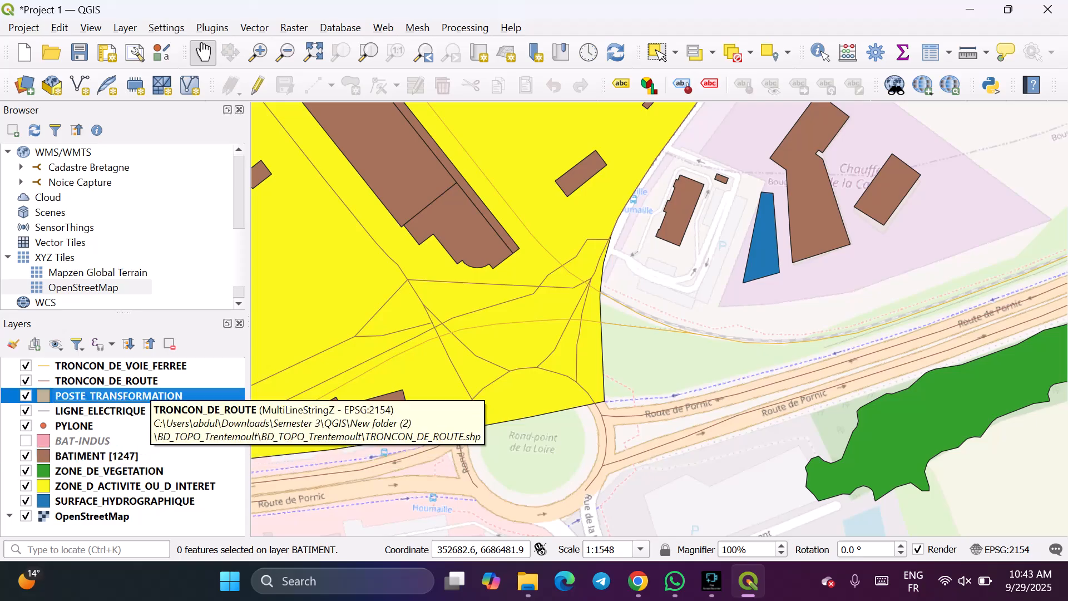
left_click(146, 383)
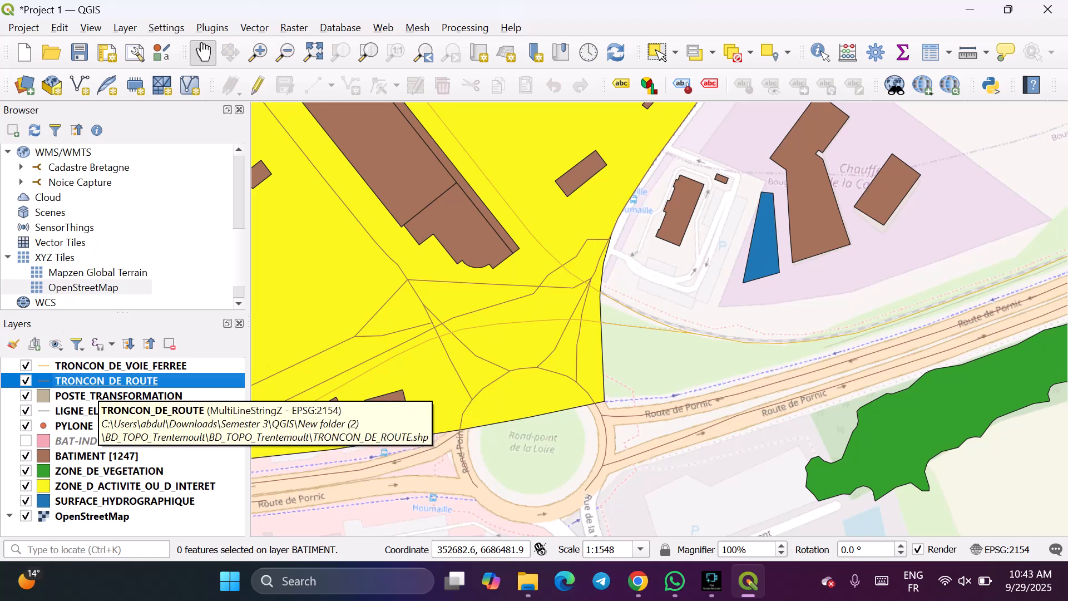
double_click(106, 381)
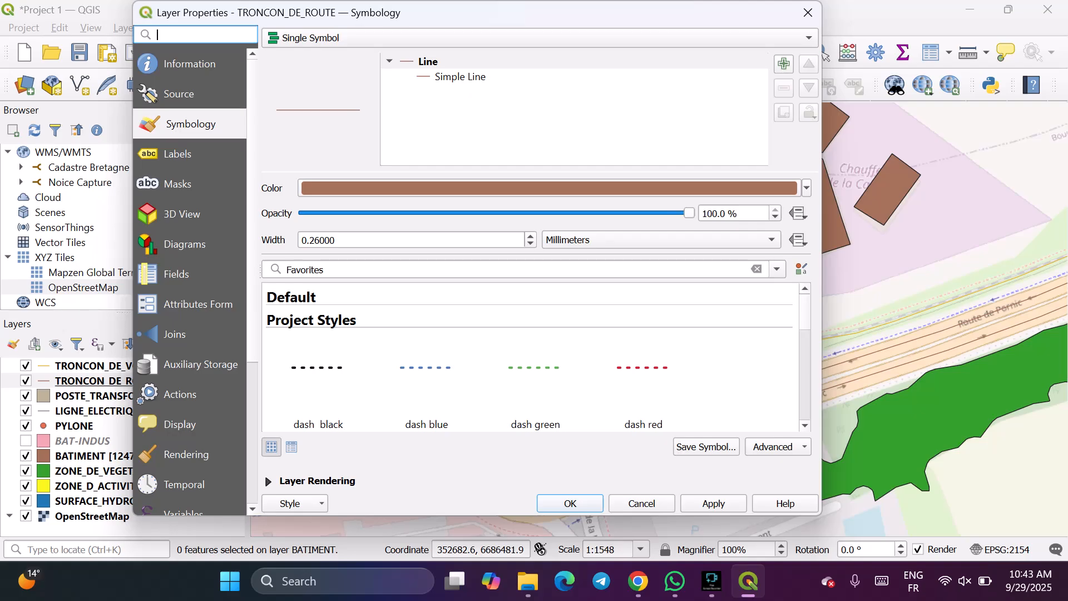
scroll(533, 356, "down", 3)
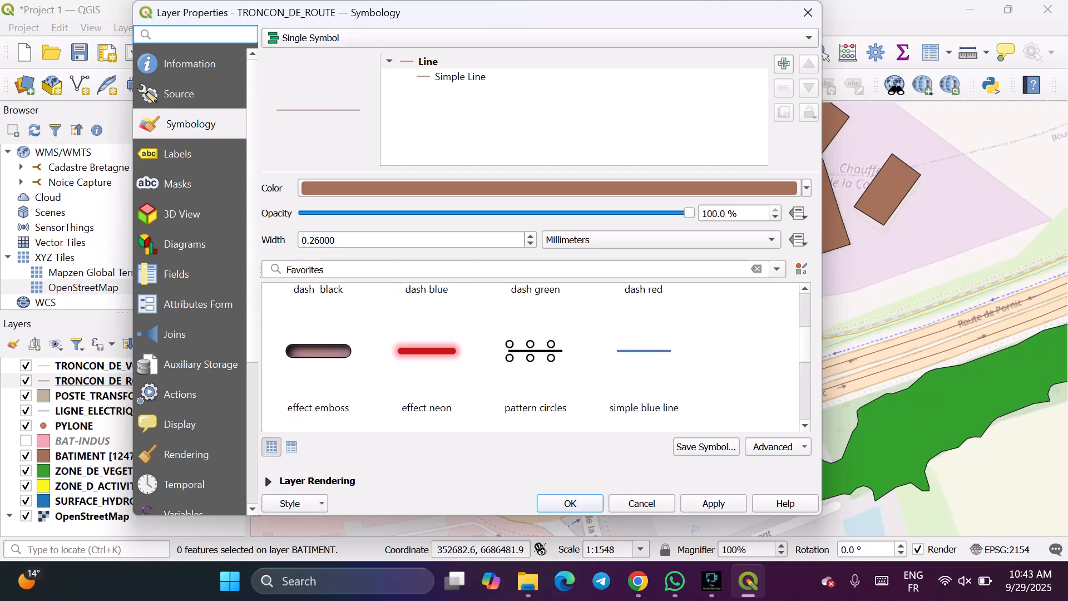
scroll(534, 356, "up", 3)
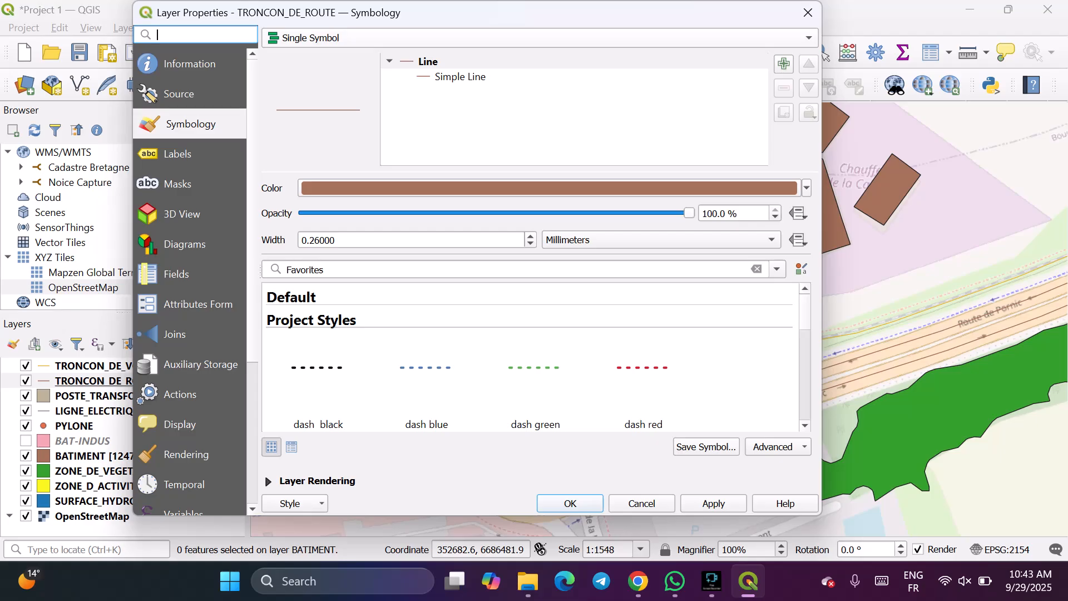
left_click(540, 38)
left_click(539, 38)
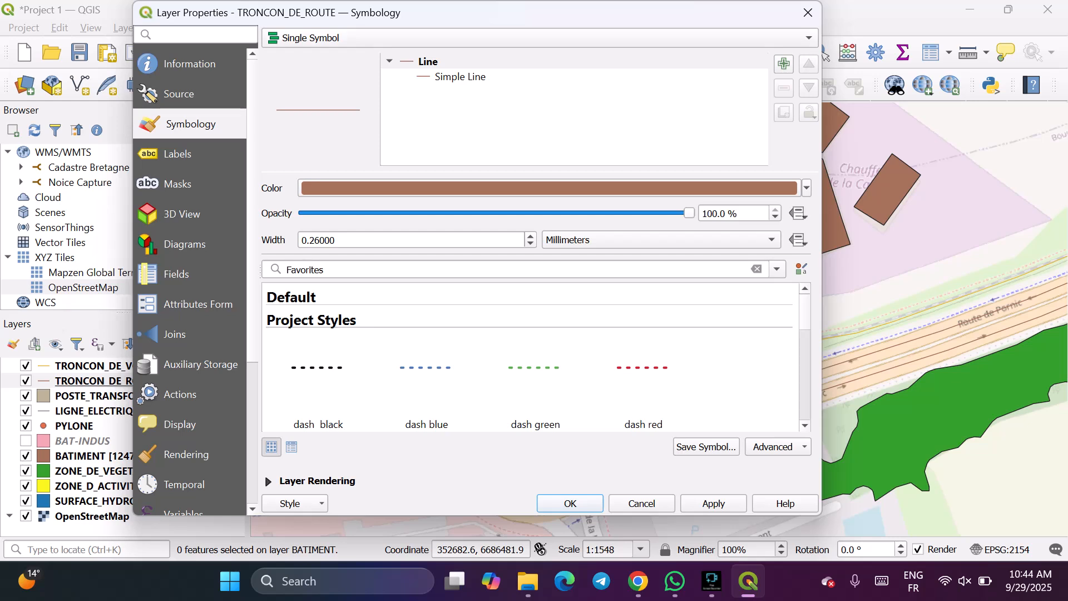
Try enabling the road line as a masked symbol layer, and close the TRONCON_DE_ROUTE layer properties.
left_click(180, 184)
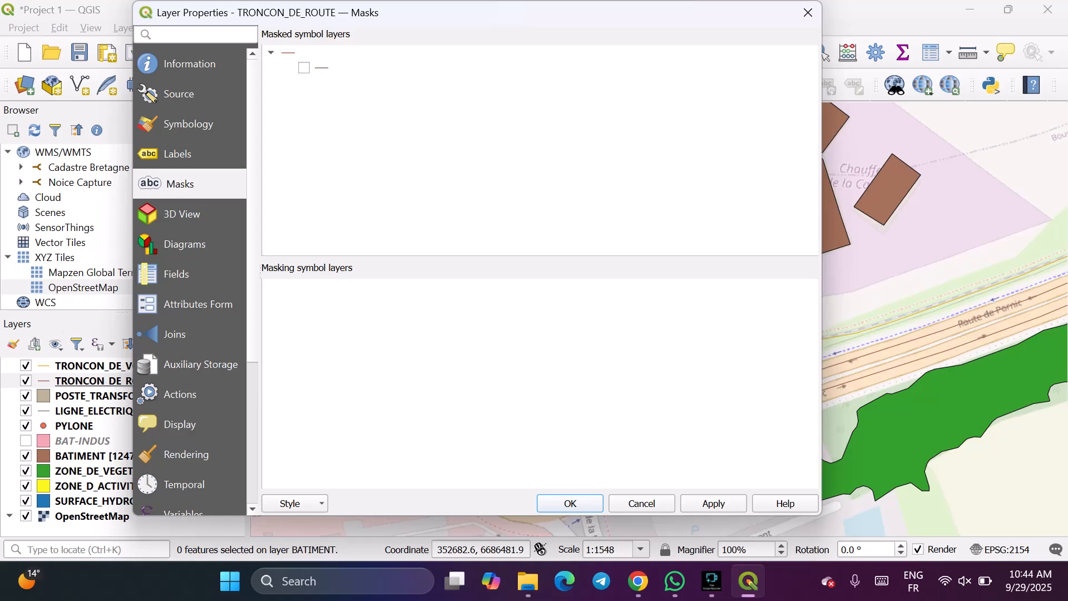
left_click(288, 53)
left_click(272, 53)
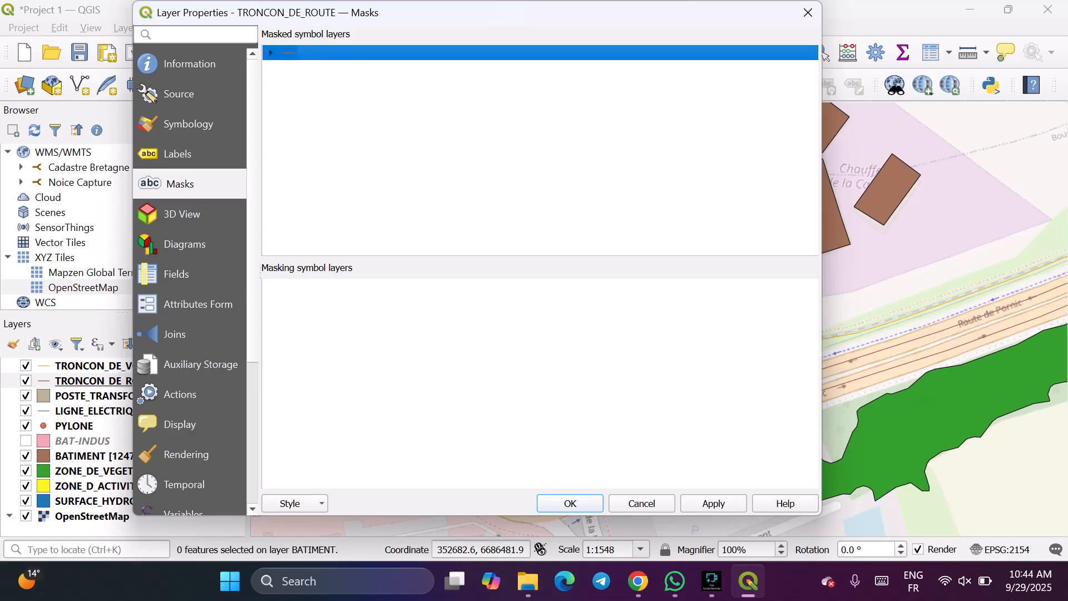
left_click(271, 53)
left_click(304, 68)
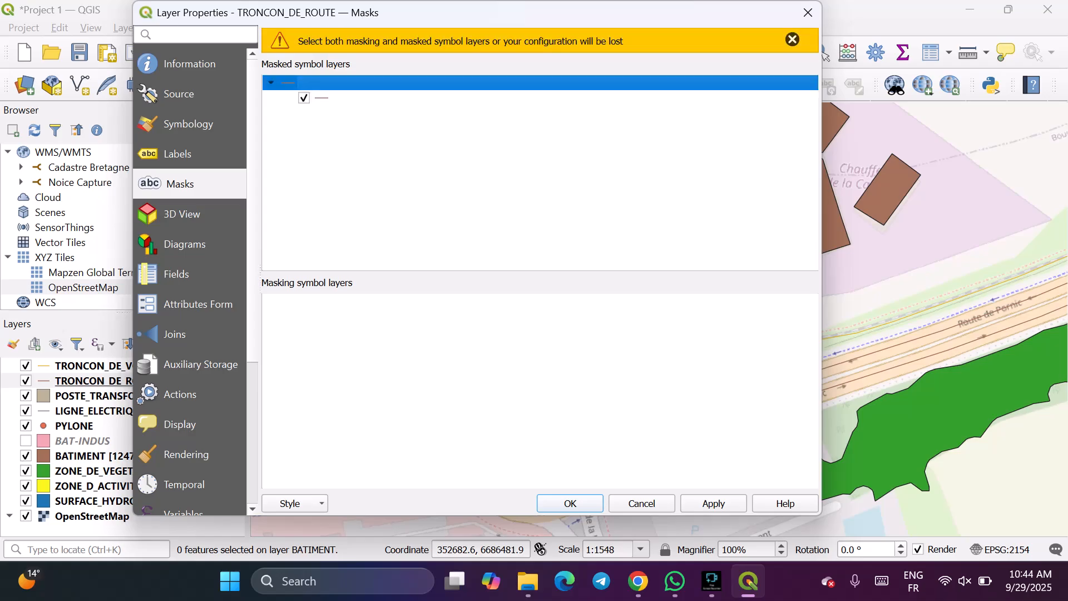
left_click(304, 98)
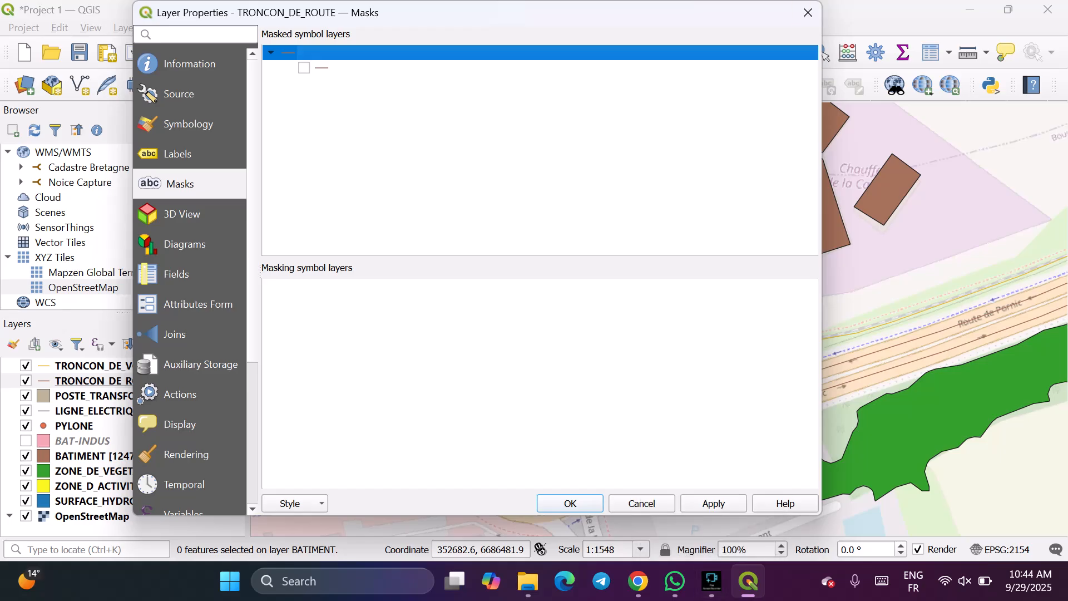
left_click(809, 12)
left_click(712, 582)
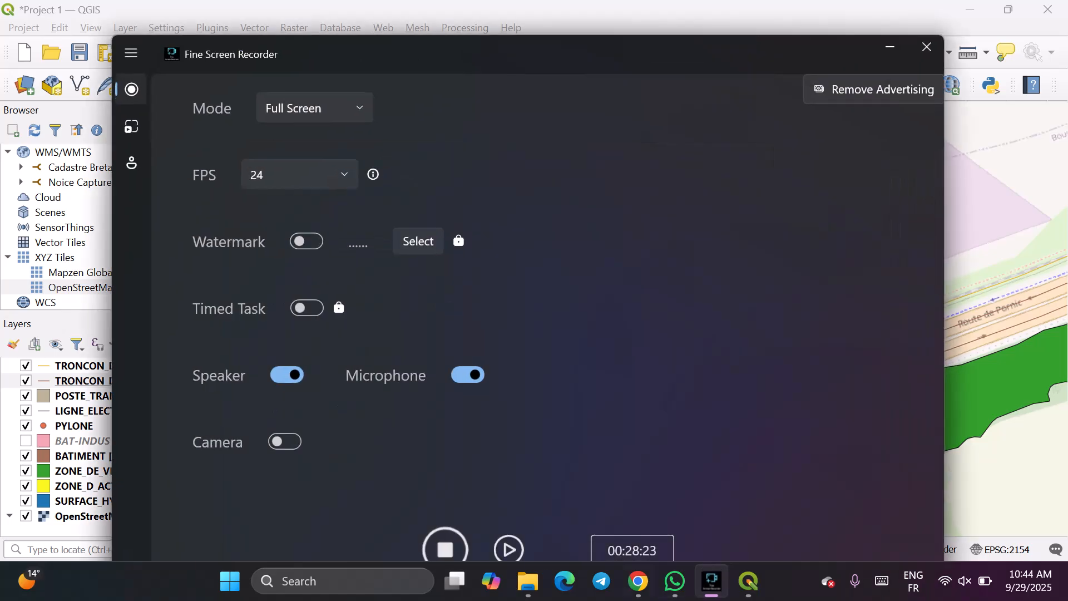
left_click(508, 550)
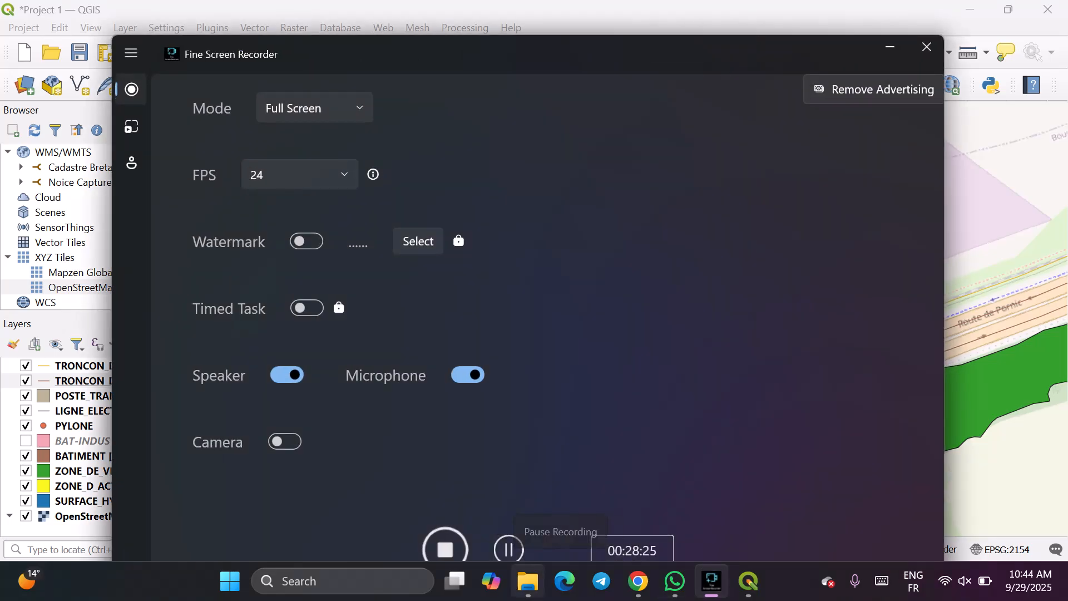
left_click(527, 582)
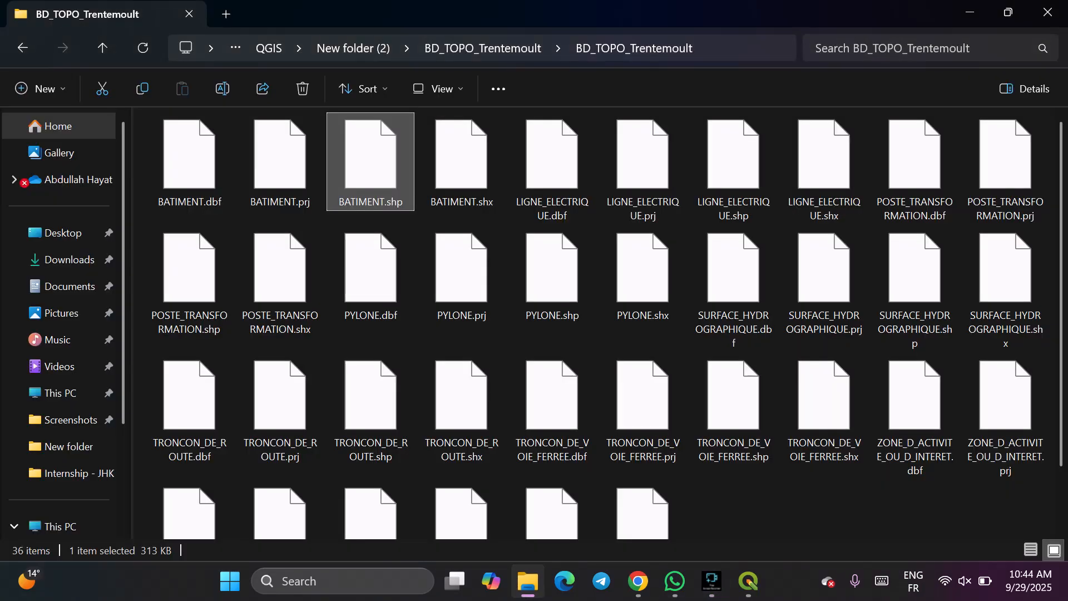
left_click(528, 582)
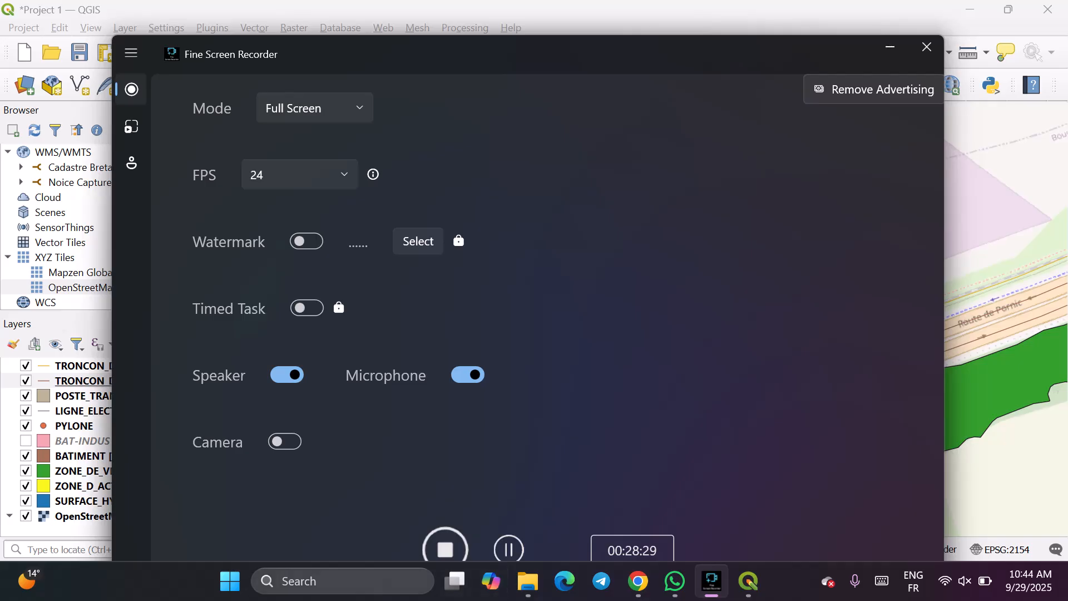
Switch to File Explorer and open the 2025-09-25 folder inside Videos.
left_click(970, 10)
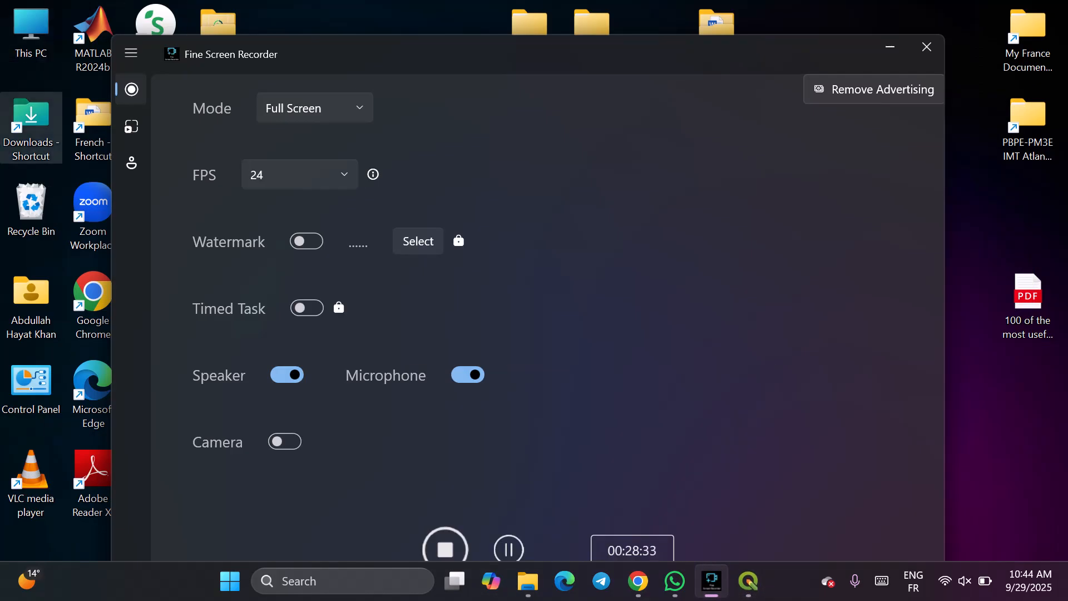
double_click(31, 31)
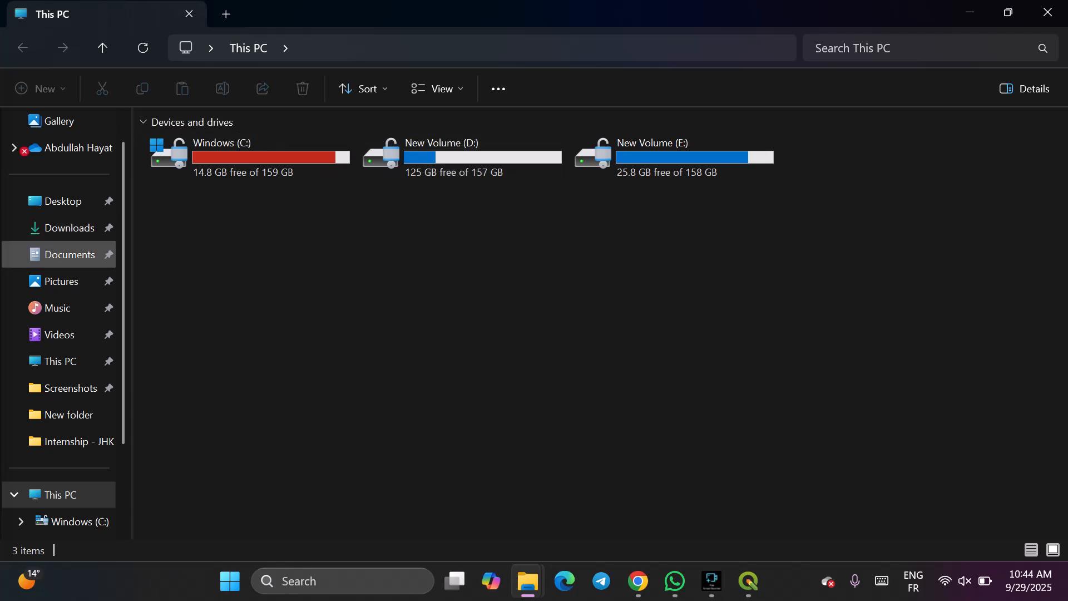
left_click(60, 335)
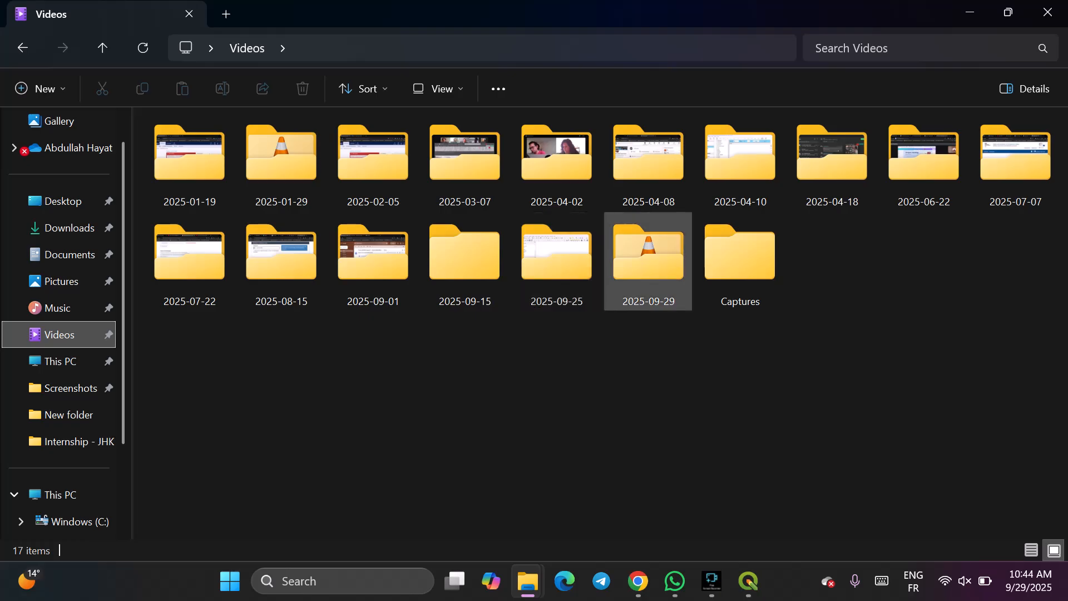
left_click(556, 259)
key("Return")
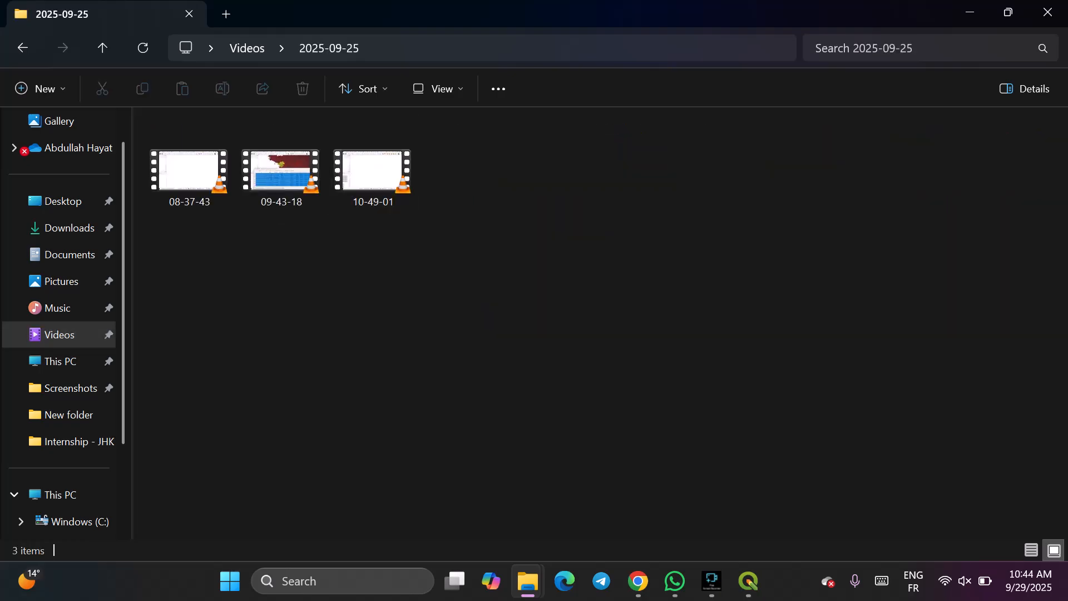
left_click(373, 171)
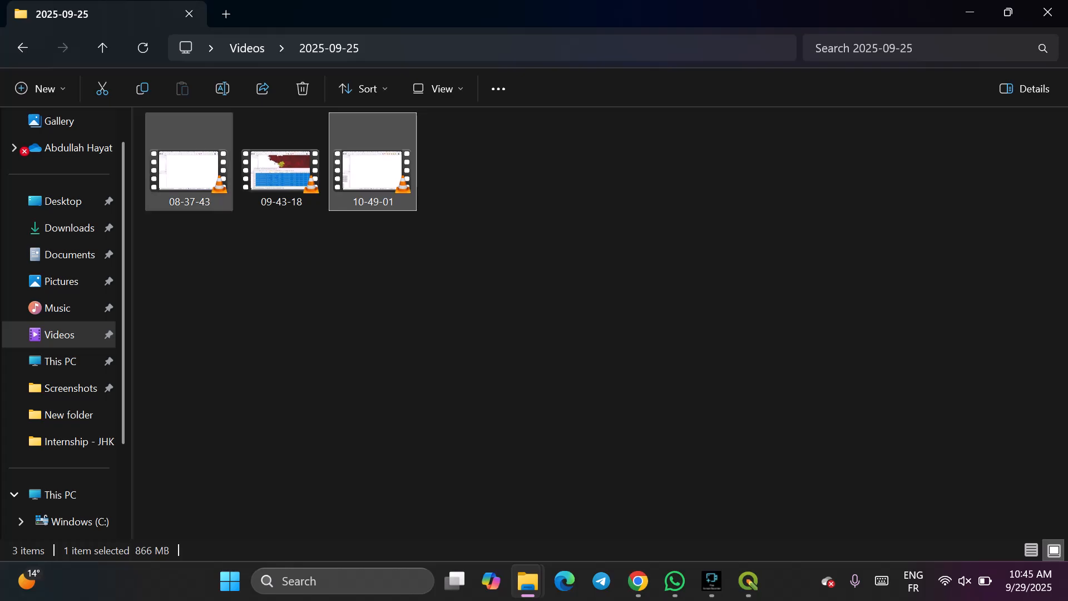
key("Left")
key("Left")
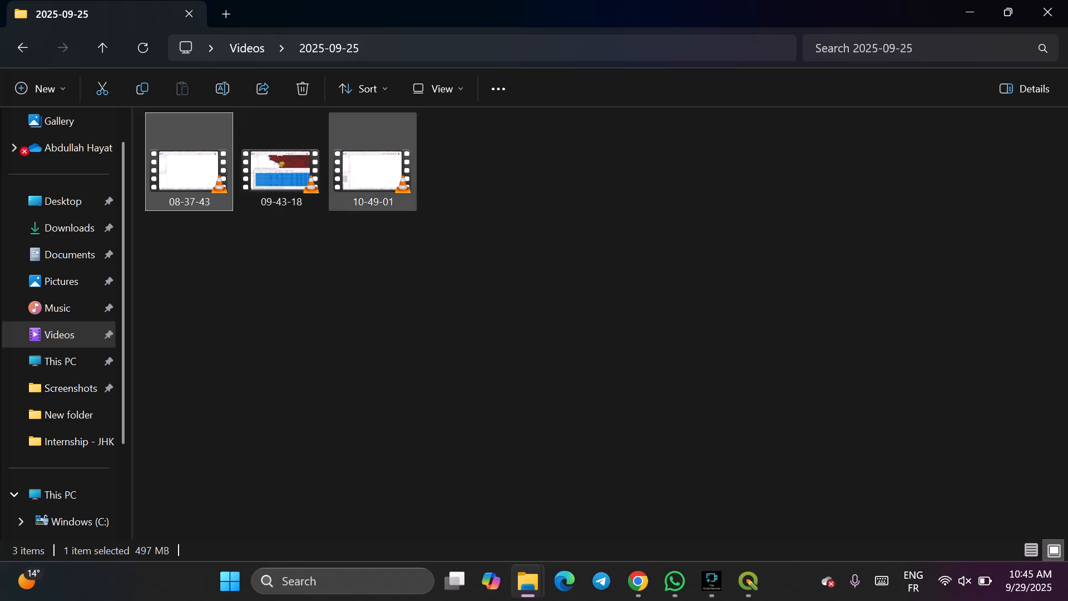
left_click(373, 162)
right_click(630, 126)
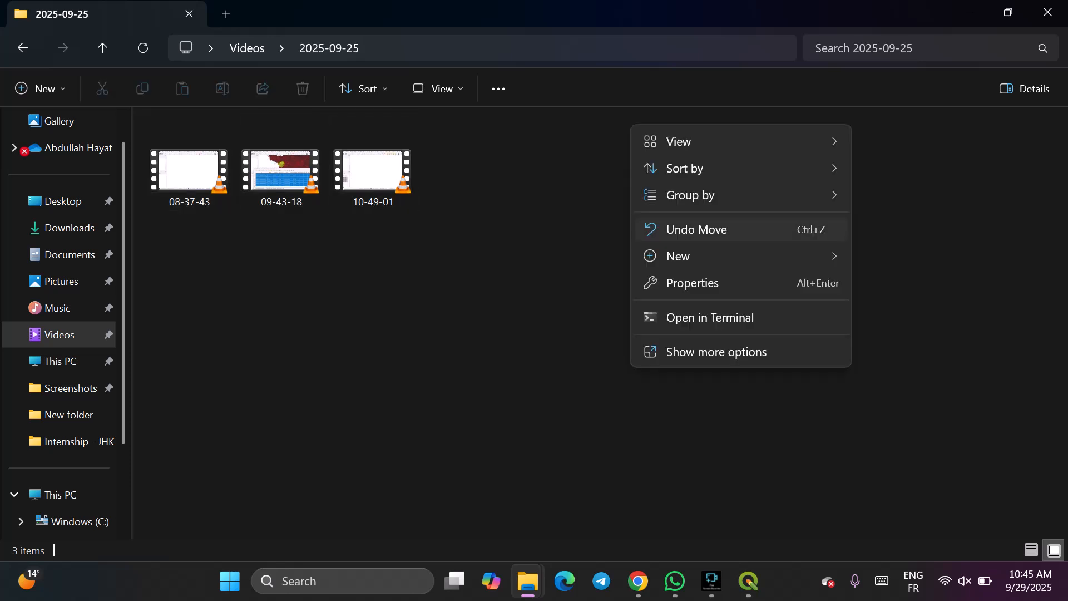
key("Escape")
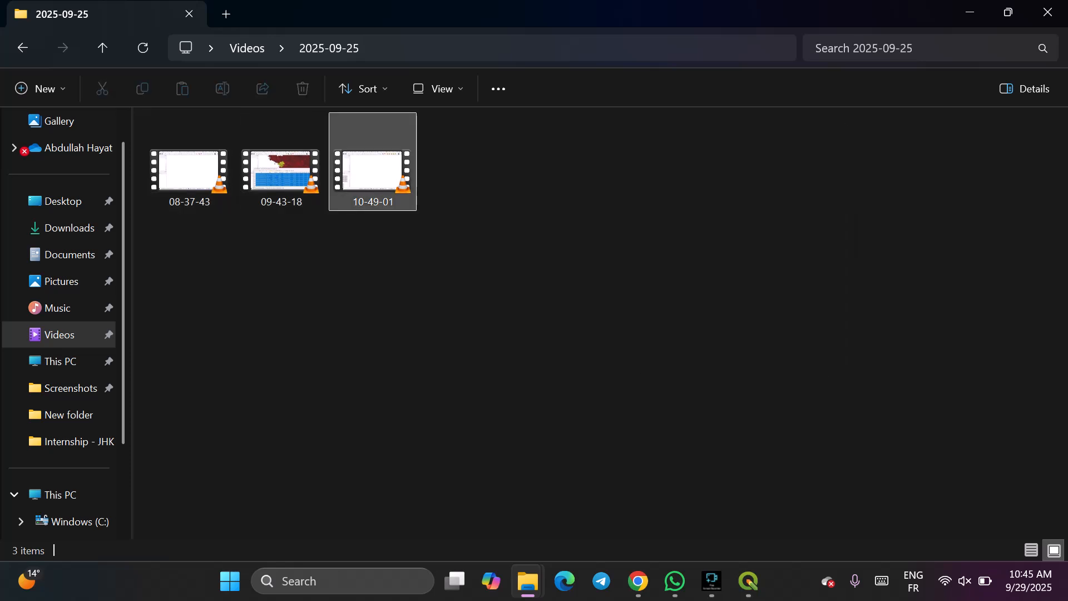
Play the 10-49-01 recording in VLC media player, closing and reopening the player window.
left_click(373, 162)
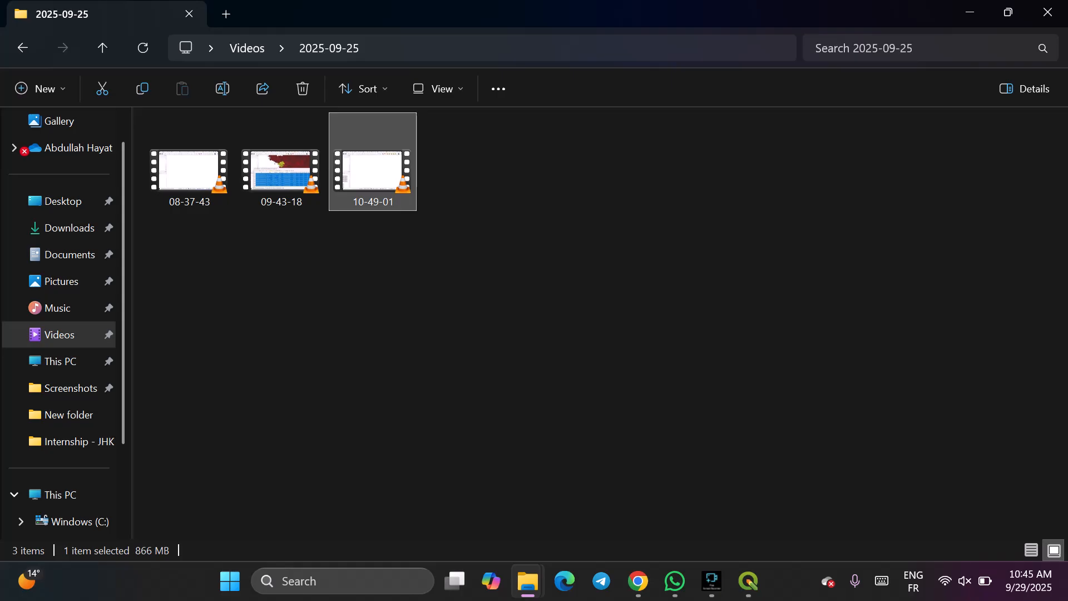
key("Return")
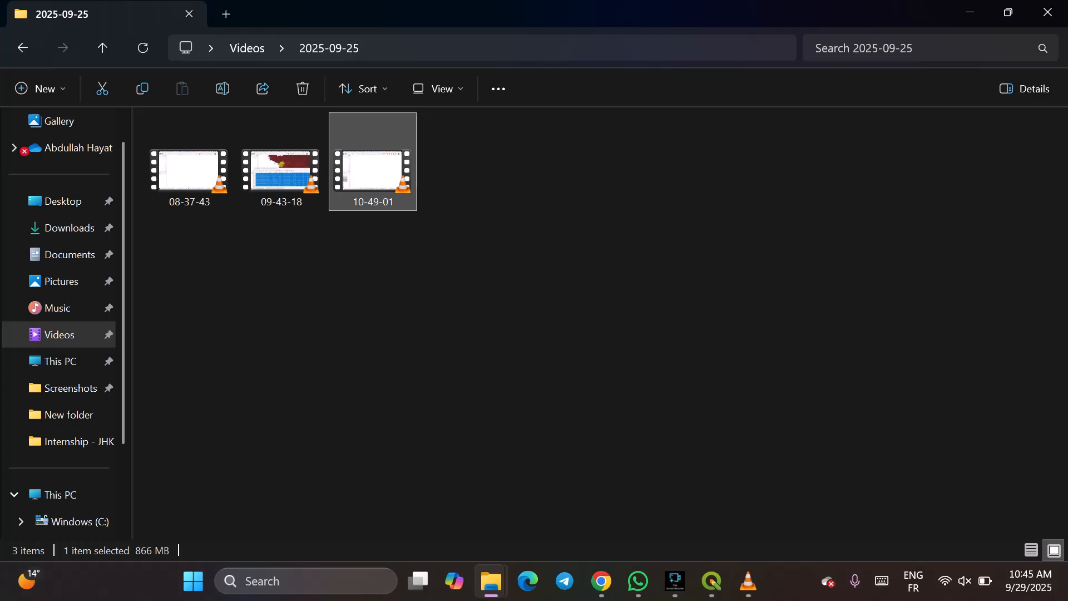
left_click(747, 581)
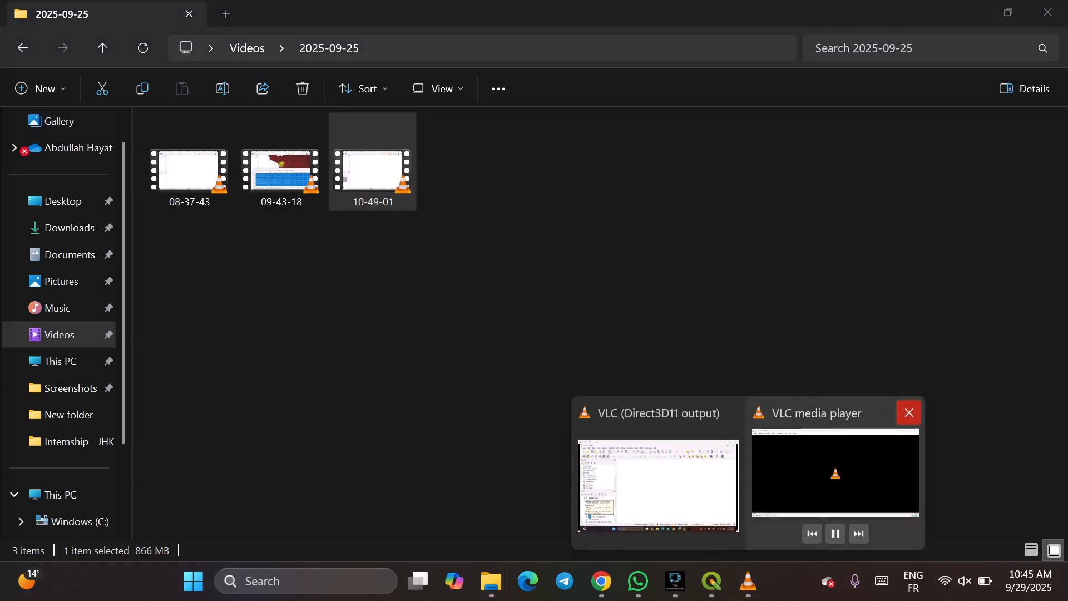
left_click(909, 412)
double_click(373, 167)
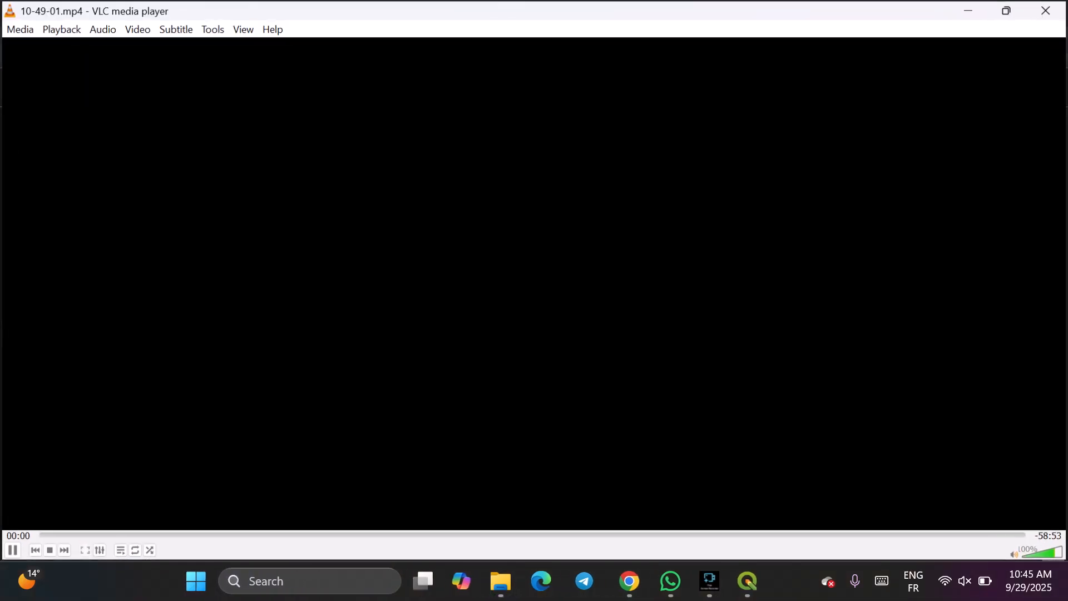
Skim through the 10-49-01 recording to its end, and return to the part showing the roads attribute table at about 27 minutes.
left_click(374, 536)
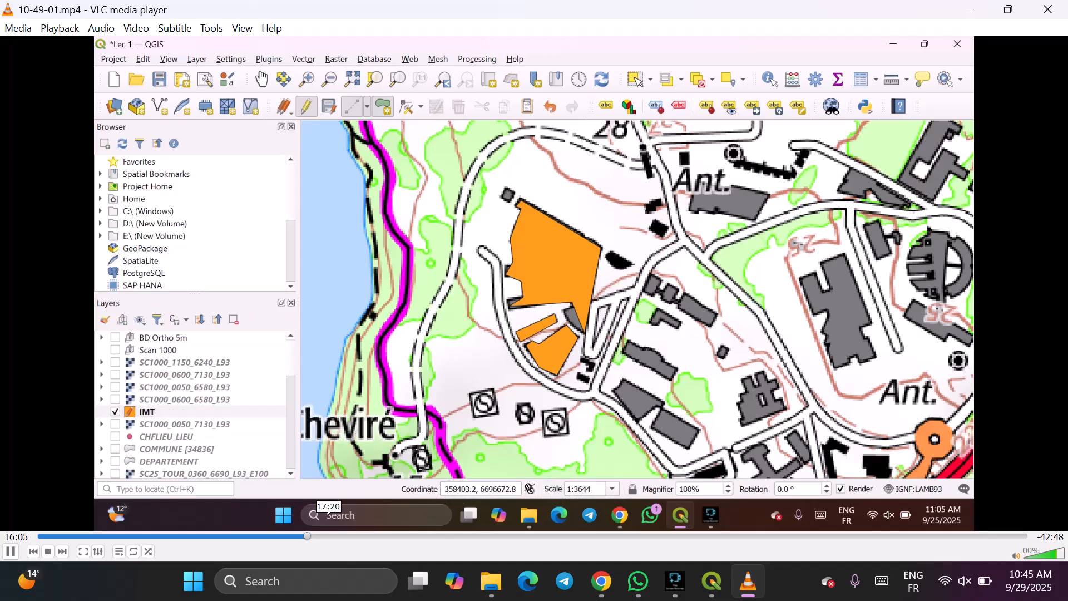
left_click(348, 536)
left_click(391, 536)
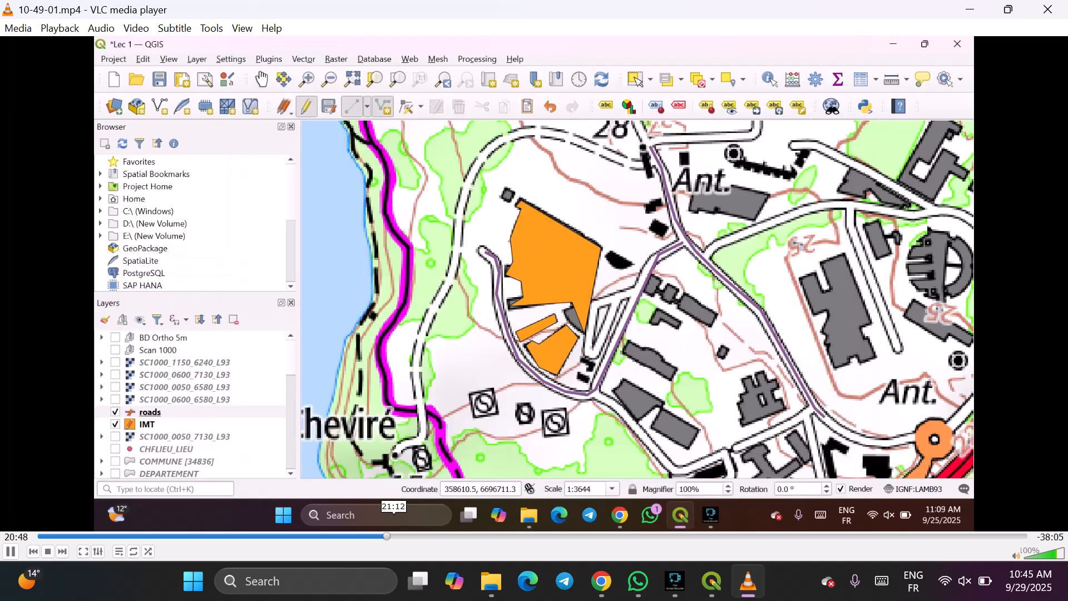
left_click(444, 536)
left_click(467, 537)
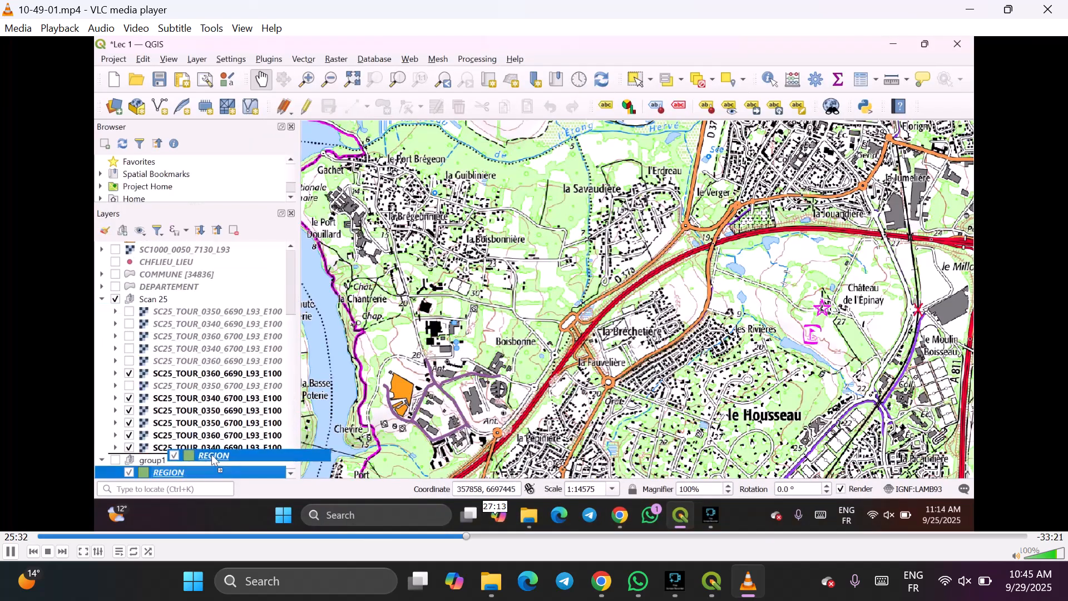
left_click(526, 537)
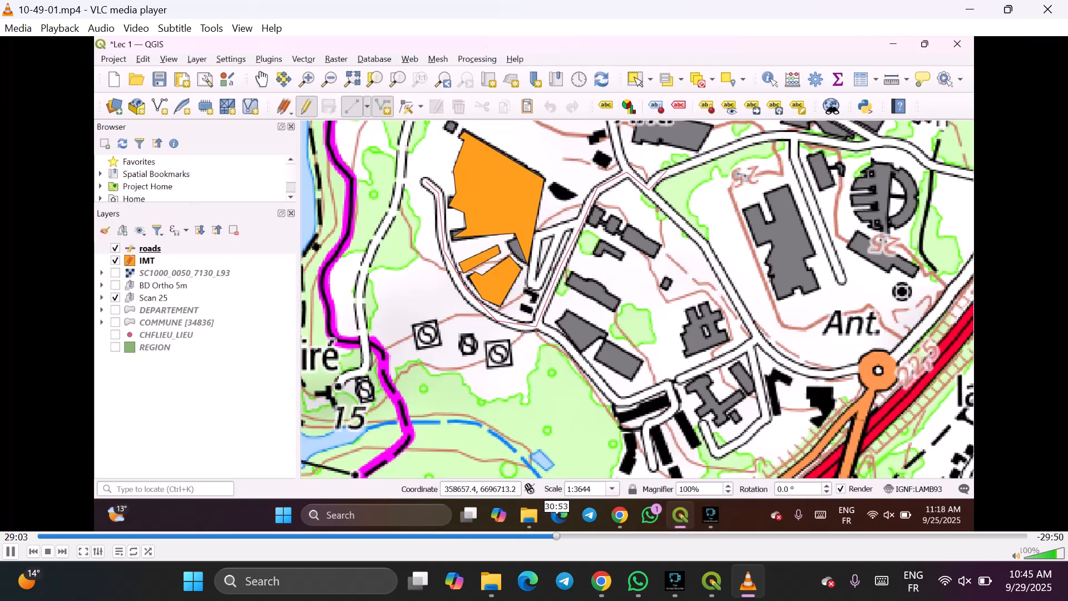
left_click(557, 537)
left_click(582, 536)
left_click(606, 537)
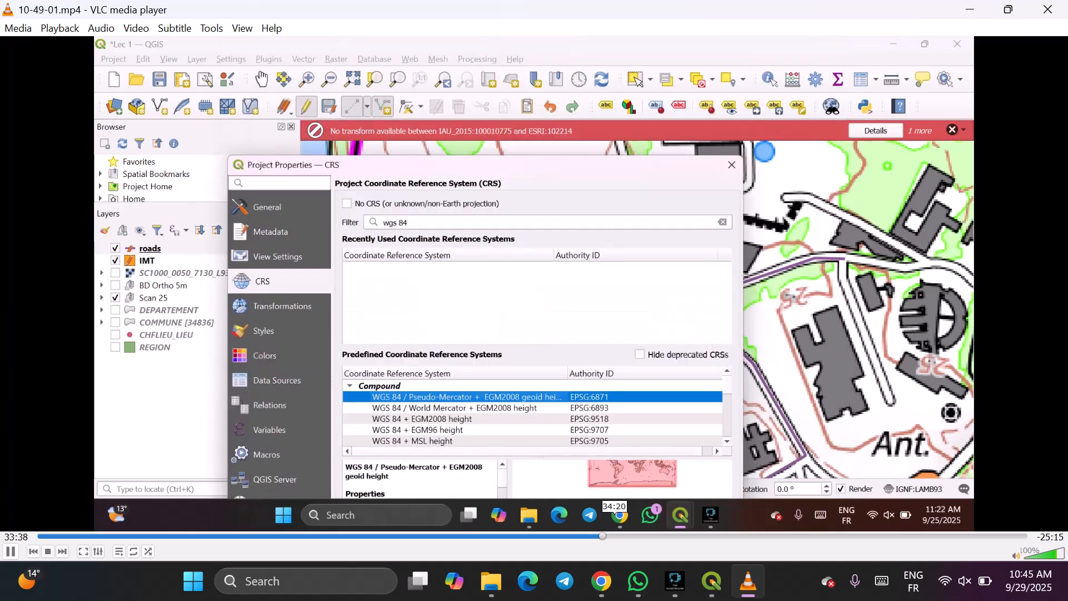
left_click(626, 537)
left_click(636, 536)
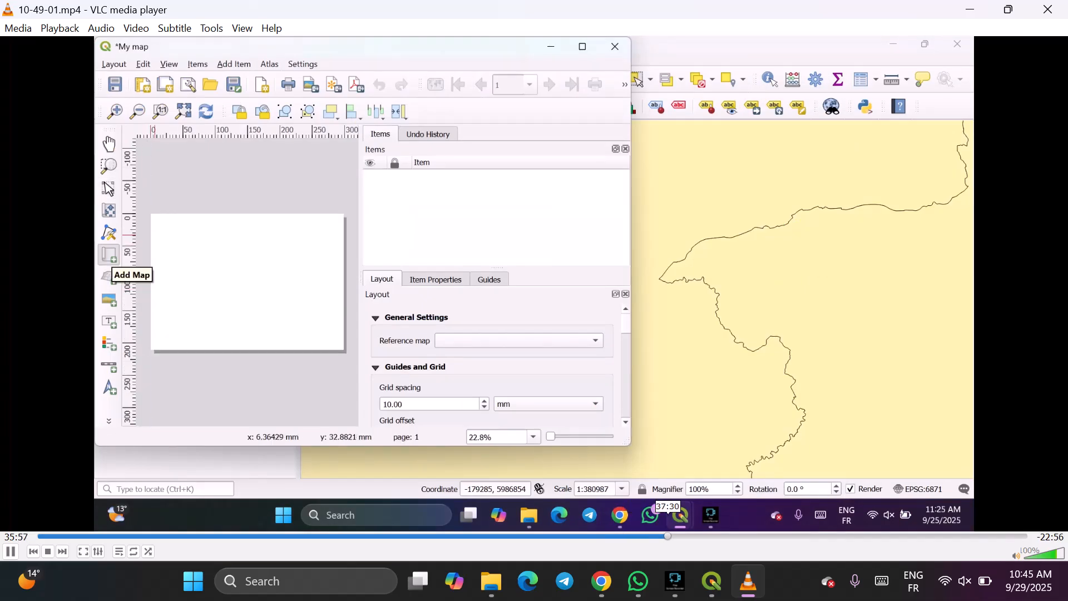
left_click(670, 537)
left_click(733, 536)
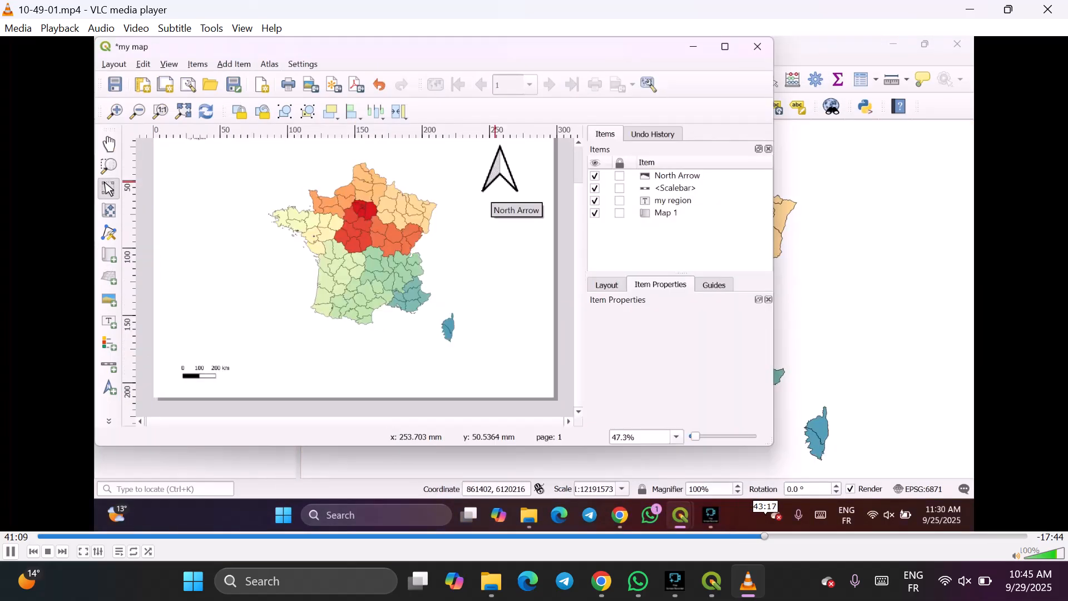
left_click(767, 537)
left_click(805, 537)
left_click(839, 536)
left_click(886, 536)
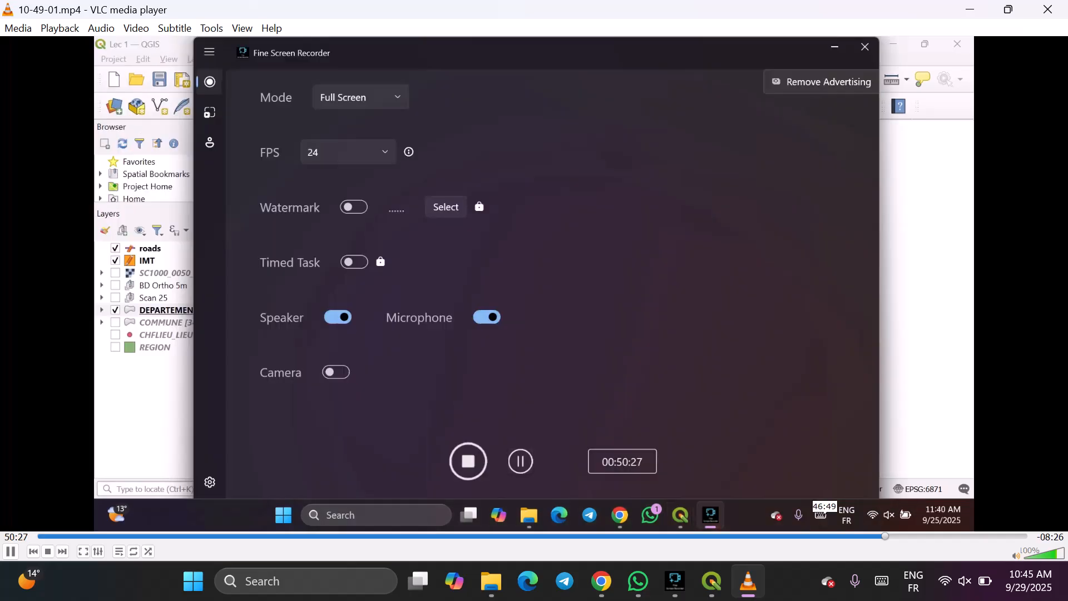
left_click(534, 536)
left_click(492, 537)
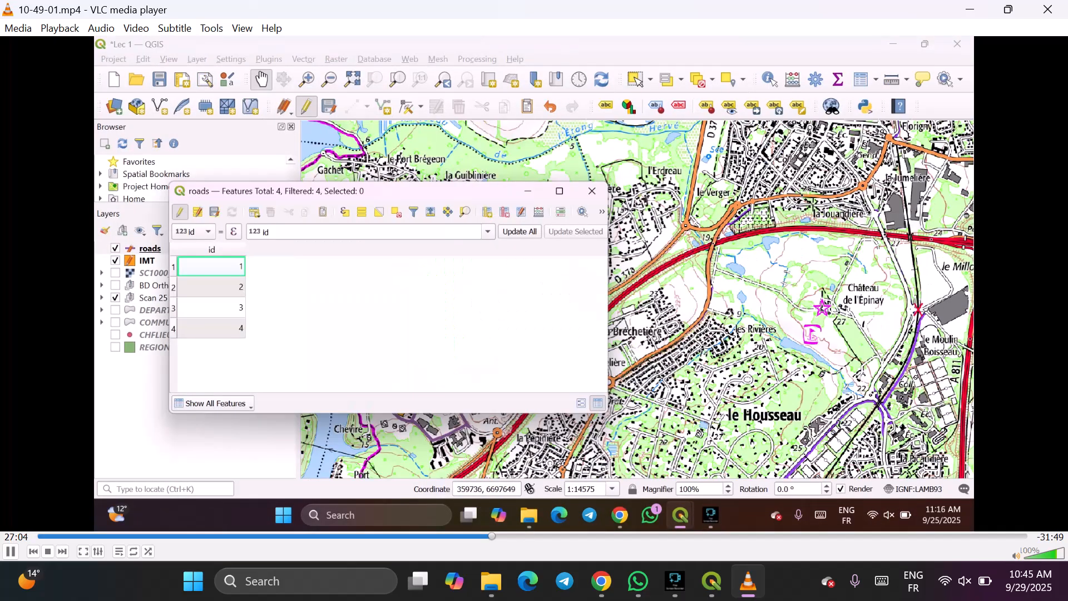
Switch from the recording to QGIS and look through the vector analysis and geoprocessing tools.
left_click(712, 581)
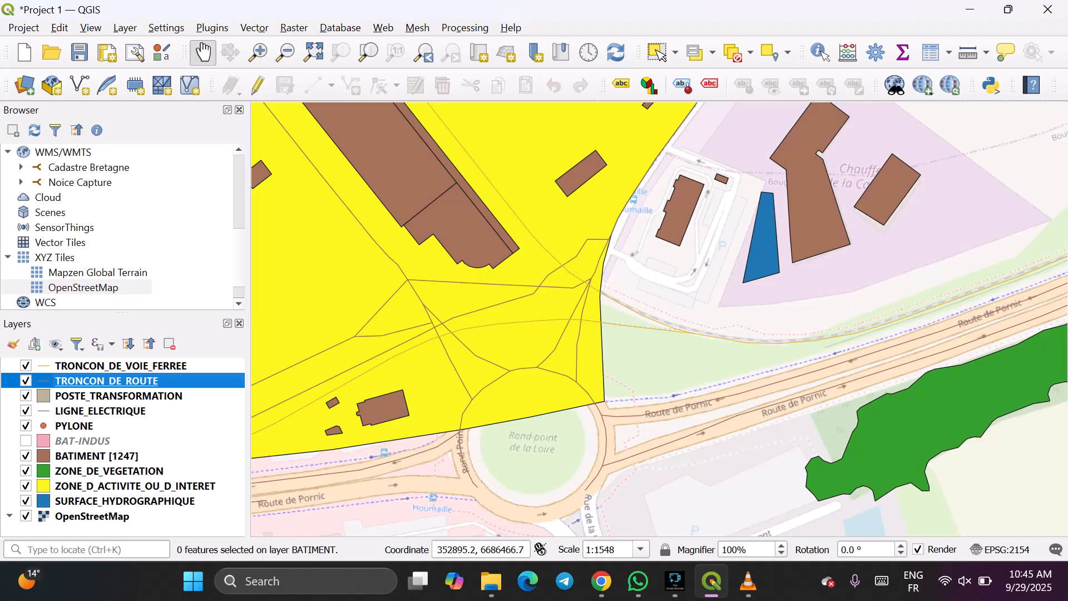
key("alt+Tab")
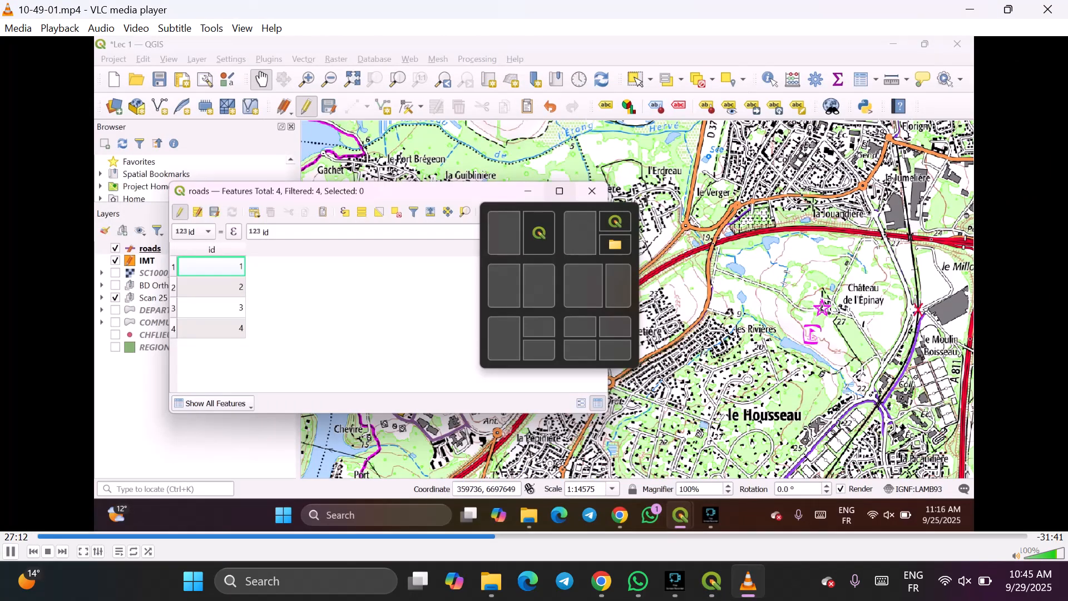
key("alt+Tab")
key("alt+Tab")
left_click(712, 581)
left_click(255, 27)
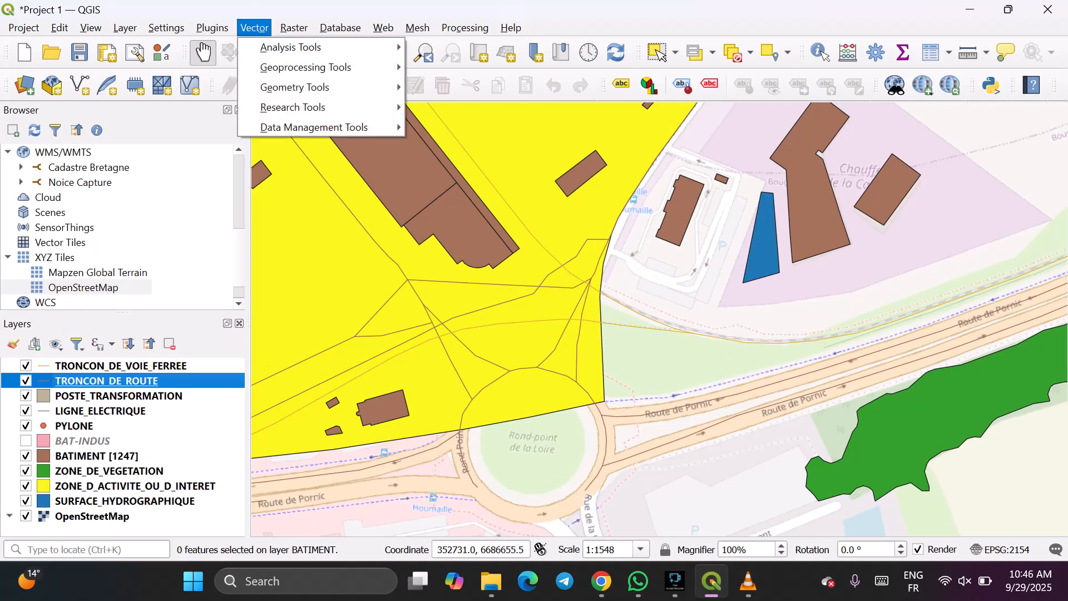
mouse_move(291, 47)
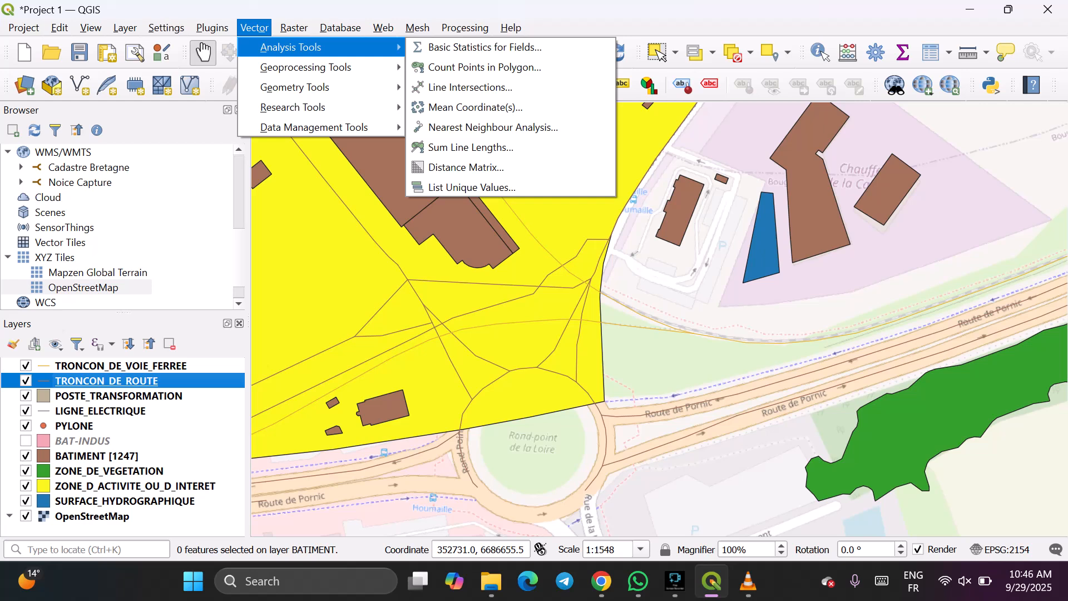
mouse_move(304, 67)
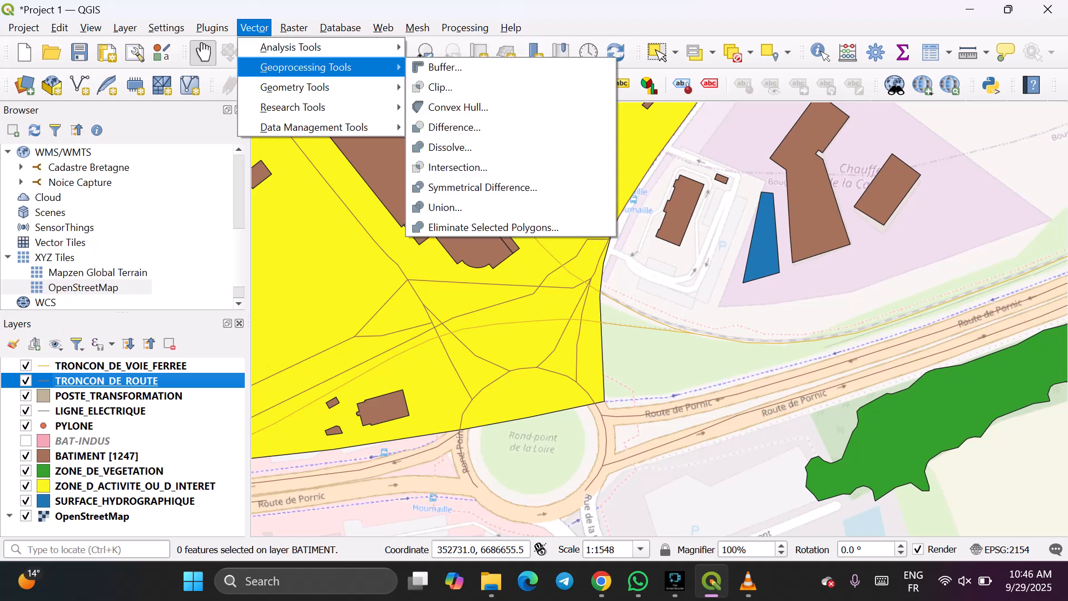
left_click(675, 582)
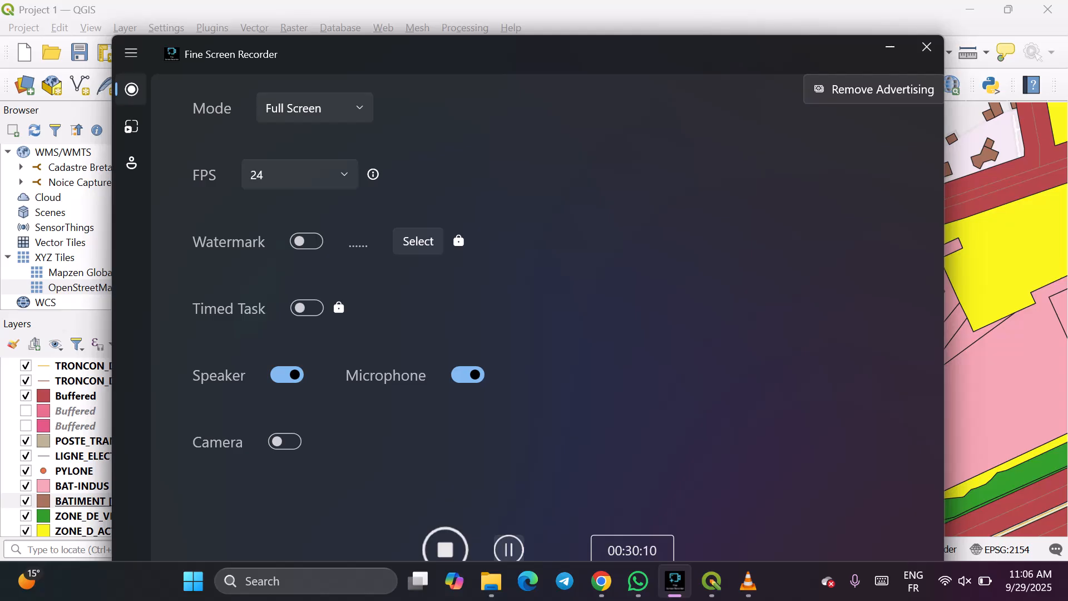
left_click(890, 47)
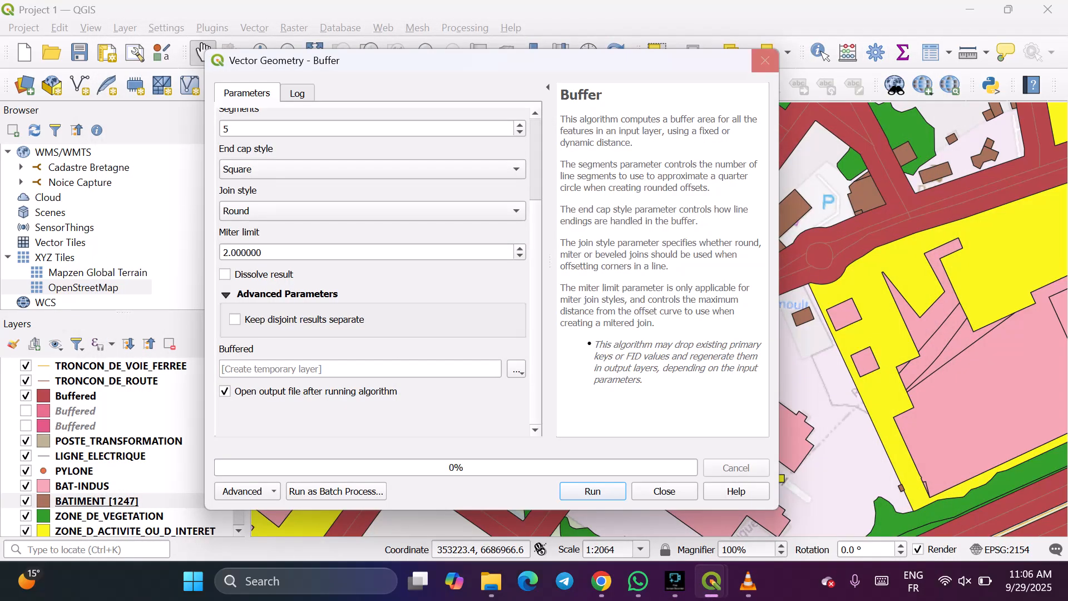
Close the Buffer dialog and remove the visible Buffered layer from the project.
left_click(765, 60)
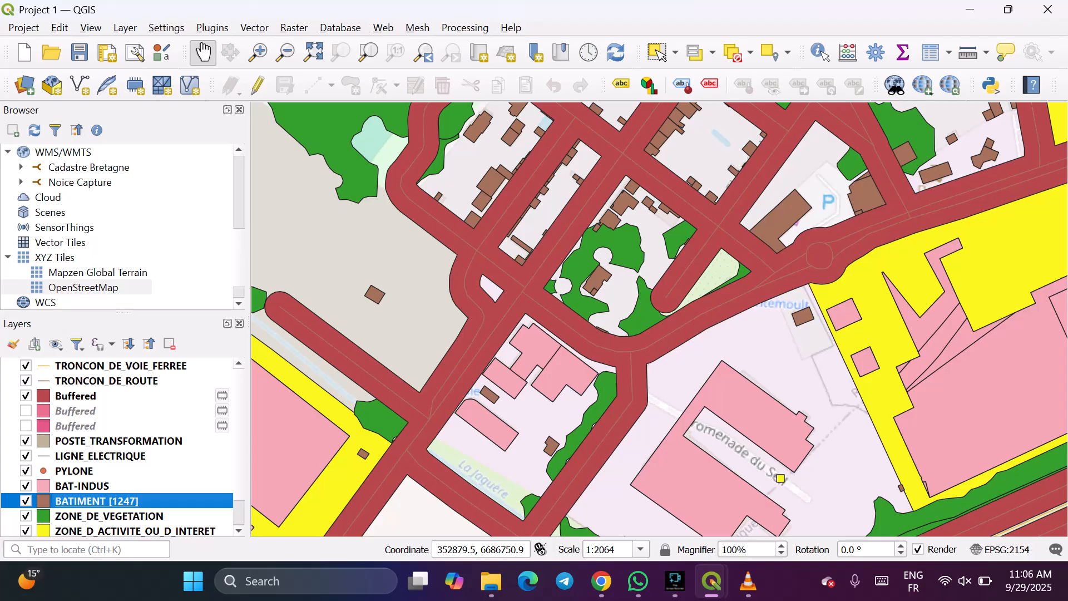
left_click(76, 395)
right_click(76, 396)
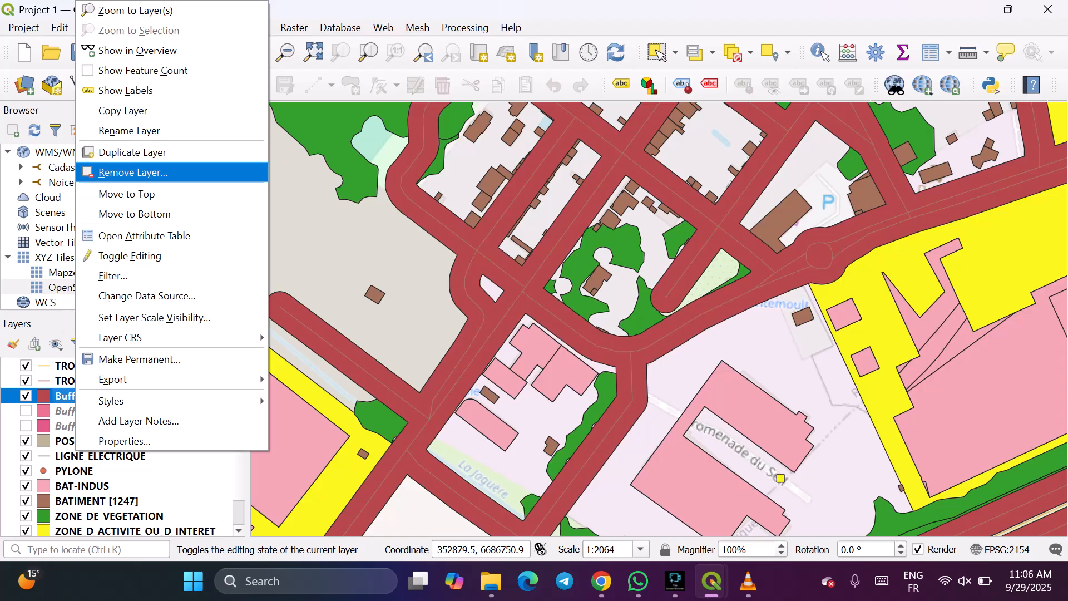
left_click(133, 173)
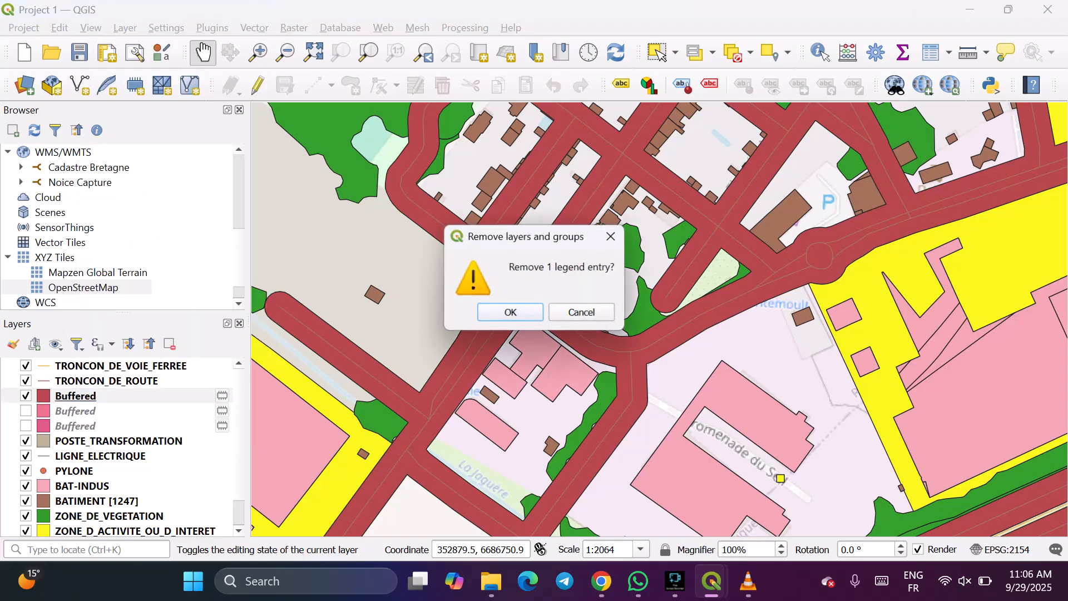
left_click(508, 313)
Remove the two remaining hidden Buffered layers from the project.
left_click(89, 396)
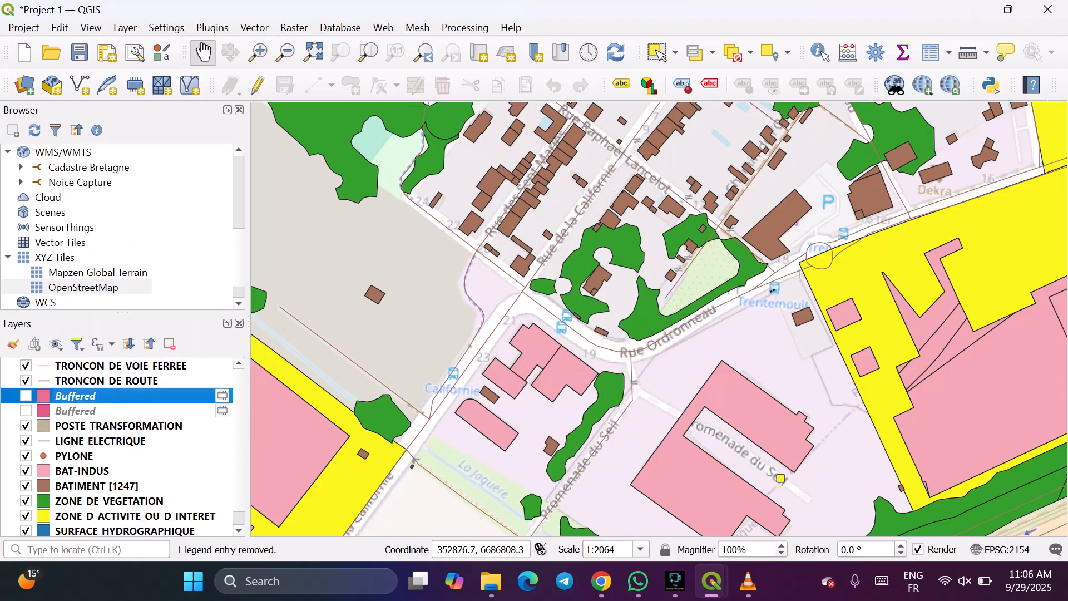
right_click(92, 396)
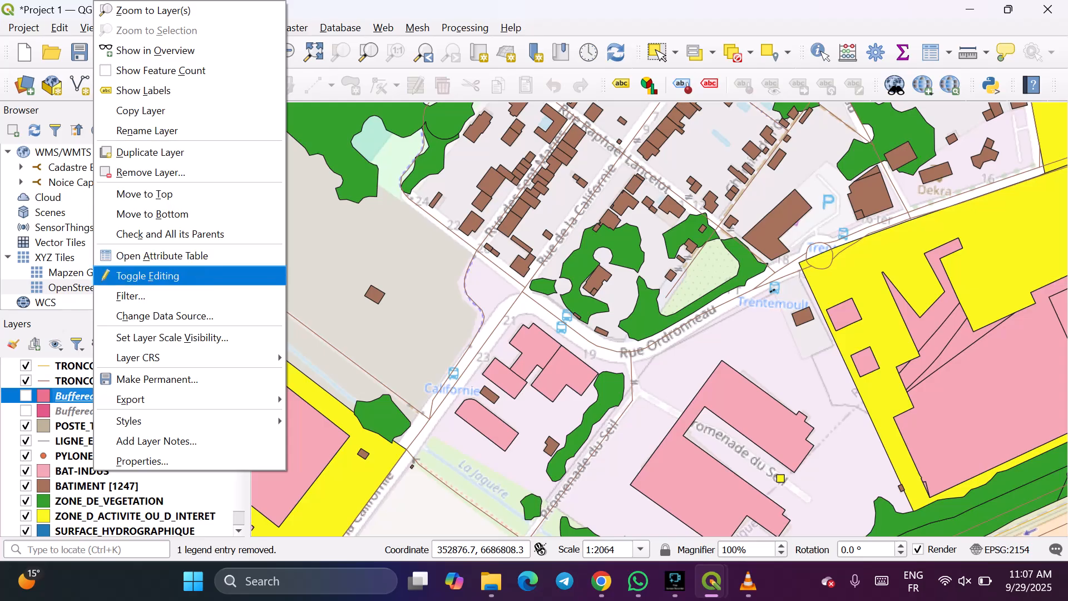
left_click(150, 173)
left_click(511, 312)
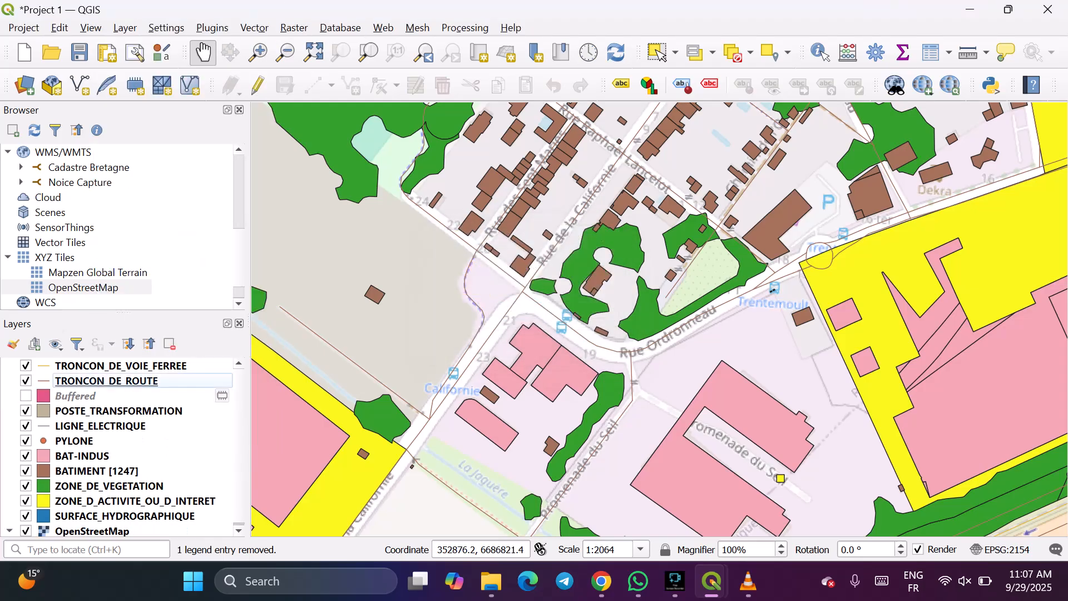
right_click(81, 396)
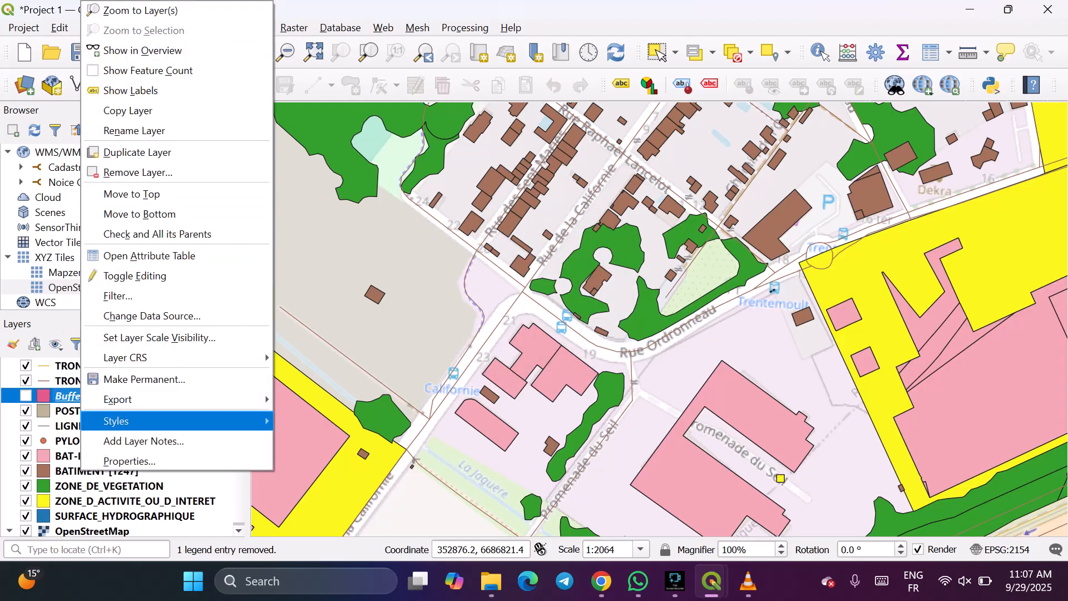
left_click(138, 173)
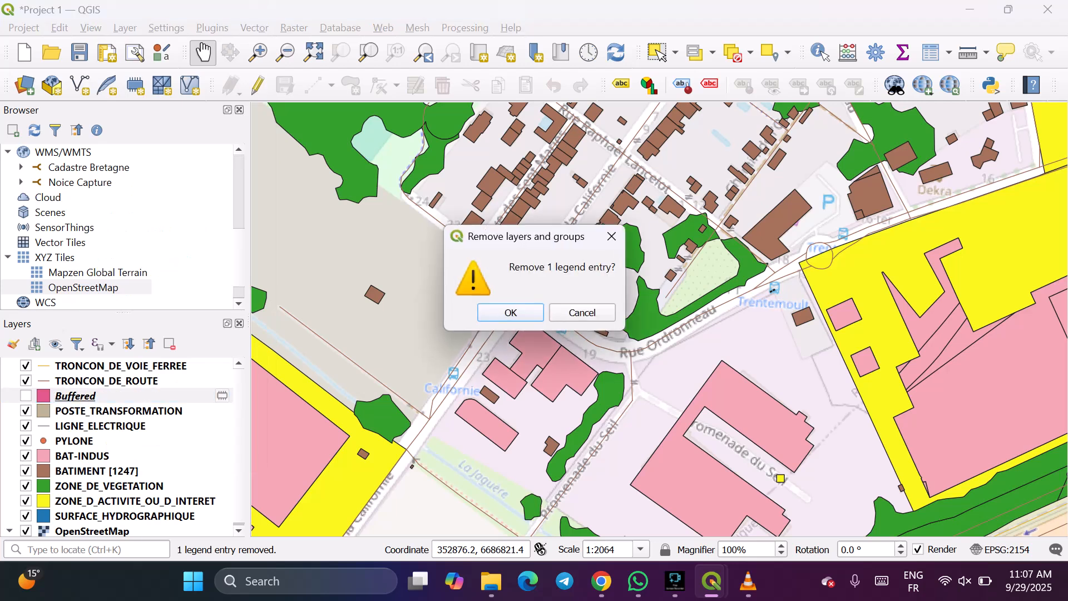
left_click(511, 312)
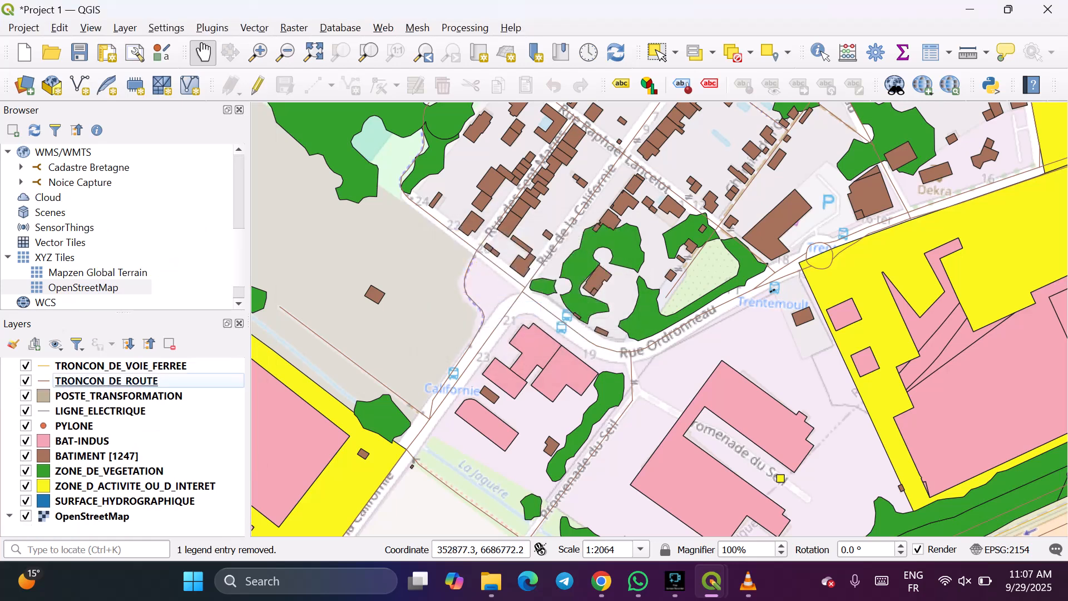
Open the Buffer tool for the TRONCON_DE_ROUTE layer and take its data-defined distance from the LARGEUR field.
left_click(106, 381)
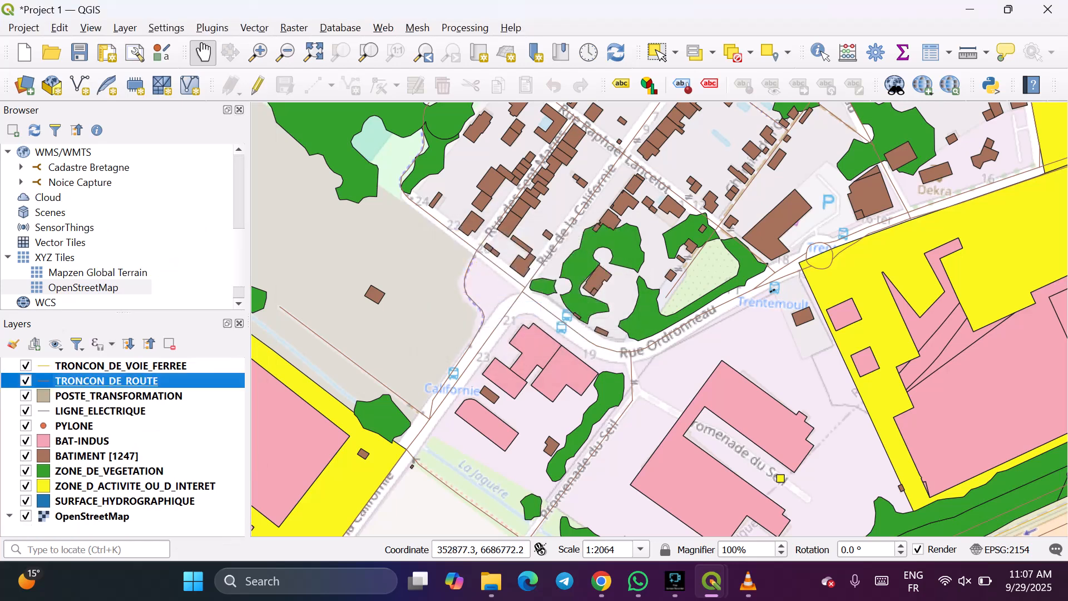
left_click(254, 28)
mouse_move(306, 67)
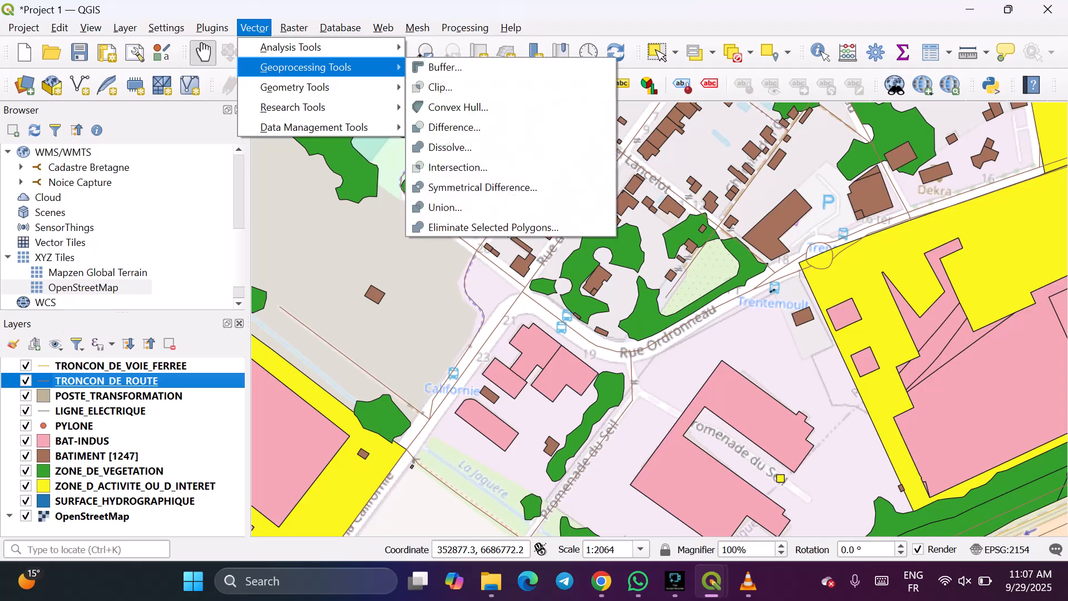
left_click(445, 67)
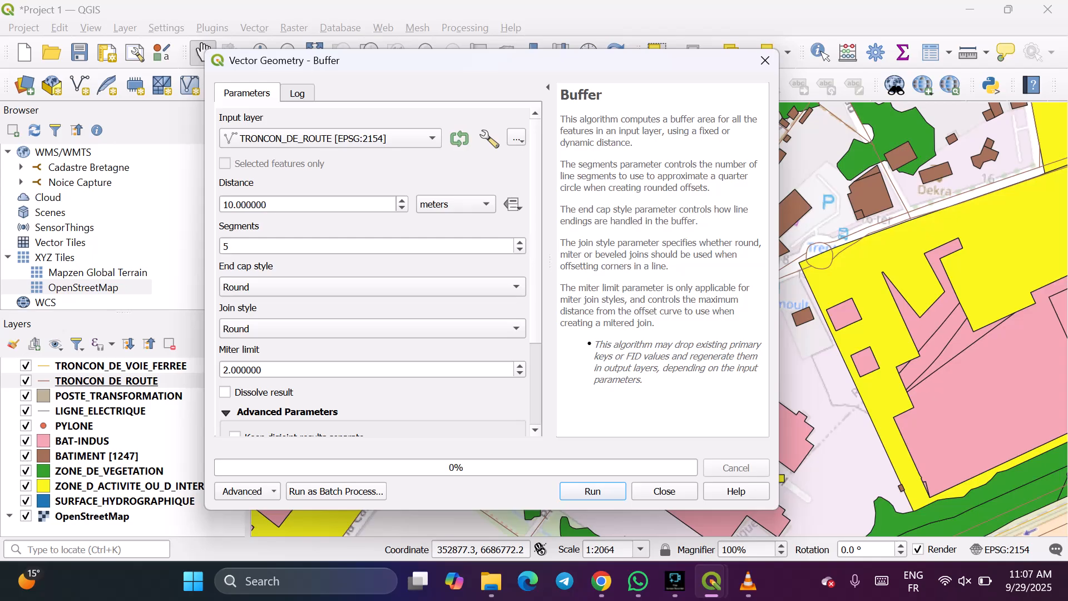
scroll(373, 267, "down", 3)
scroll(373, 267, "down", 3)
scroll(373, 267, "up", 3)
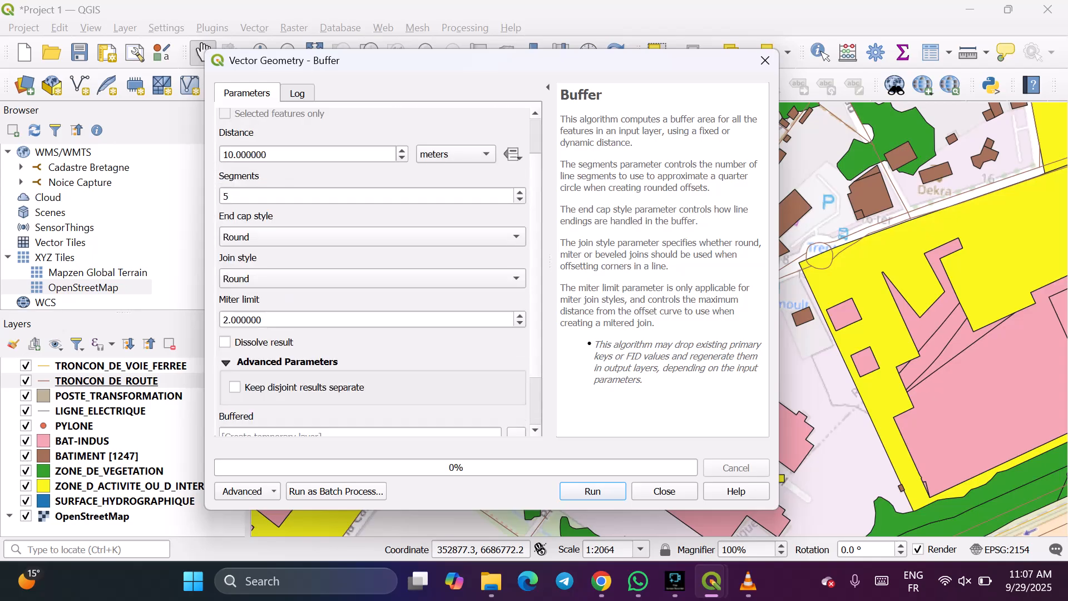
left_click(513, 154)
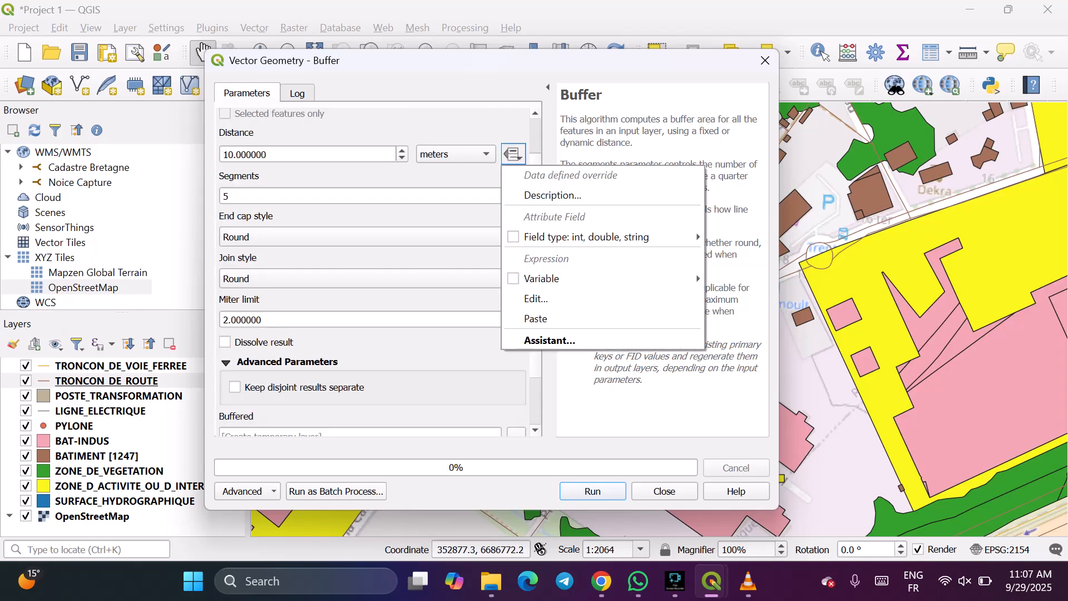
mouse_move(584, 237)
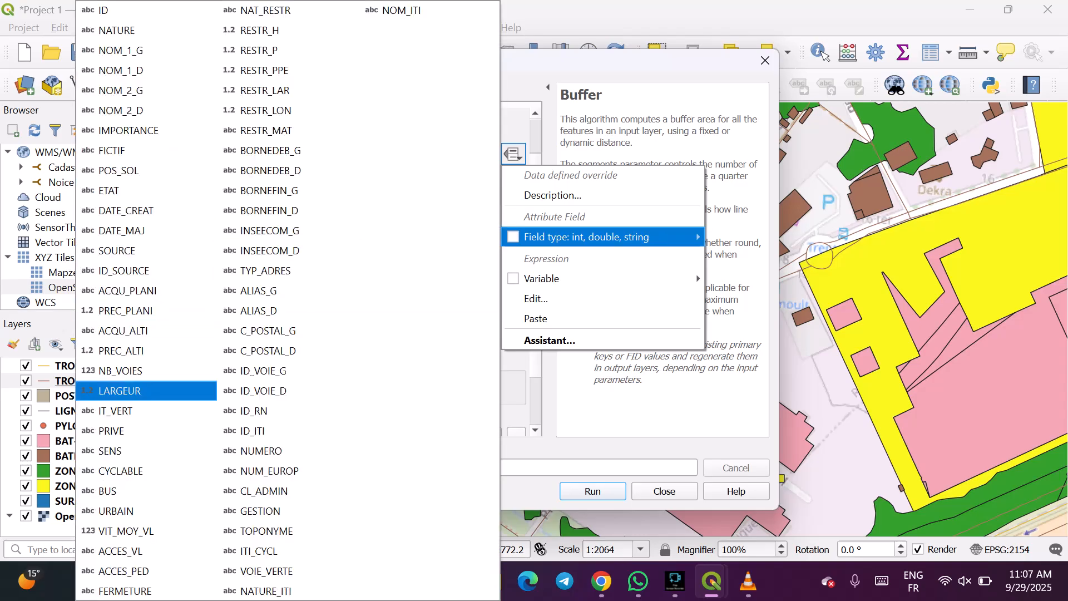
Buffer the TRONCON_DE_ROUTE layer using its LARGEUR field as distance, dissolving the result and keeping disjoint results separate.
left_click(119, 391)
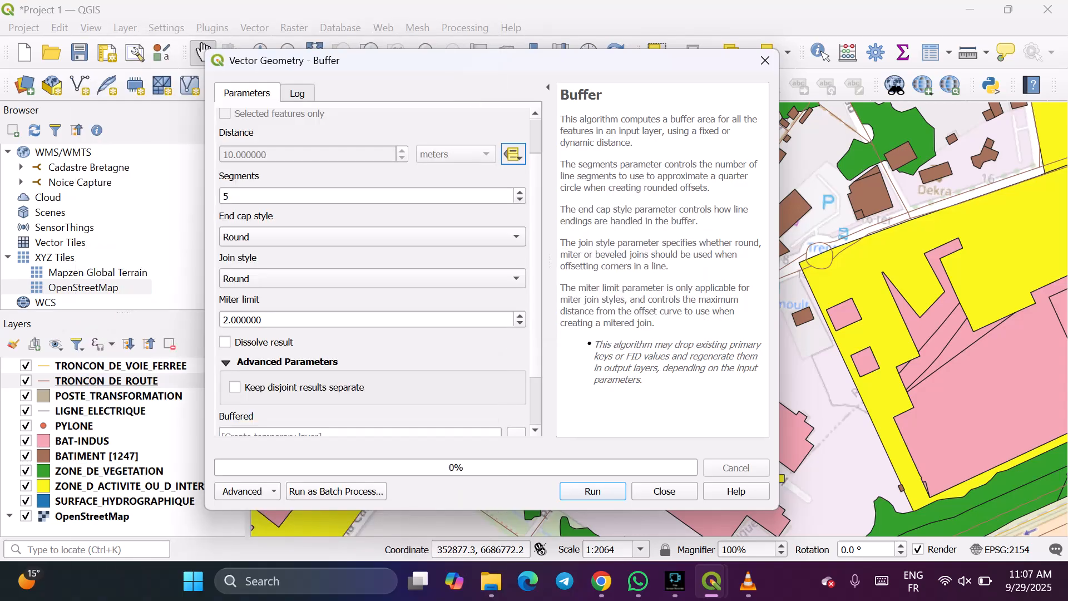
scroll(379, 267, "down", 3)
scroll(373, 267, "up", 2)
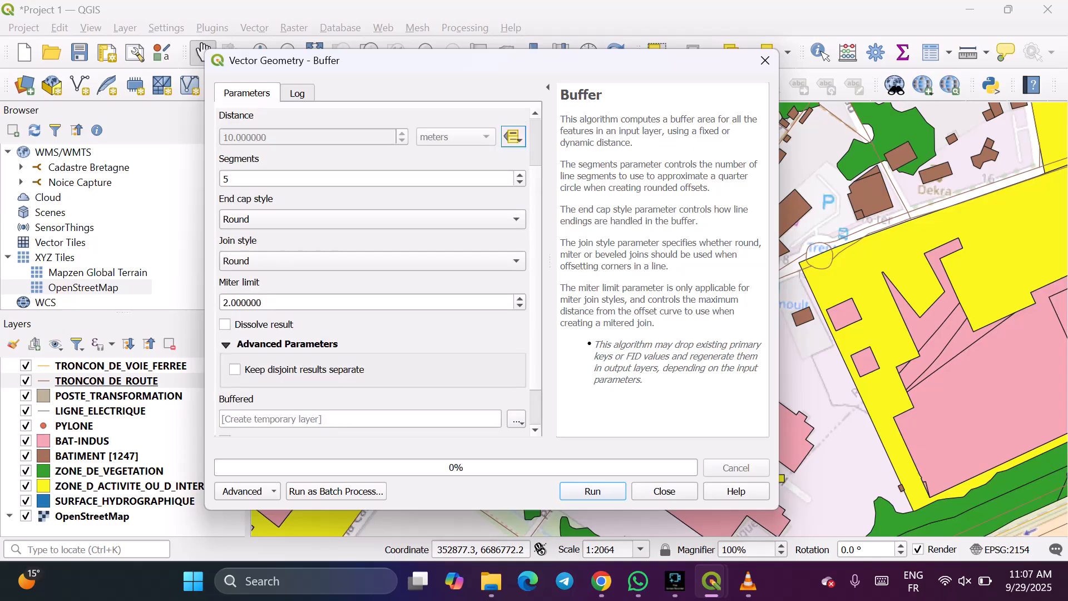
left_click(225, 325)
left_click(235, 369)
scroll(373, 278, "down", 1)
scroll(372, 279, "up", 1)
scroll(373, 267, "up", 1)
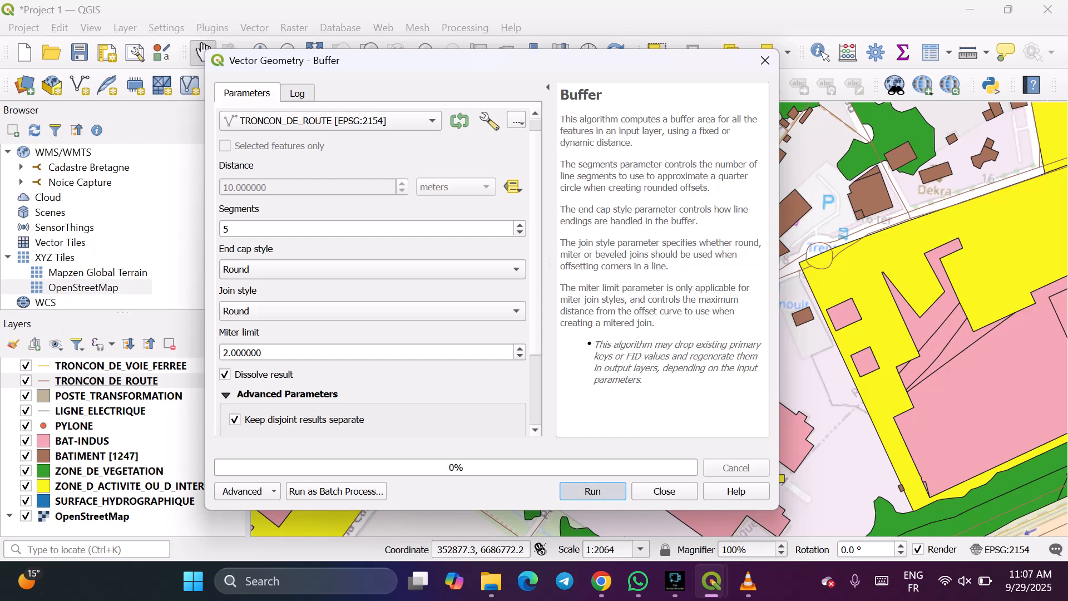
left_click(593, 491)
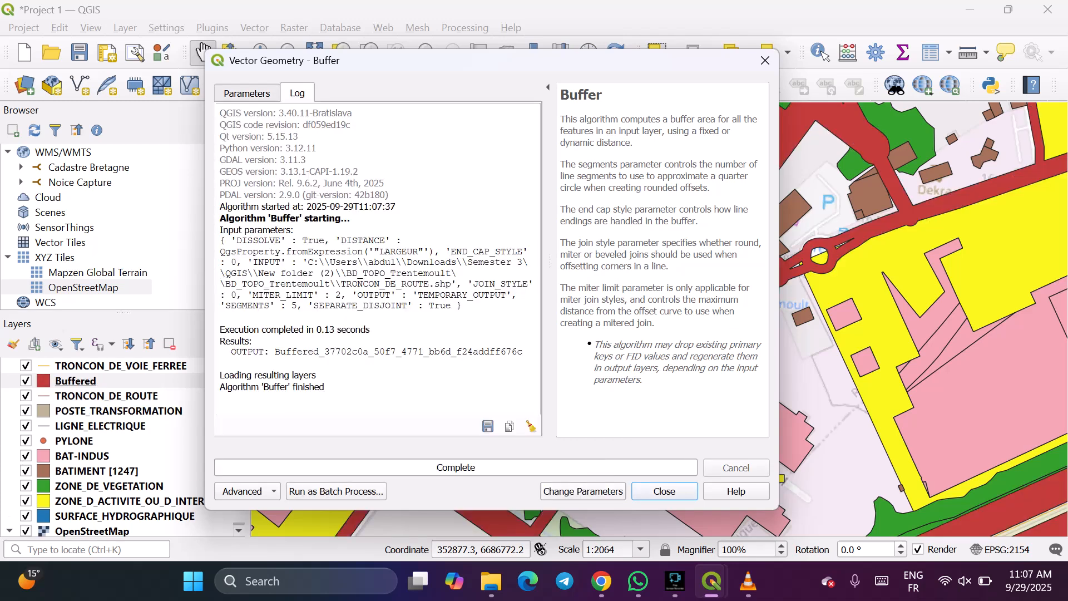
left_click(665, 491)
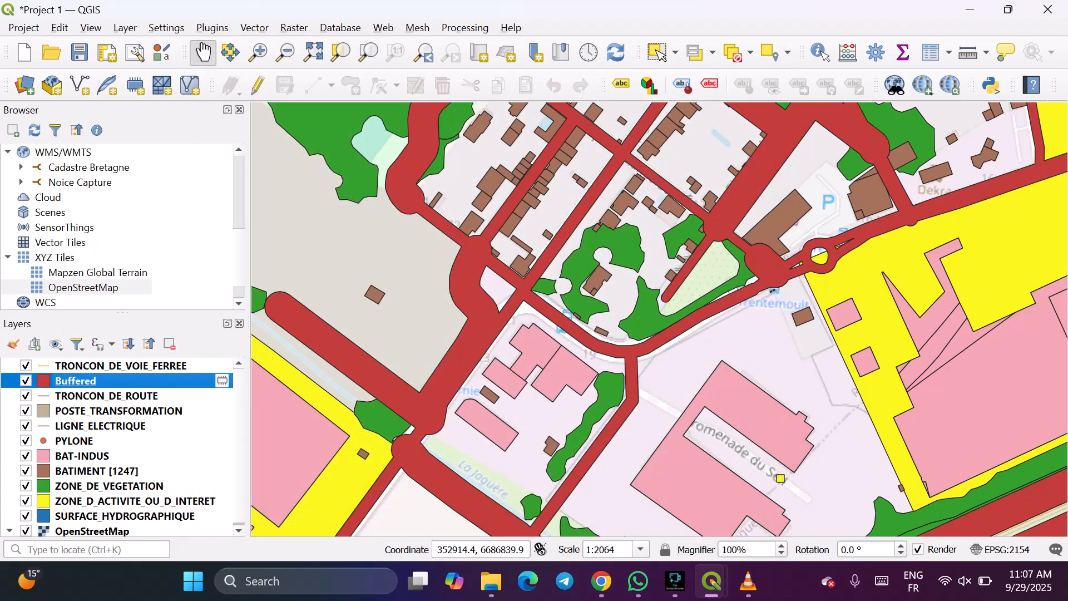
Examine the map extent of the Buffered layer and its attribute table.
scroll(507, 333, "up", 1)
scroll(508, 333, "down", 1)
scroll(508, 334, "down", 2)
scroll(462, 318, "up", 1)
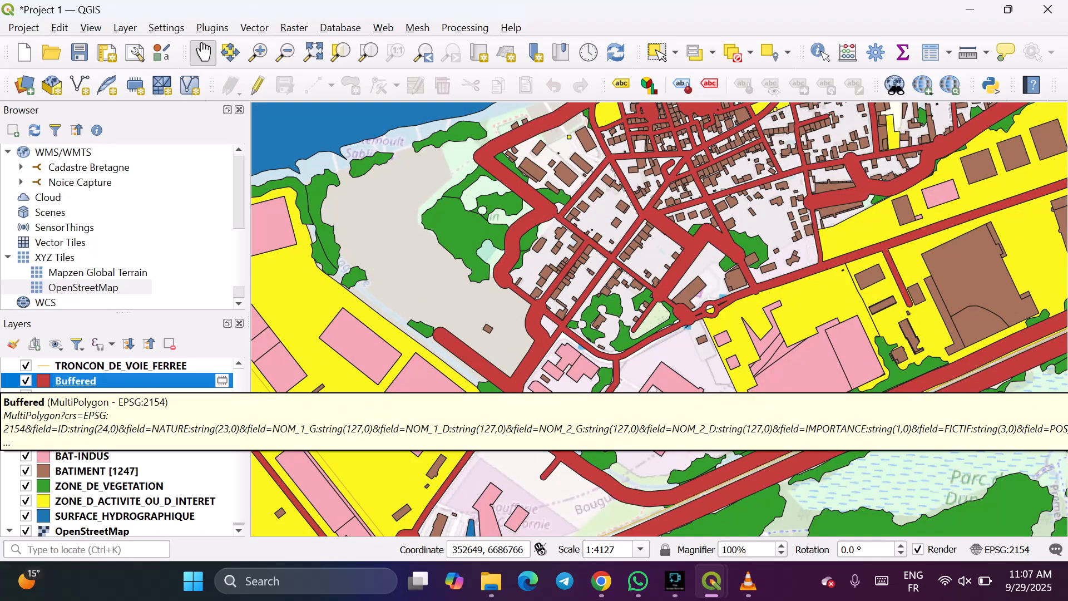
right_click(85, 380)
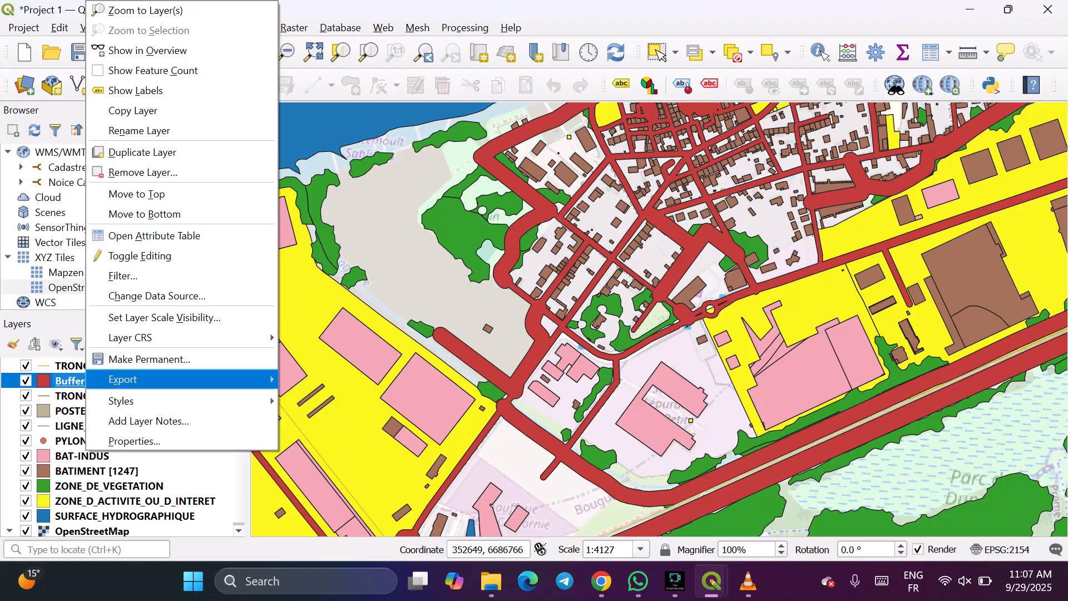
left_click(154, 235)
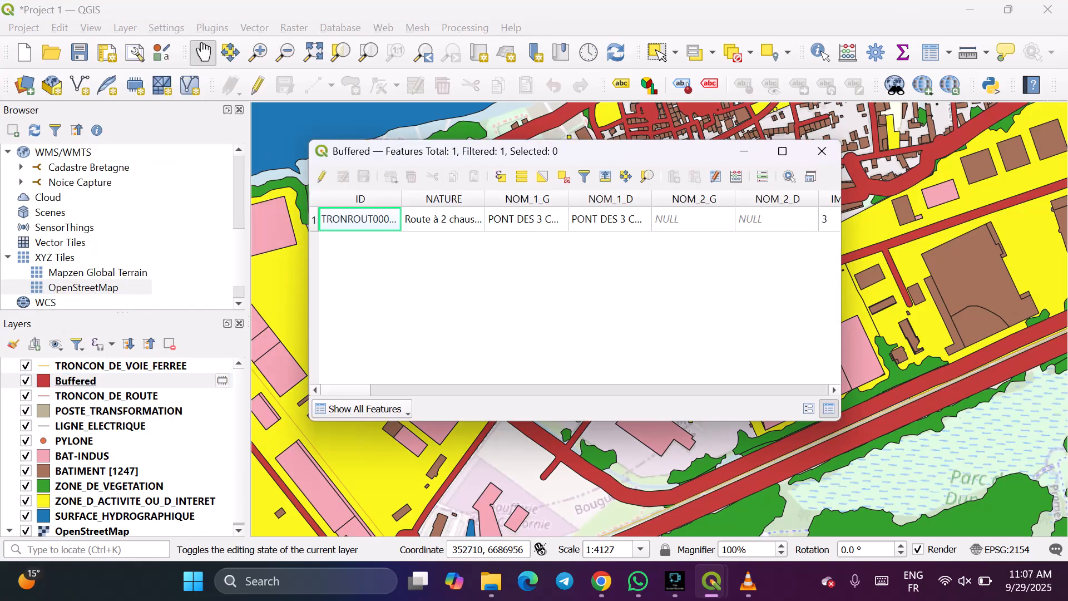
left_click(822, 151)
Examine the TRONCON_DE_ROUTE attribute table through to the LARGEUR field.
left_click(84, 395)
right_click(84, 396)
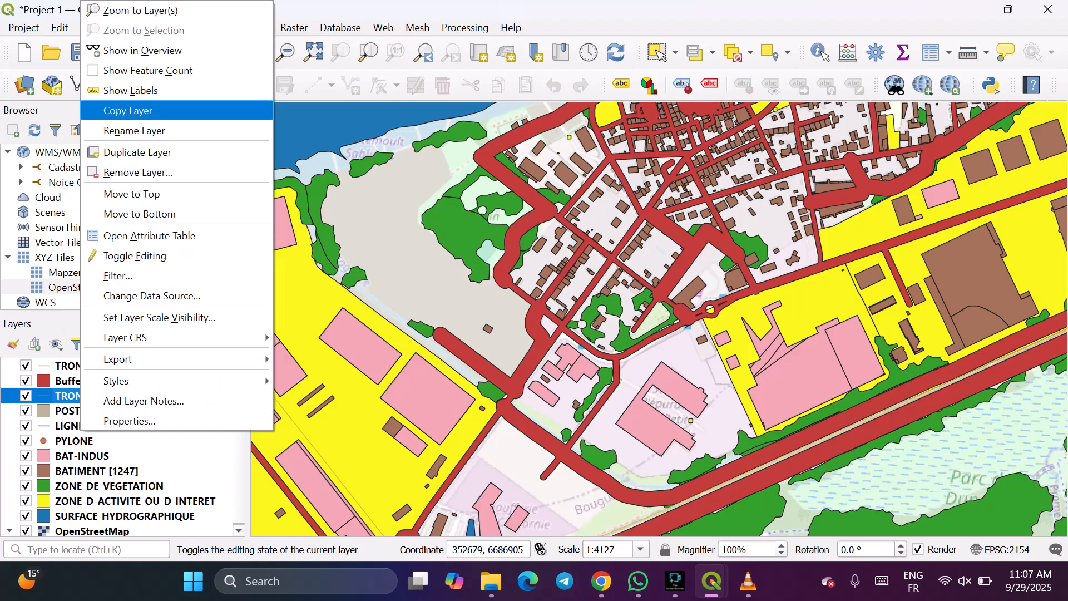
left_click(150, 236)
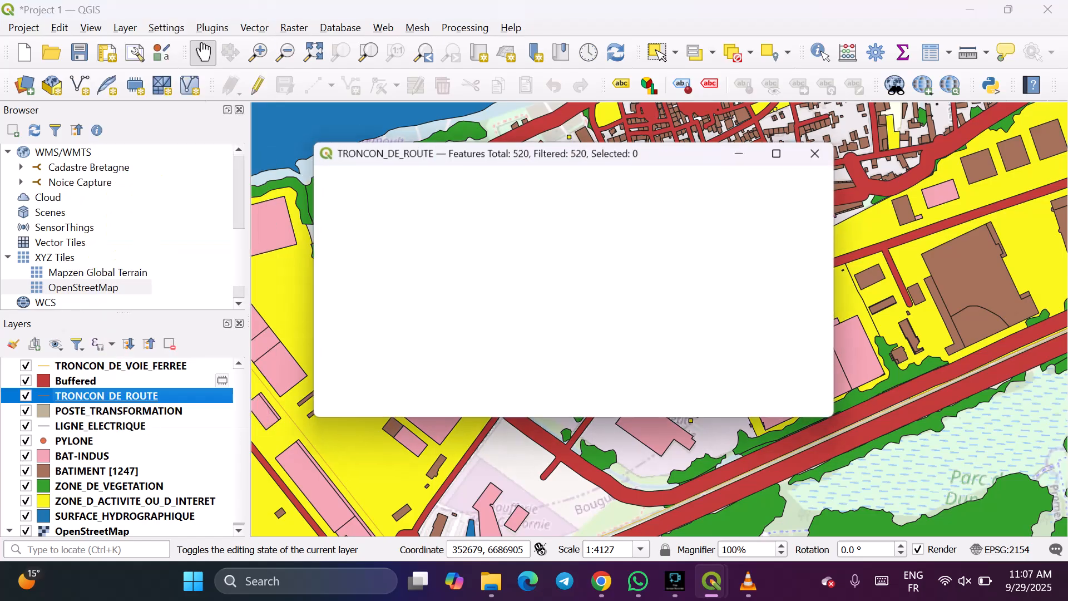
scroll(580, 289, "right", 9)
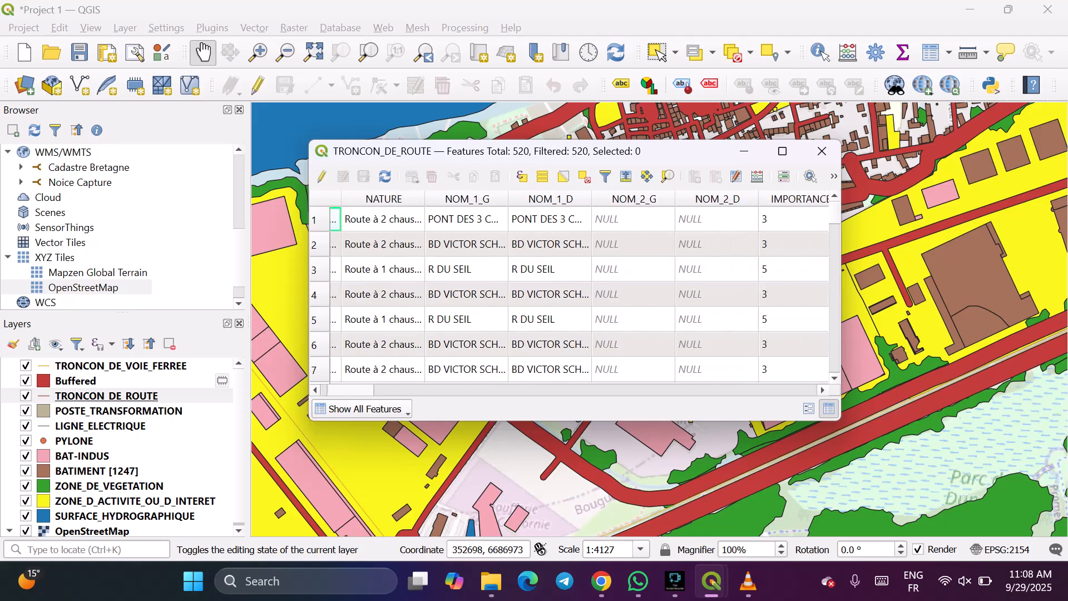
scroll(580, 289, "right", 8)
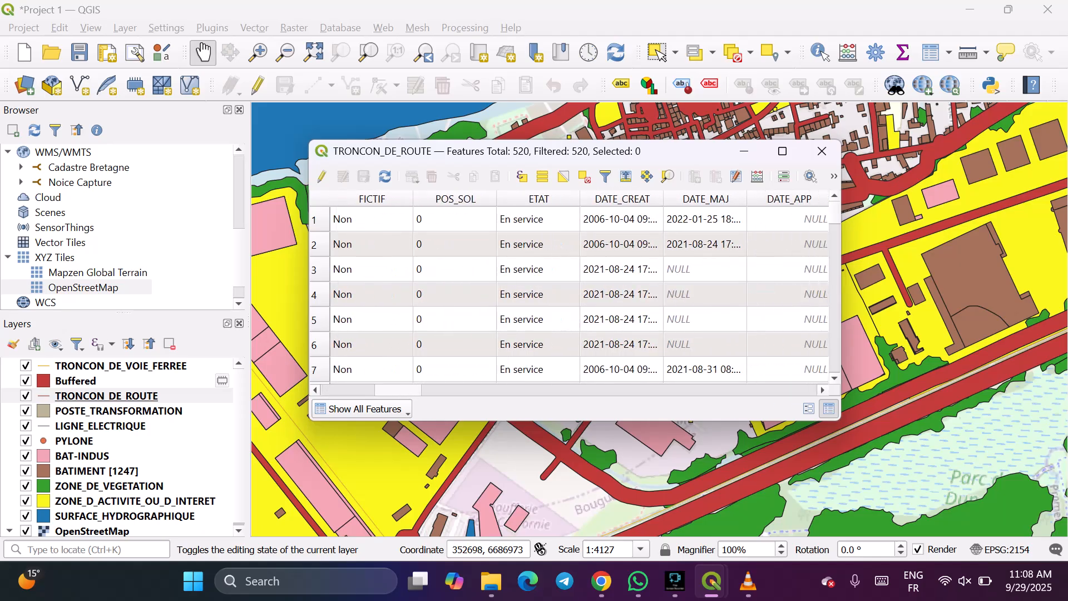
scroll(580, 290, "right", 6)
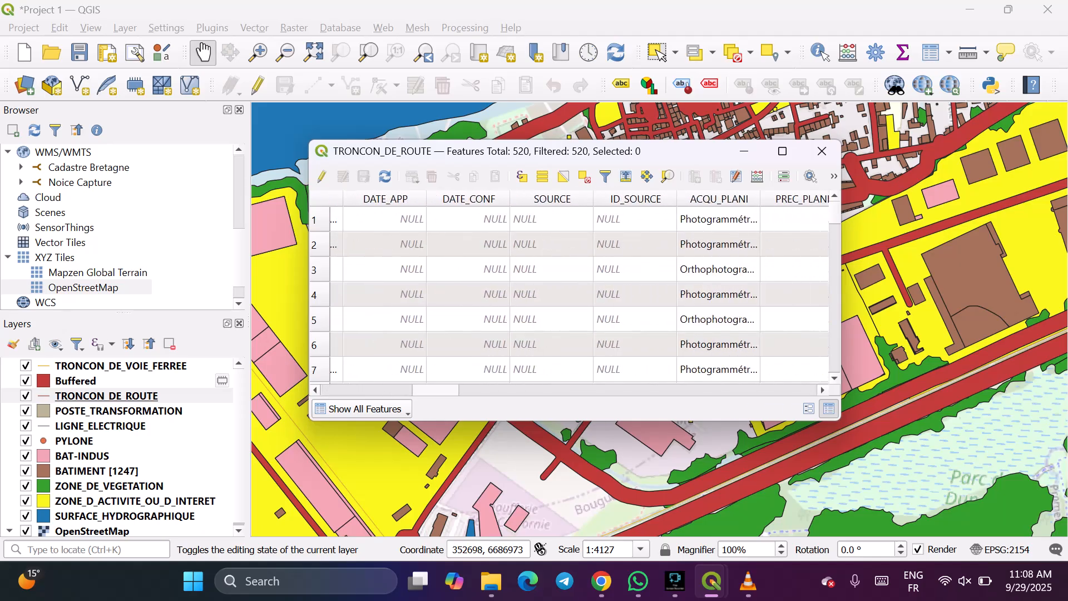
scroll(580, 286, "right", 6)
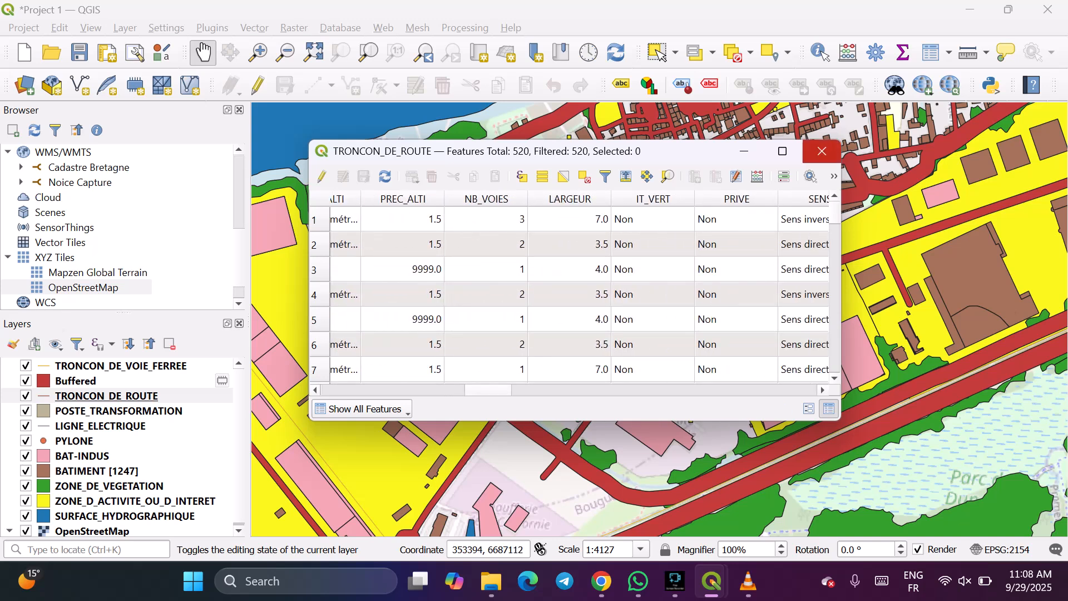
left_click(822, 152)
left_click(100, 426)
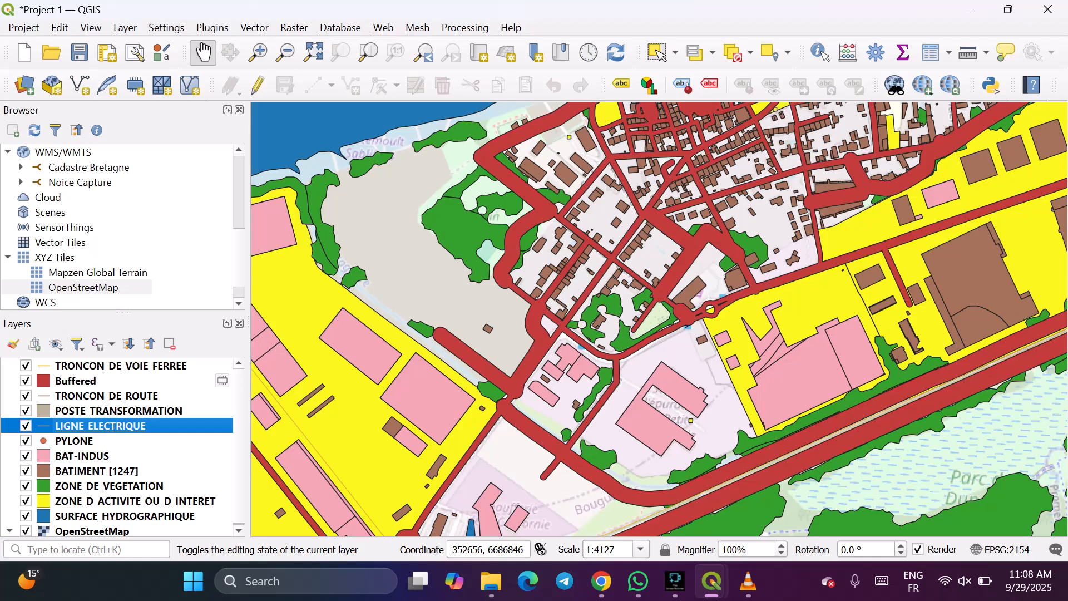
scroll(100, 427, "down", 1)
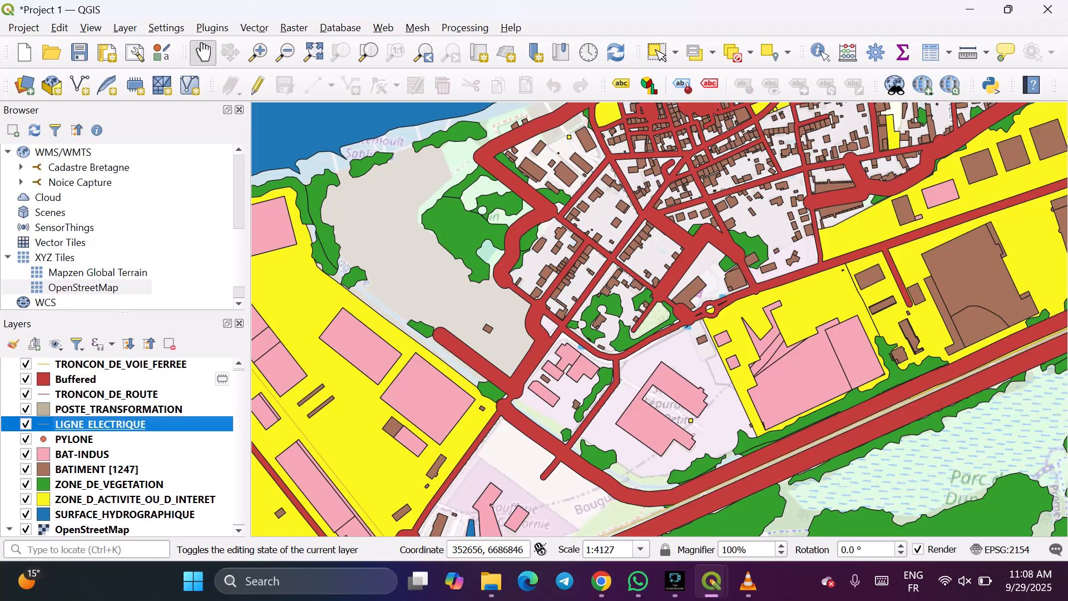
scroll(116, 445, "up", 1)
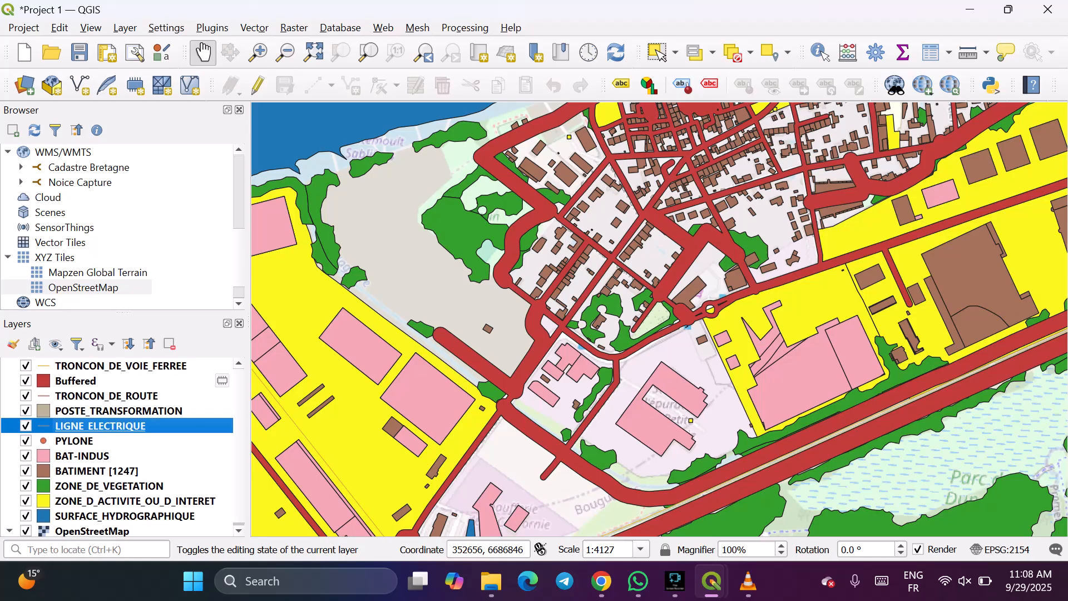
left_click(97, 471)
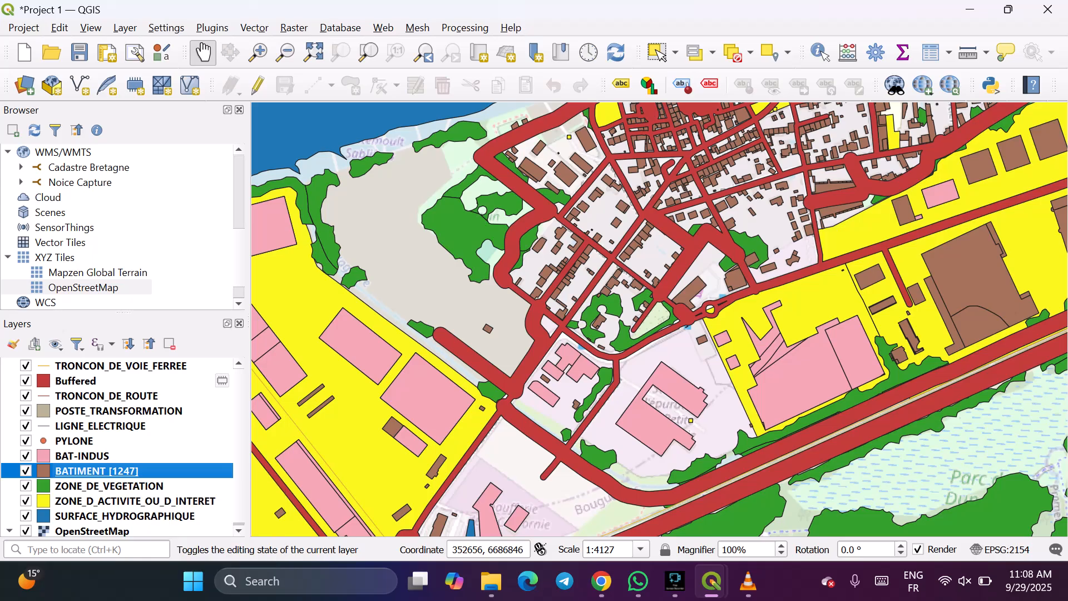
left_click(121, 366)
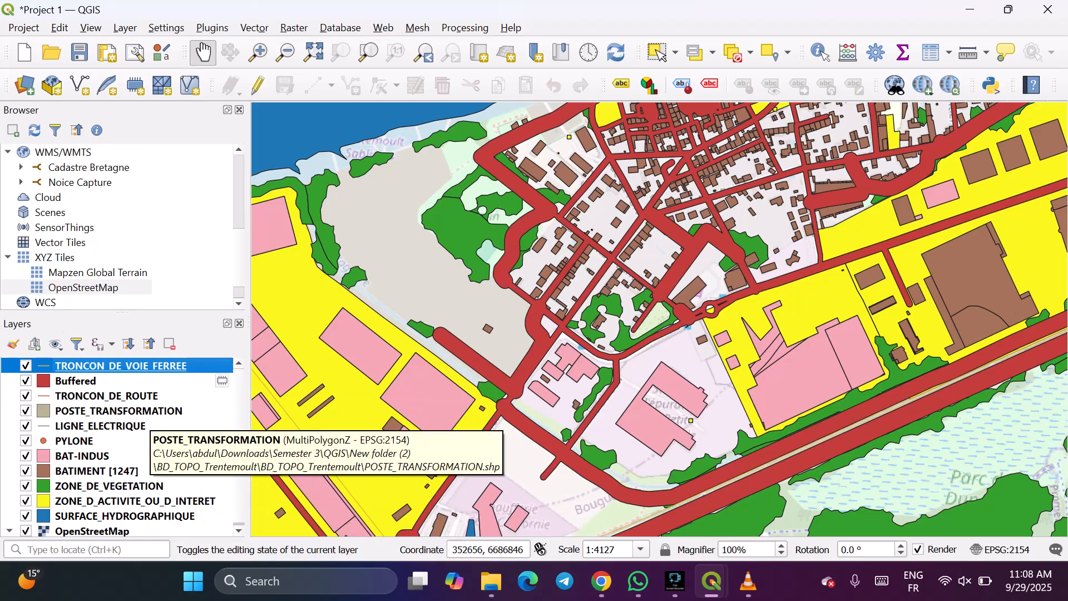
Move TRONCON_DE_ROUTE above the Buffered layer and create a temporary buffer of it with a distance of 6 meters.
mouse_move(106, 395)
left_mouse_down()
mouse_move(114, 370)
mouse_move(118, 378)
left_mouse_up()
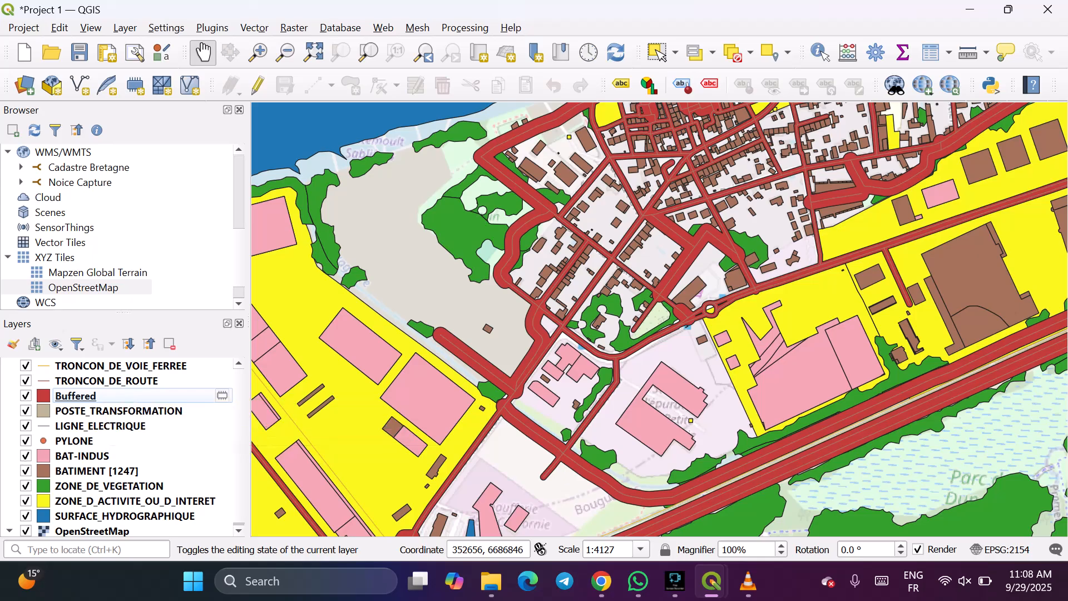
left_click(106, 381)
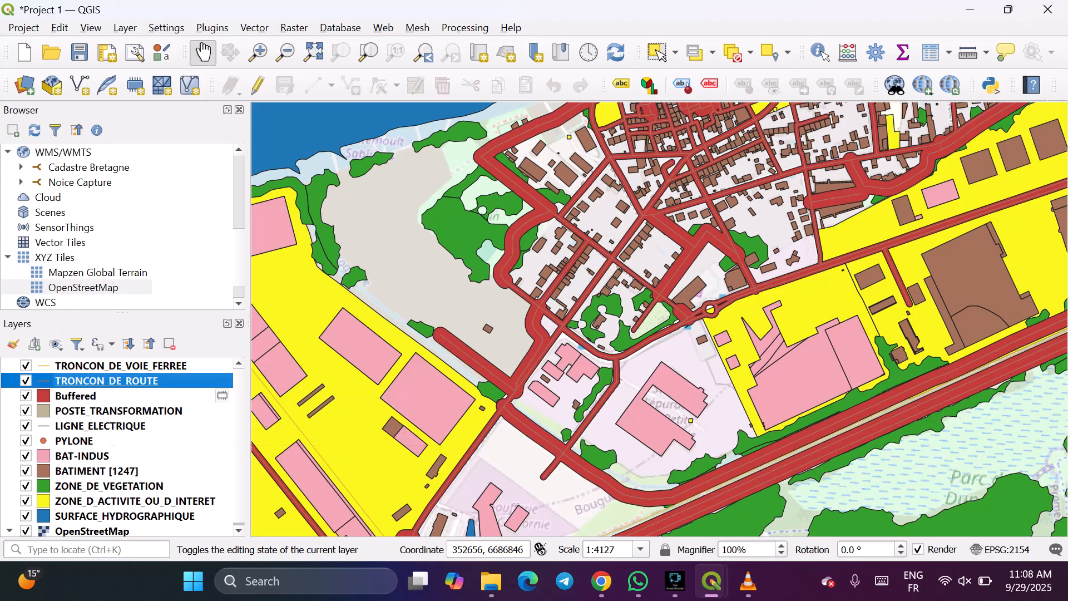
left_click(255, 27)
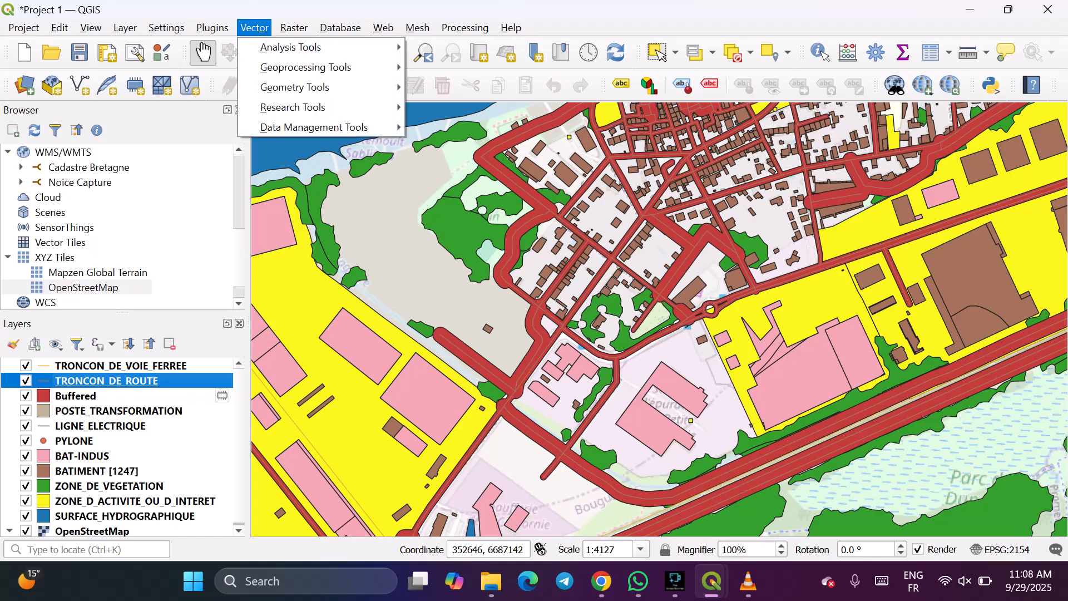
mouse_move(306, 67)
left_click(440, 95)
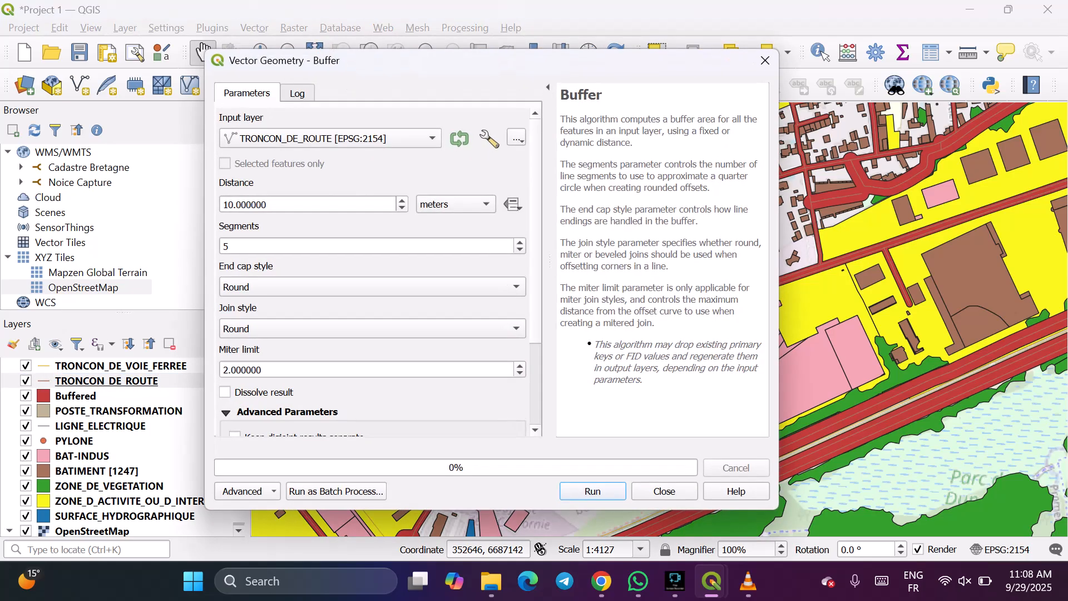
left_click(402, 208)
left_click(402, 208)
left_click(402, 208)
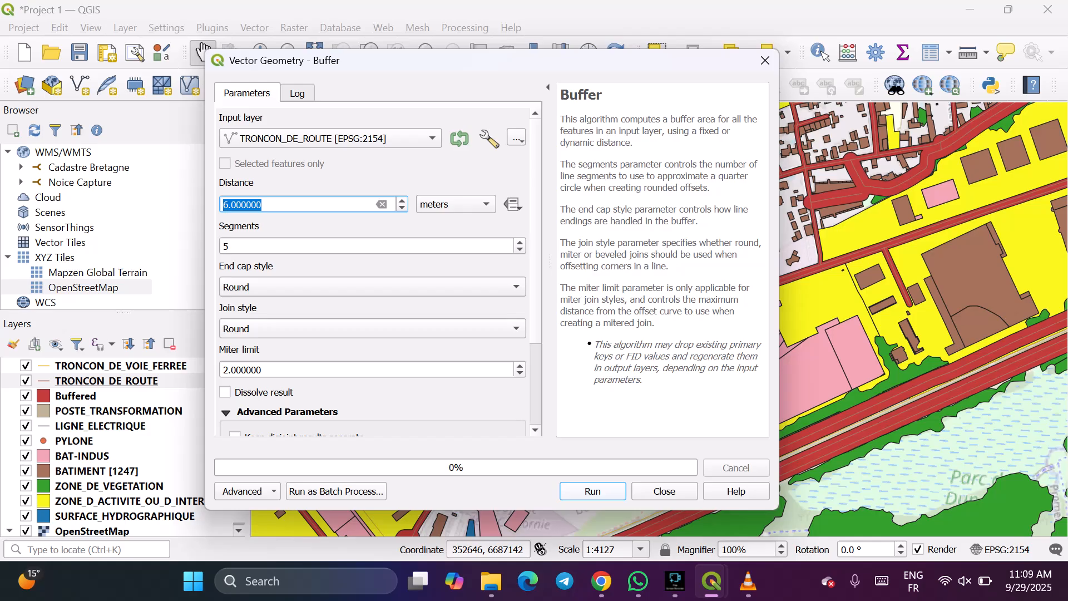
key("Return")
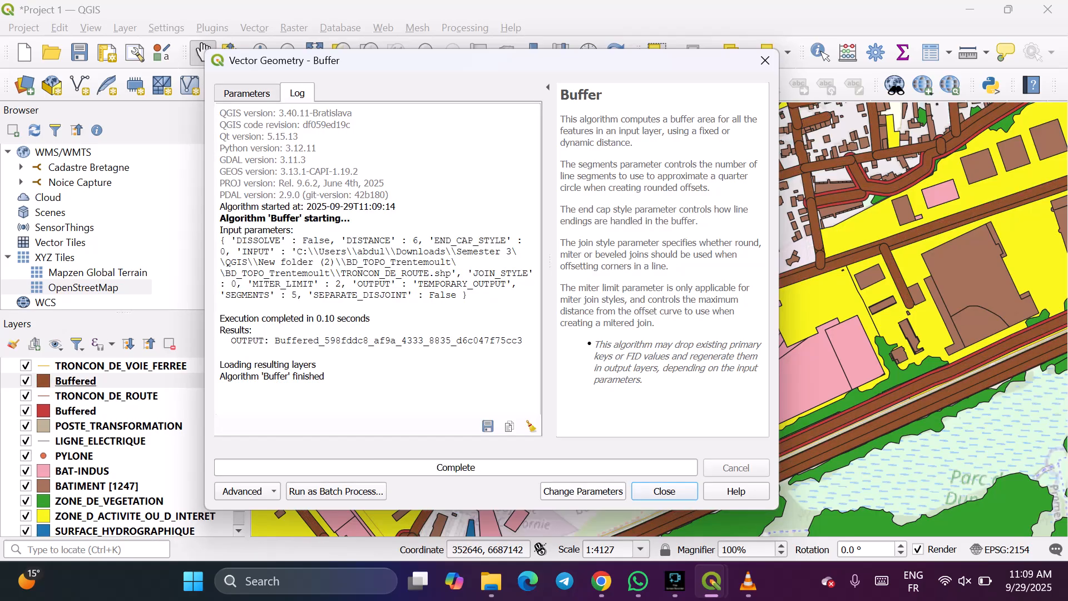
left_click(664, 491)
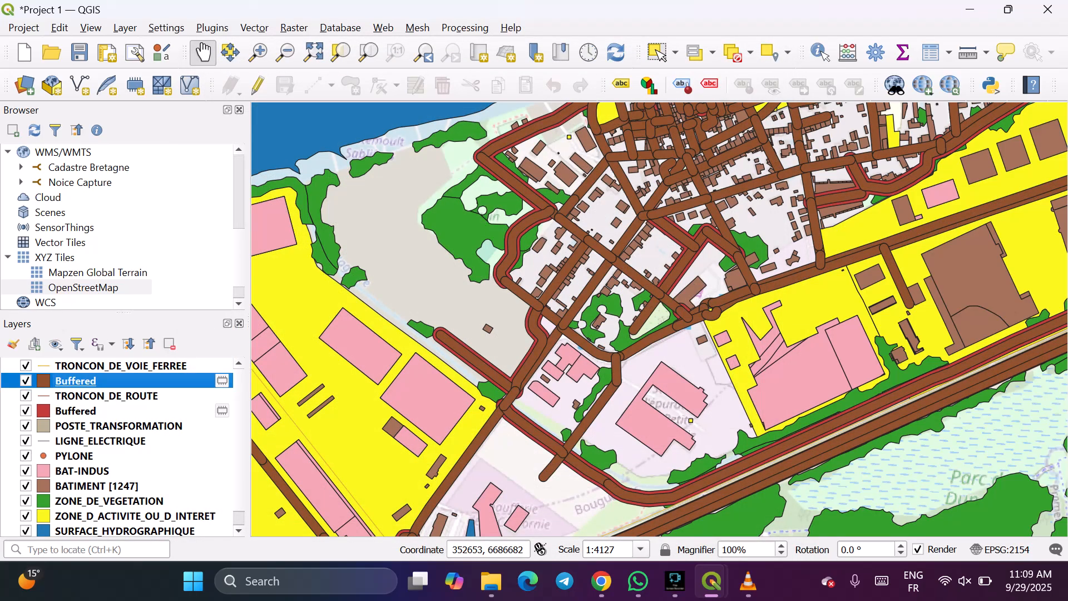
Rename the new brown Buffered layer to Road Buffer 5m.
double_click(76, 381)
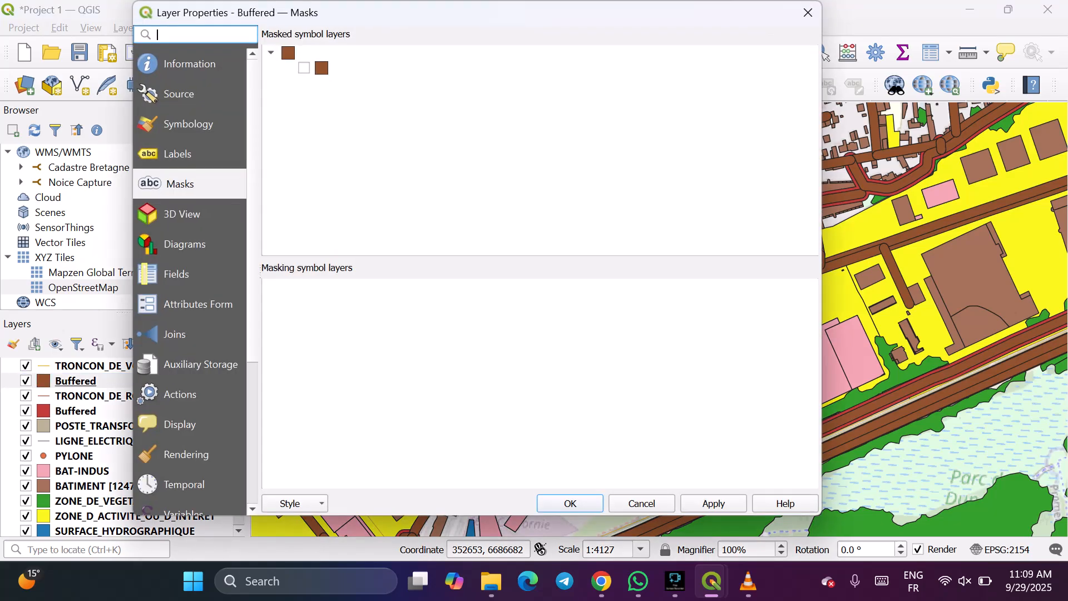
left_click(189, 124)
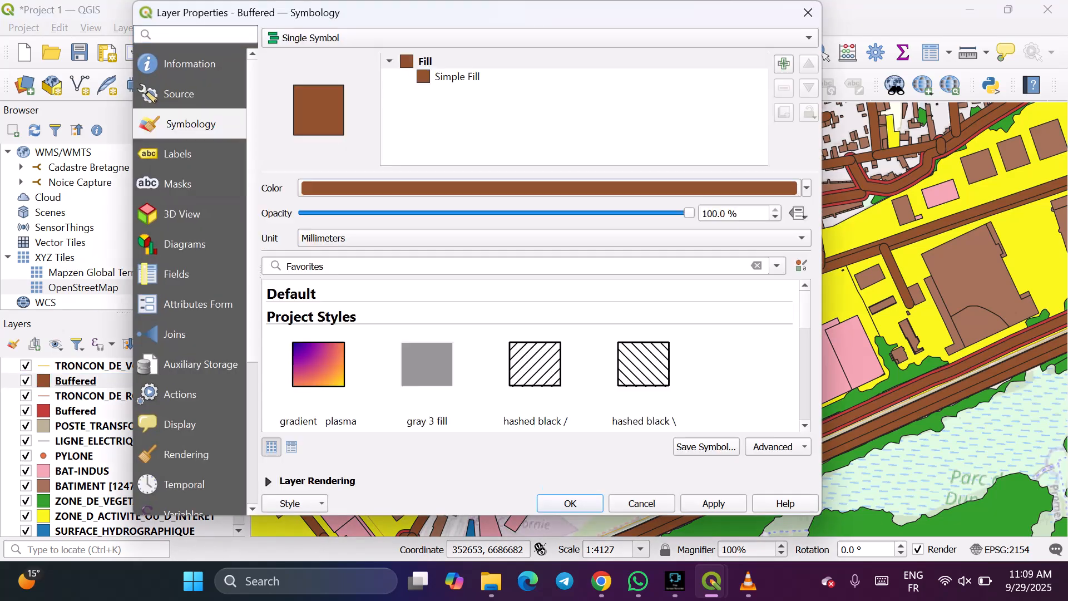
left_click(180, 93)
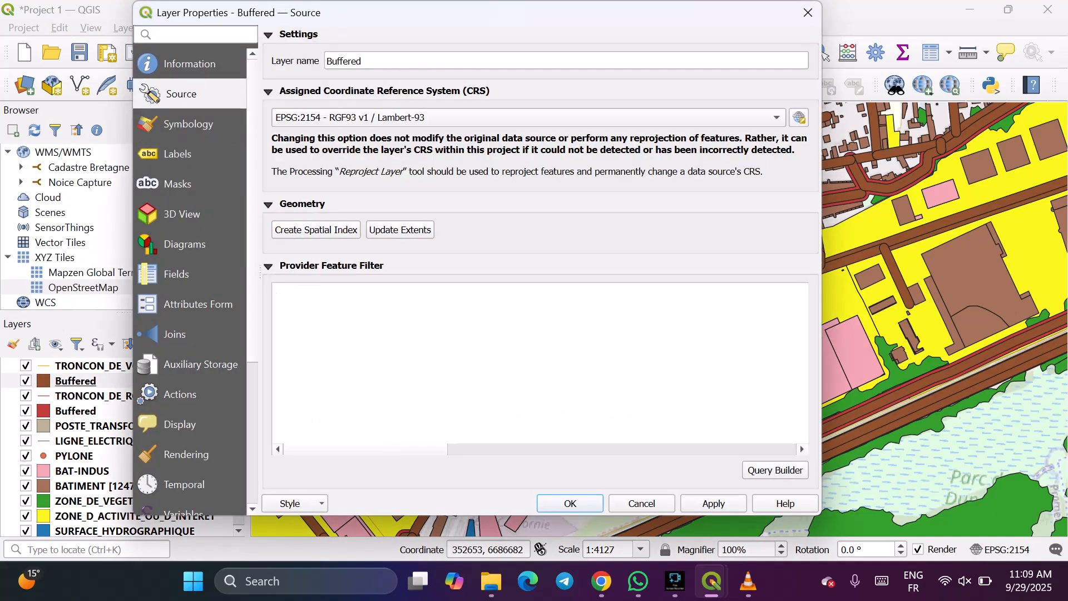
left_click(368, 61)
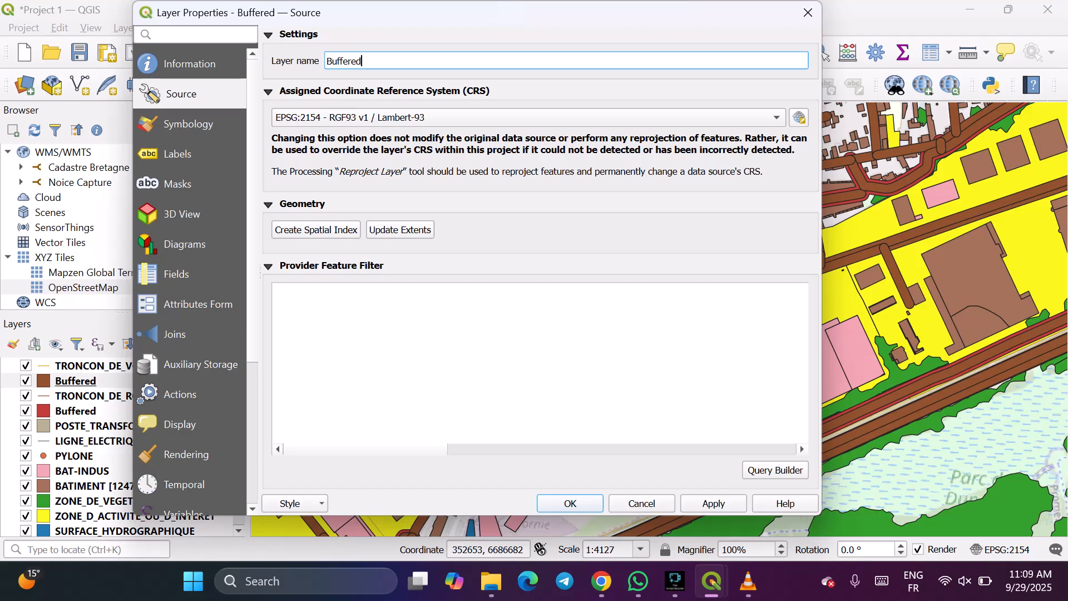
key("BackSpace")
key("BackSpace")
type("5m")
left_click(328, 60)
type("Road")
key("Return")
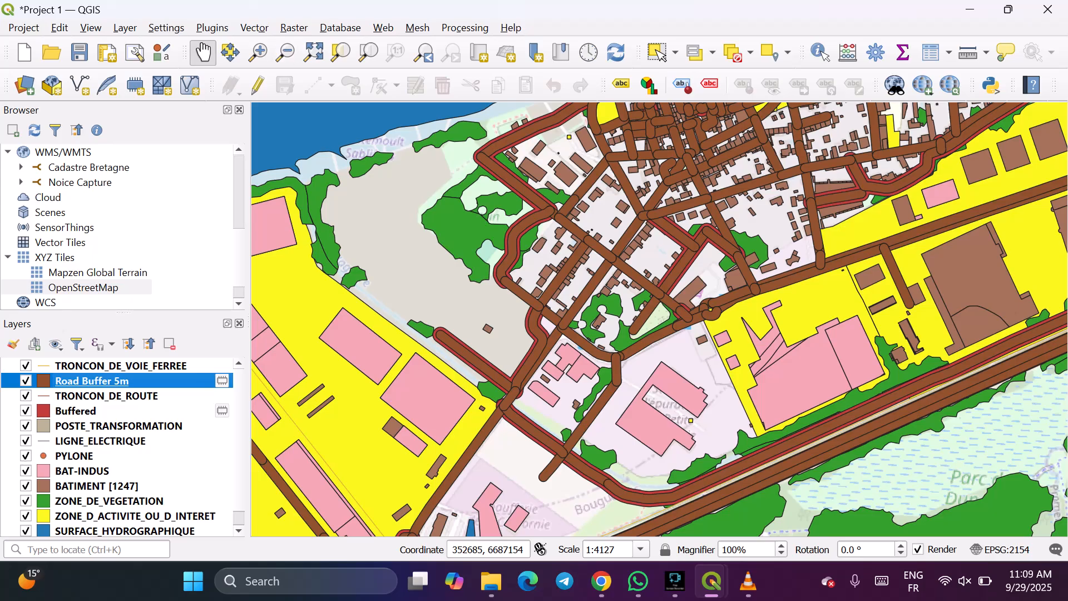
Select by location the BATIMENT features that intersect the Road Buffer 5m layer, creating a new selection.
left_click(254, 28)
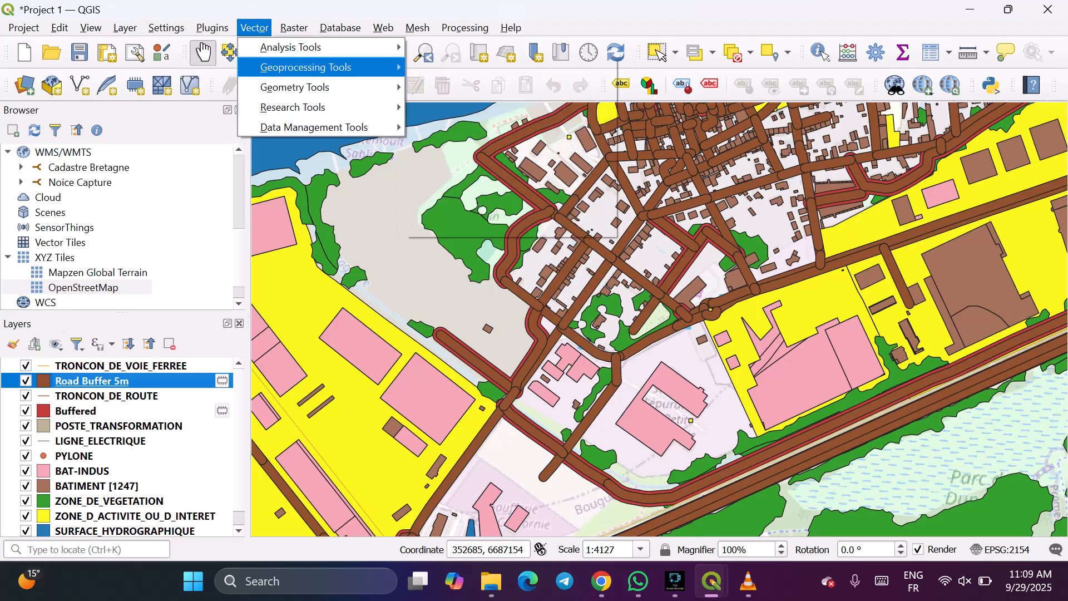
mouse_move(305, 67)
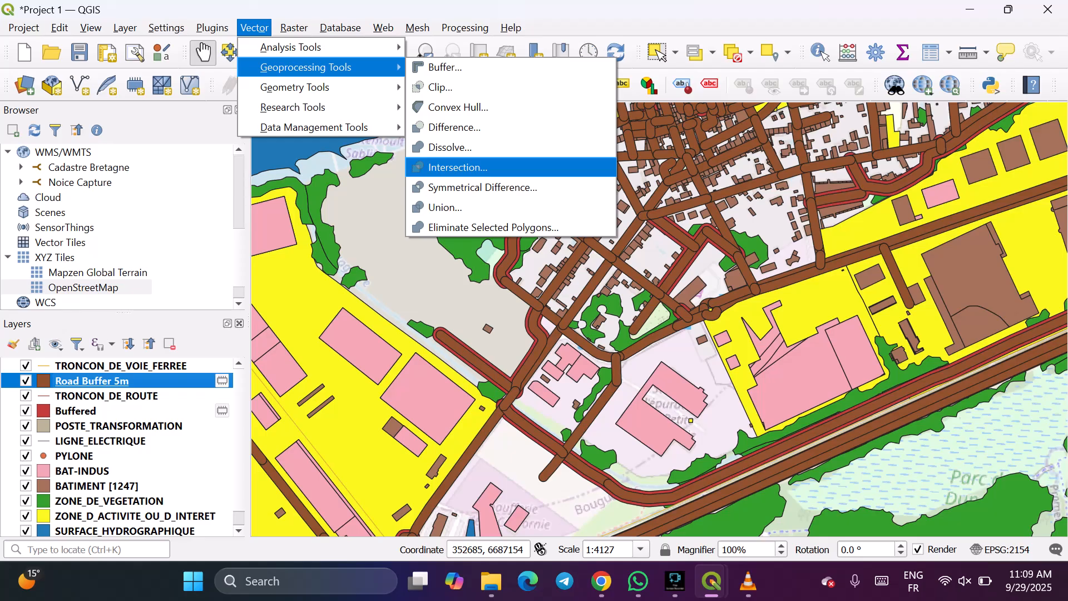
mouse_move(312, 107)
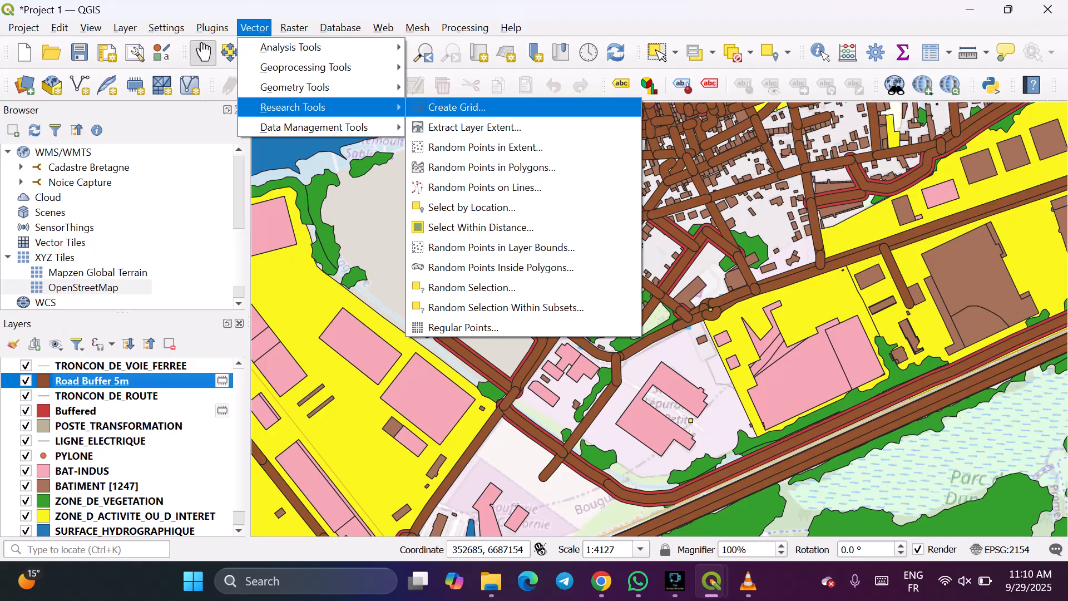
key("Down")
key("Down")
key("Down")
key("Down")
key("Down")
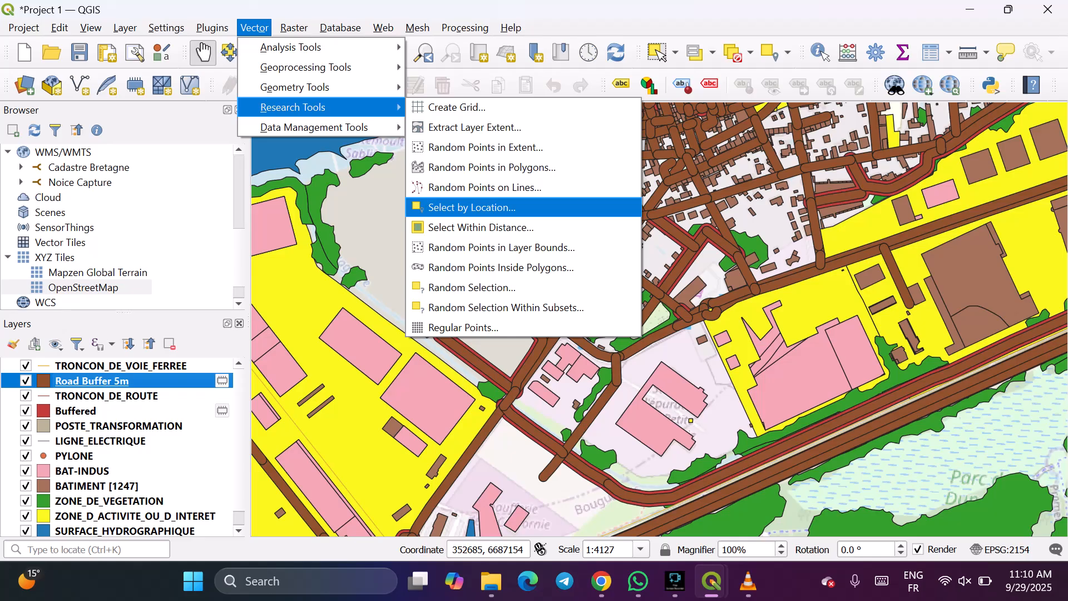
key("Return")
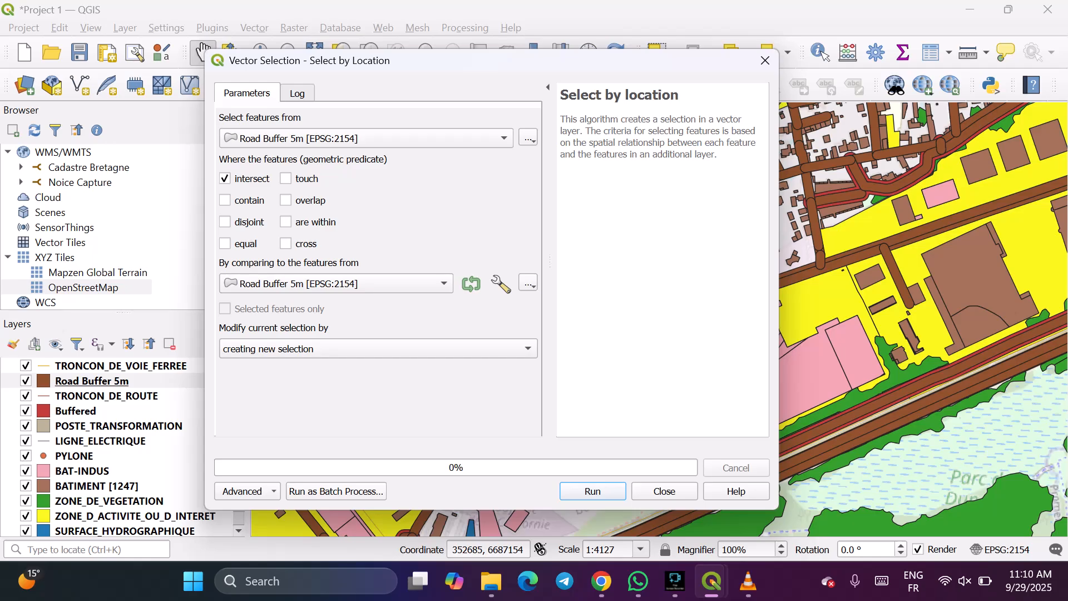
left_click(366, 138)
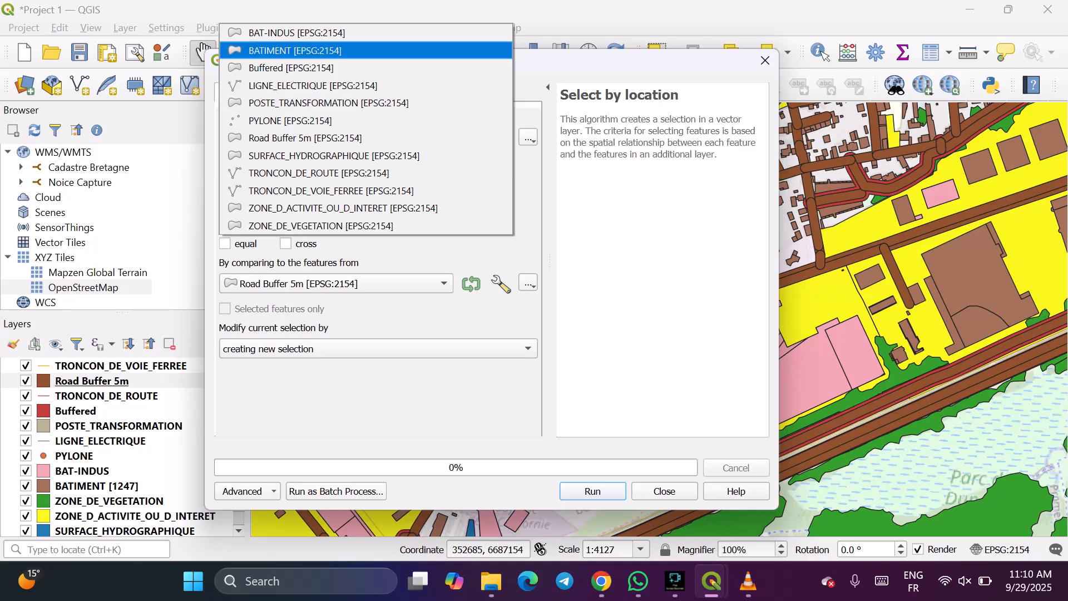
left_click(340, 50)
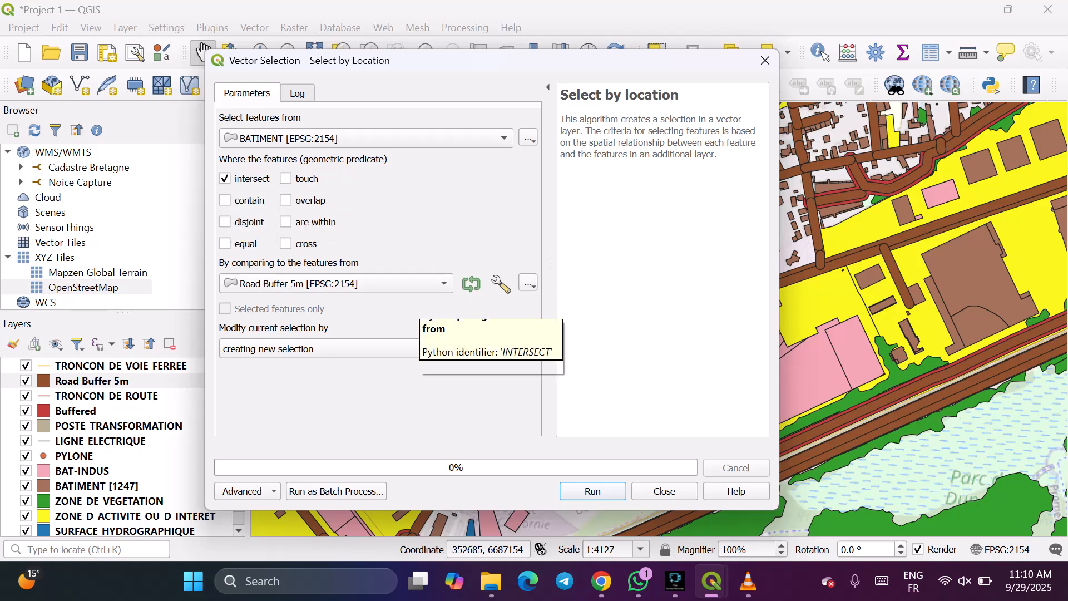
left_click(417, 285)
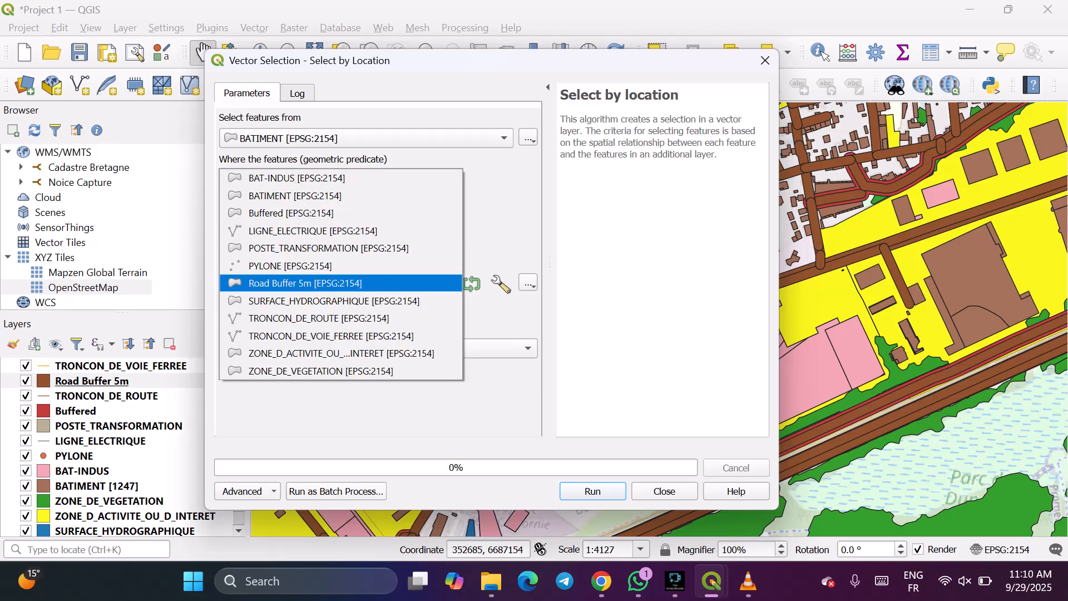
left_click(356, 283)
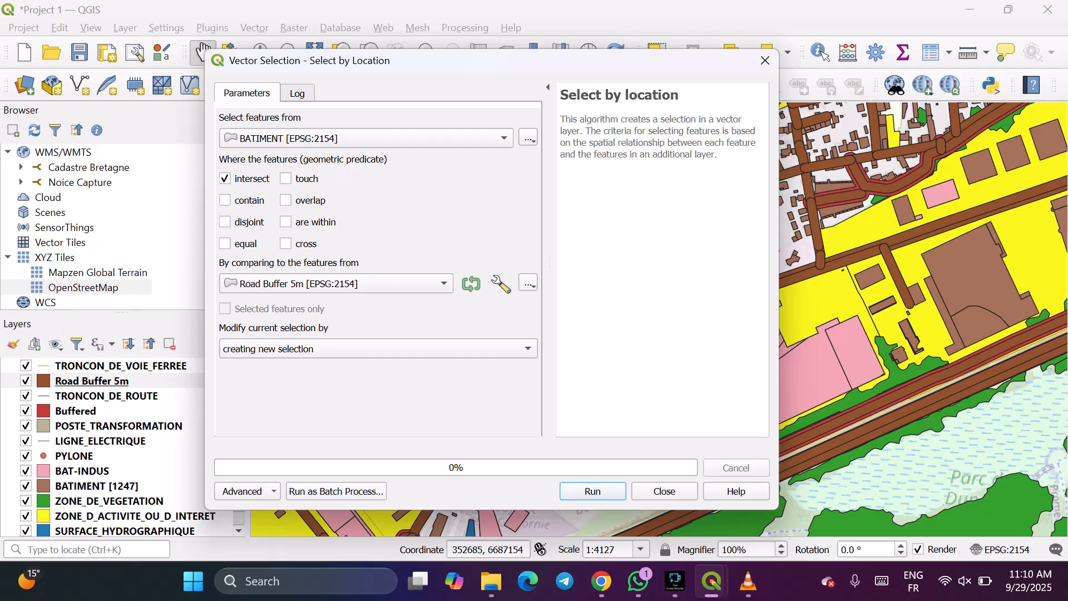
key("Return")
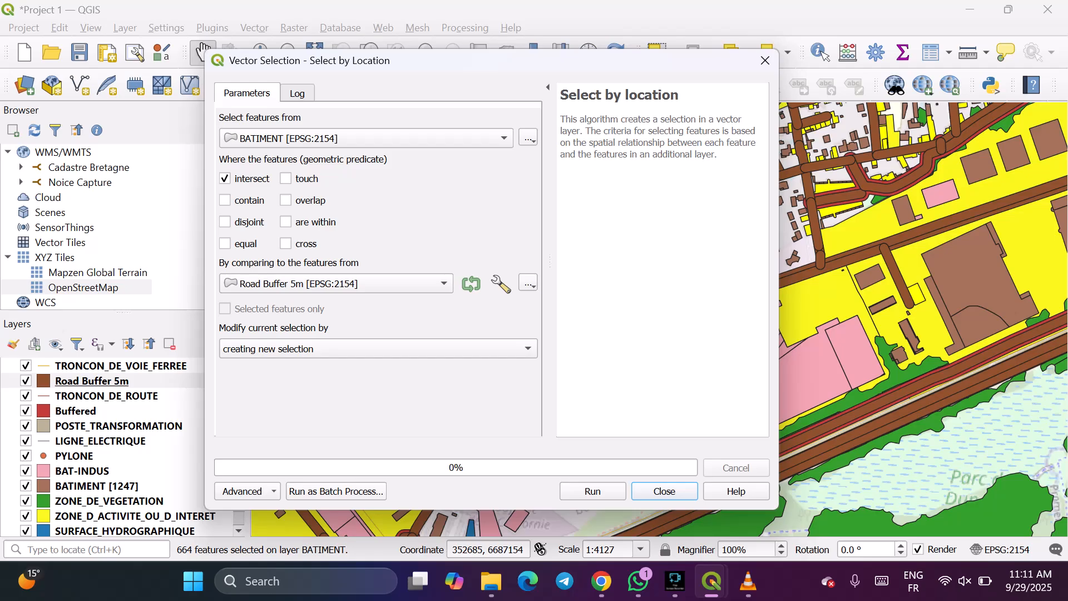
Examine the selected buildings along the road buffers on the map and dismiss the selection dialog.
scroll(923, 290, "down", 1)
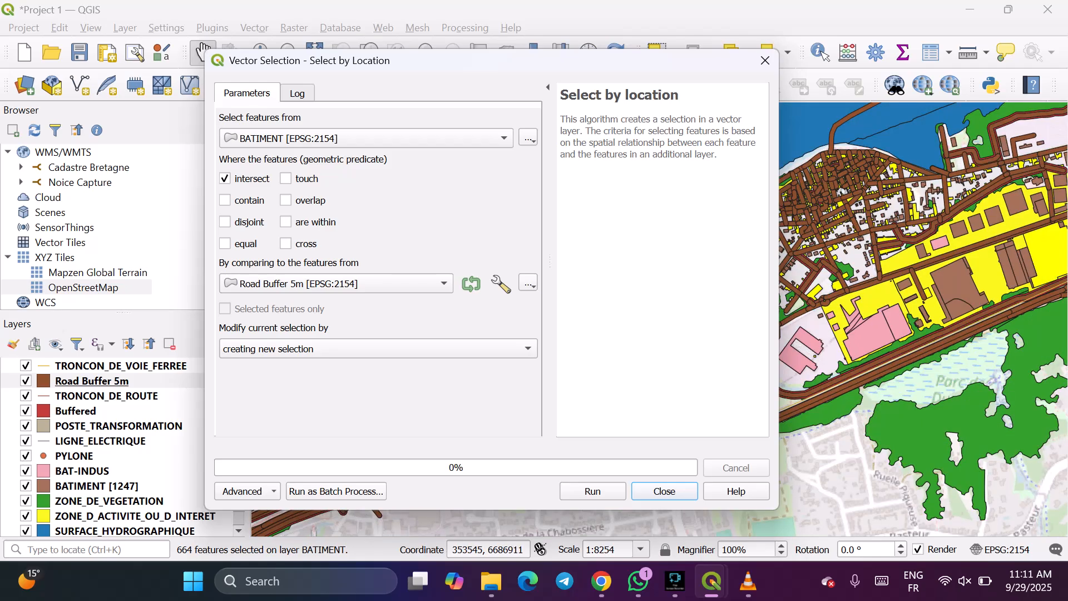
scroll(893, 270, "up", 1)
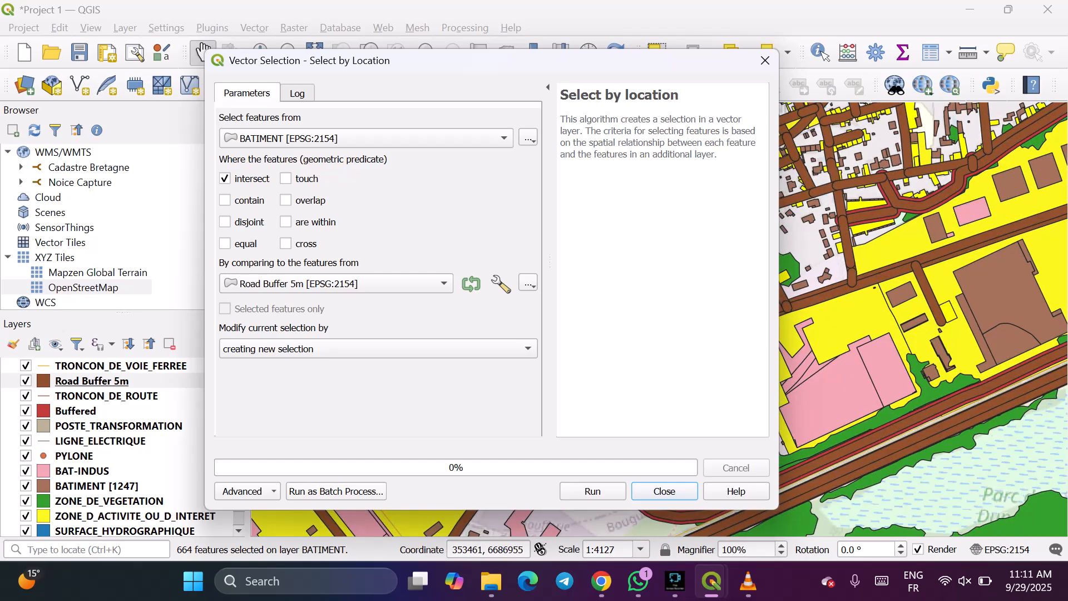
scroll(910, 294, "up", 1)
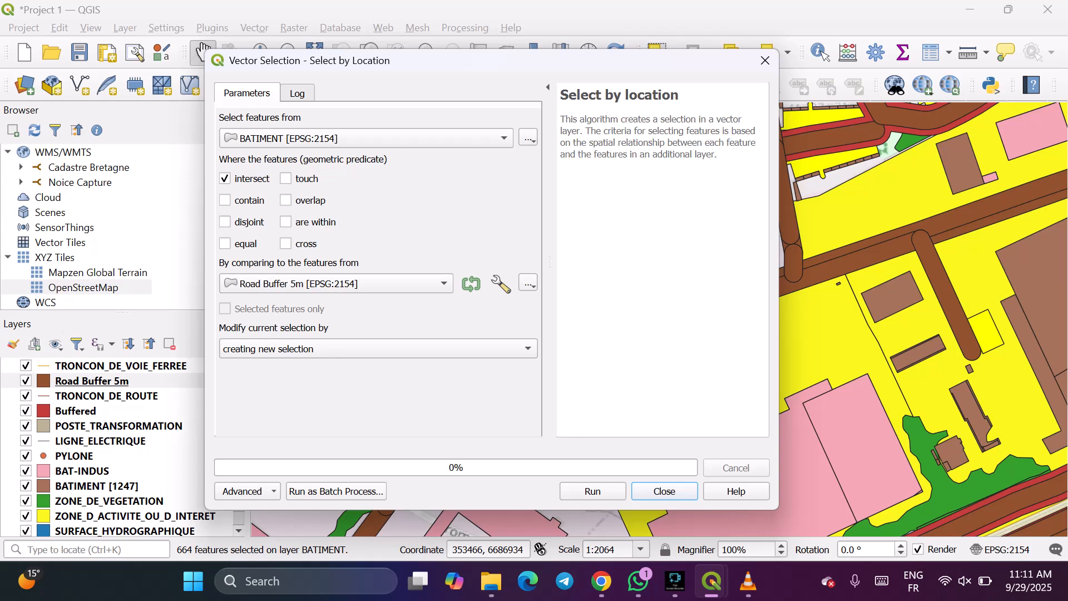
scroll(910, 294, "down", 1)
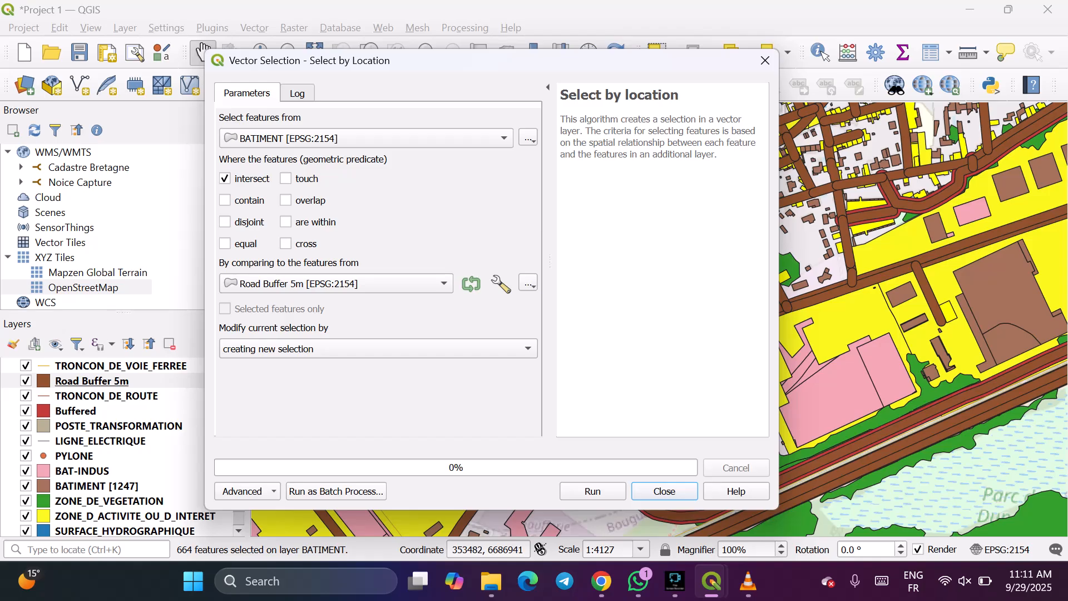
scroll(958, 245, "down", 1)
scroll(946, 223, "up", 3)
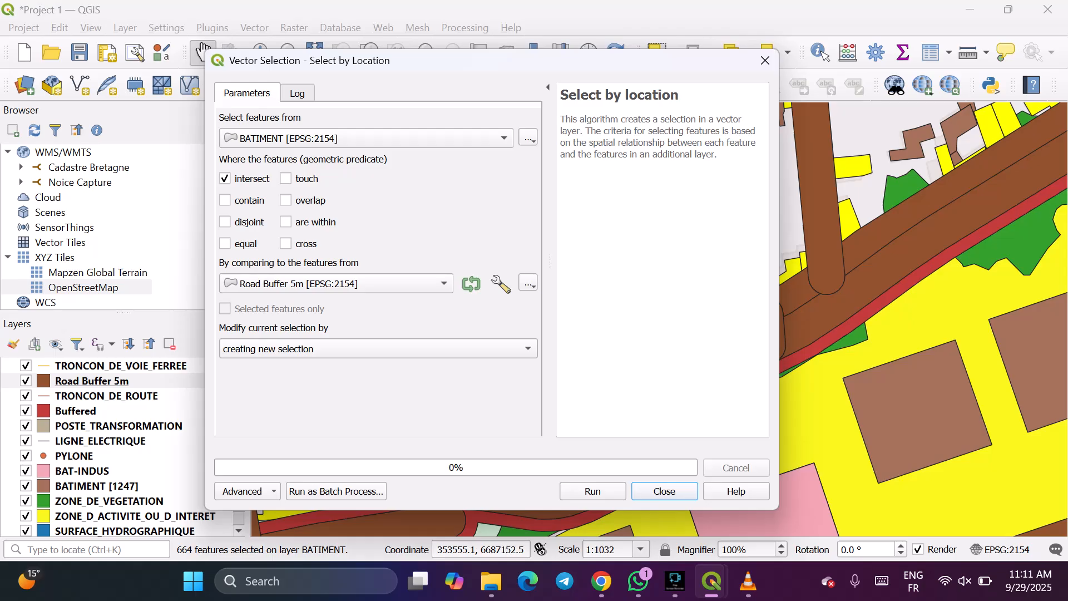
left_click(665, 491)
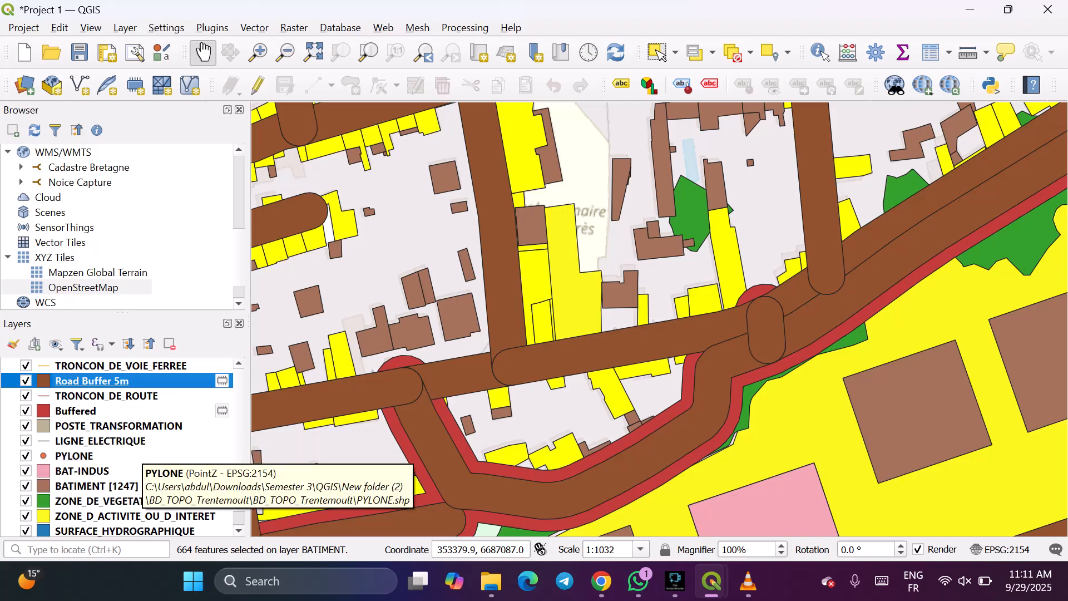
Invert the feature selection in the BATIMENT attribute table.
left_click(120, 486)
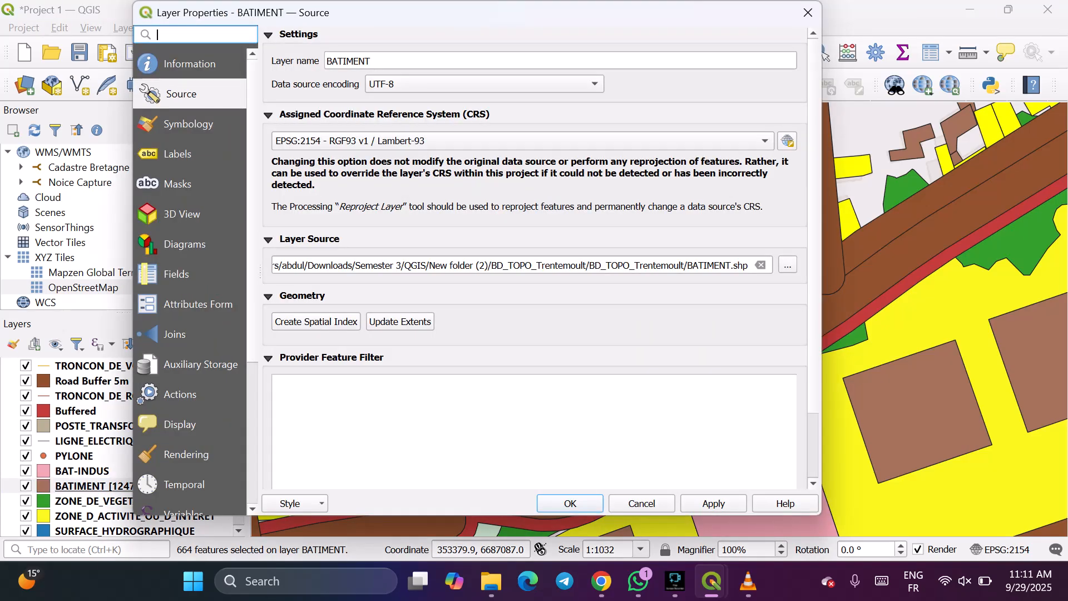
left_click(809, 12)
left_click(933, 52)
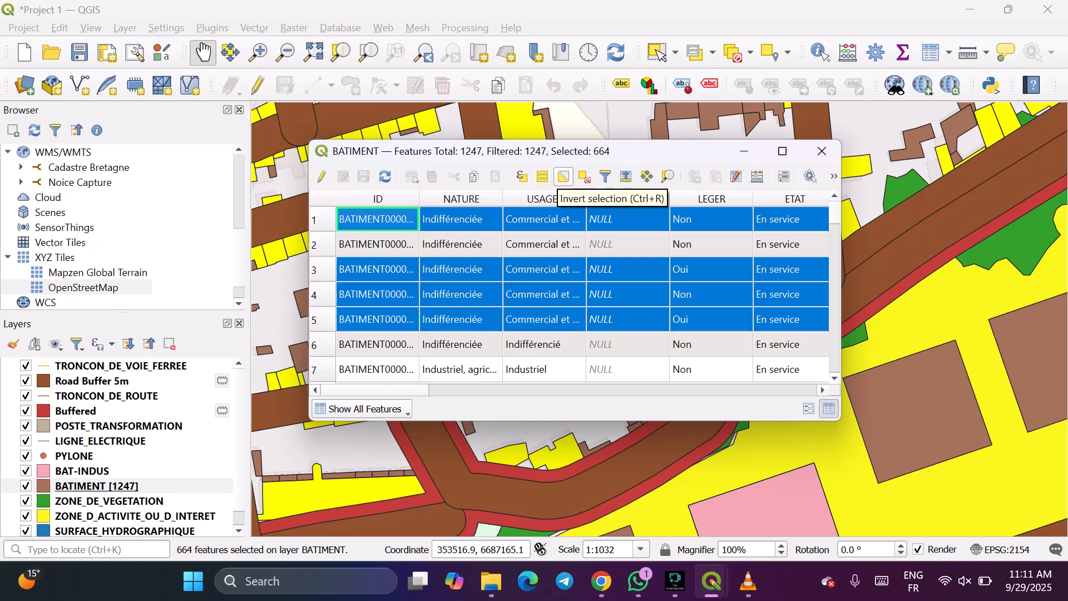
left_click(563, 177)
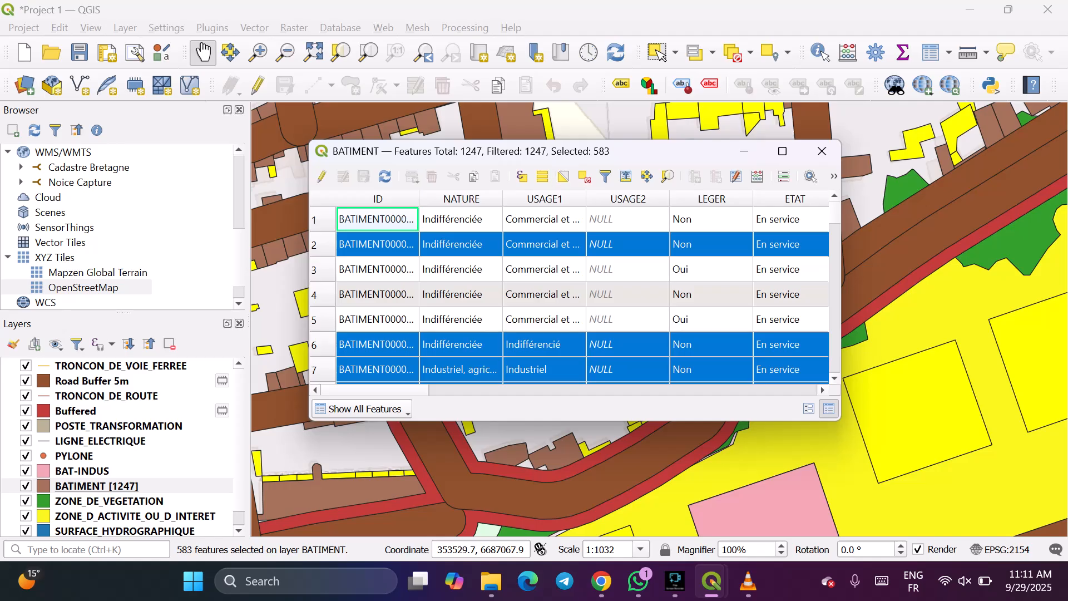
Examine the inverted building selection on the map and in the BATIMENT attribute table, and close the table.
scroll(873, 490, "down", 2)
scroll(871, 484, "down", 1)
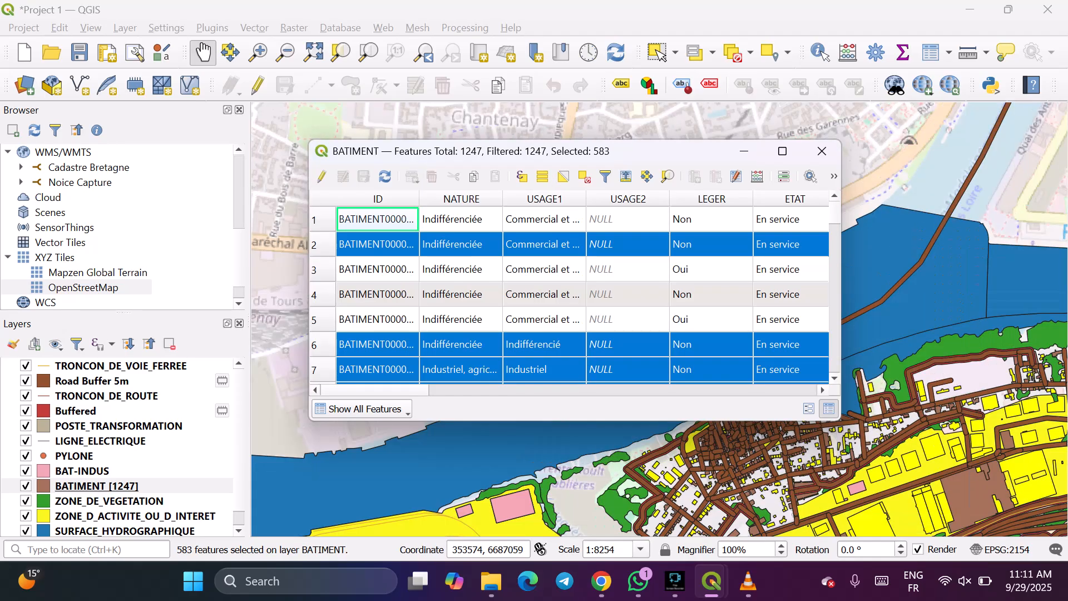
left_click_drag(916, 331, 827, 175)
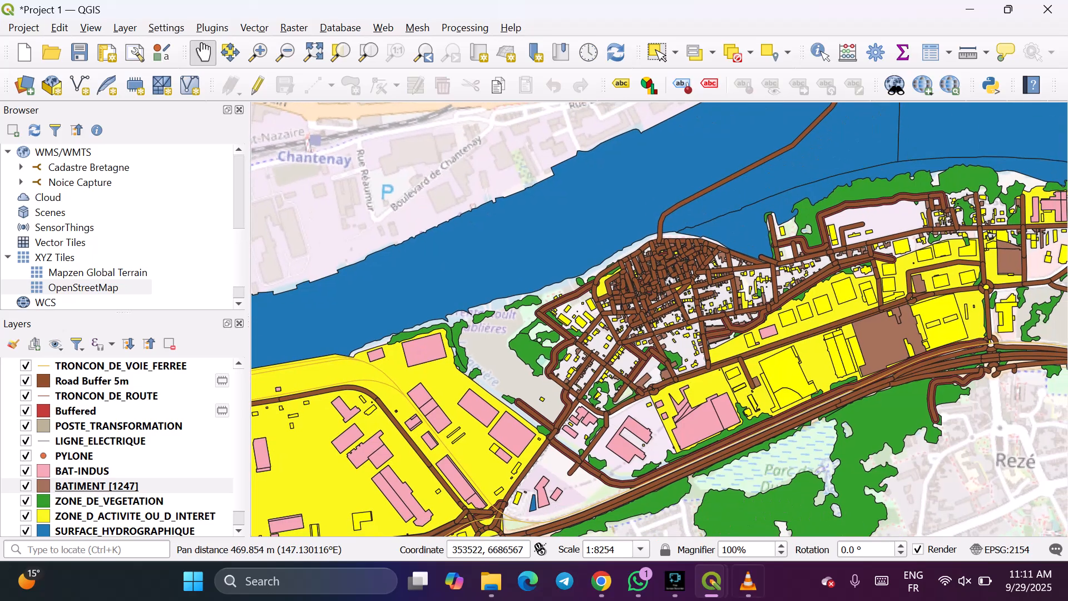
mouse_move(712, 581)
left_click(896, 492)
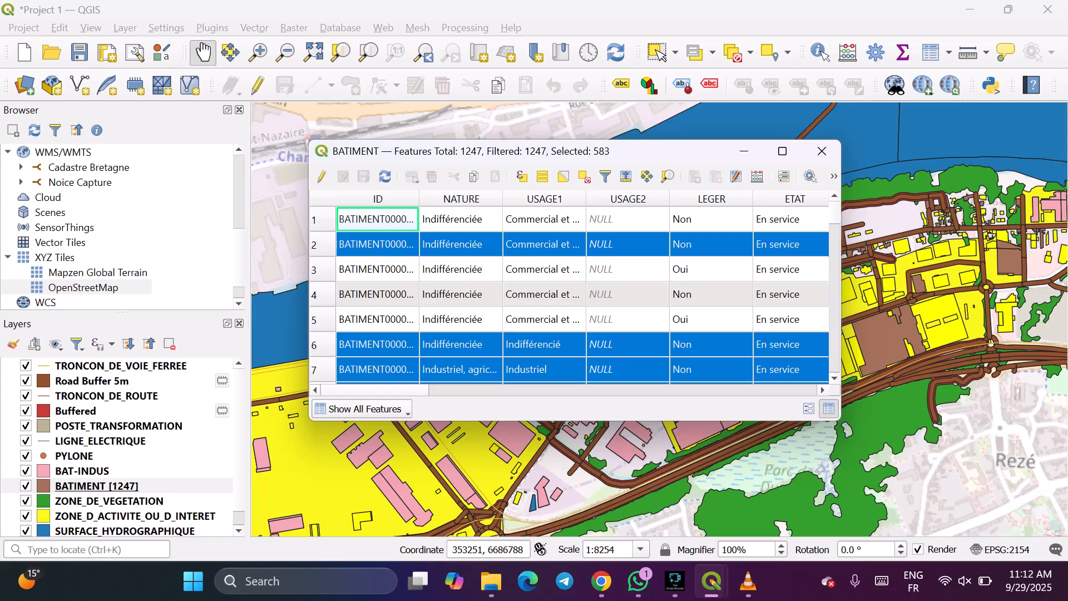
scroll(573, 289, "down", 7)
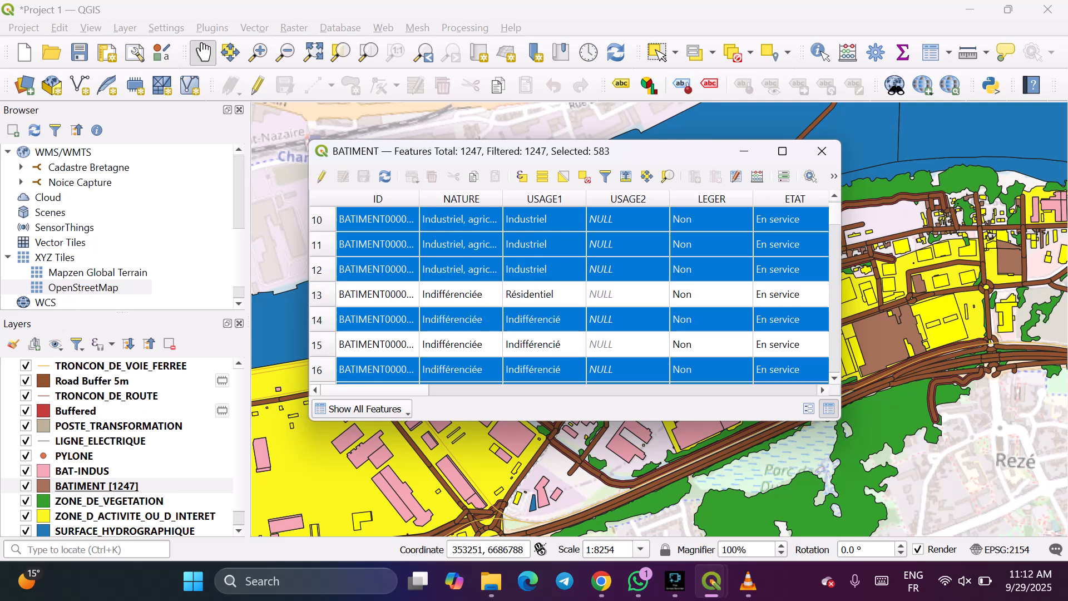
scroll(573, 290, "down", 1)
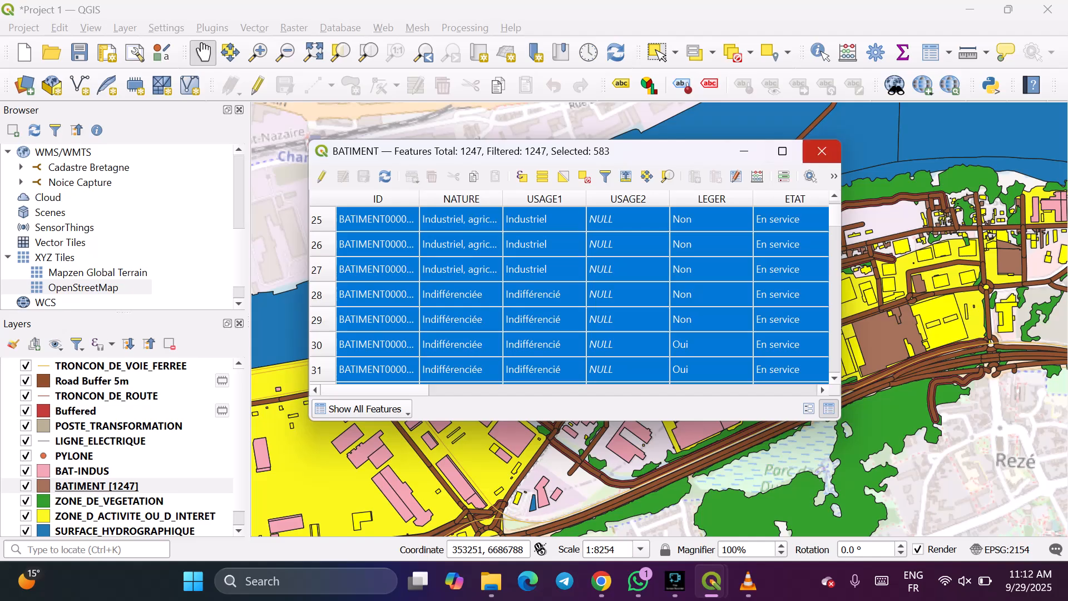
left_click(823, 151)
Change the fill color of the ZONE_D_ACTIVITE_OU_D_INTERET layer to magenta.
left_click(134, 517)
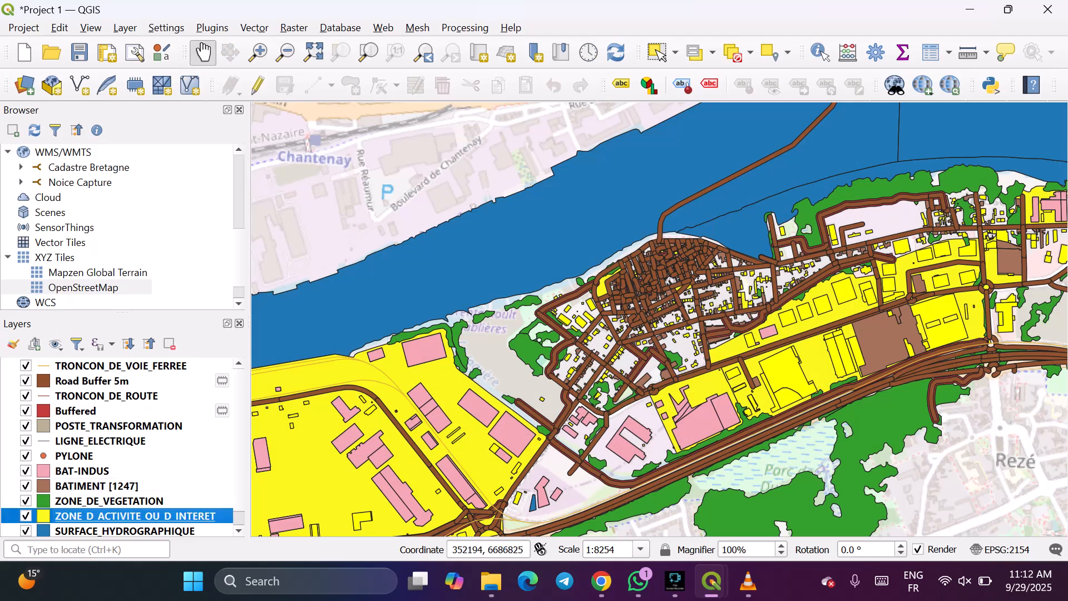
double_click(134, 517)
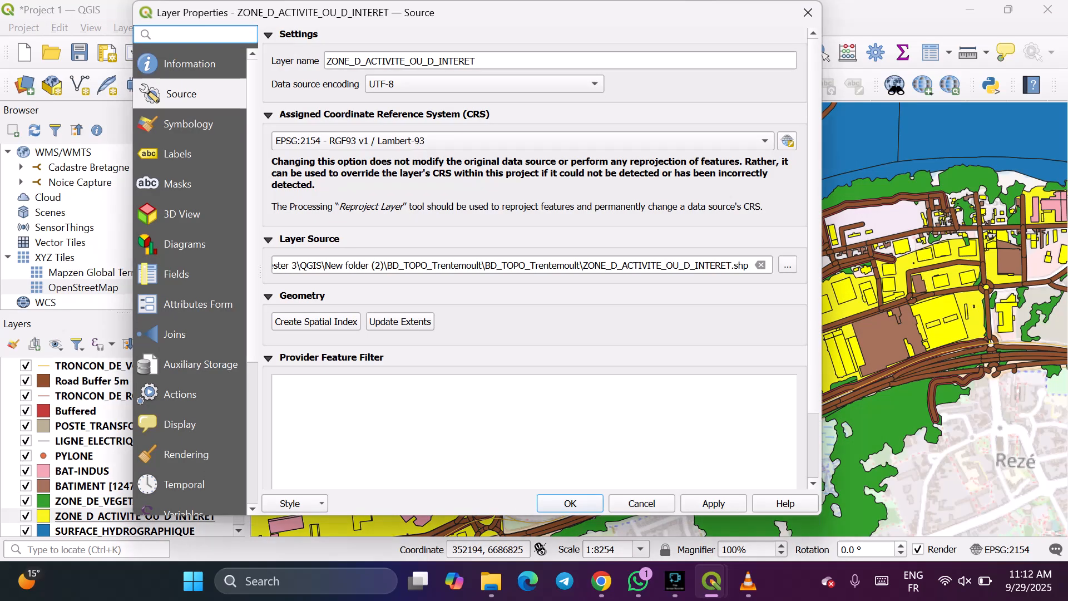
left_click(191, 123)
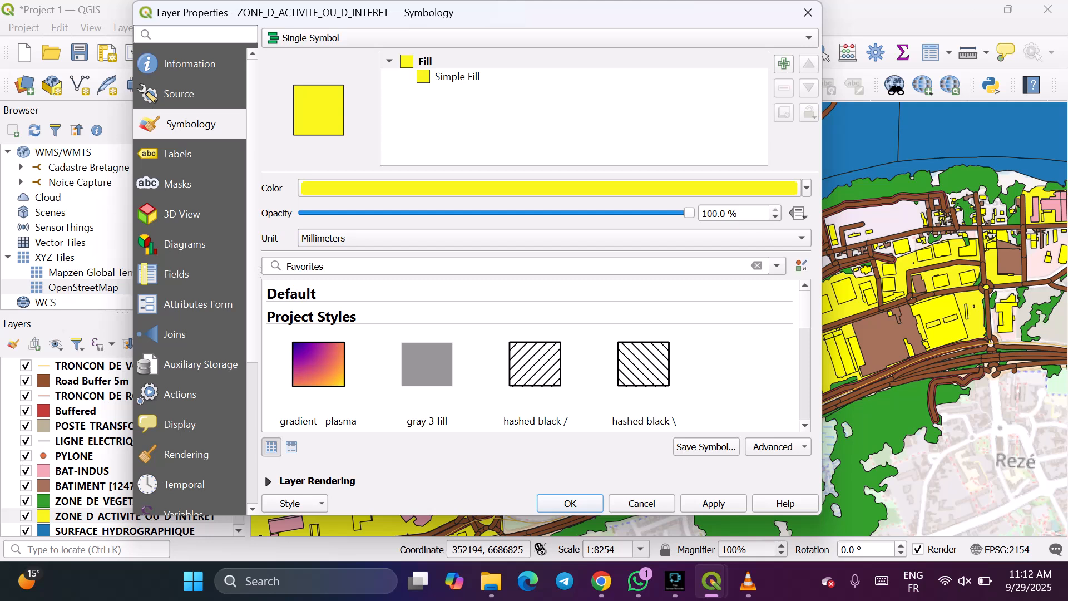
left_click(807, 188)
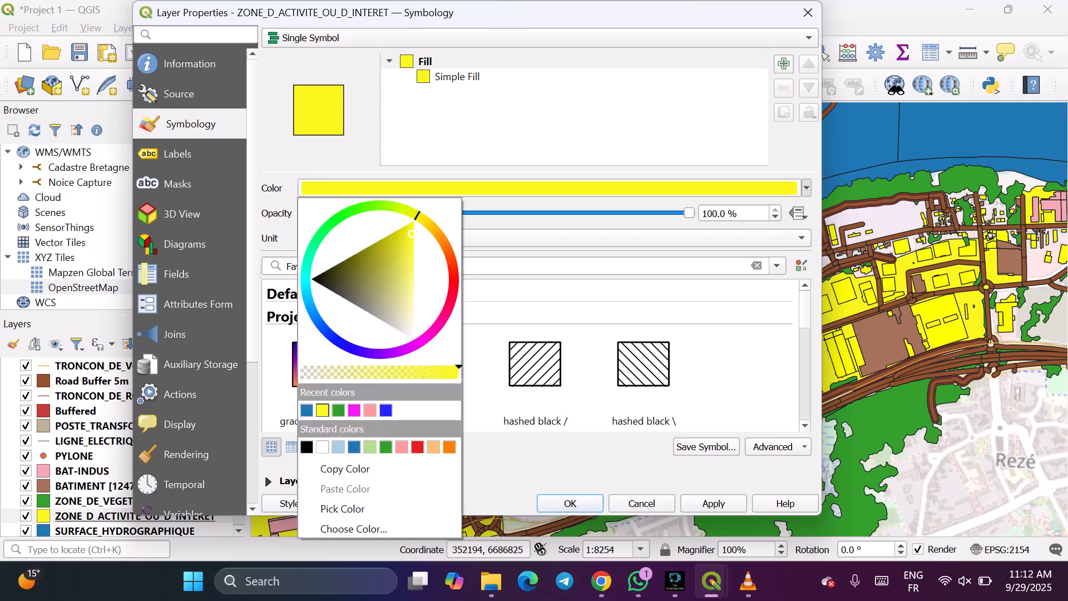
left_click(414, 346)
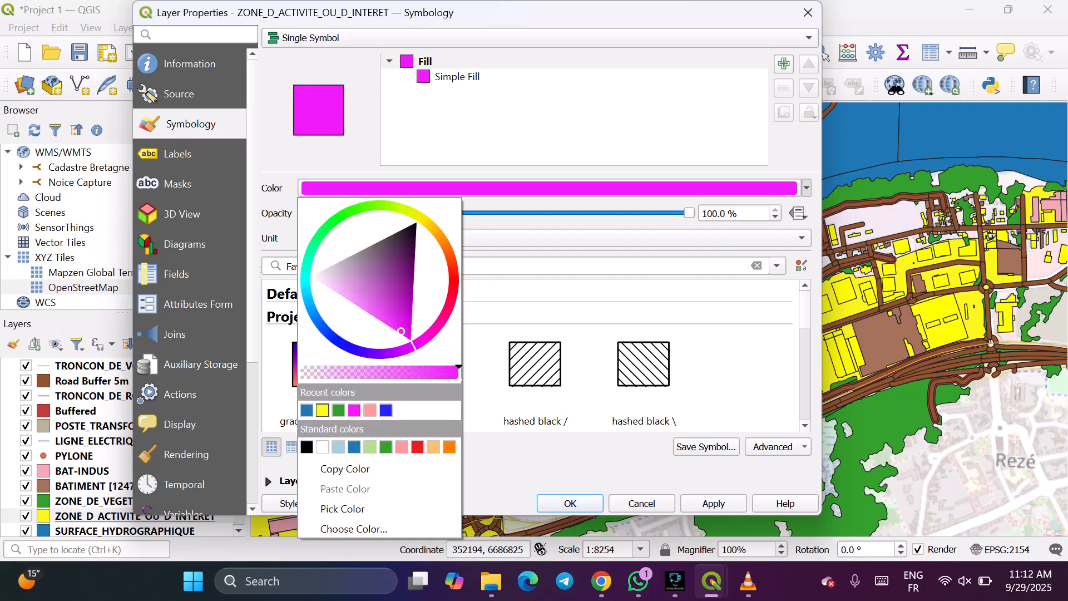
left_click(714, 503)
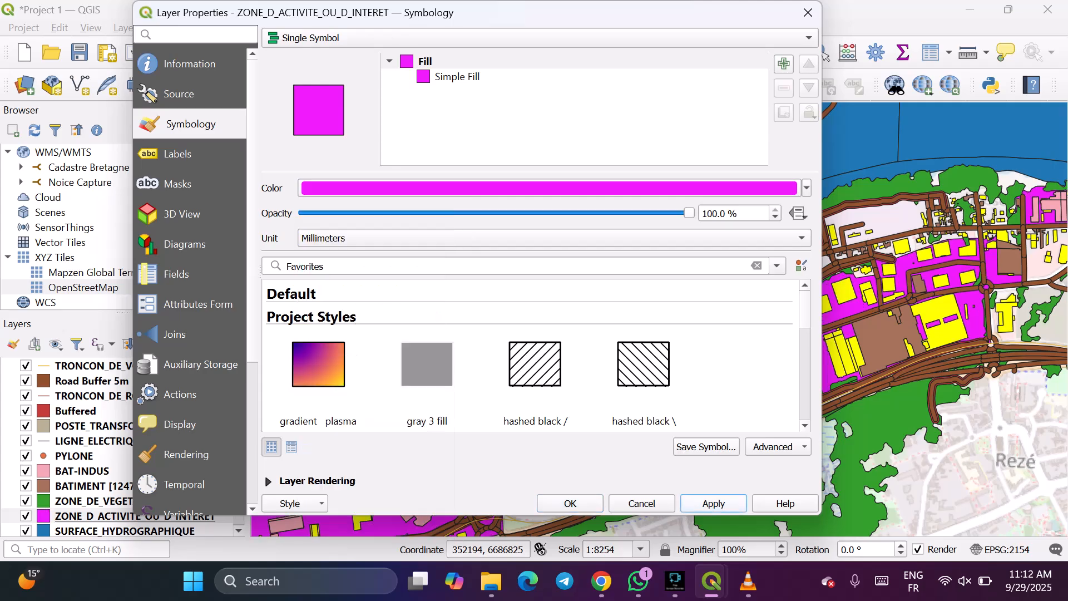
left_click(571, 504)
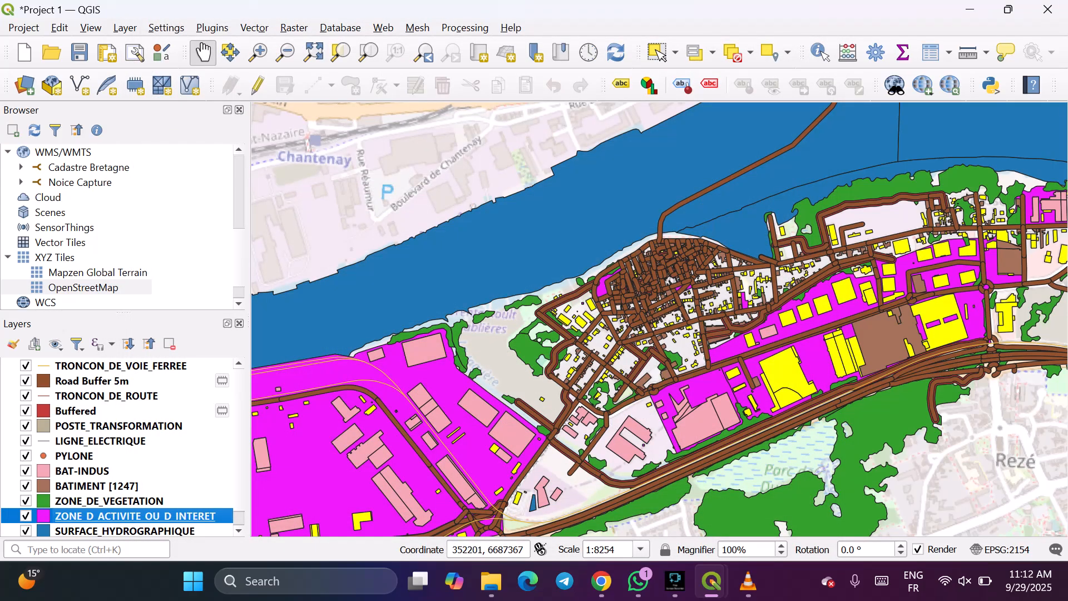
Examine up close the selected buildings lying between the road buffers on the map.
left_click(76, 412)
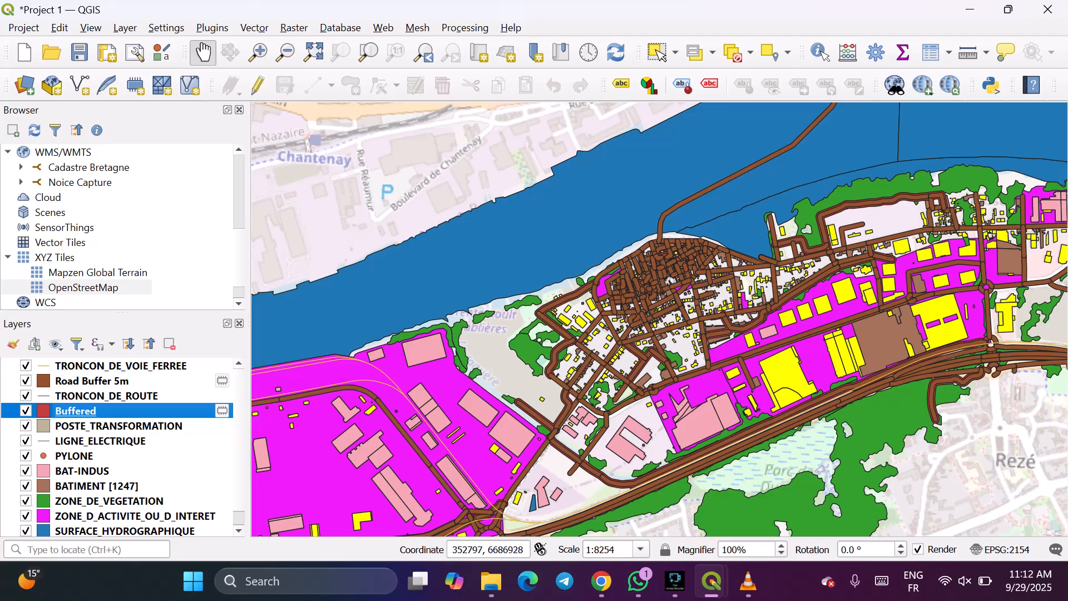
scroll(509, 370, "down", 1)
scroll(585, 330, "up", 1)
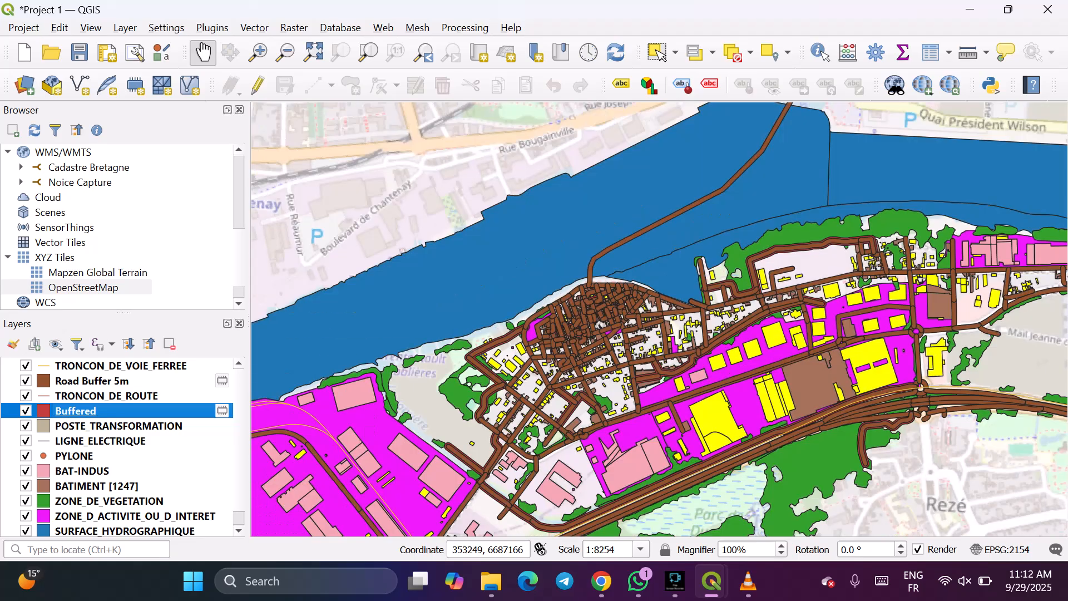
scroll(584, 329, "up", 2)
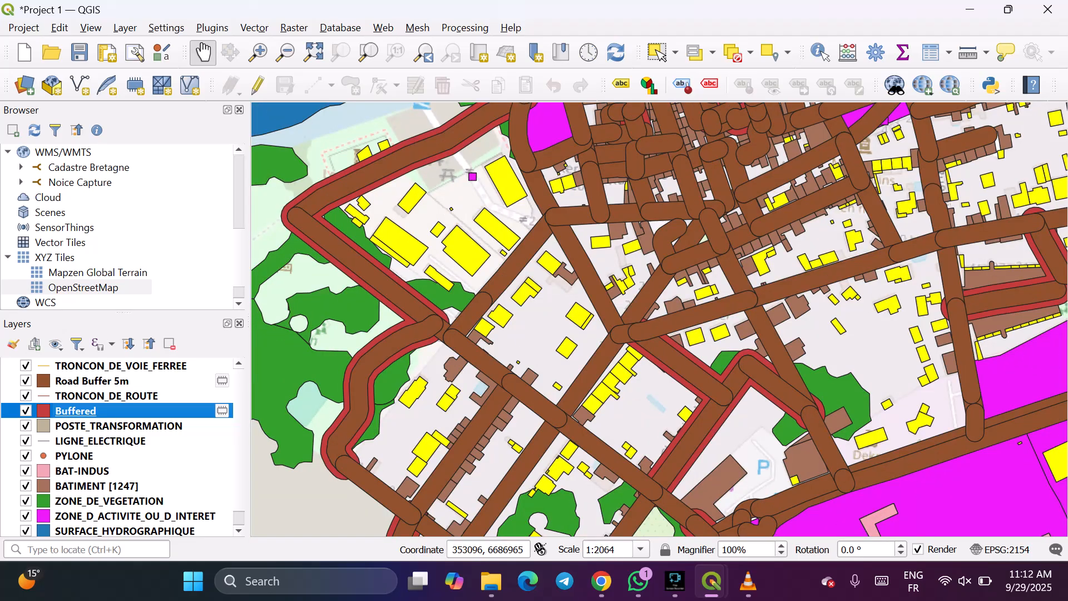
scroll(525, 402, "up", 1)
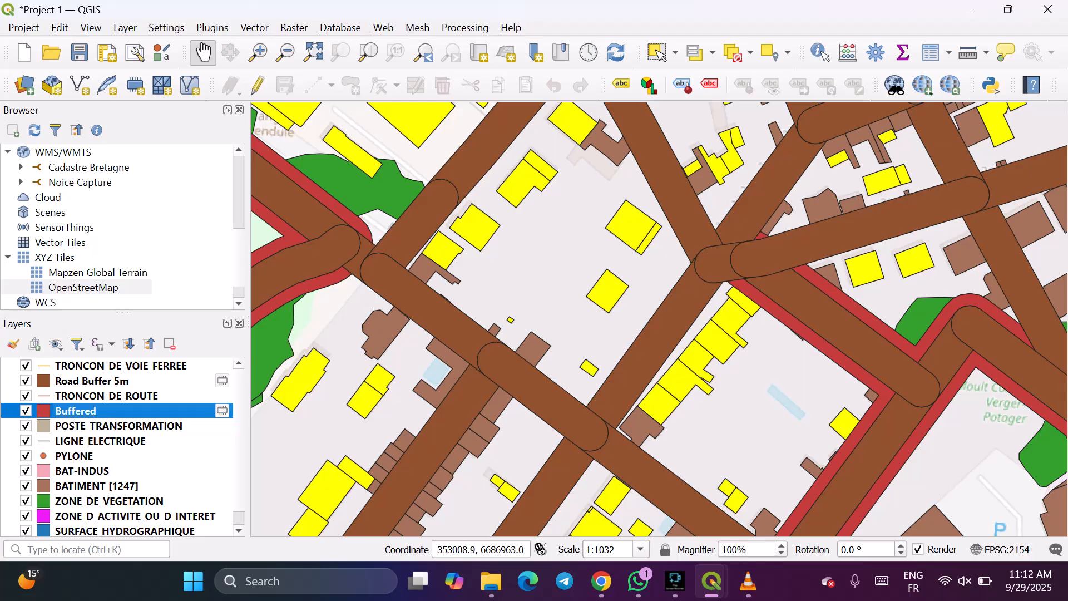
Compare the map with Road Buffer 5m hidden and shown, and set the Buffered layer's opacity to 77.3 %.
left_click(25, 381)
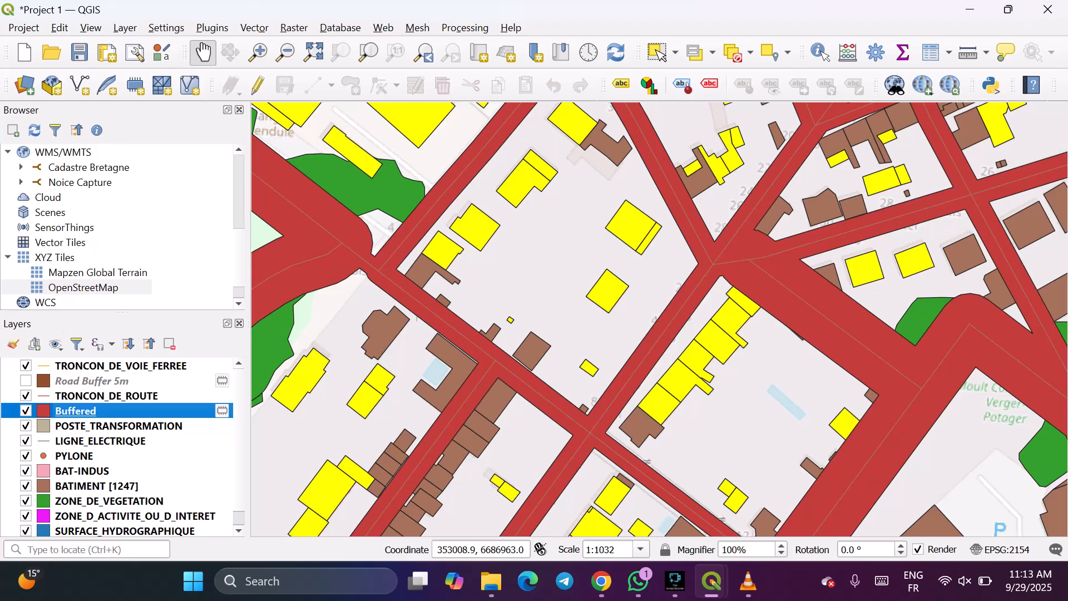
left_click(26, 382)
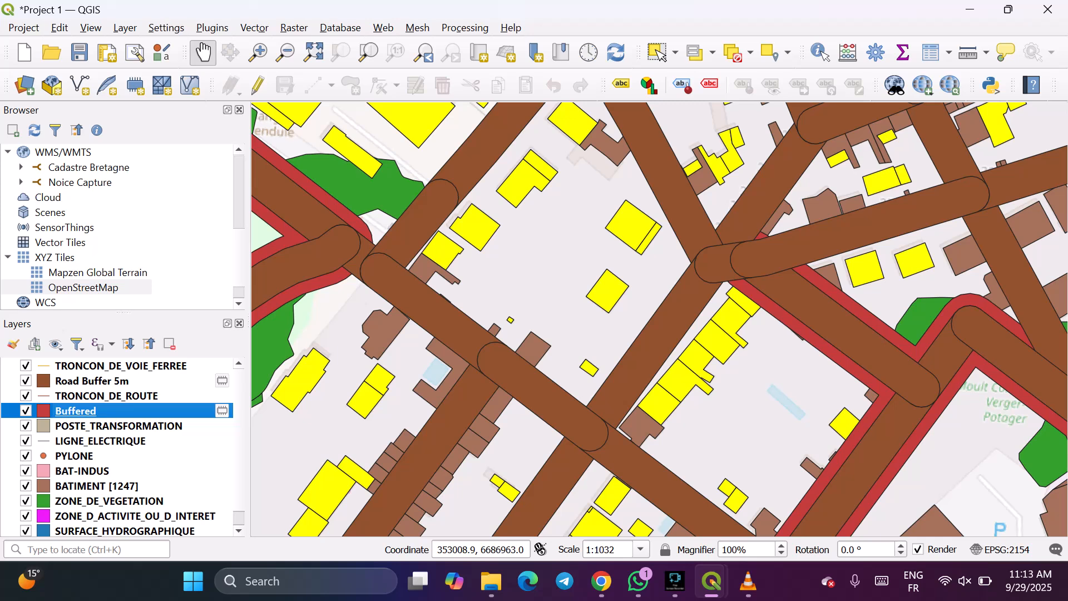
double_click(76, 411)
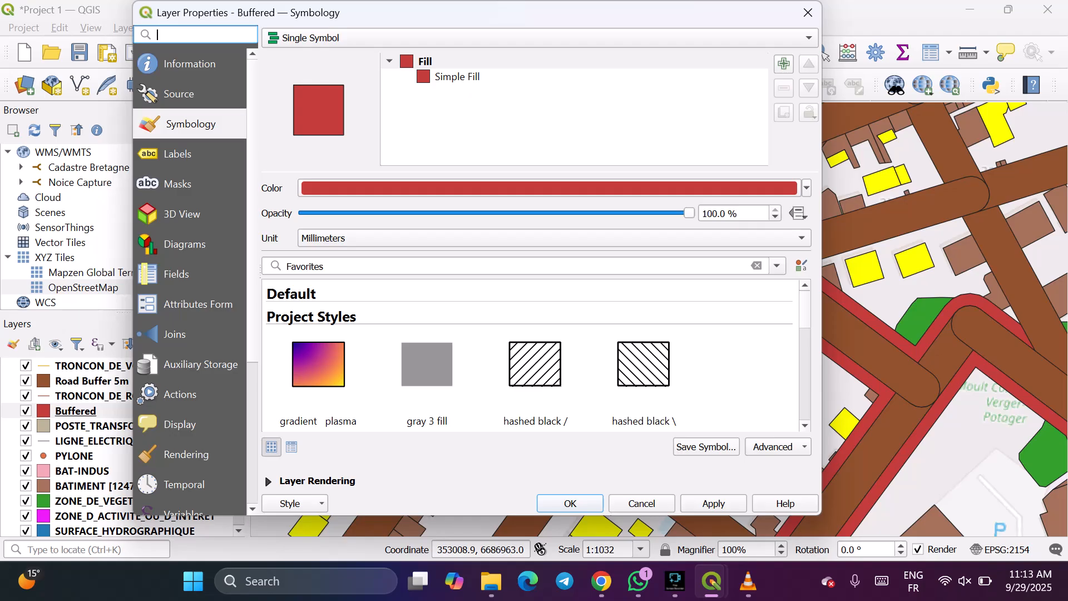
mouse_move(689, 213)
left_mouse_down()
mouse_move(453, 213)
mouse_move(689, 213)
left_mouse_up()
left_click(179, 154)
left_click(188, 124)
left_click(180, 94)
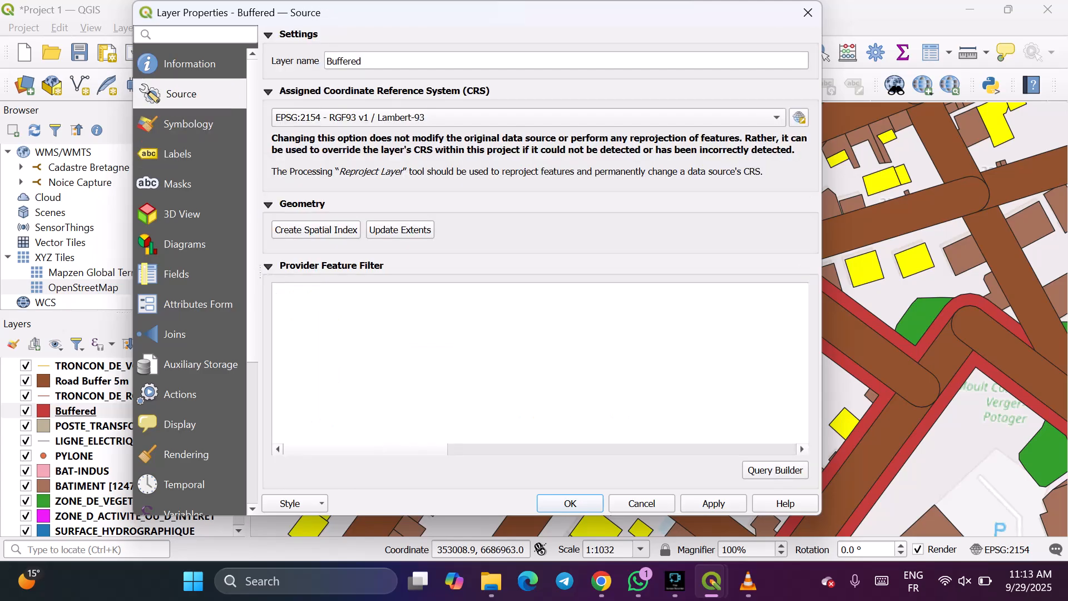
left_click(190, 124)
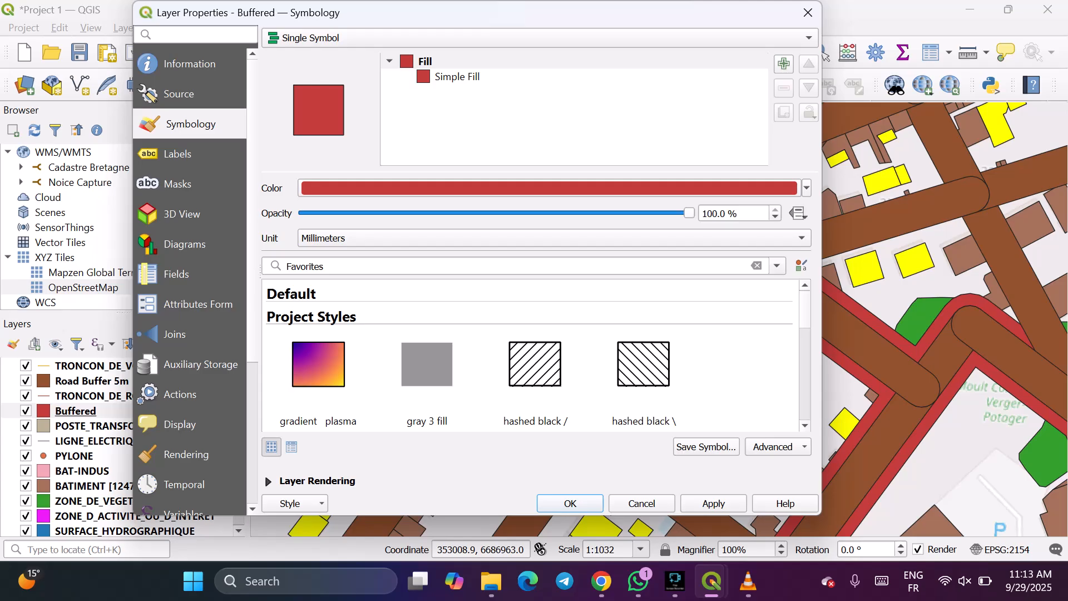
left_click_drag(689, 213, 601, 213)
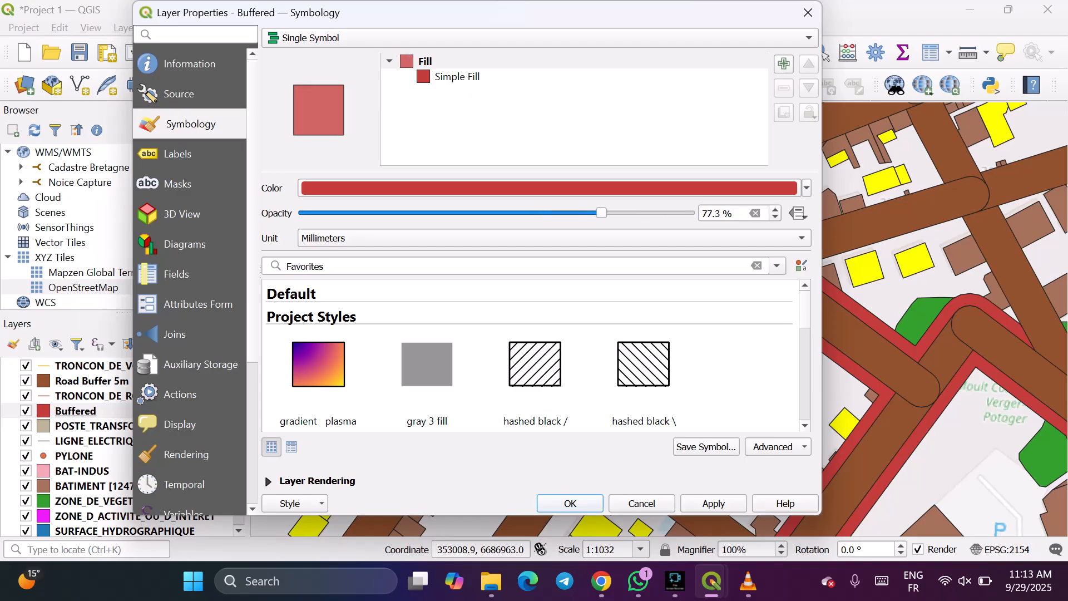
left_click(714, 504)
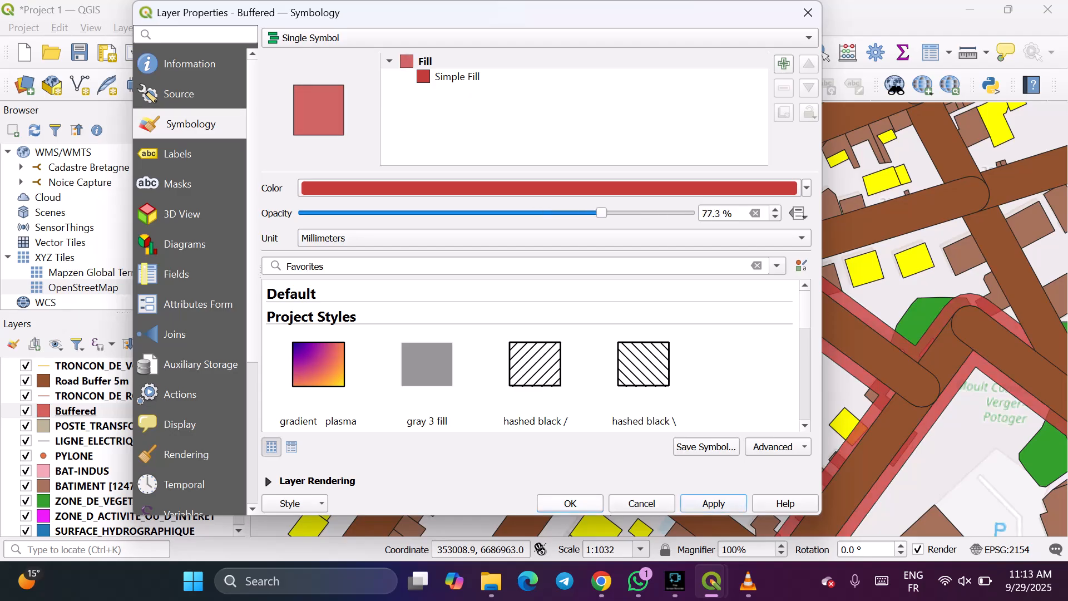
left_click(570, 503)
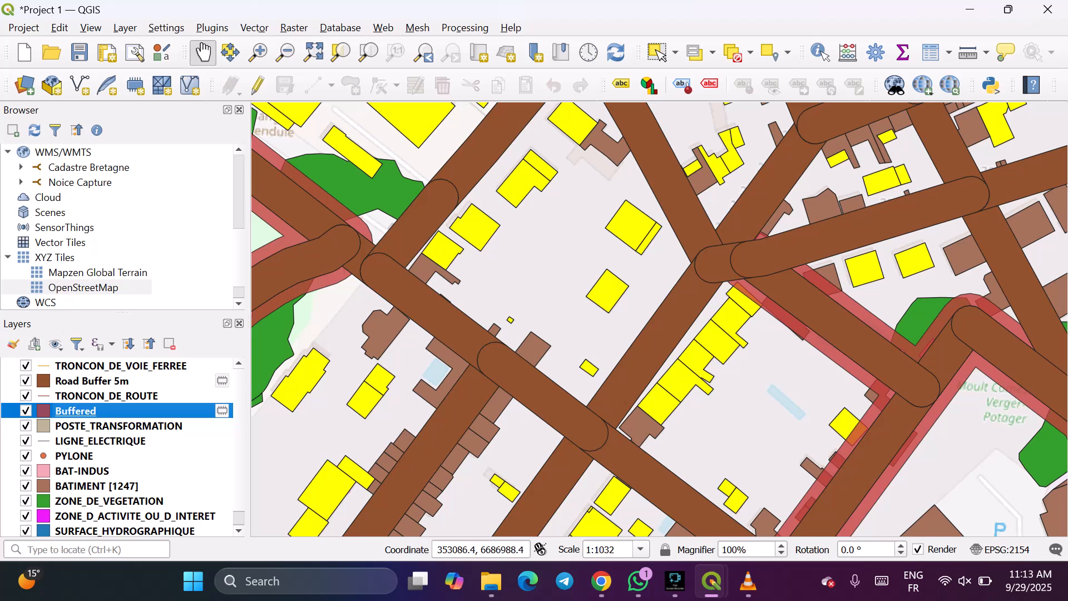
Examine how the selected buildings lie relative to the road buffers across the whole mapped area.
scroll(572, 300, "down", 1)
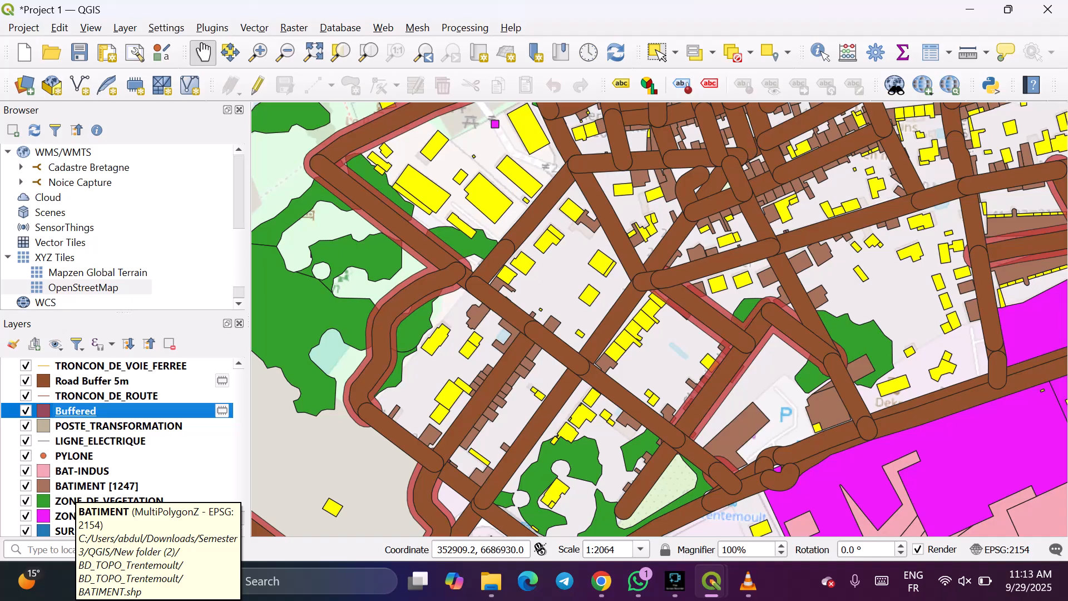
scroll(606, 292, "down", 2)
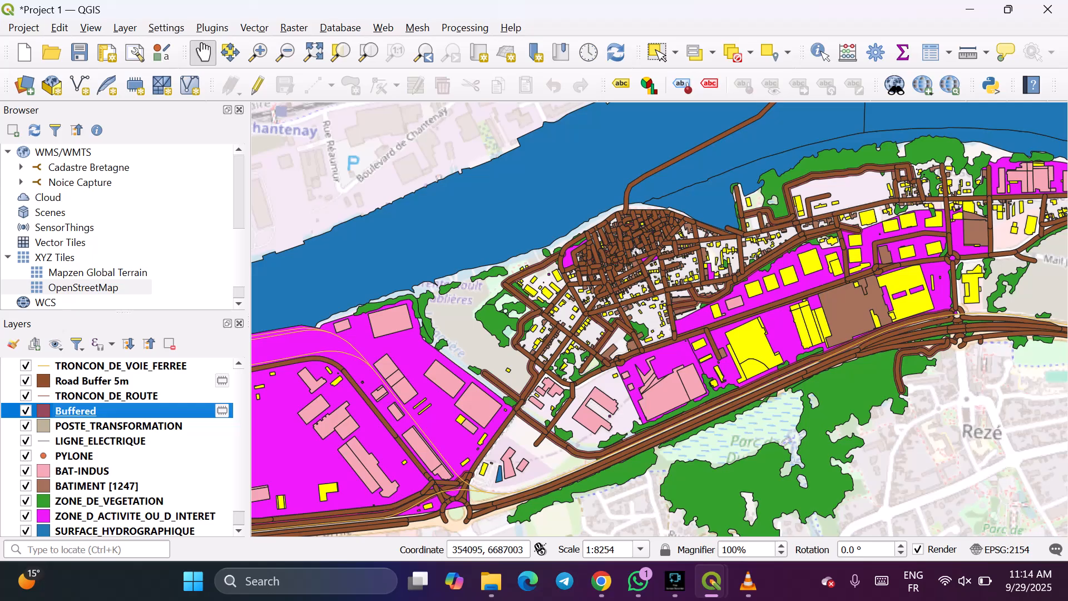
scroll(996, 312, "up", 1)
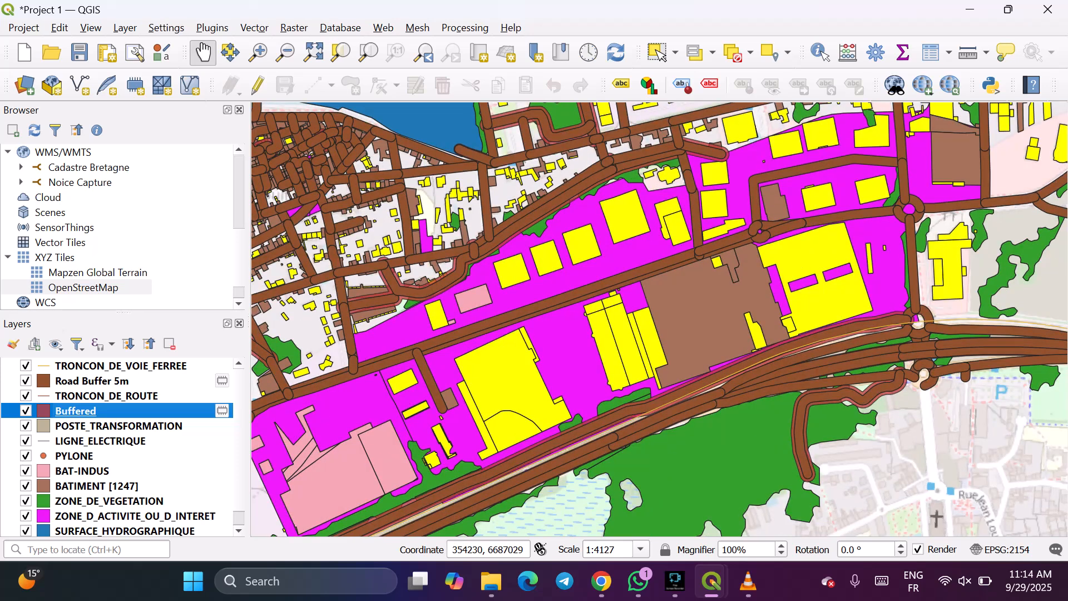
scroll(996, 309, "down", 1)
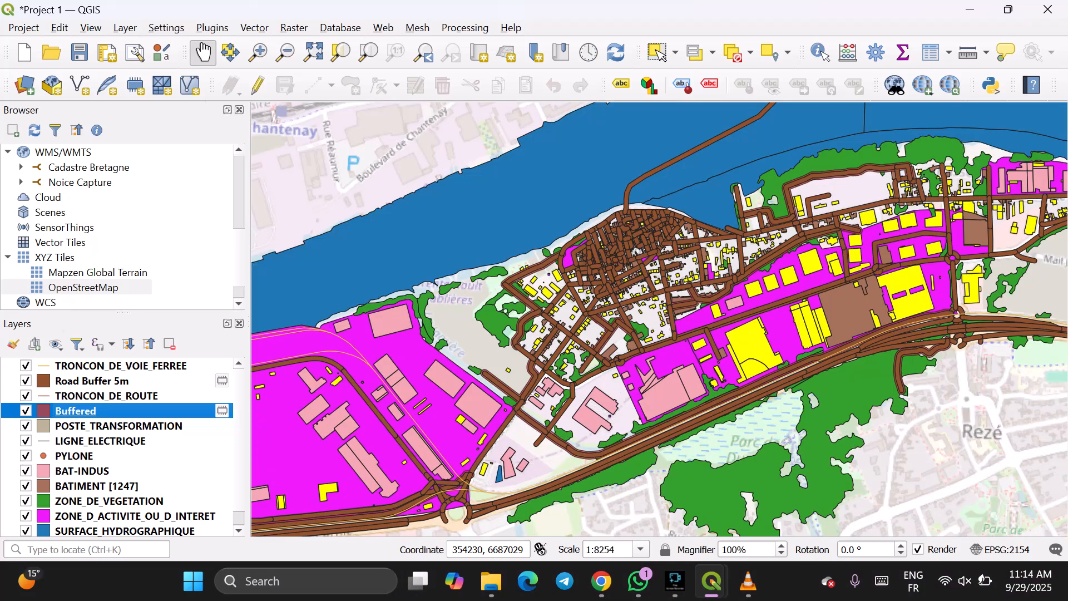
scroll(952, 311, "down", 1)
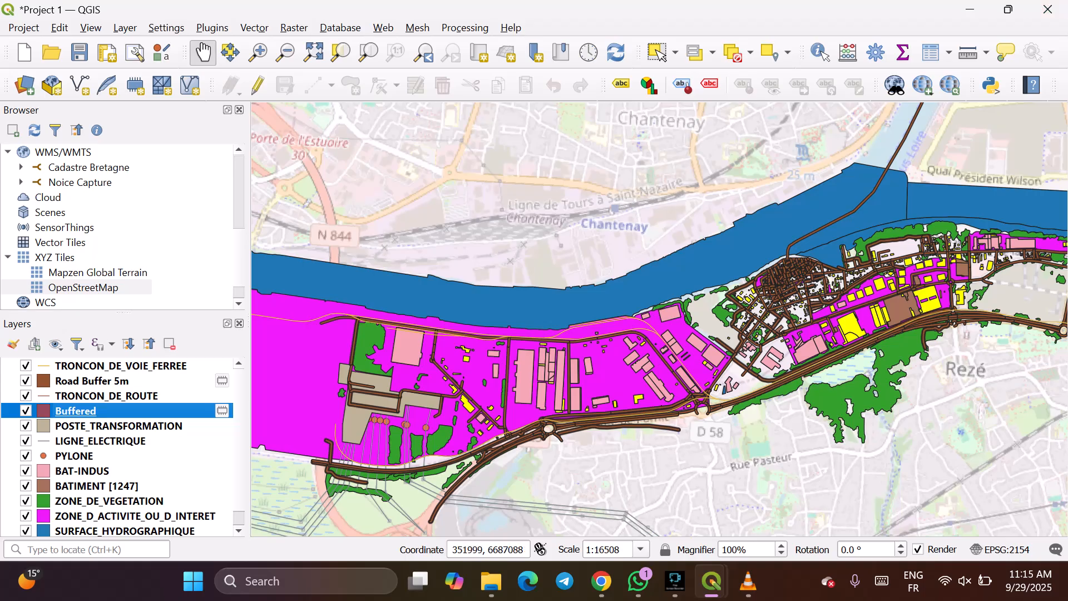
Move the Buffered layer above TRONCON_DE_VOIE_FERREE and place the BATIMENT layer directly below Buffered.
scroll(117, 445, "down", 1)
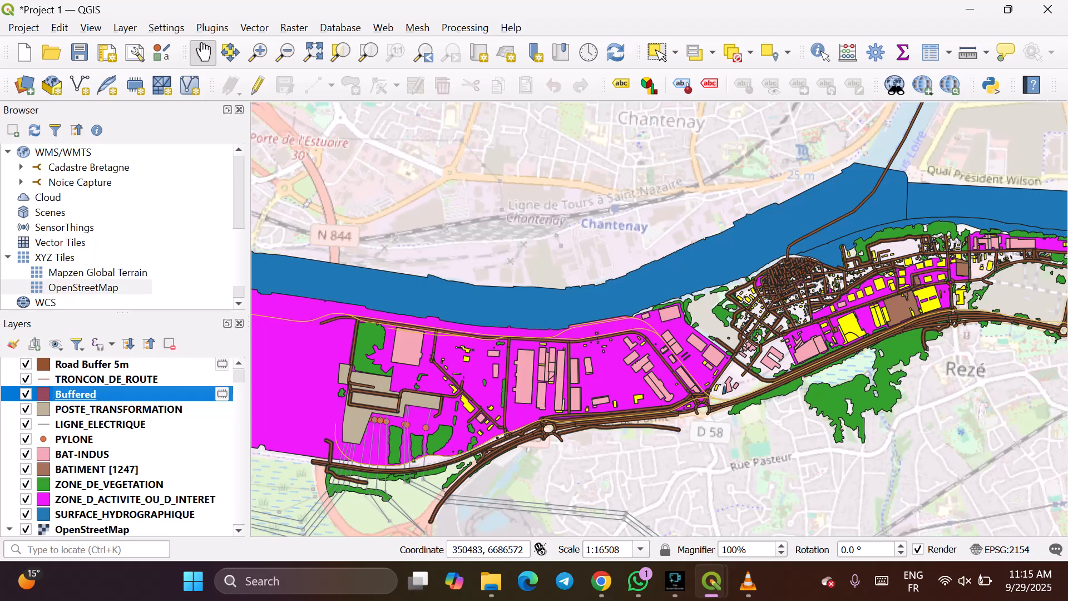
scroll(117, 445, "up", 1)
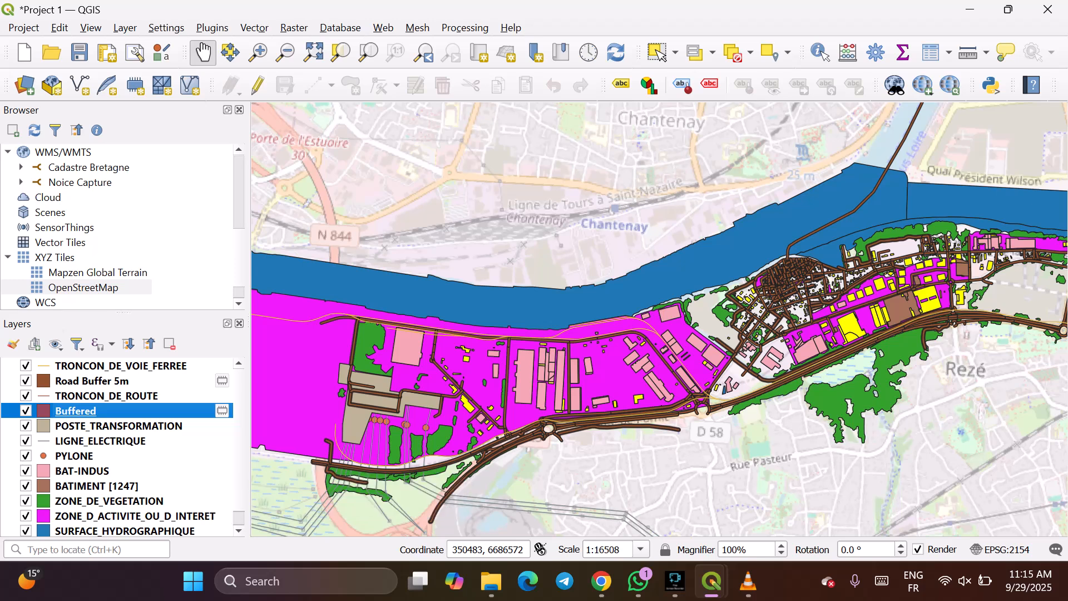
left_click(74, 456)
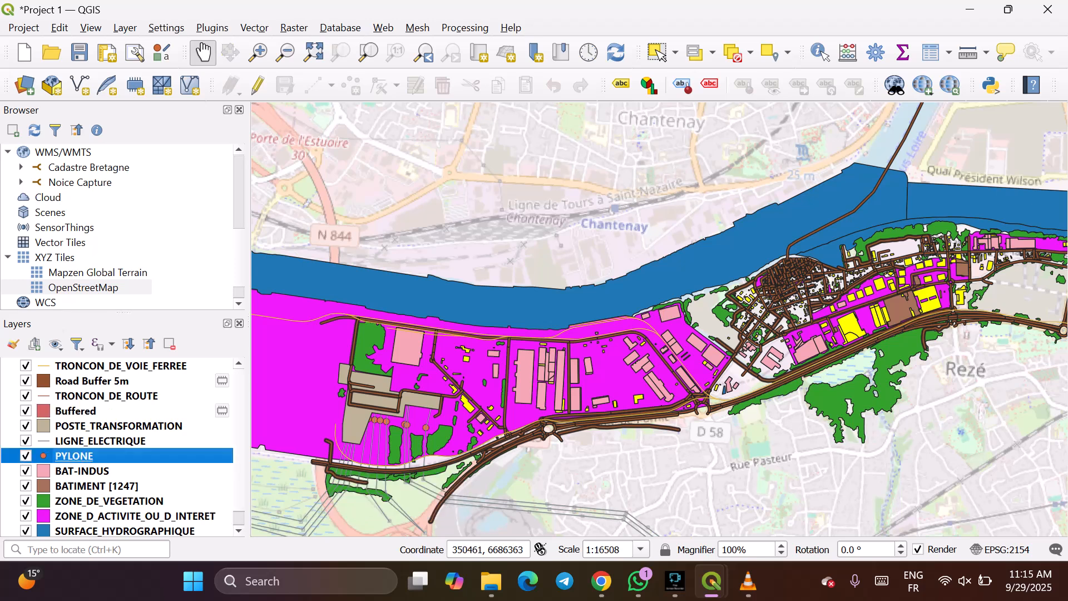
scroll(117, 445, "down", 1)
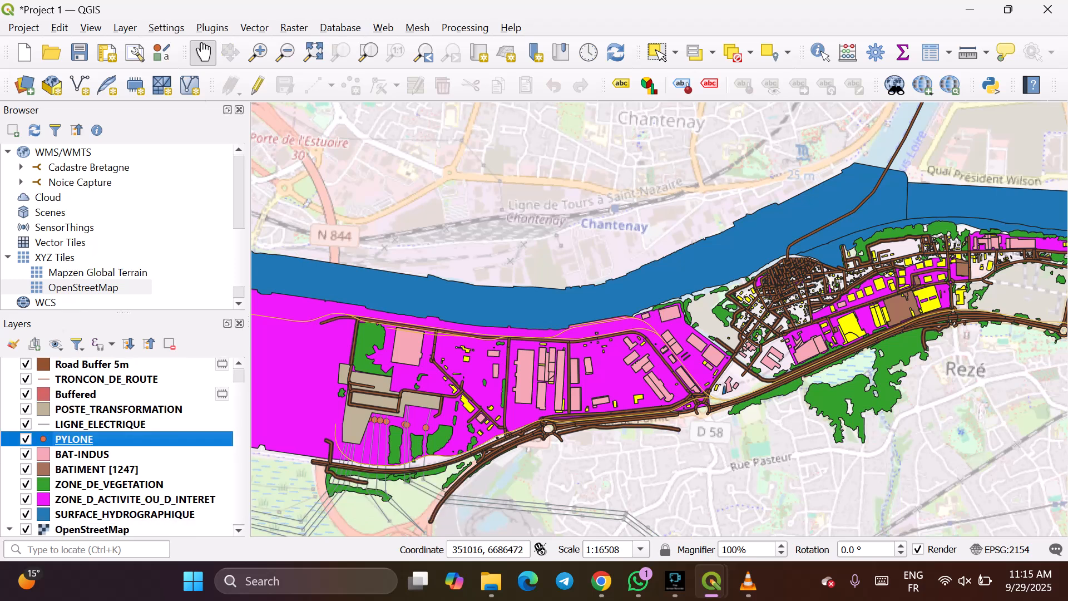
scroll(117, 445, "up", 1)
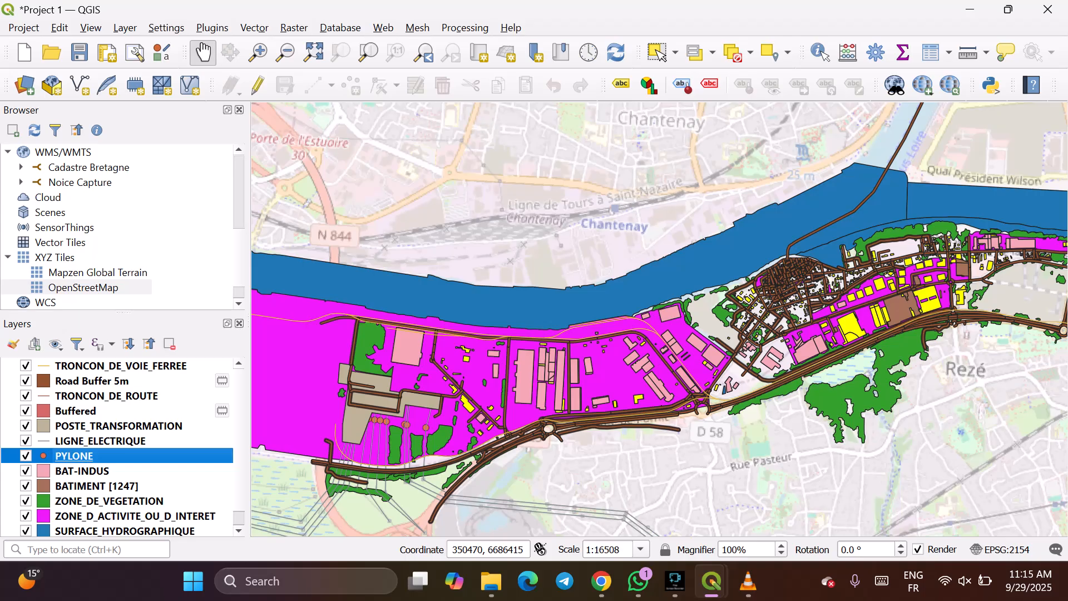
left_click_drag(76, 411, 75, 363)
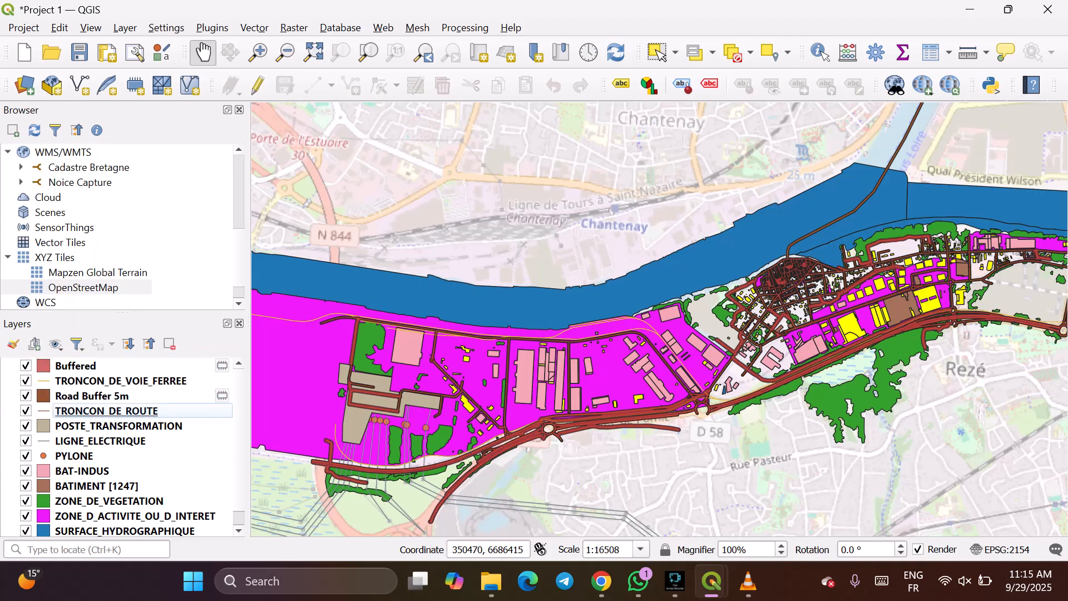
left_click_drag(95, 486, 95, 381)
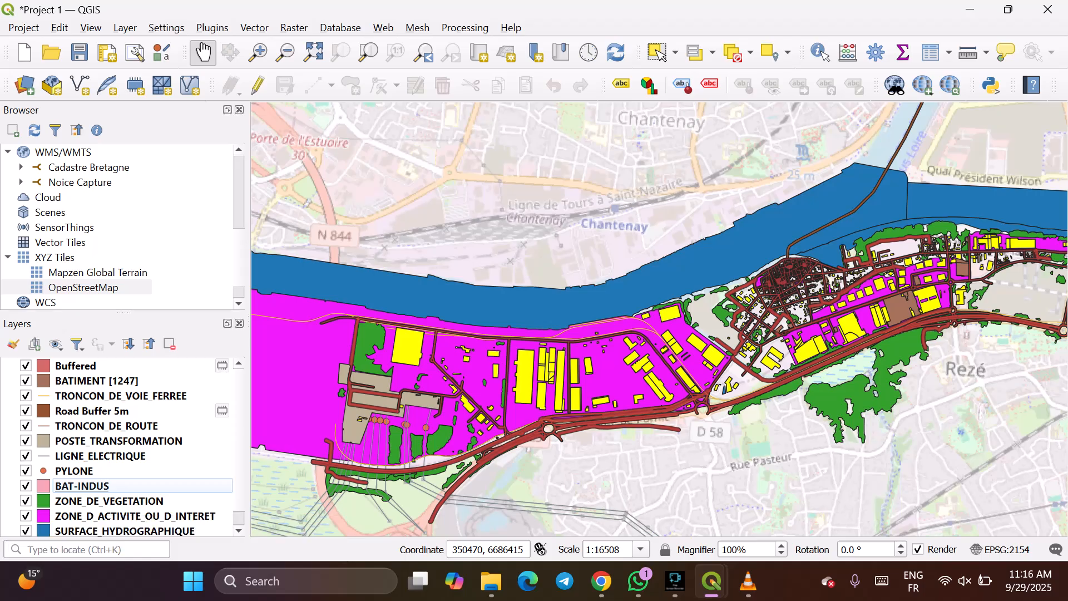
Hide the BAT-INDUS and TRONCON_DE_VOIE_FERREE layers and save the project.
scroll(120, 446, "down", 1)
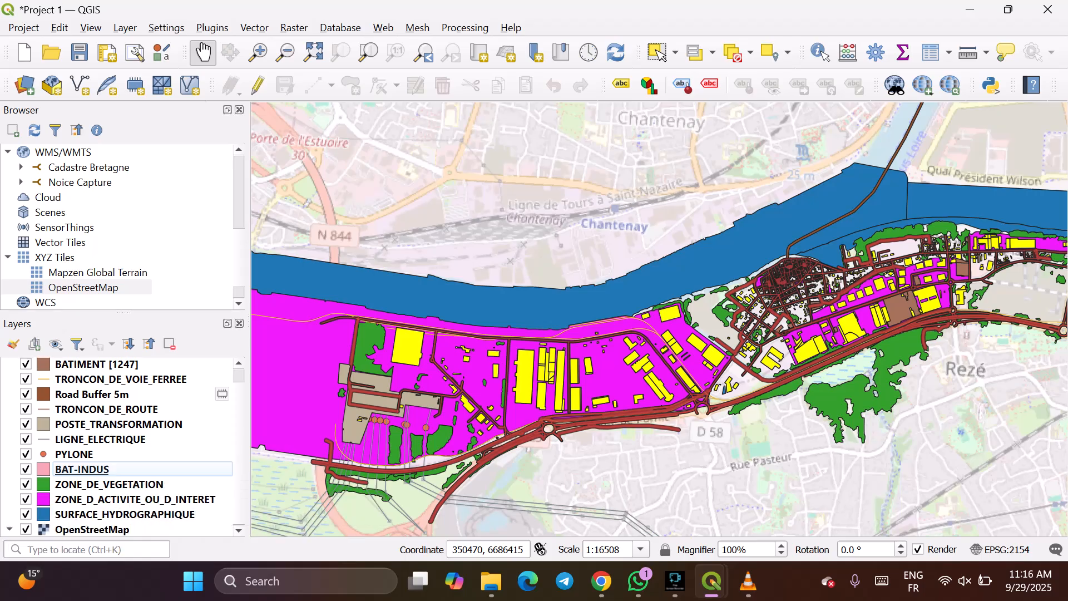
left_click(25, 469)
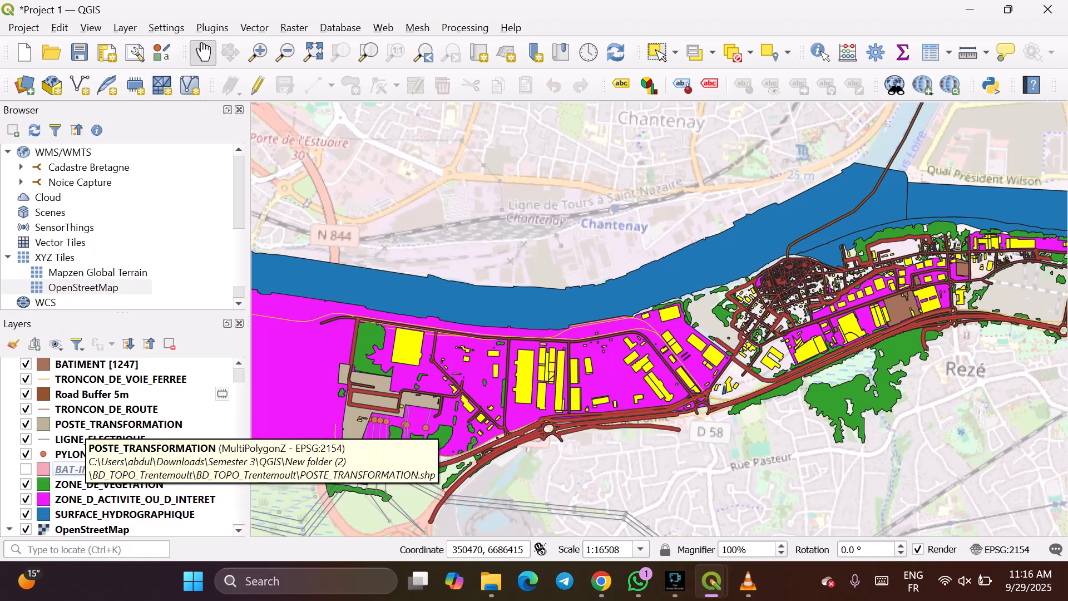
left_click(26, 379)
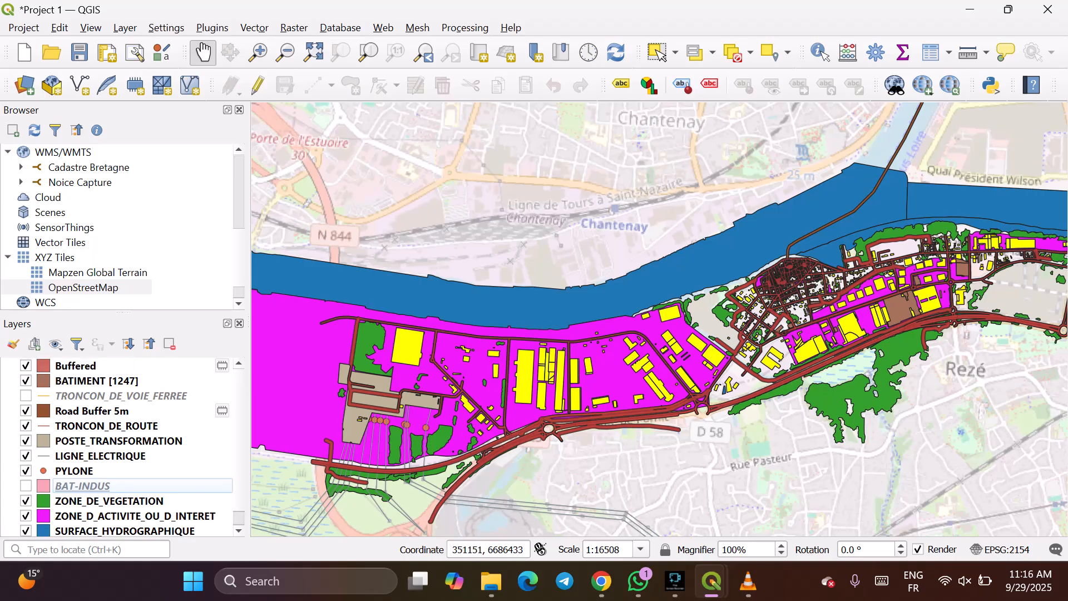
left_click(79, 53)
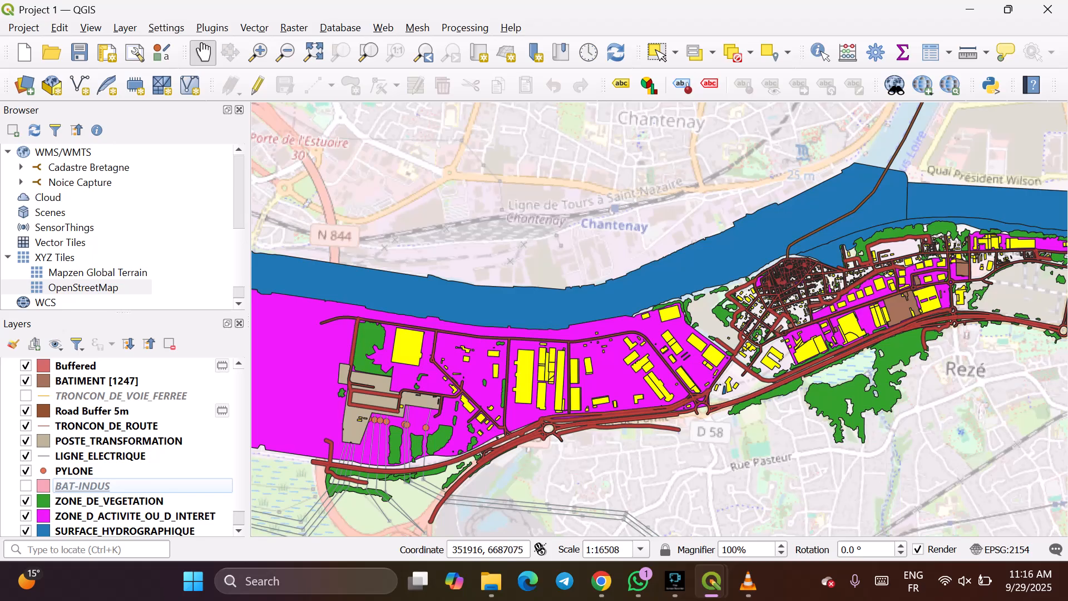
scroll(122, 445, "down", 1)
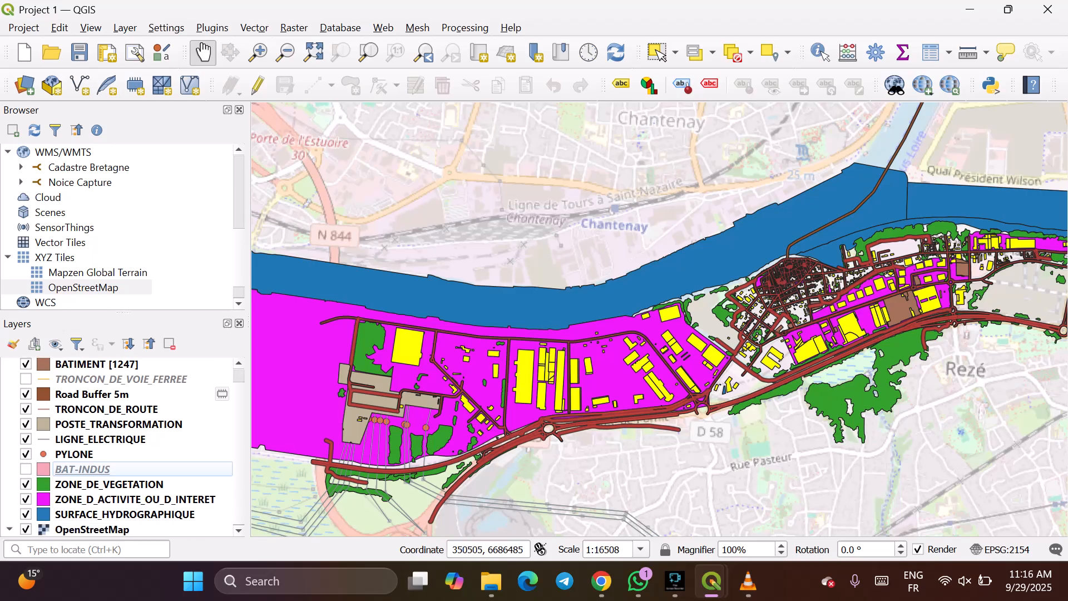
scroll(123, 445, "up", 1)
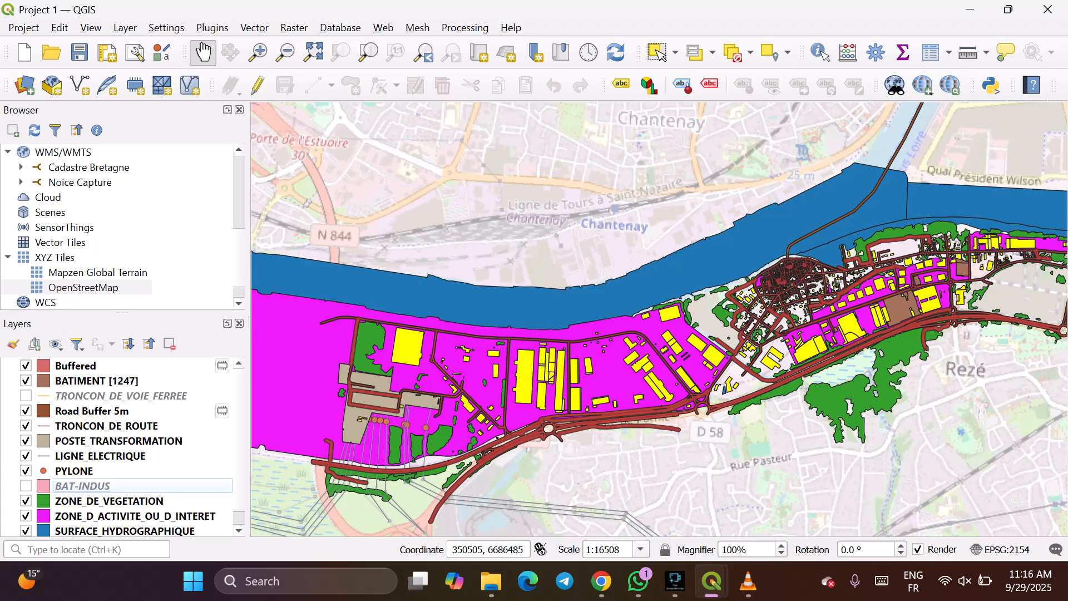
left_click(101, 455)
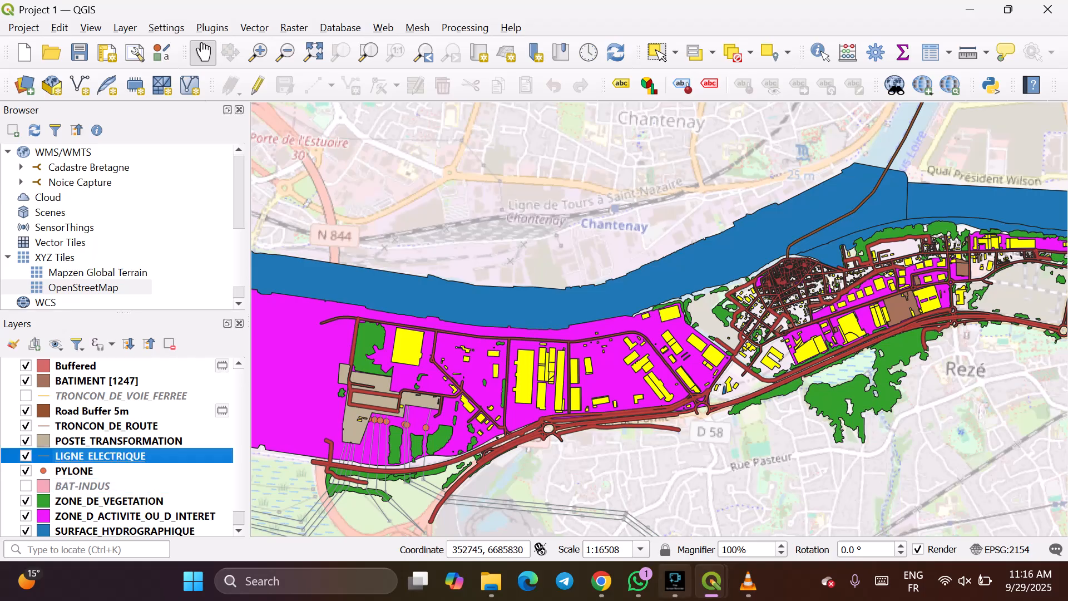
mouse_move(675, 581)
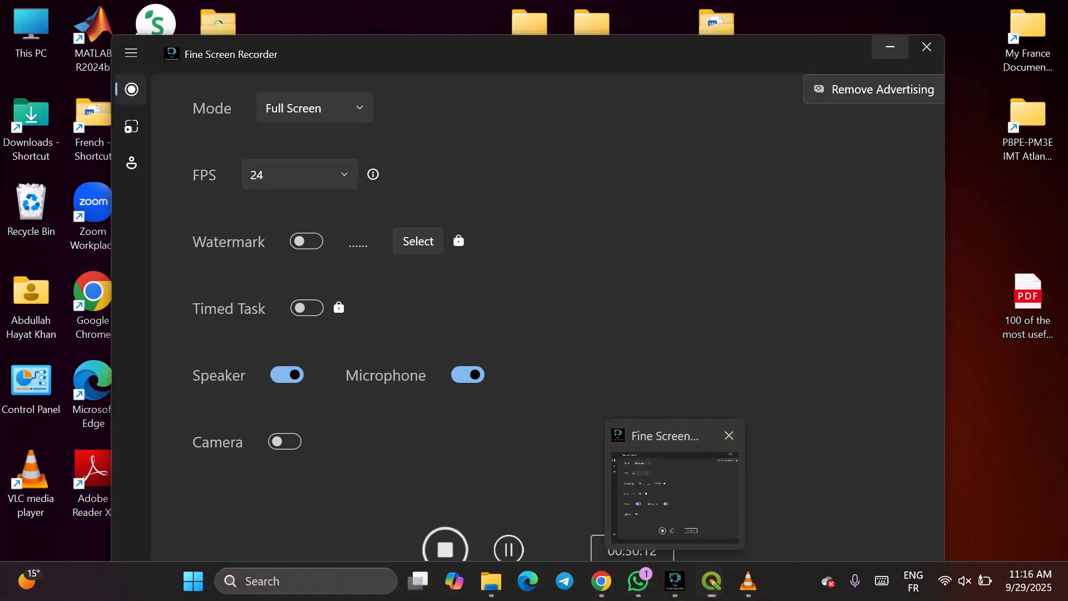
left_click(675, 490)
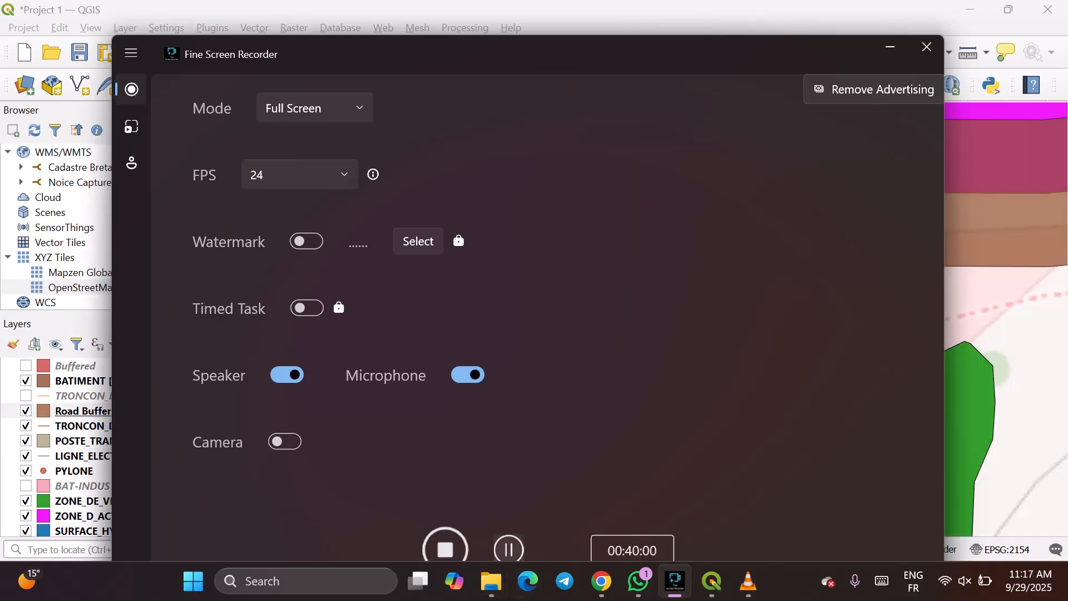
left_click(891, 48)
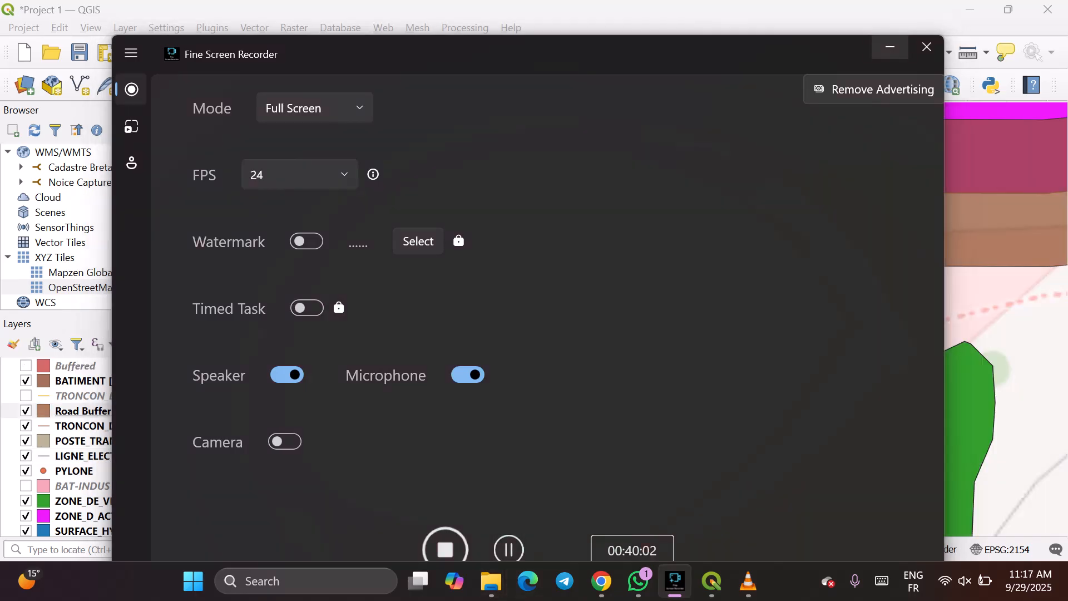
Make LIGNE_ELECTRIQUE the active layer and hide the TRONCON_DE_ROUTE and Road Buffer 5m layers.
scroll(409, 389, "down", 4)
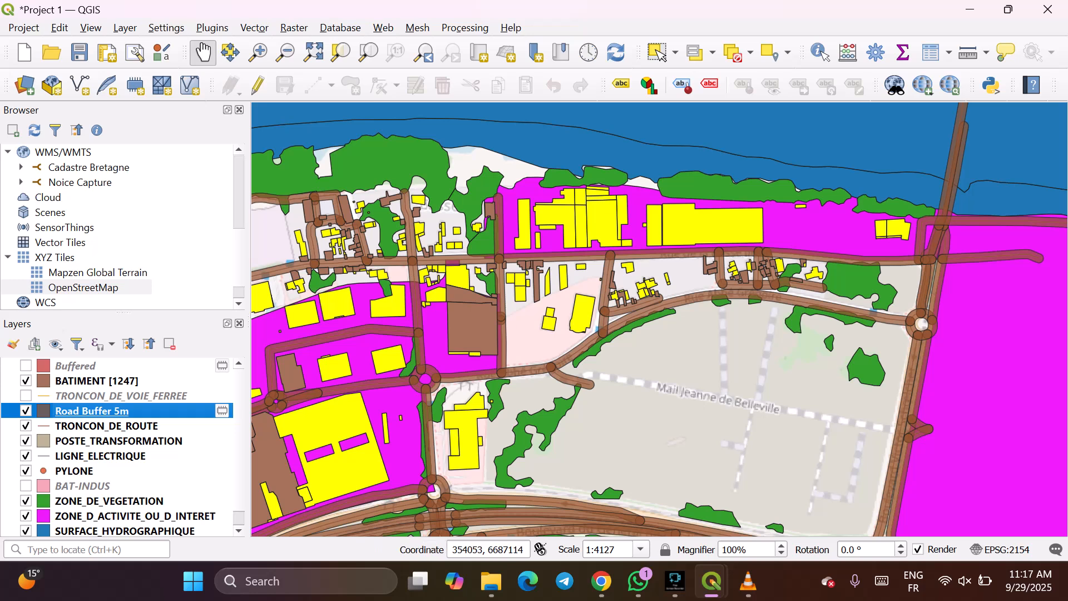
scroll(376, 411, "down", 1)
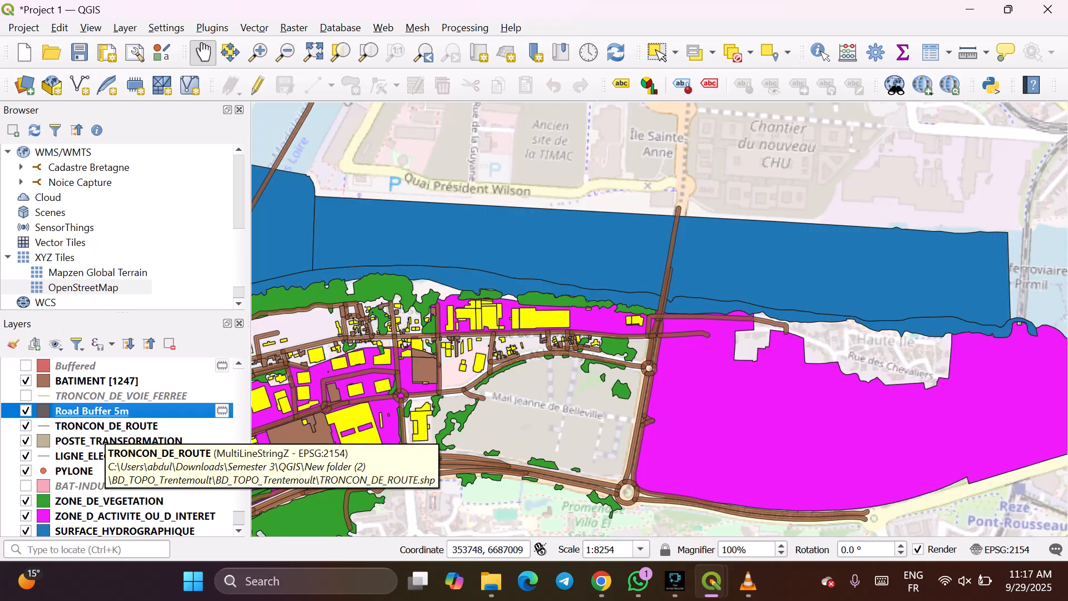
left_click(100, 456)
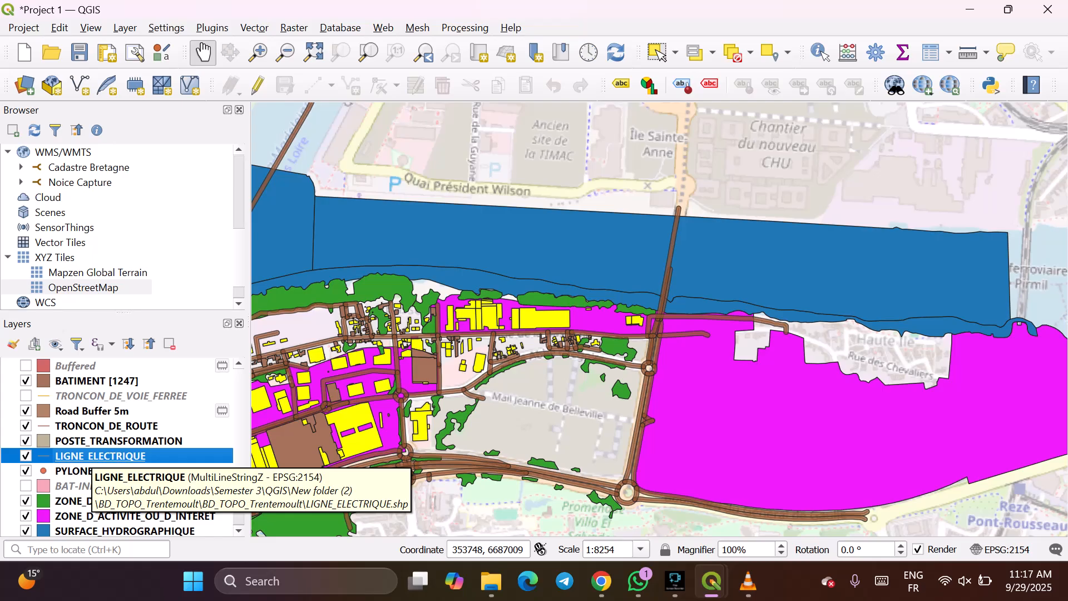
left_click(25, 425)
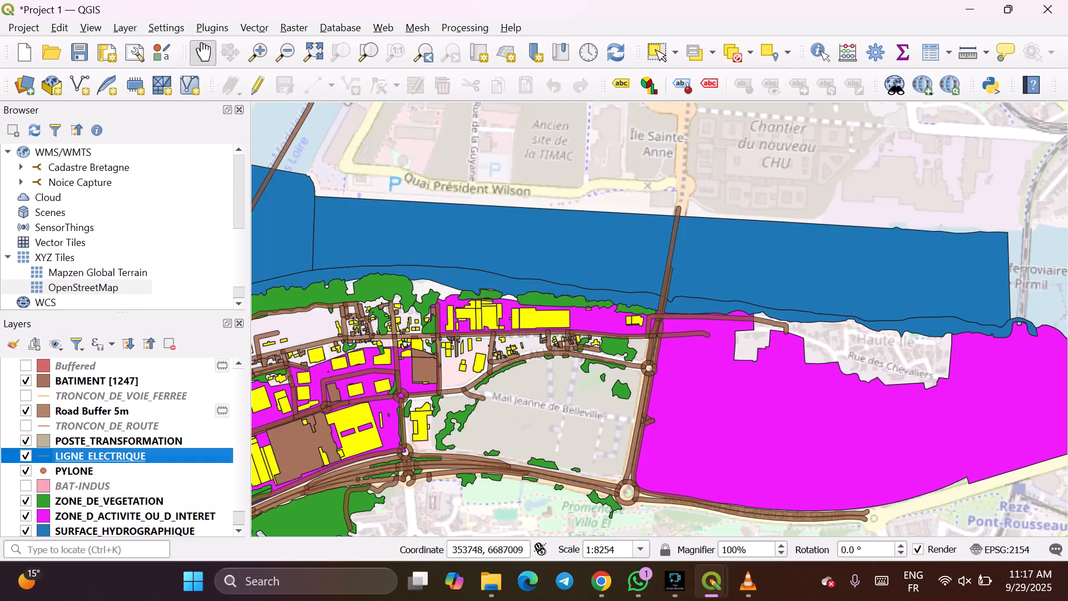
left_click(25, 411)
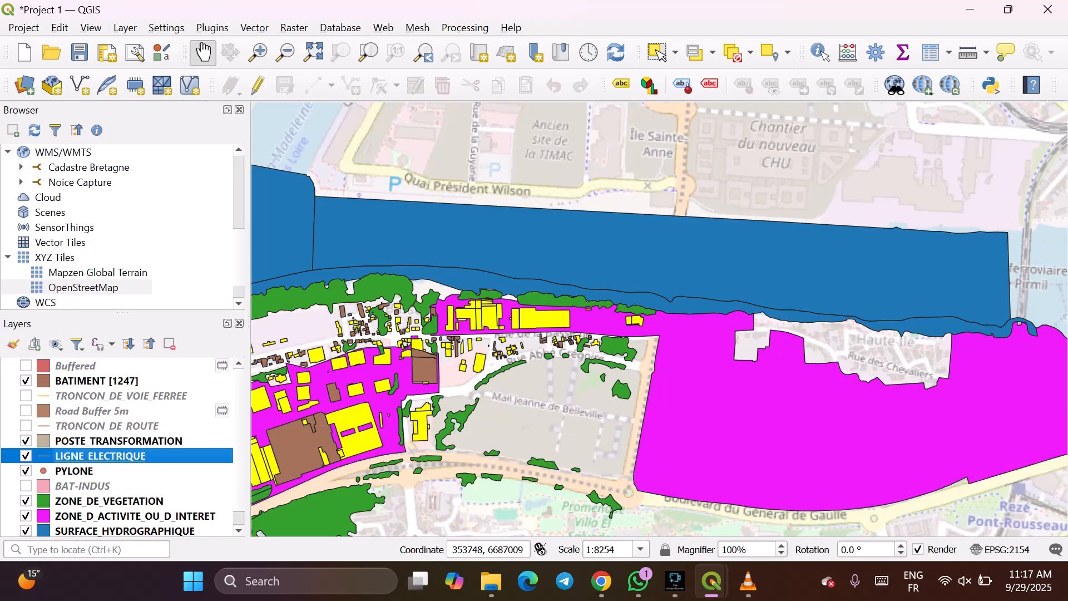
Hide the PYLONE and POSTE_TRANSFORMATION layers so LIGNE_ELECTRIQUE remains shown without them.
left_click(25, 471)
left_click(26, 441)
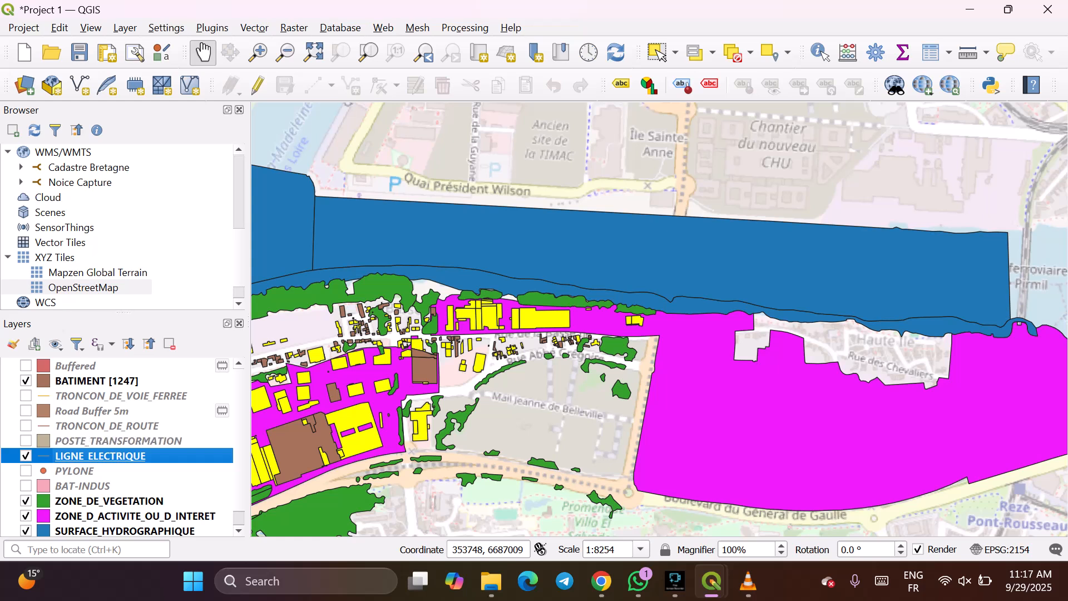
scroll(590, 284, "down", 1)
left_click_drag(701, 278, 796, 257)
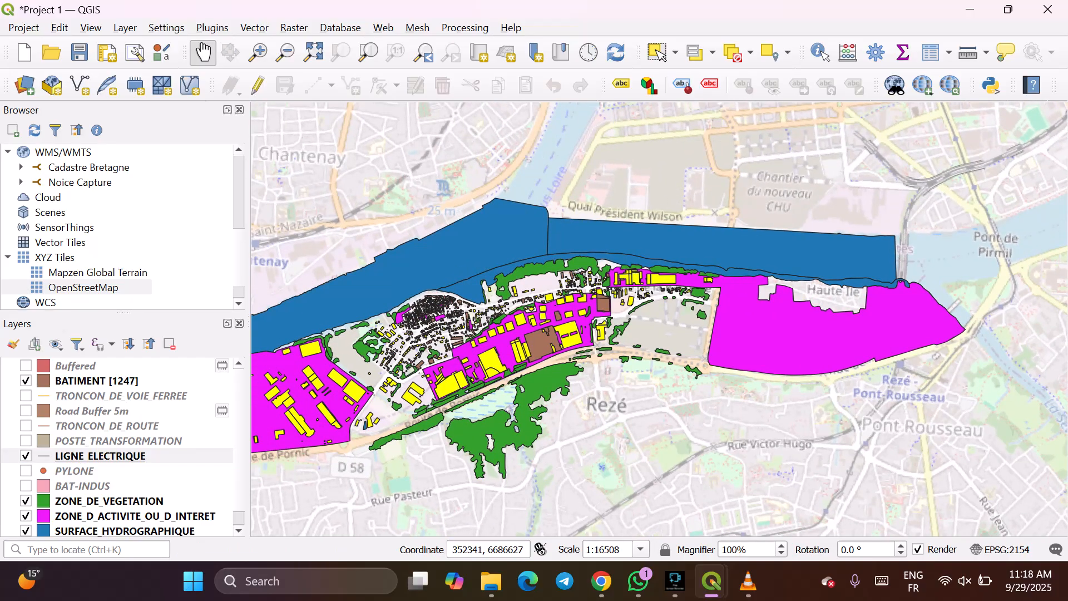
scroll(124, 447, "down", 1)
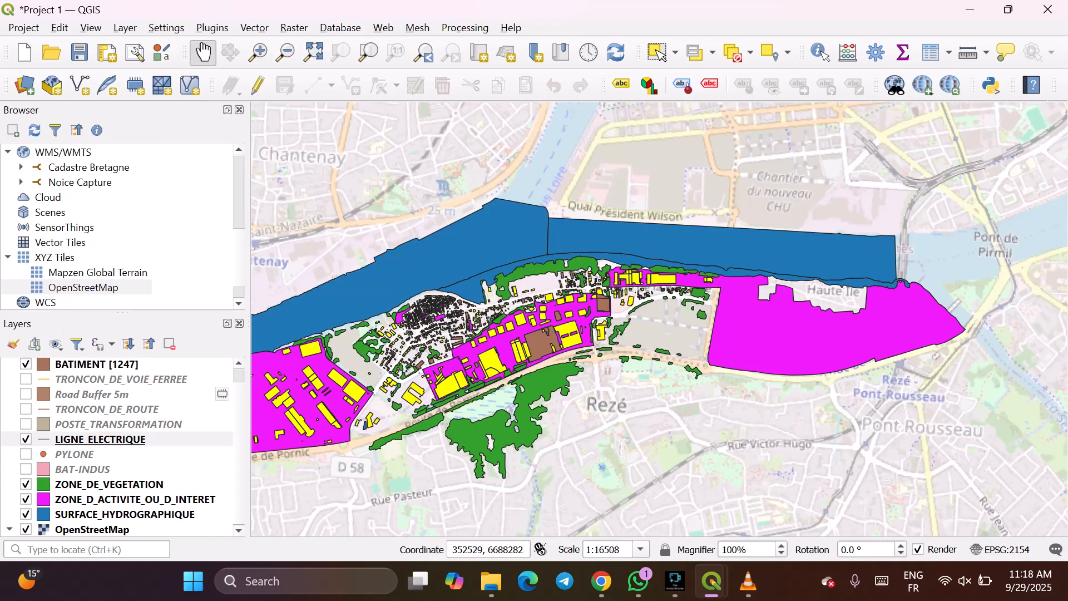
left_click(254, 28)
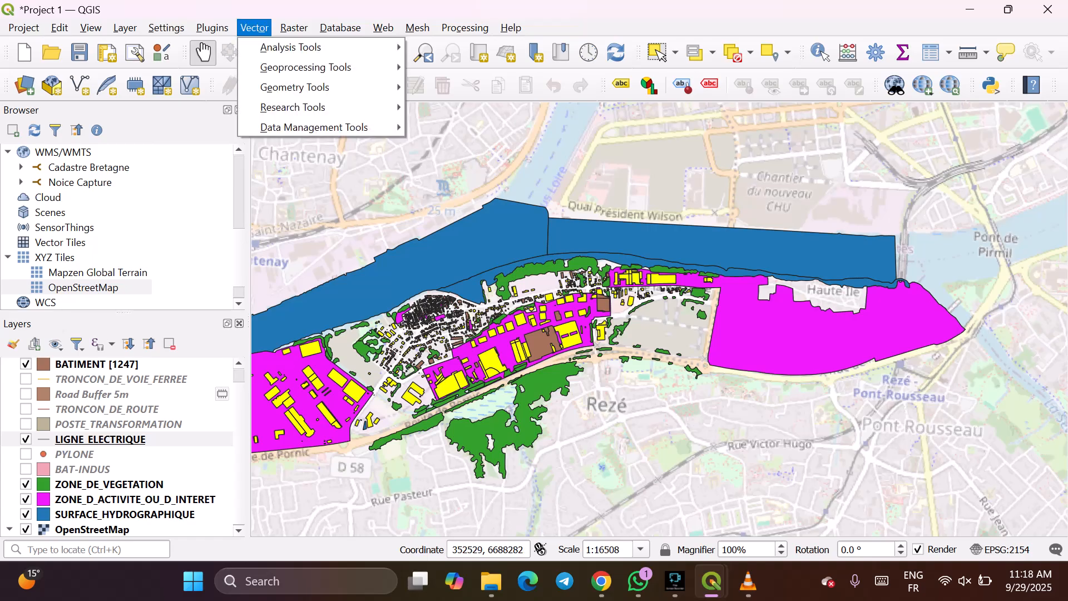
left_click(254, 28)
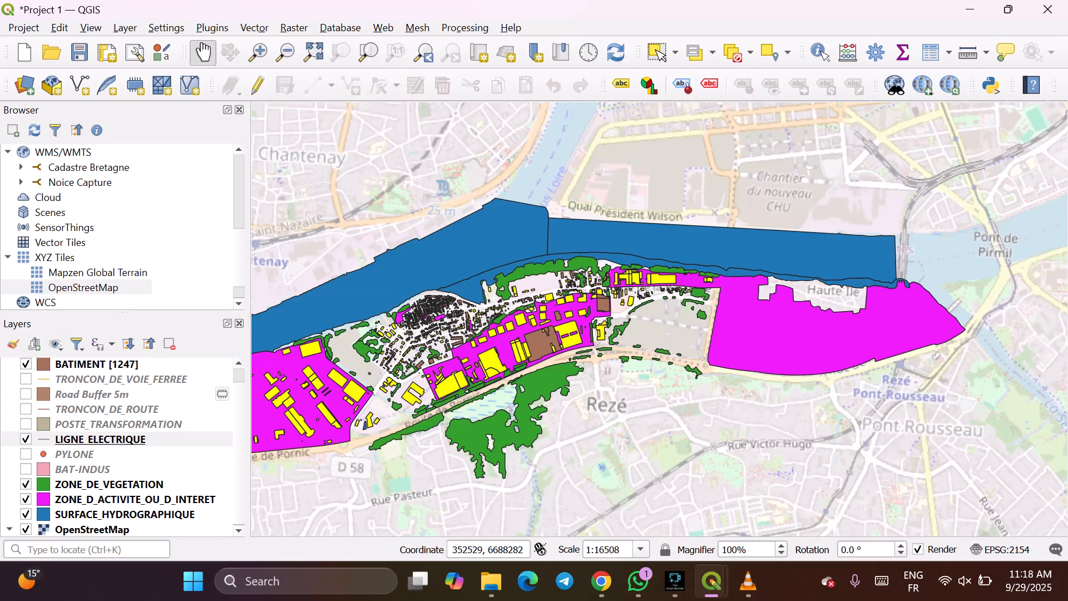
mouse_move(388, 201)
left_mouse_down()
mouse_move(459, 181)
mouse_move(499, 190)
left_mouse_up()
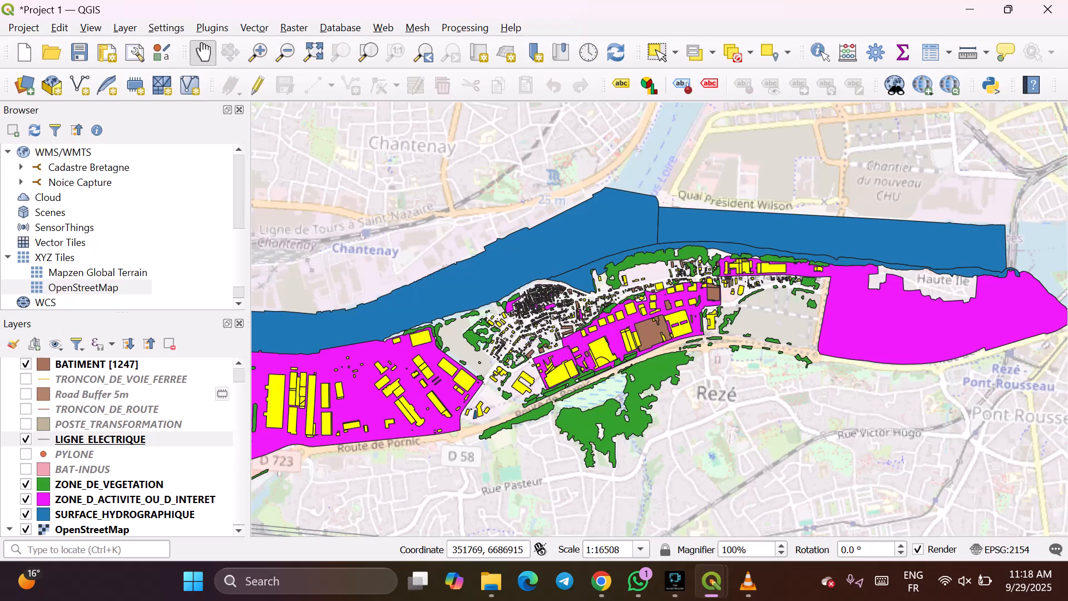
left_click(121, 379)
left_click(107, 409)
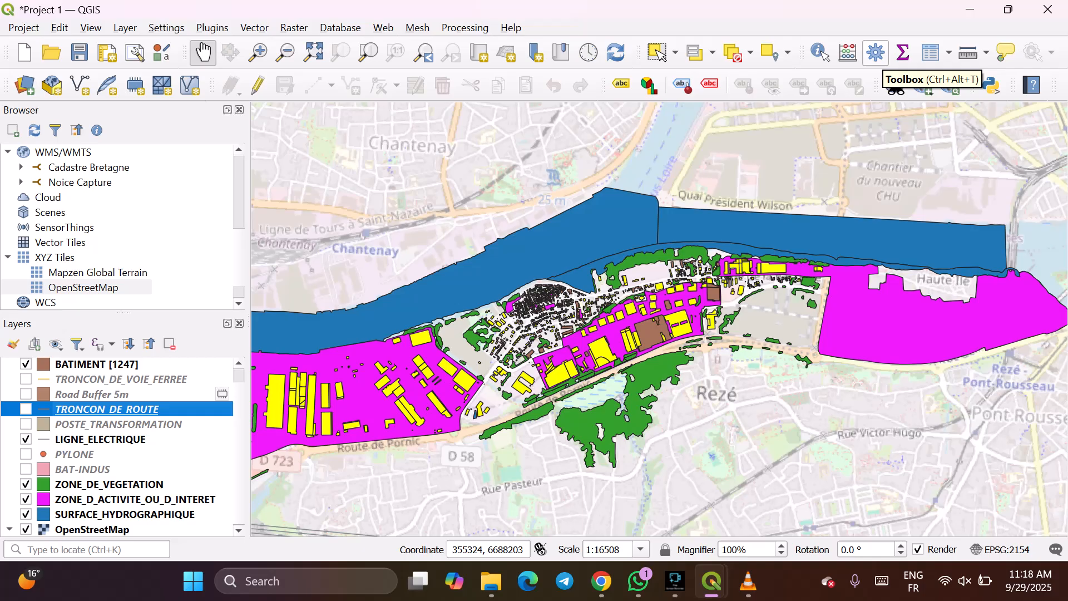
Find the Select within distance algorithm by searching the processing tools for "selection with", and open it.
left_click(875, 53)
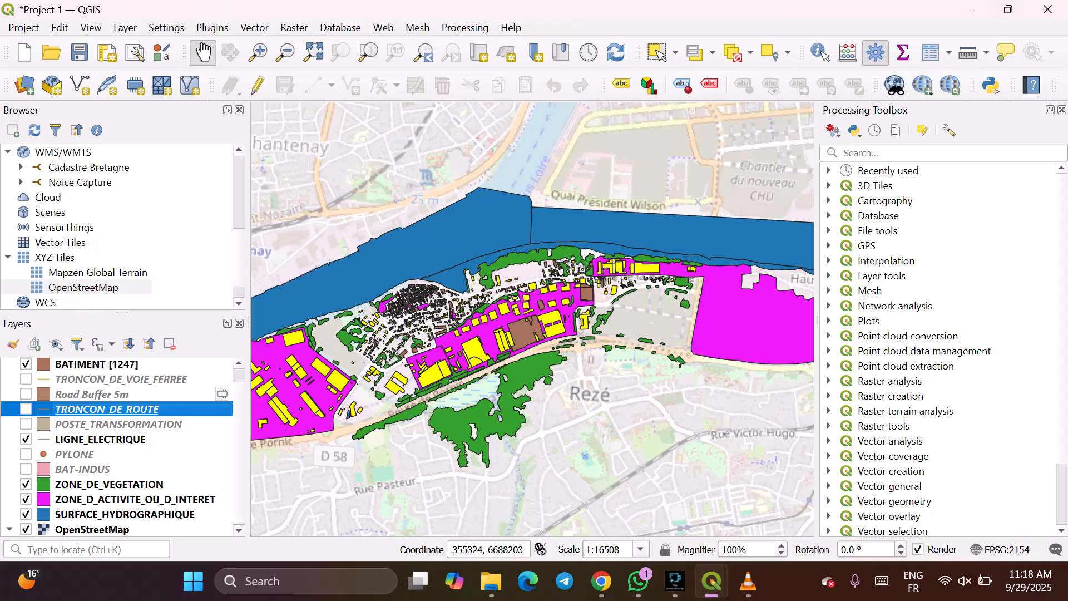
left_click(913, 153)
type("selec")
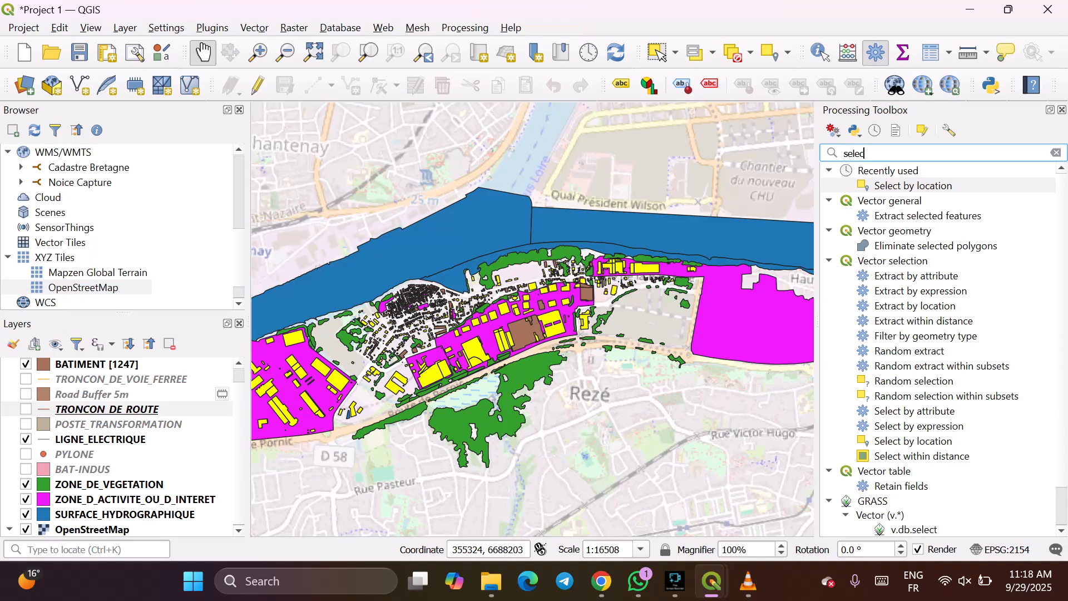
type("tion ")
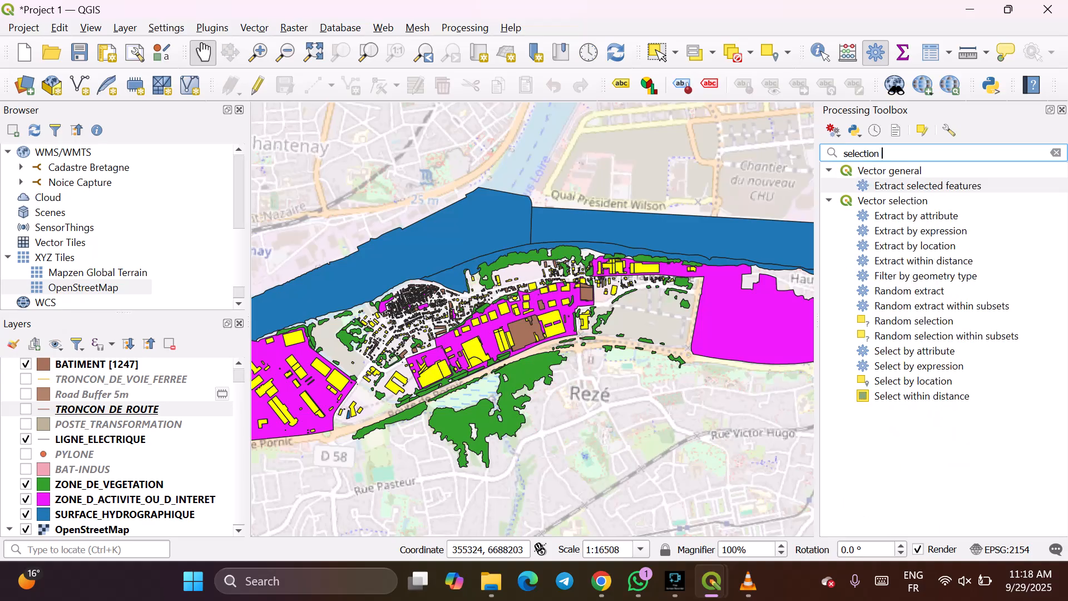
type("with")
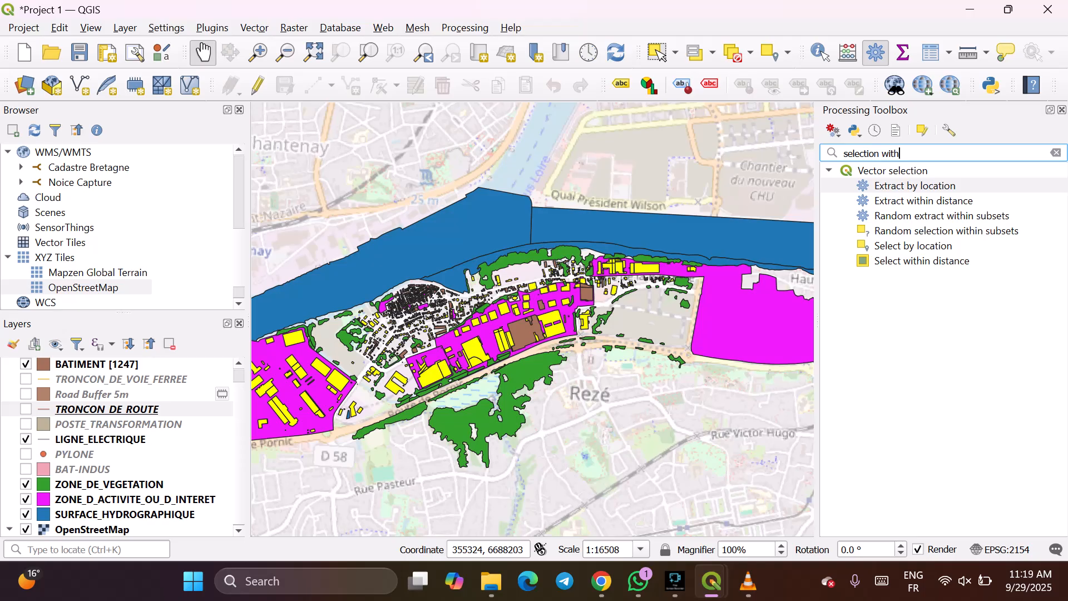
double_click(923, 261)
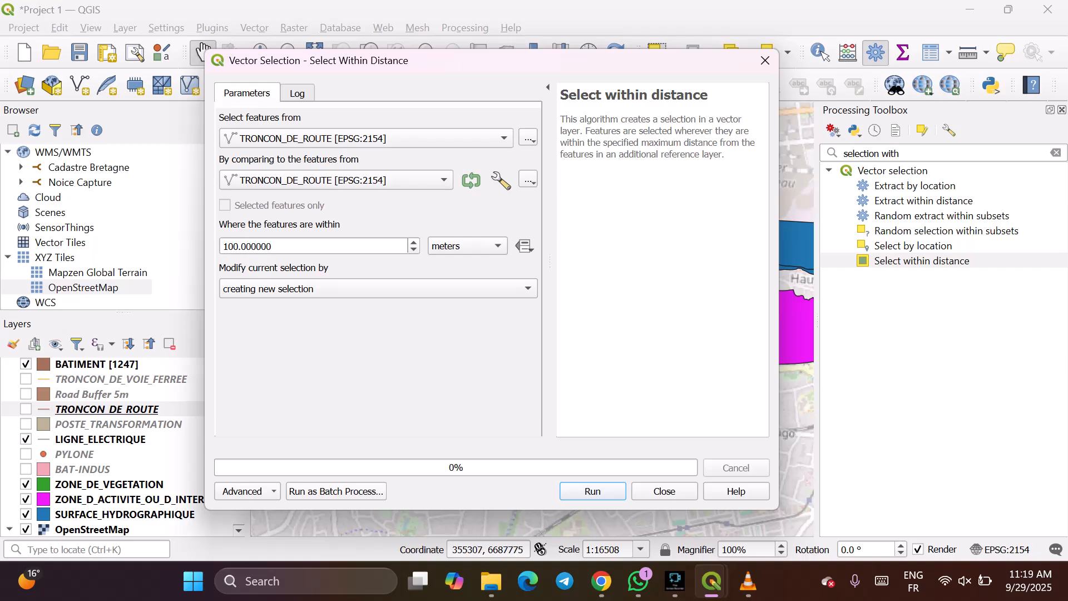
Configure the selection to take BATIMENT features lying within 500 meters of the LIGNE_ELECTRIQUE features.
left_click(366, 139)
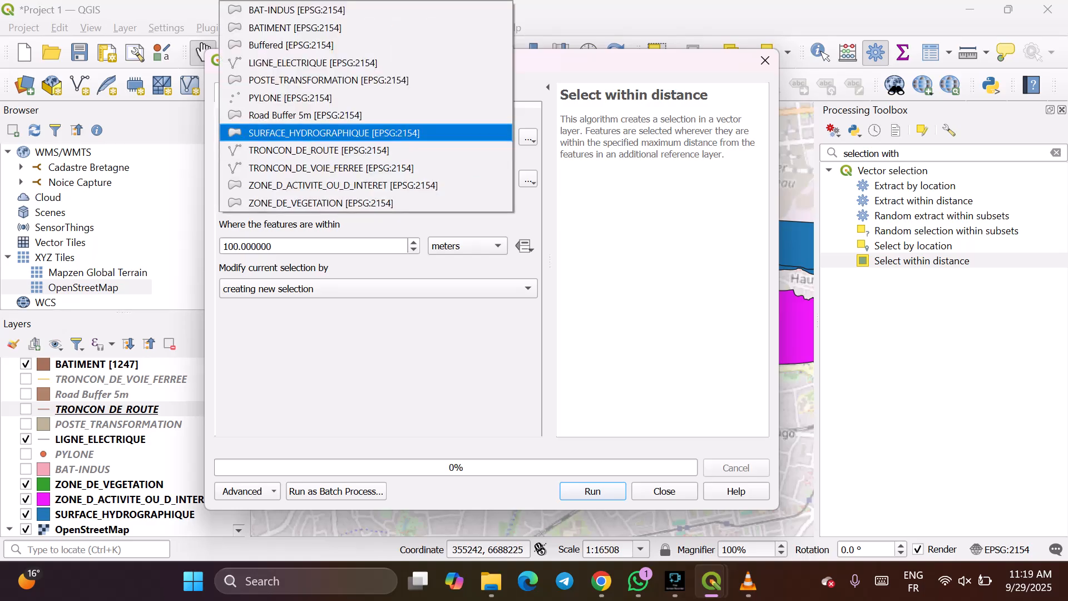
left_click(295, 28)
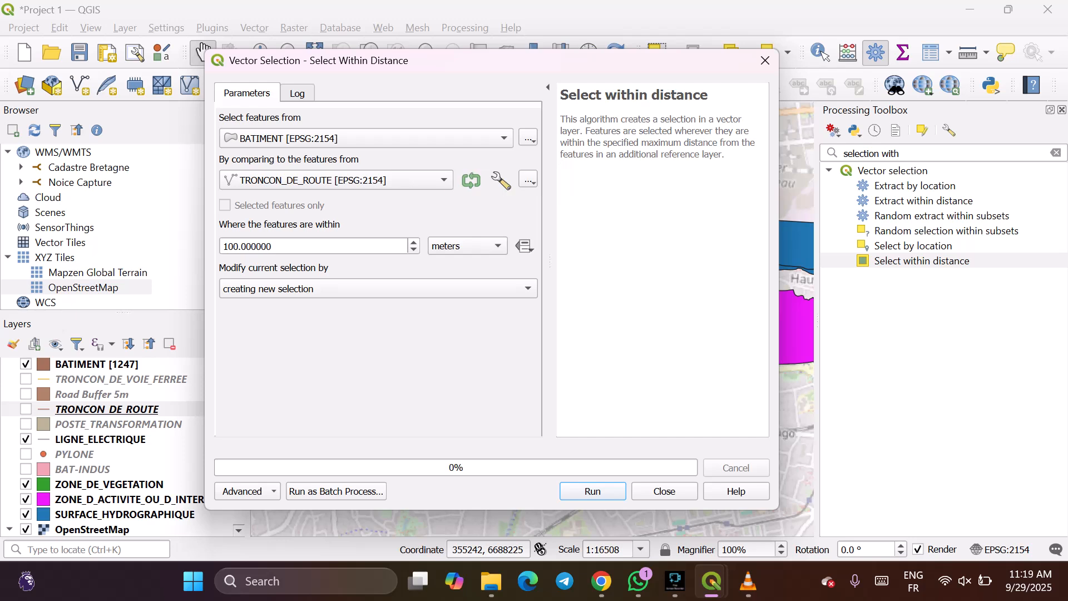
left_click(336, 180)
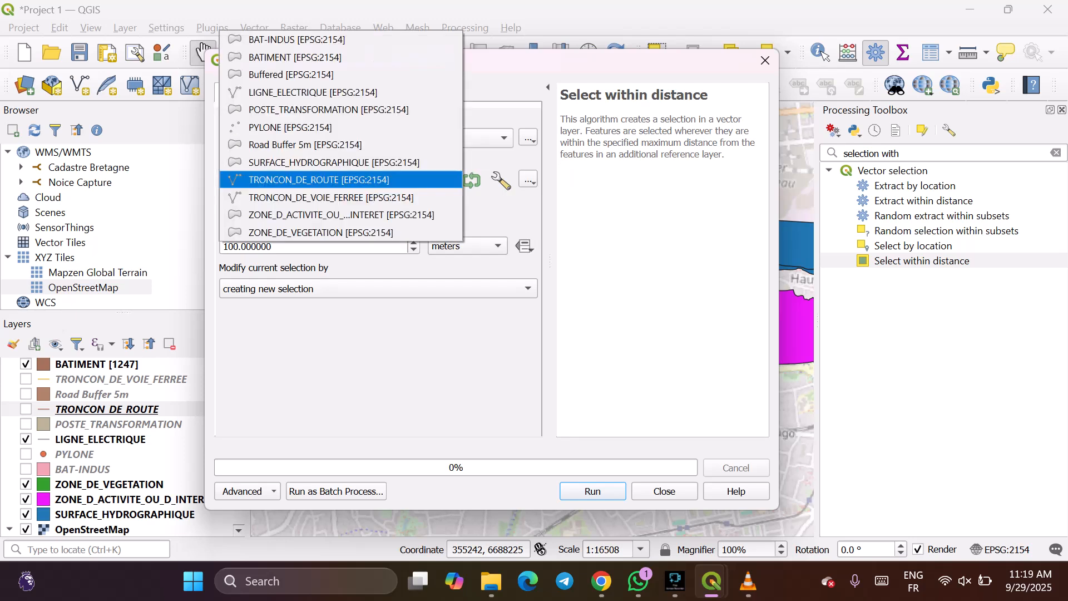
key("Up")
key("Up")
key("Up")
key("Up")
key("Up")
key("Return")
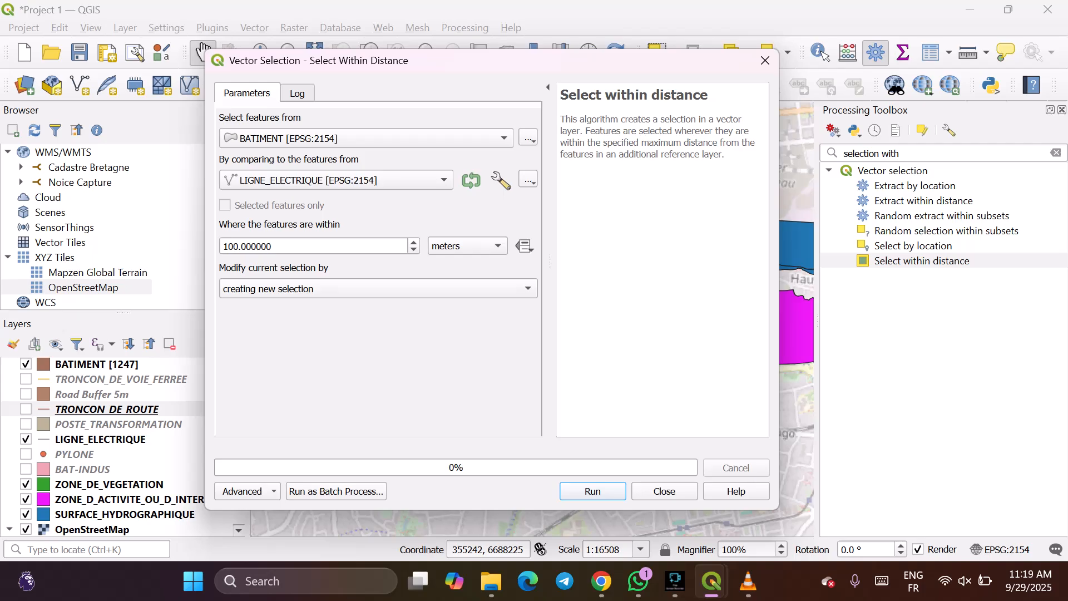
left_click(229, 246)
key("BackSpace")
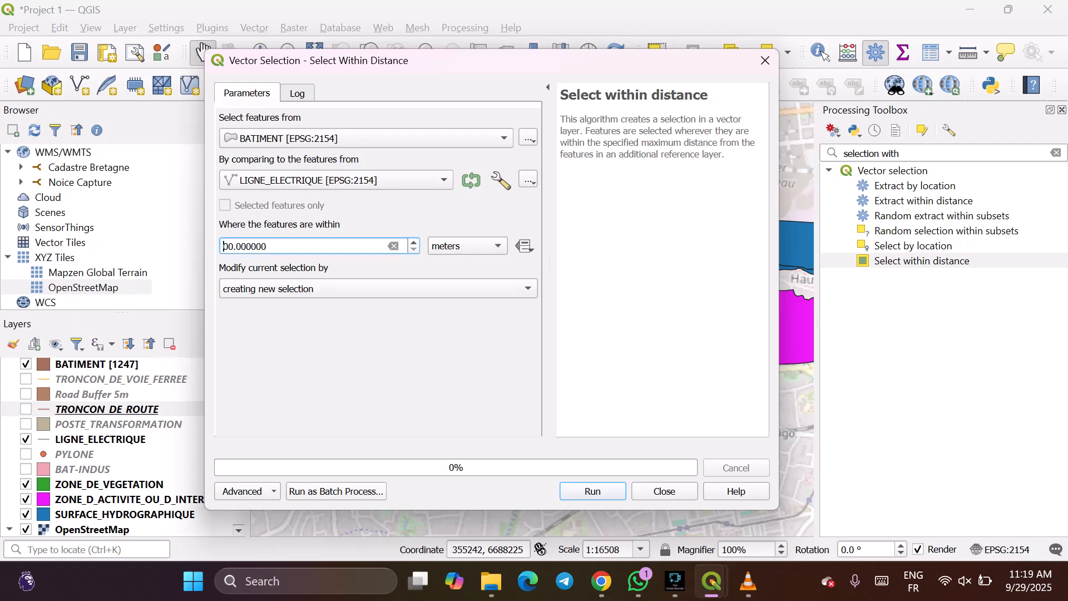
type("5")
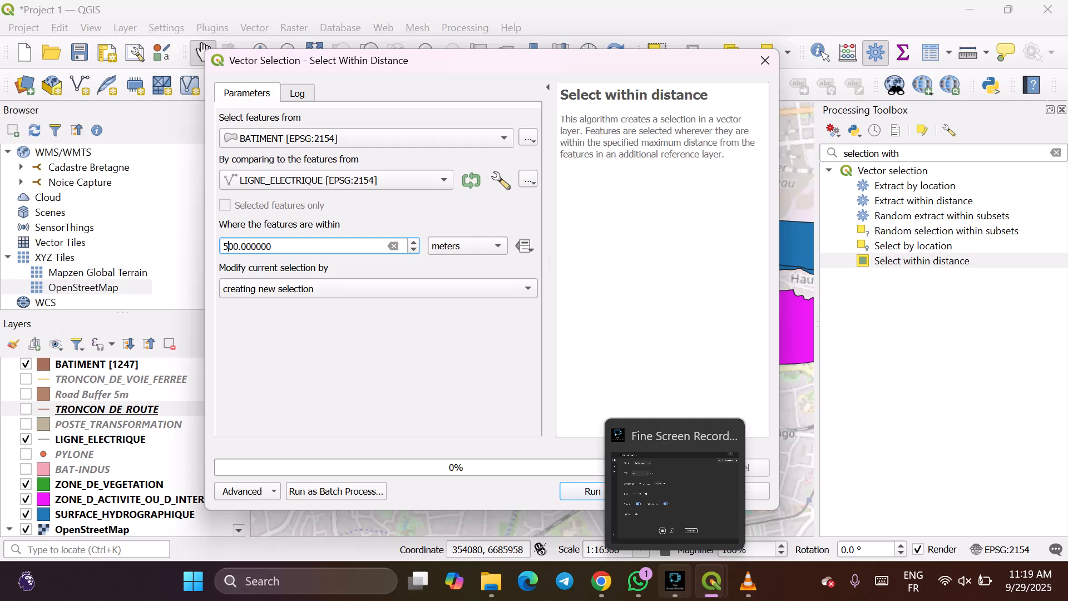
left_click(675, 581)
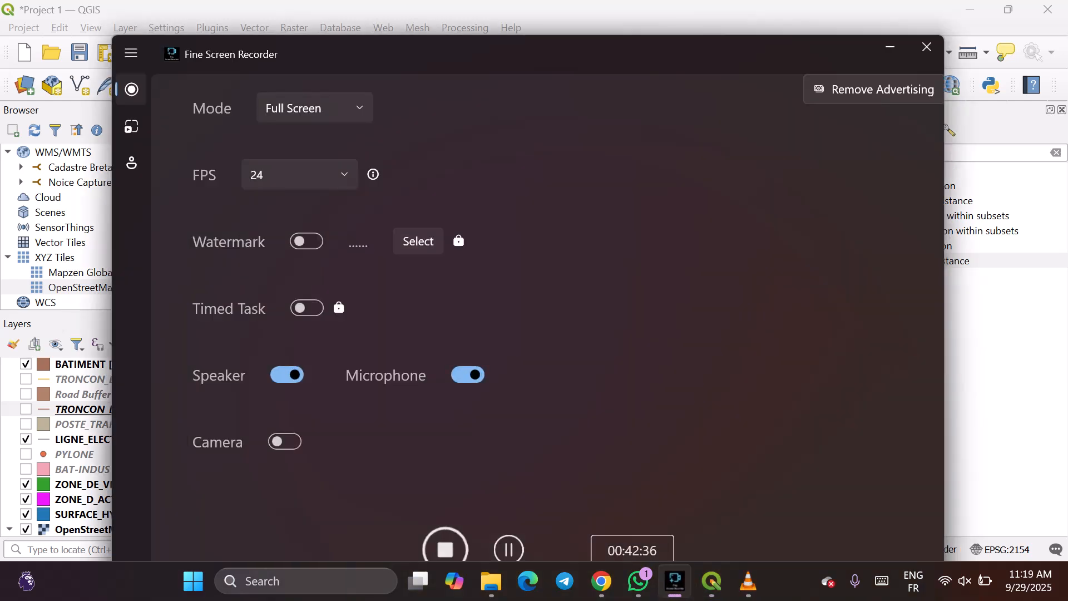
left_click(675, 581)
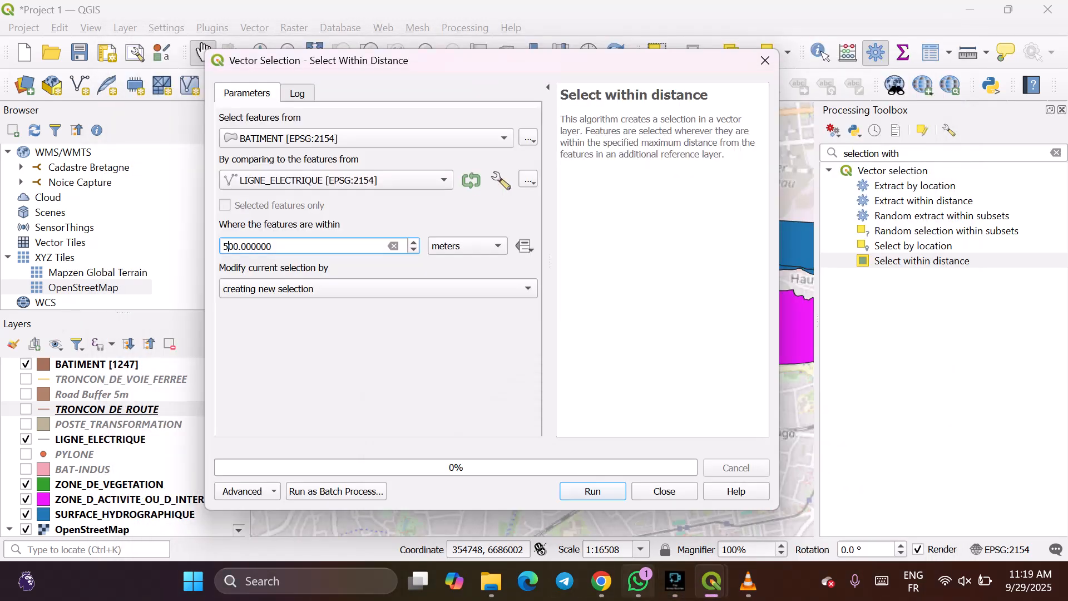
mouse_move(638, 581)
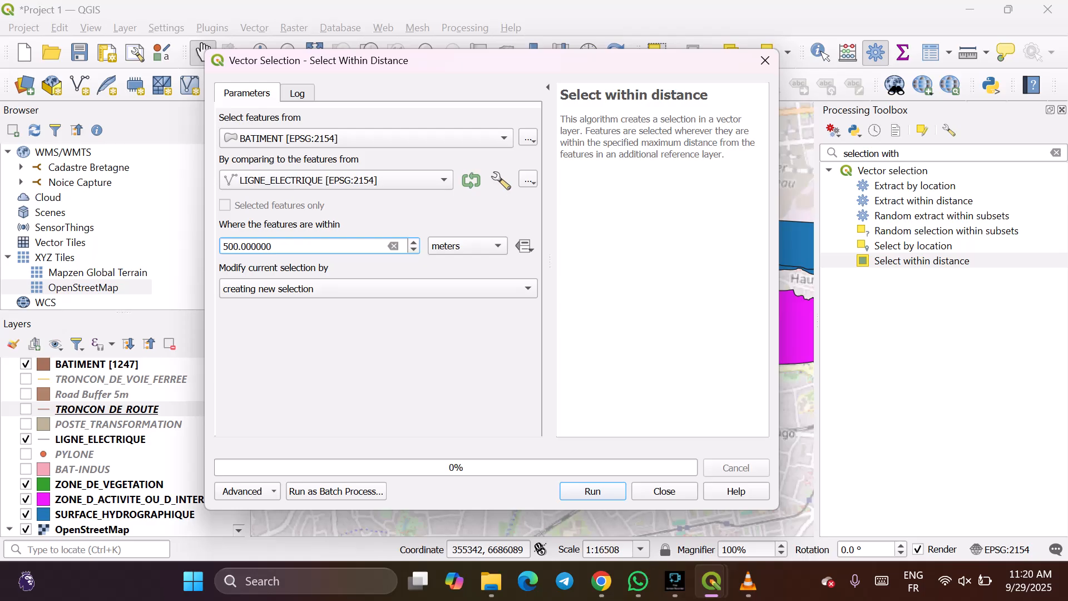
Run the within-distance selection as a new selection on BATIMENT and close the dialog.
key("Return")
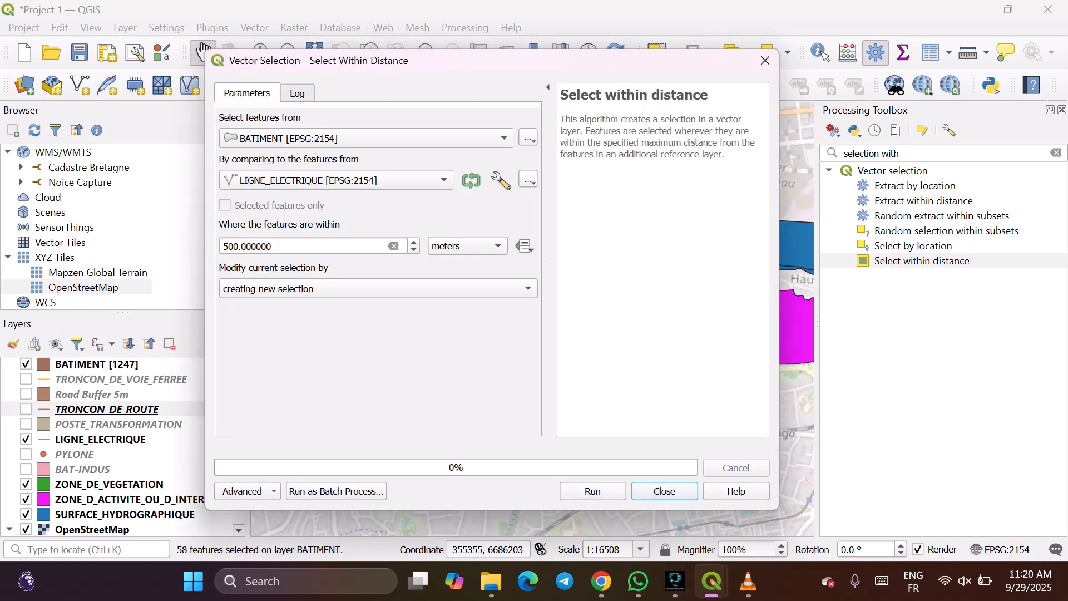
key("Escape")
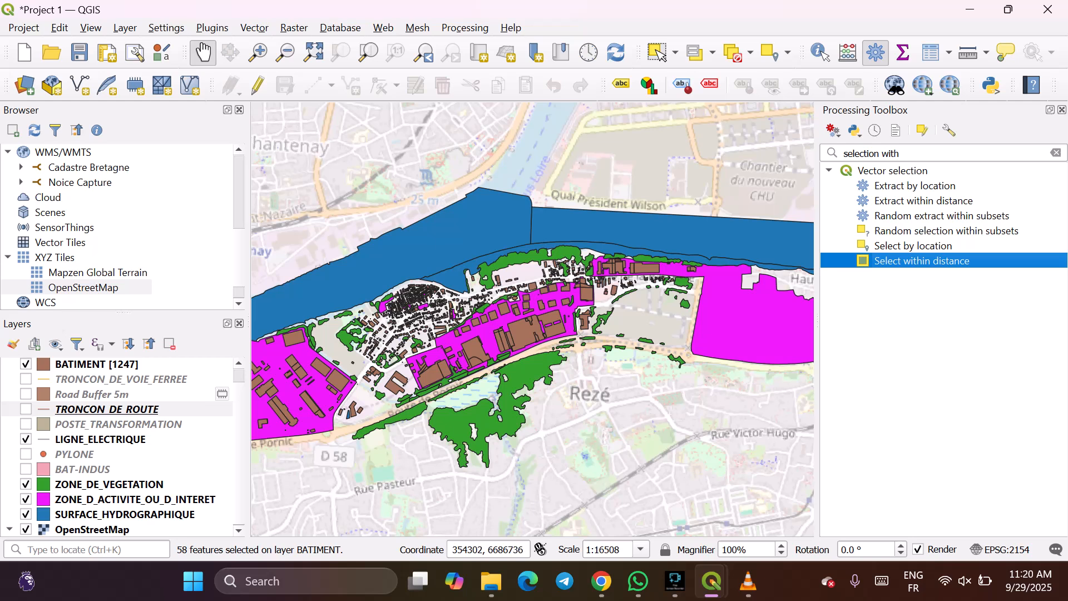
Examine where the selected buildings lie relative to the power lines across the mapped area.
scroll(514, 340, "up", 1)
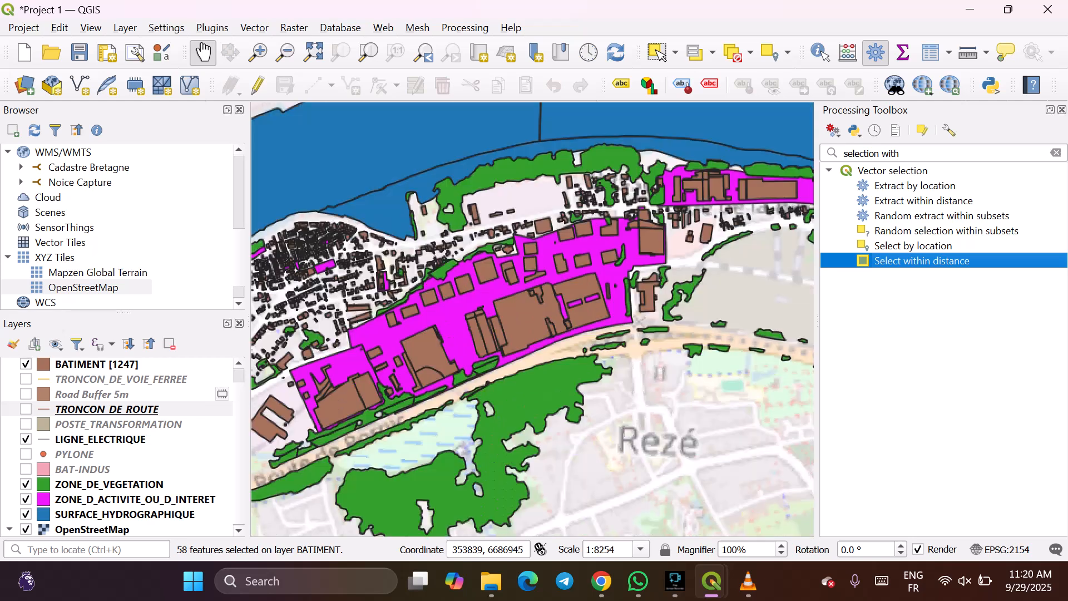
scroll(523, 348, "up", 1)
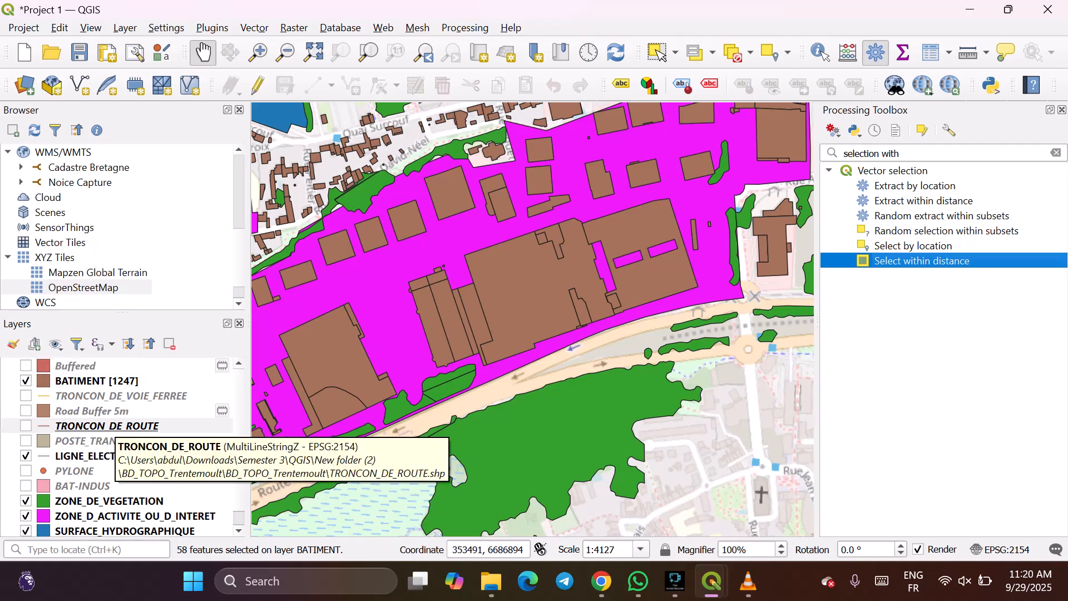
scroll(301, 412, "down", 2)
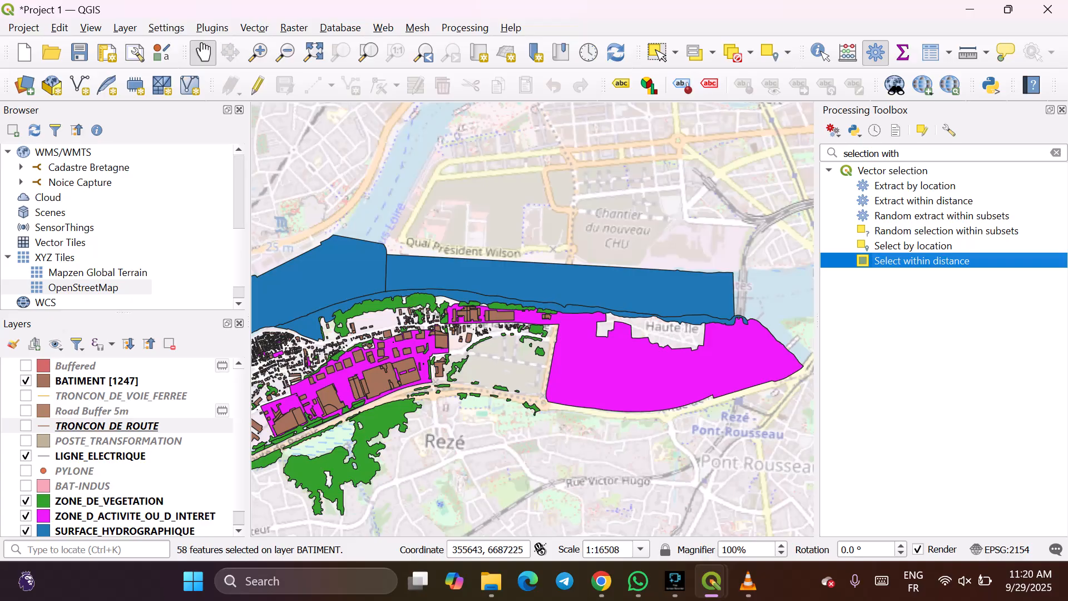
scroll(603, 374, "down", 2)
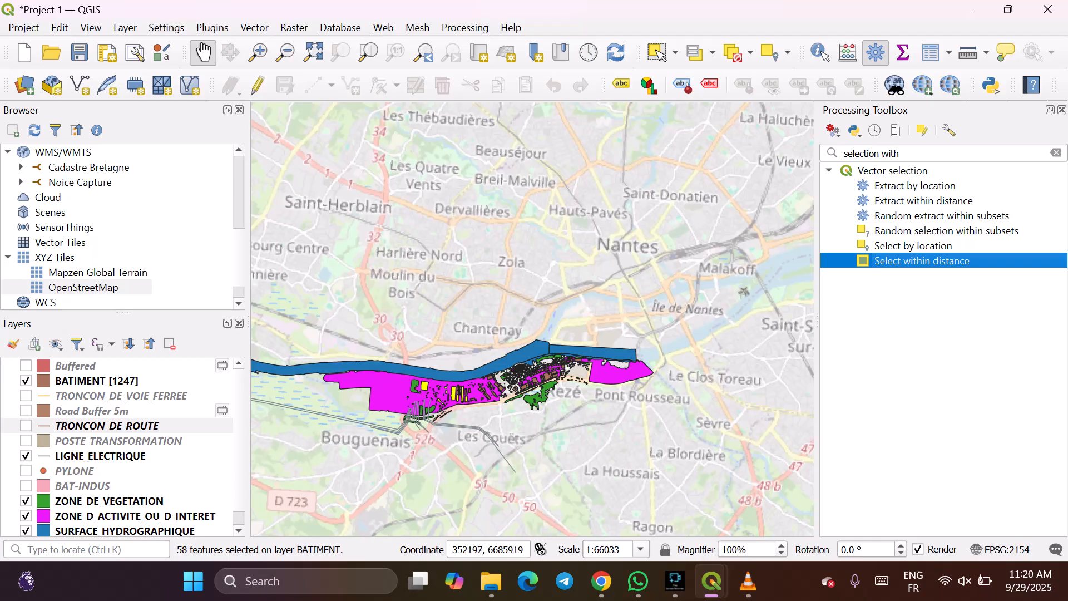
left_click_drag(473, 429, 506, 427)
scroll(521, 406, "up", 2)
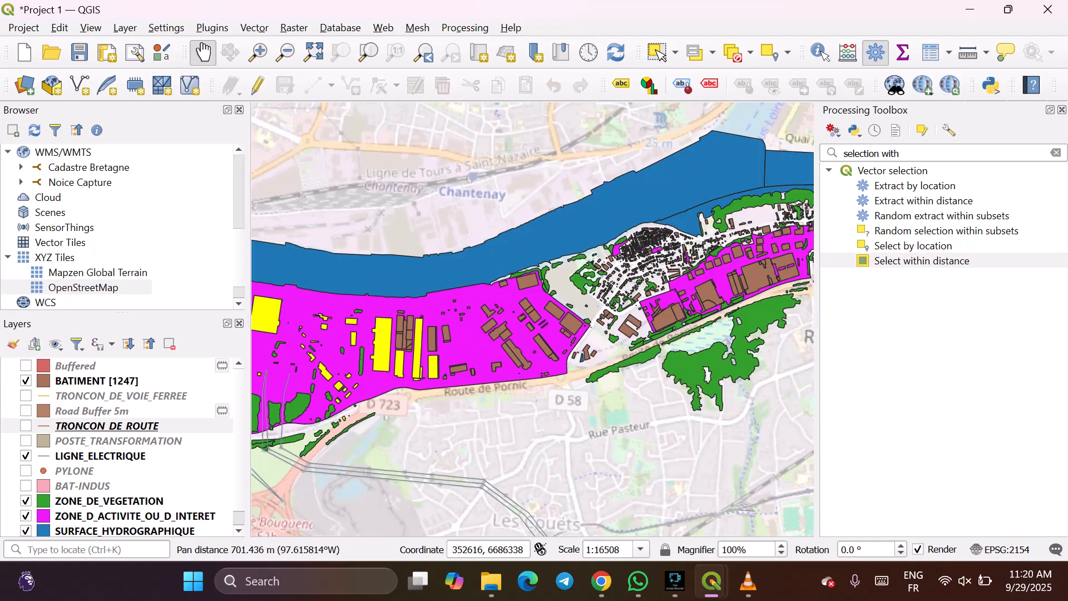
scroll(489, 439, "up", 1)
left_click_drag(489, 439, 662, 342)
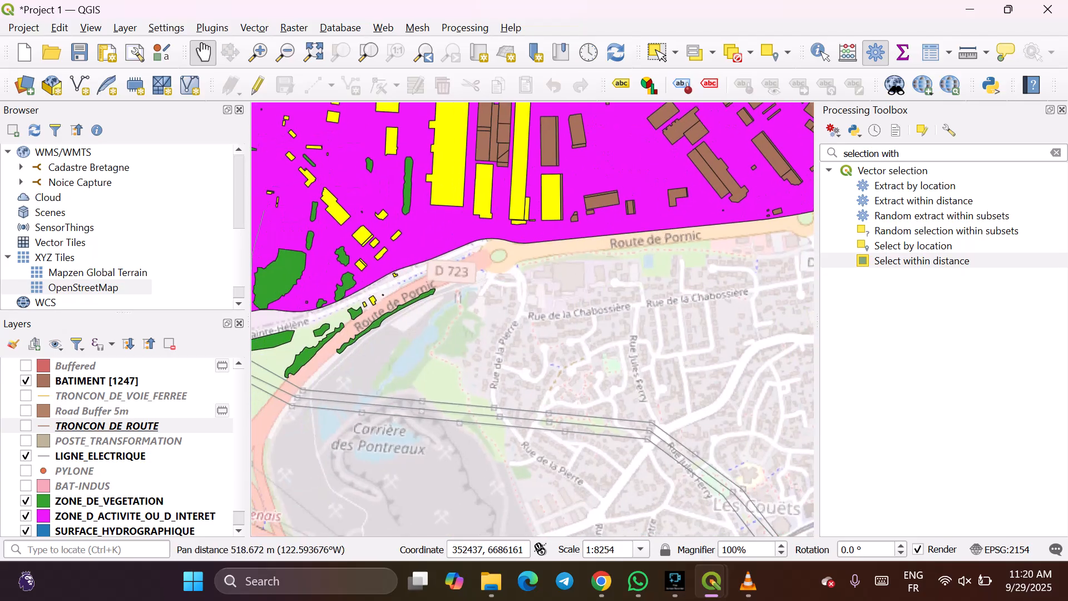
scroll(570, 335, "down", 1)
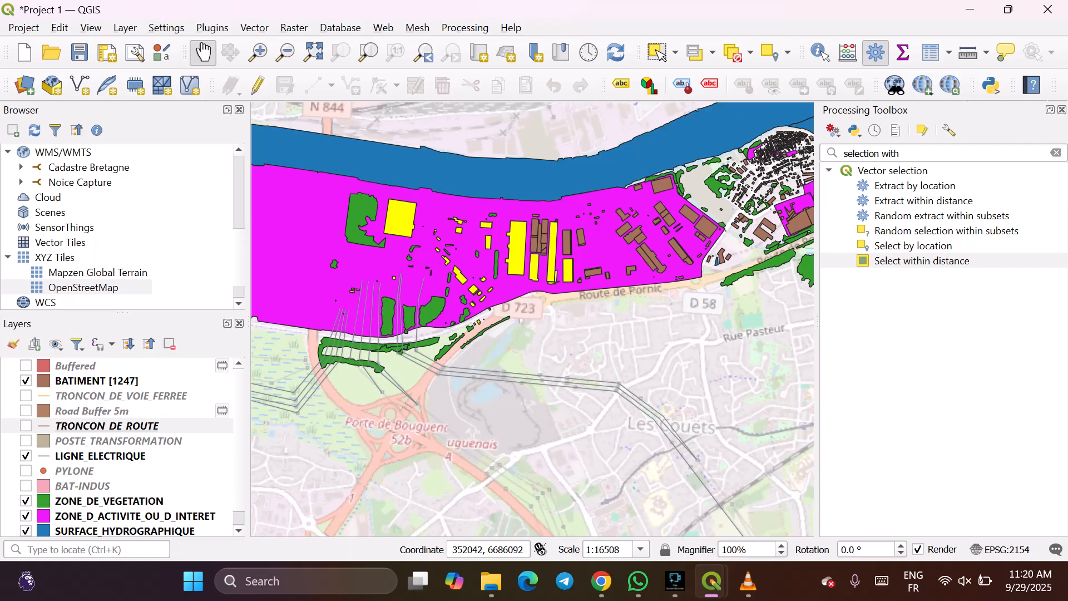
left_click_drag(504, 335, 598, 343)
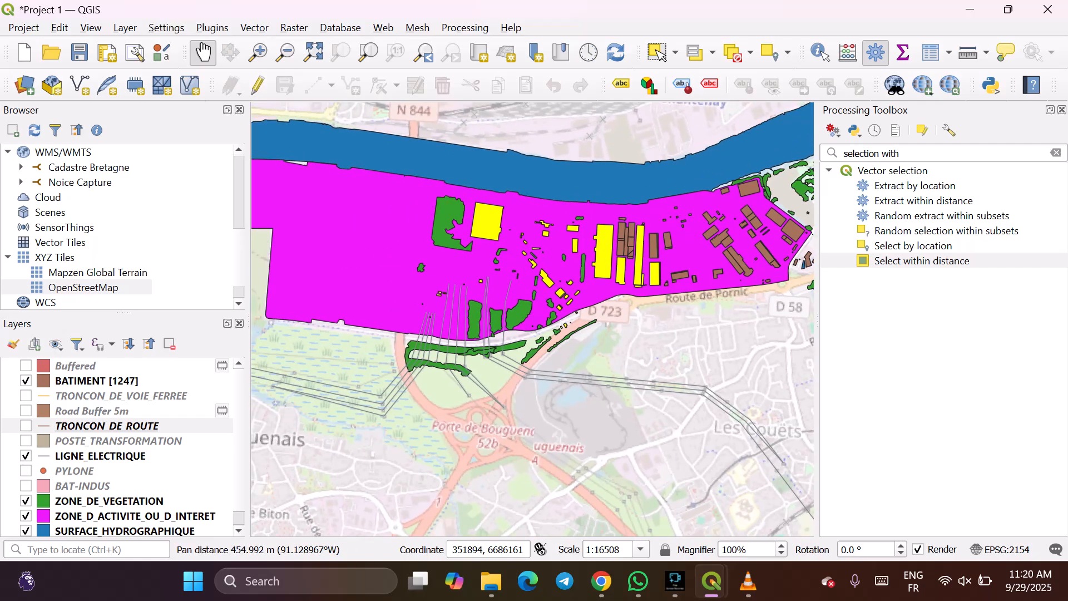
scroll(607, 349, "up", 1)
scroll(606, 349, "down", 1)
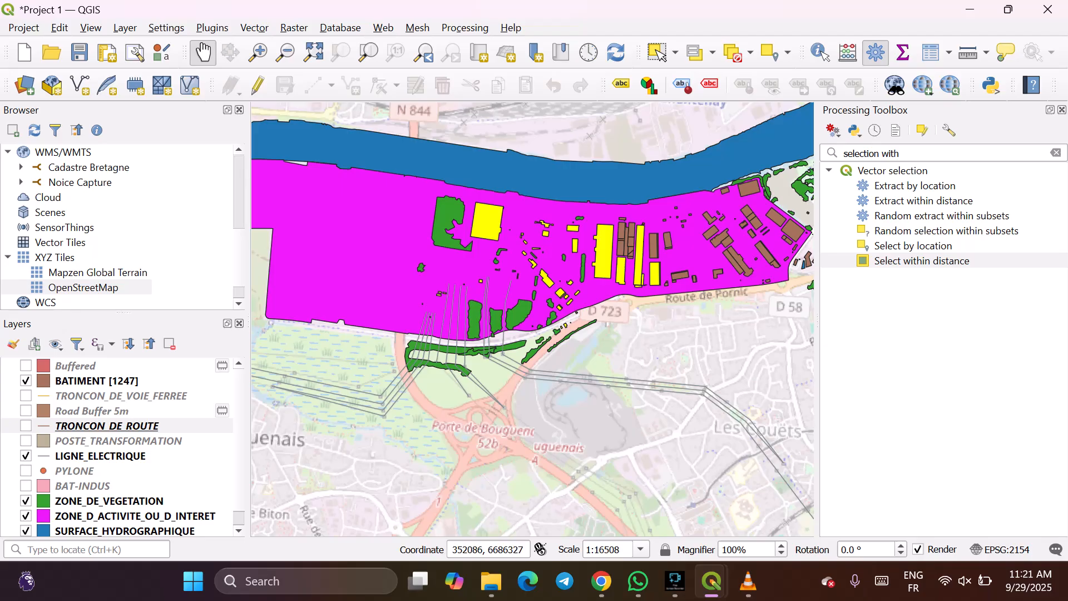
Save the project, then open Sticky Notes through the system search and move its window aside.
key("ctrl+s")
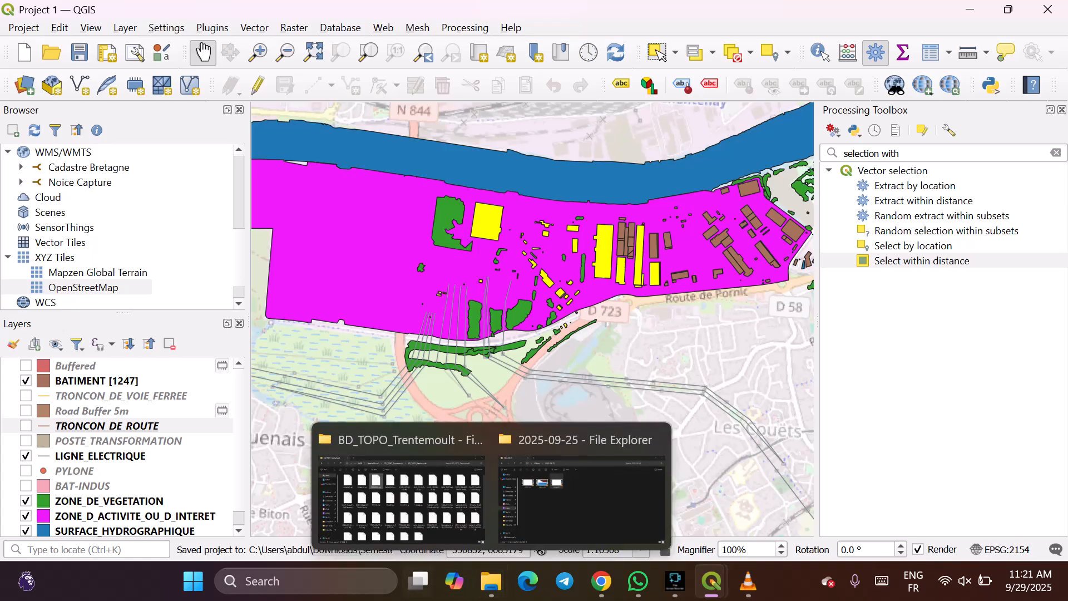
left_click(364, 581)
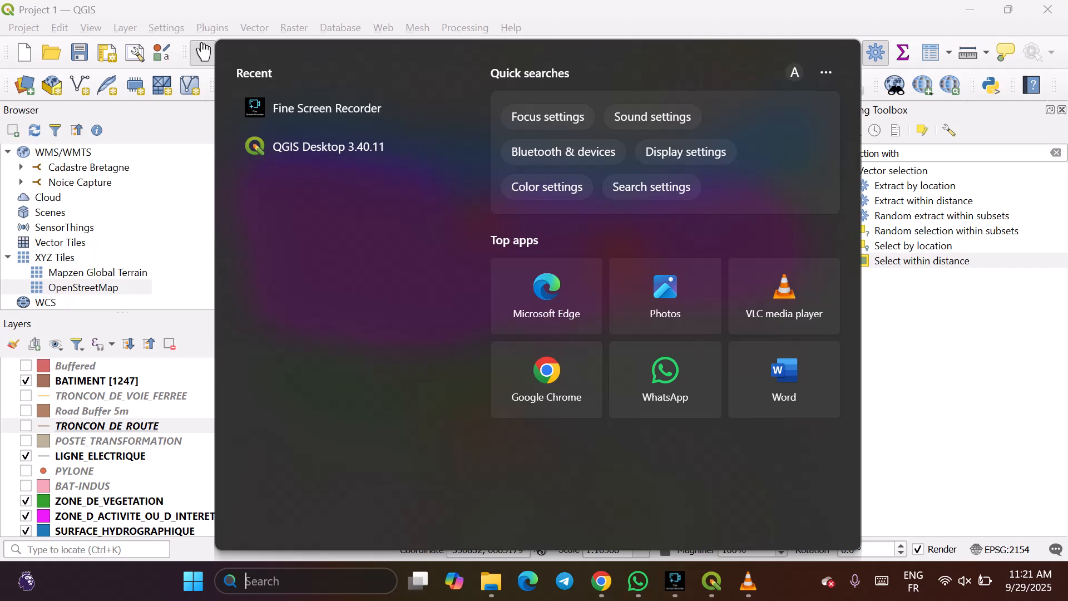
type("notepad")
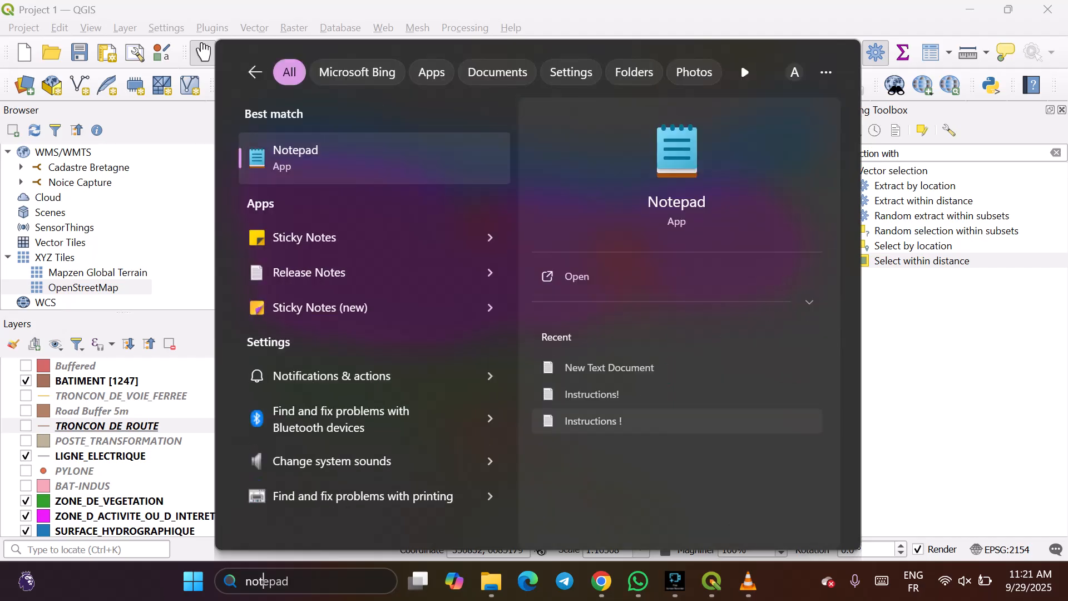
left_click(304, 237)
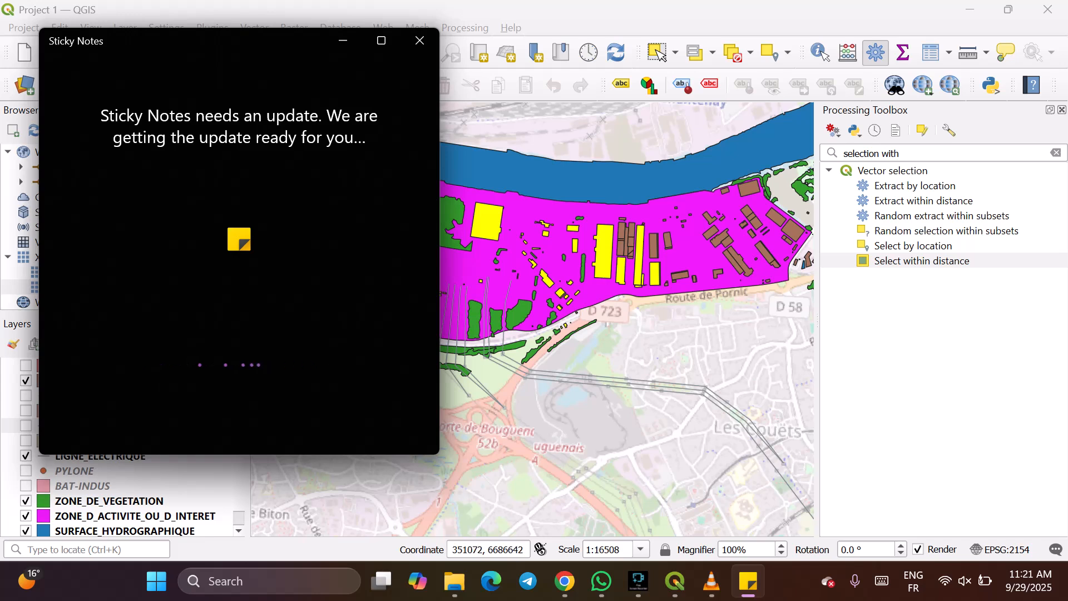
left_click_drag(250, 41, 693, 68)
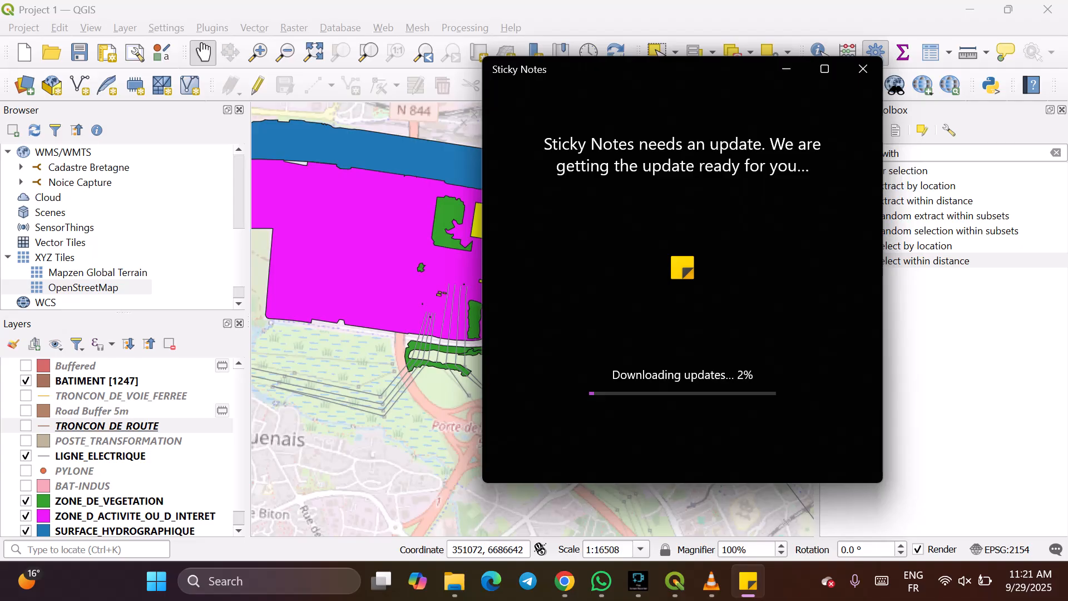
left_click_drag(643, 71, 731, 114)
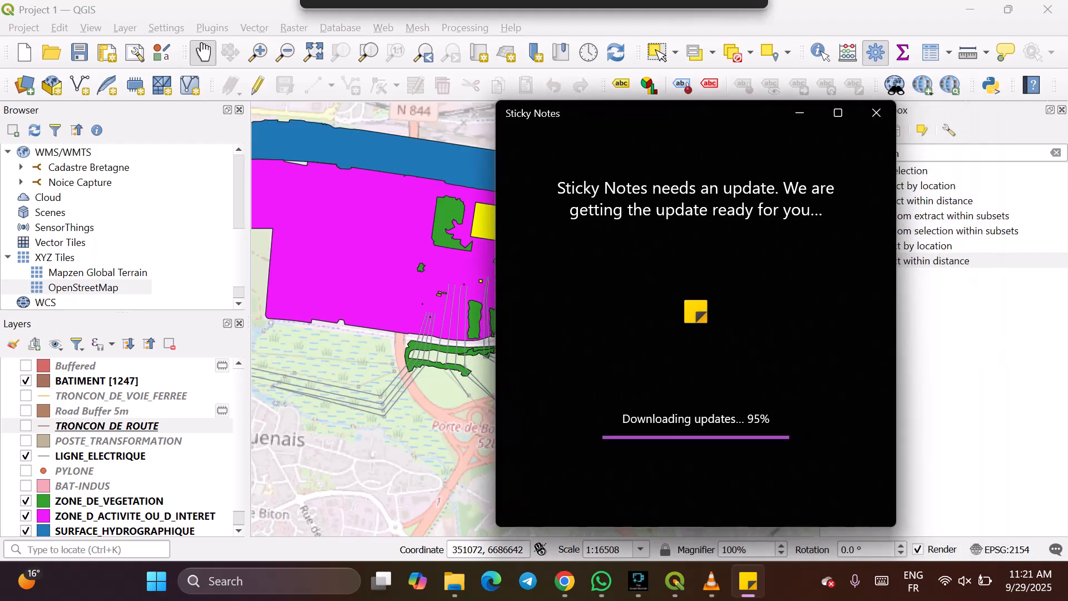
Examine the selected buildings around the power lines between Bouguenais and Rezé on the map.
scroll(731, 341, "down", 3)
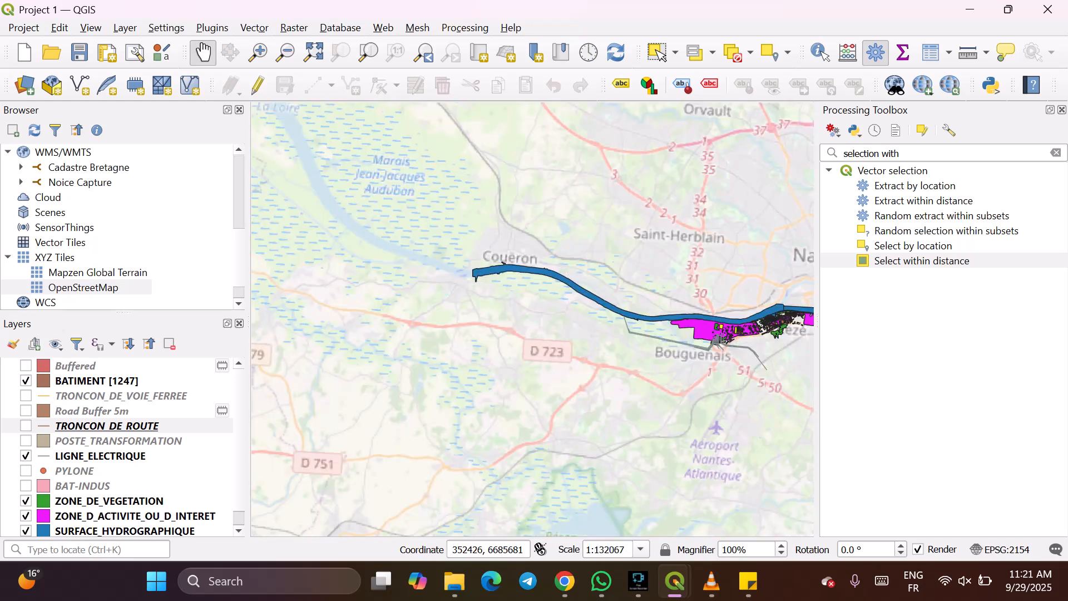
left_click_drag(795, 351, 664, 340)
scroll(664, 340, "up", 2)
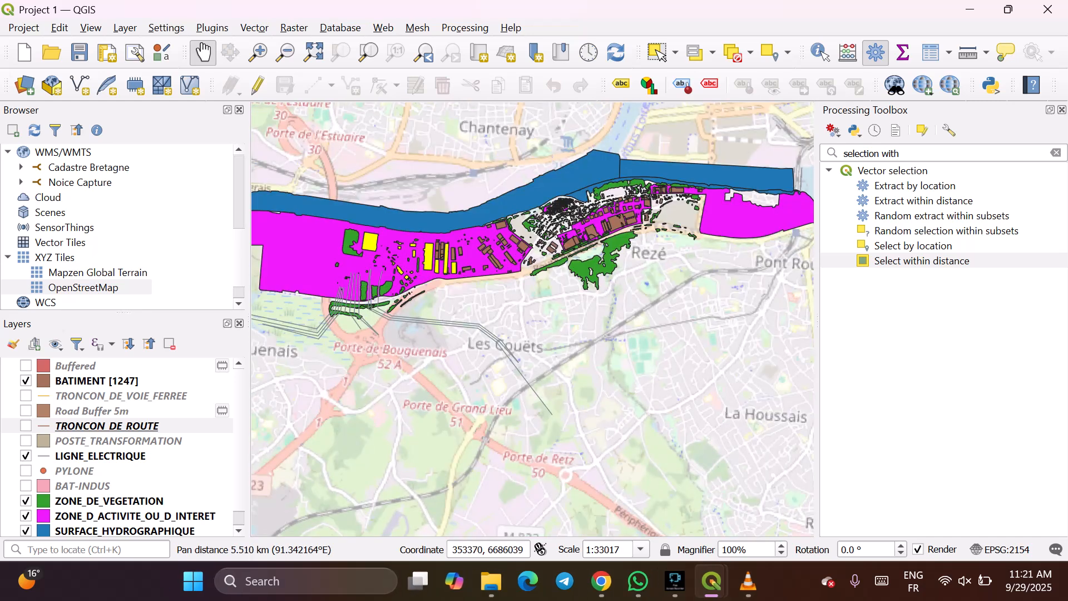
scroll(557, 311, "up", 1)
left_click_drag(558, 311, 680, 372)
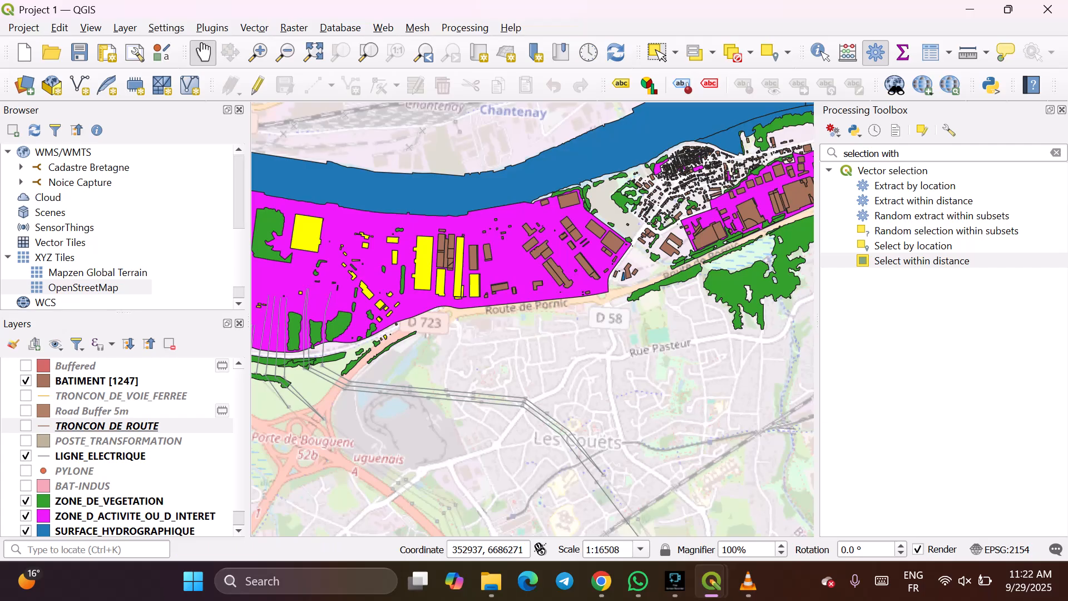
left_click_drag(353, 371, 511, 319)
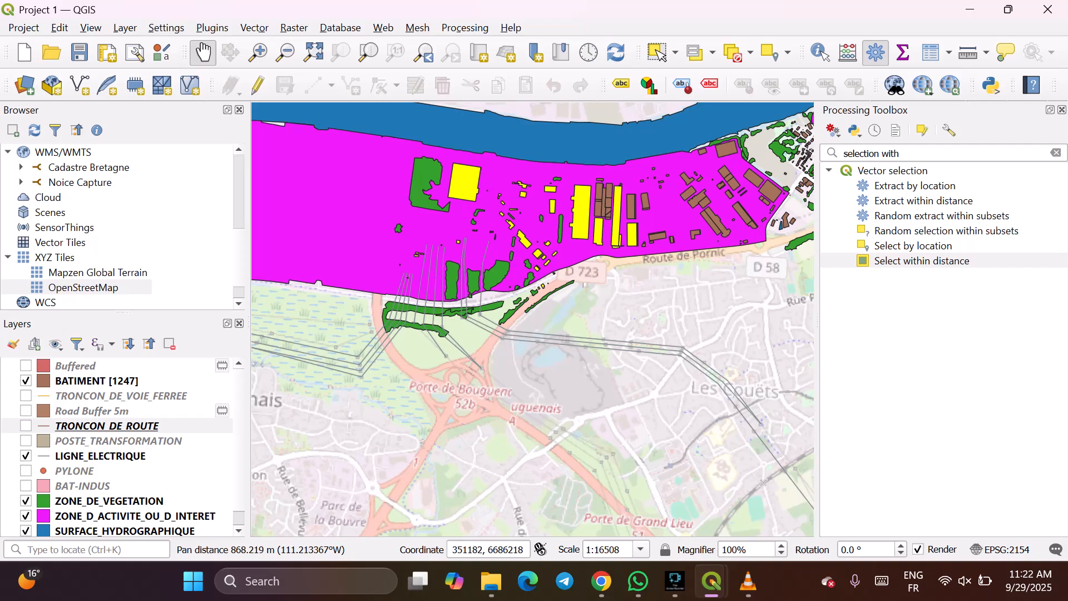
left_click_drag(641, 285, 640, 299)
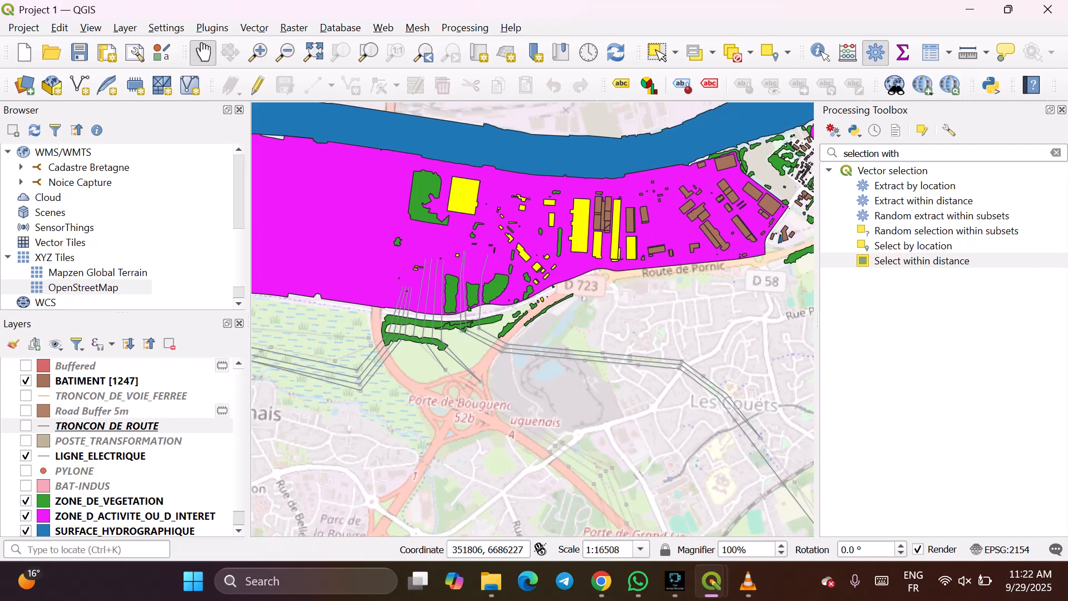
left_click(931, 53)
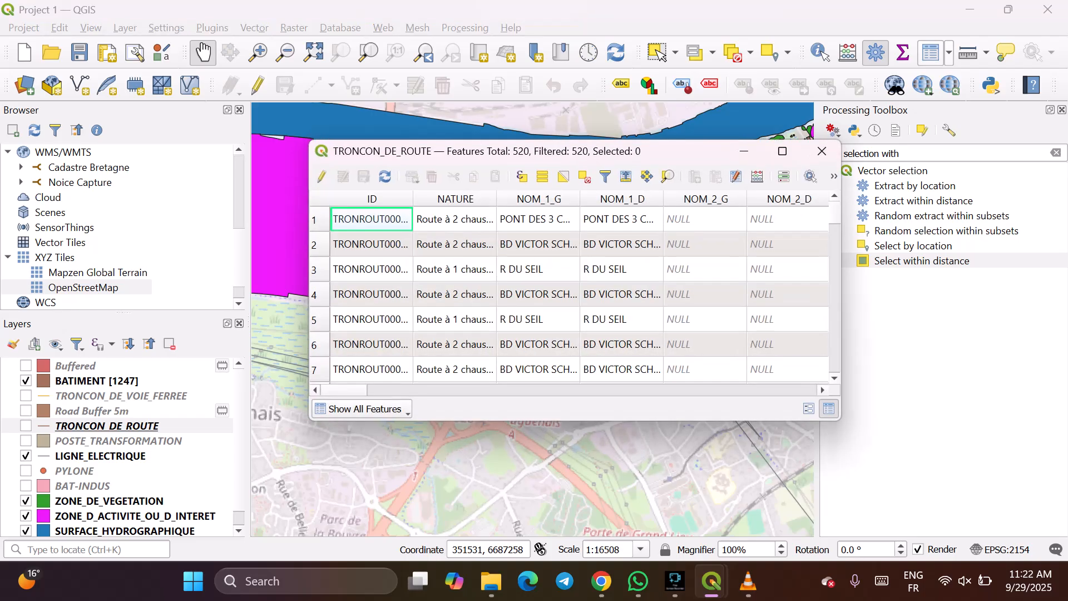
left_click(823, 150)
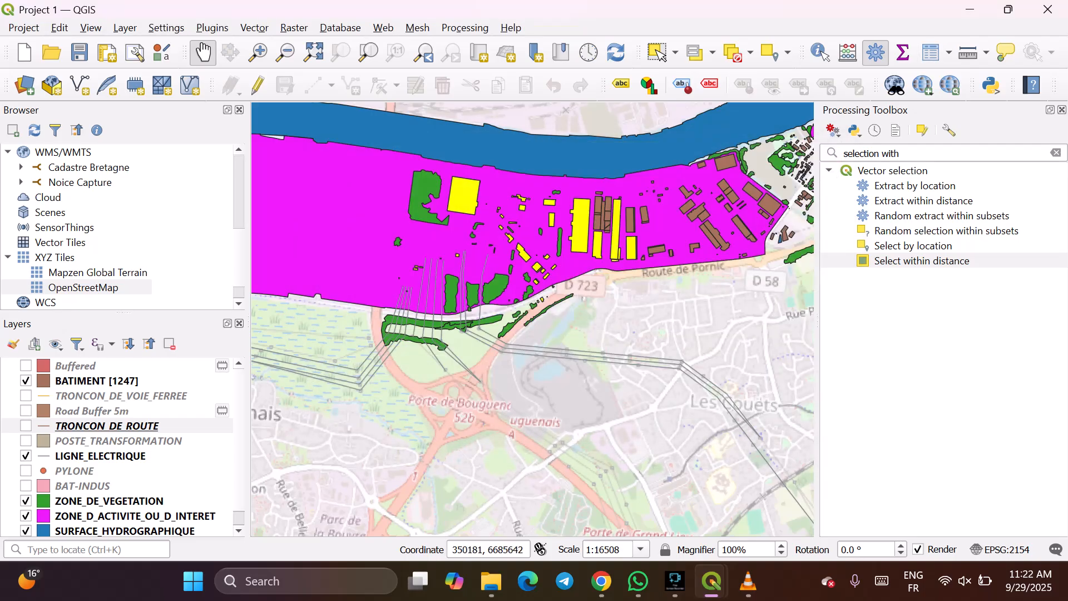
left_click(100, 456)
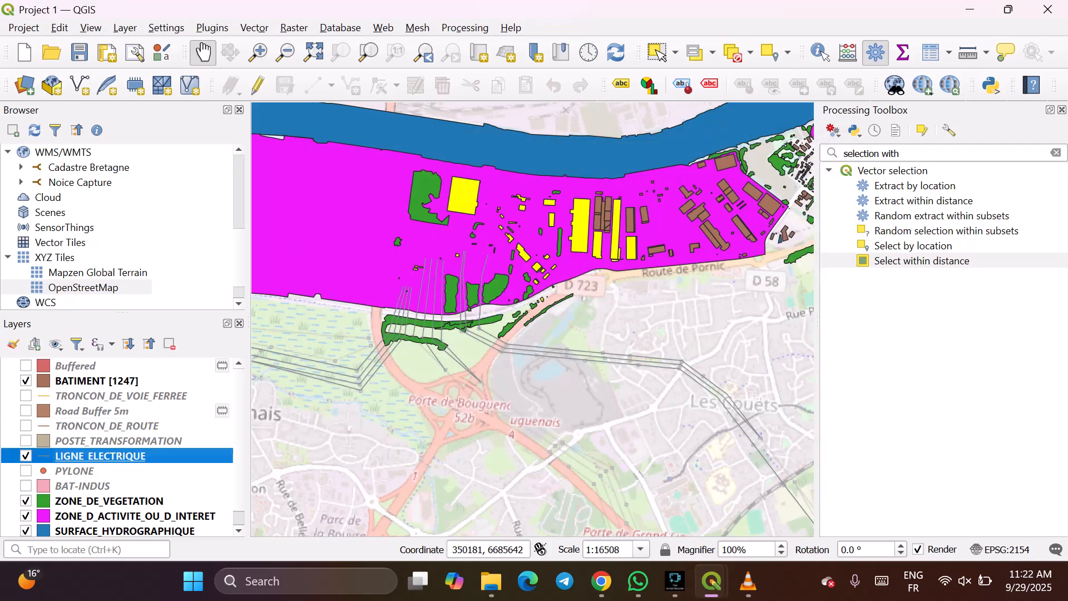
double_click(100, 457)
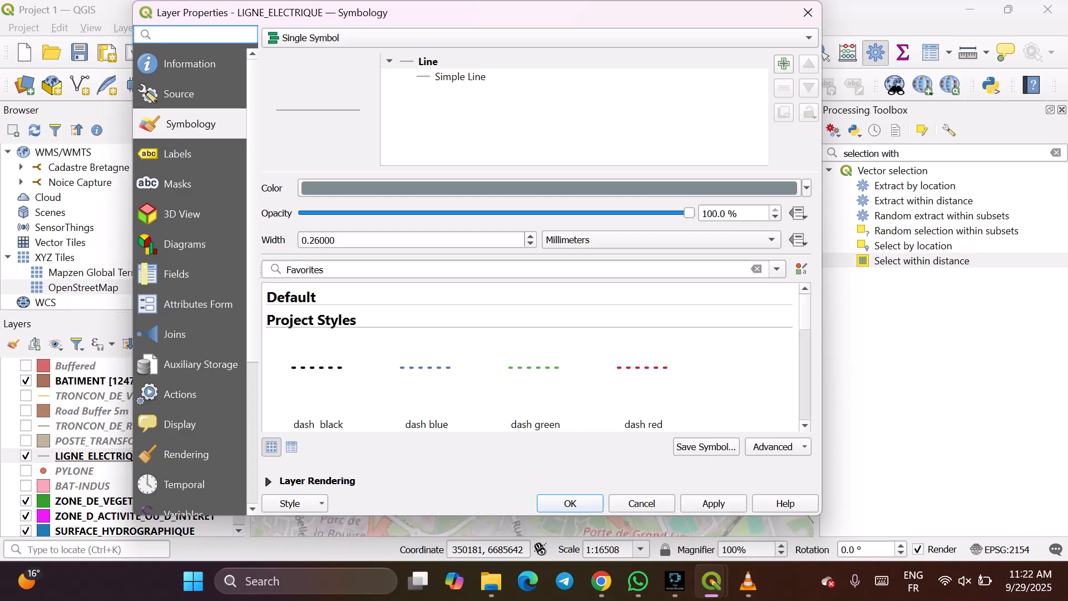
key("Escape")
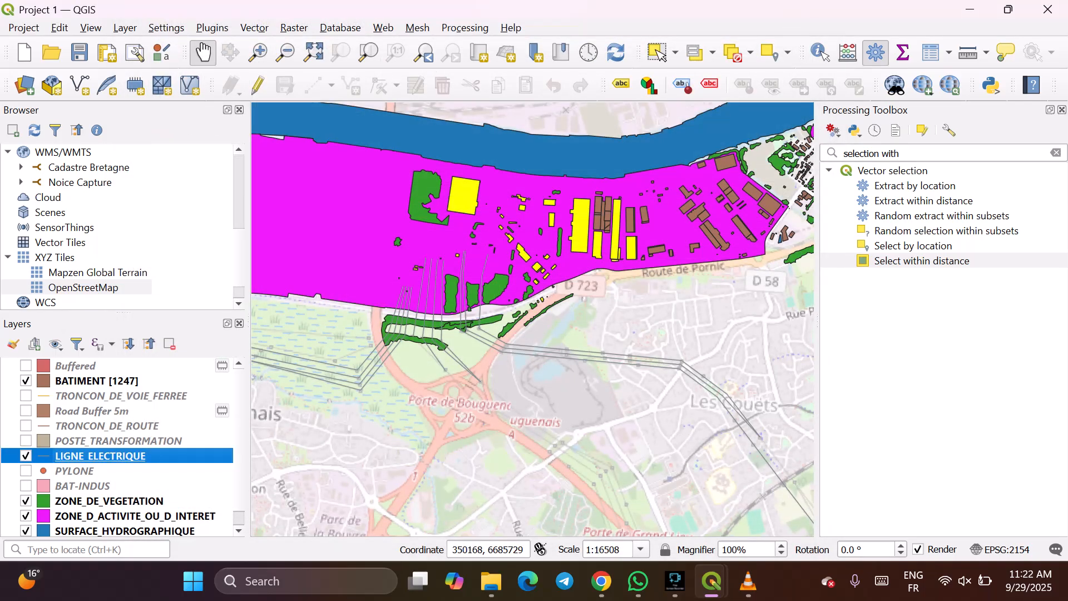
Examine the attribute table of the LIGNE_ELECTRIQUE layer, including its voltage field, and close it.
right_click(140, 458)
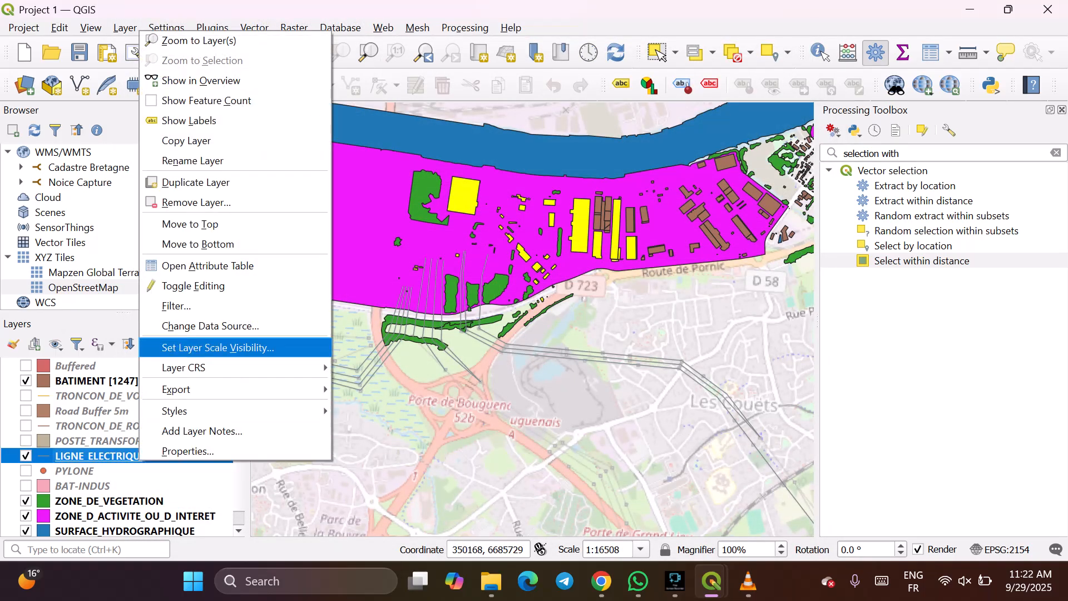
left_click(207, 265)
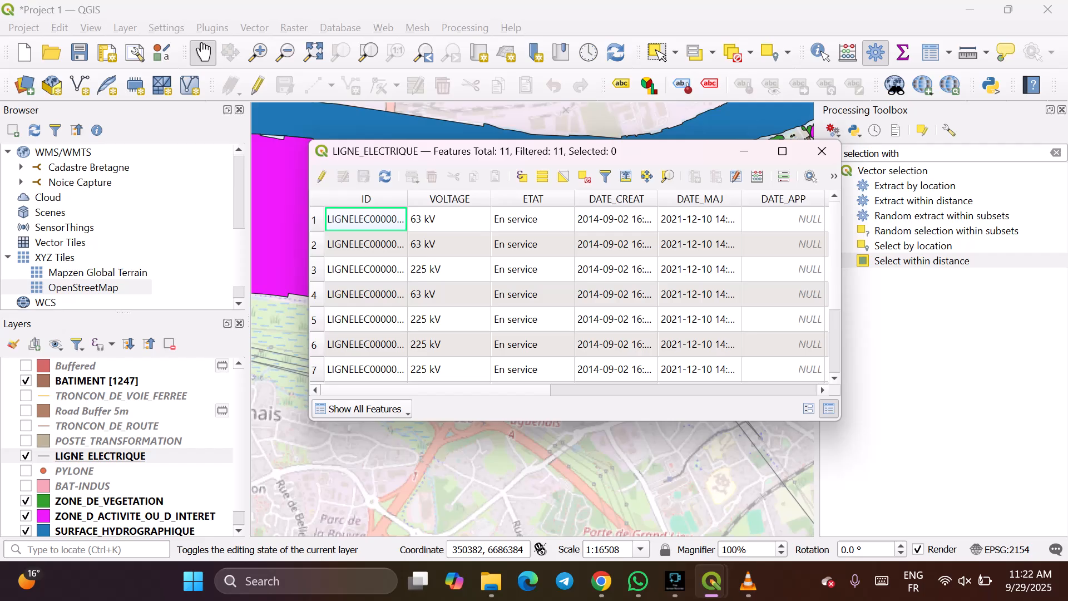
scroll(575, 293, "right", 3)
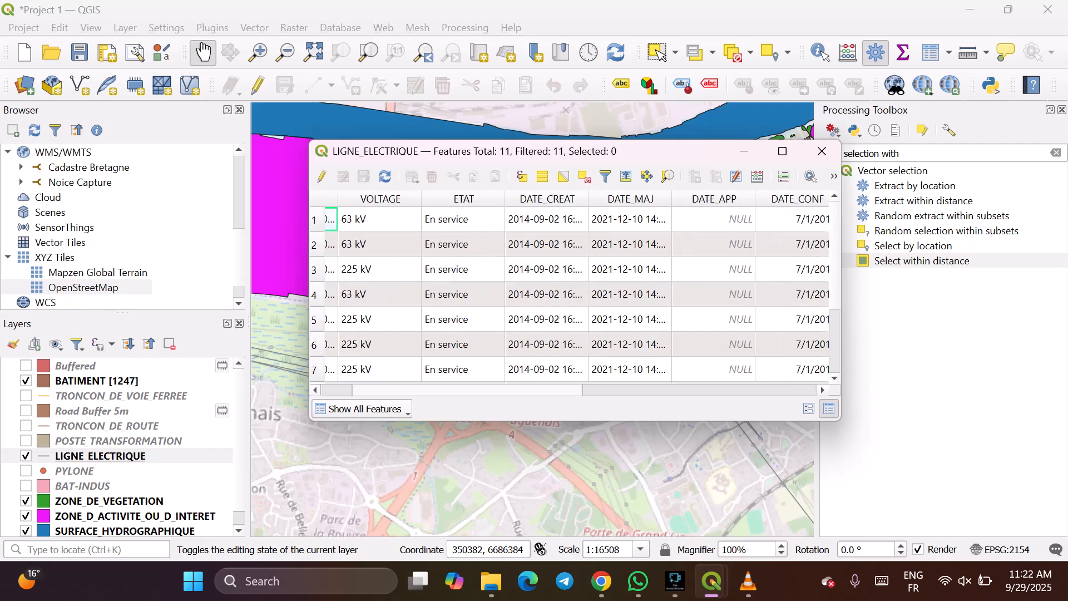
scroll(575, 293, "right", 5)
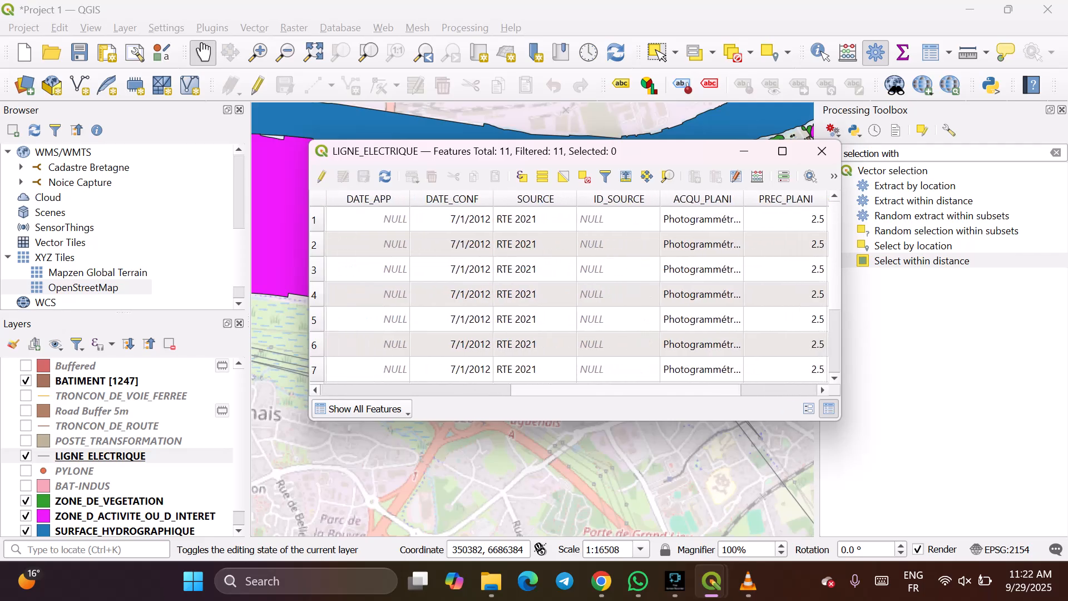
scroll(575, 293, "right", 3)
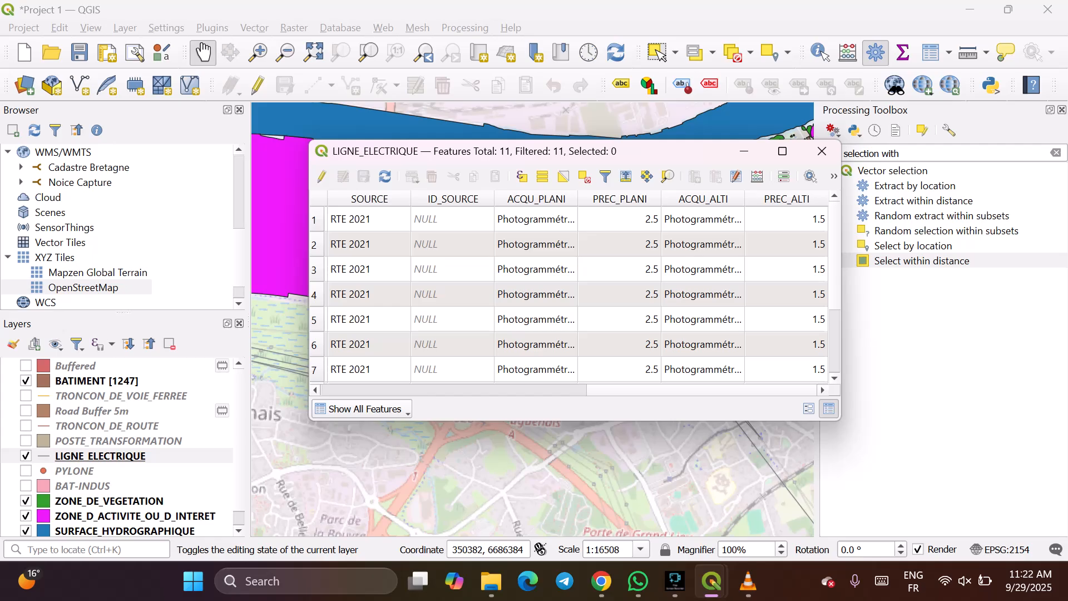
left_click(822, 151)
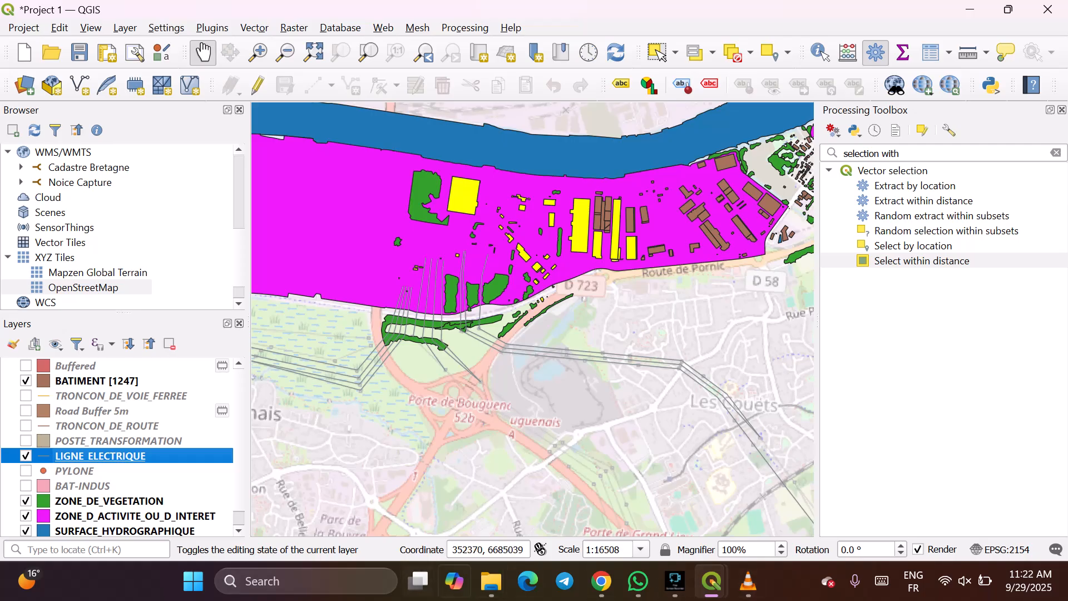
Switch to Sticky Notes, decline signing in, and close the notes list to leave a blank note ready.
left_click(306, 581)
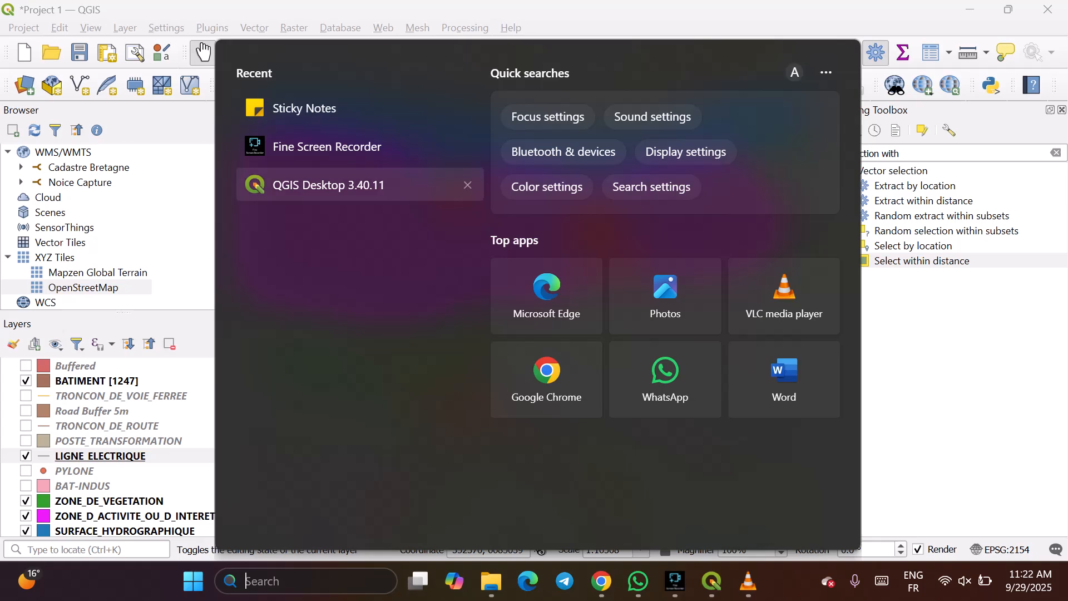
left_click(304, 108)
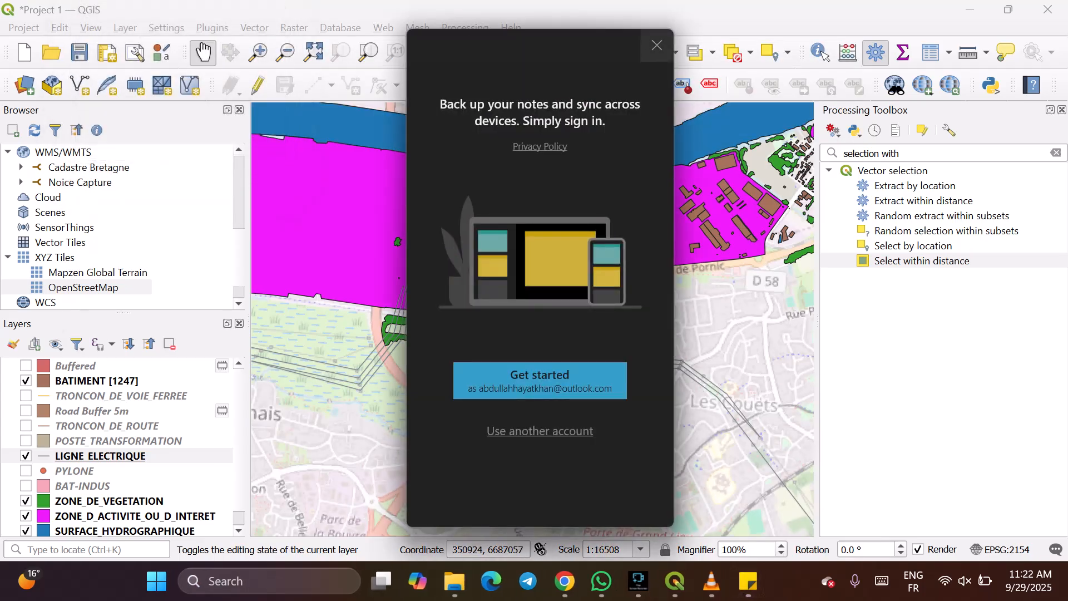
left_click(657, 46)
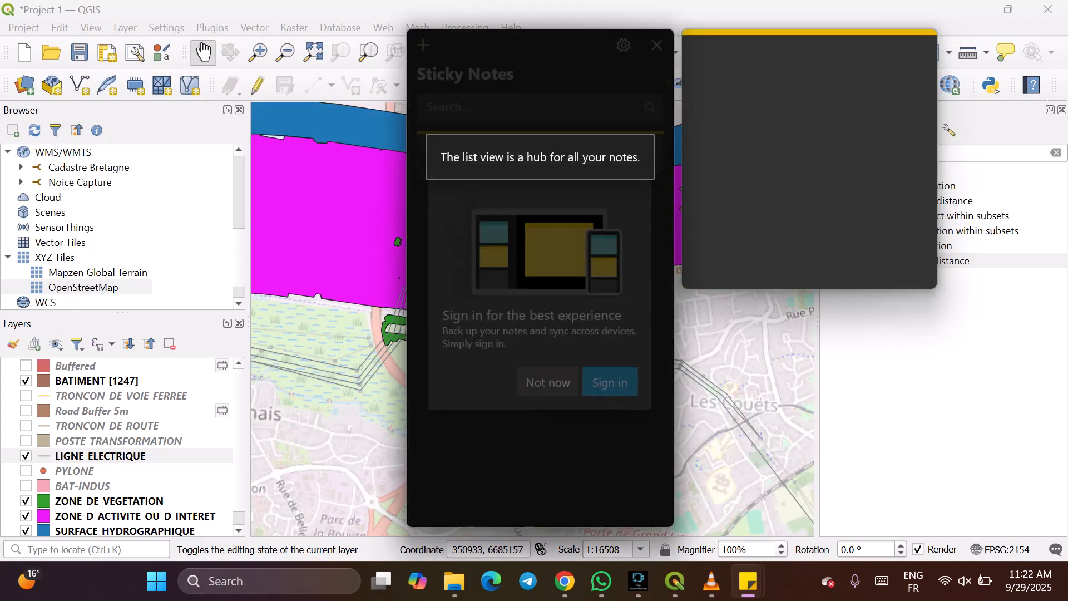
left_click(658, 45)
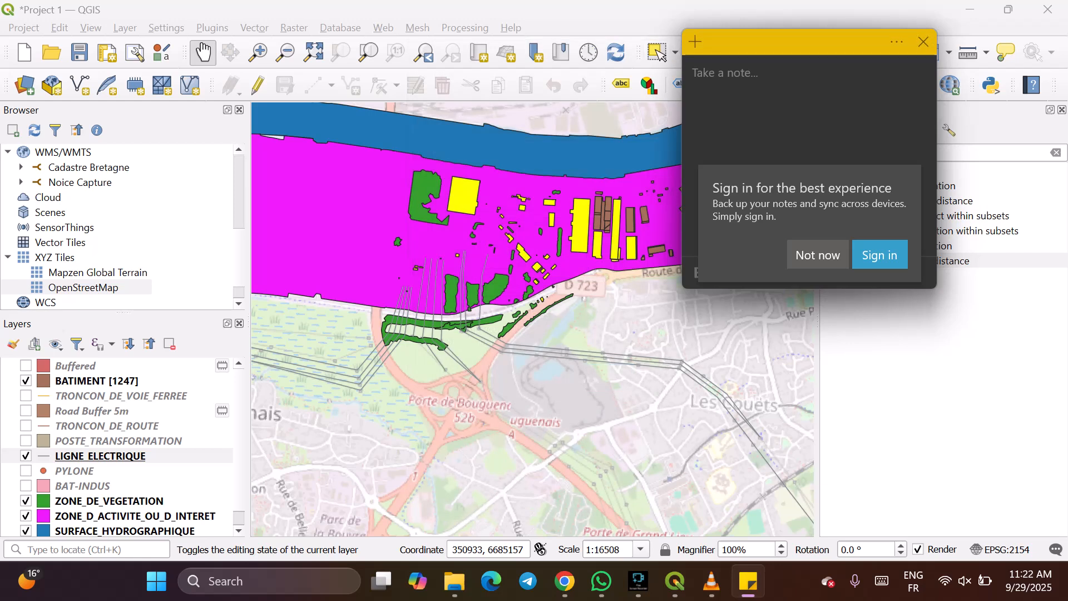
left_click(818, 255)
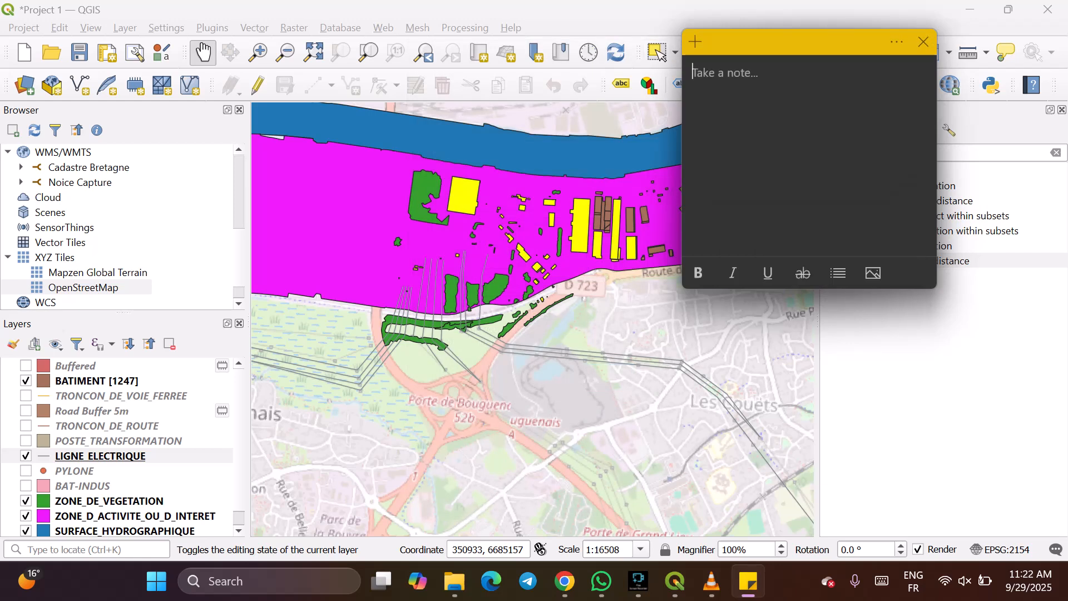
Write the note "select undifferentiated buildings that are lless than 1km from a 63kV electric line".
type("select undiffere")
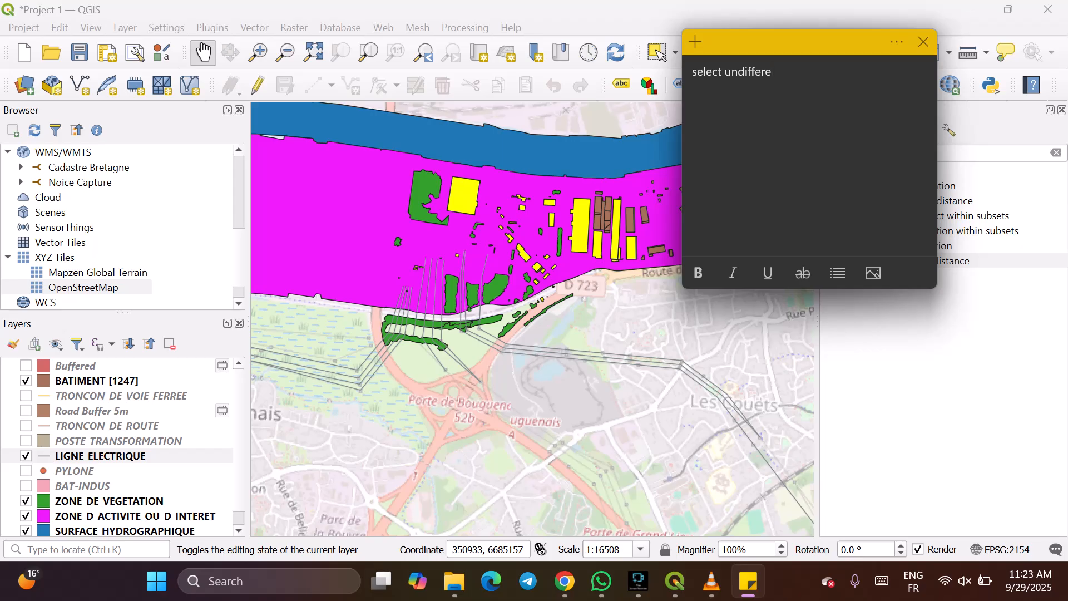
type("ntiated buildings t")
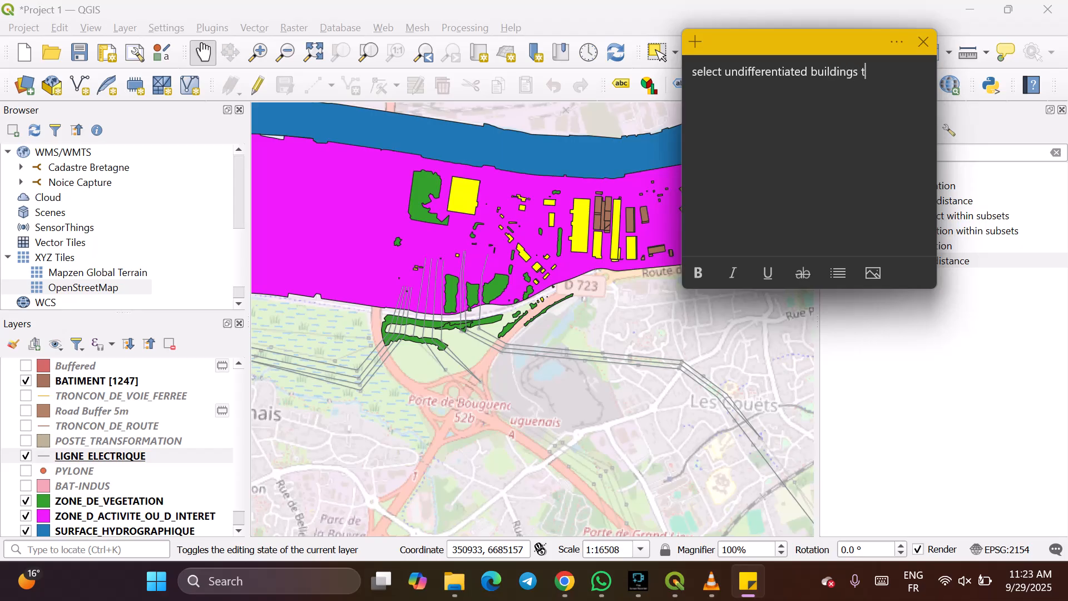
type("hat are lless than 1km")
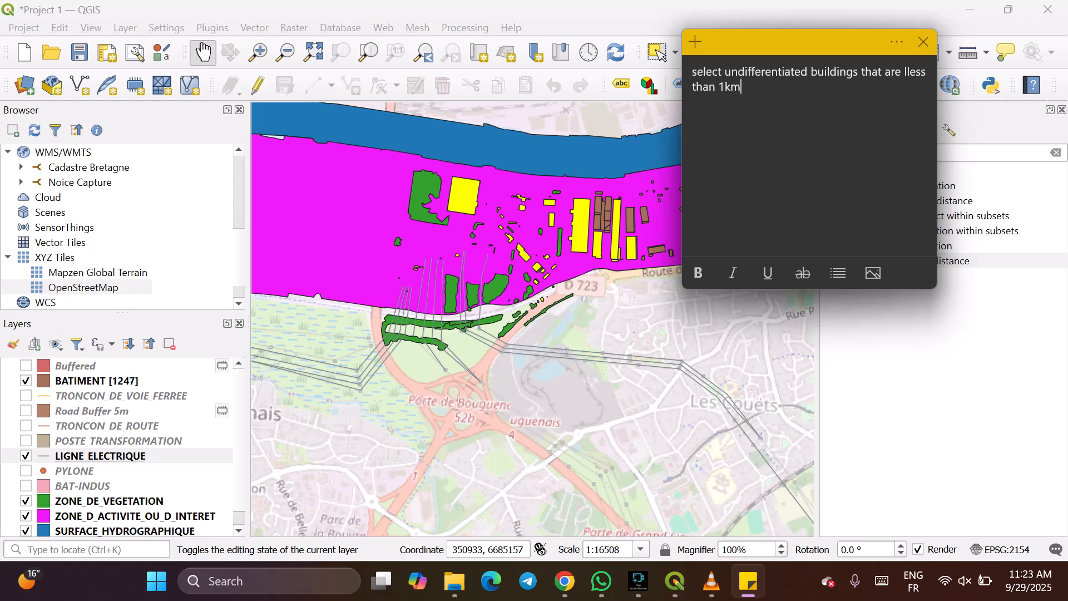
type(" from a 63kV electric")
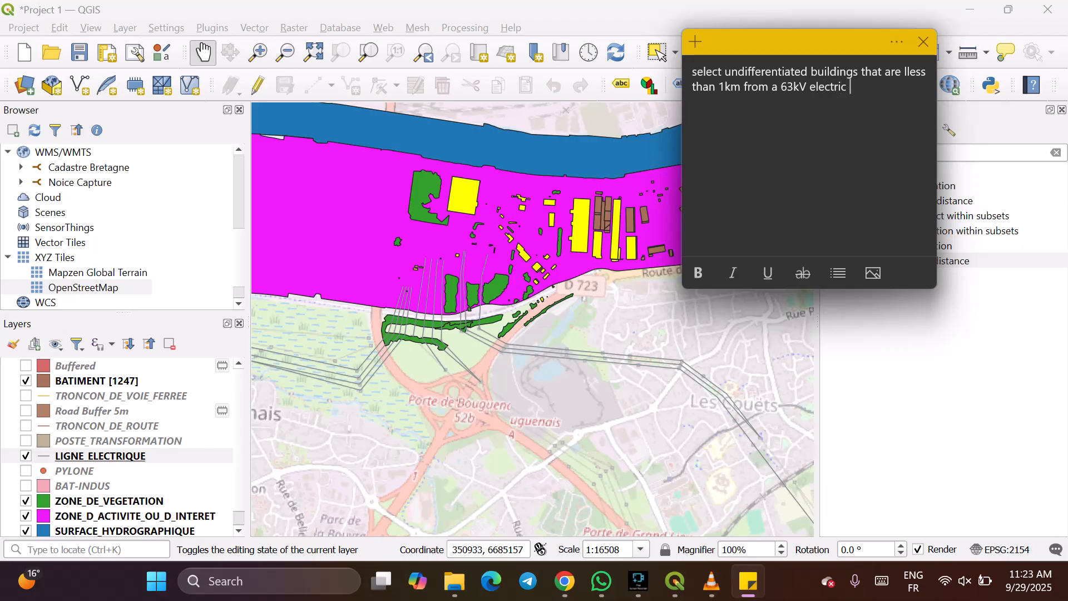
type(" line")
left_click_drag(870, 87, 693, 72)
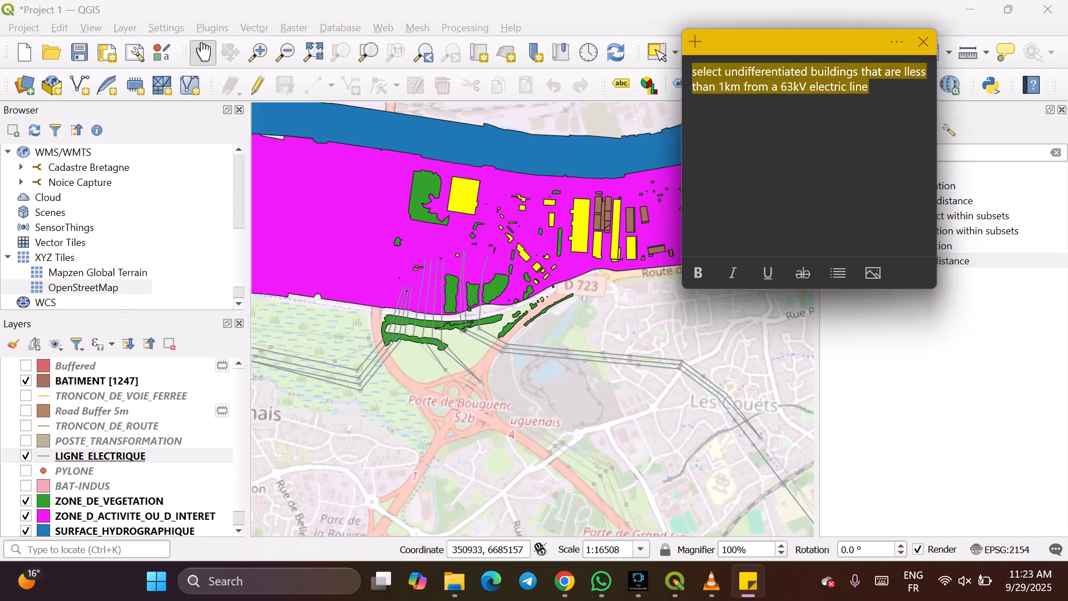
left_click(771, 87)
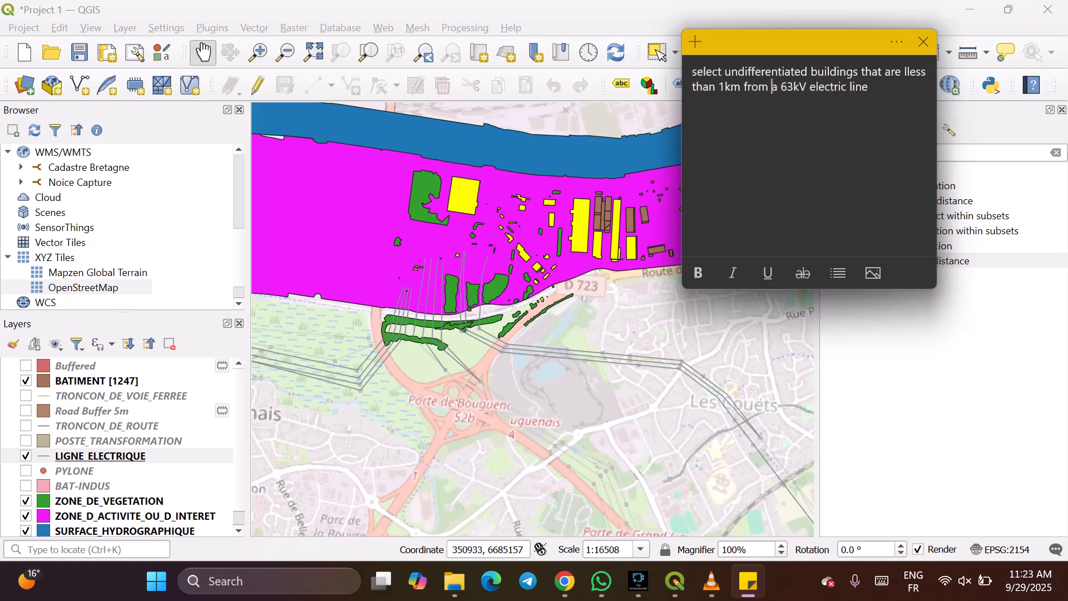
Correct "lless" to "less" in the sticky note and move the note clear of the map and the Select within distance tool.
left_click_drag(812, 43, 920, 232)
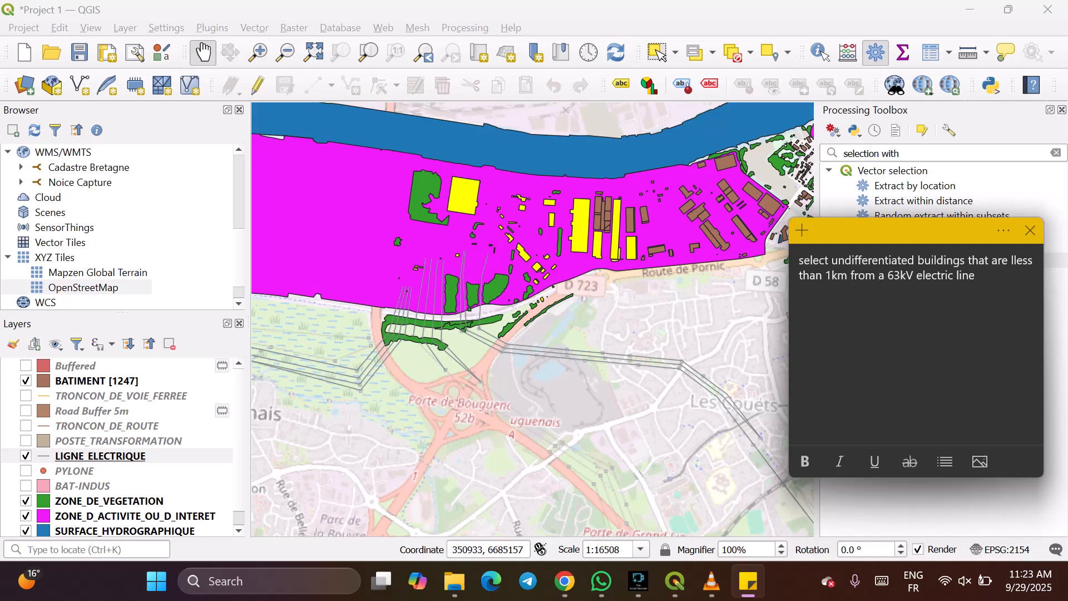
left_click(1004, 231)
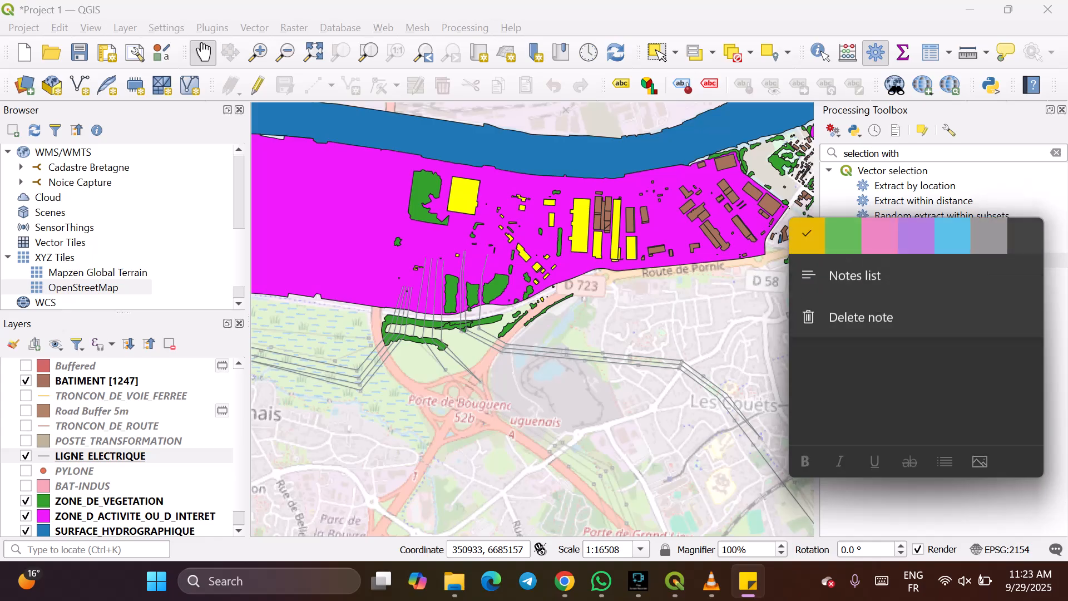
key("Escape")
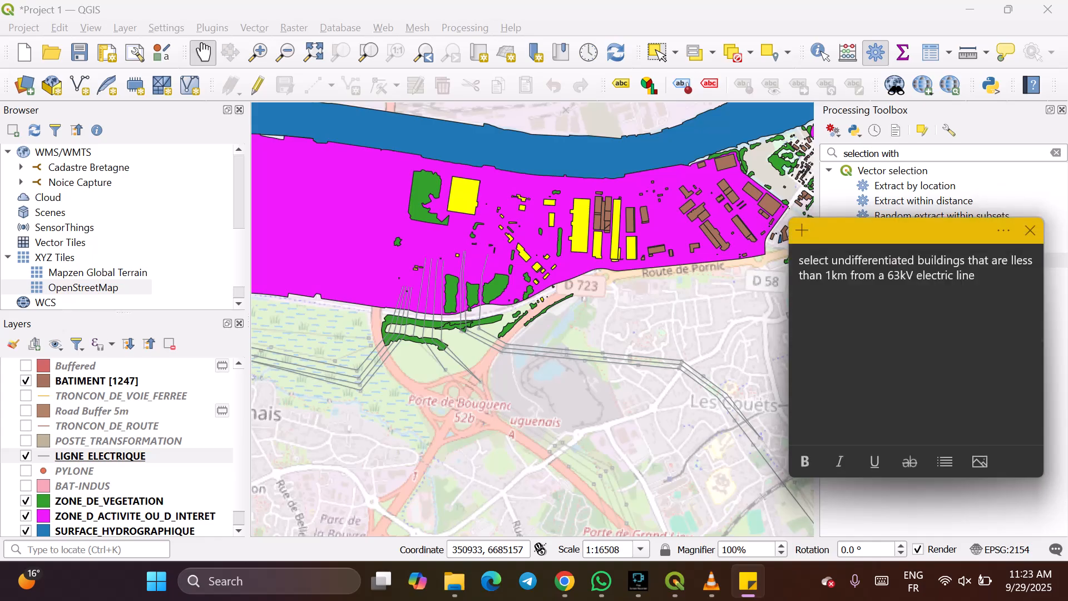
left_click_drag(873, 228, 886, 253)
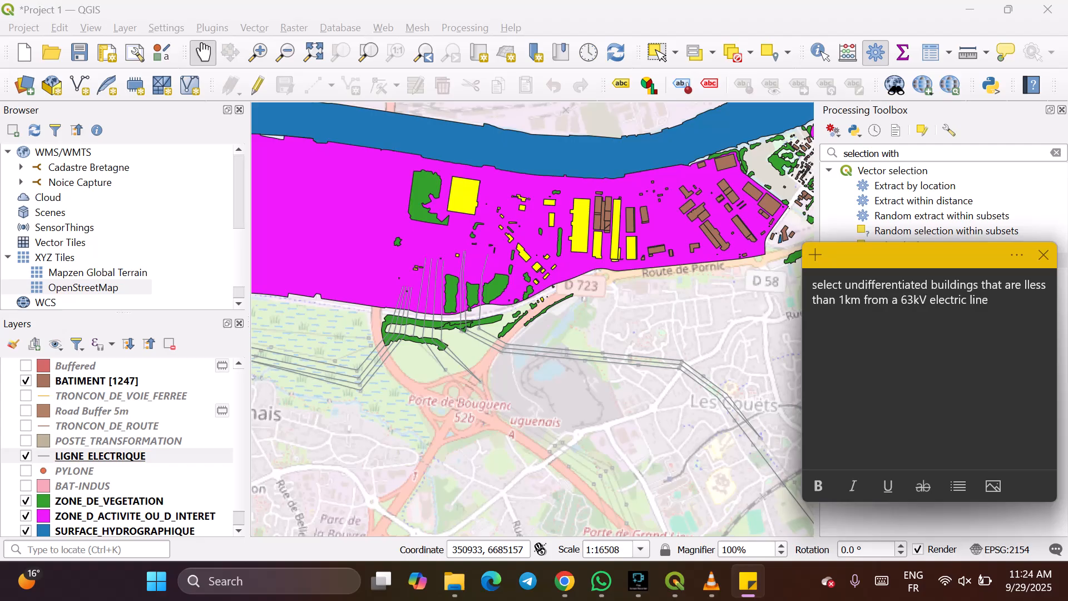
key("BackSpace")
left_click_drag(953, 257, 969, 281)
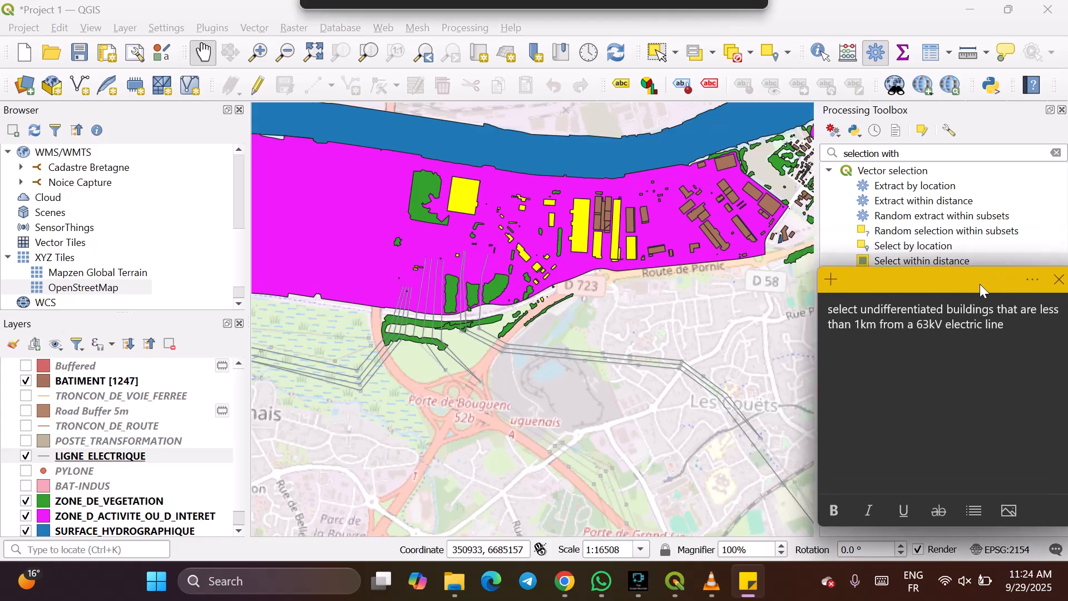
Open the attribute table of the LIGNE_ELECTRIQUE layer and review the voltage values of its lines.
left_click_drag(788, 336, 534, 323)
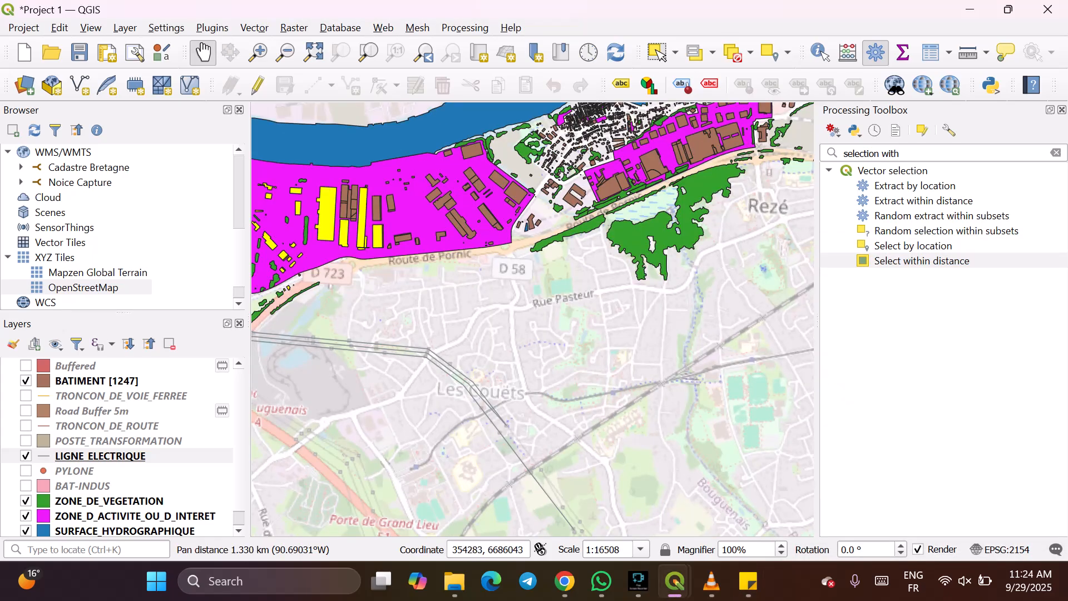
scroll(701, 315, "down", 1)
left_click_drag(613, 317, 655, 310)
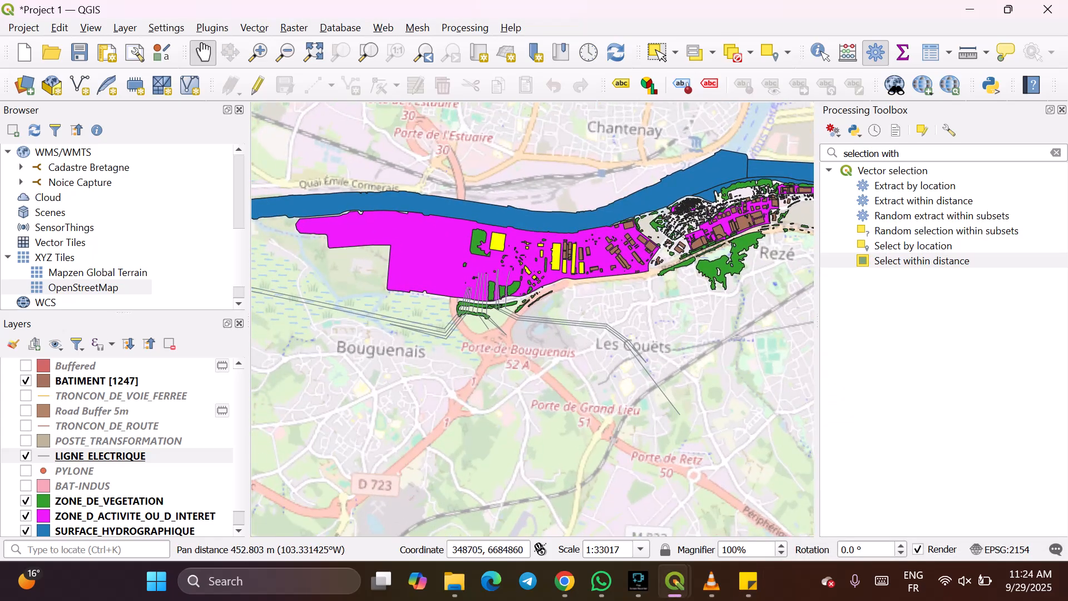
right_click(146, 455)
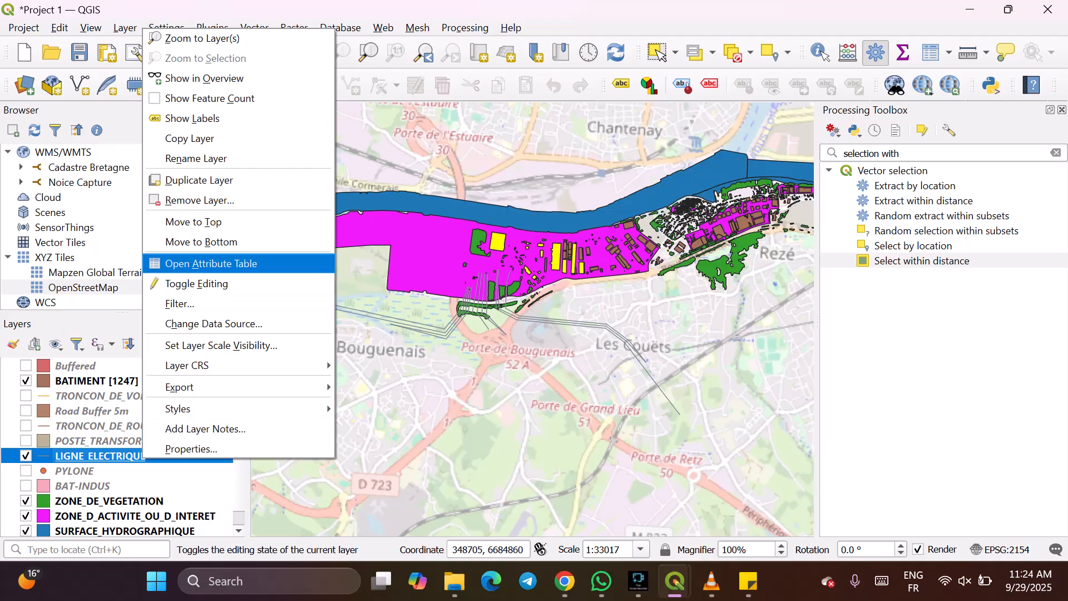
left_click(211, 263)
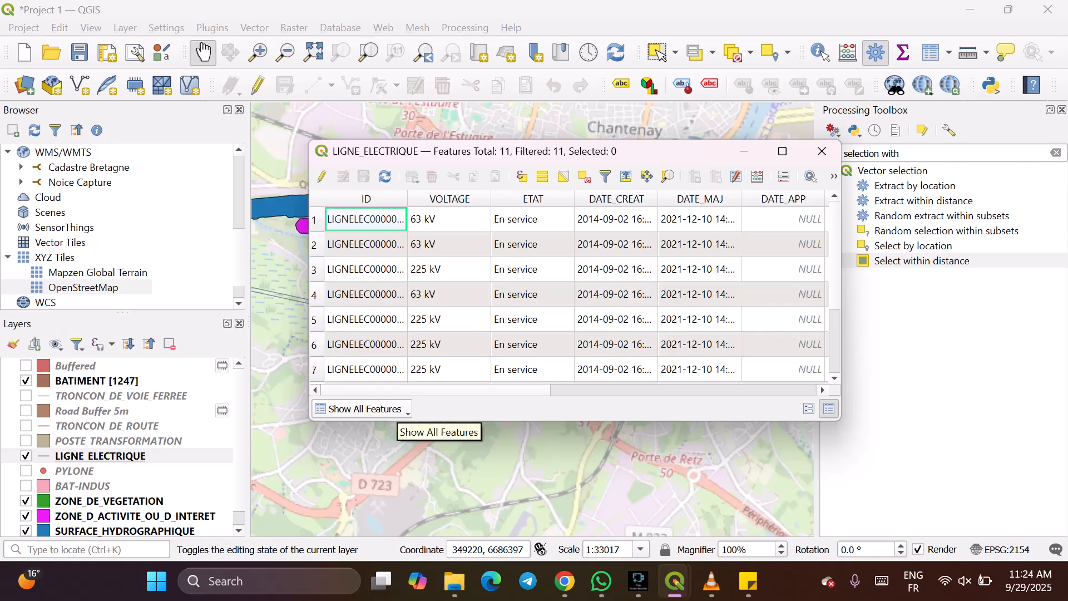
scroll(577, 311, "down", 2)
scroll(576, 312, "up", 2)
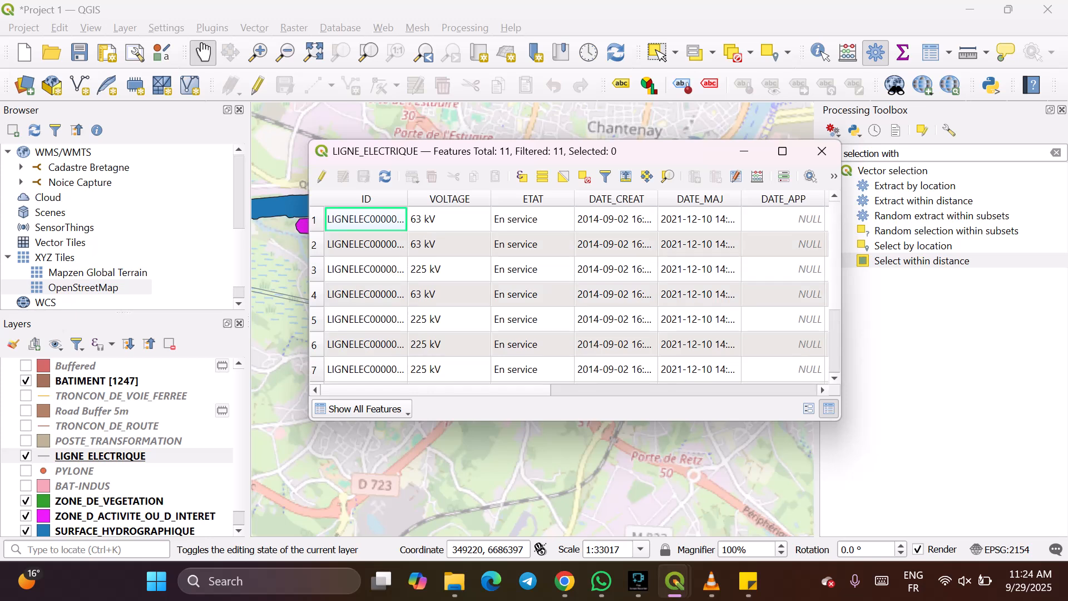
Try to filter the LIGNE_ELECTRIQUE attribute table on the VOLTAGE field with the value 63 kV.
left_click(362, 409)
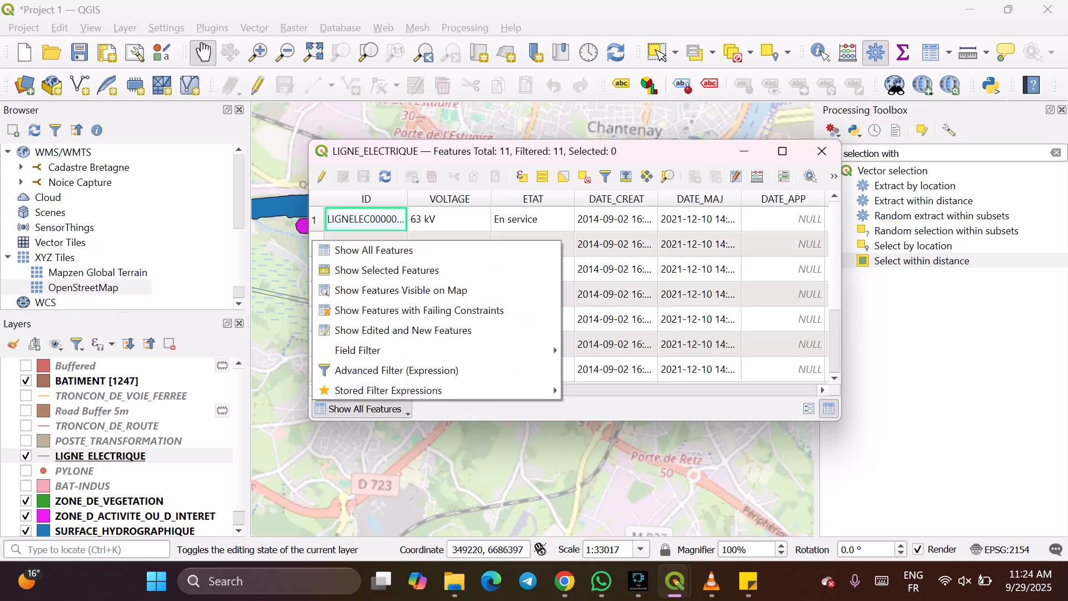
mouse_move(367, 350)
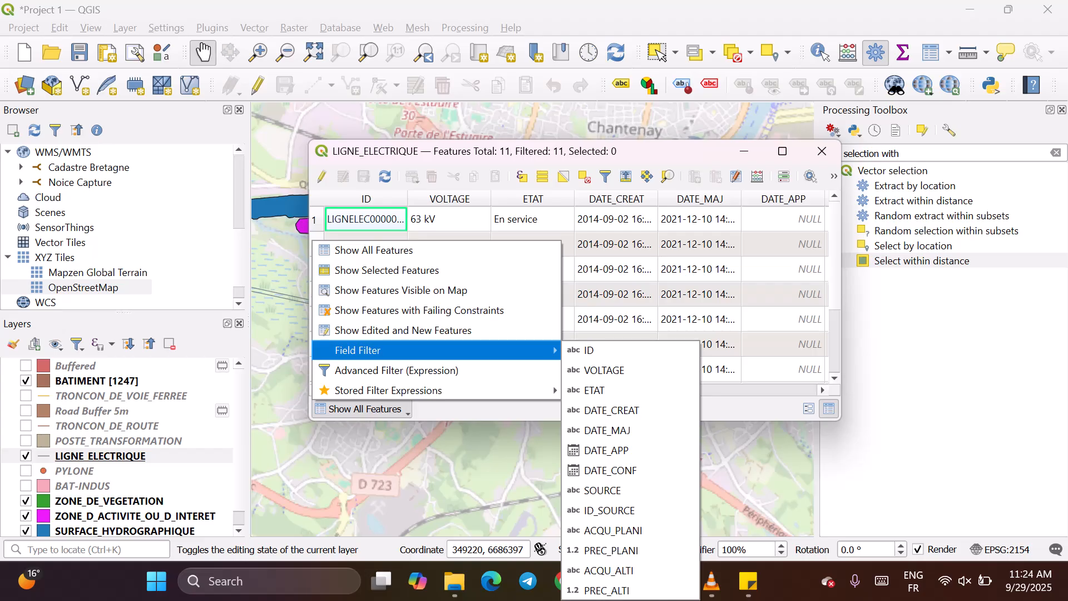
left_click(605, 371)
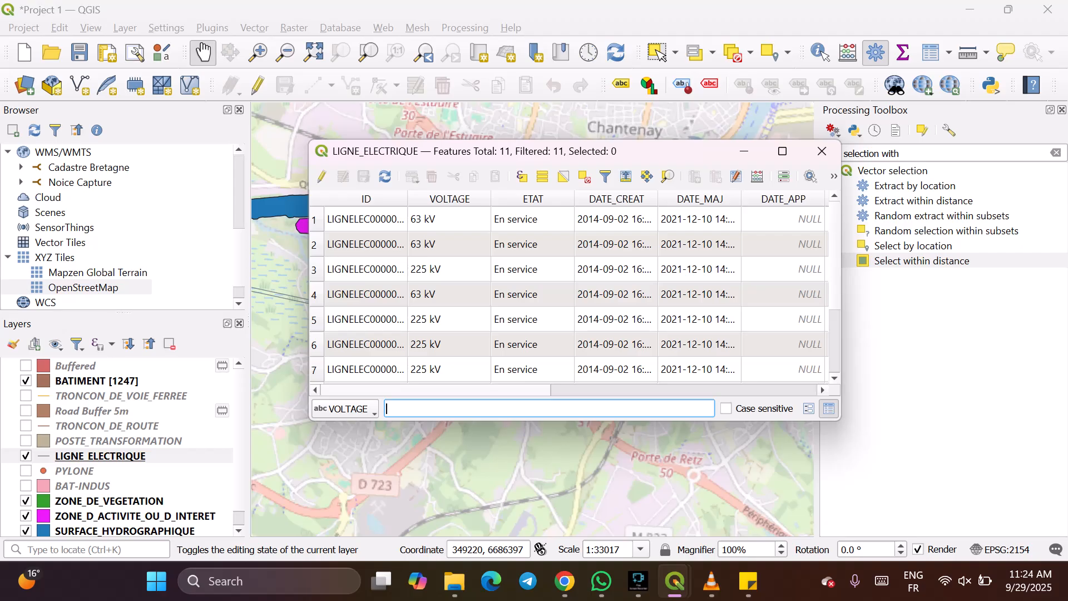
scroll(573, 289, "right", 8)
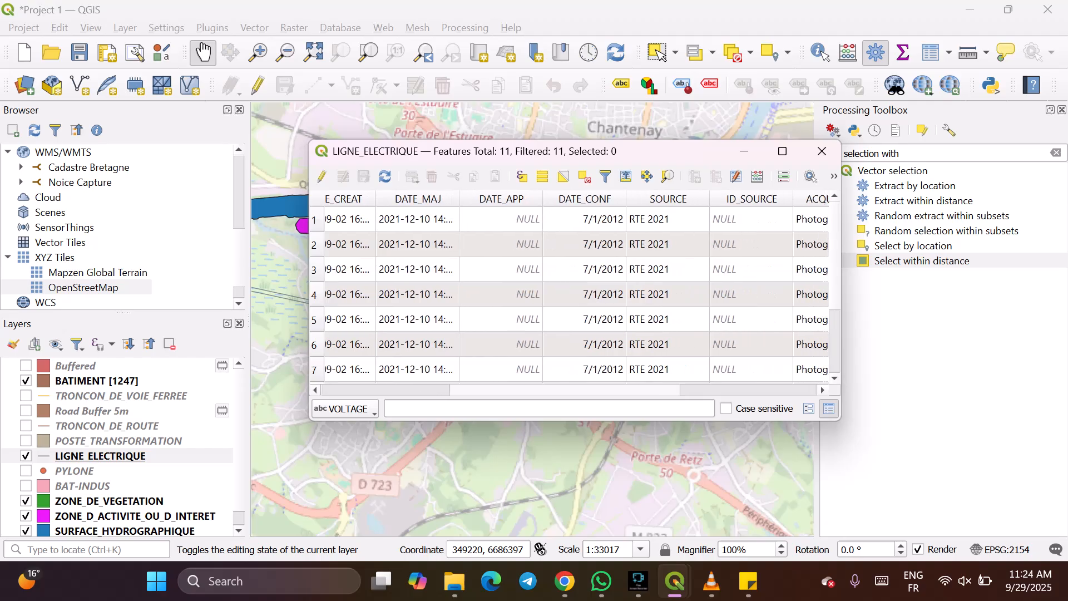
scroll(574, 289, "right", 6)
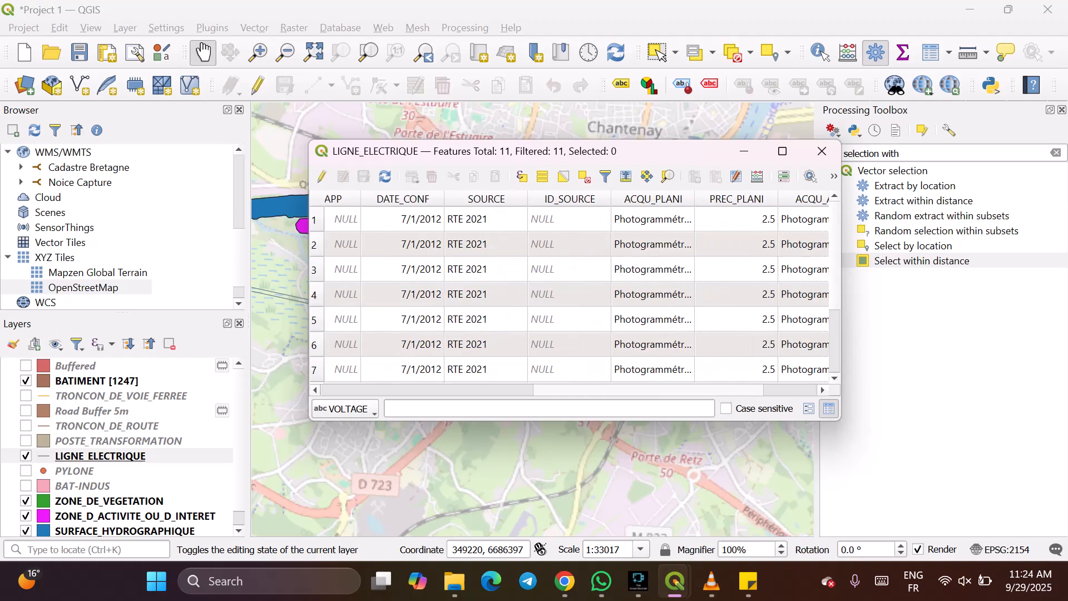
scroll(574, 289, "right", 2)
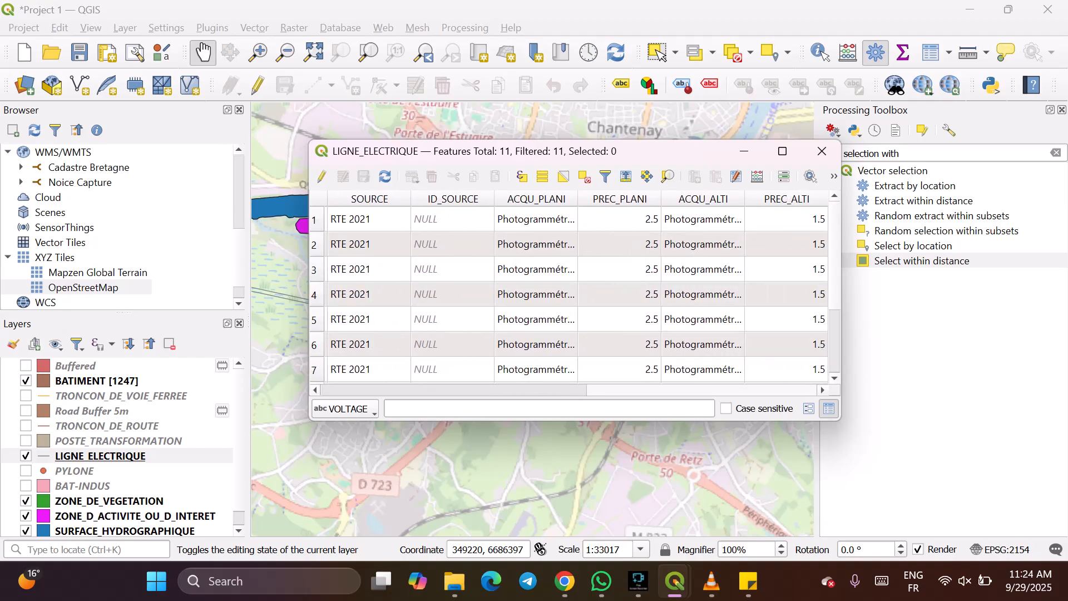
scroll(573, 290, "left", 15)
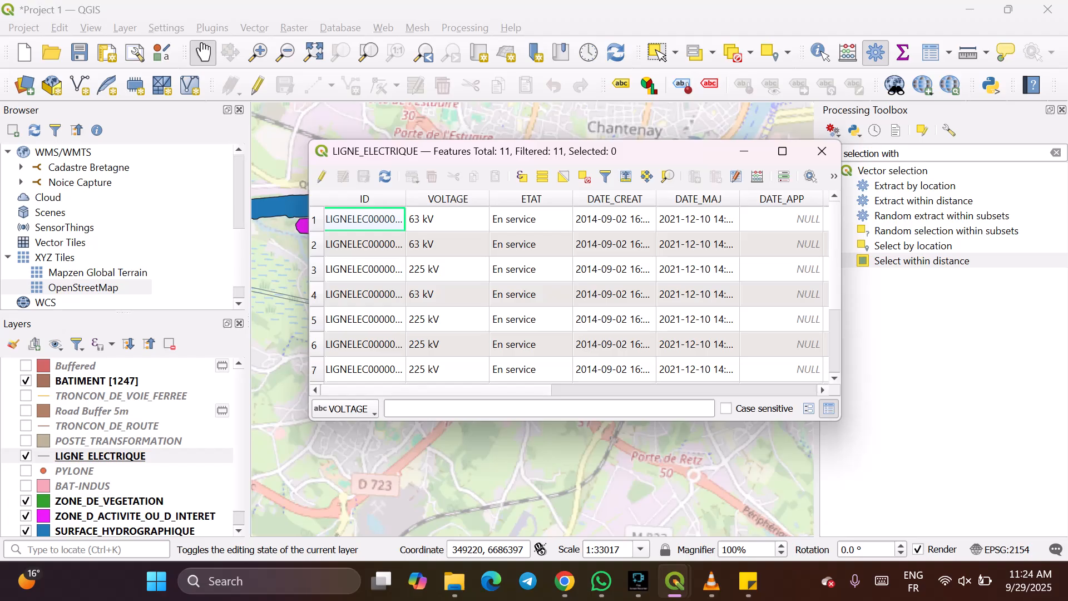
left_click(549, 408)
type("-")
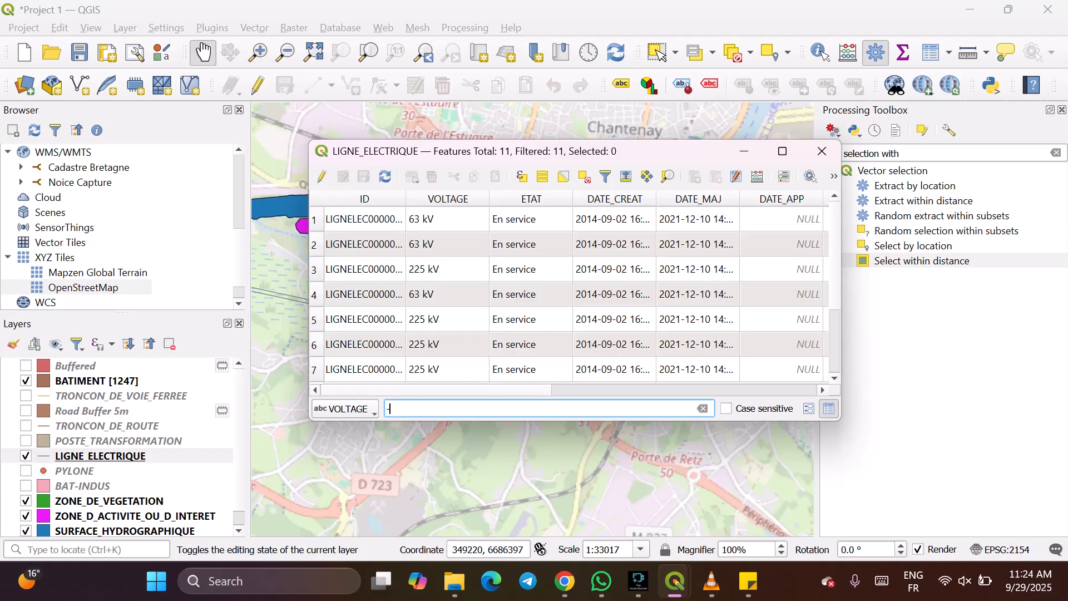
key("BackSpace")
type("63")
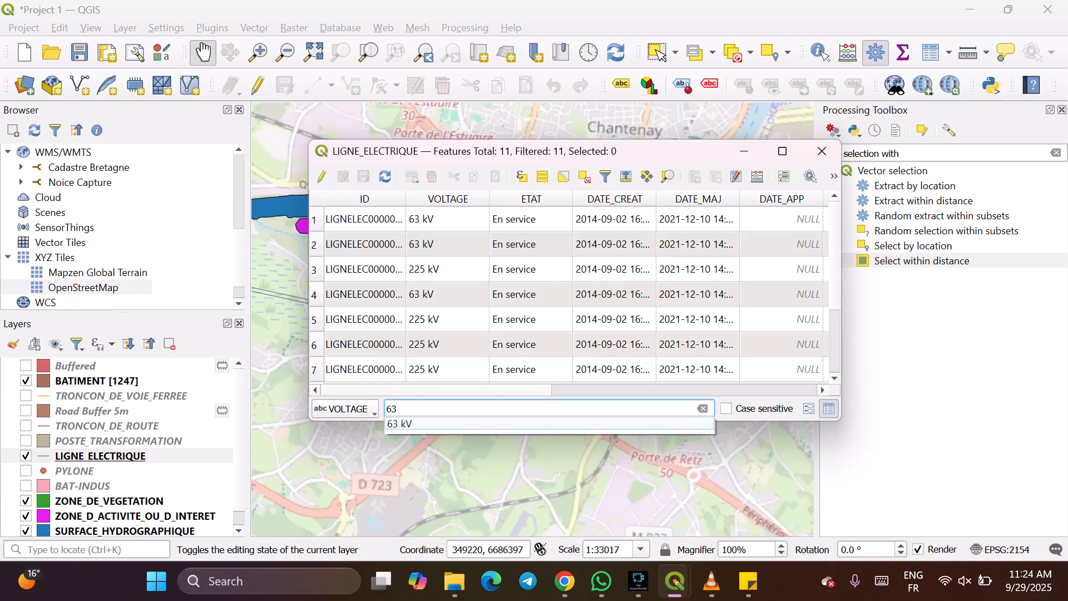
key("Return")
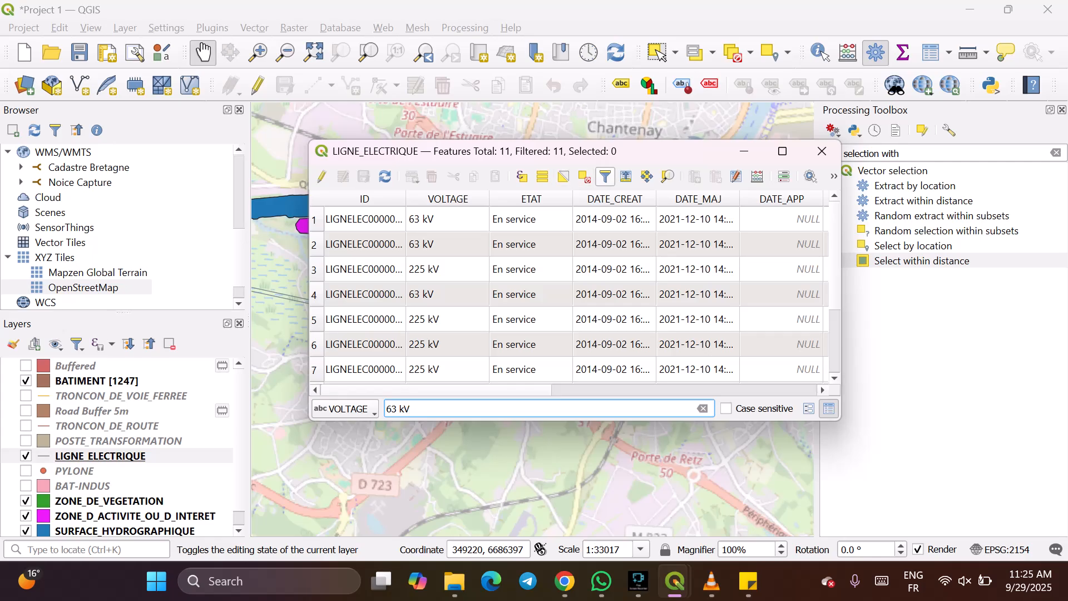
Select all features in the LIGNE_ELECTRIQUE attribute table and close the table.
left_click(606, 176)
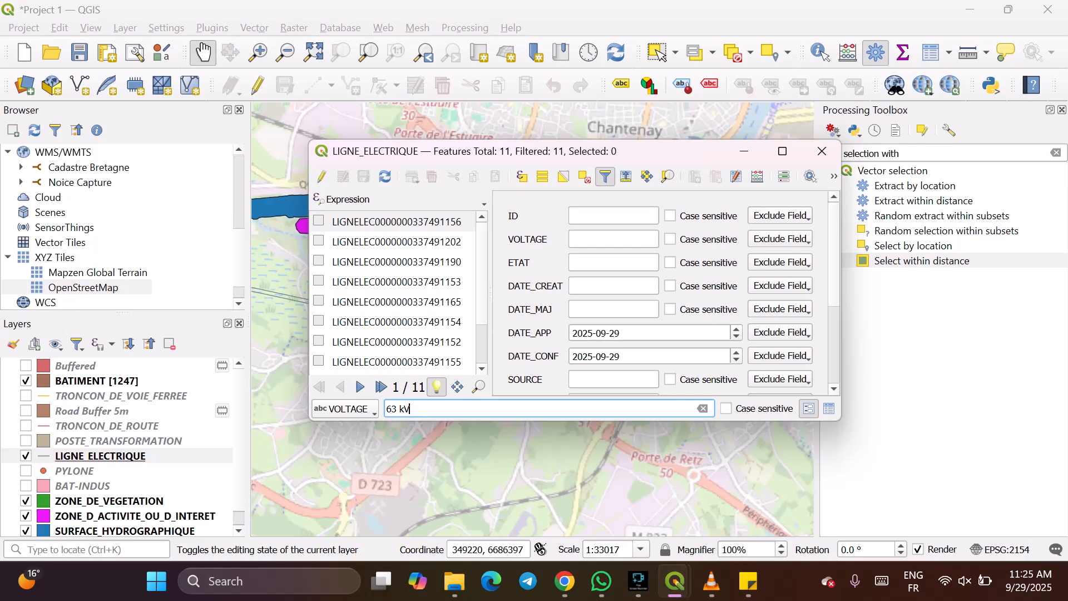
left_click(605, 176)
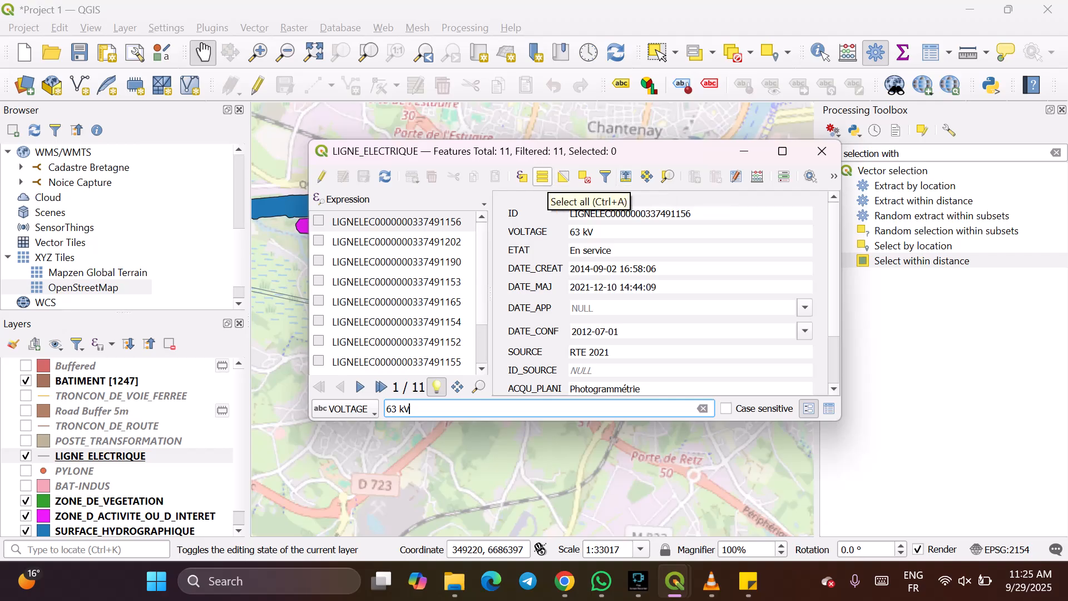
left_click(543, 177)
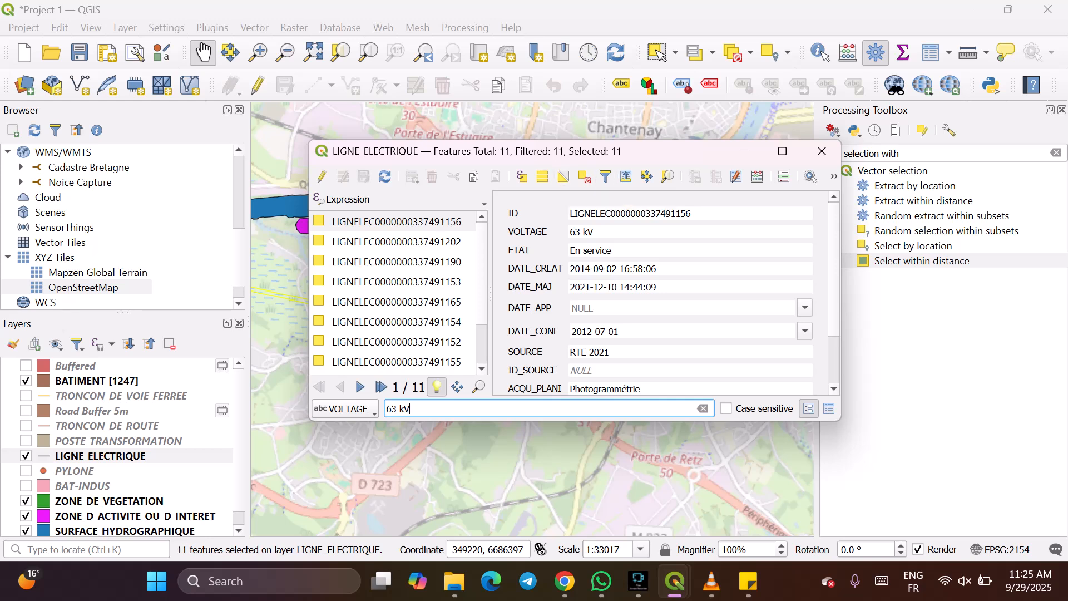
left_click(345, 409)
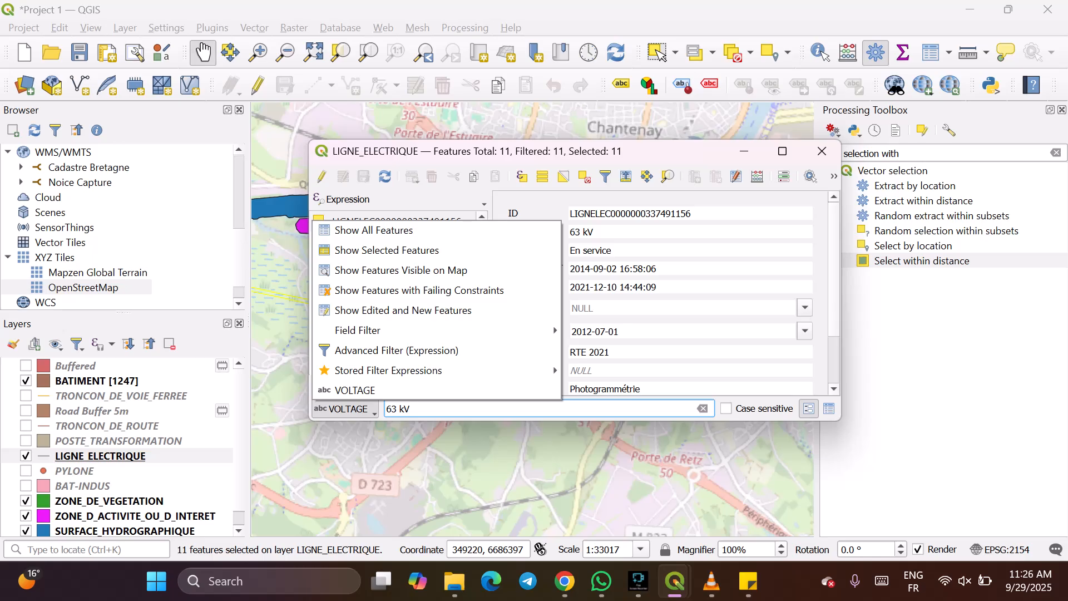
mouse_move(389, 330)
left_click(821, 151)
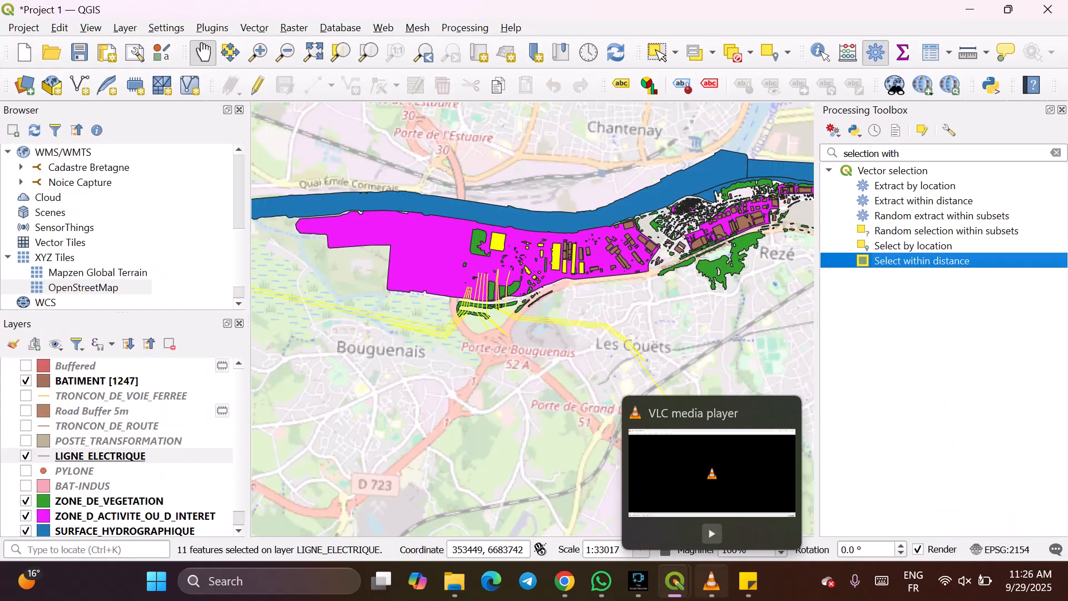
Switch to VLC media player and close it to return to the map project.
left_click(787, 413)
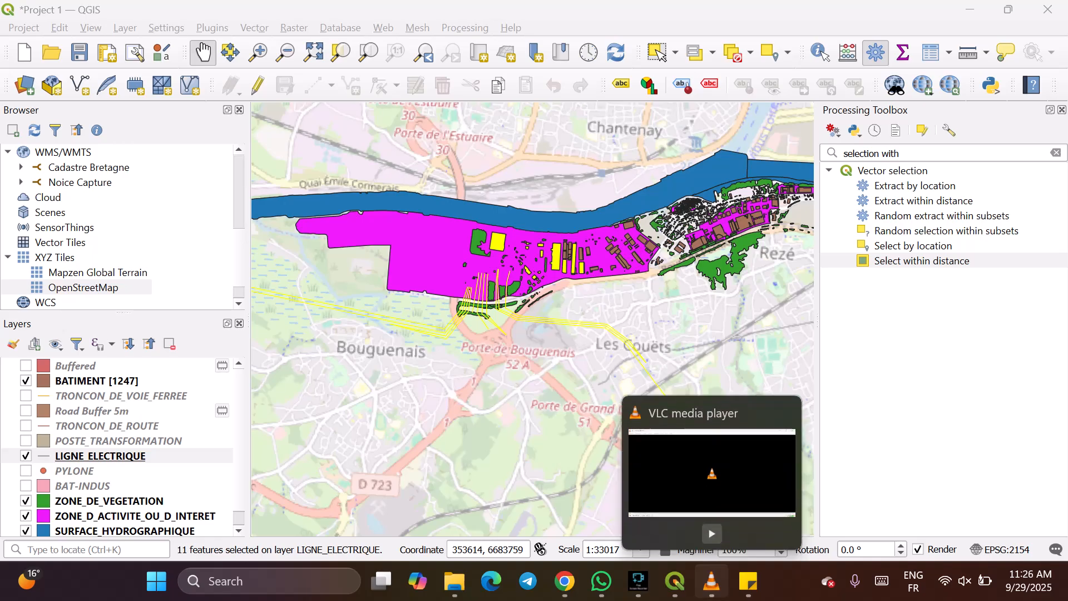
left_click(712, 581)
left_click(1048, 10)
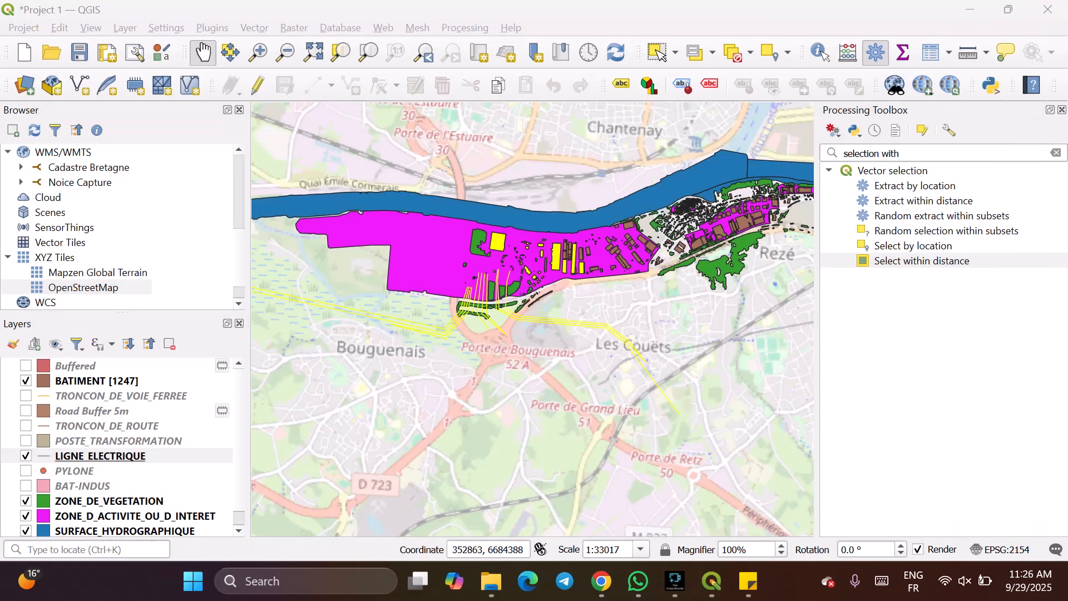
Examine the selected power lines and the selected buildings near them between Bouguenais and Rezé on the map.
scroll(506, 273, "up", 3)
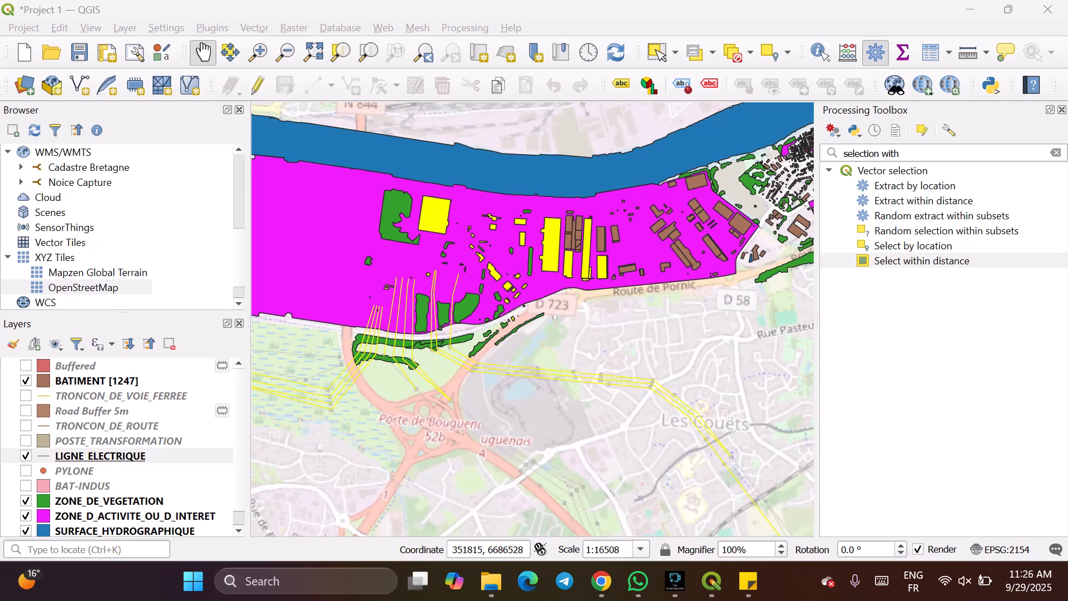
scroll(541, 291, "down", 1)
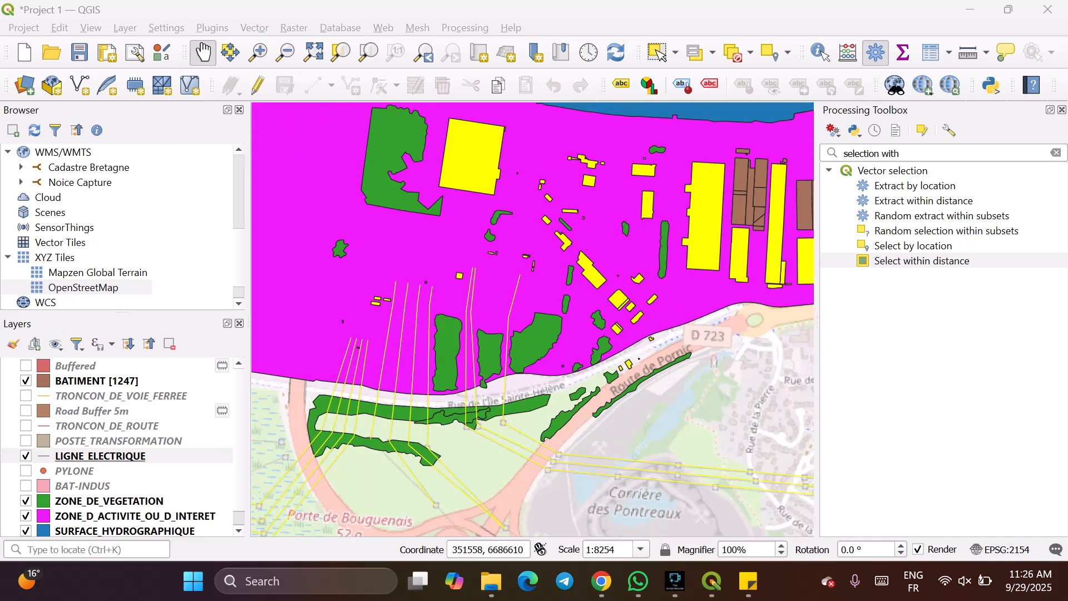
left_click_drag(541, 291, 462, 389)
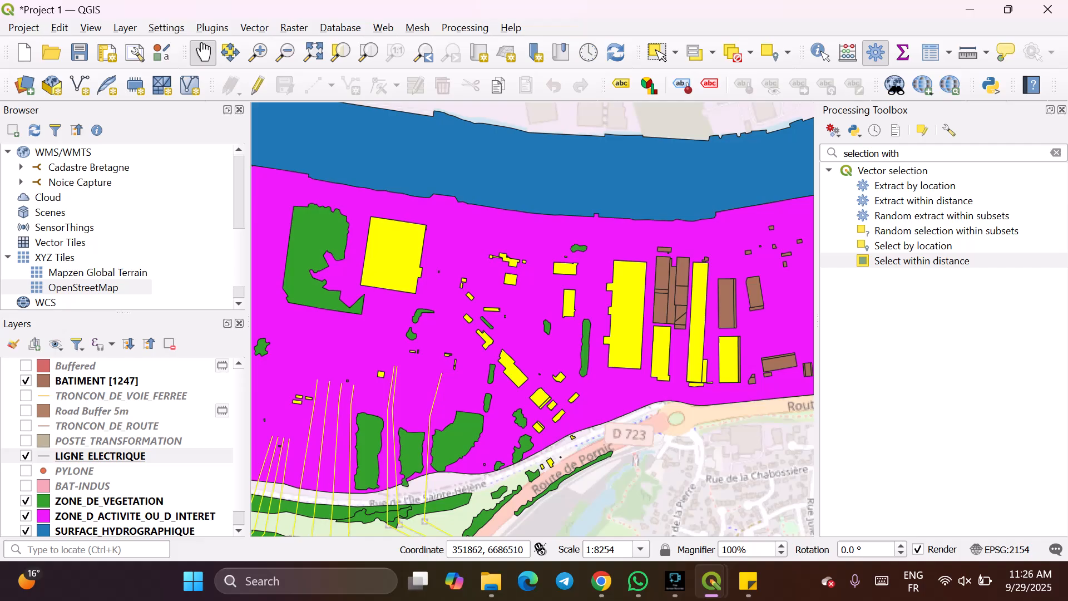
mouse_move(675, 581)
scroll(584, 317, "down", 1)
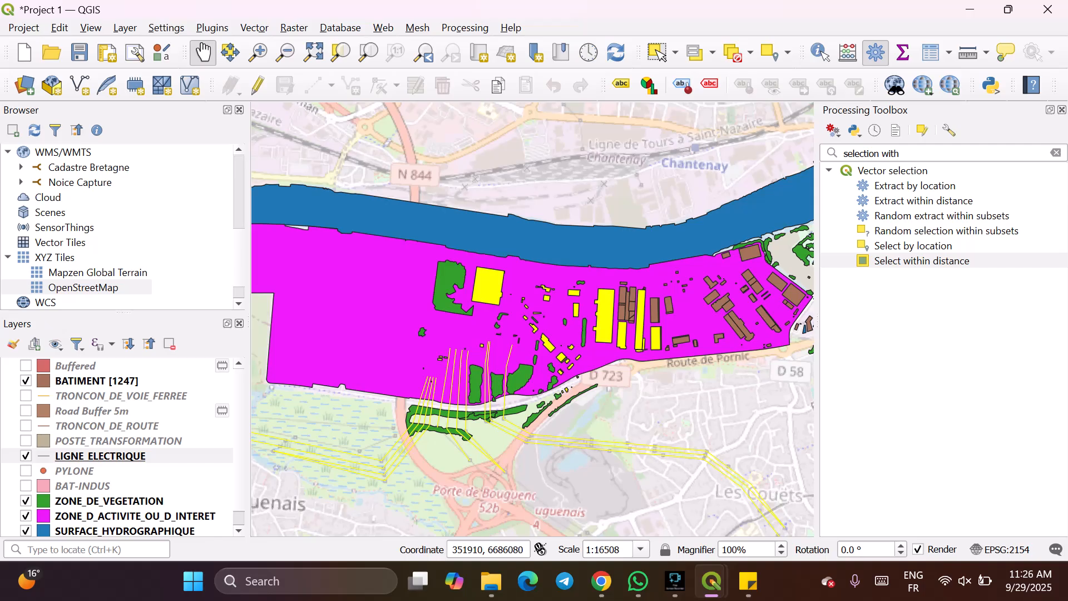
left_click_drag(621, 409, 535, 399)
scroll(535, 399, "down", 1)
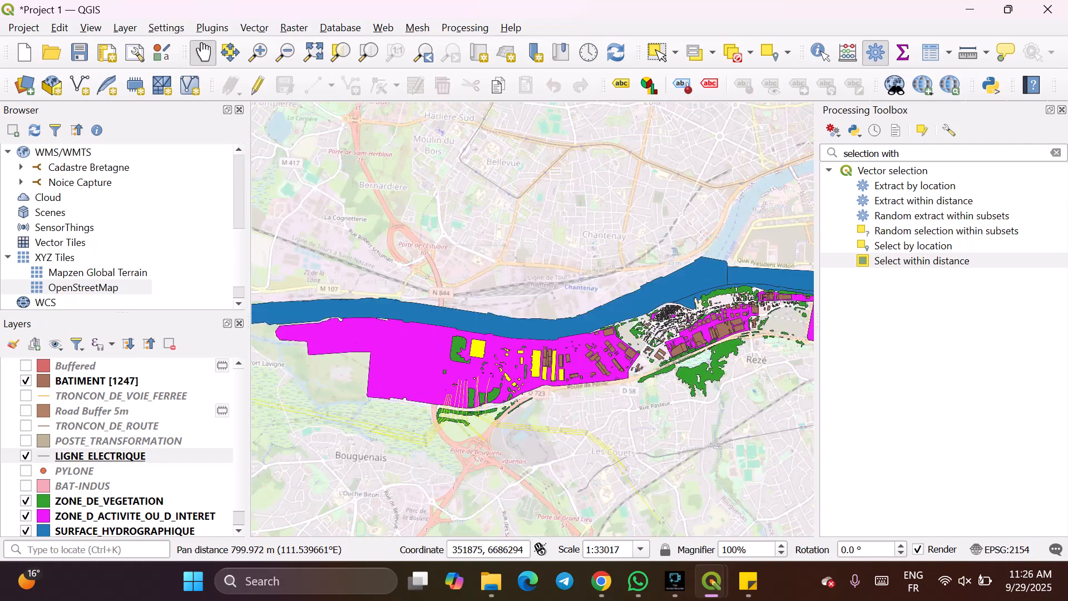
scroll(542, 397, "up", 1)
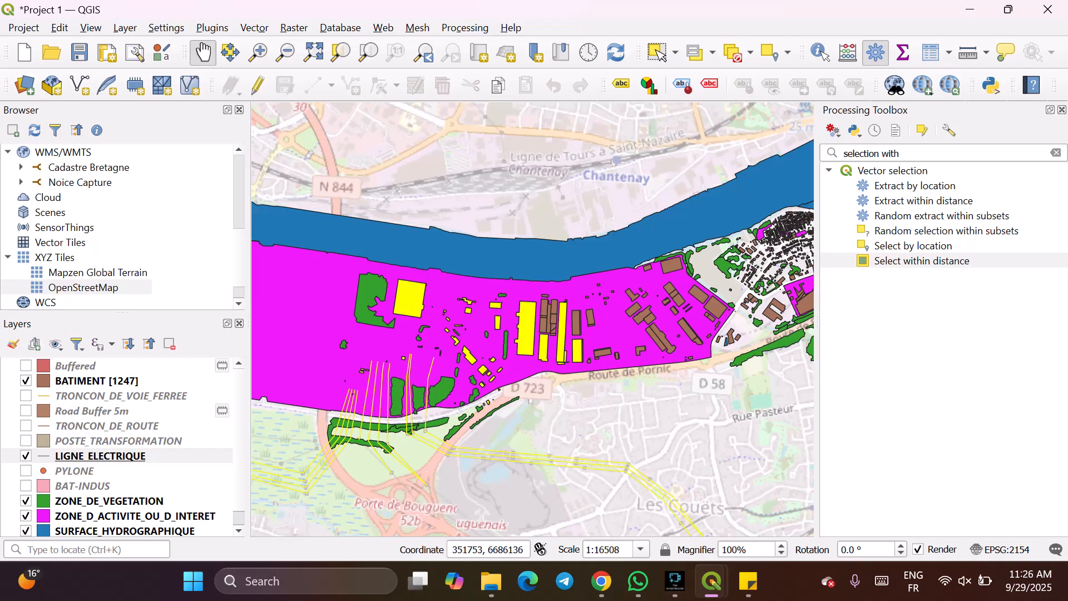
left_click(100, 456)
double_click(100, 457)
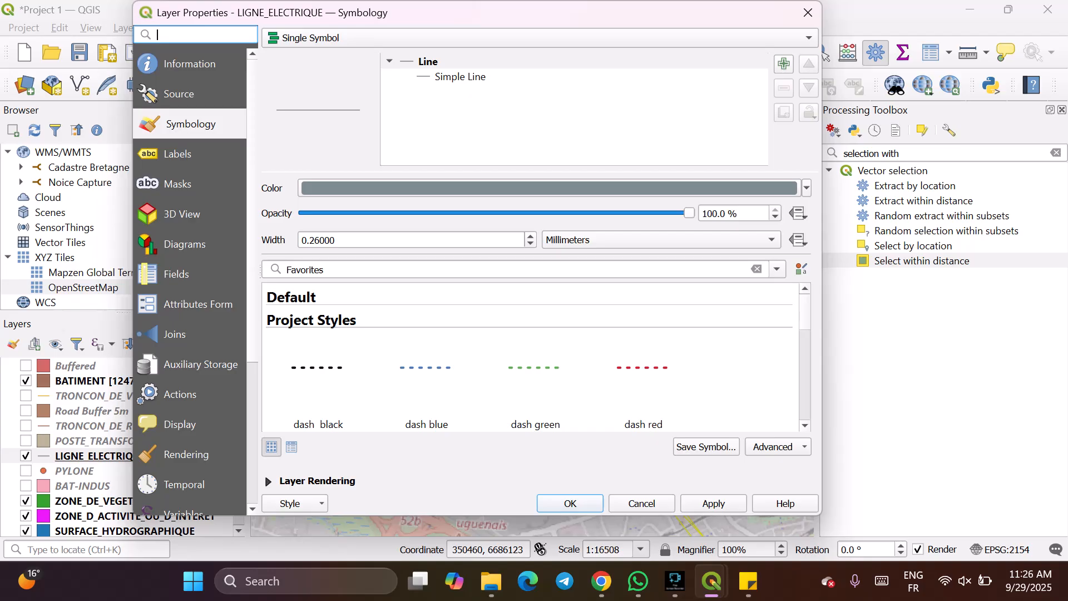
left_click_drag(529, 19, 666, 57)
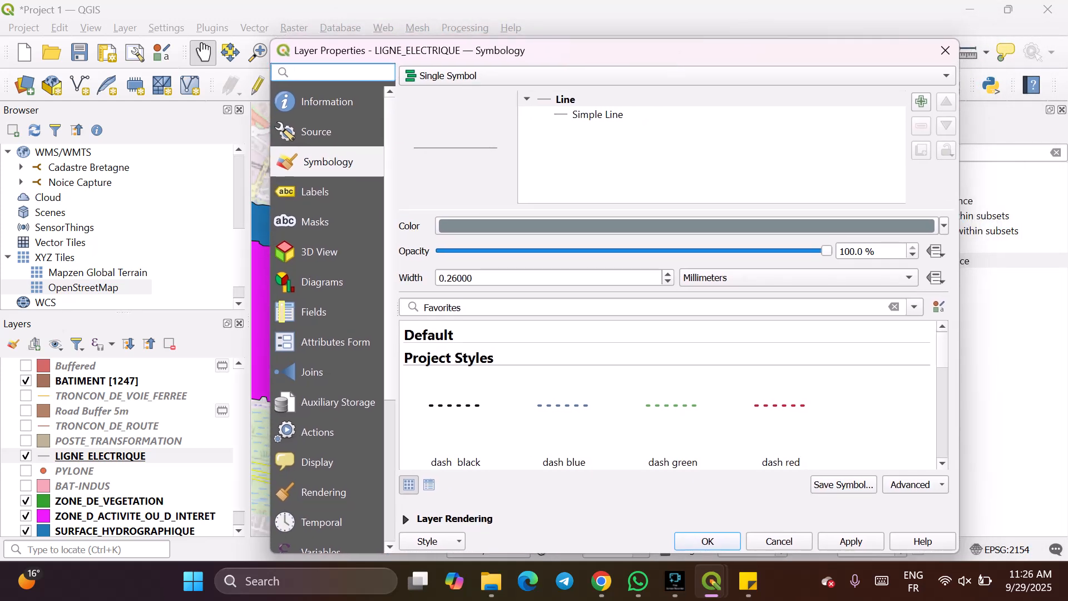
left_click(946, 50)
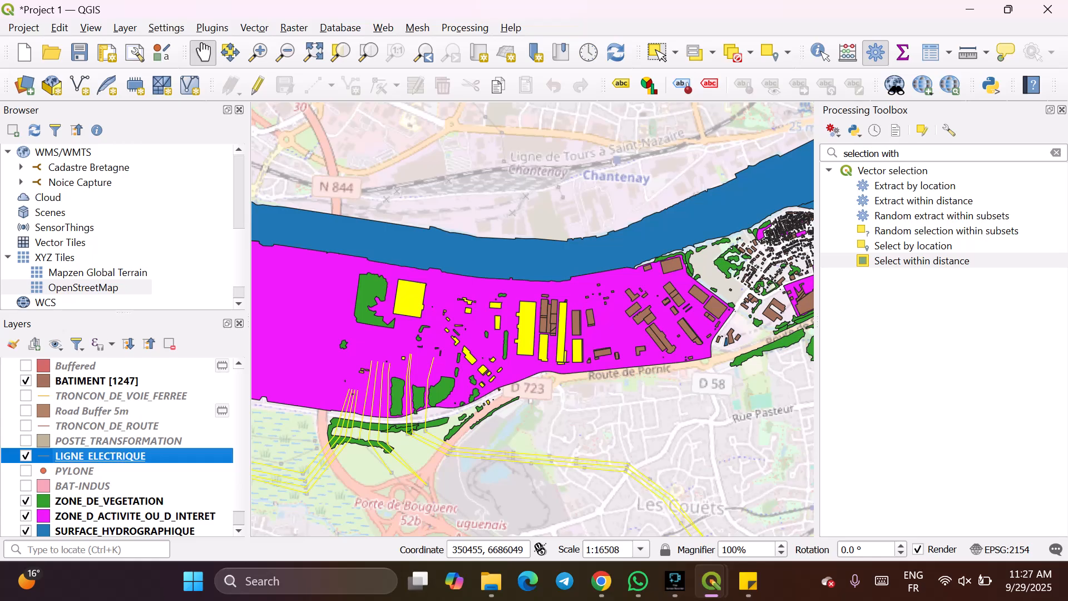
double_click(100, 456)
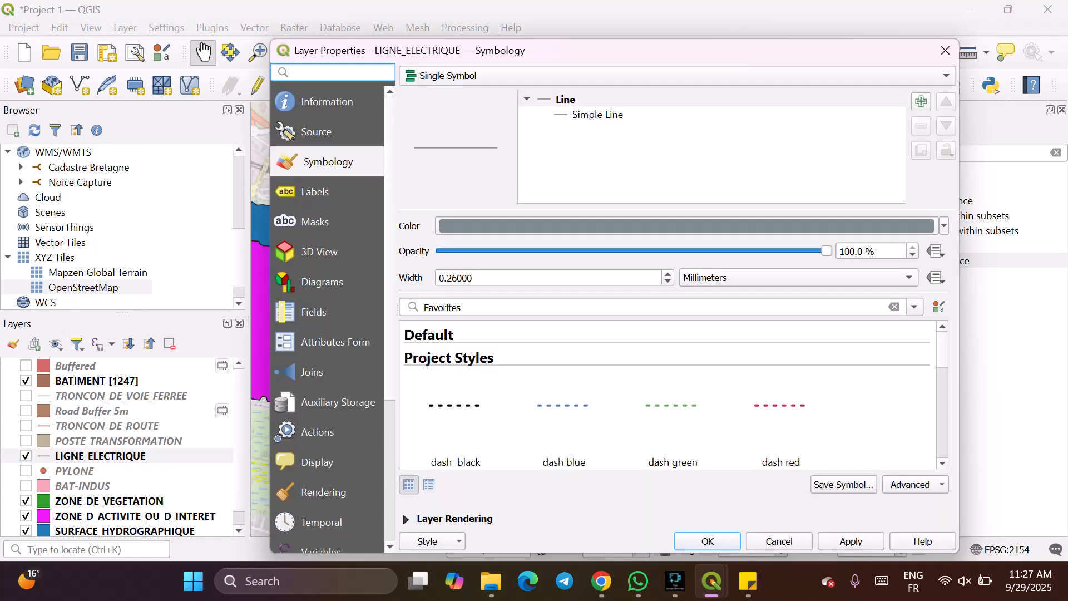
left_click(946, 50)
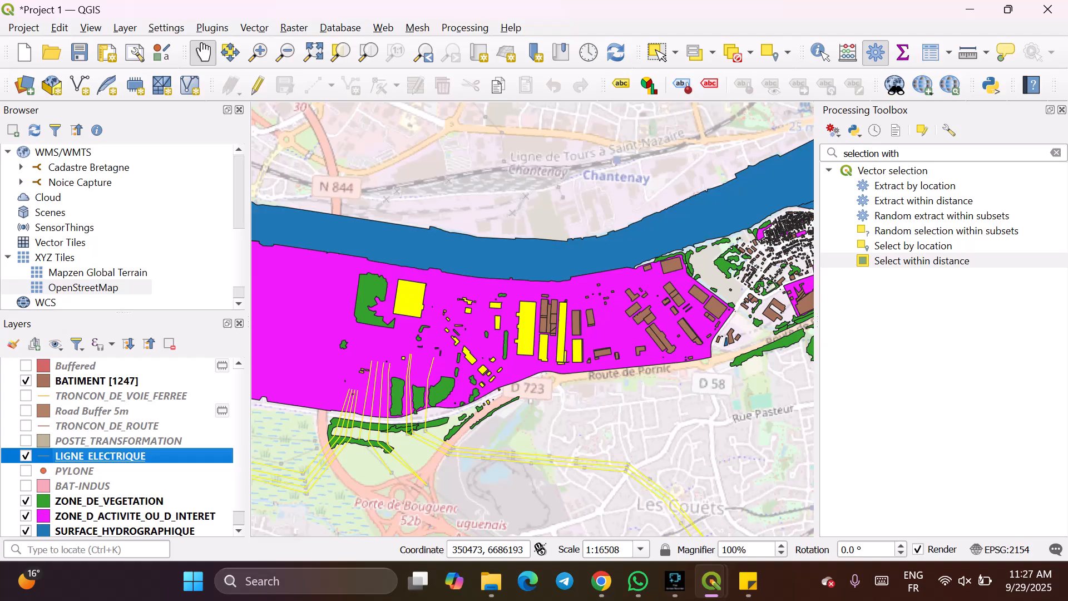
Select all features in the LIGNE_ELECTRIQUE attribute table and display the records in table view.
right_click(134, 456)
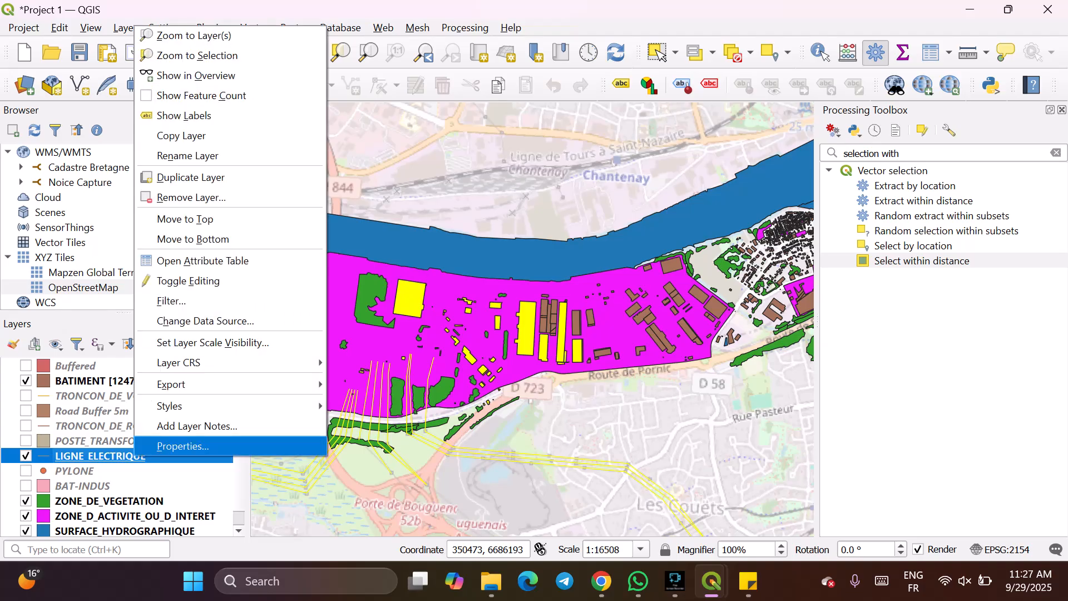
left_click(192, 261)
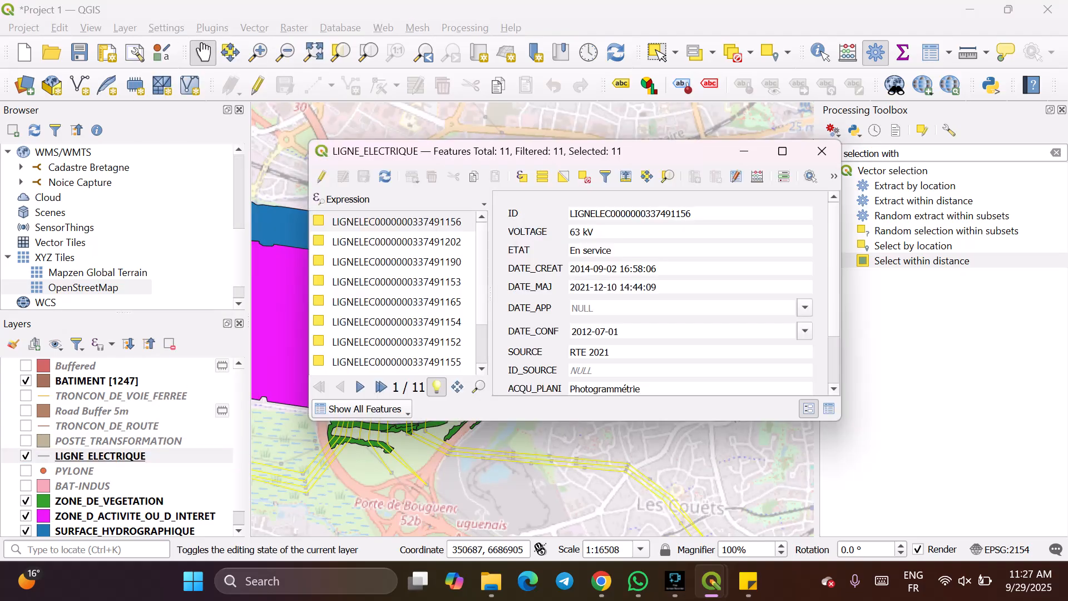
scroll(396, 291, "down", 1)
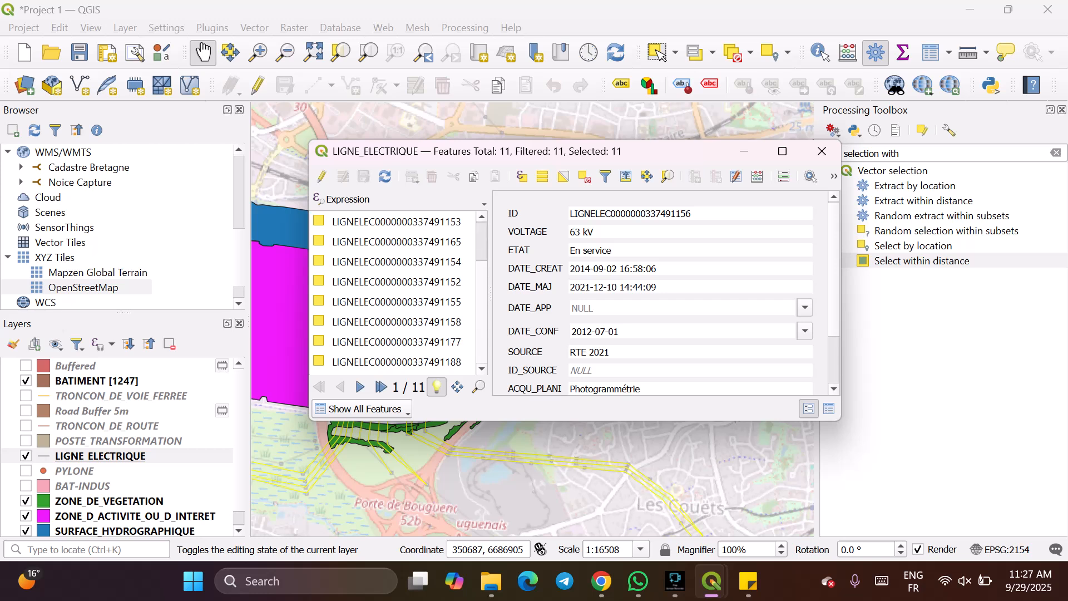
scroll(397, 290, "up", 1)
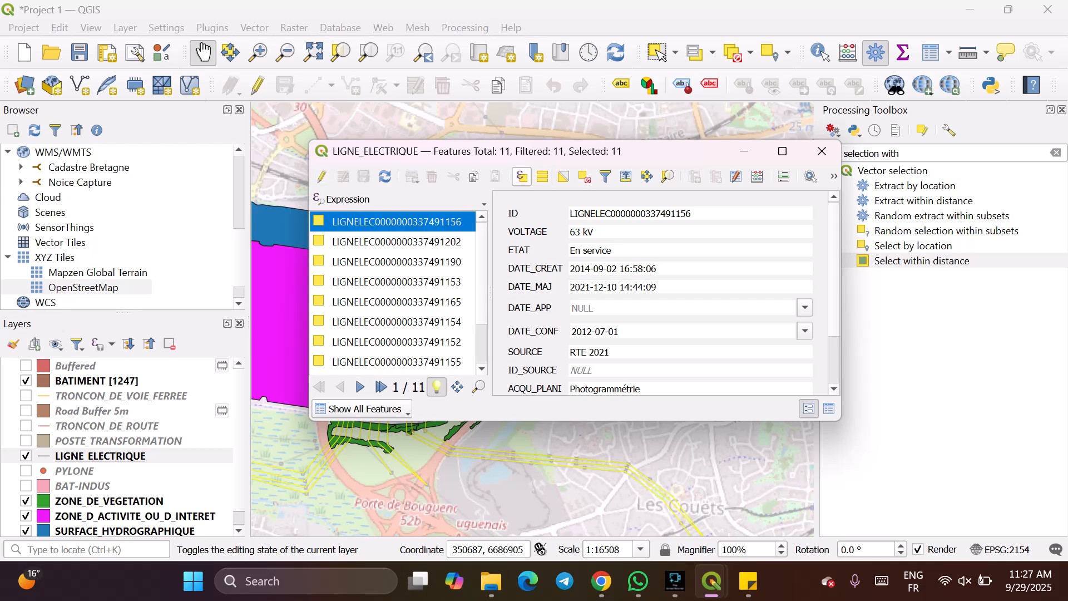
left_click(543, 177)
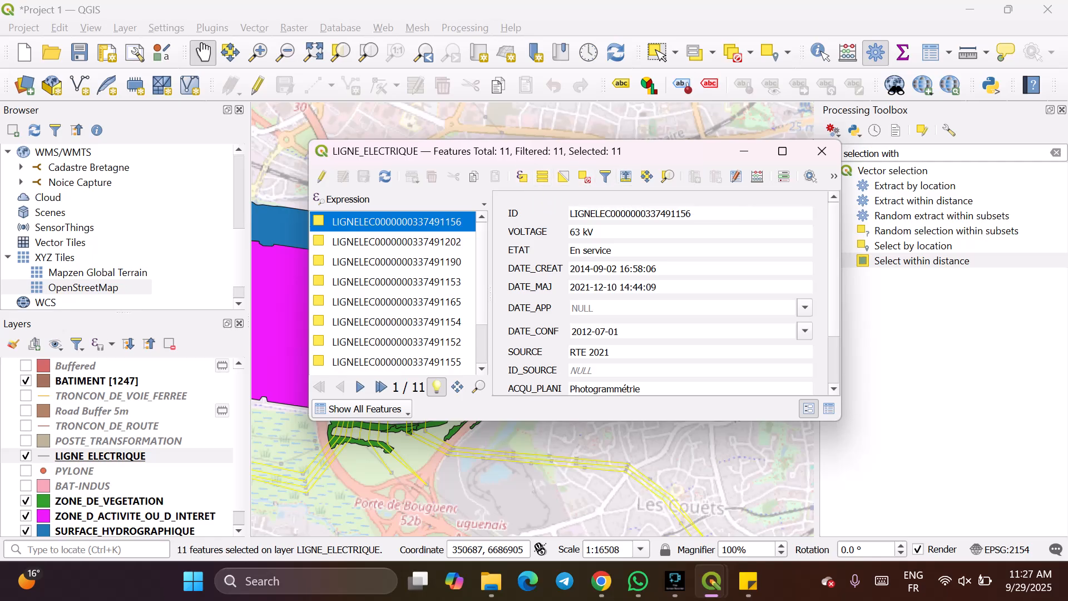
left_click(829, 409)
Examine the power line records, from their VOLTAGE values through to the source and precision fields.
scroll(567, 295, "down", 2)
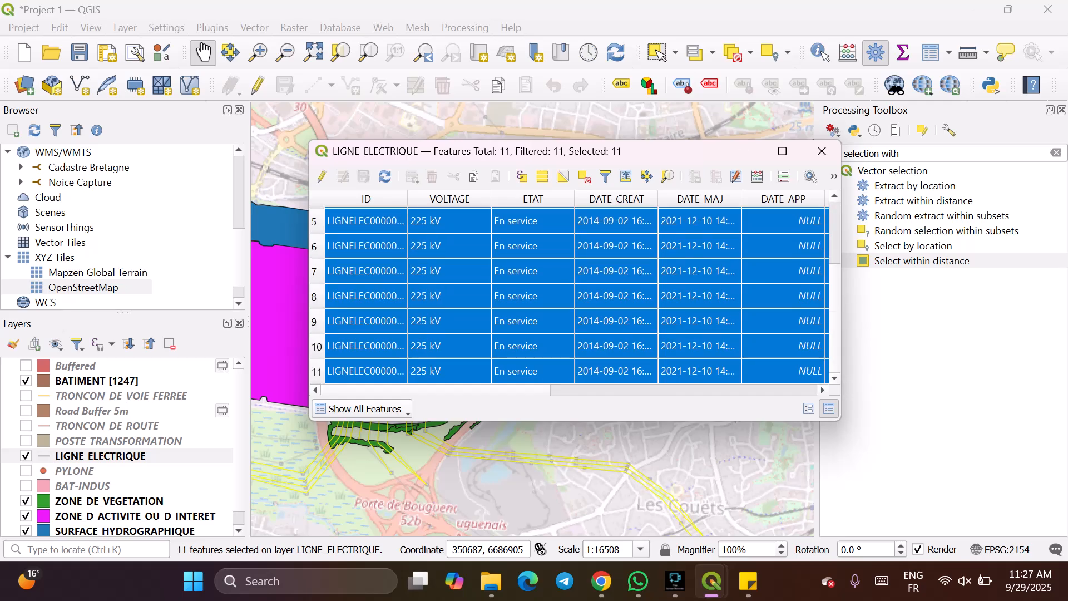
scroll(568, 295, "up", 2)
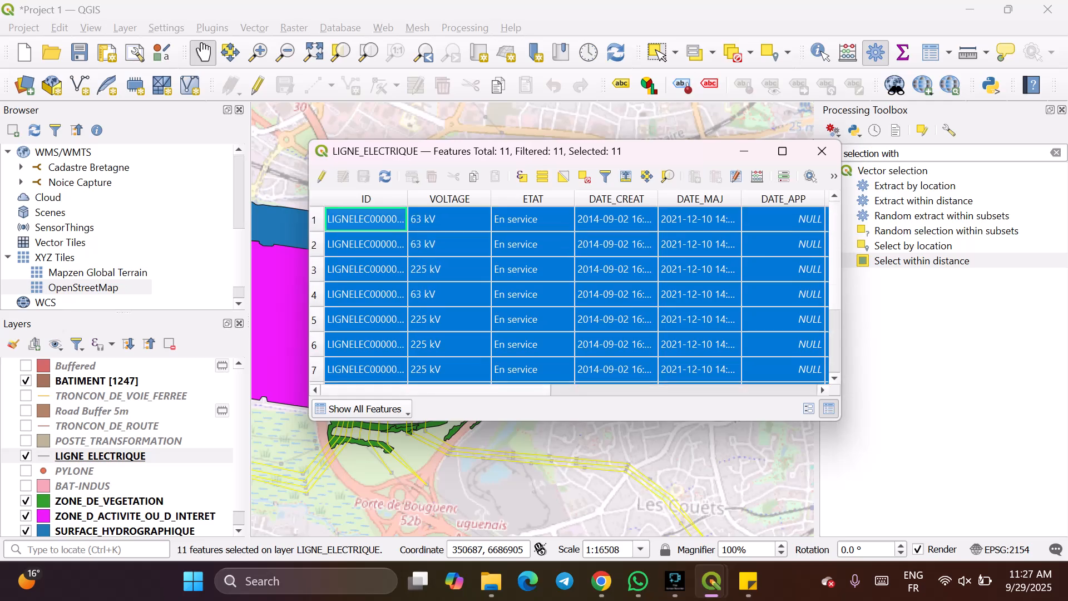
left_click(362, 409)
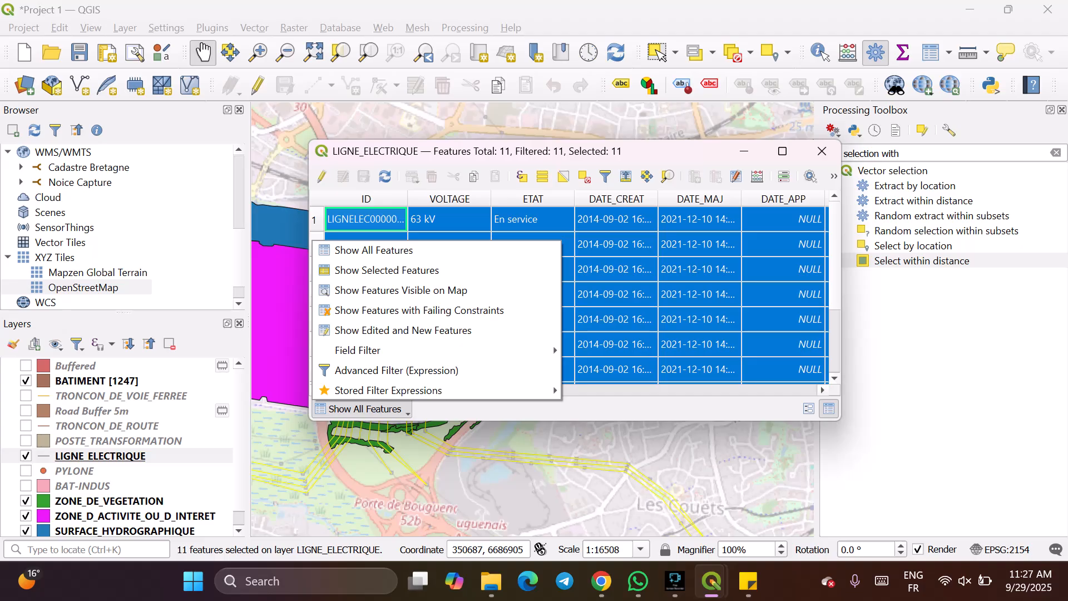
left_click(362, 409)
scroll(567, 295, "down", 2)
scroll(567, 295, "up", 2)
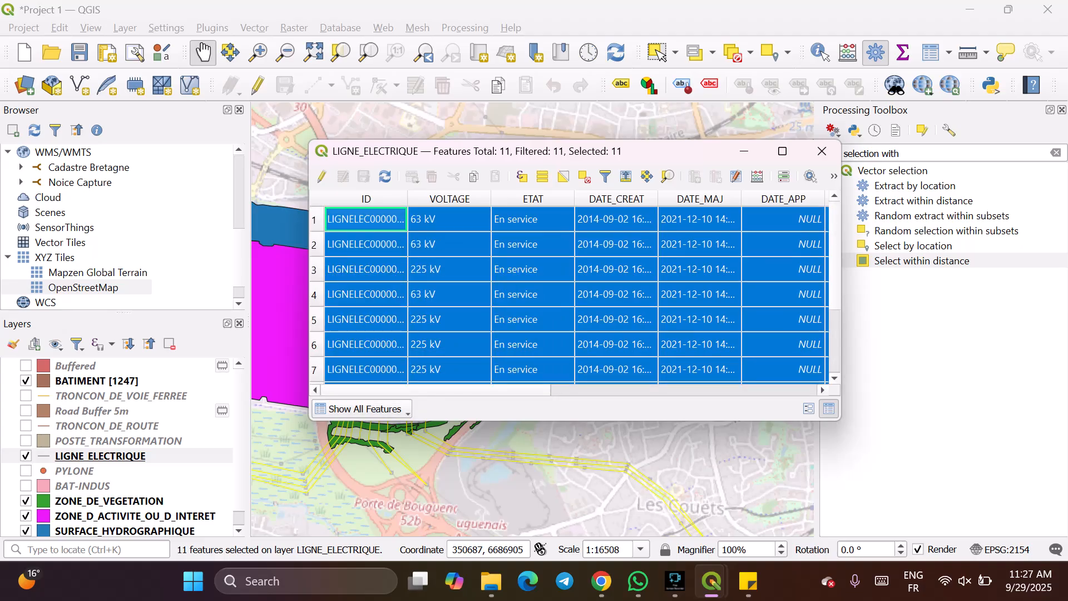
scroll(568, 295, "right", 5)
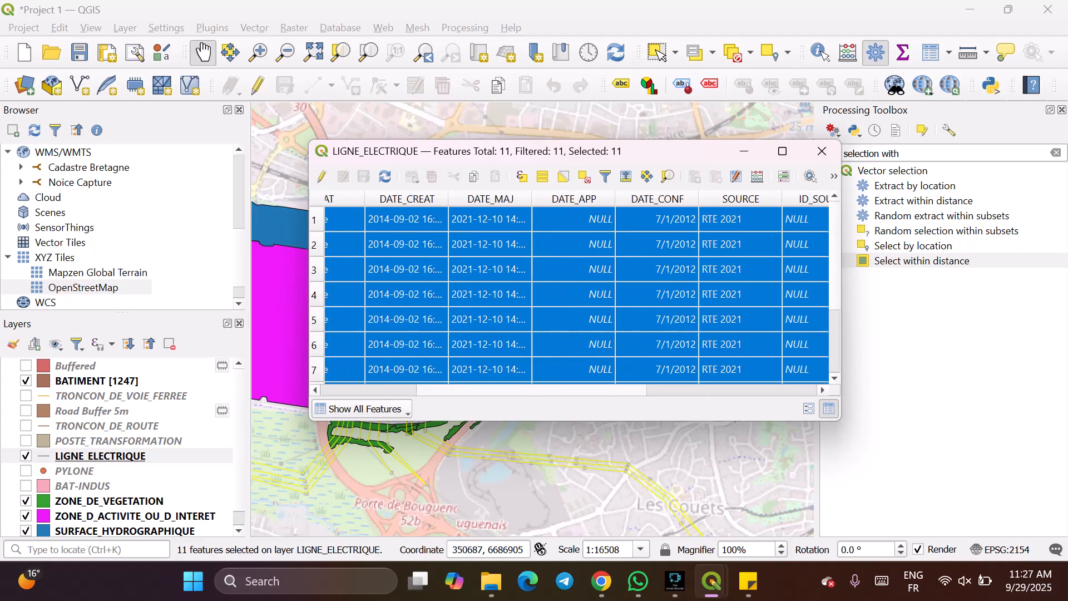
scroll(568, 295, "right", 5)
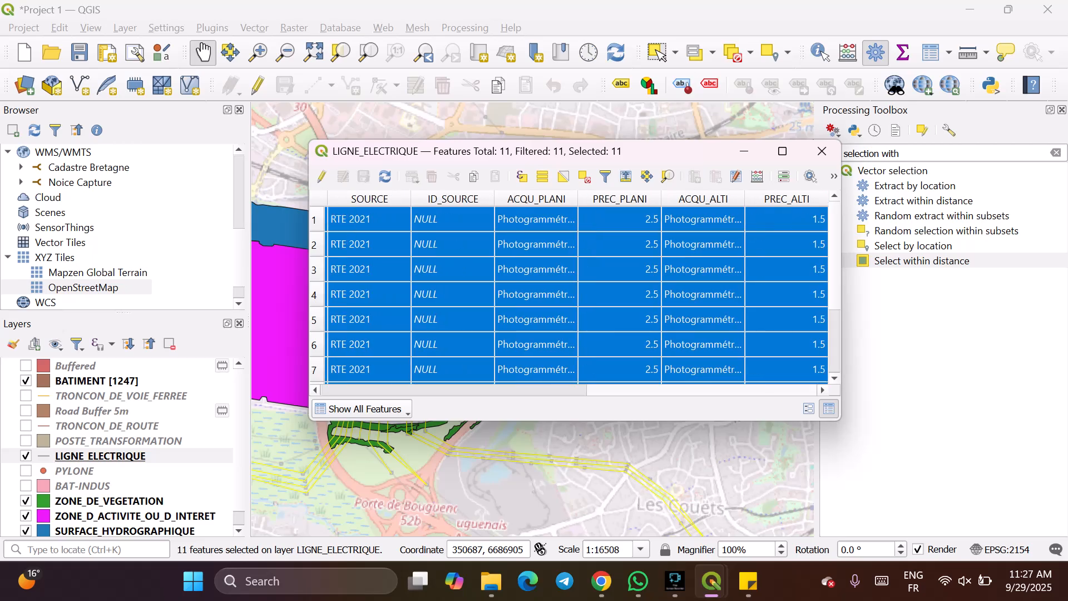
Check which fields can filter the power line table, then show all features and review its rows and columns.
left_click(362, 410)
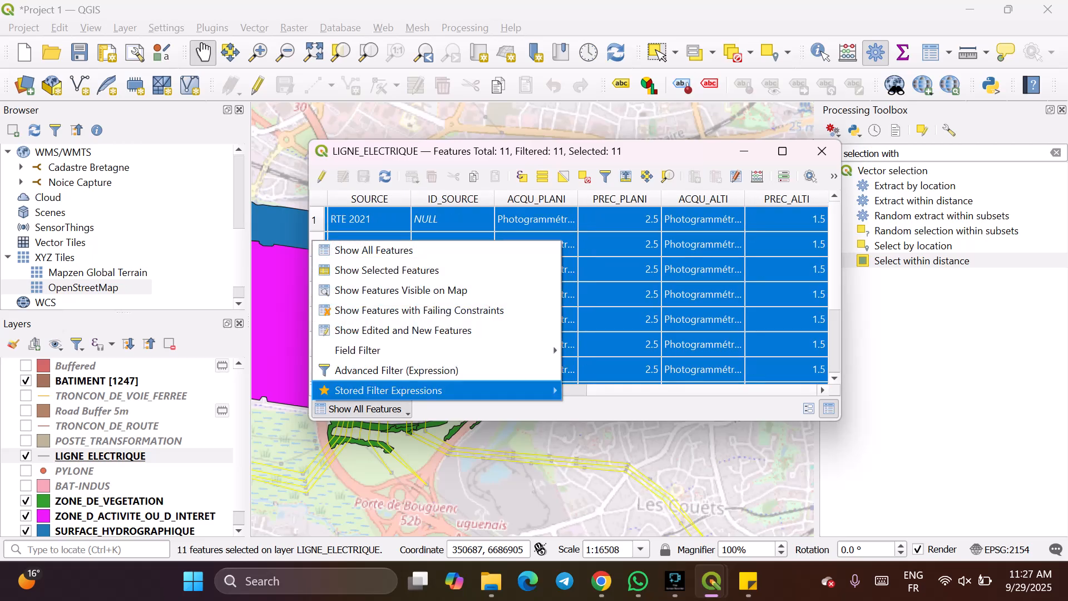
mouse_move(379, 350)
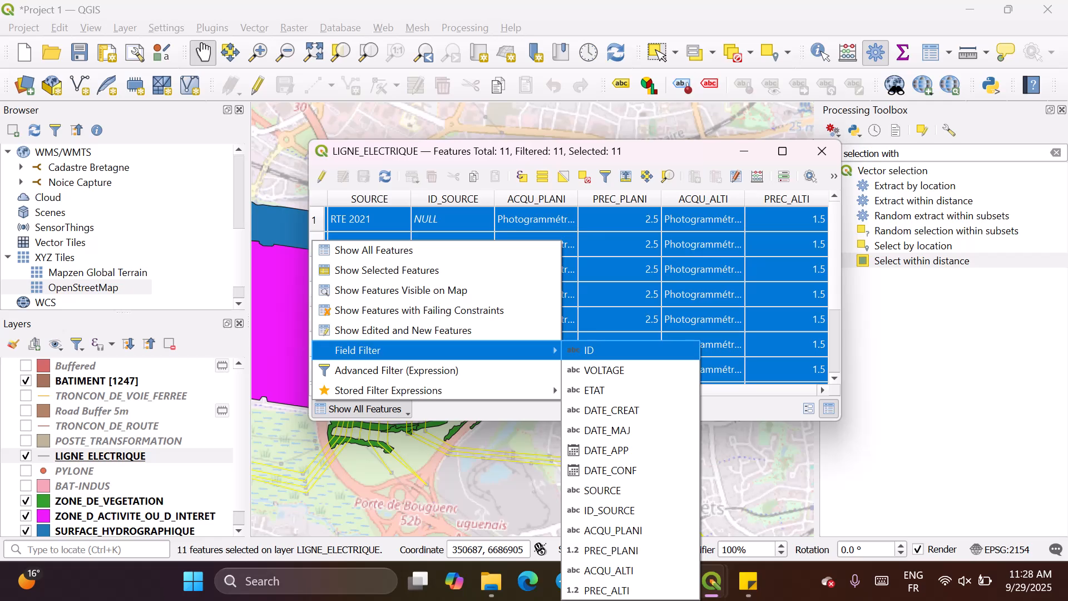
left_click(374, 250)
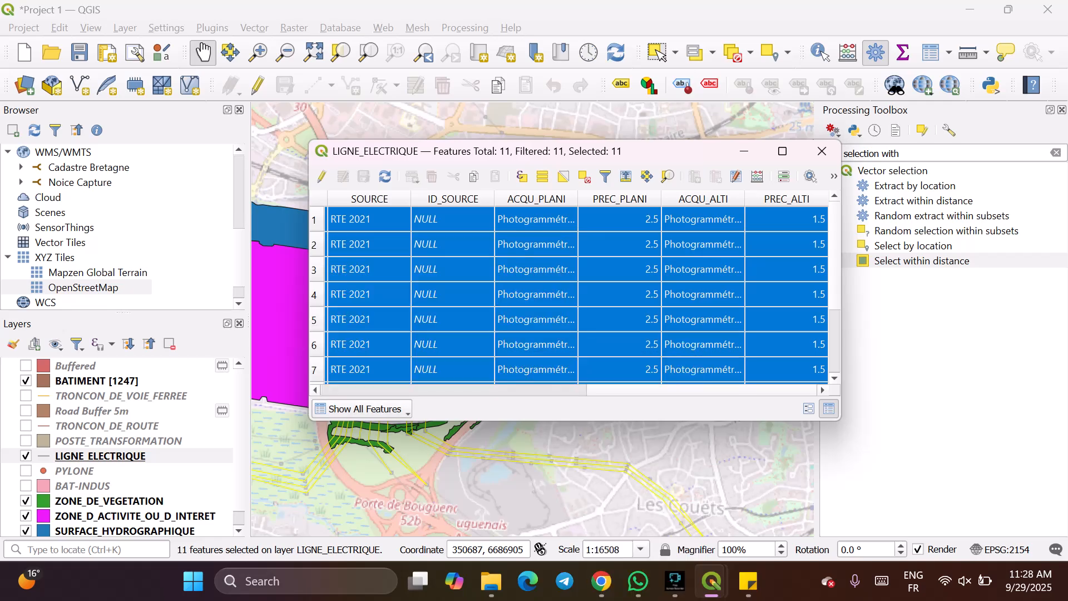
scroll(573, 295, "down", 2)
scroll(573, 295, "up", 2)
scroll(573, 295, "right", 3)
scroll(573, 295, "left", 2)
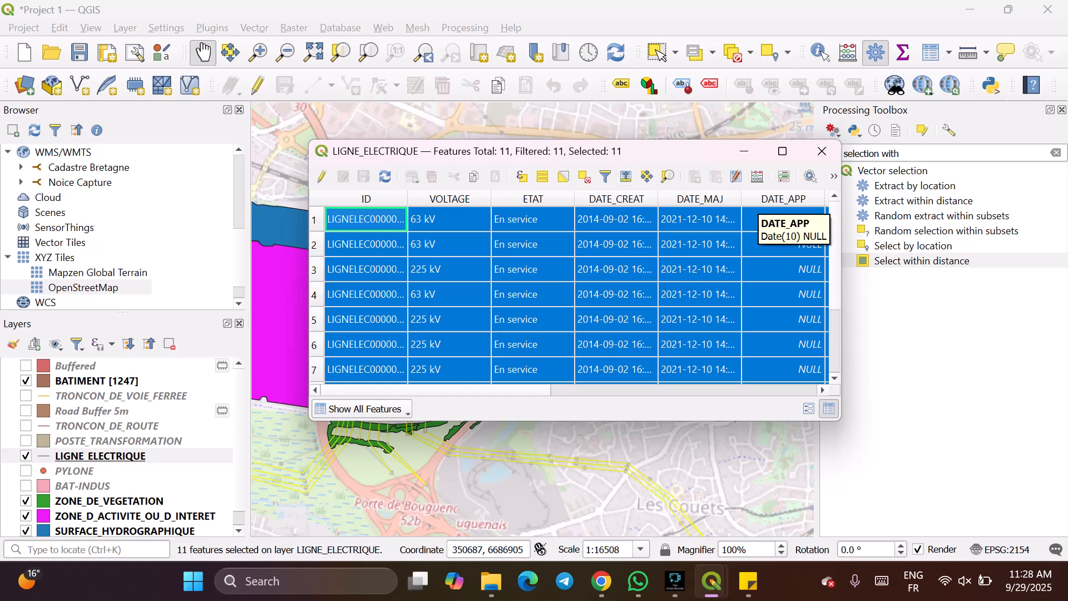
Search the functions of the advanced expression filter for "diff" and "undiff", then cancel the filter.
left_click(362, 409)
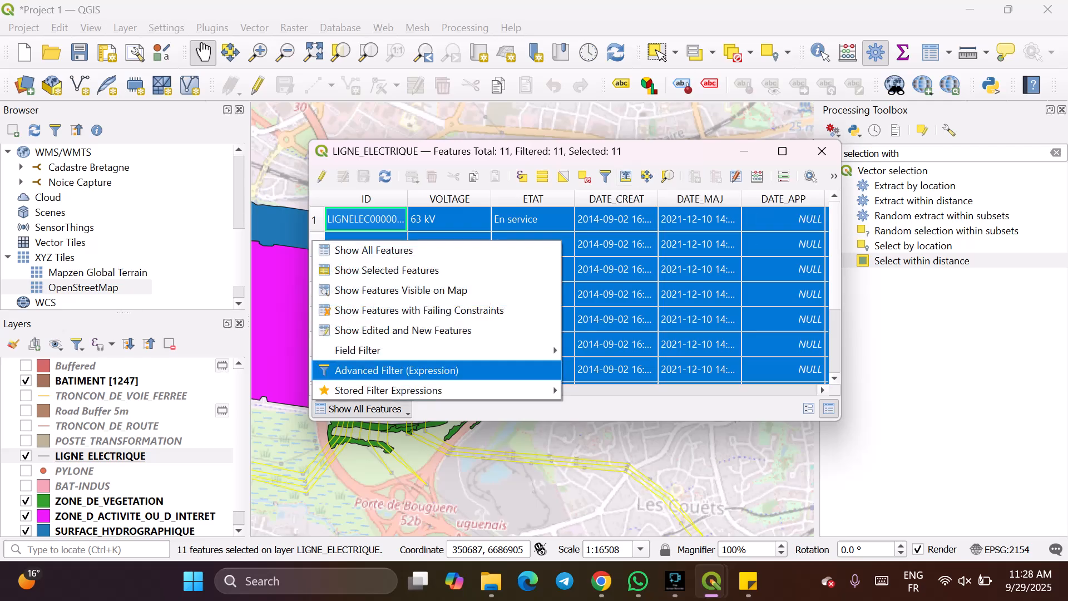
left_click(396, 371)
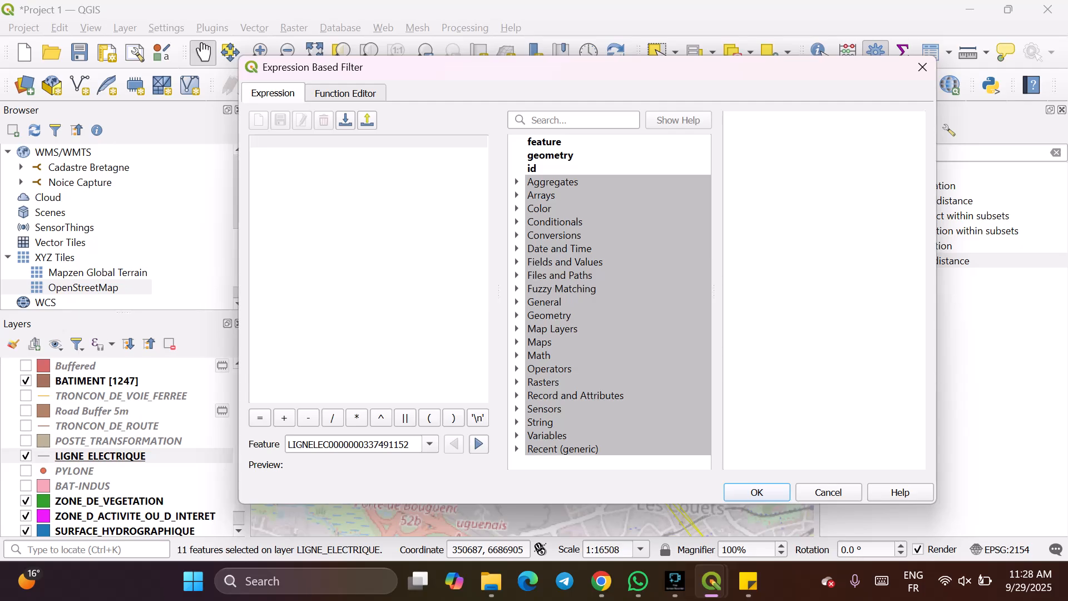
left_click(579, 121)
type("fiff")
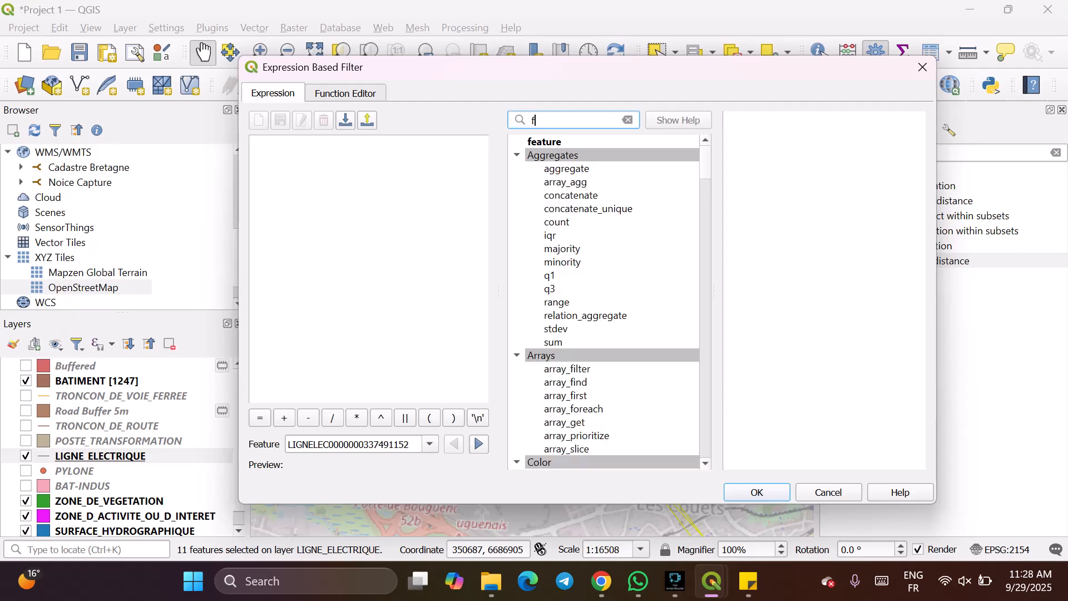
key("BackSpace")
key("BackSpace")
key("BackSpace")
key("BackSpace")
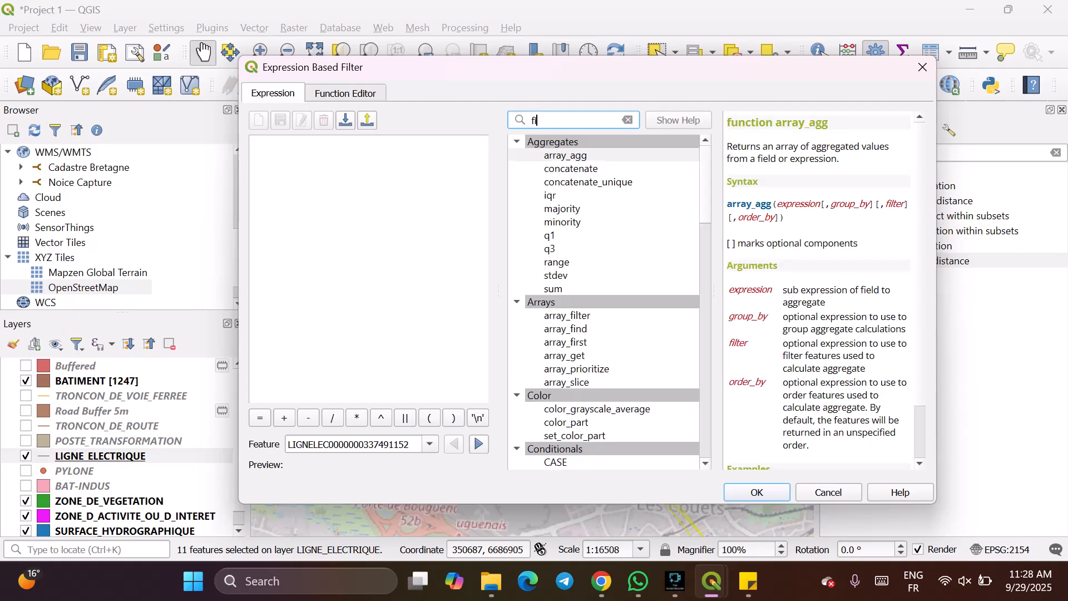
type("dif")
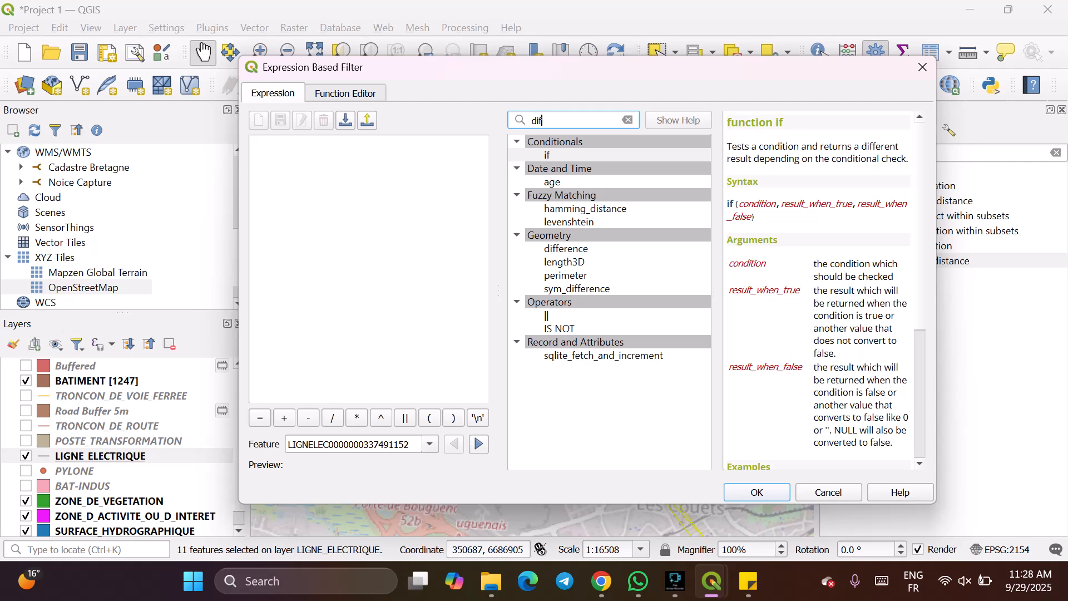
type("f")
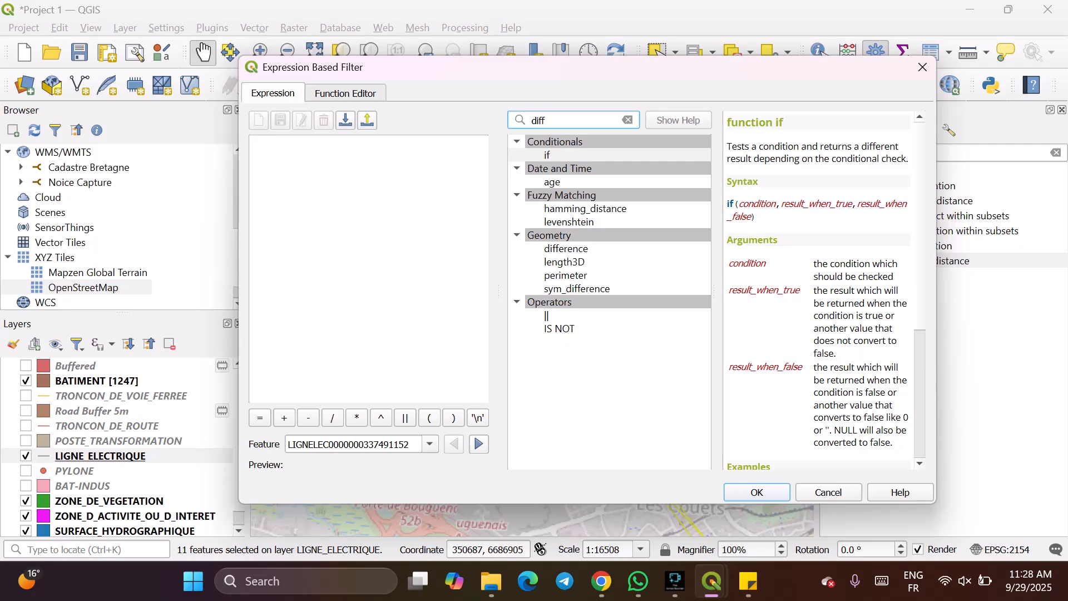
type("un")
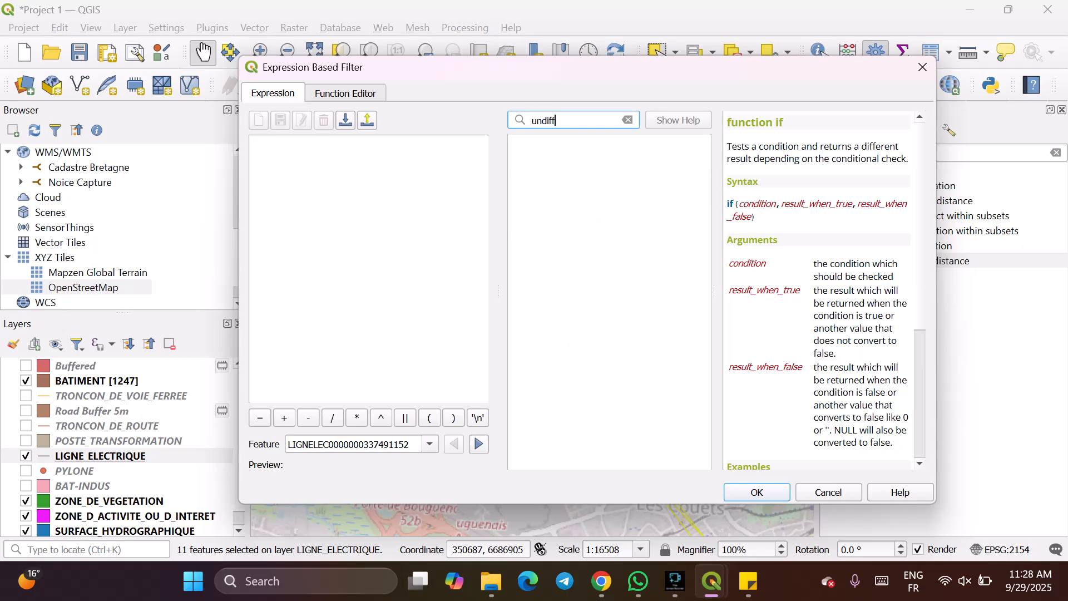
key("ctrl+a")
key("BackSpace")
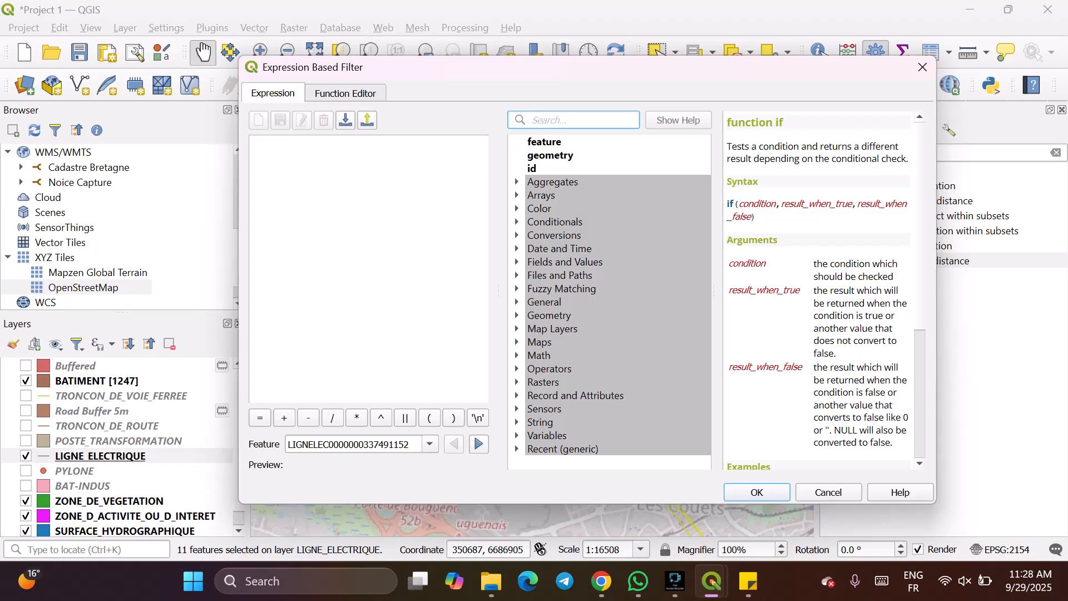
left_click(829, 493)
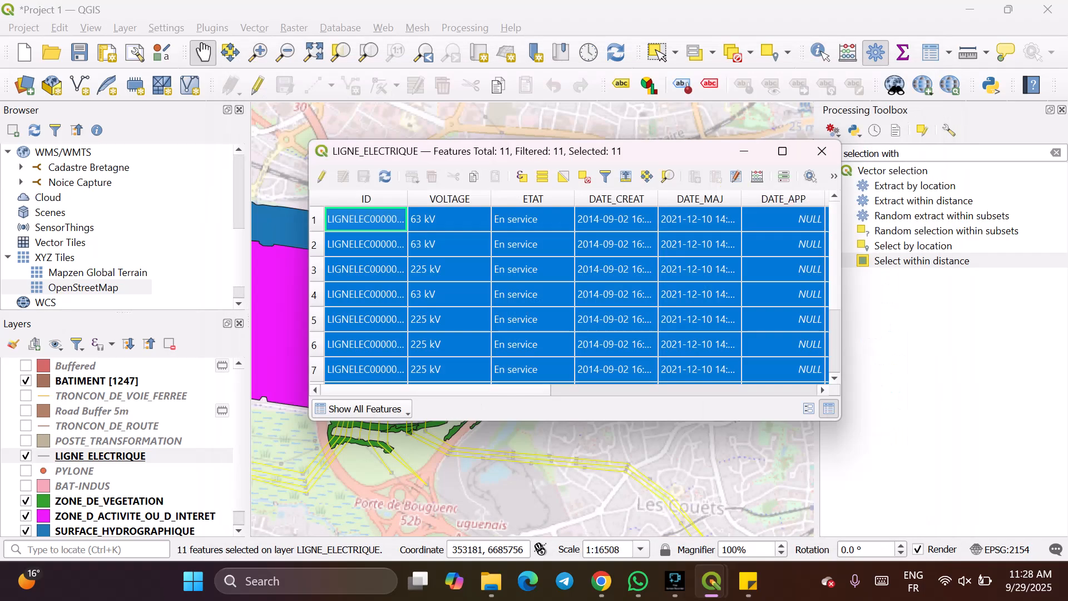
mouse_move(712, 582)
mouse_move(967, 499)
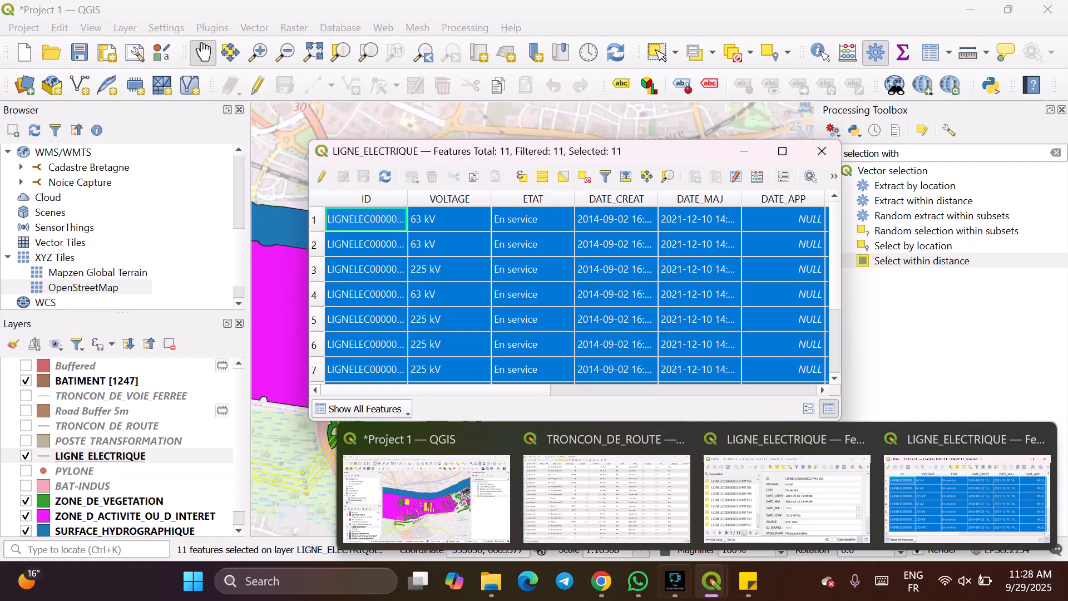
left_click(675, 582)
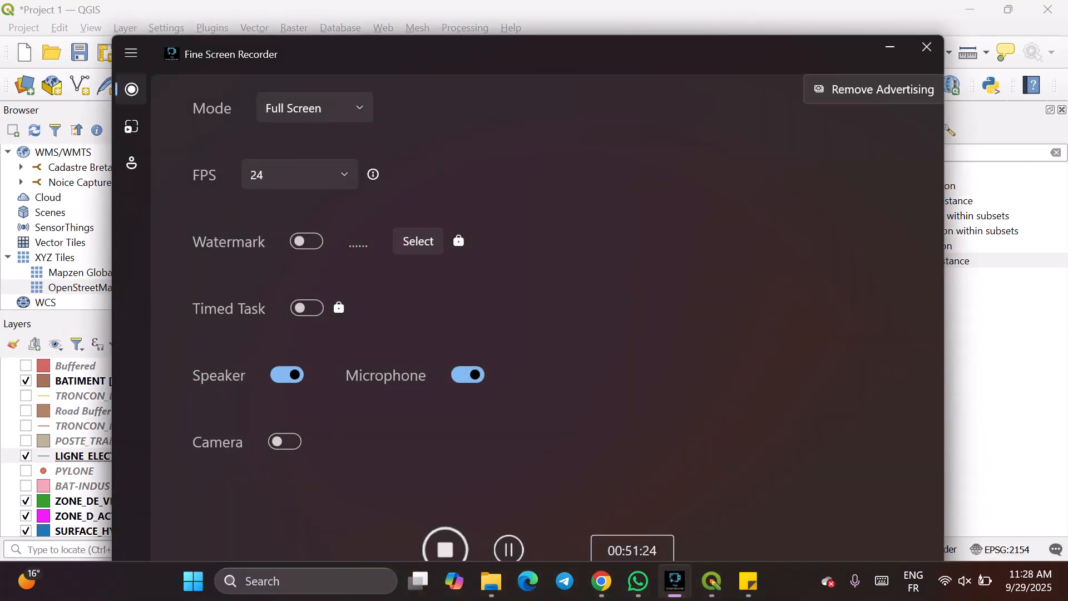
left_click(890, 47)
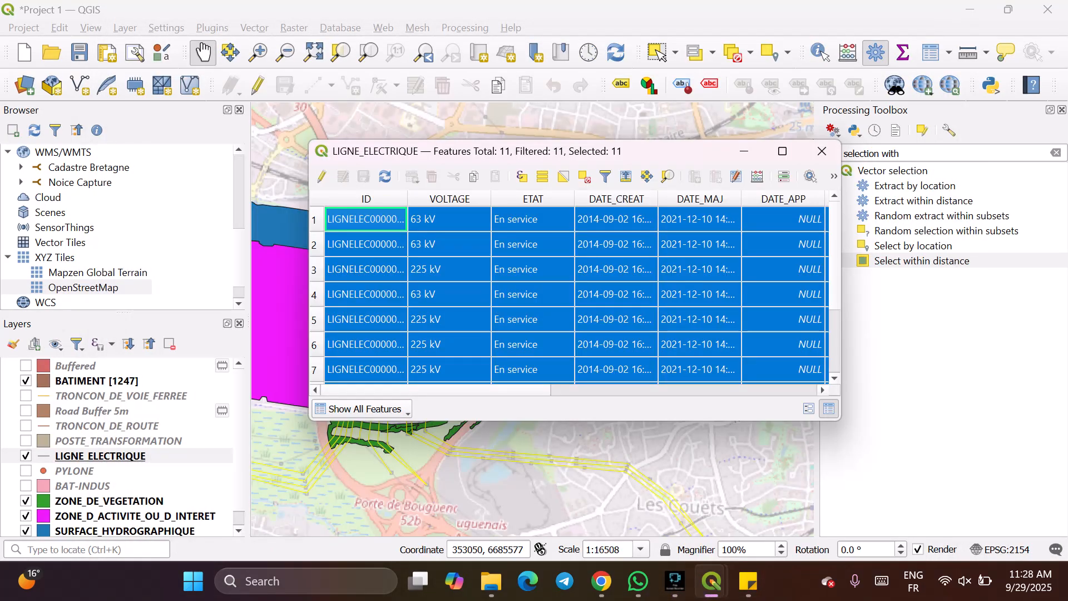
Close the LIGNE_ELECTRIQUE attribute table and examine the selected power lines around Porte de Bouguenais on the map.
left_click(822, 150)
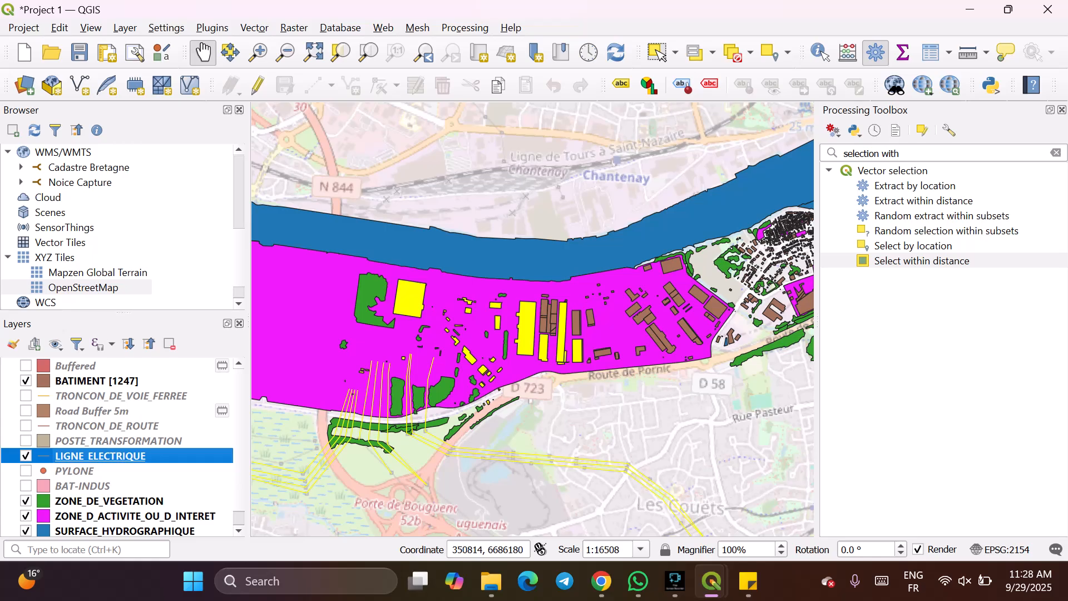
scroll(388, 406, "down", 1)
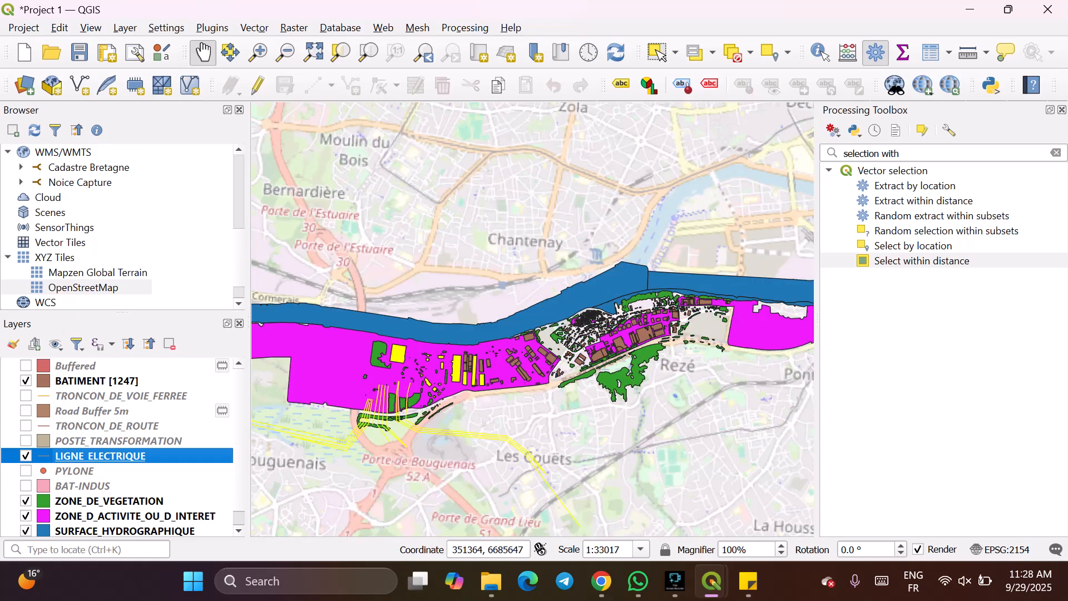
left_click_drag(428, 454, 483, 406)
scroll(460, 387, "up", 1)
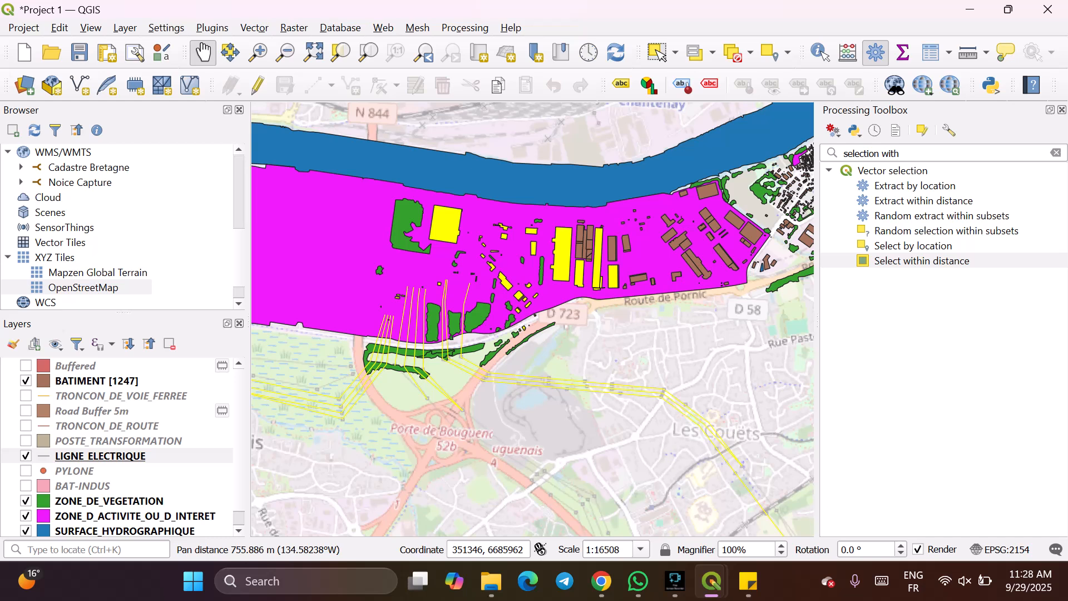
Close the LIGNE_ELECTRIQUE layer properties, open the layer's attribute table and review the VOLTAGE values of all its records.
double_click(100, 456)
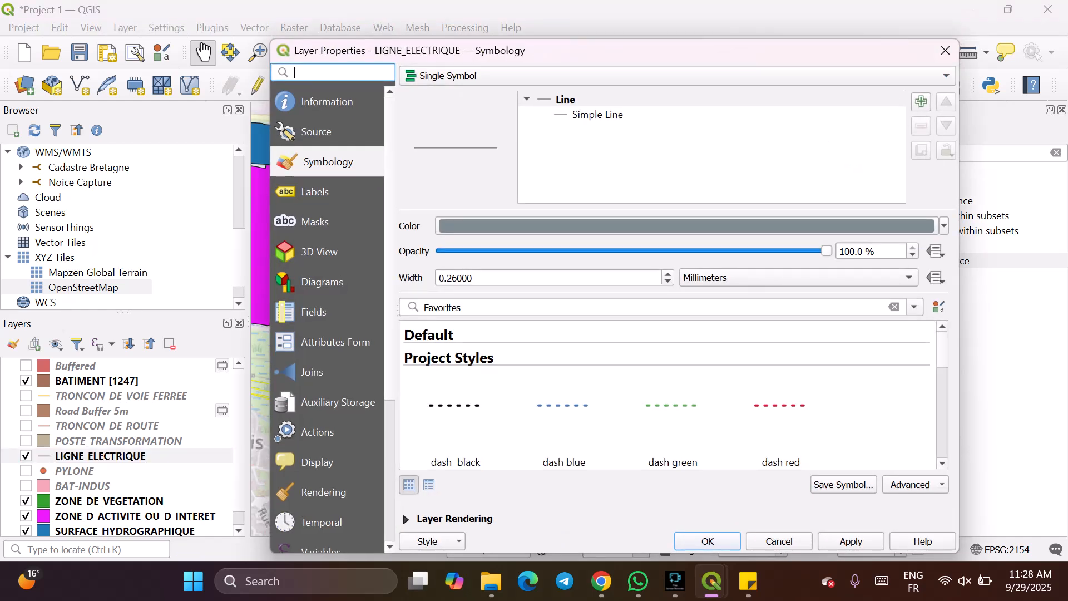
left_click(945, 50)
left_click(935, 52)
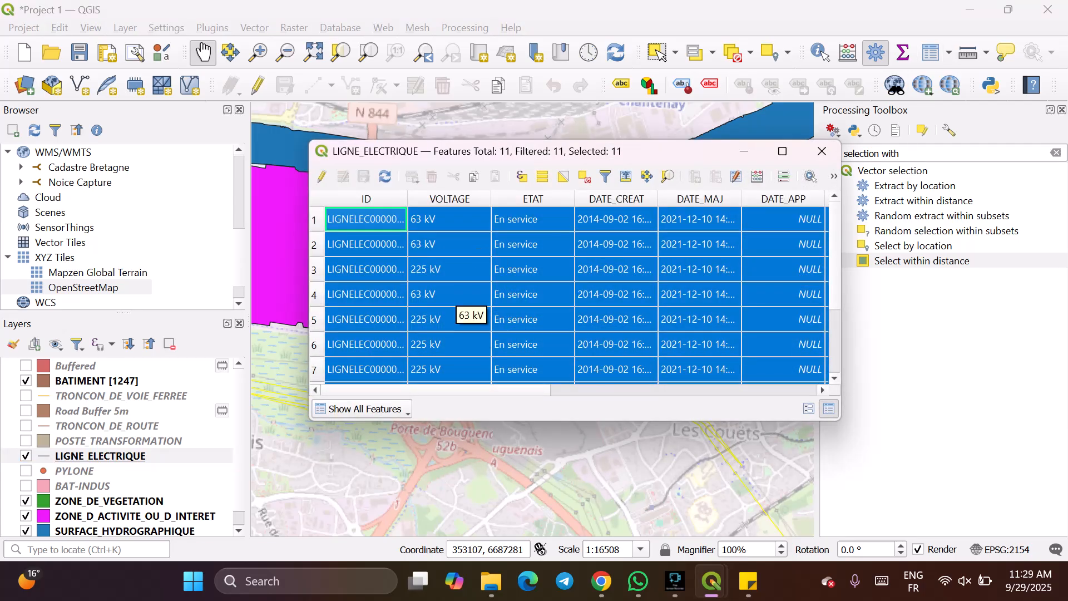
scroll(451, 303, "down", 2)
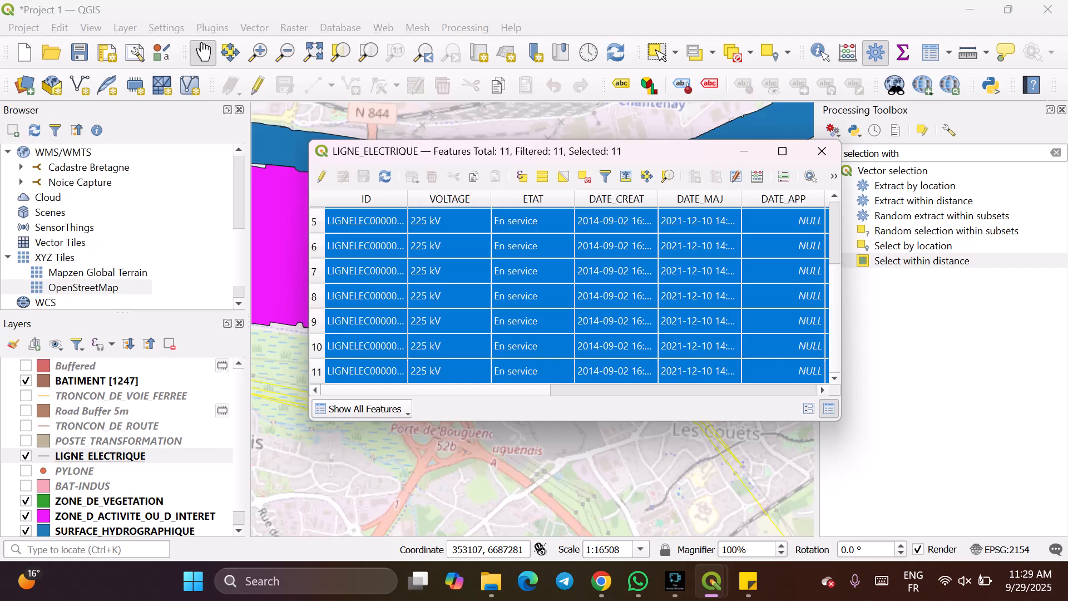
scroll(568, 295, "up", 2)
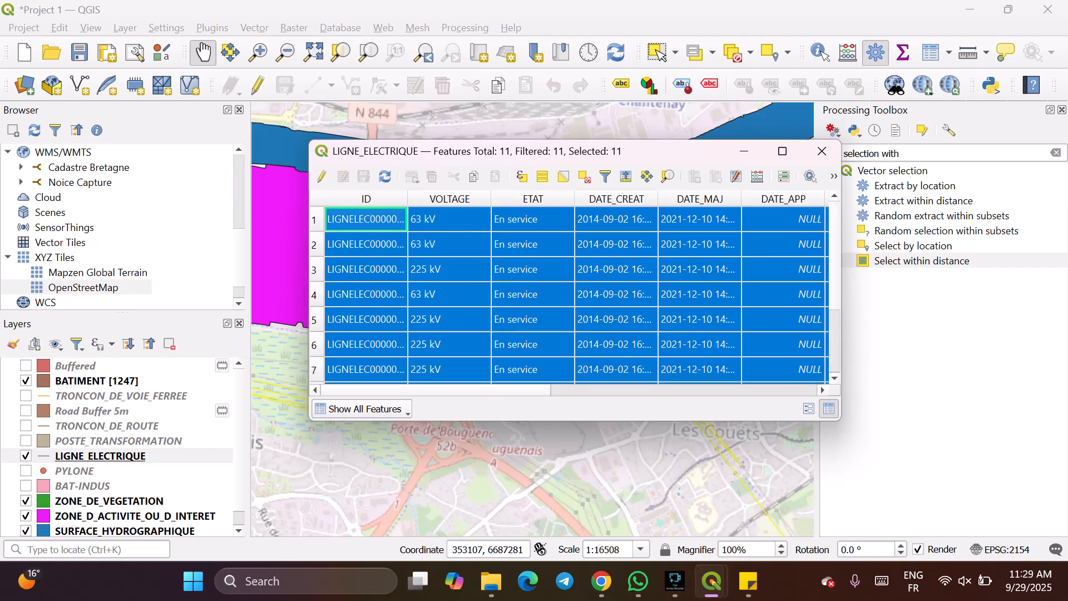
scroll(567, 295, "down", 2)
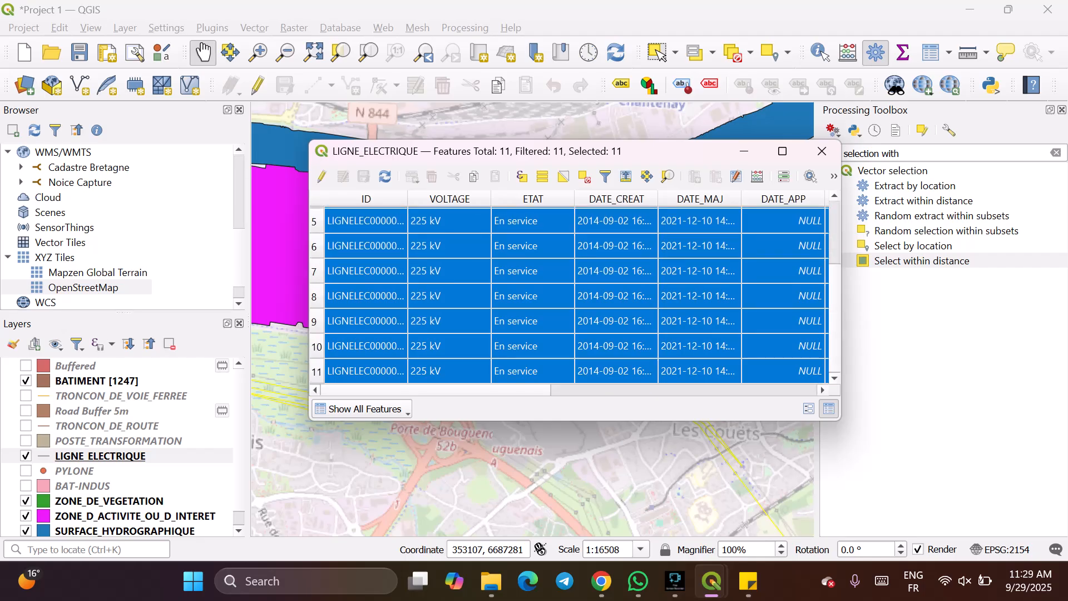
scroll(568, 295, "up", 2)
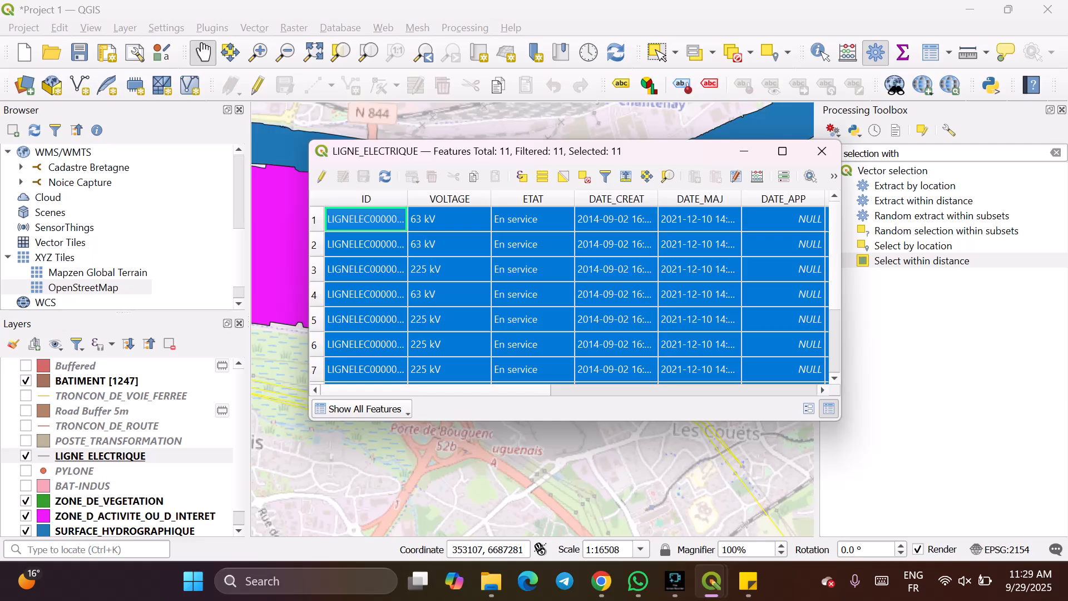
Sort the LIGNE_ELECTRIQUE records by VOLTAGE and select only the three 63 kV power lines.
left_click(450, 198)
left_click(449, 198)
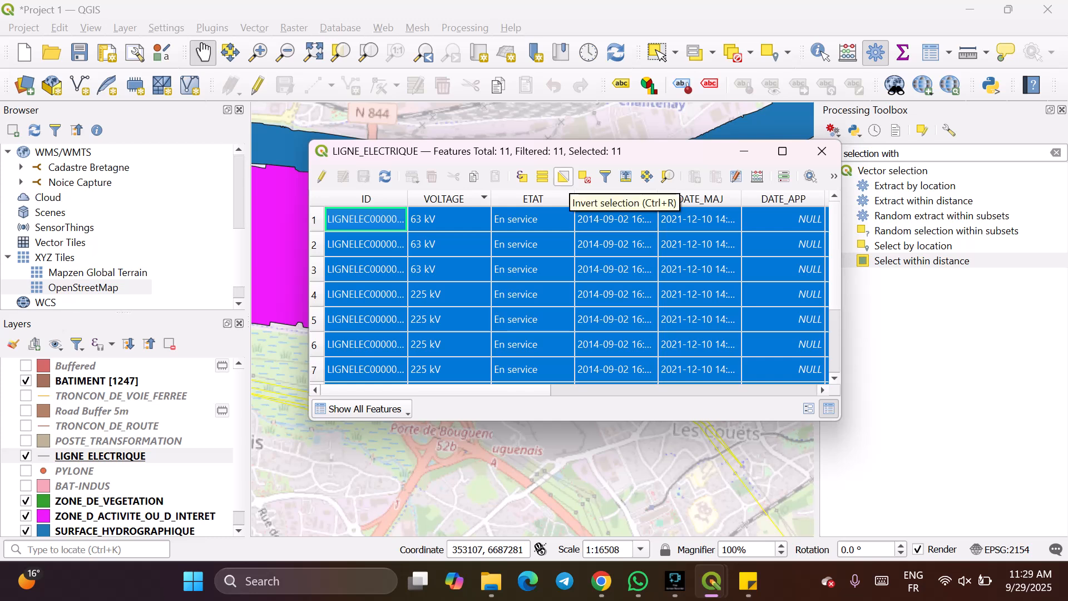
left_click(584, 177)
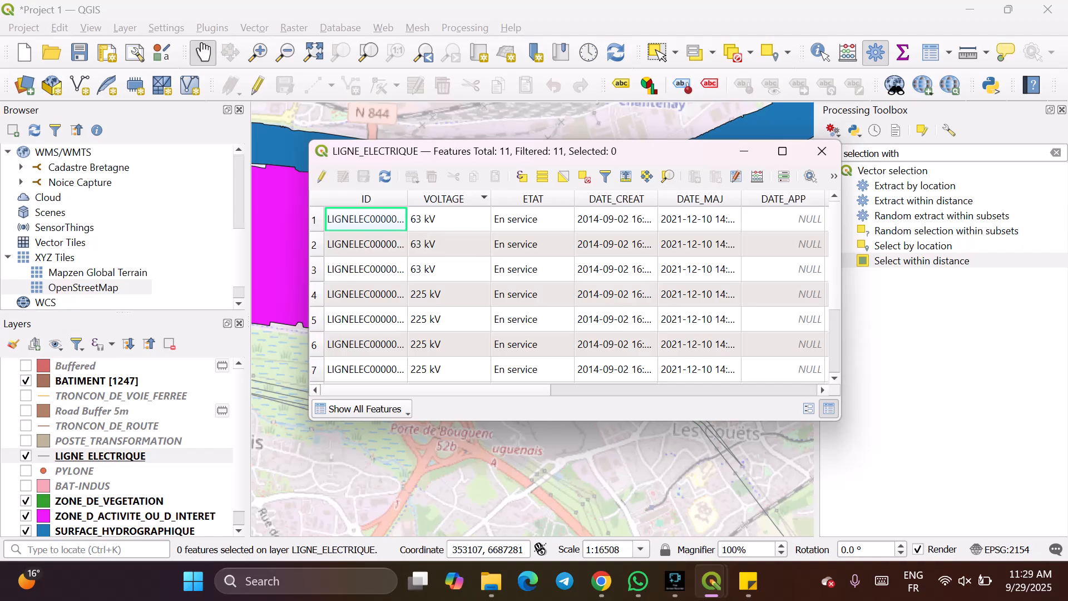
left_click(315, 220)
left_click(314, 270, "ctrl")
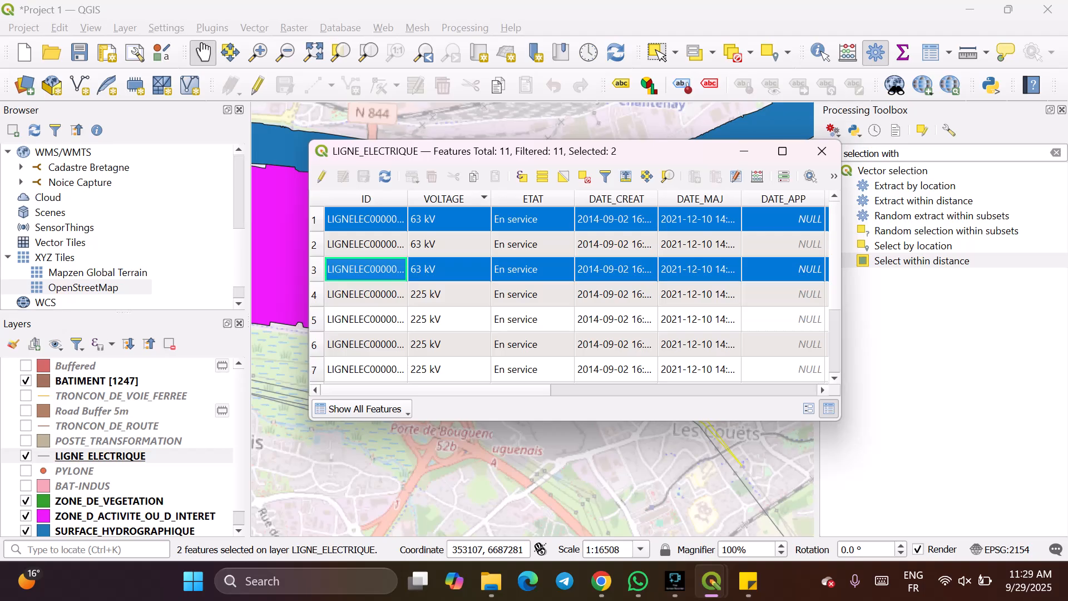
left_click(314, 245, "ctrl")
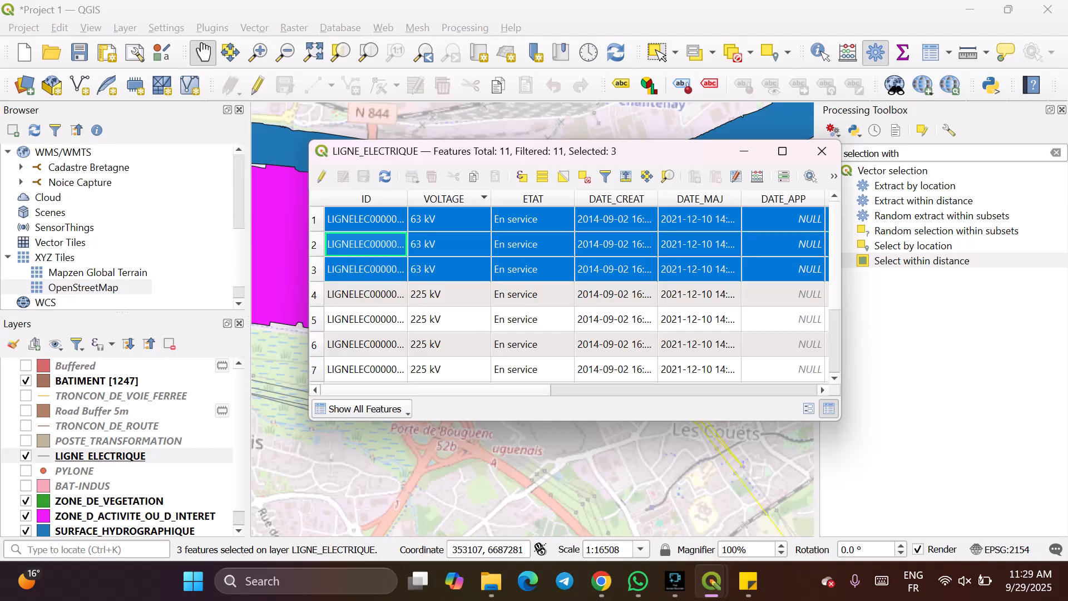
right_click(453, 245)
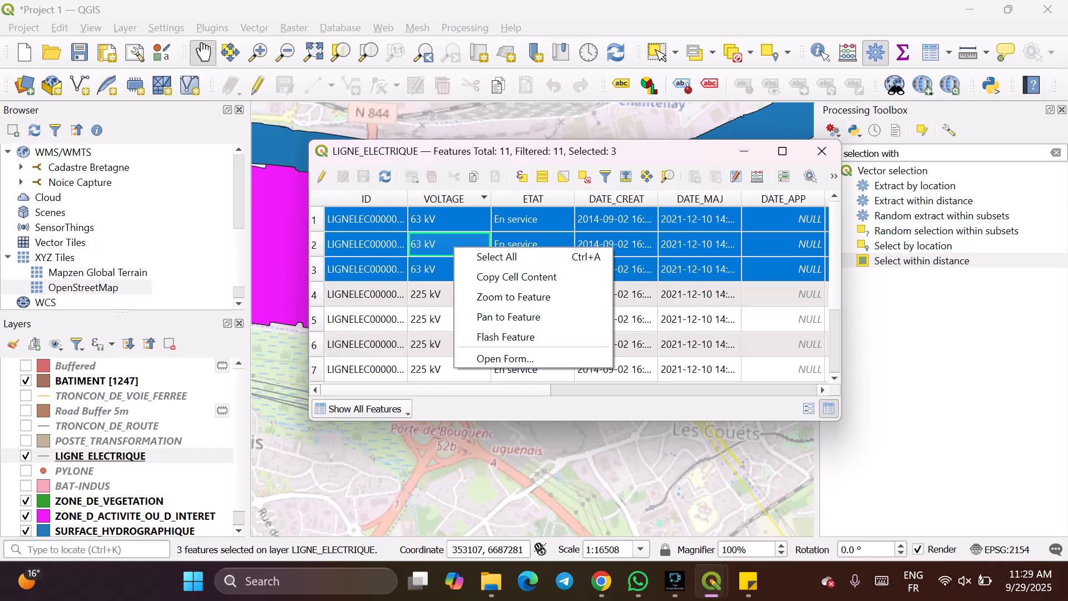
key("Escape")
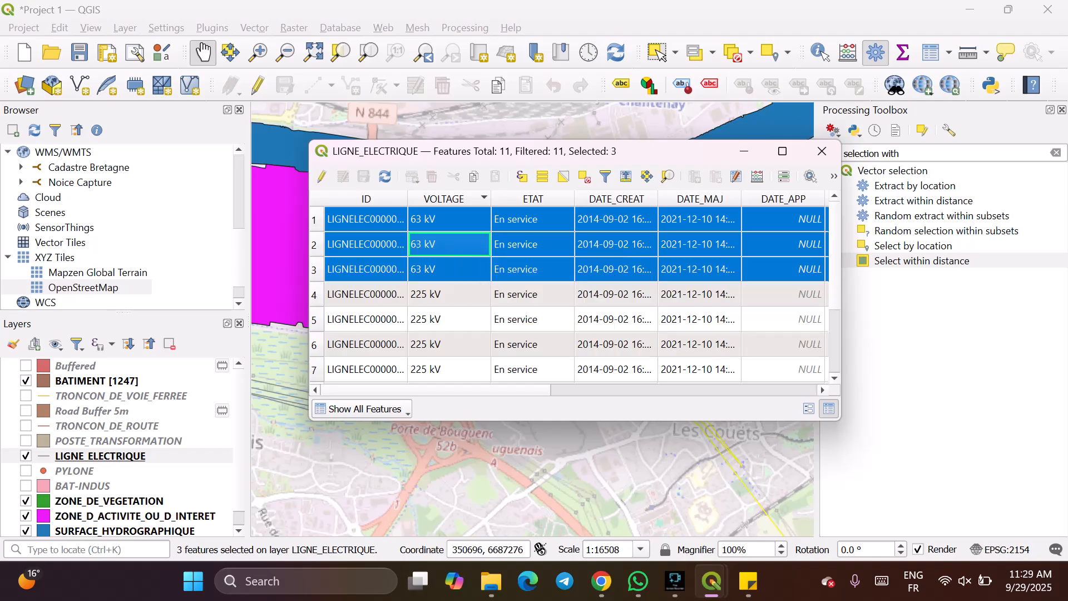
left_click(361, 409)
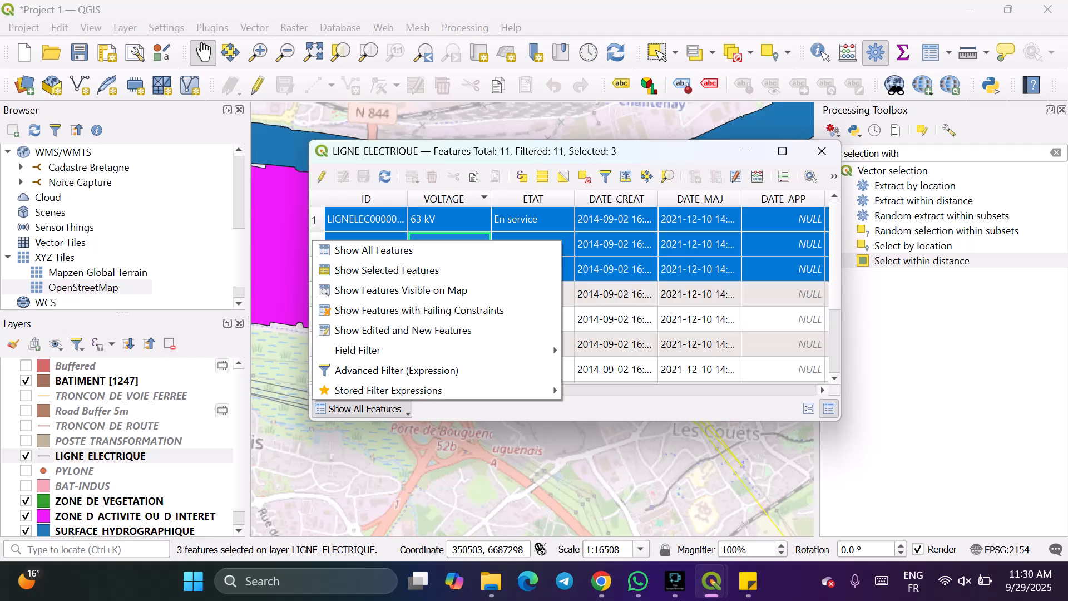
Export only the selected power lines as an ESRI Shapefile named "Ligne 63kV" in the OpenData_Trentemoult folder and add it to the map.
right_click(136, 456)
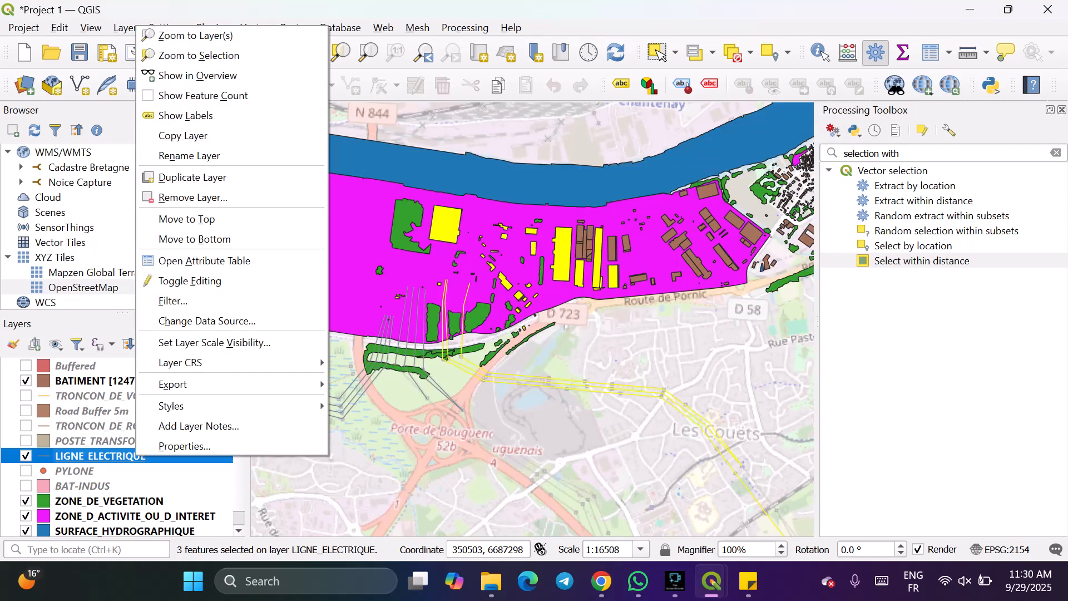
mouse_move(223, 384)
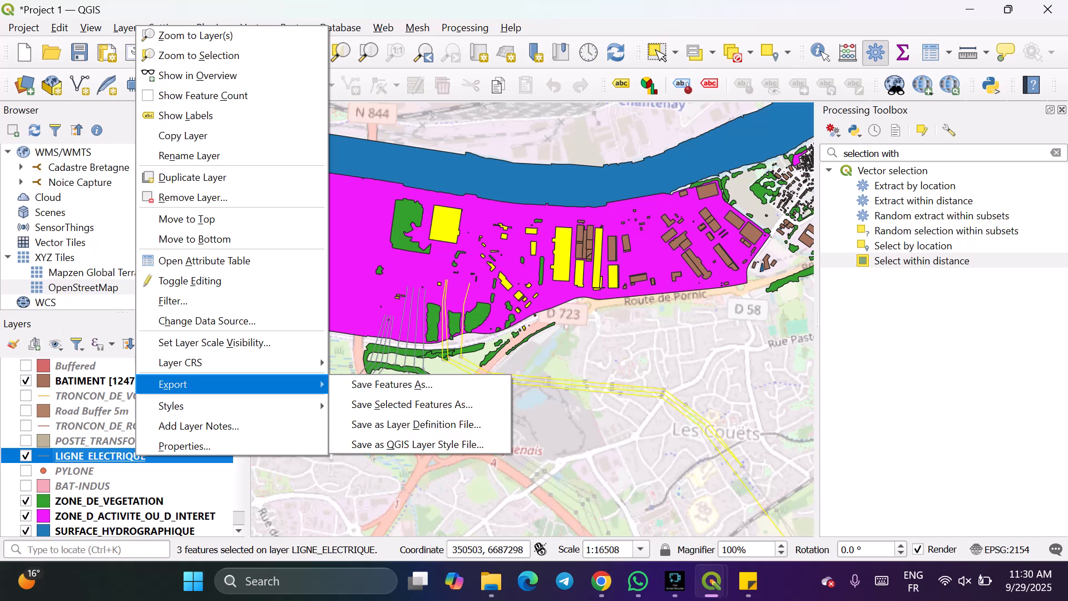
left_click(412, 404)
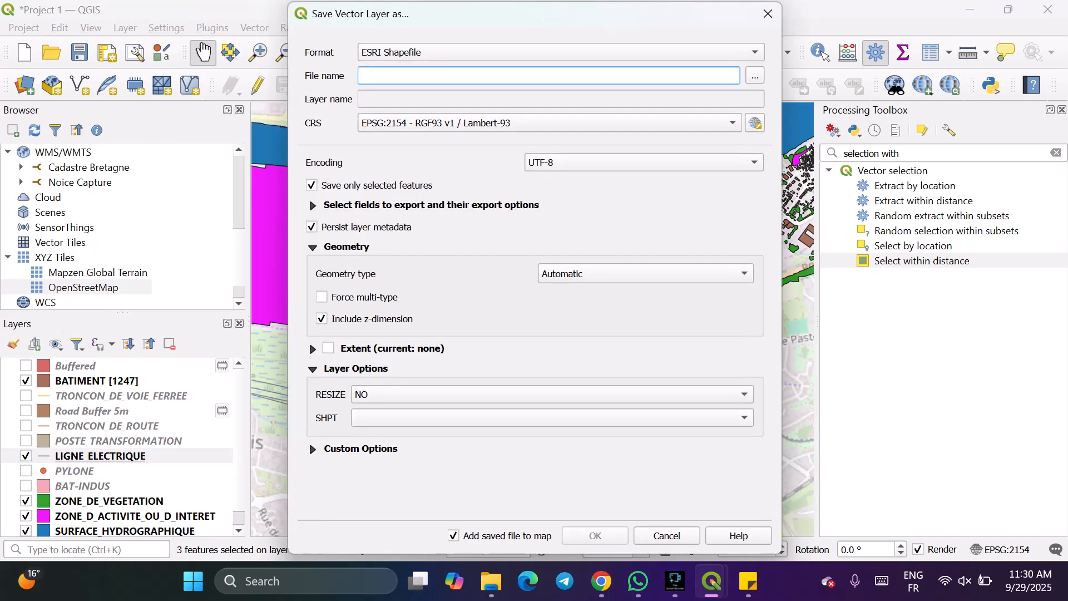
left_click(755, 75)
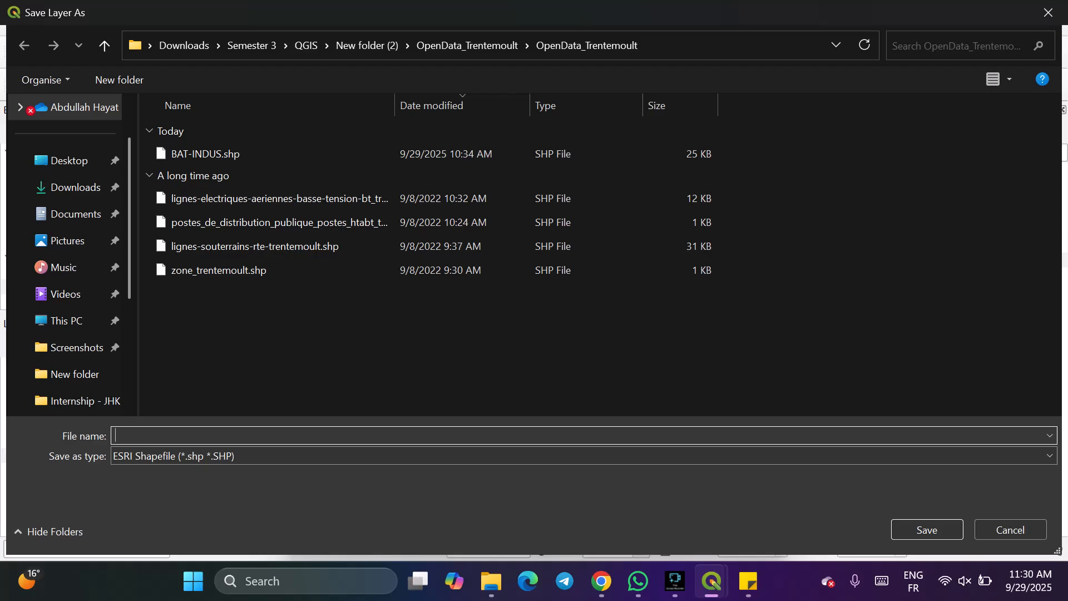
type("Ligne 63kV")
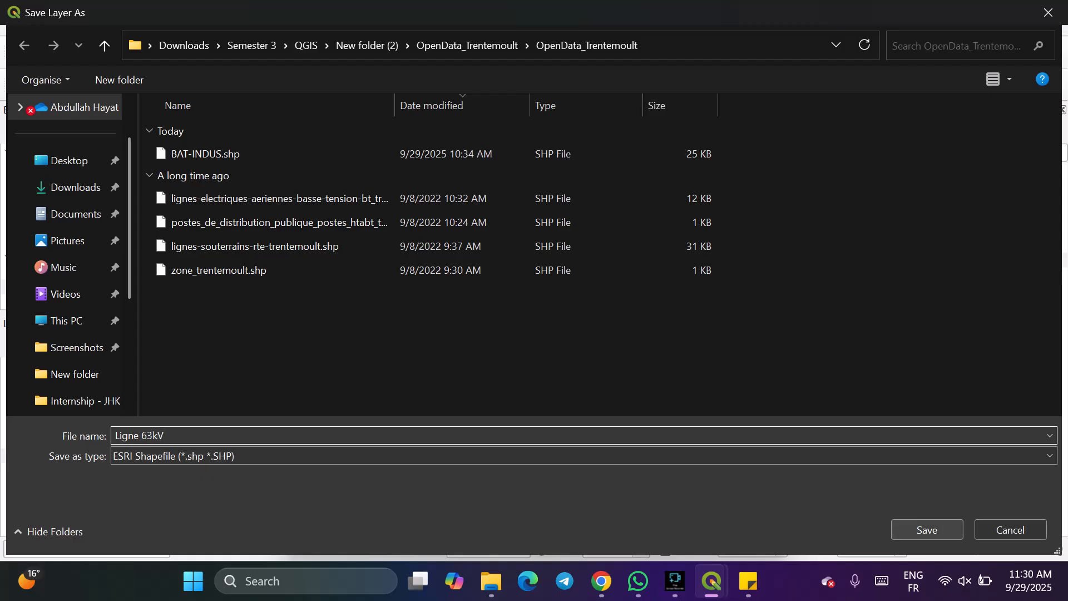
left_click(927, 530)
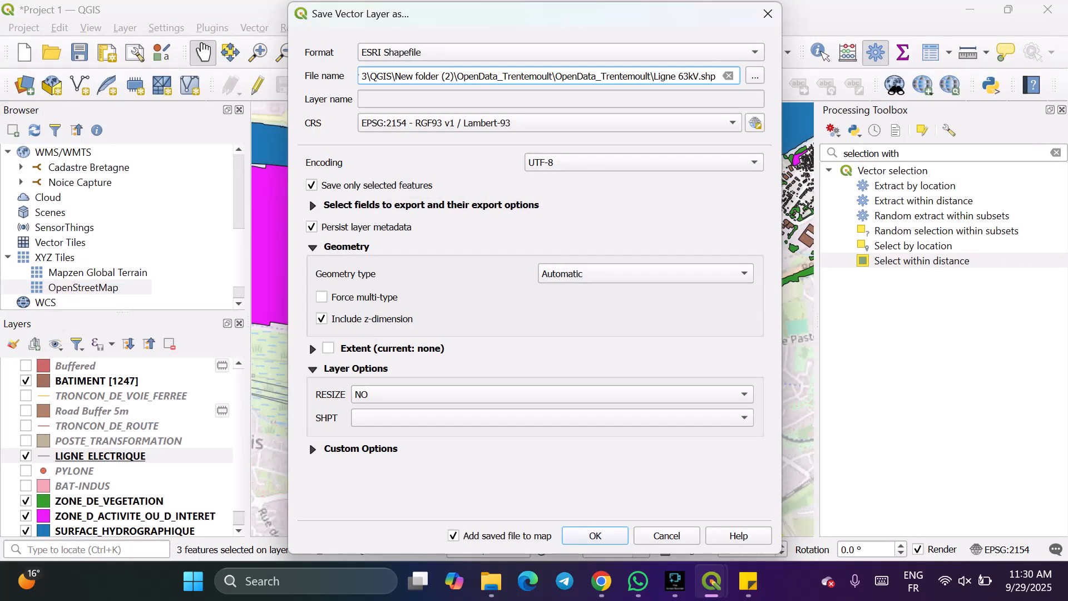
key("Return")
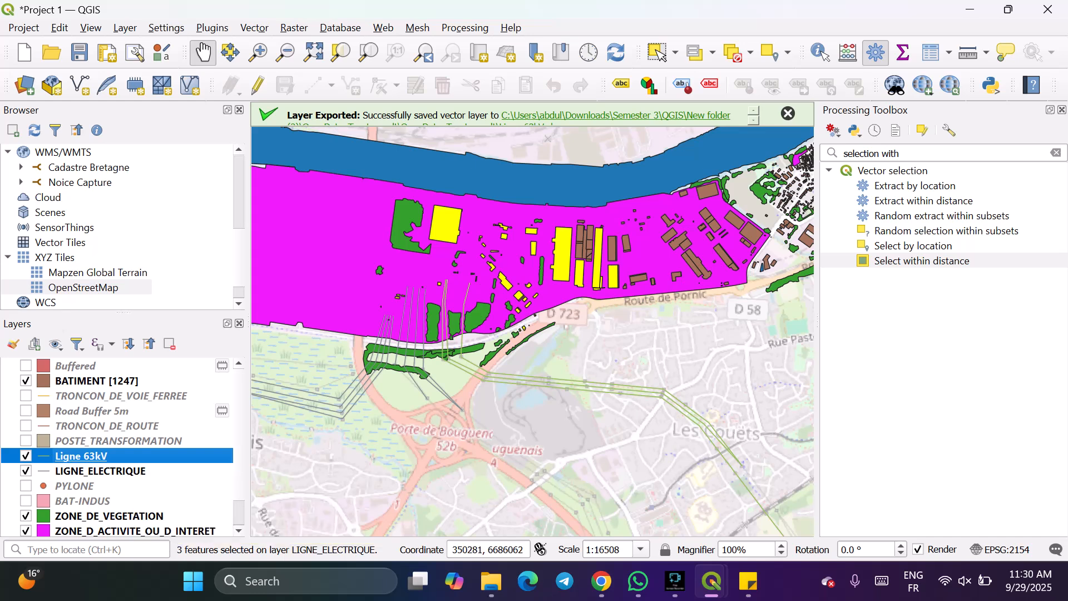
Open the BATIMENT attribute table and try to filter its records on the USAGE1 value "Indifférencié".
left_click(96, 382)
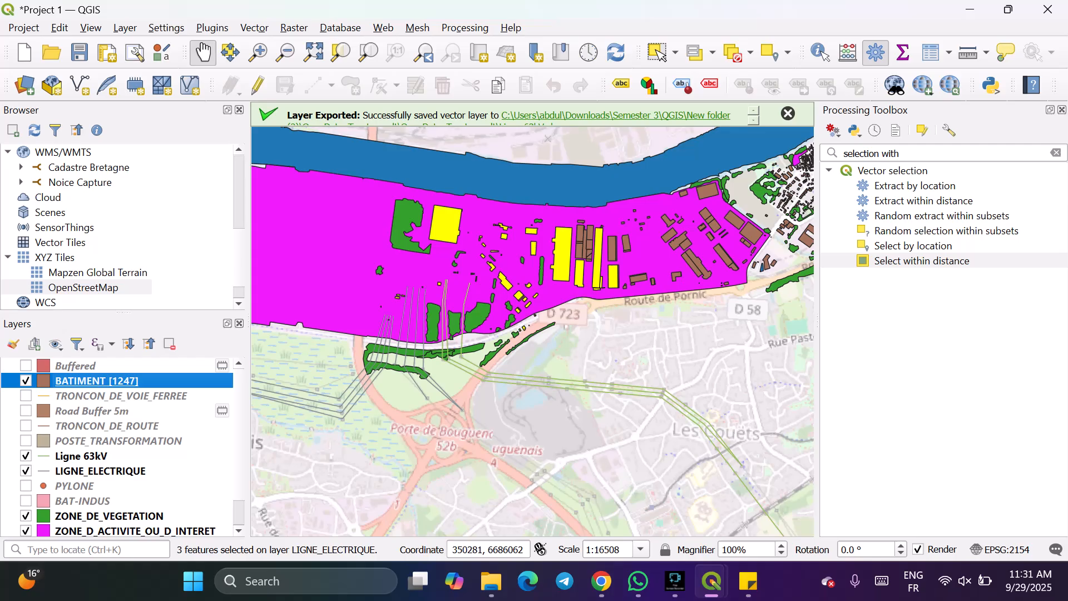
left_click(937, 53)
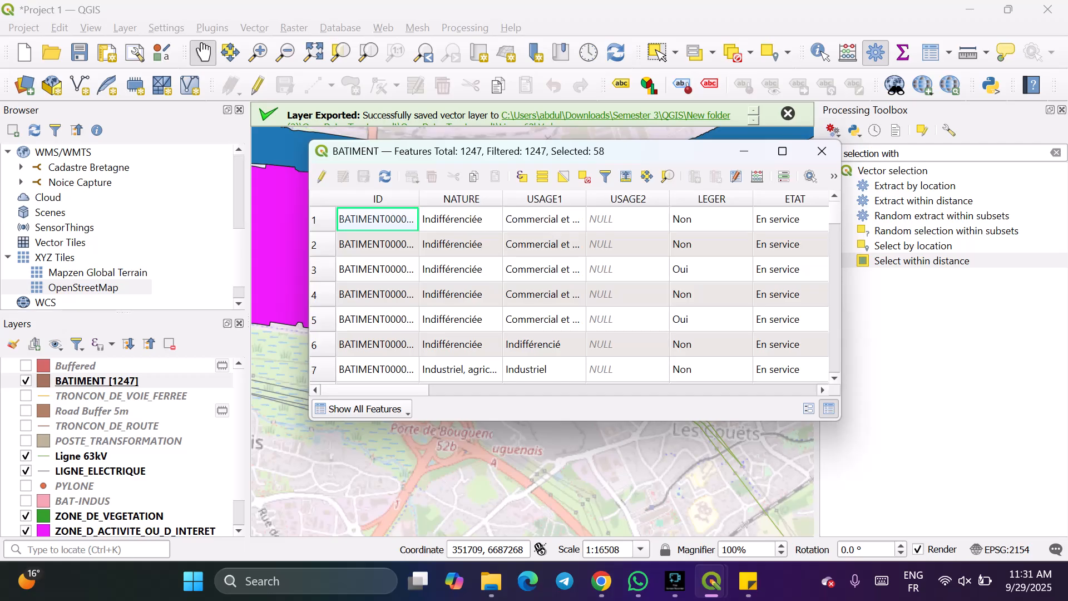
left_click(362, 409)
mouse_move(446, 350)
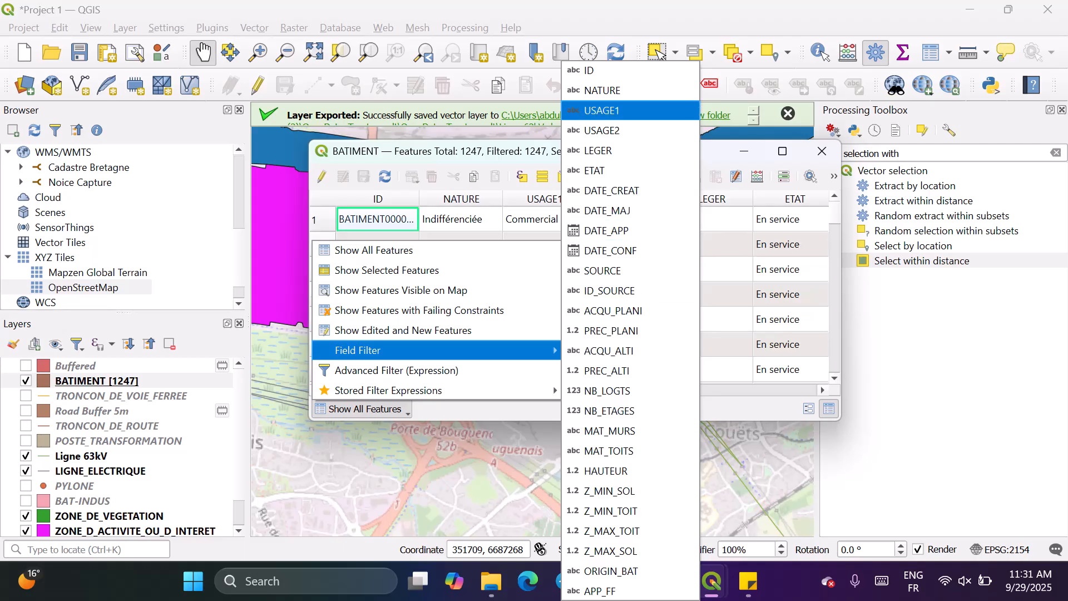
left_click(602, 110)
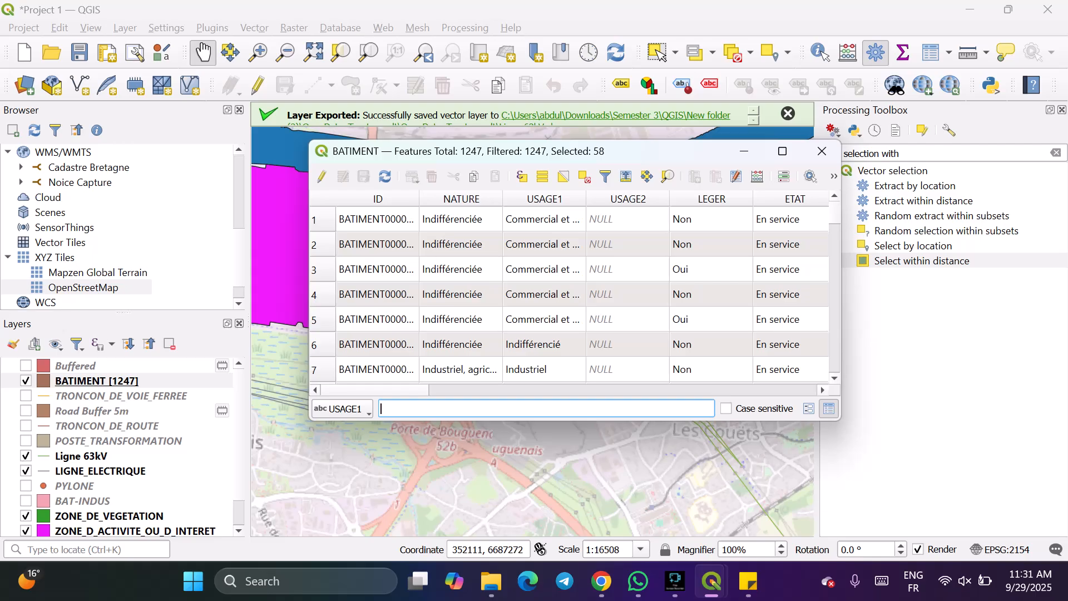
type("ind")
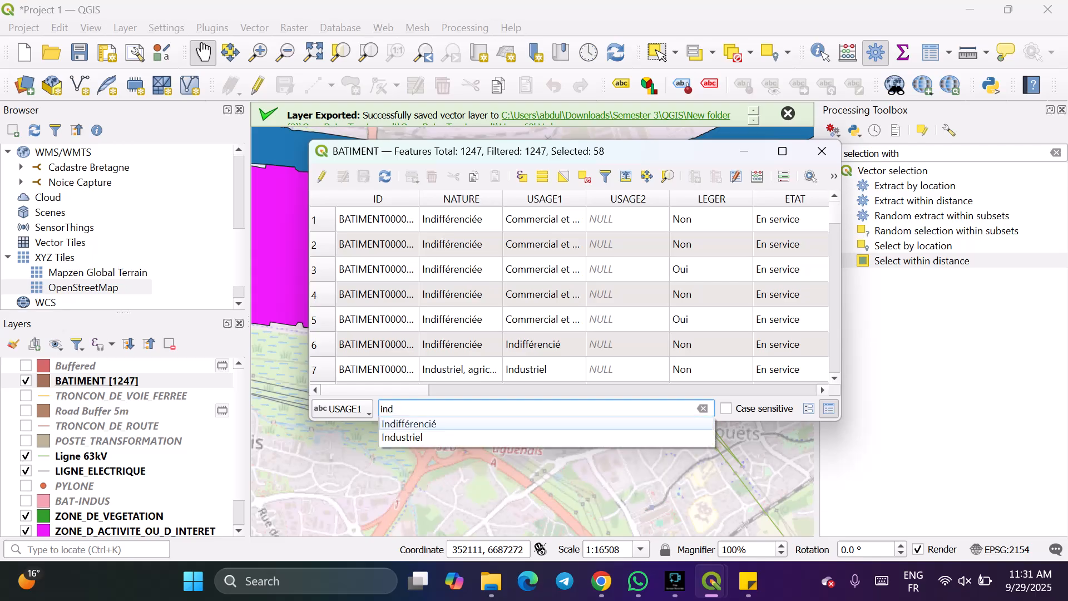
left_click(409, 424)
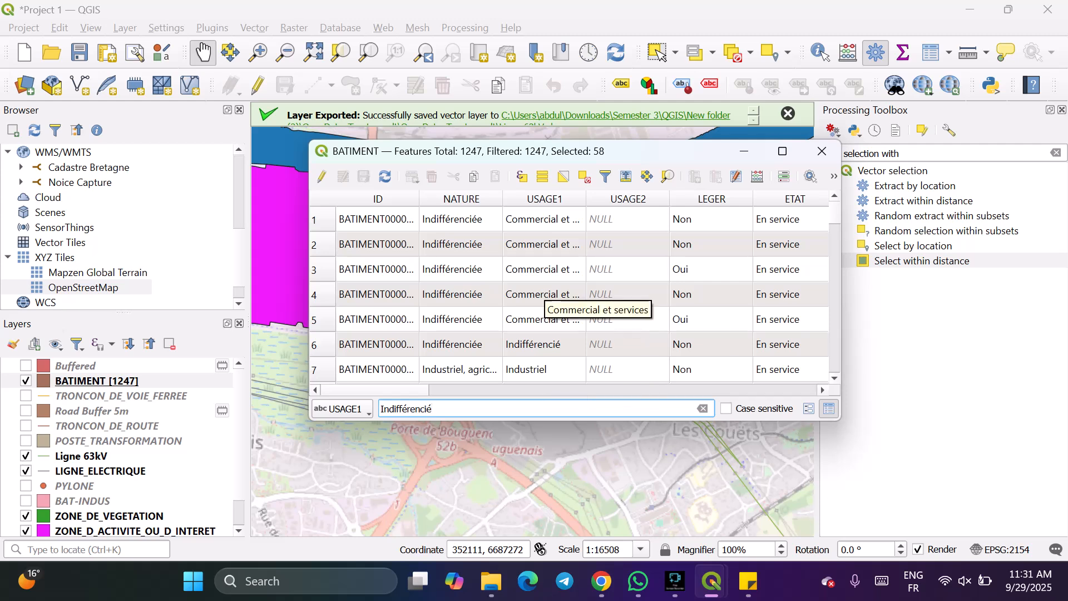
scroll(542, 295, "down", 3)
scroll(543, 295, "up", 3)
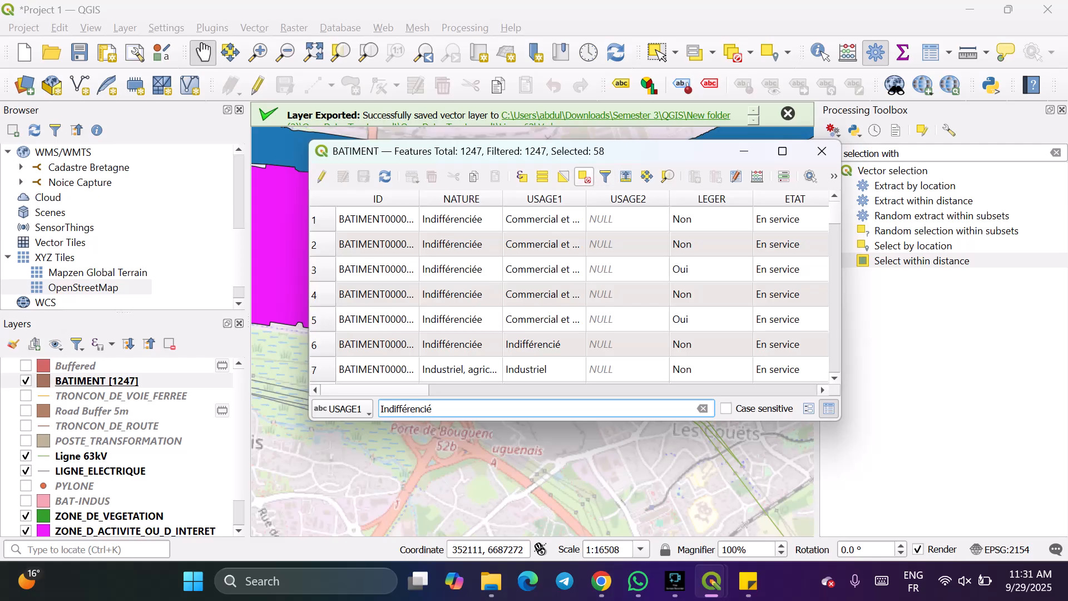
Clear the building selection and review the NATURE and USAGE1 values in the BATIMENT records.
left_click(584, 176)
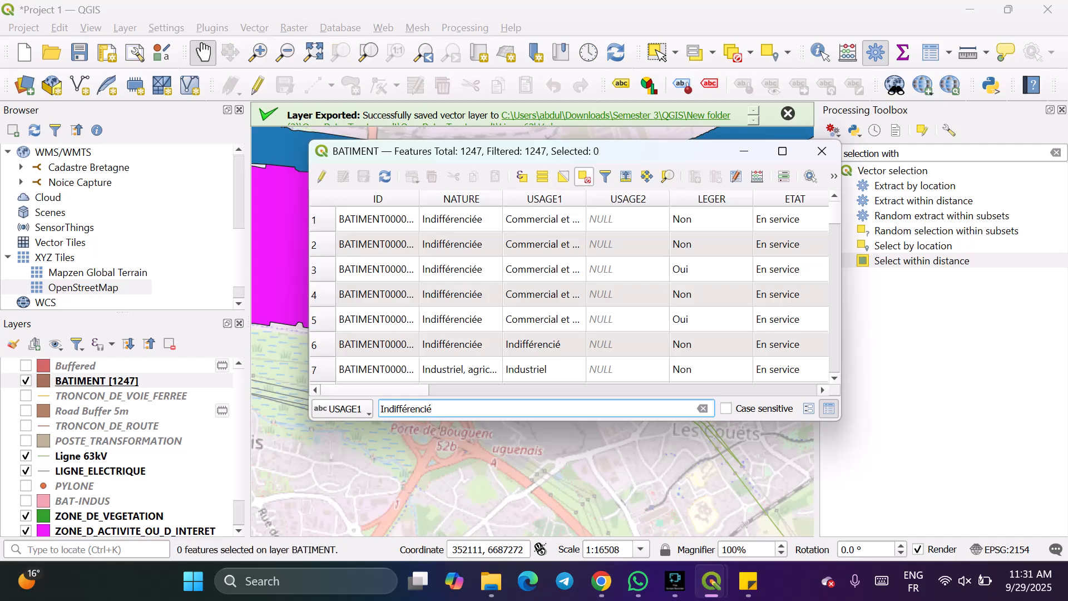
scroll(570, 295, "down", 12)
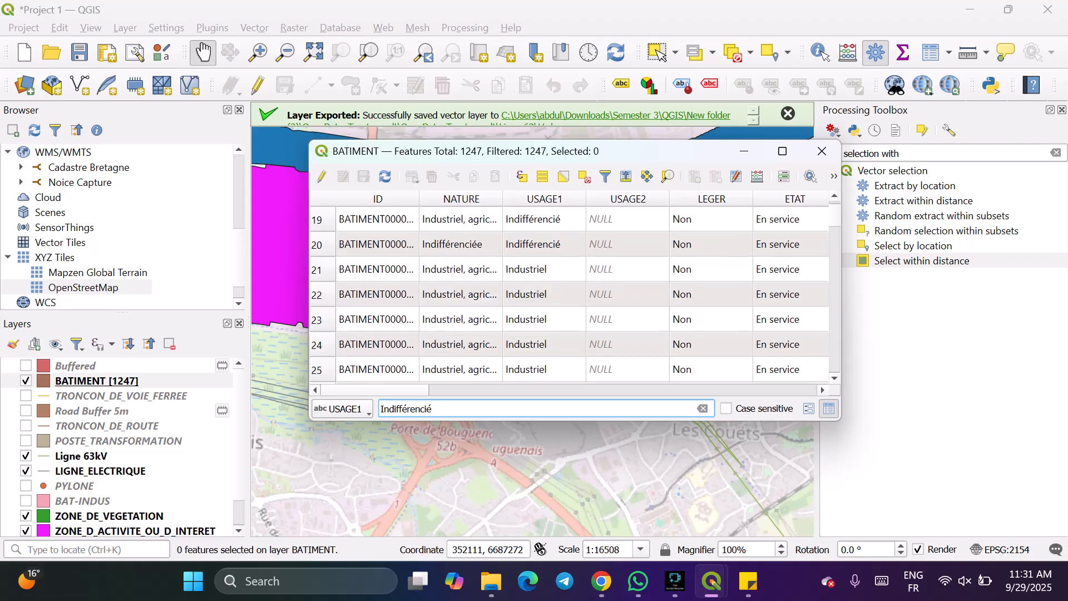
scroll(570, 295, "up", 12)
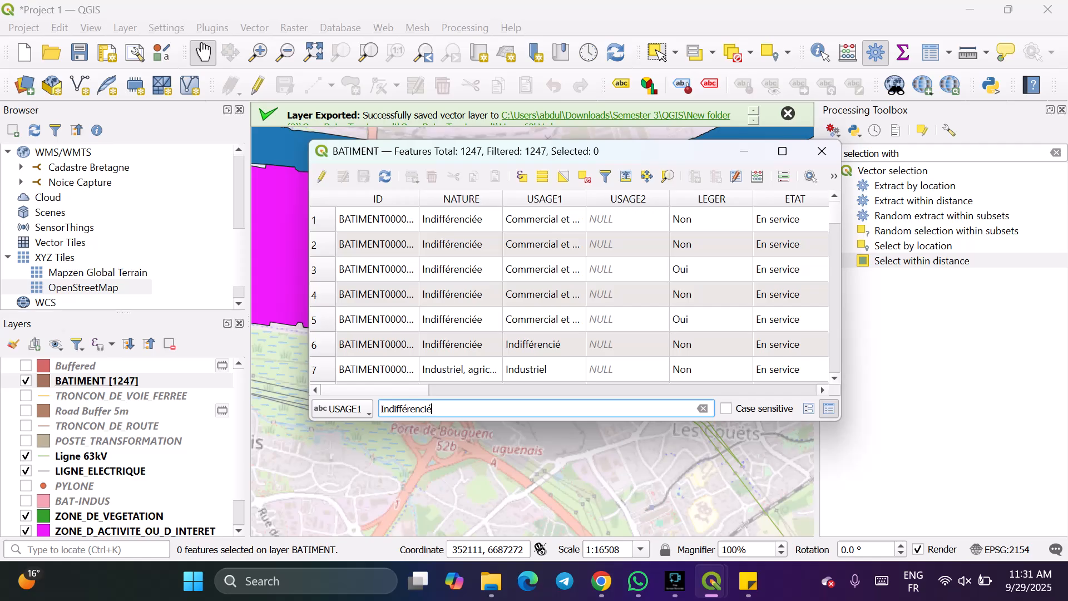
scroll(570, 294, "down", 20)
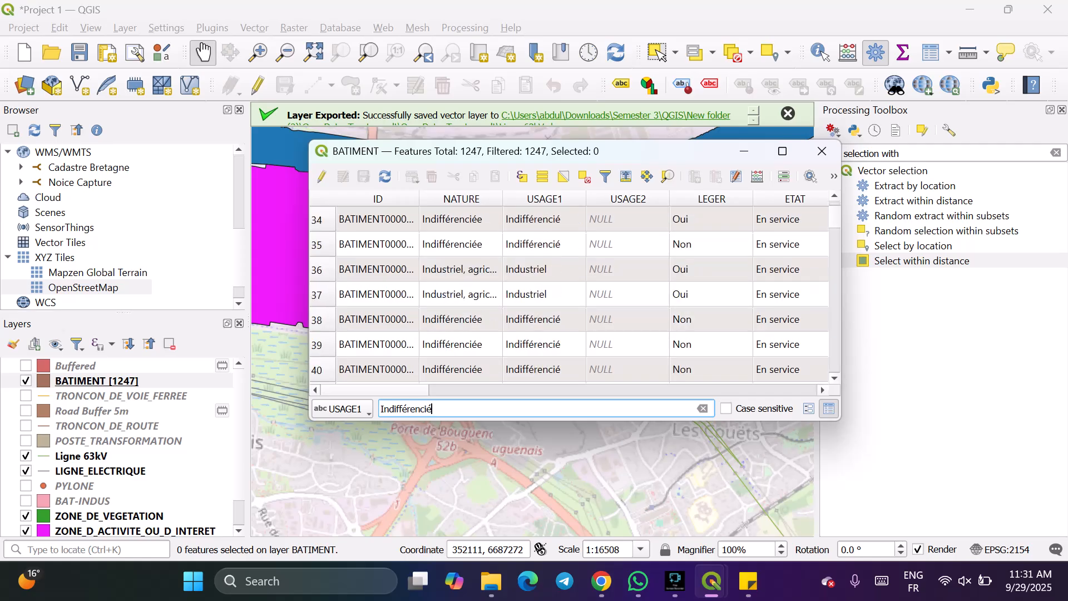
scroll(570, 295, "down", 1)
Try to filter the BATIMENT records on the NATURE value "Indifférenciée".
left_click(341, 409)
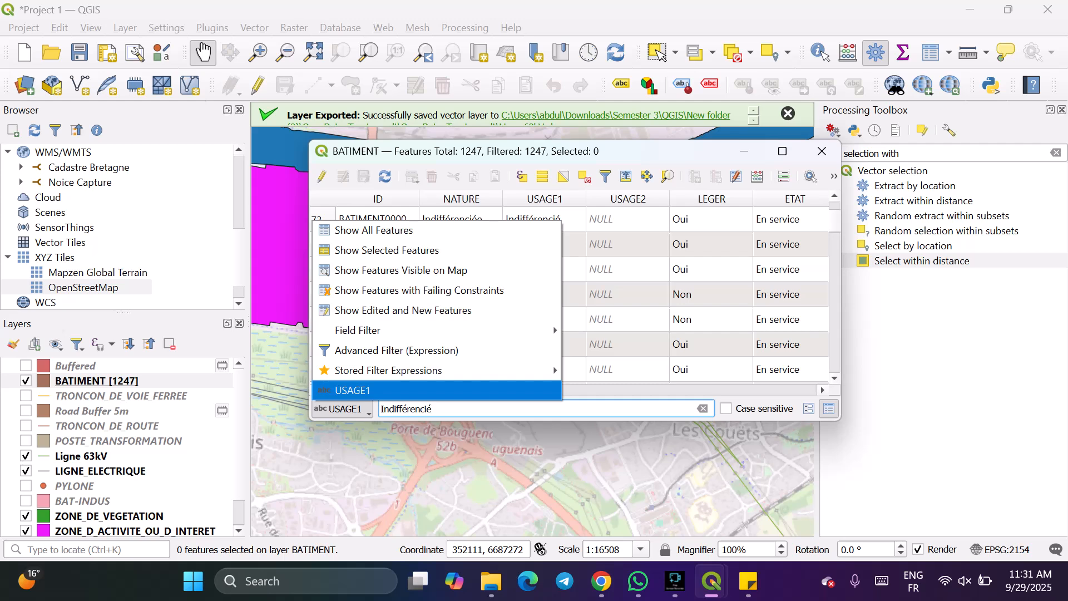
mouse_move(390, 330)
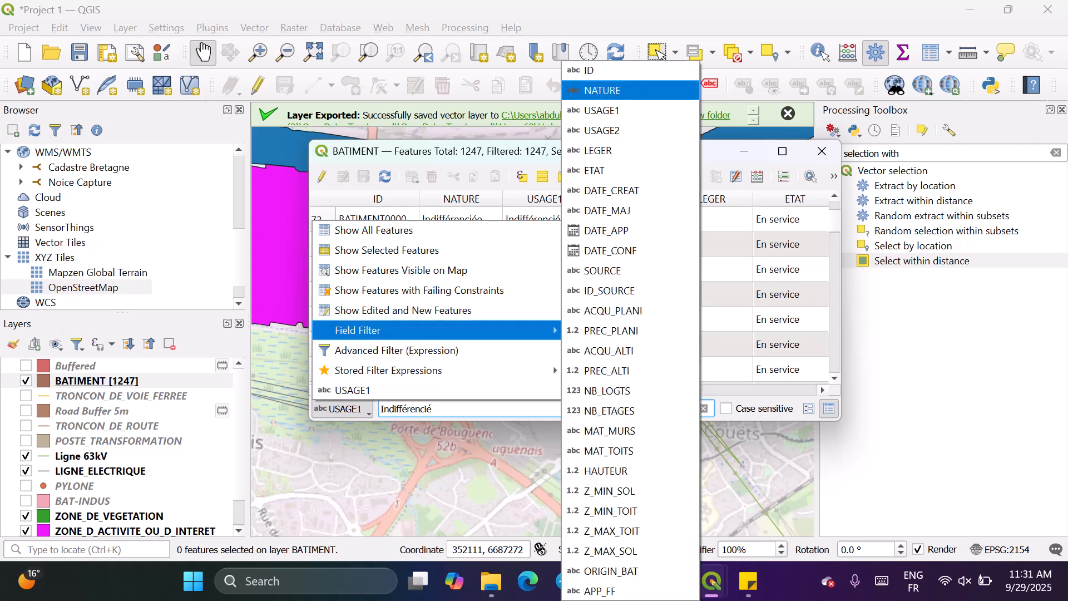
left_click(602, 91)
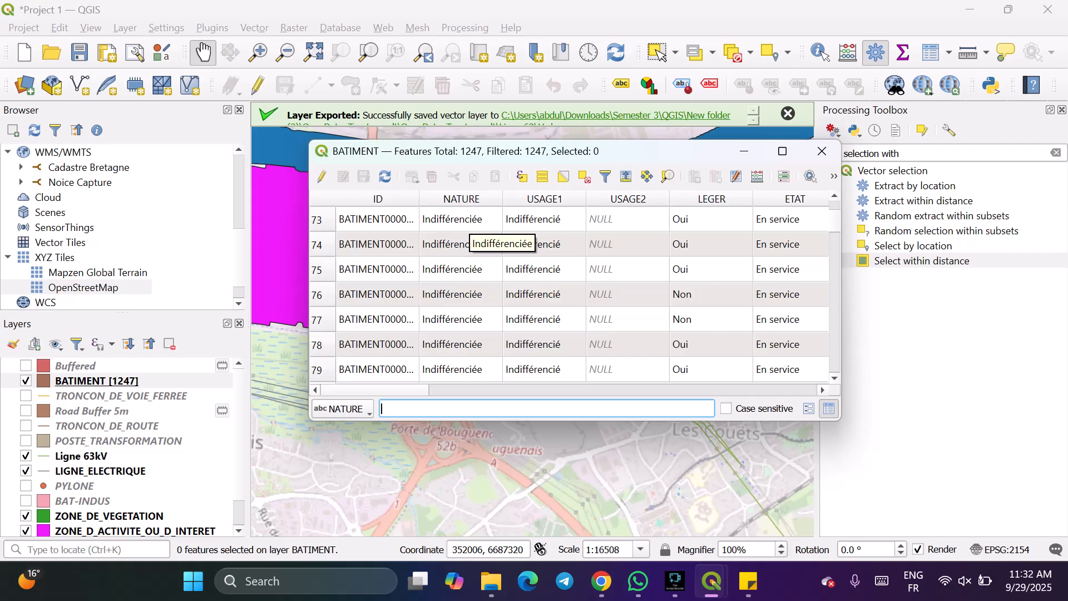
type("in")
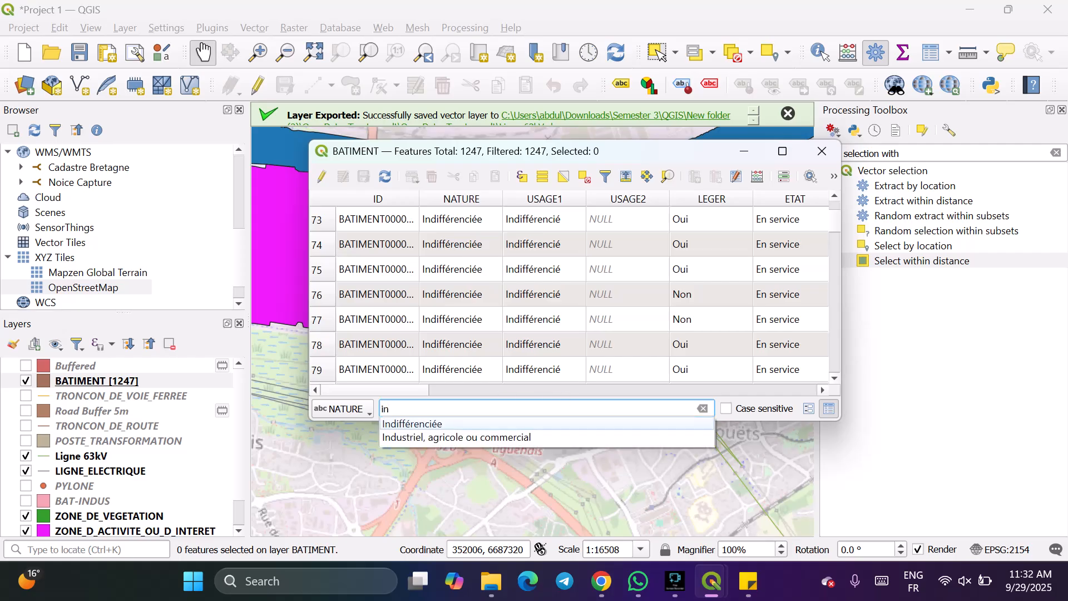
key("Return")
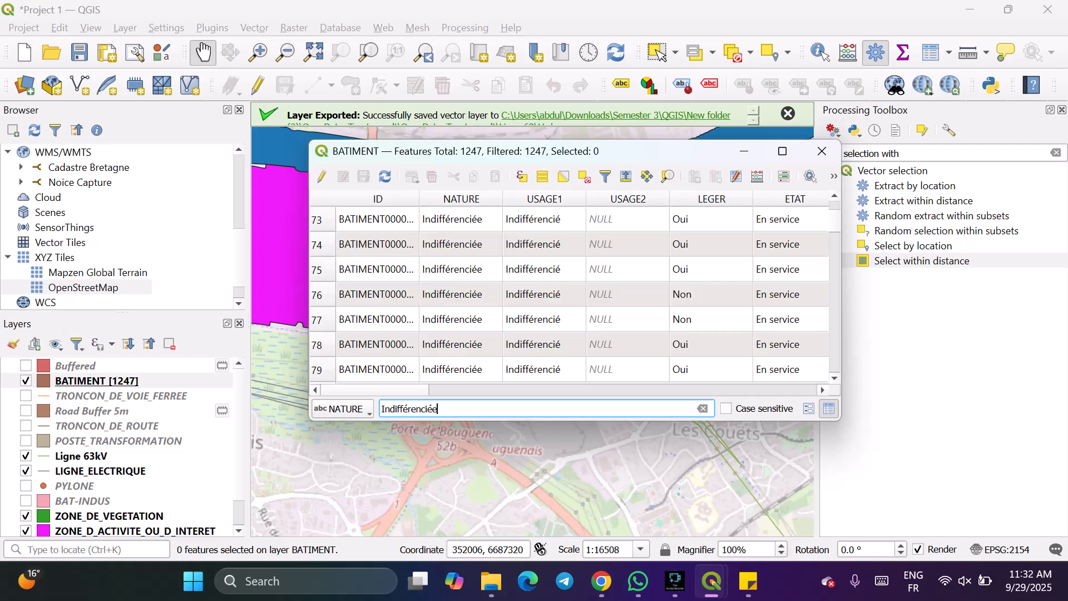
scroll(573, 295, "down", 16)
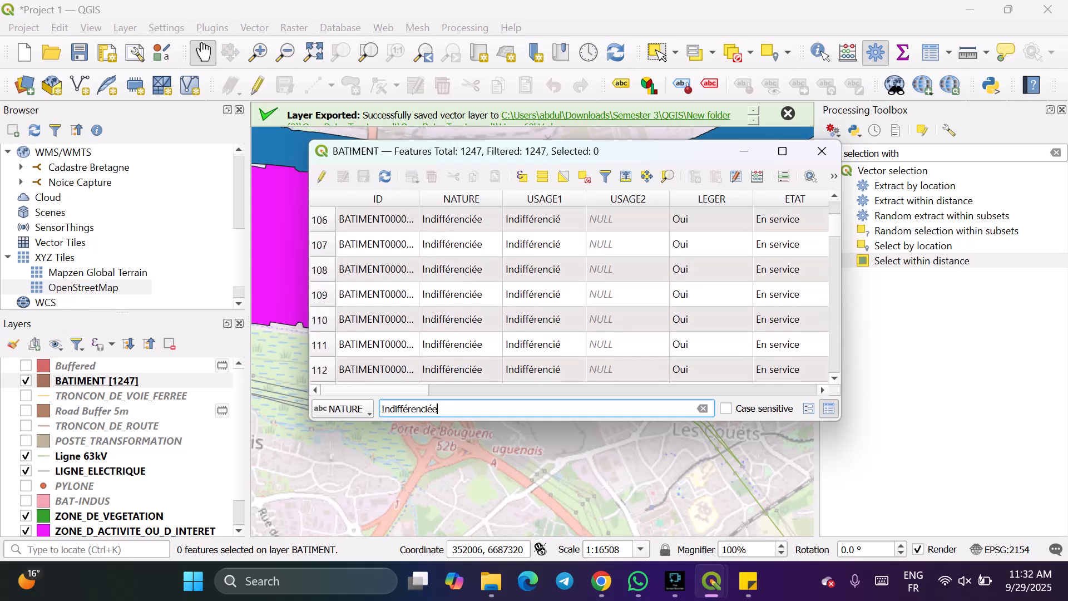
scroll(574, 295, "right", 3)
scroll(573, 295, "left", 2)
Try filtering the BATIMENT table on the USAGE1 value "Indifférencié" and select all of its records.
left_click(343, 409)
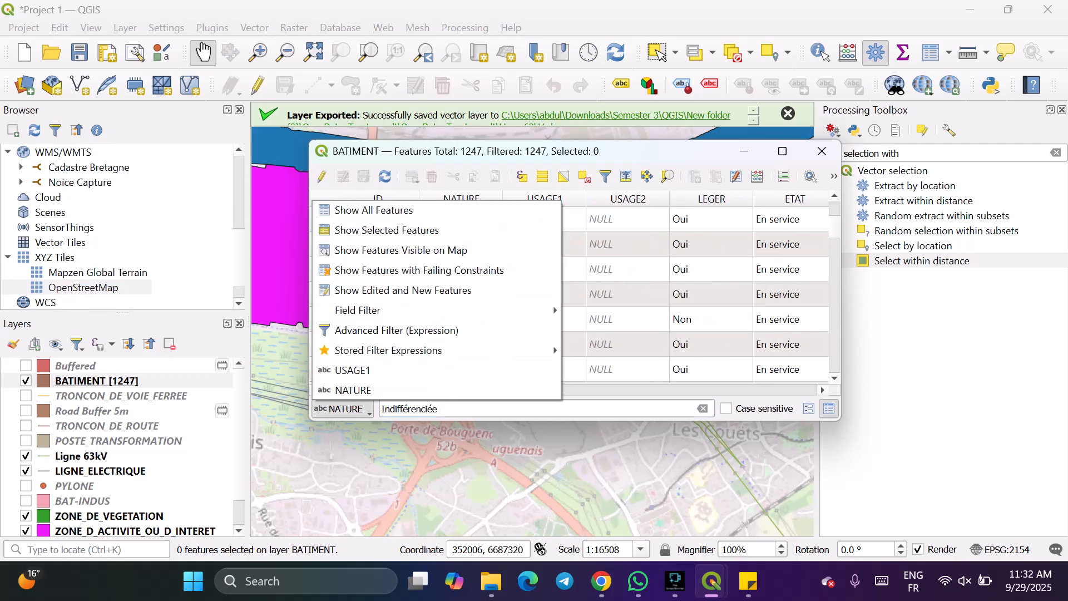
mouse_move(390, 310)
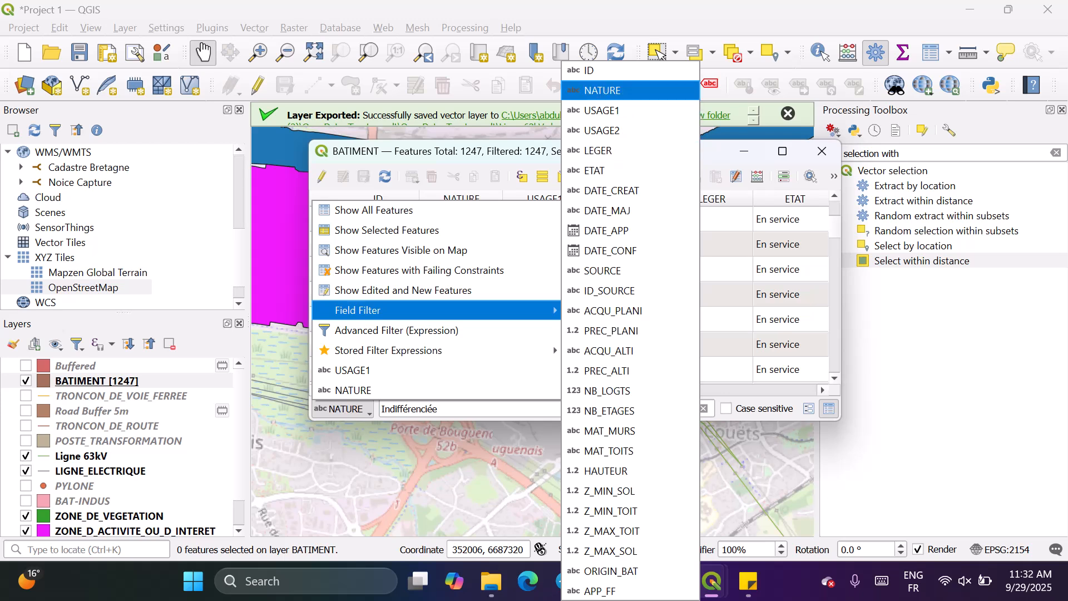
key("Down")
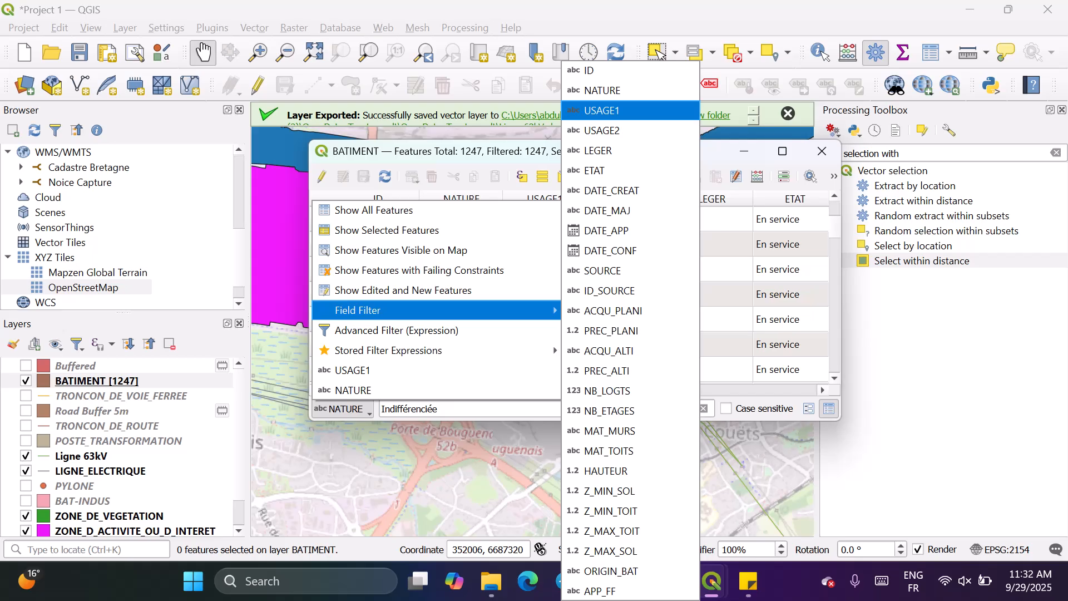
key("Return")
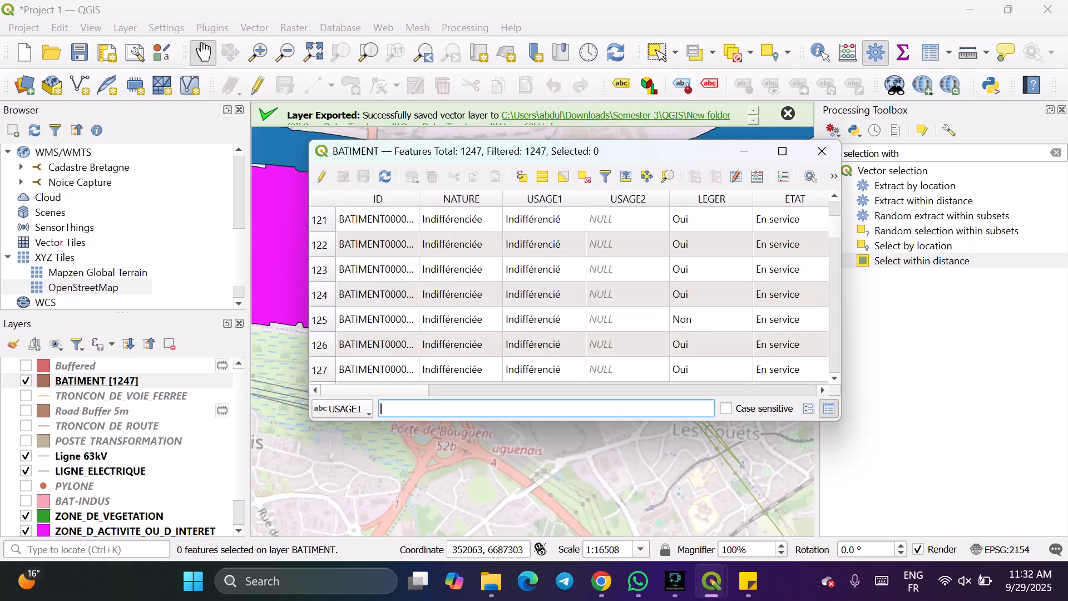
scroll(573, 295, "down", 10)
scroll(573, 295, "down", 20)
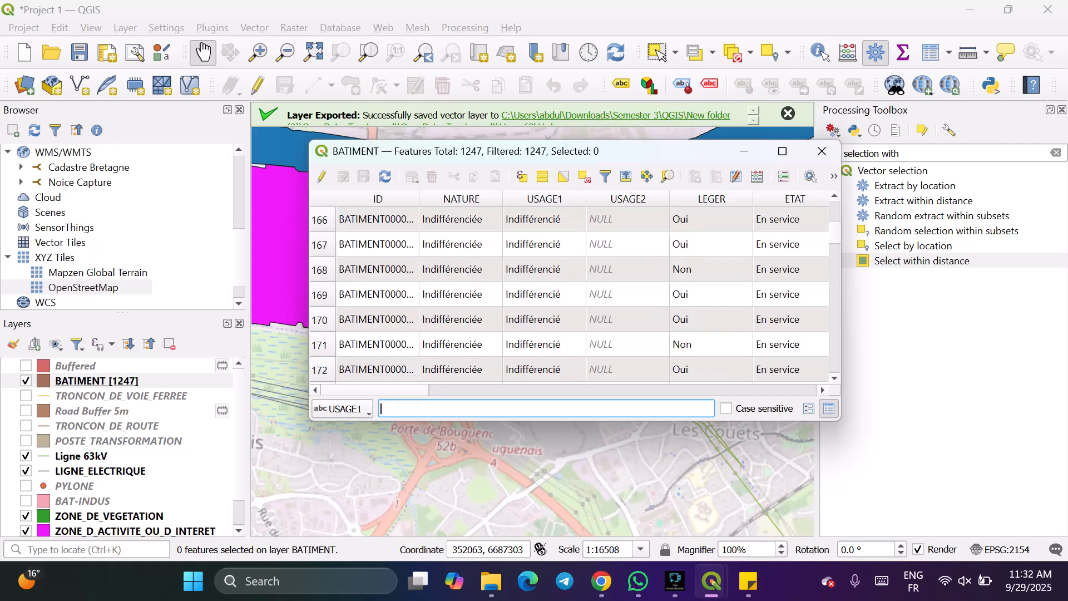
scroll(535, 293, "down", 17)
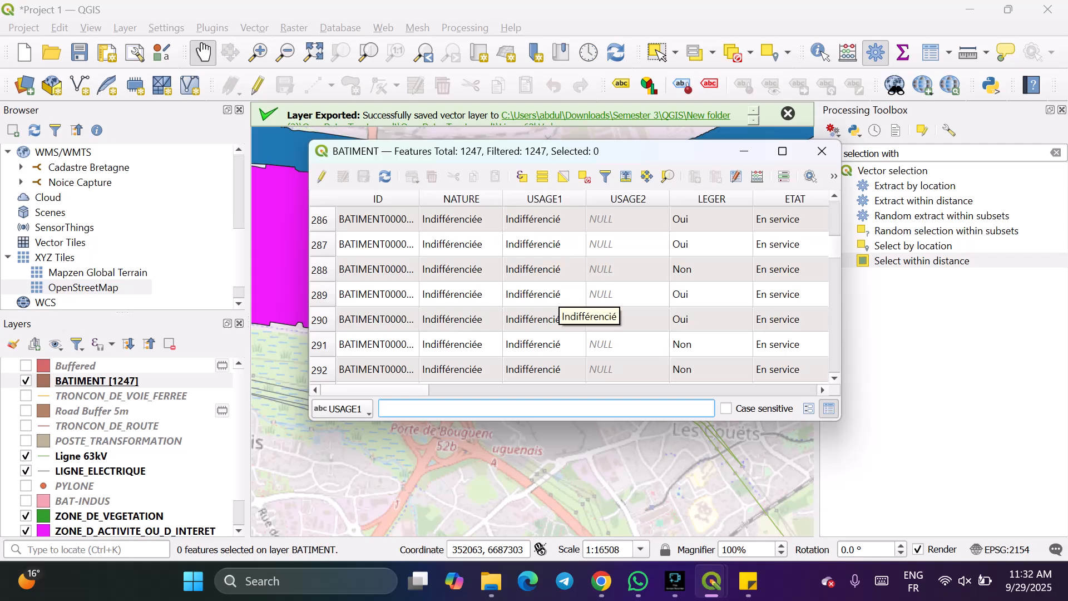
type("in")
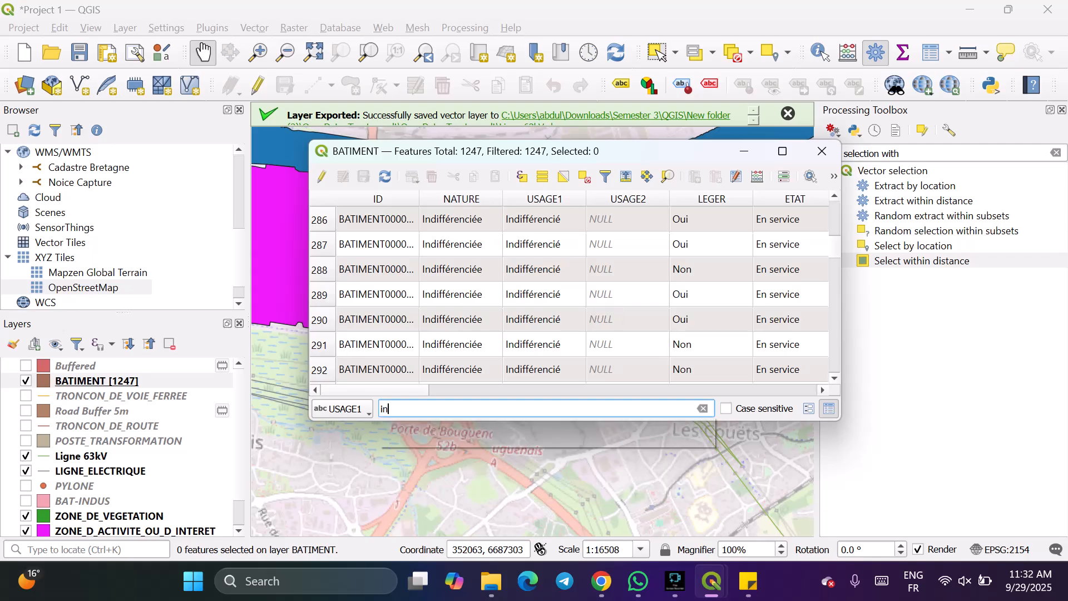
key("Down")
key("Return")
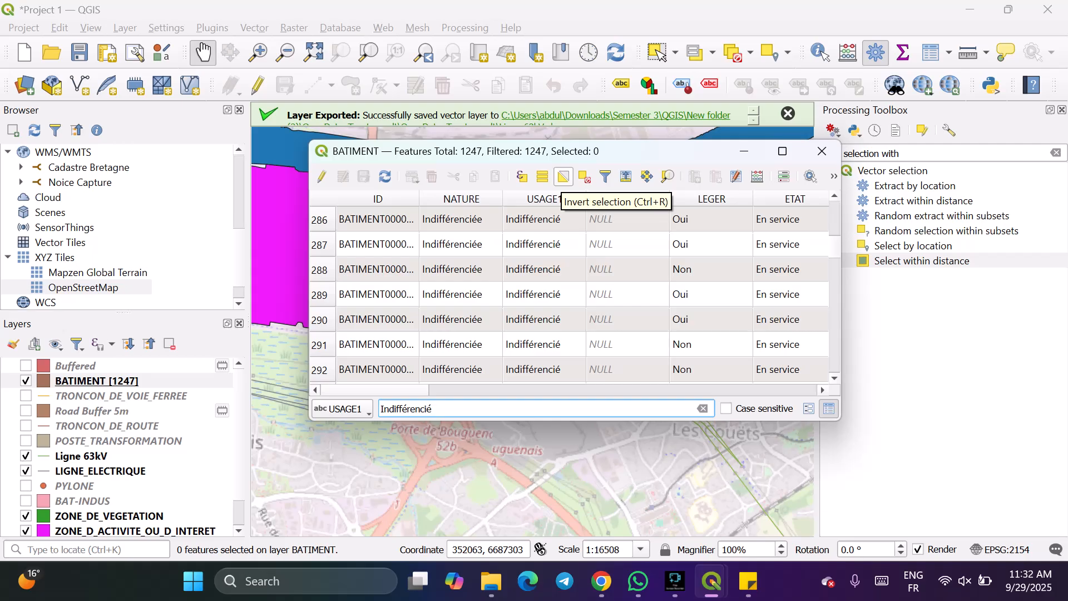
left_click(542, 177)
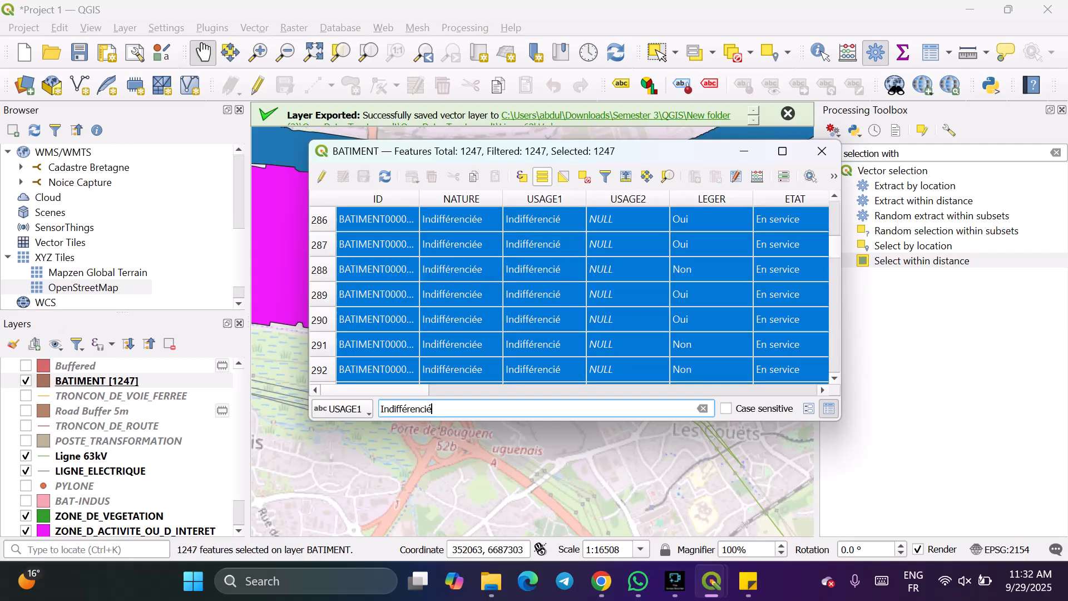
Clear the USAGE1 filter text and invert the BATIMENT selection.
left_click_drag(432, 409, 383, 409)
left_click(383, 409)
key("ctrl+a")
key("BackSpace")
left_click(343, 409)
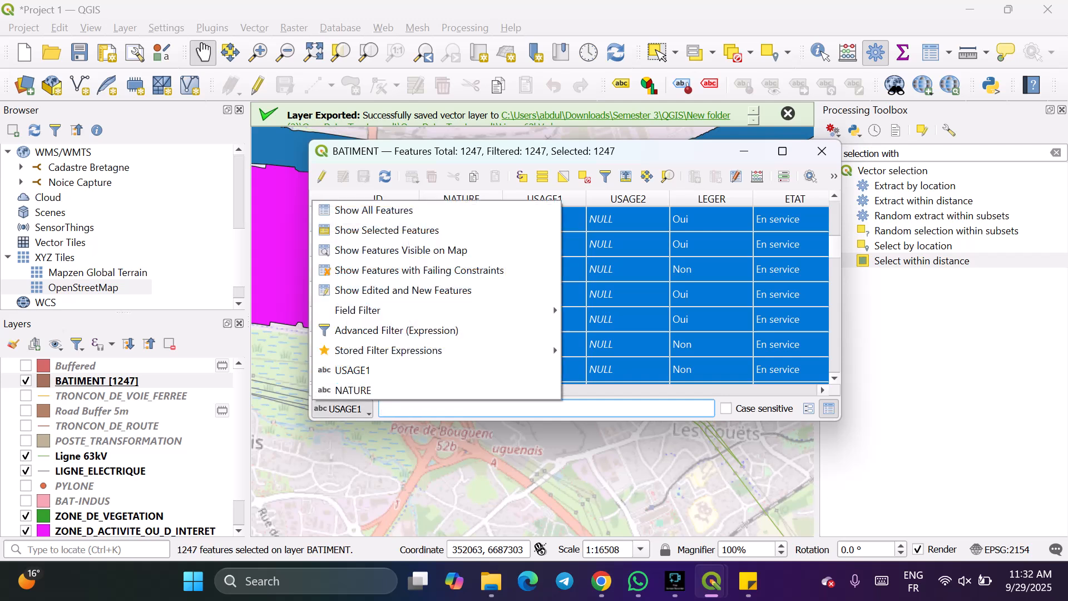
left_click(564, 176)
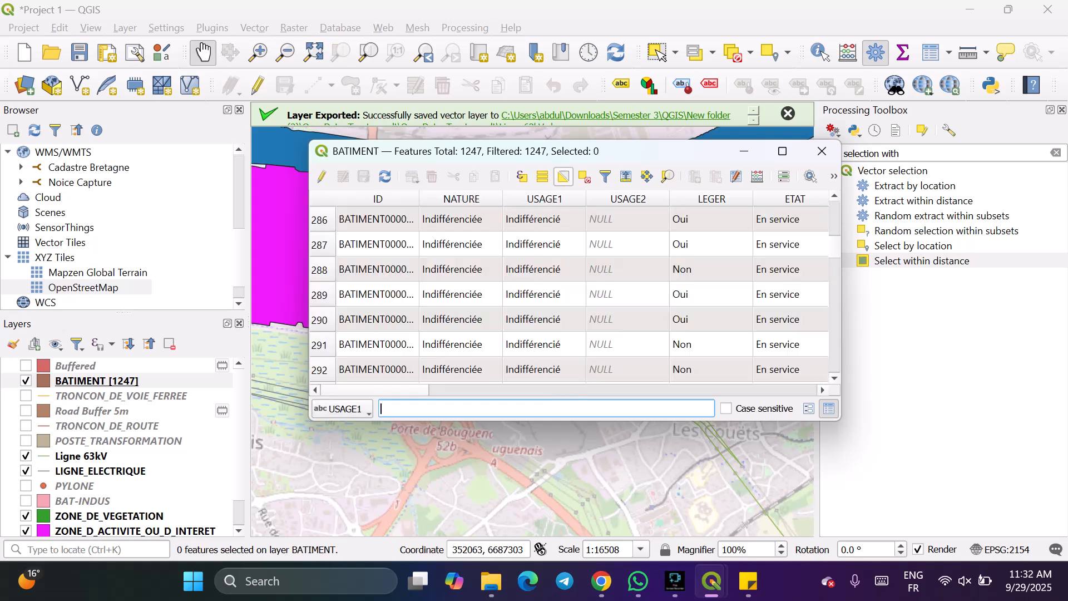
Set the NATURE field filter to "Indifférenciée", select all BATIMENT records and close the attribute table.
left_click(342, 409)
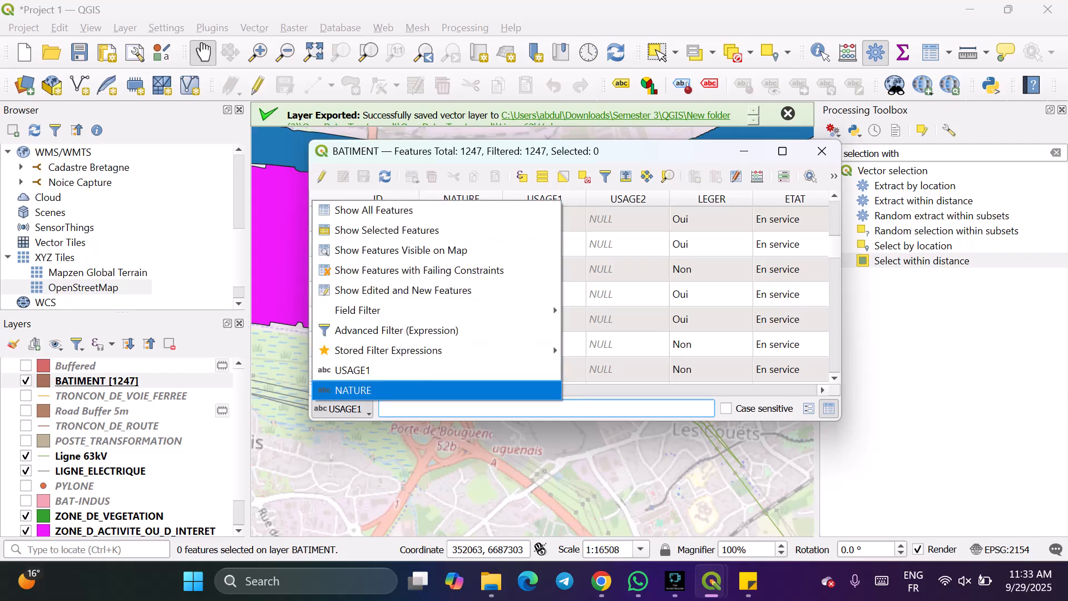
left_click(354, 390)
type("Ind")
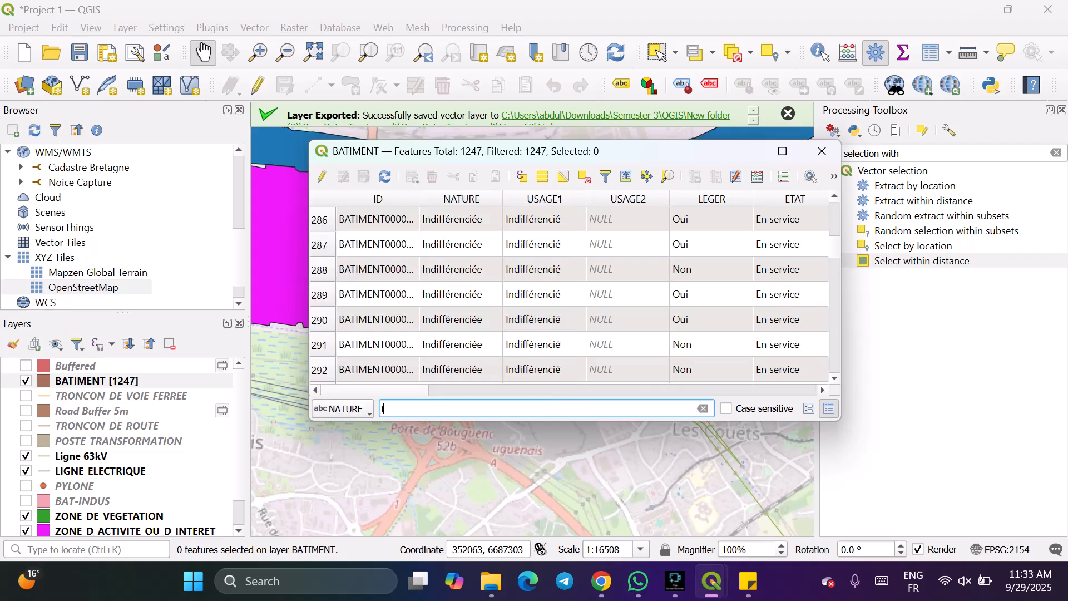
key("Down")
key("Return")
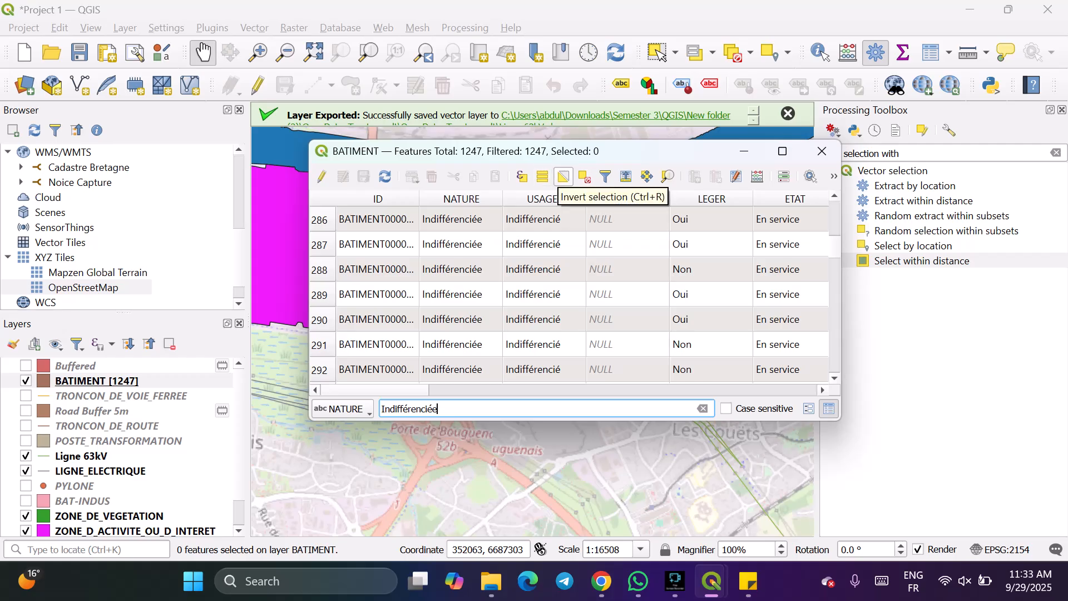
left_click(542, 176)
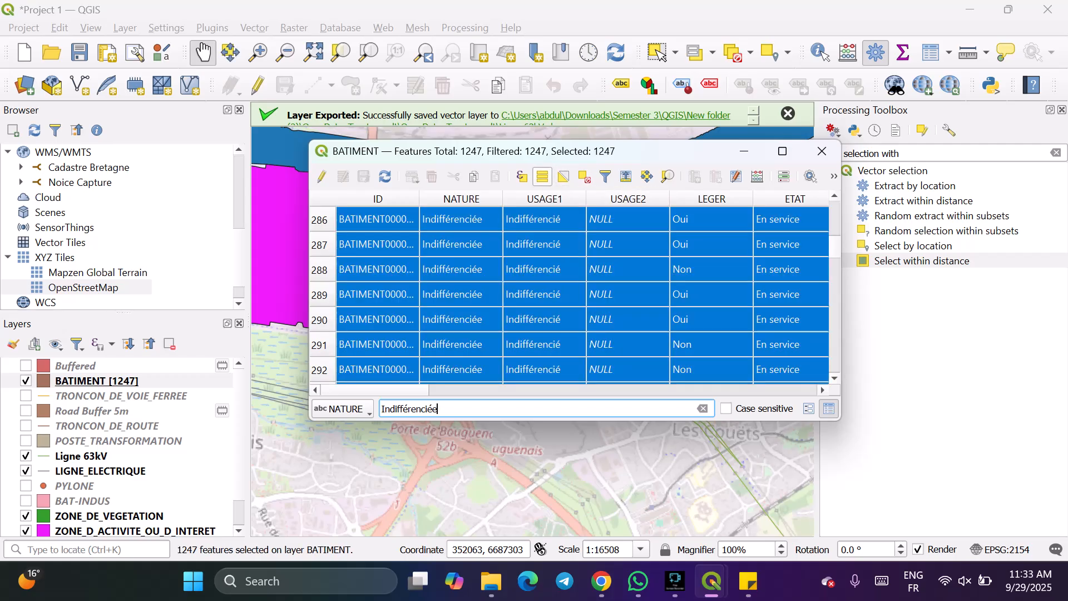
left_click(564, 177)
left_click(543, 177)
left_click(822, 150)
right_click(105, 381)
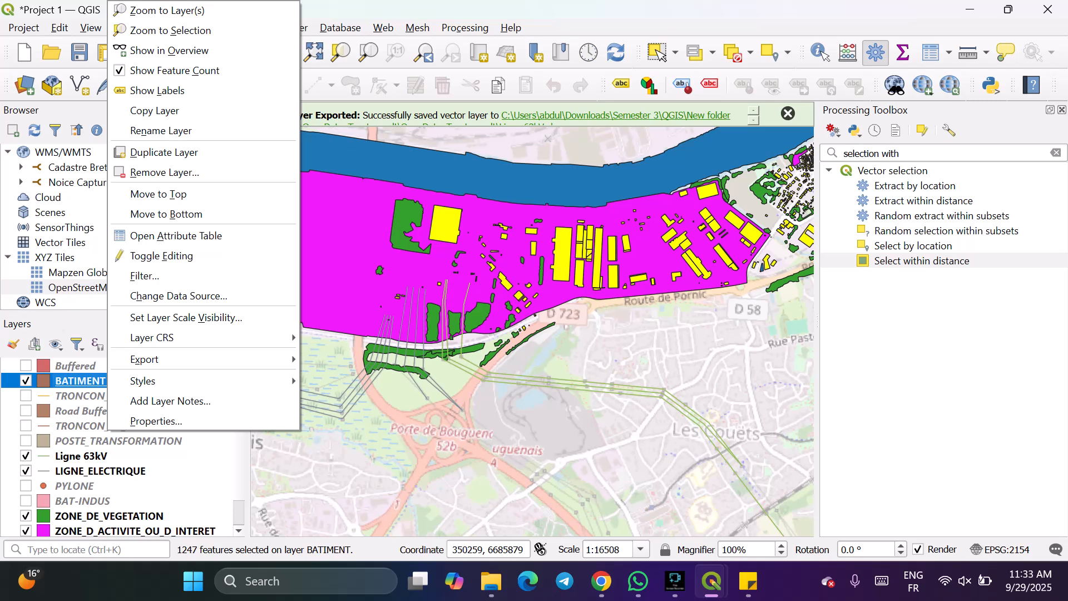
left_click(566, 325)
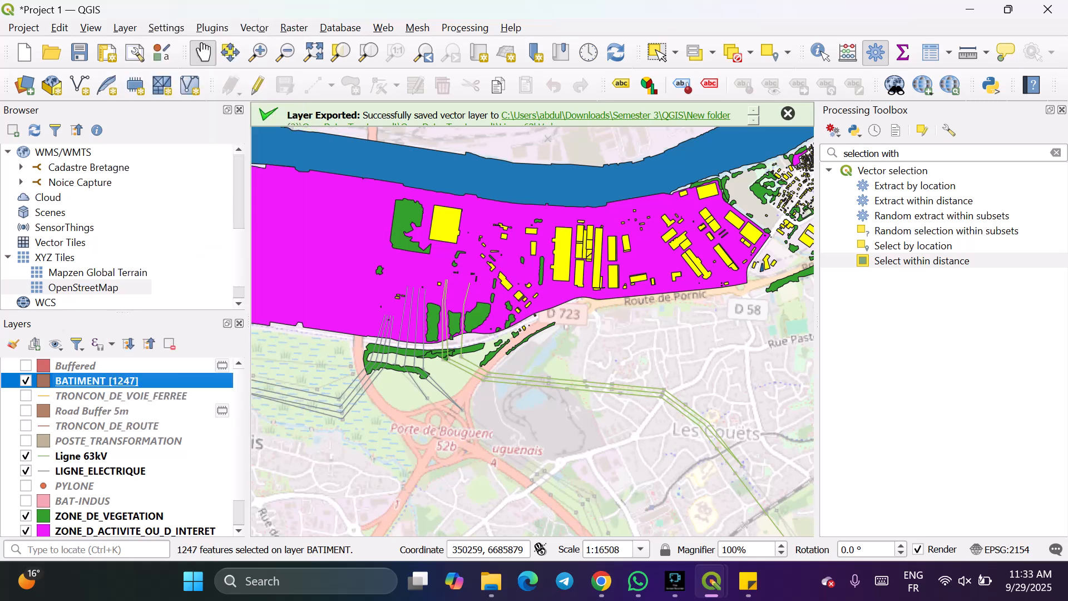
left_click(254, 28)
mouse_move(290, 47)
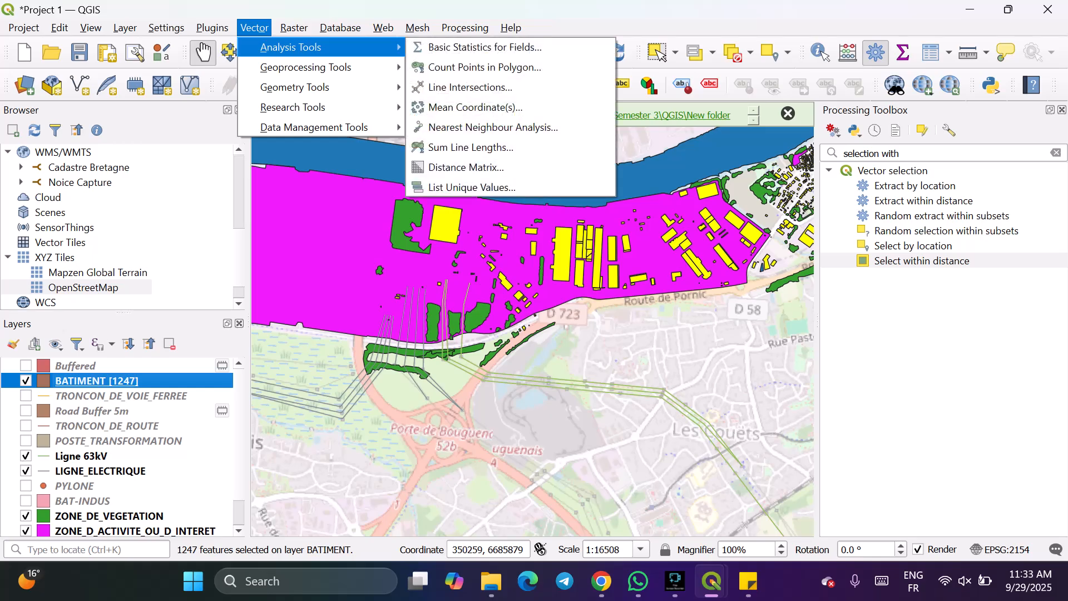
mouse_move(306, 68)
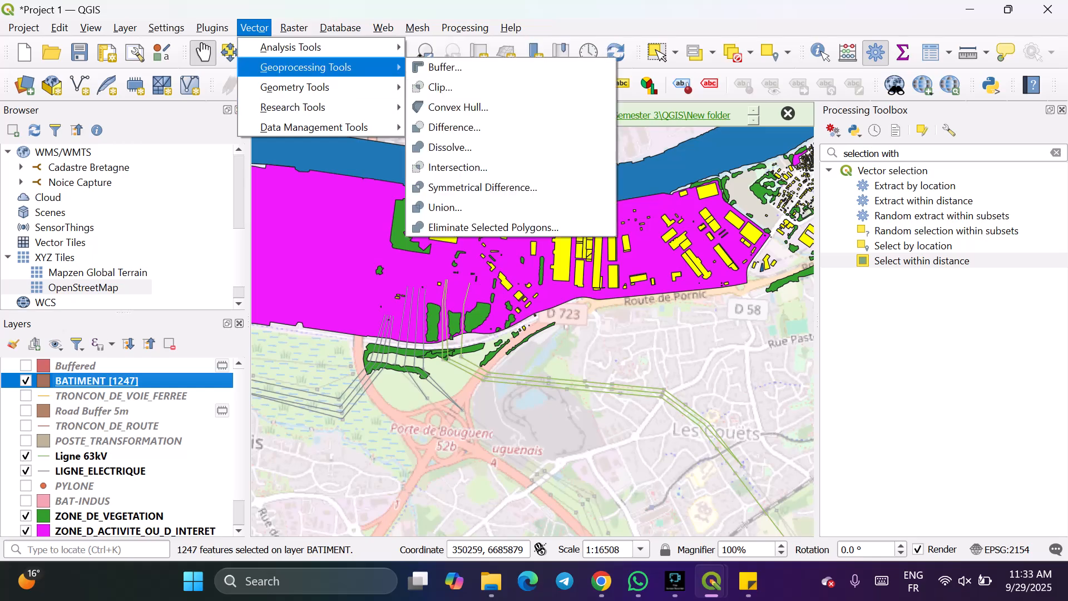
mouse_move(306, 87)
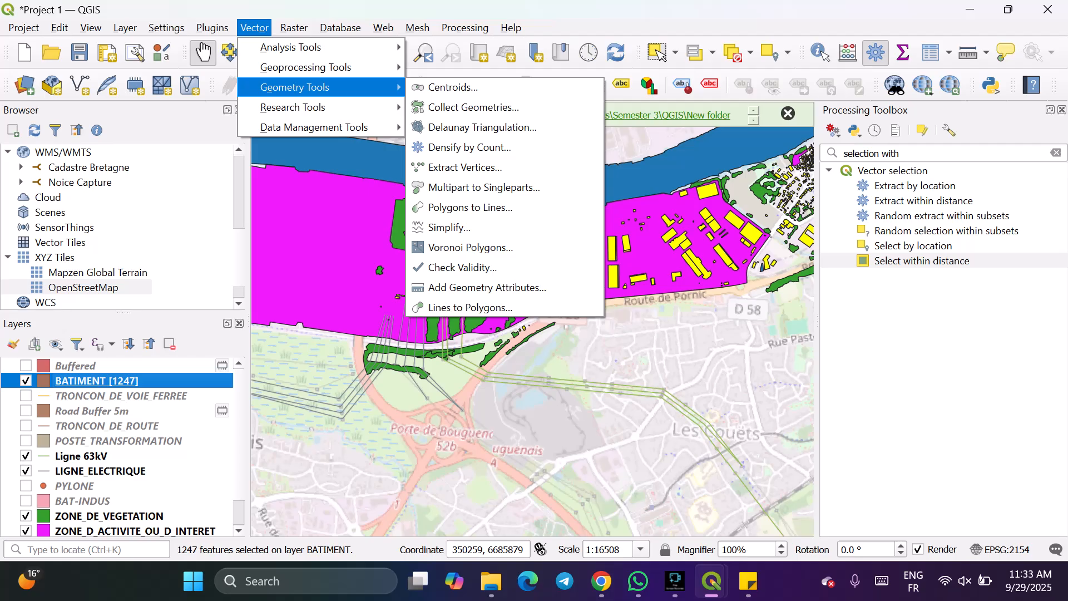
mouse_move(314, 127)
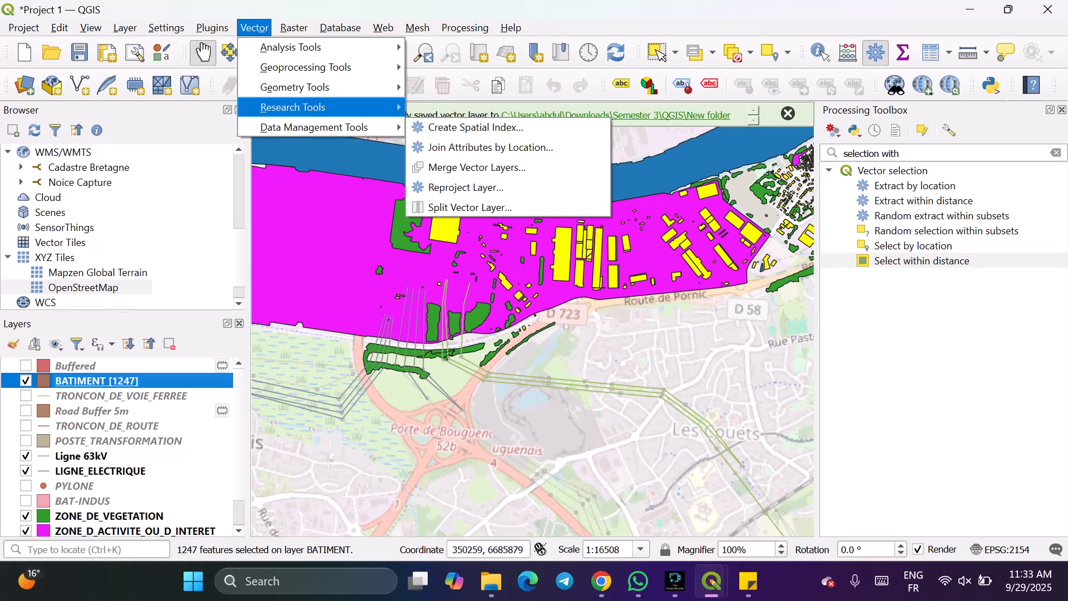
mouse_move(312, 107)
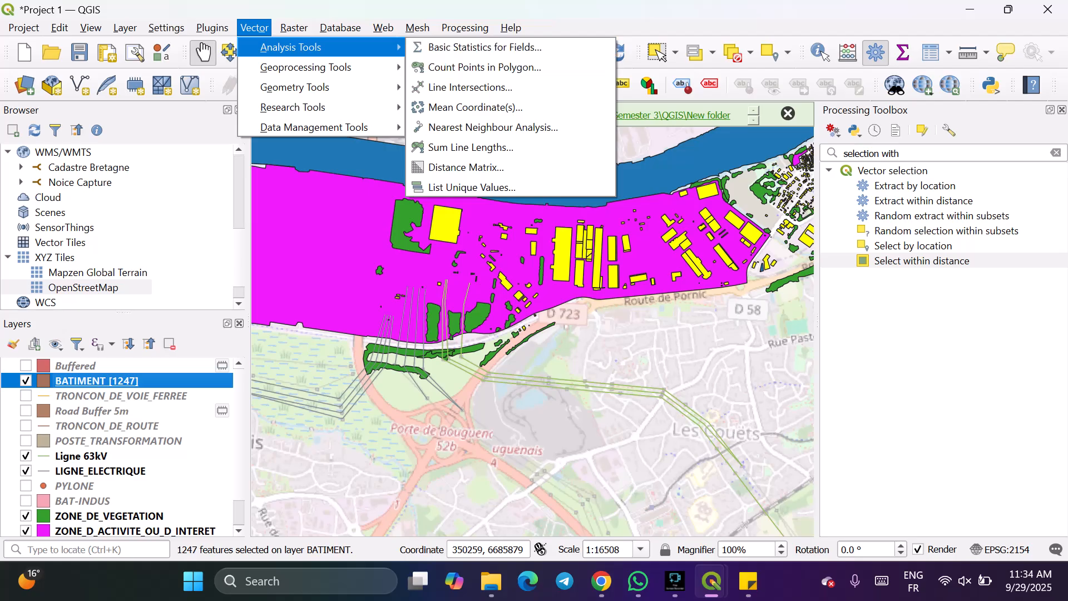
left_click(675, 581)
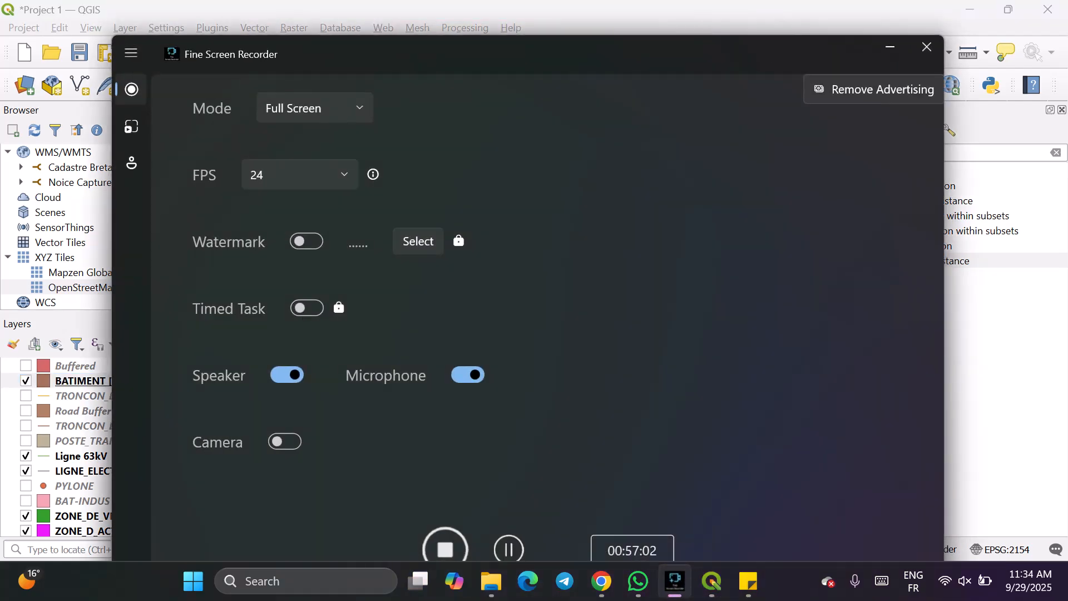
left_click(890, 47)
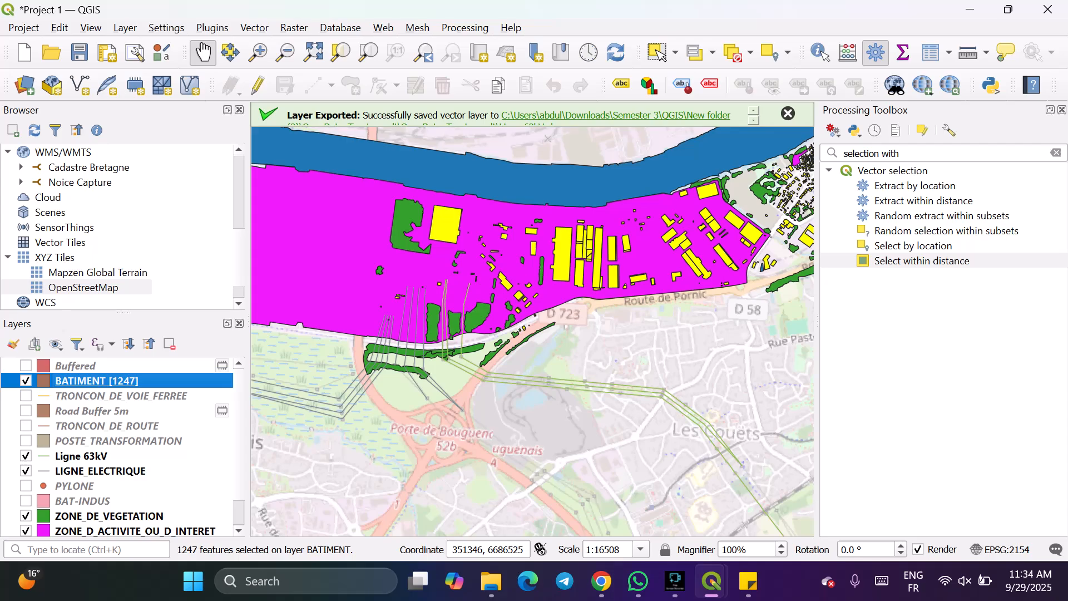
double_click(913, 246)
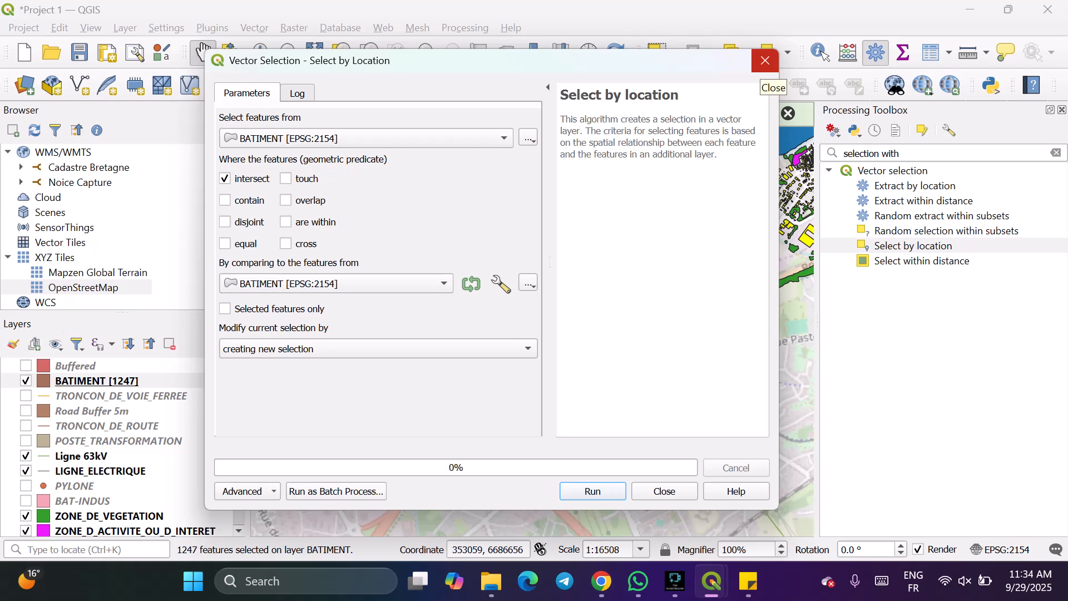
left_click(765, 61)
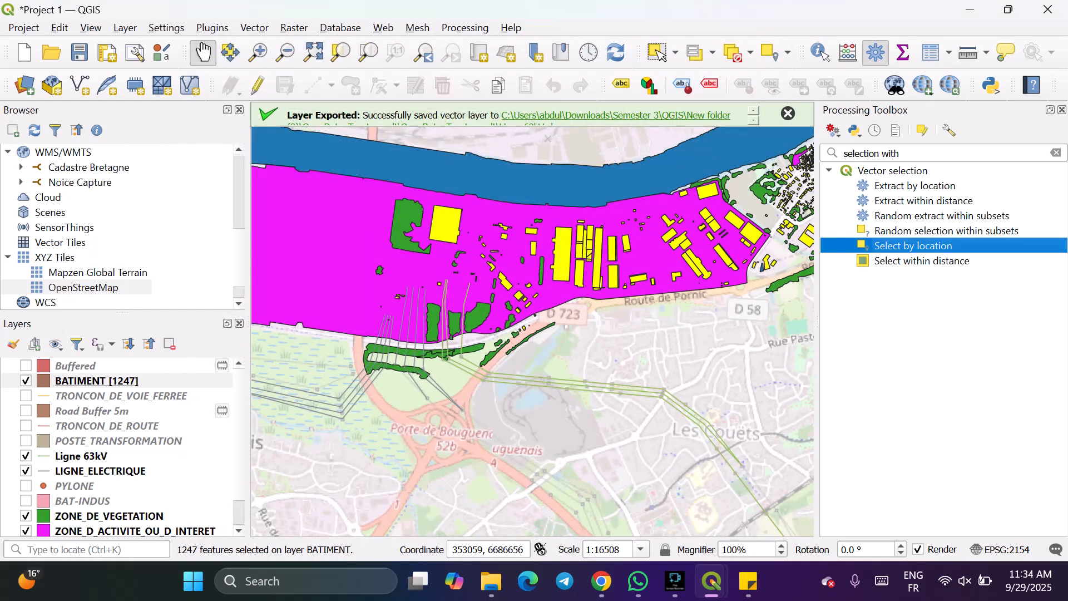
left_click(254, 27)
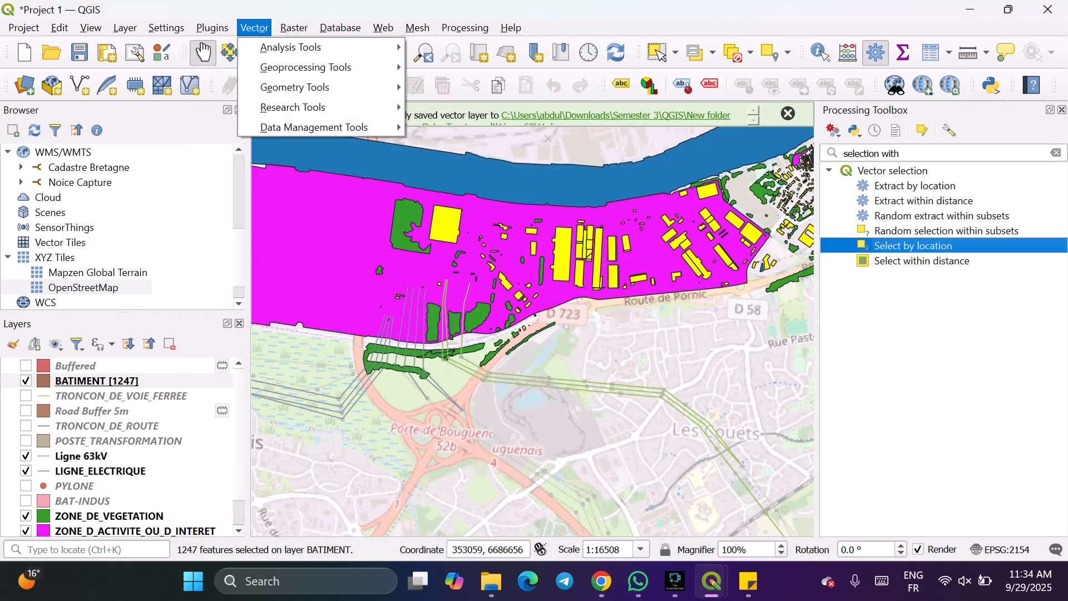
mouse_move(312, 87)
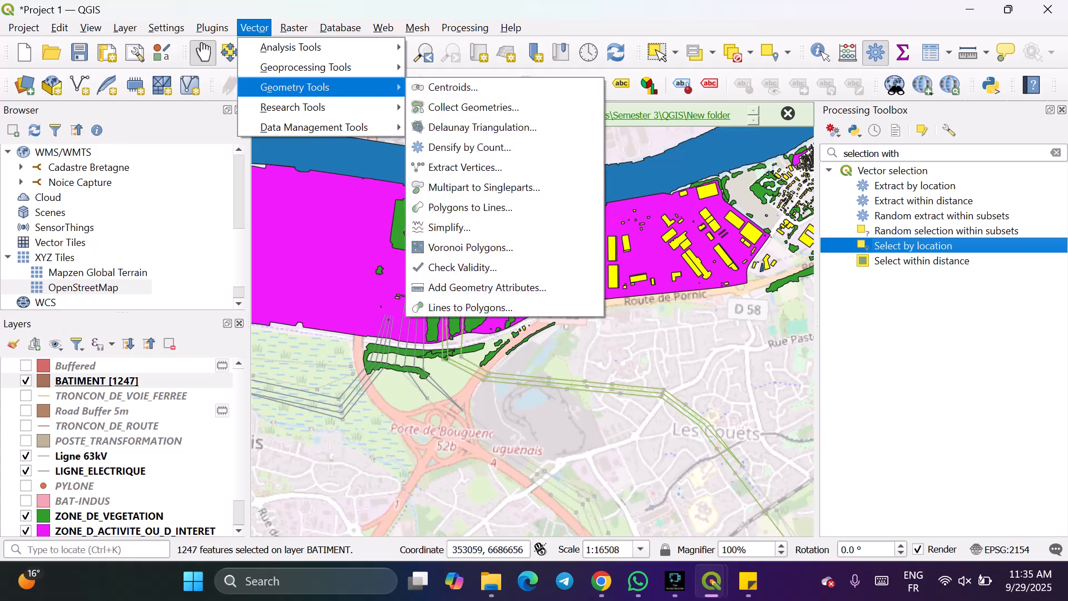
mouse_move(306, 68)
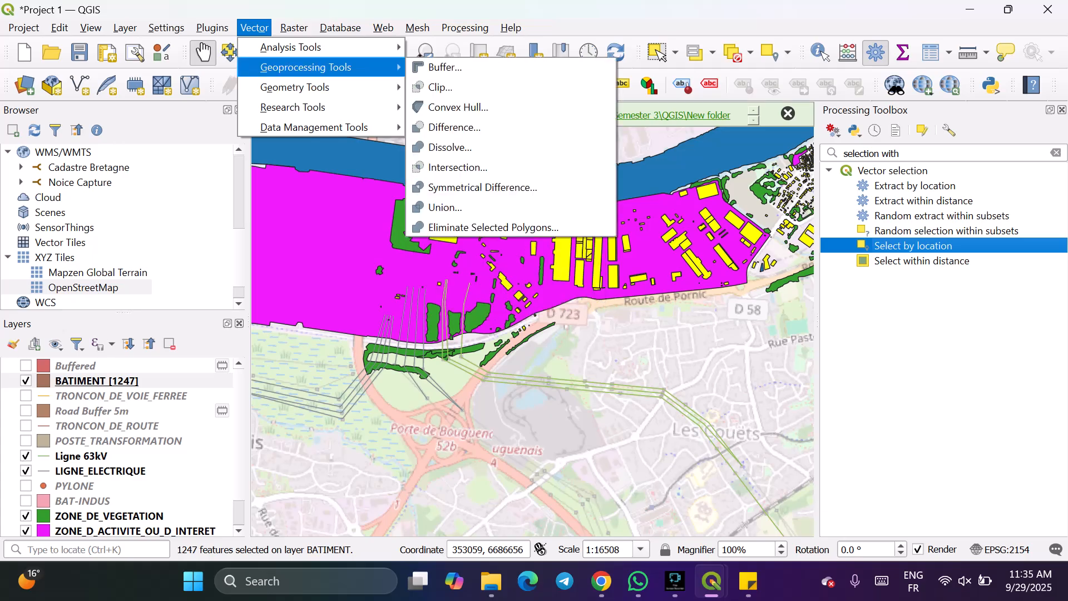
mouse_move(341, 28)
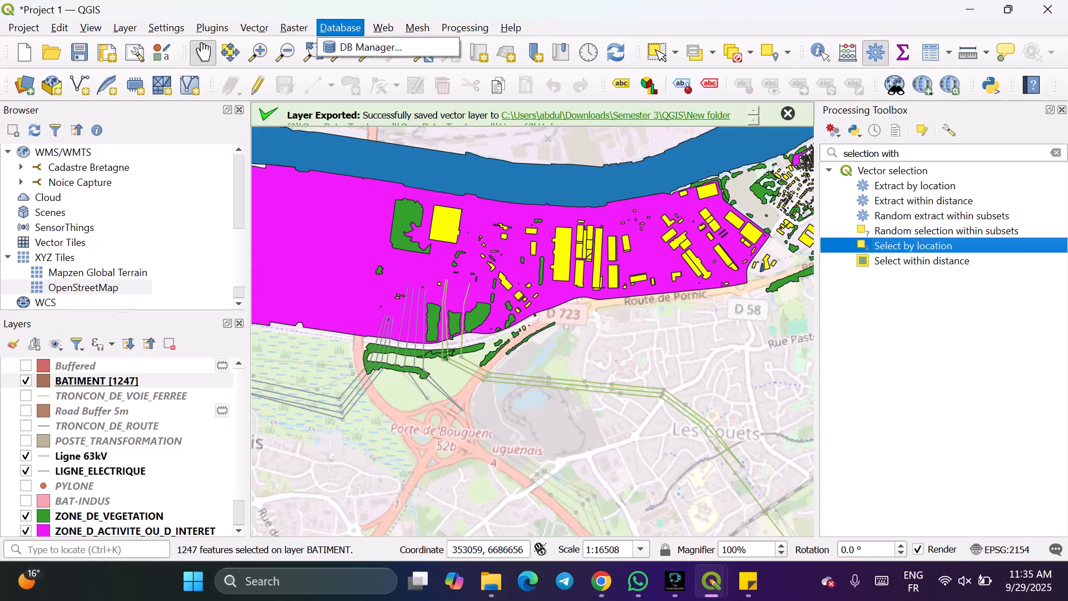
mouse_move(294, 28)
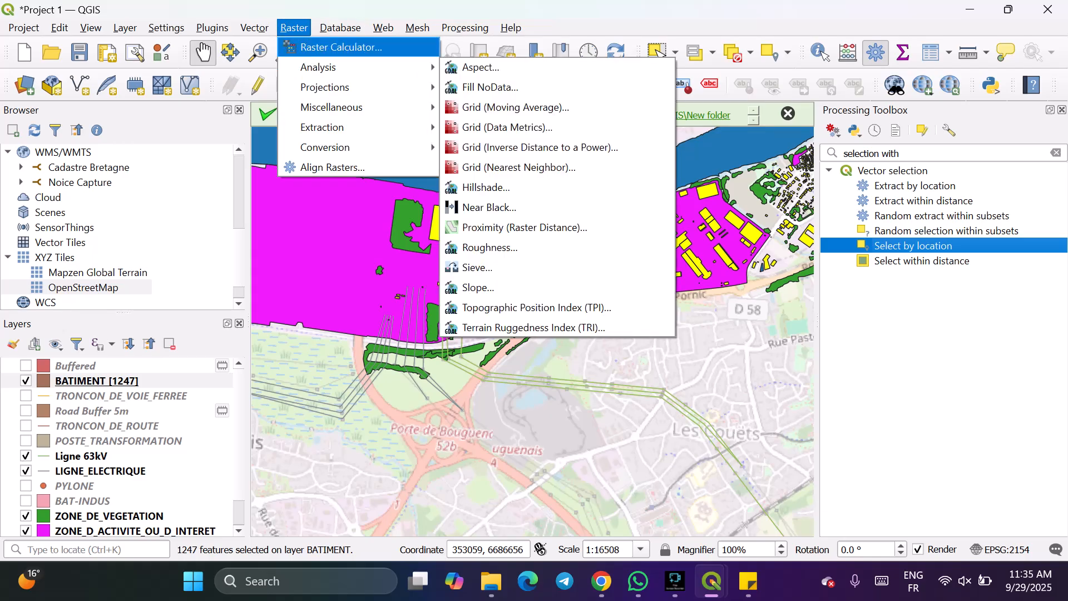
mouse_move(254, 28)
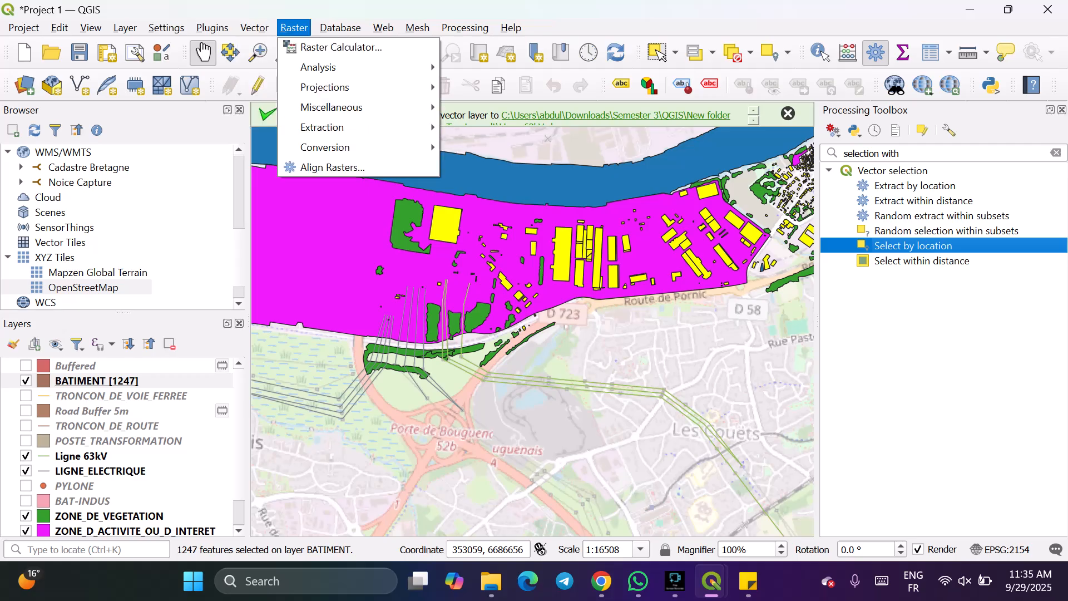
left_click(340, 28)
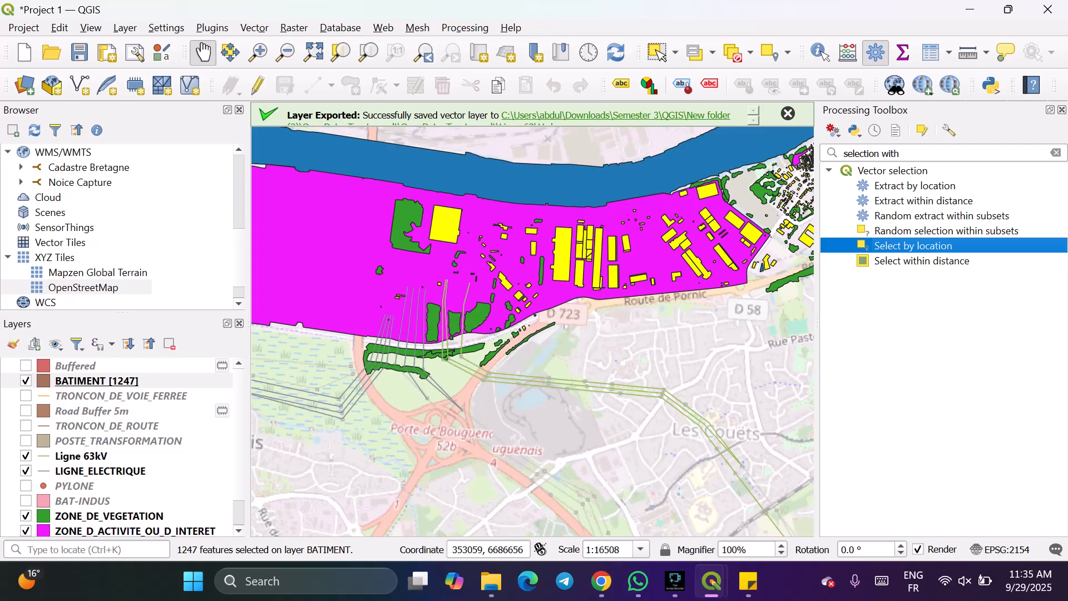
left_click_drag(911, 154, 840, 154)
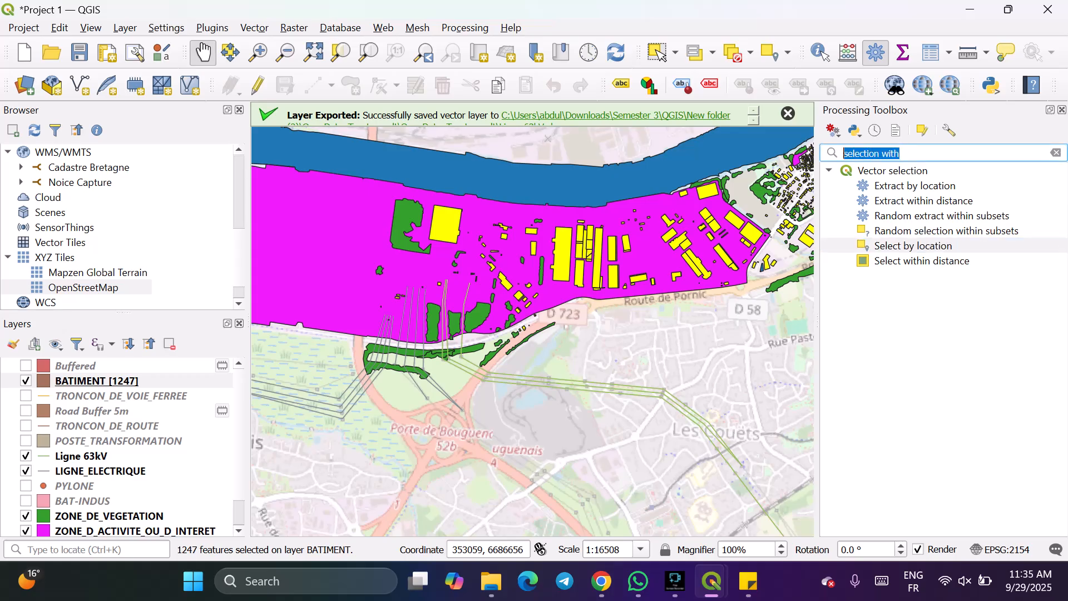
key("BackSpace")
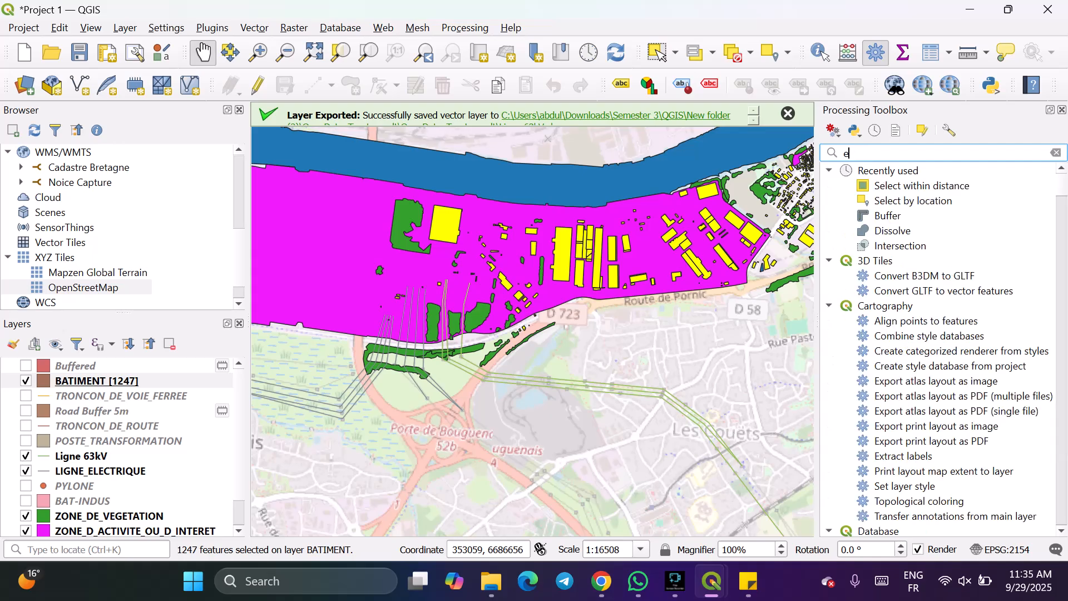
type("extract")
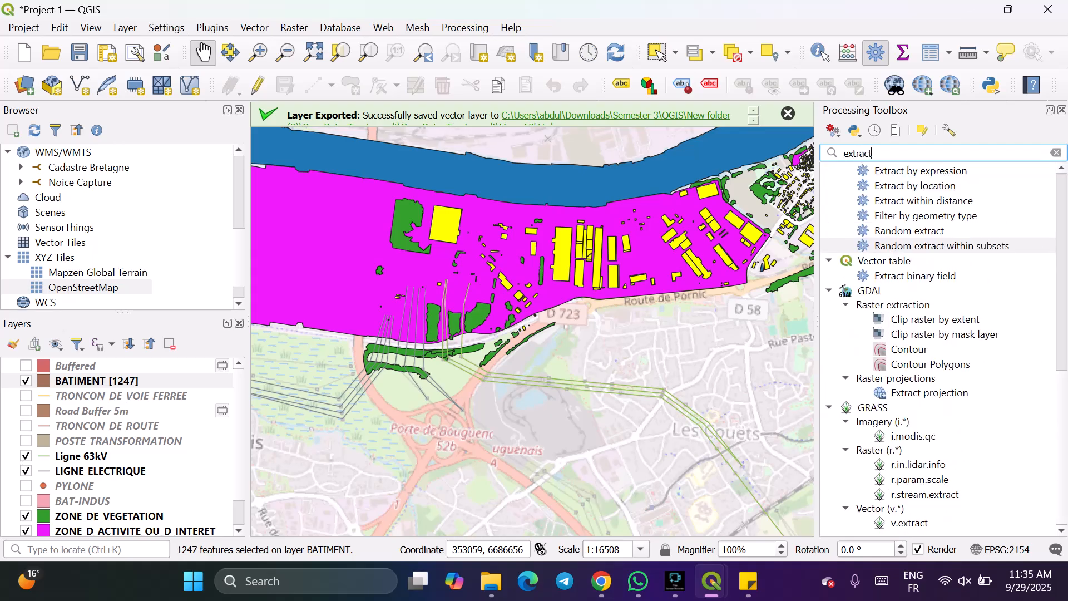
double_click(915, 186)
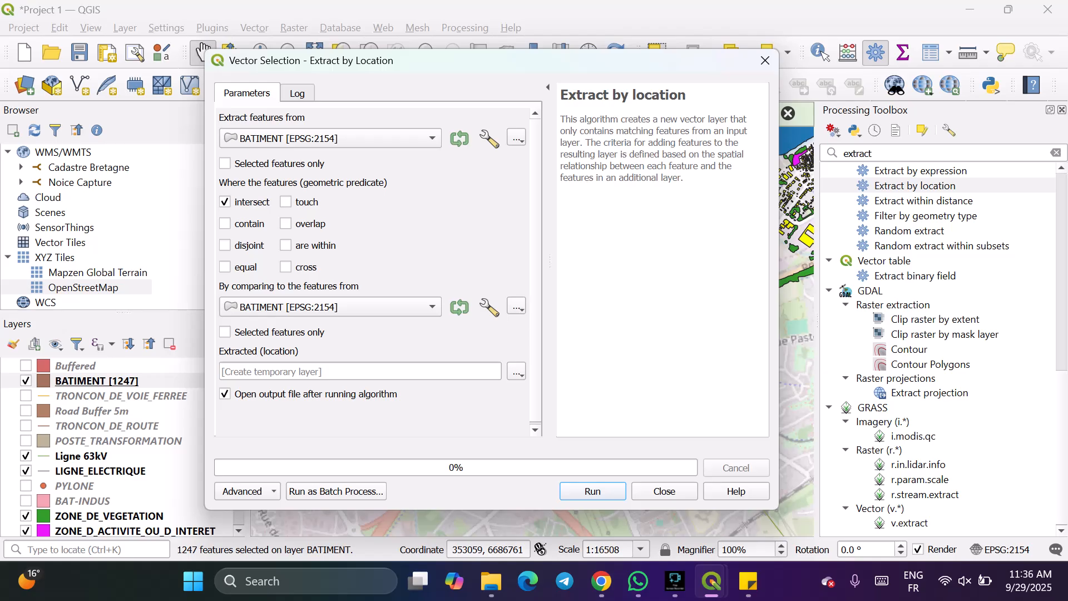
left_click(664, 491)
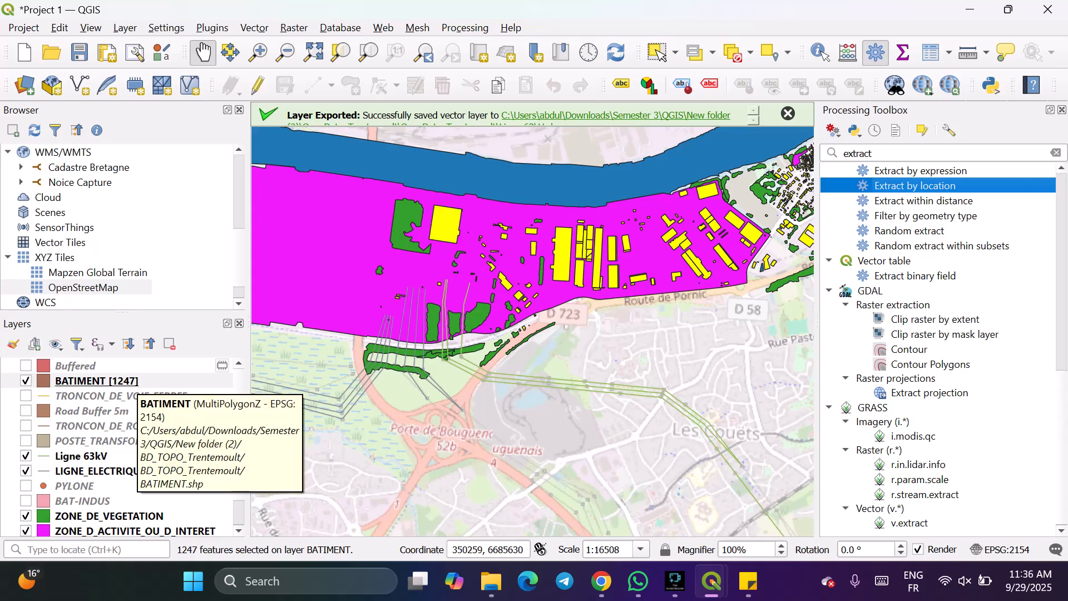
Open the BATIMENT attribute table and filter its records on the NATURE value "Indifférenciée".
right_click(128, 383)
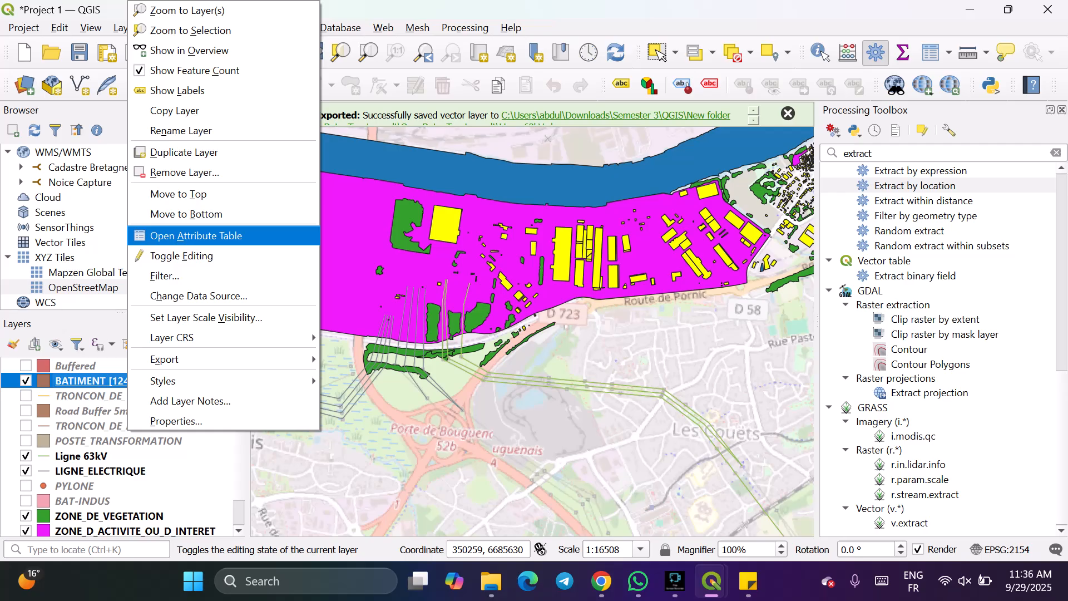
key("Return")
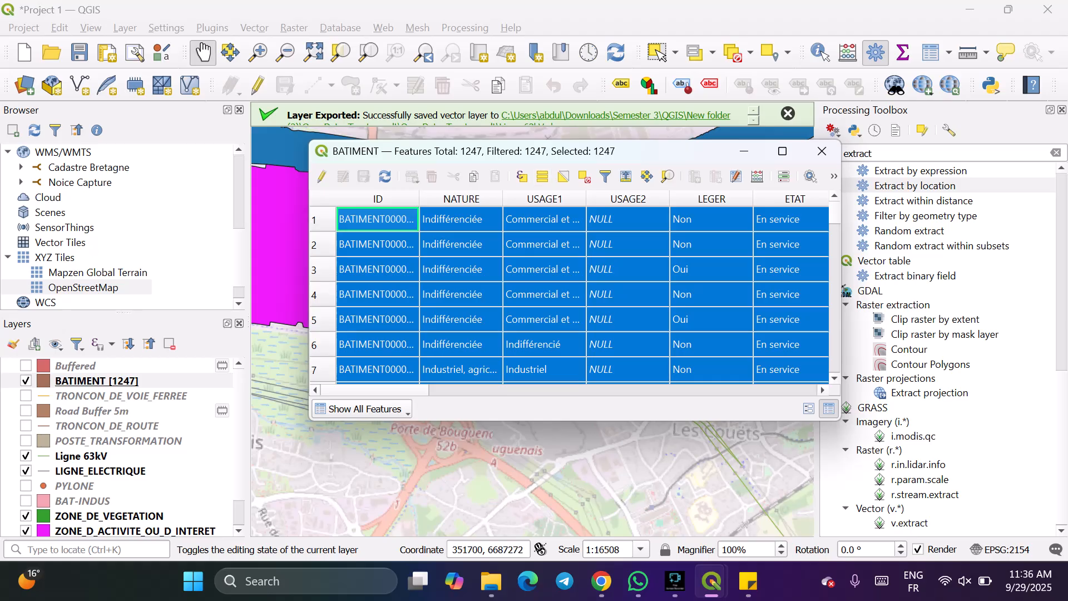
left_click(361, 409)
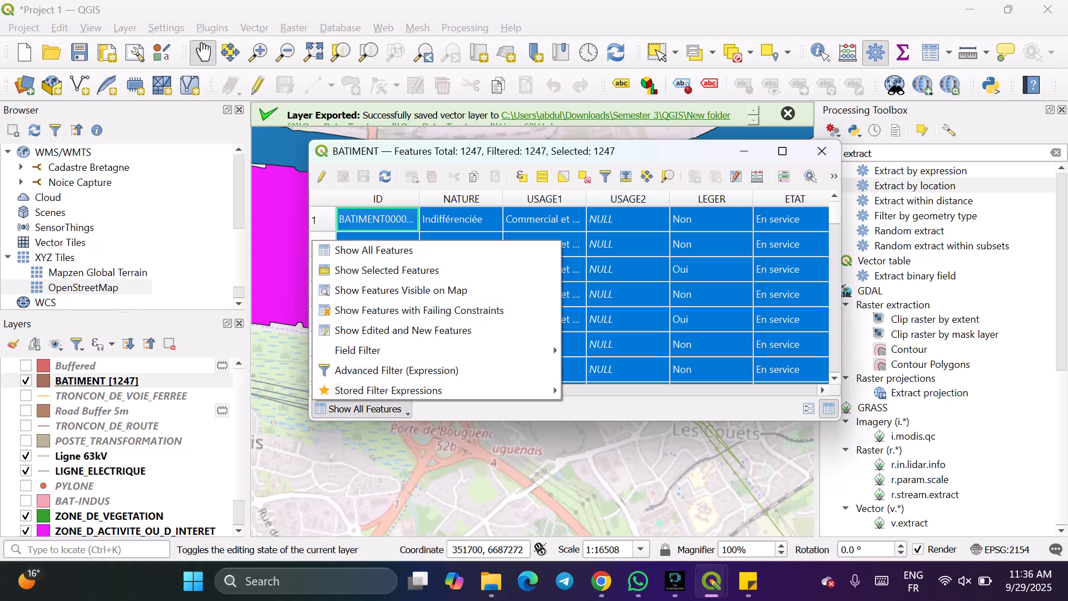
mouse_move(379, 350)
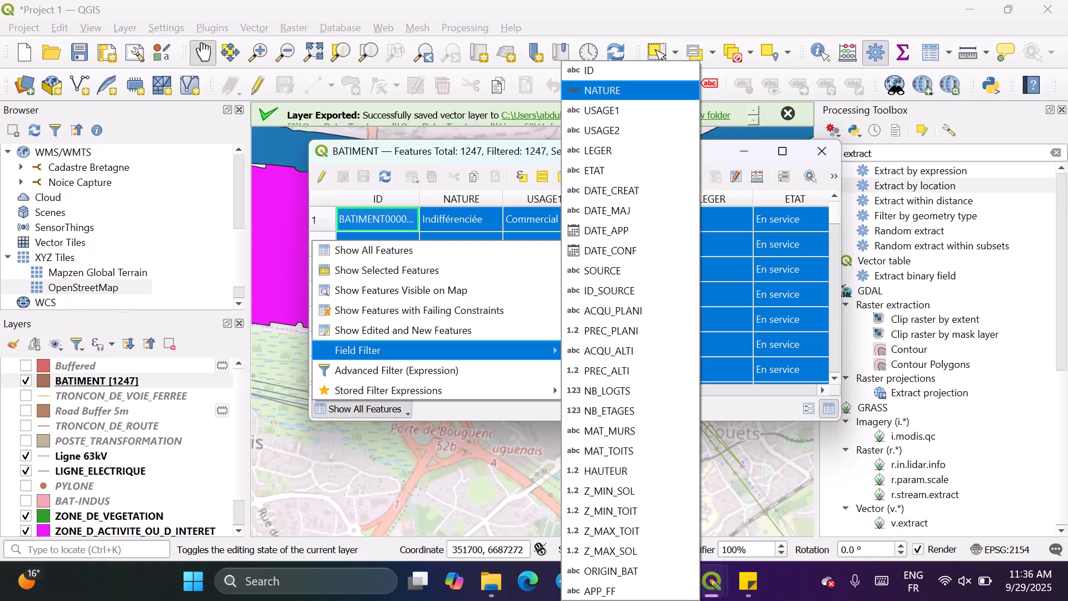
key("Down")
key("Down")
key("Up")
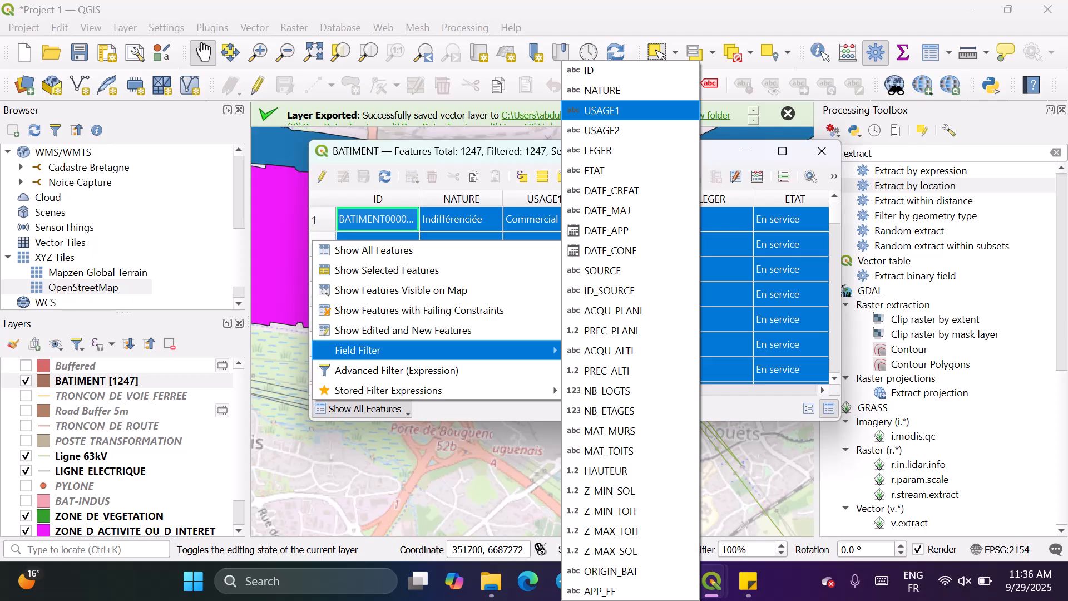
key("Up")
key("Return")
type("in")
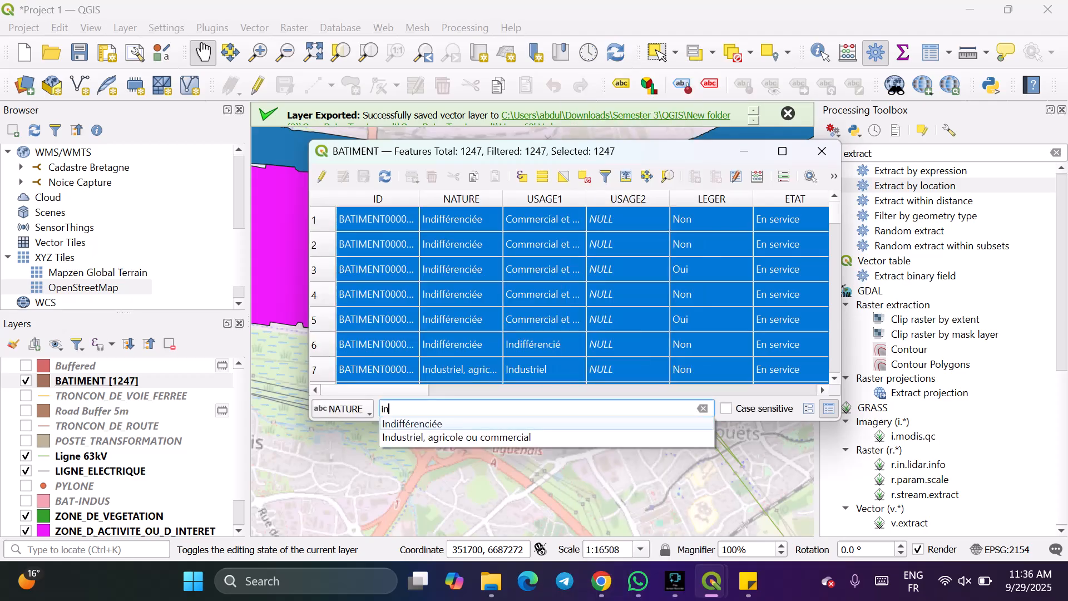
key("Down")
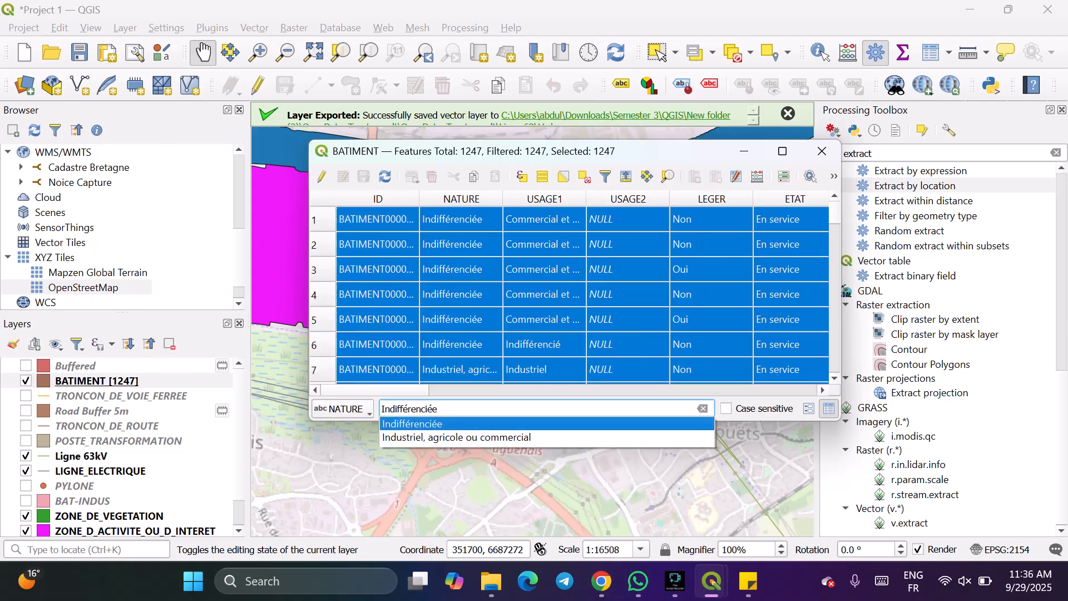
key("Return")
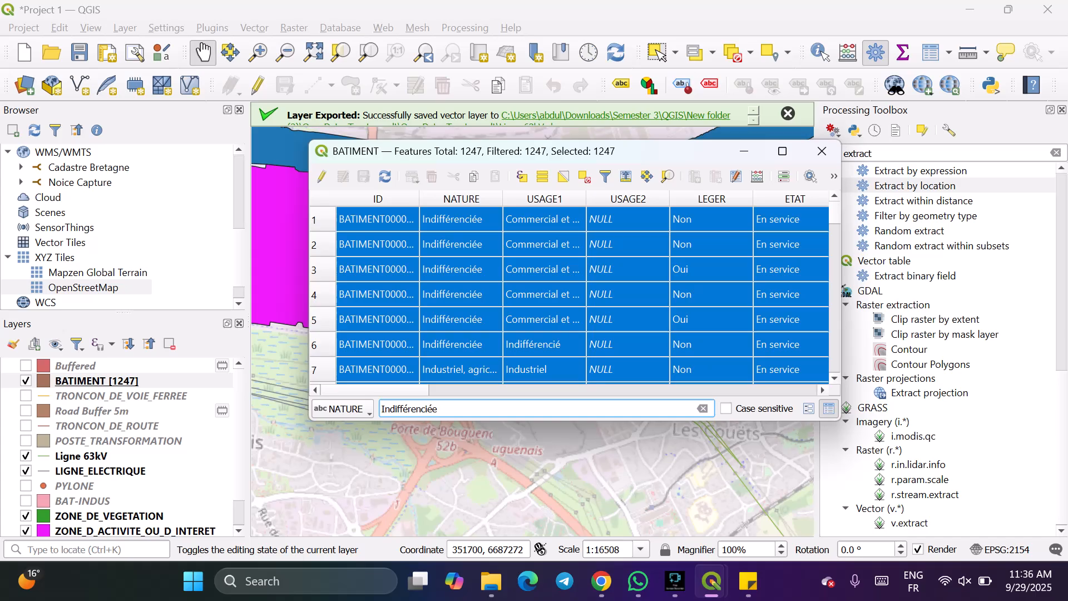
key("Return")
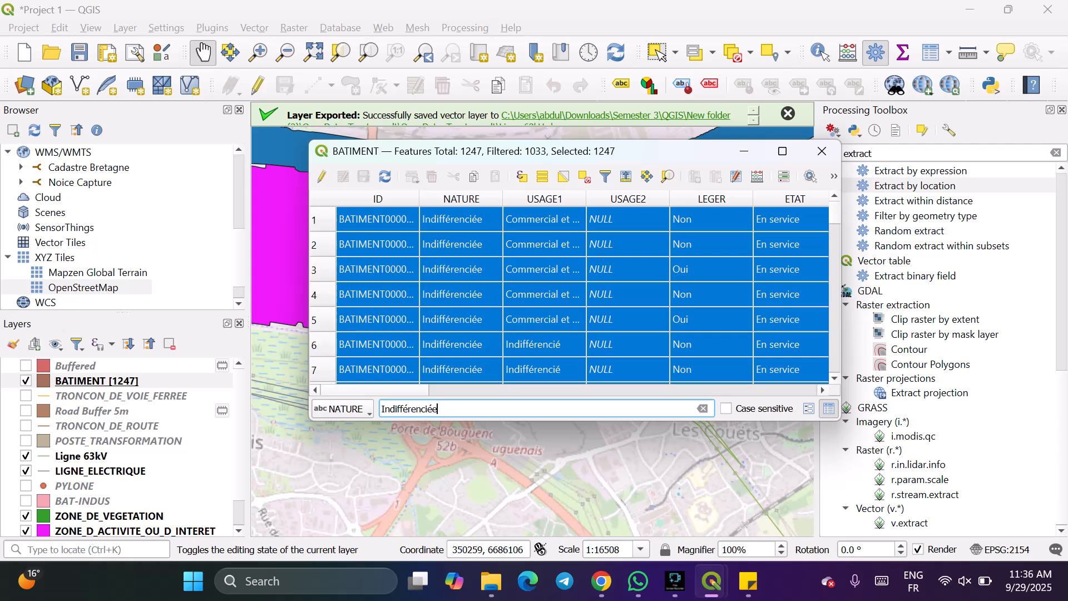
Export the selected BATIMENT features as an ESRI Shapefile named "Bati Indif" and add it to the map.
right_click(159, 381)
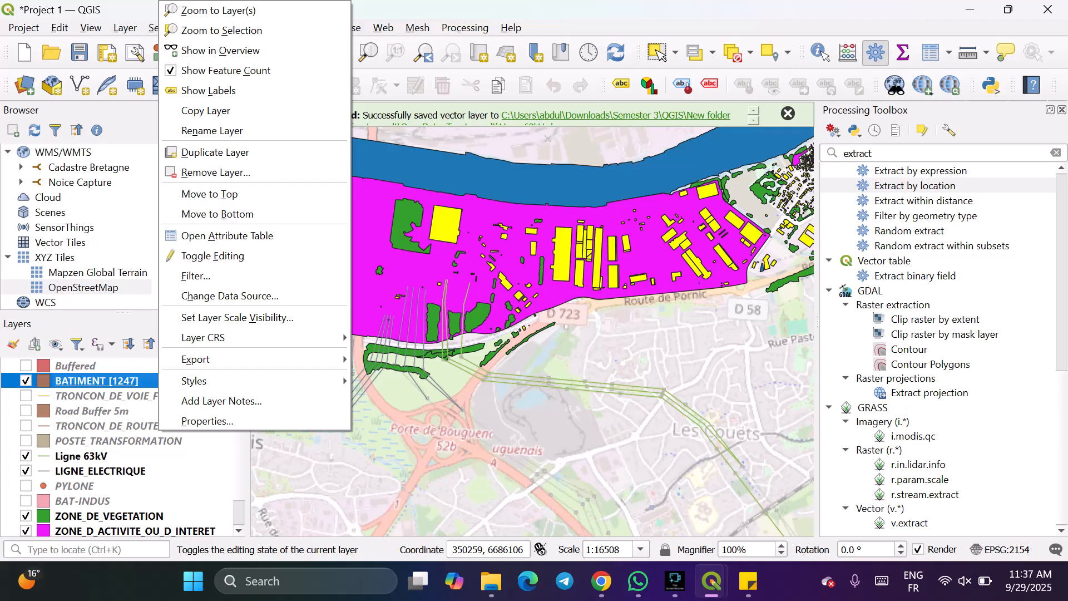
mouse_move(223, 360)
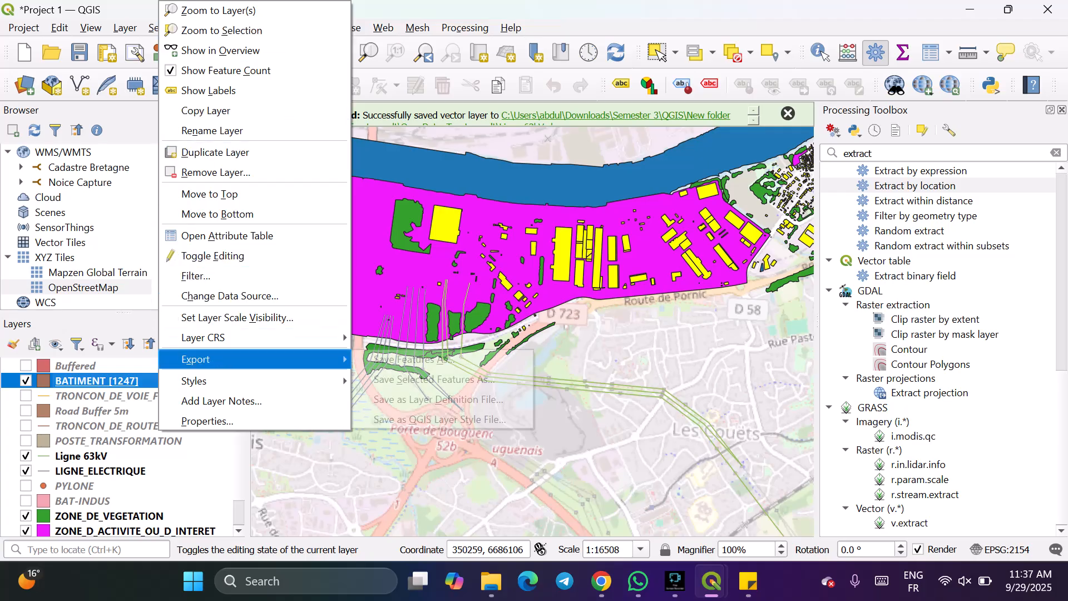
left_click(435, 380)
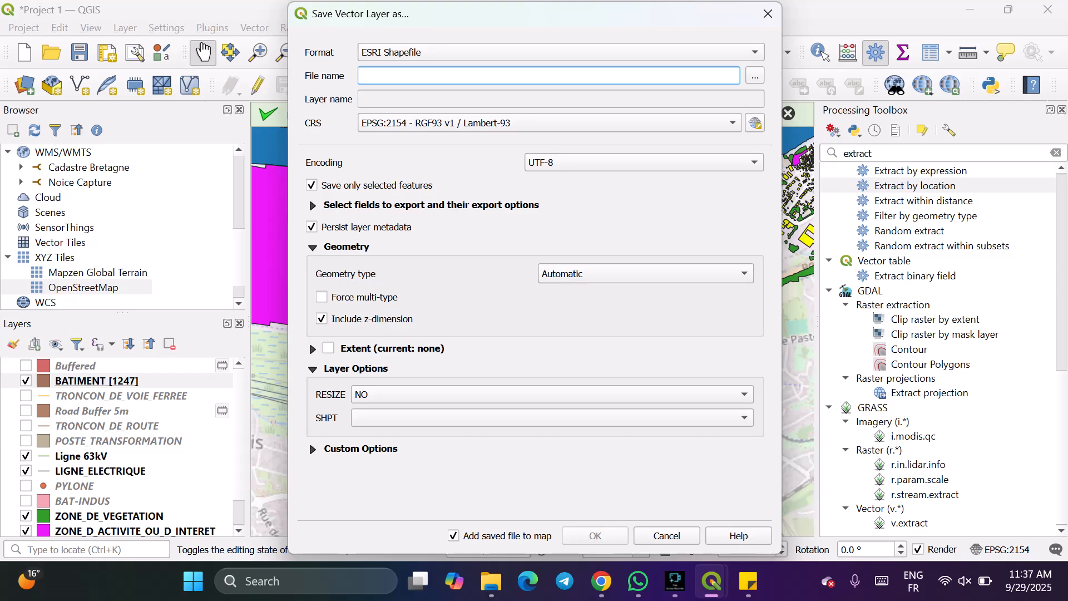
type("Bati ")
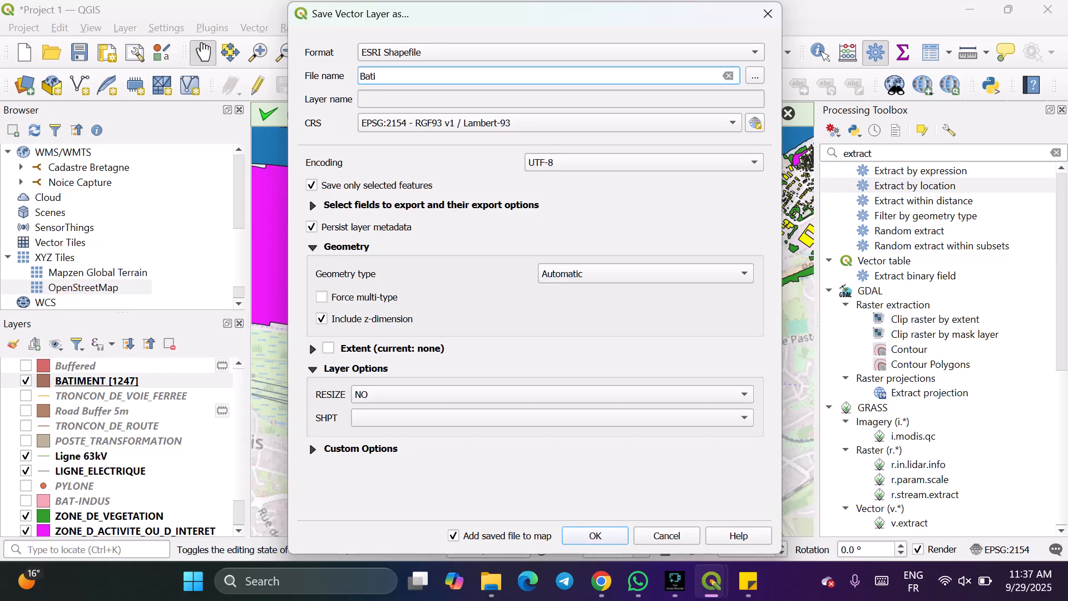
type("Indif")
key("Return")
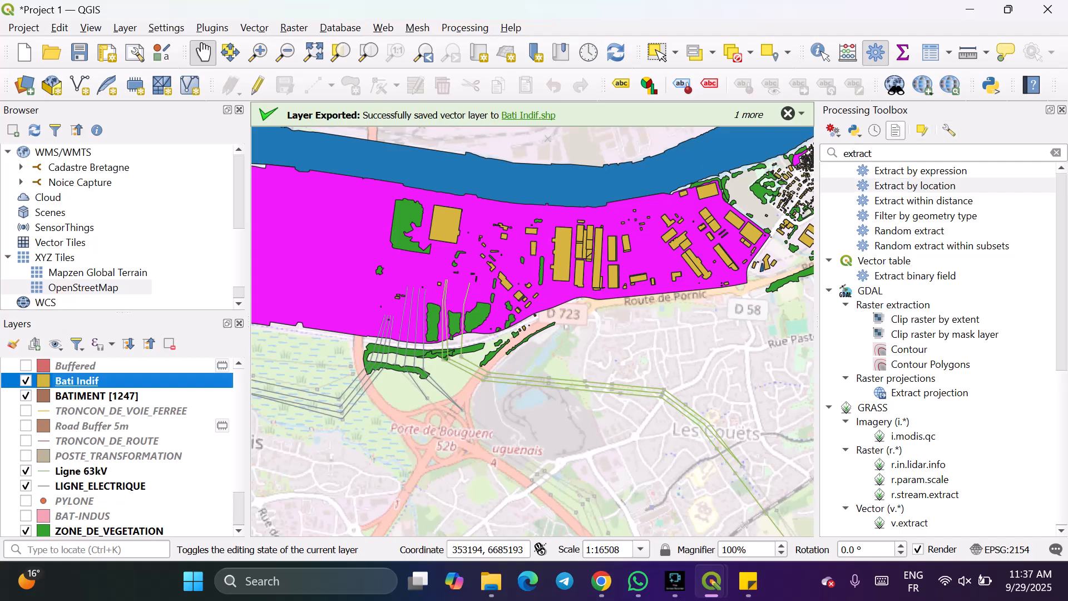
Start replacing the "extract" search text used for finding processing tools.
left_click(913, 154)
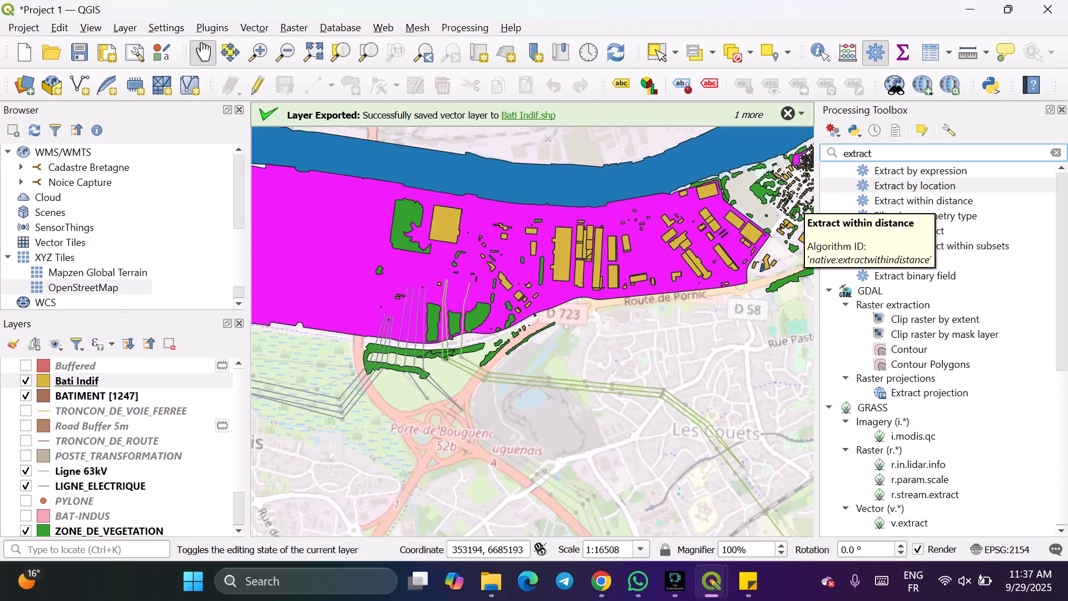
left_click_drag(880, 153, 841, 154)
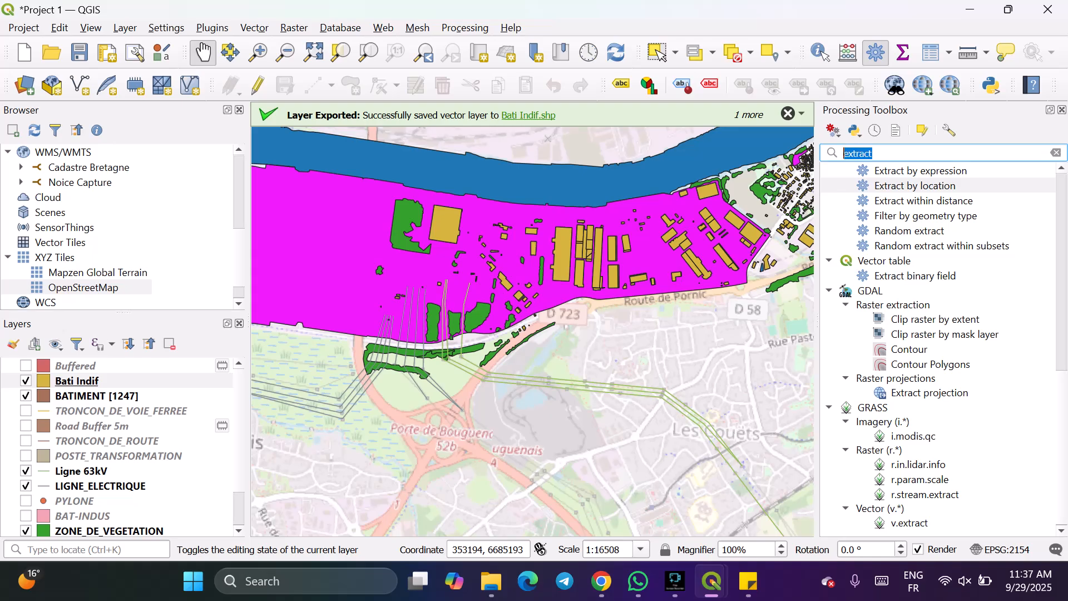
Use Select within distance to select Bati Indif features within 1000 meters of the Ligne 63kV layer.
type("sele")
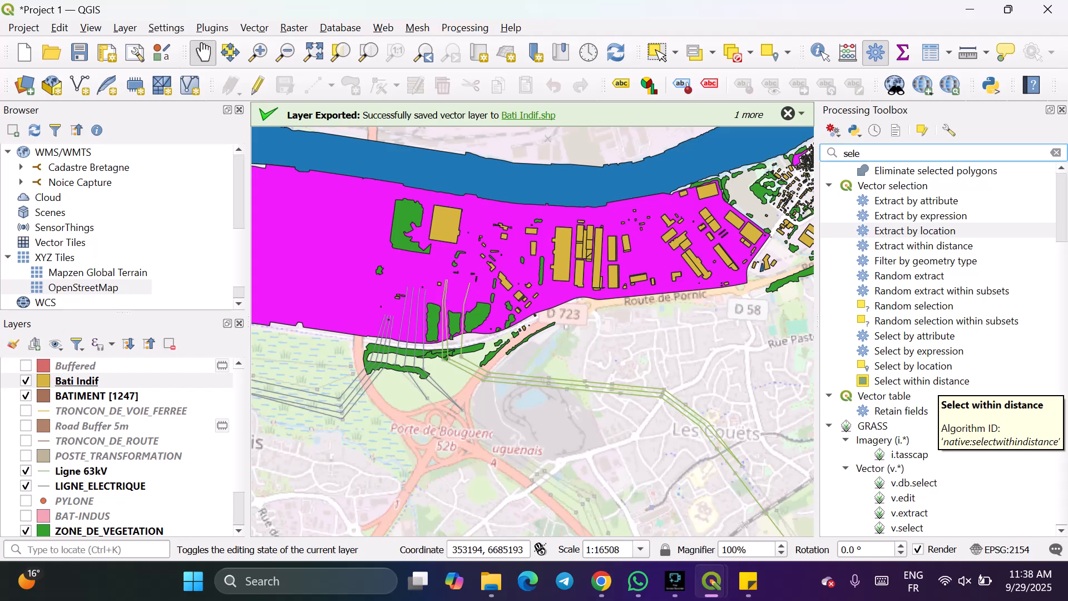
double_click(938, 383)
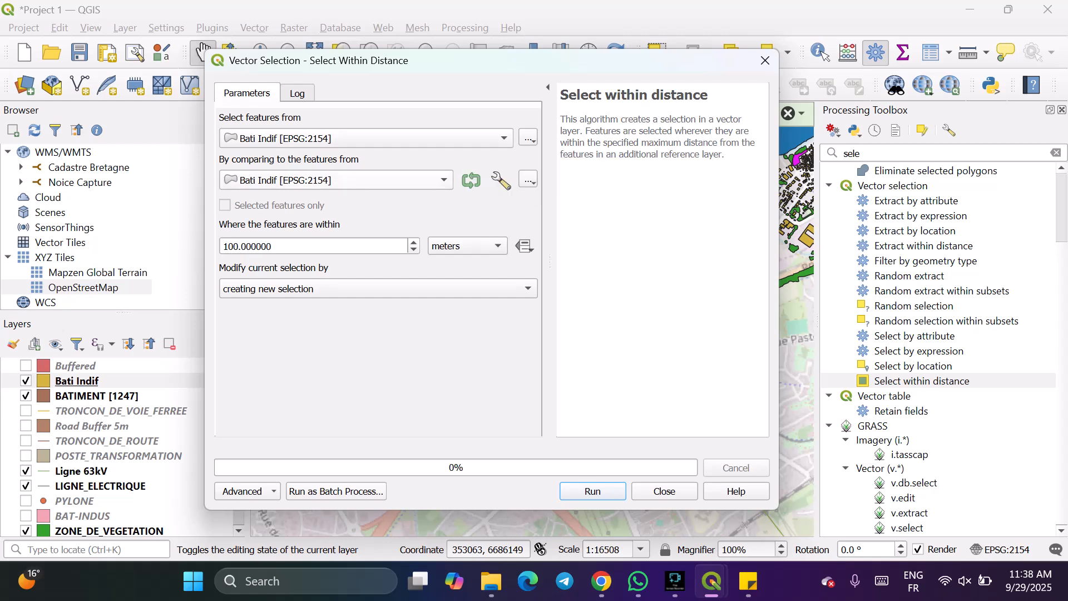
left_click(389, 180)
left_click(331, 232)
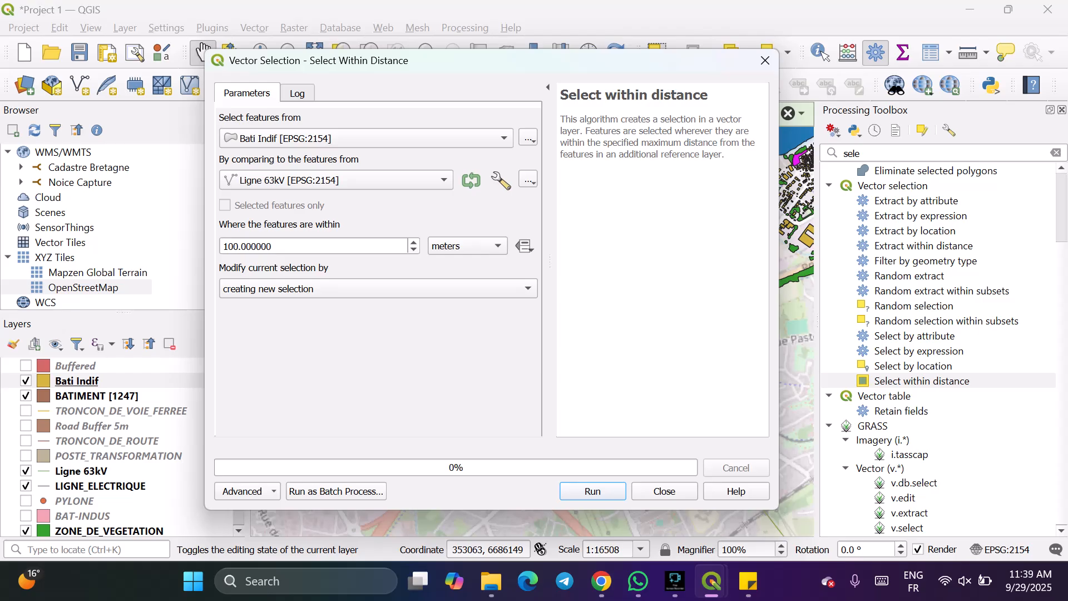
left_click(233, 246)
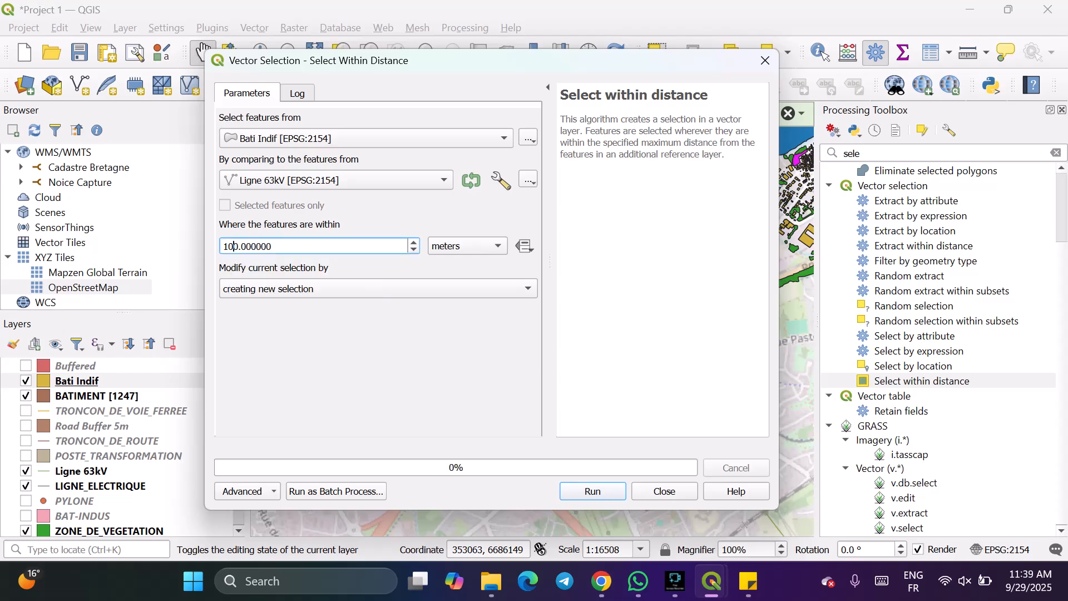
type("0")
left_click(593, 491)
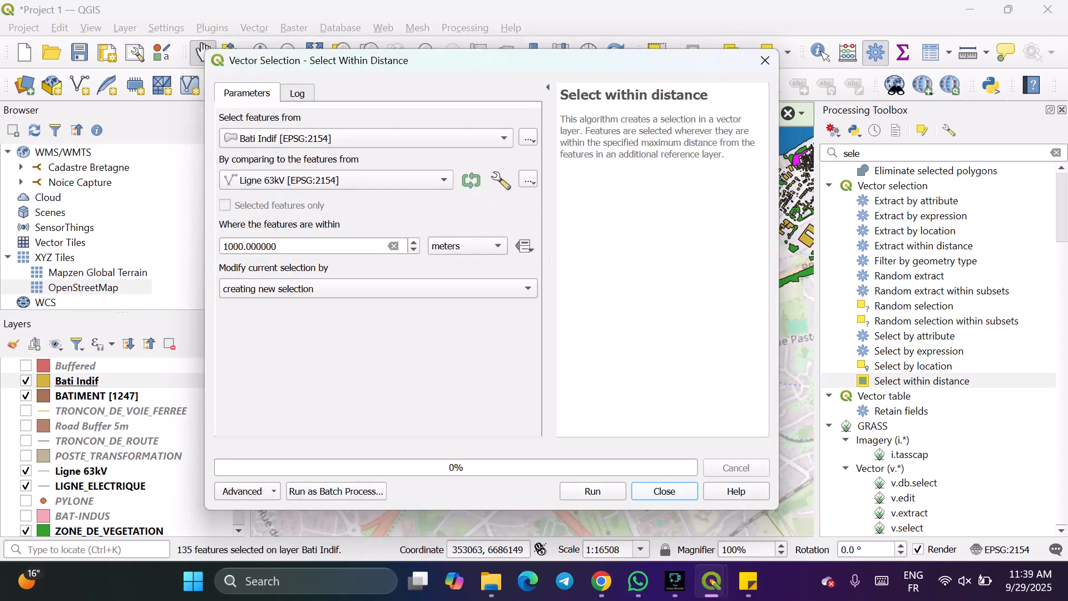
left_click(664, 492)
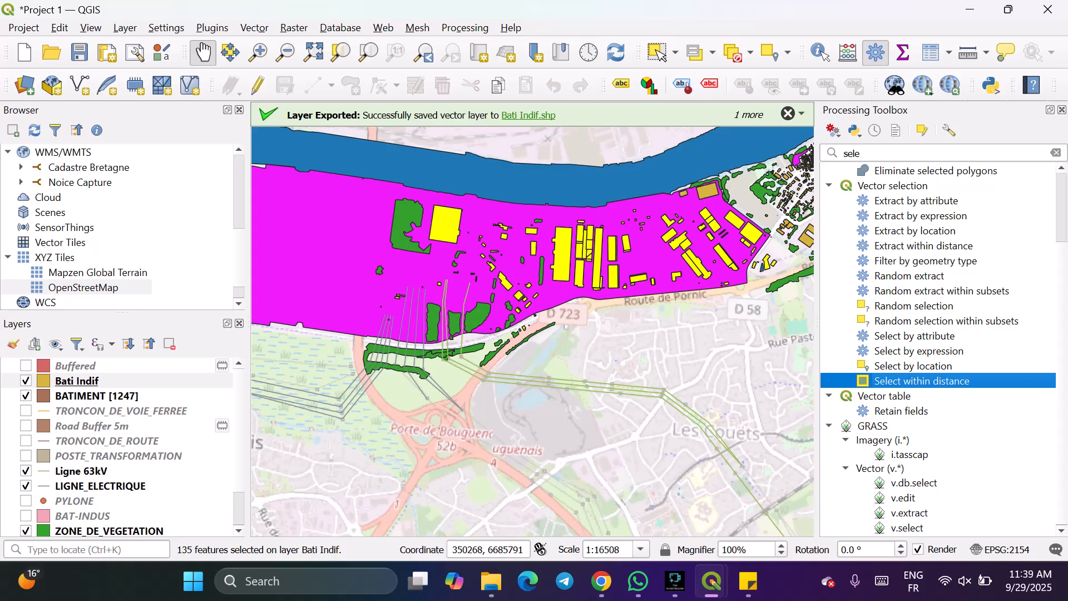
Check the selected records in the Bati Indif attribute table and remove the Bati Indif layer from the project.
left_click(93, 396)
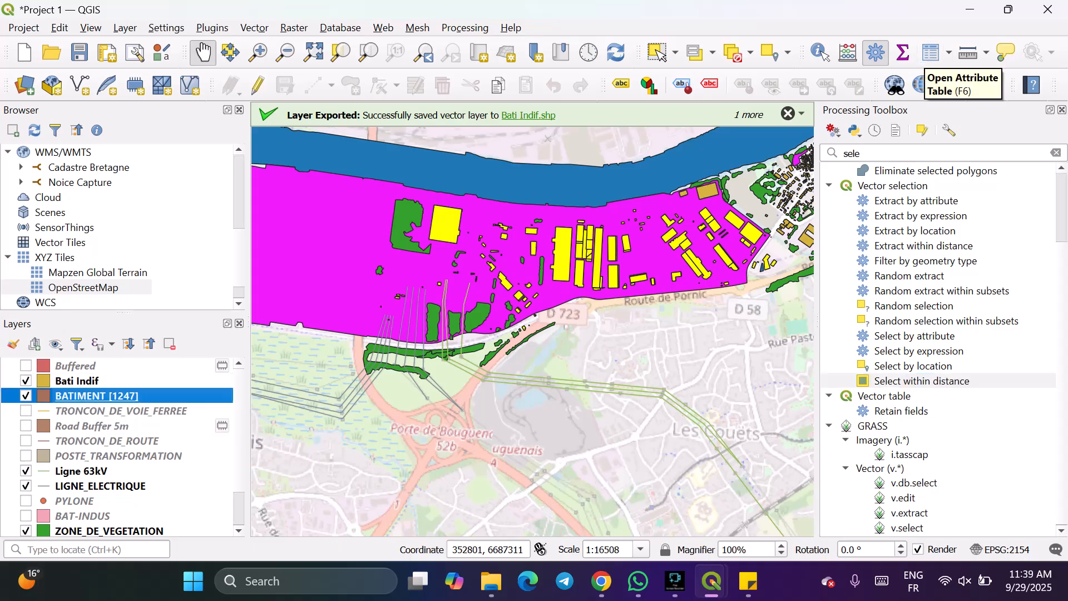
left_click(77, 381)
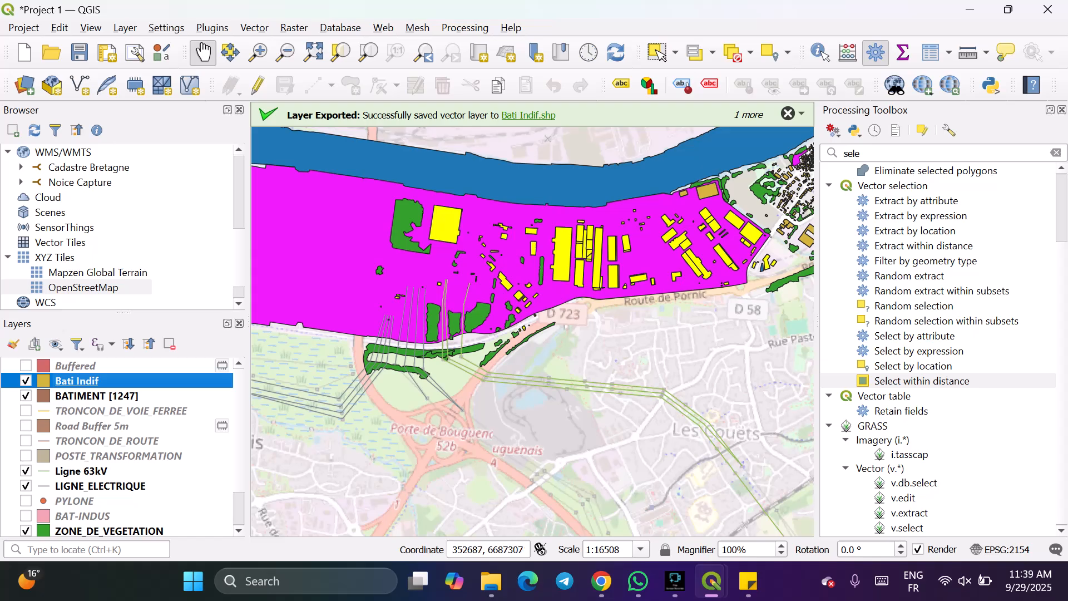
left_click(936, 53)
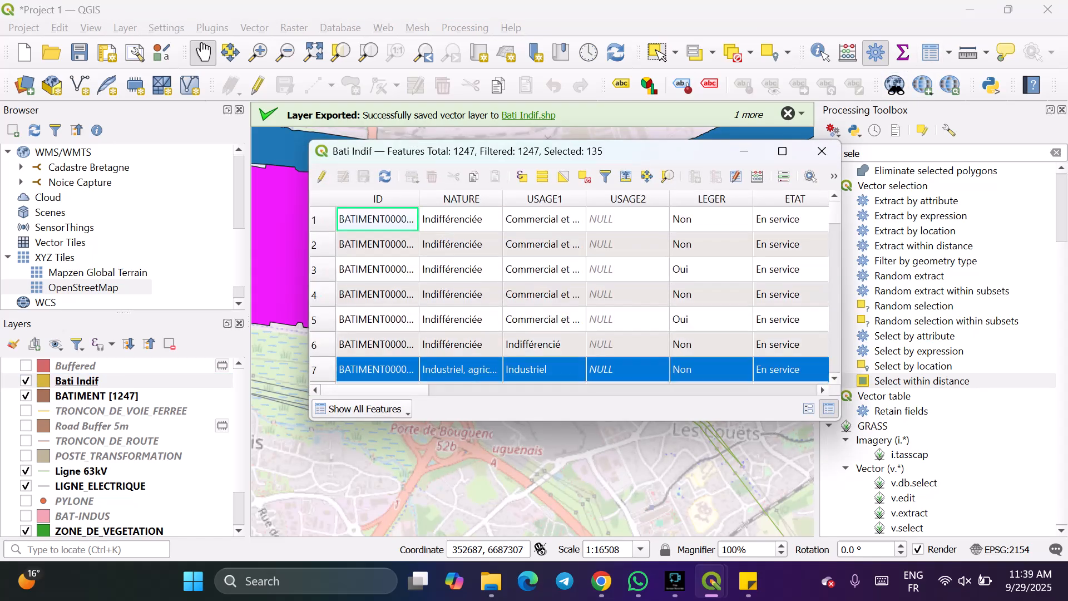
scroll(571, 295, "down", 2)
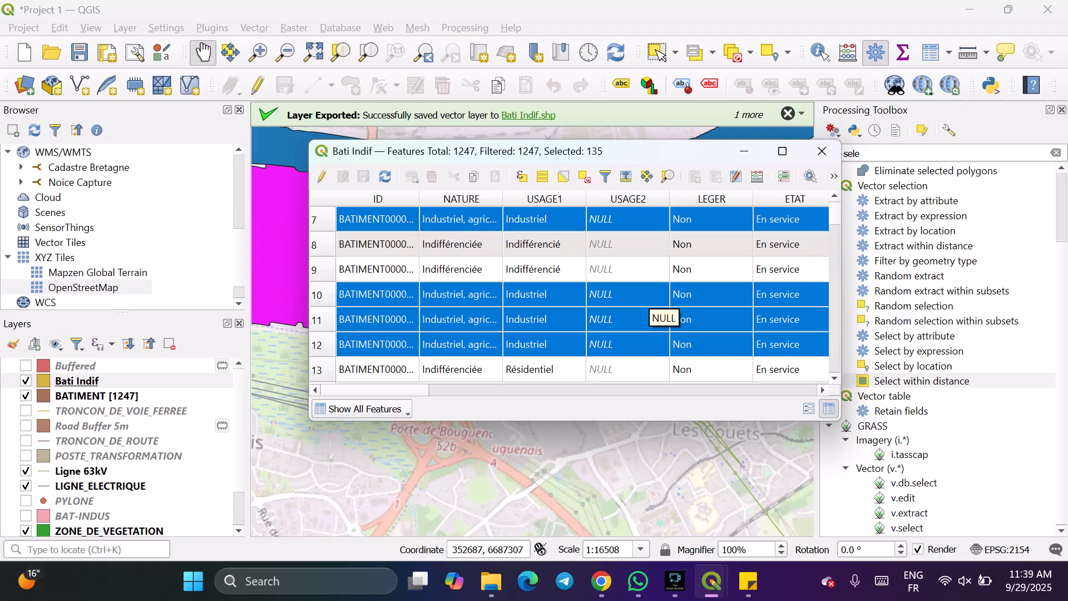
scroll(651, 308, "up", 2)
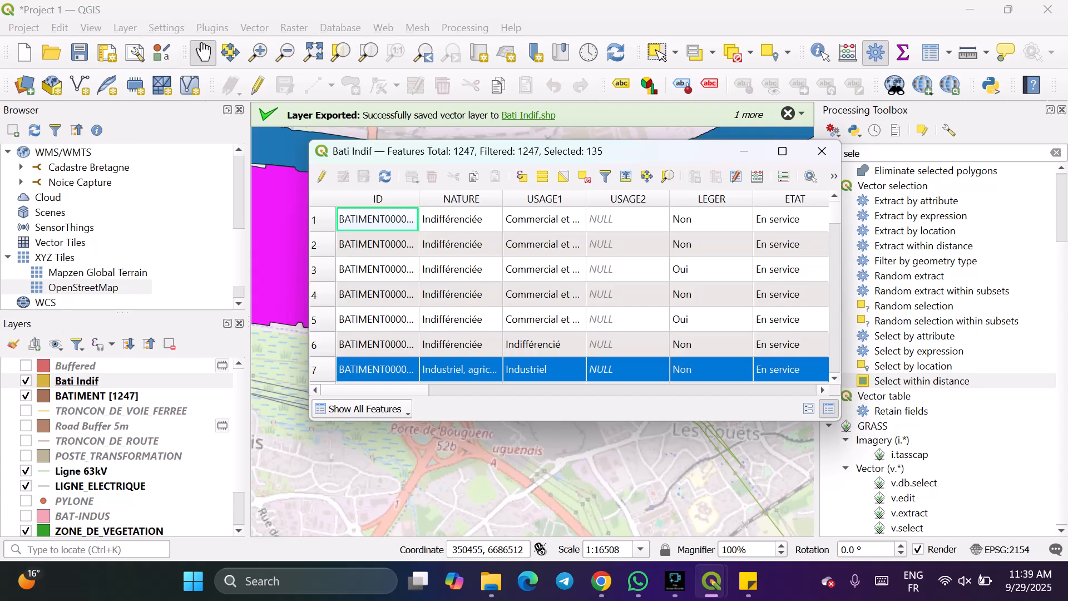
left_click(822, 151)
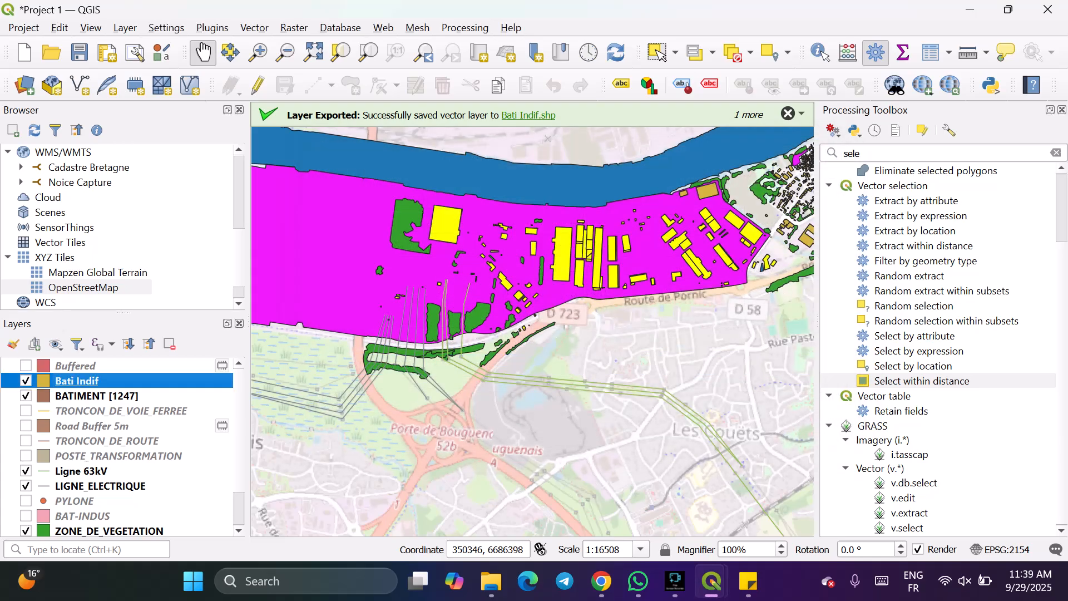
left_click(170, 344)
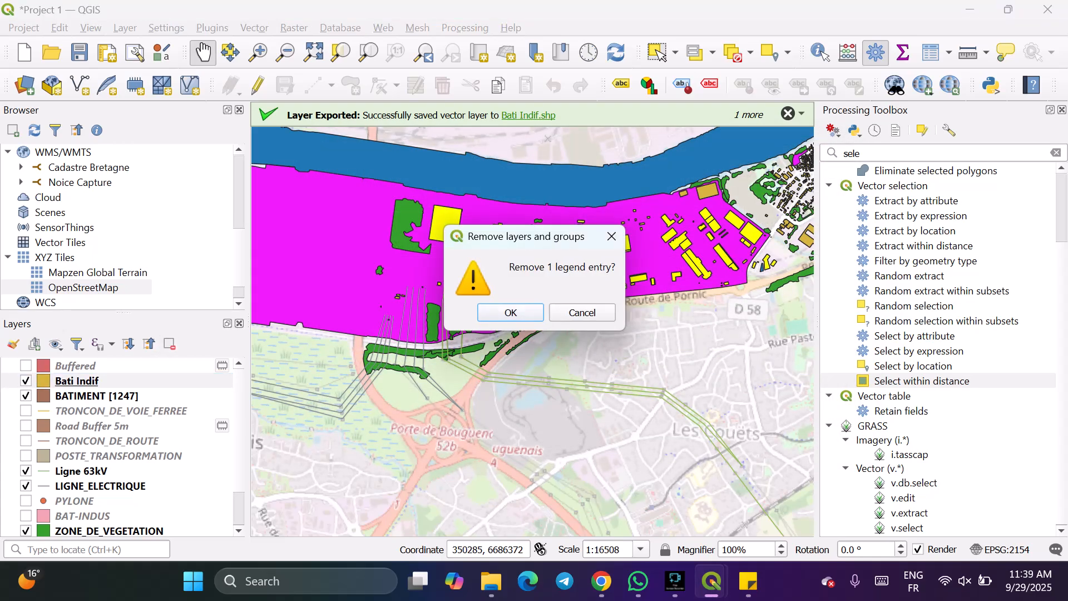
key("Return")
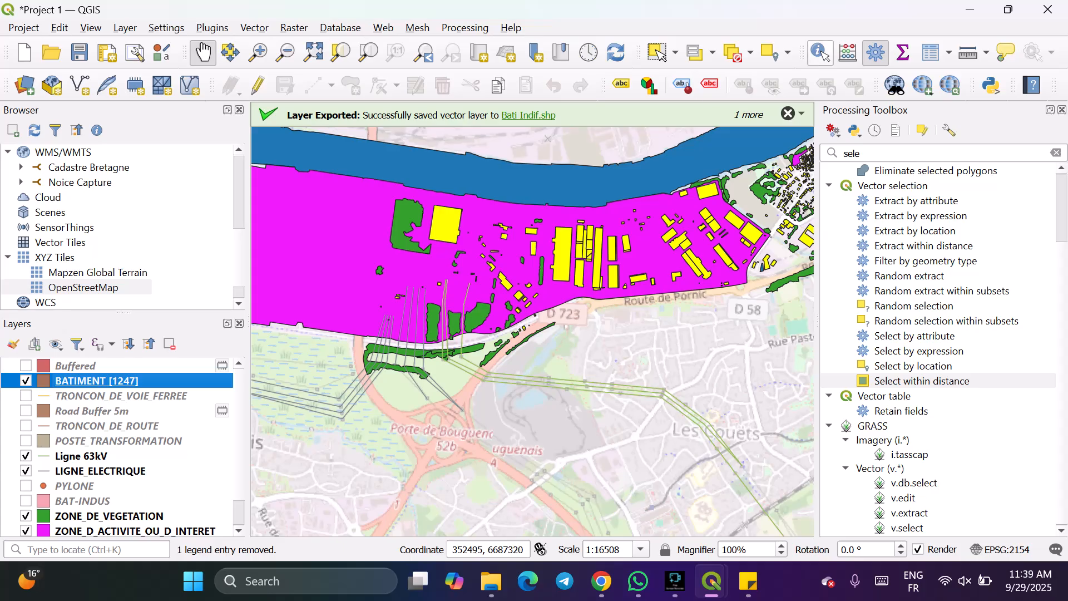
Filter the BATIMENT attribute table by the NATURE field for the value Indifférenciée.
left_click(937, 52)
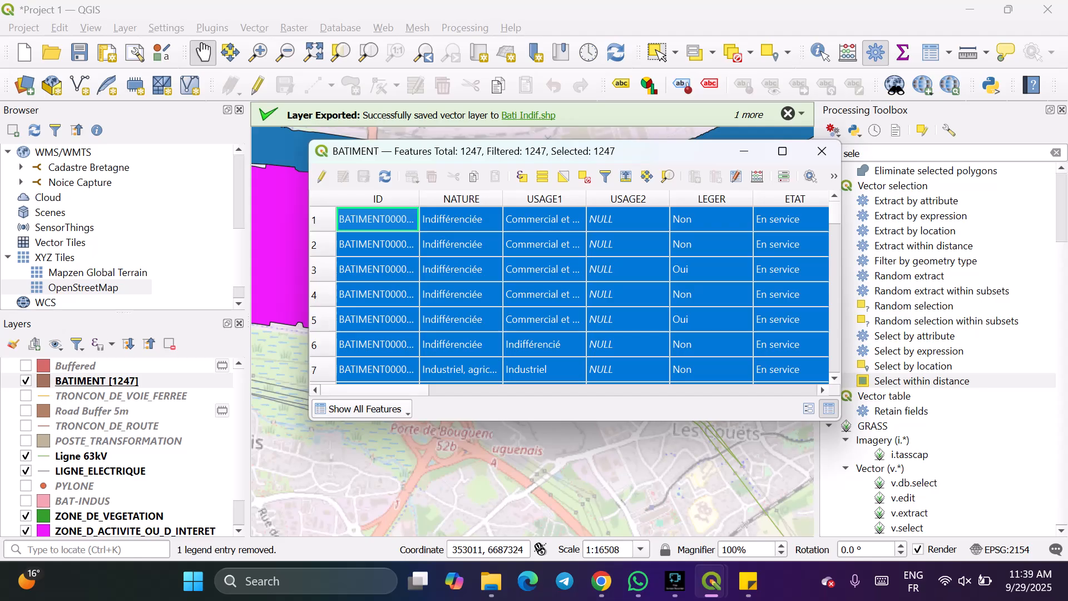
left_click(363, 409)
mouse_move(389, 350)
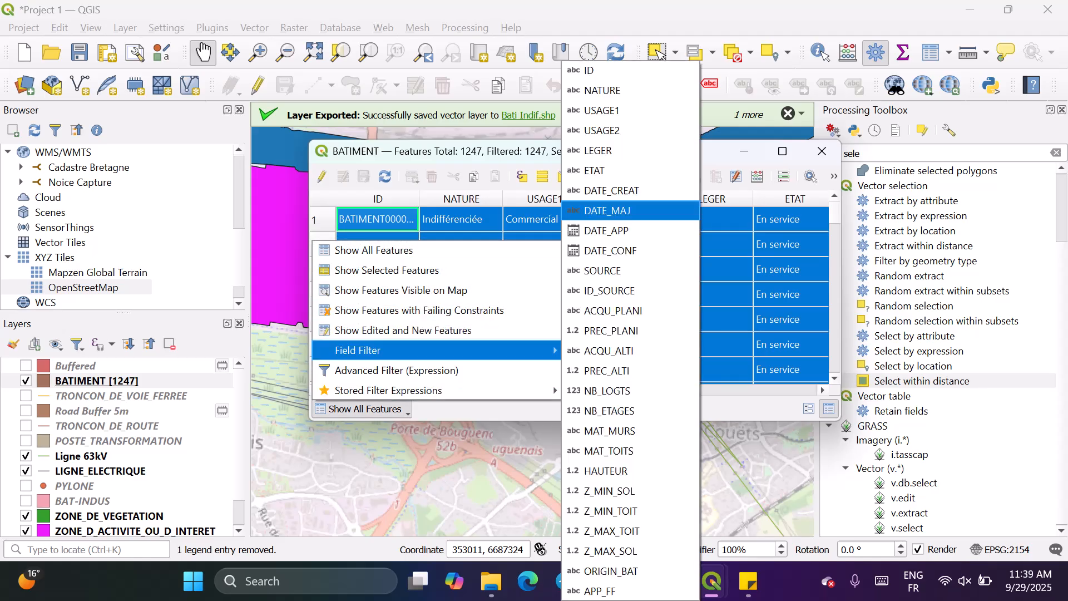
left_click(603, 90)
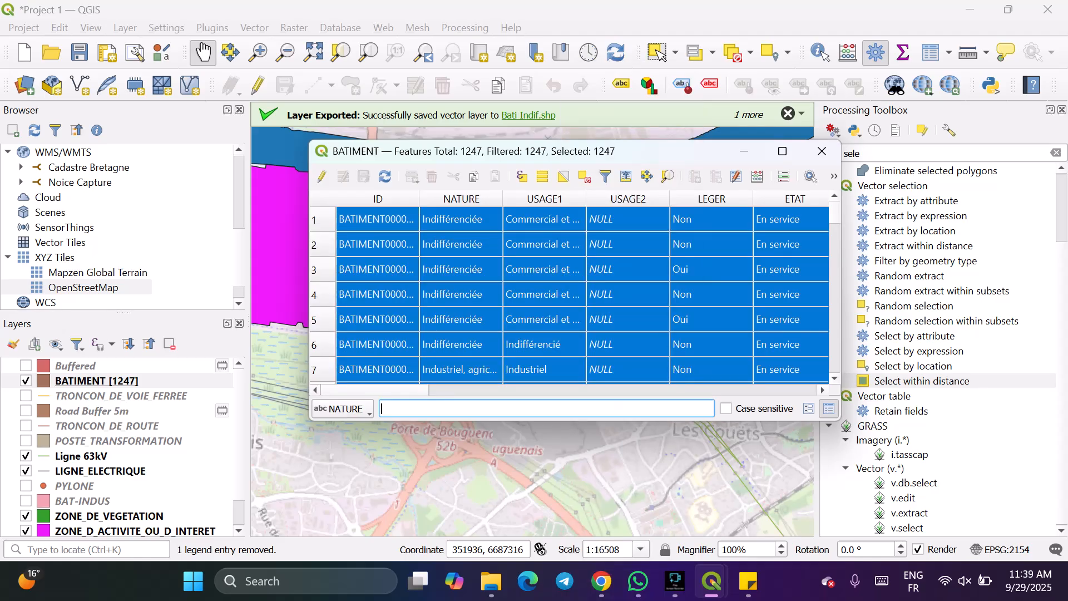
type("ind")
key("Return")
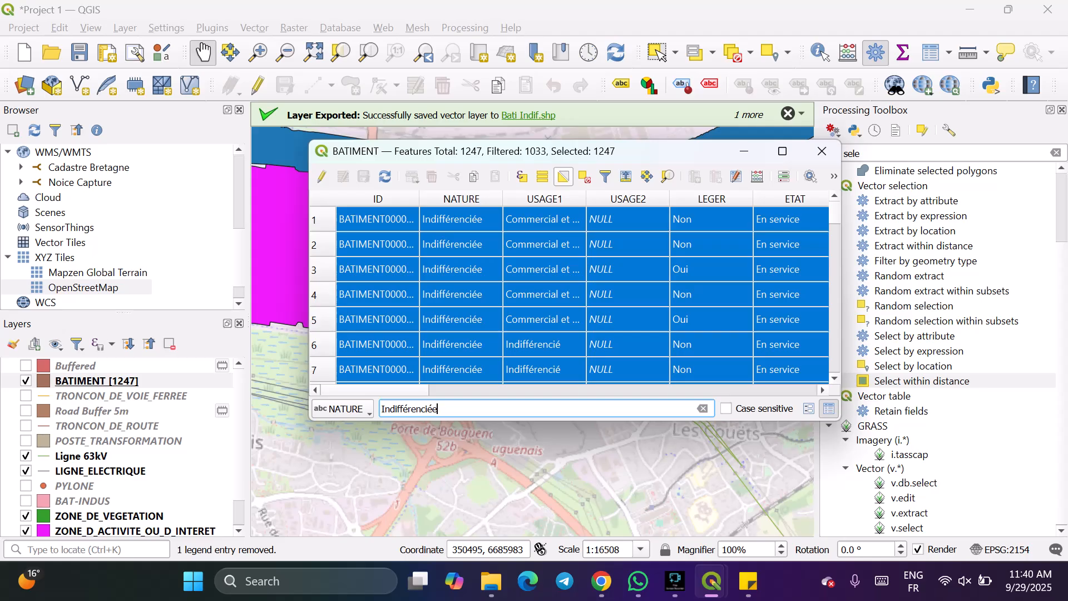
Clear the current BATIMENT selection, select every row of the filtered table, and close the table.
left_click(585, 176)
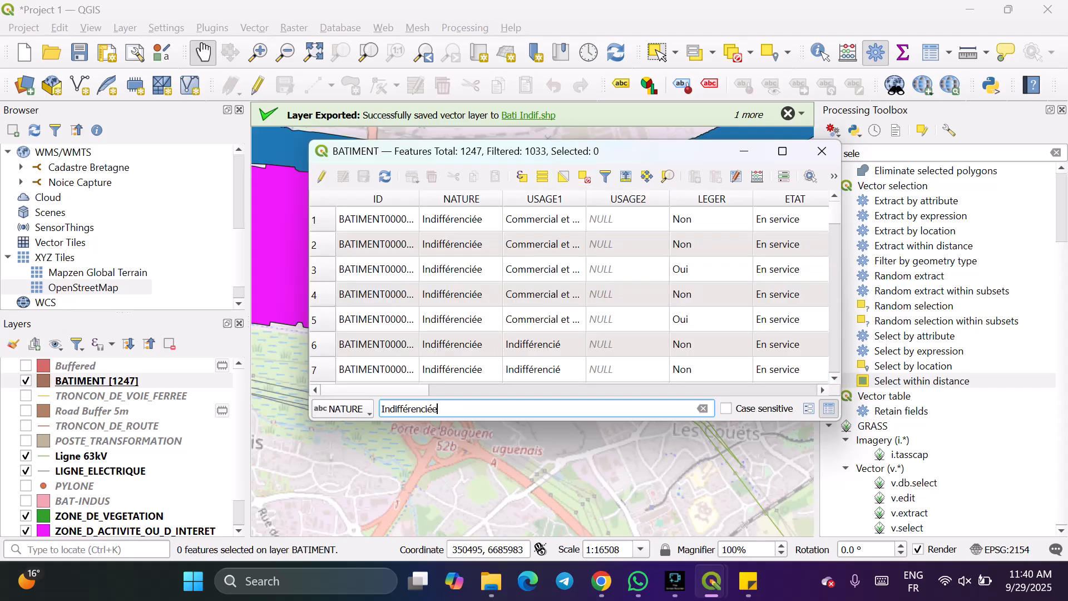
left_click(315, 220)
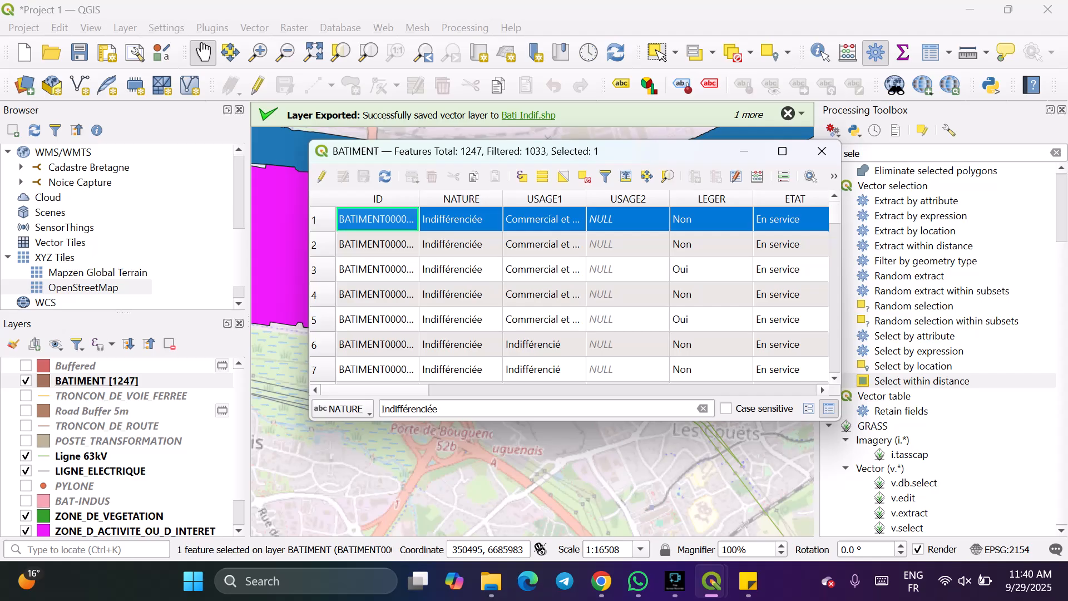
scroll(574, 294, "down", 16)
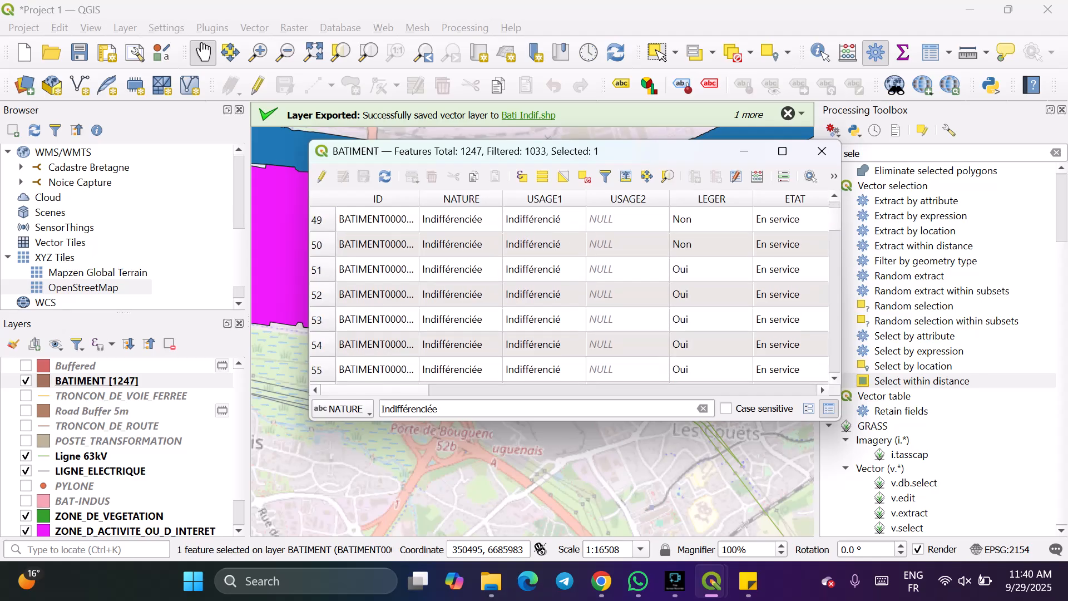
left_click_drag(835, 220, 835, 361)
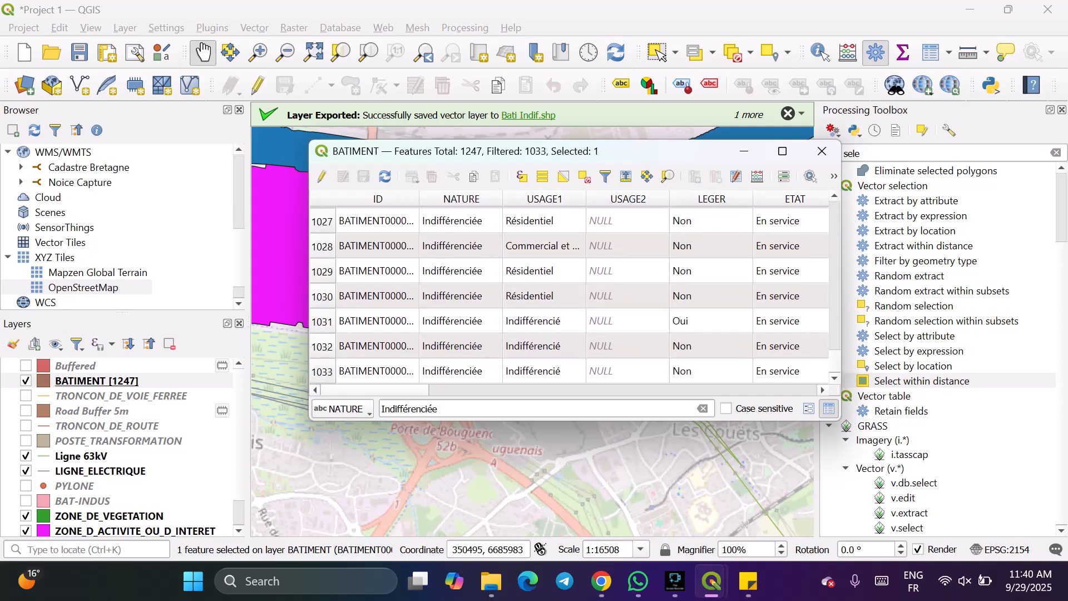
left_click(322, 371, "shift")
left_click(822, 151)
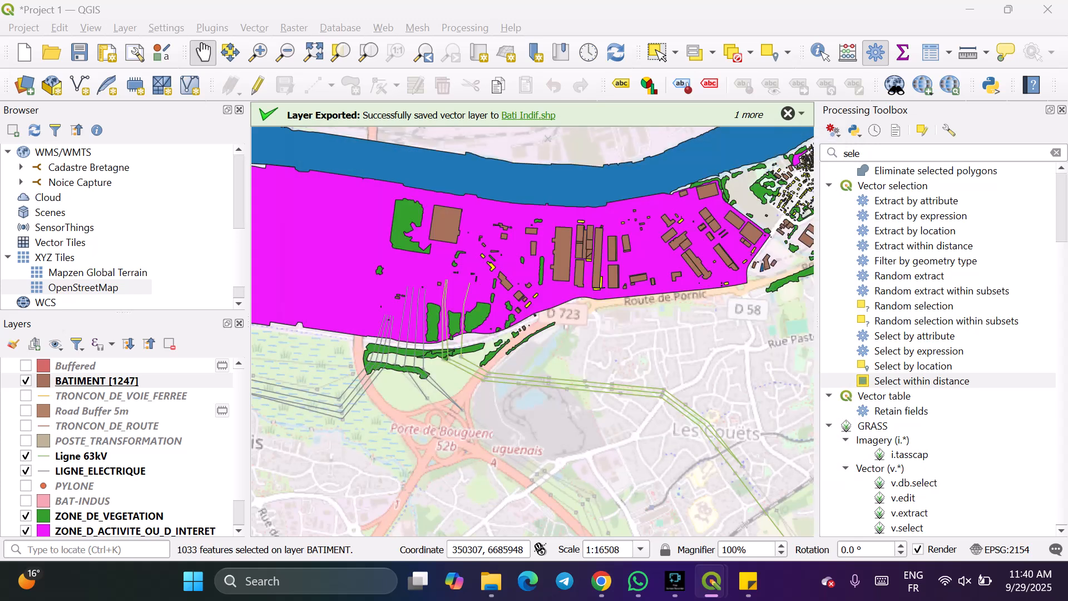
Export only the selected BATIMENT features as an ESRI Shapefile, overwriting Bati Indif.shp in Documents and adding it to the map.
right_click(142, 381)
mouse_move(233, 359)
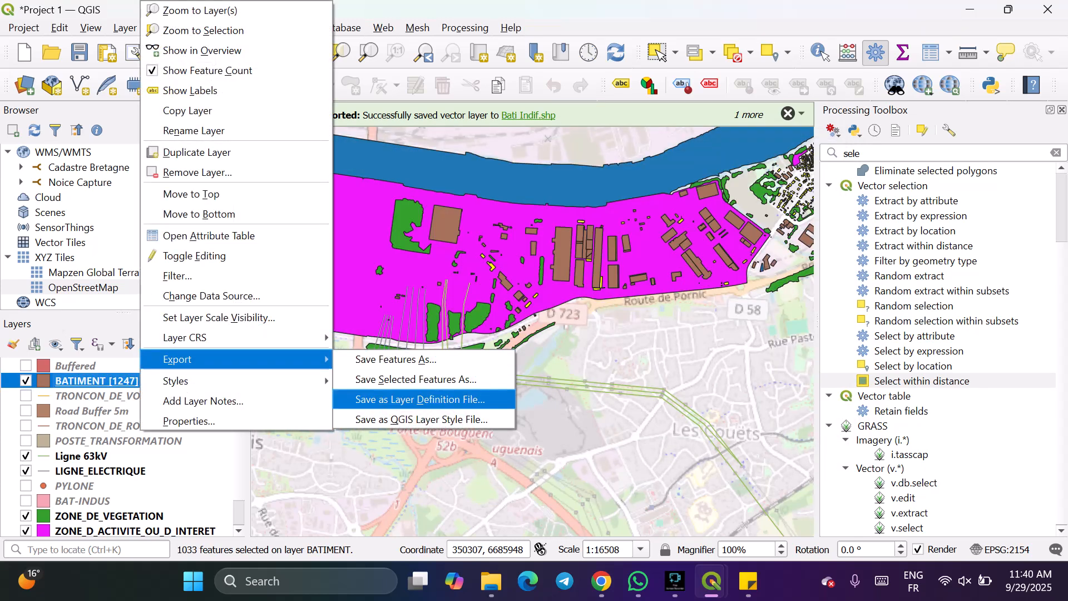
left_click(401, 379)
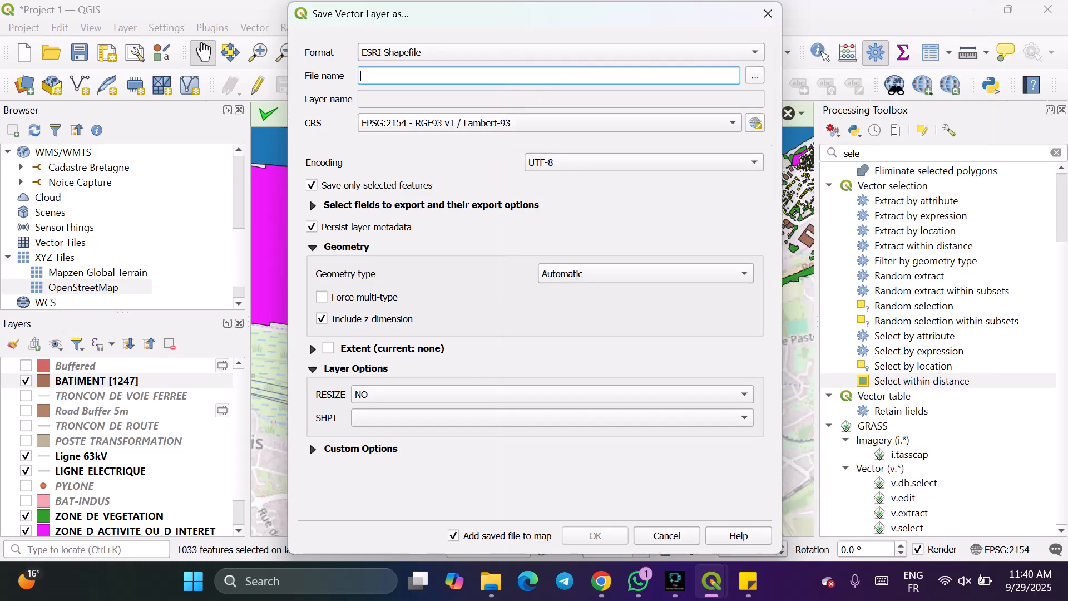
left_click(755, 76)
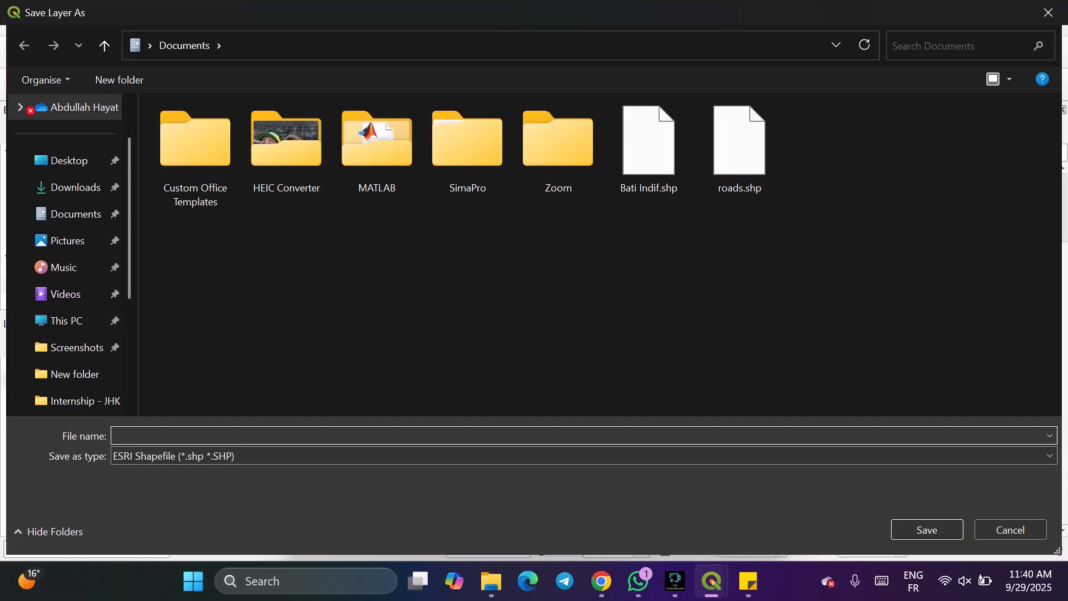
left_click(649, 146)
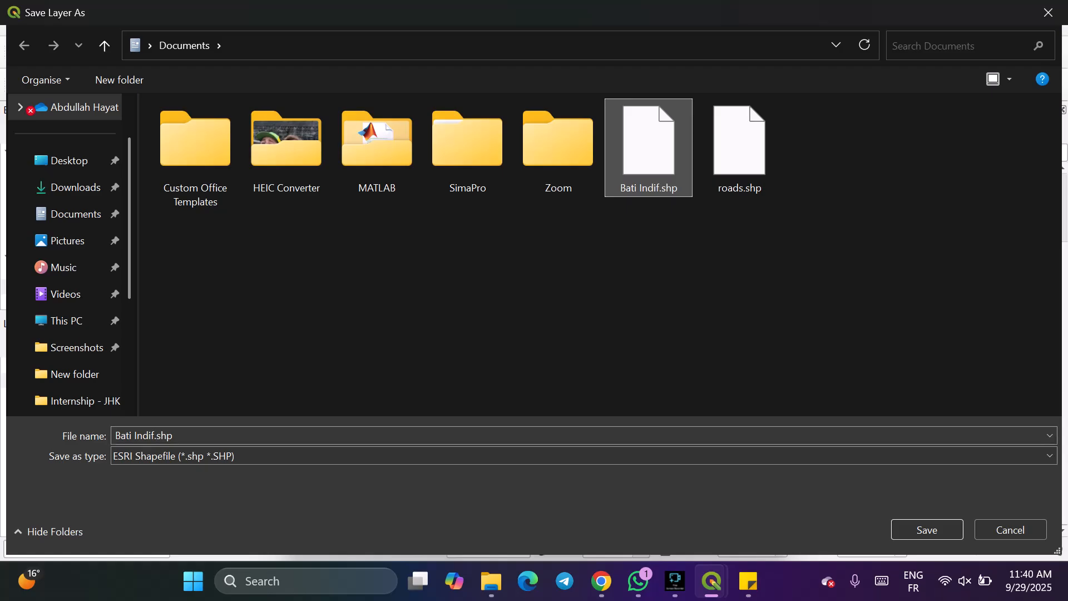
left_click(927, 530)
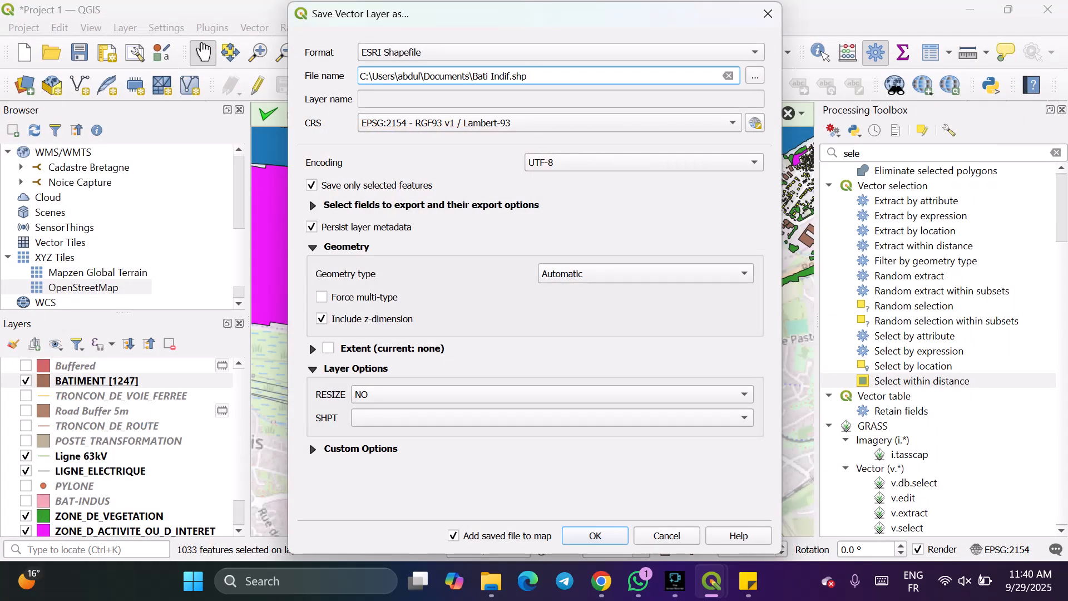
key("Return")
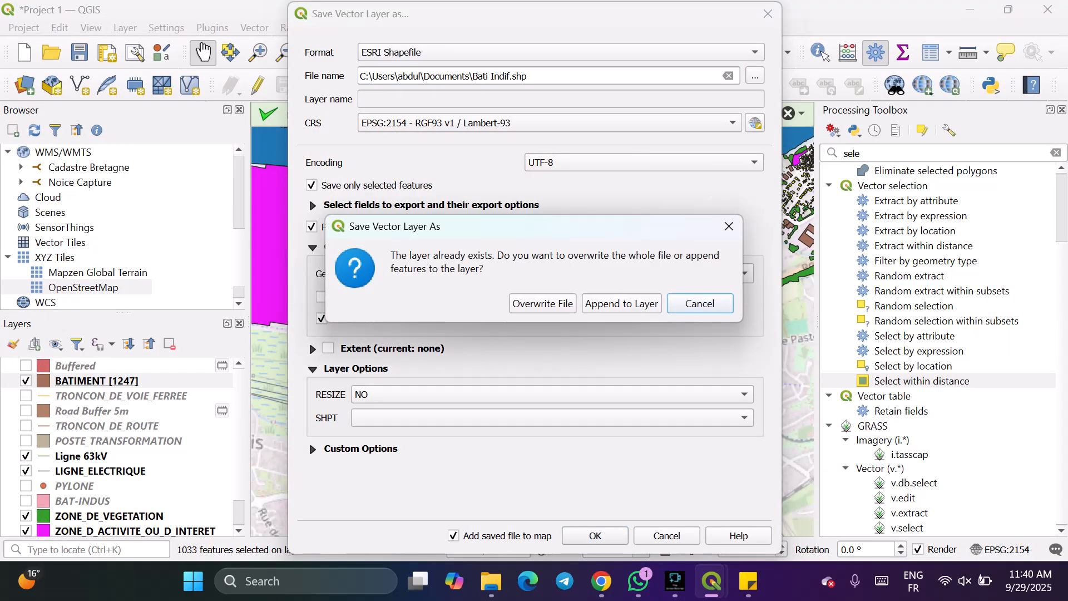
left_click(542, 304)
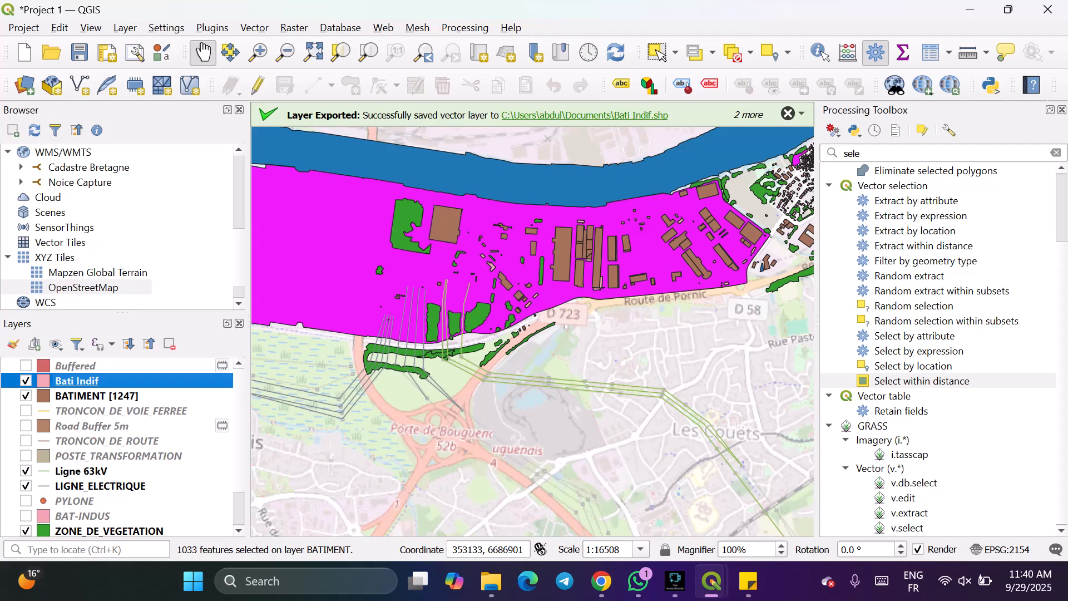
Run Select within distance on the re-exported Bati Indif layer, comparing with Ligne 63kV at 1000 meters as a new selection.
double_click(921, 381)
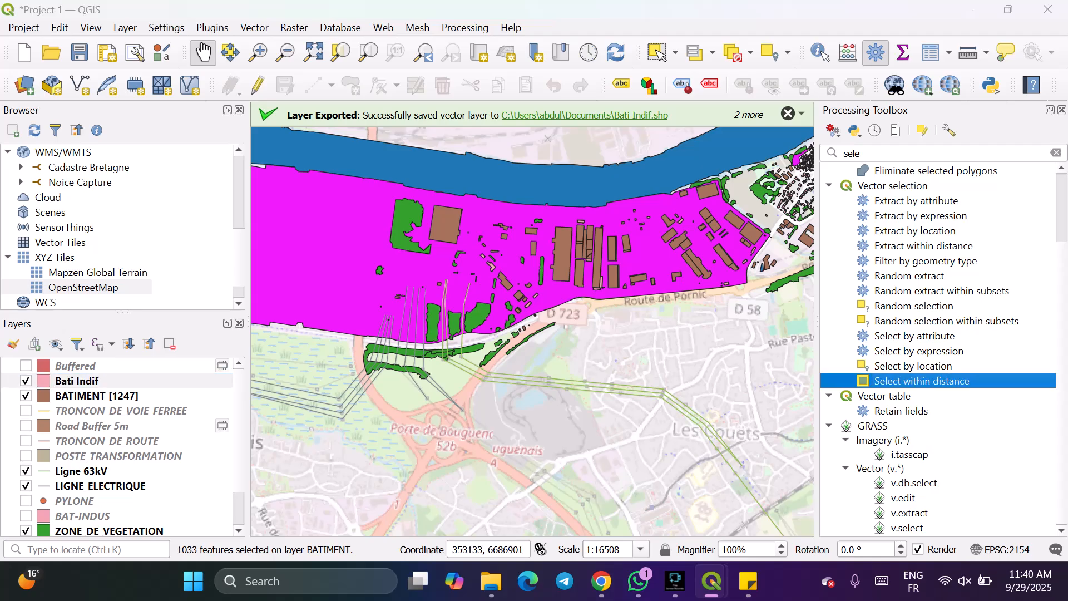
left_click(334, 180)
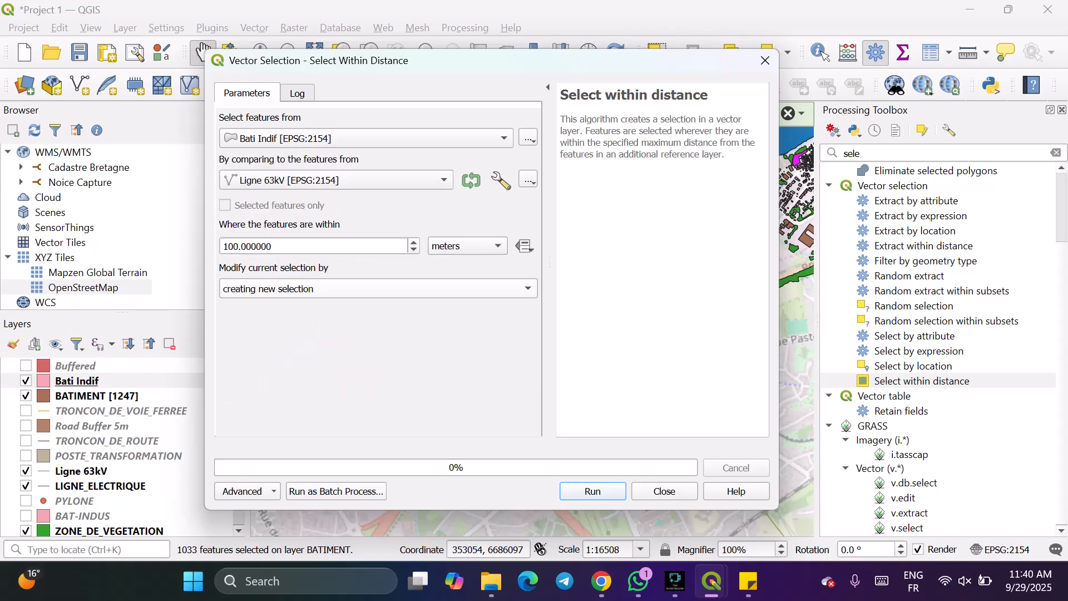
left_click(234, 246)
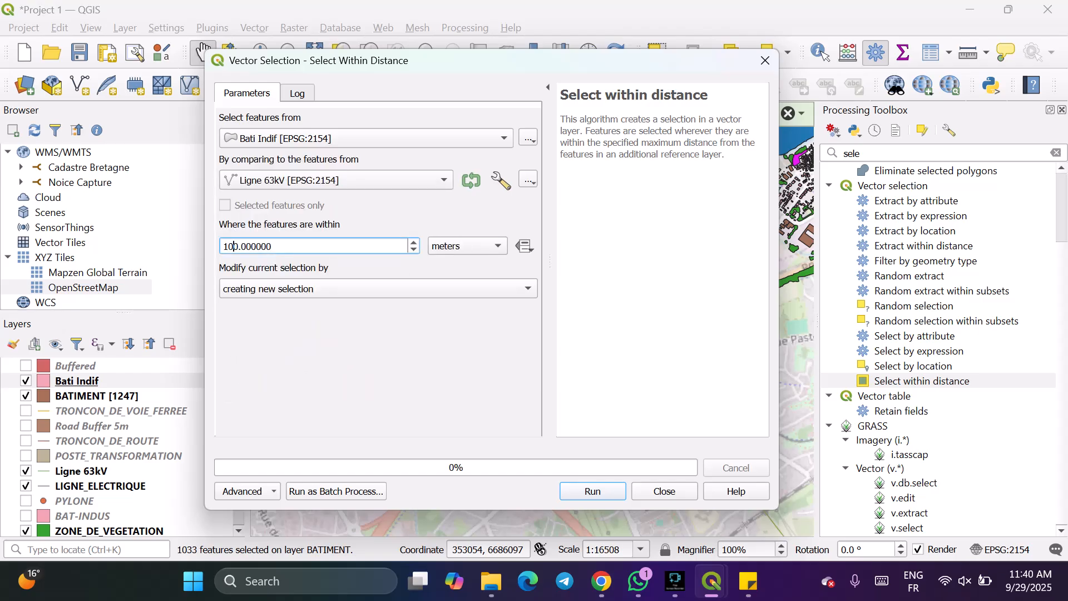
type("0")
key("Return")
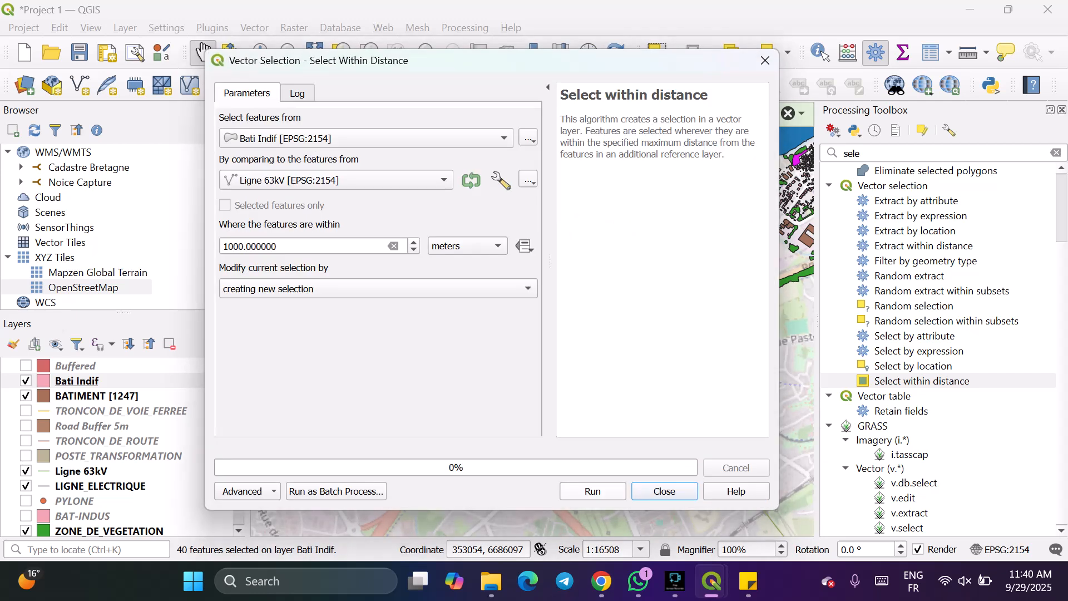
left_click(664, 492)
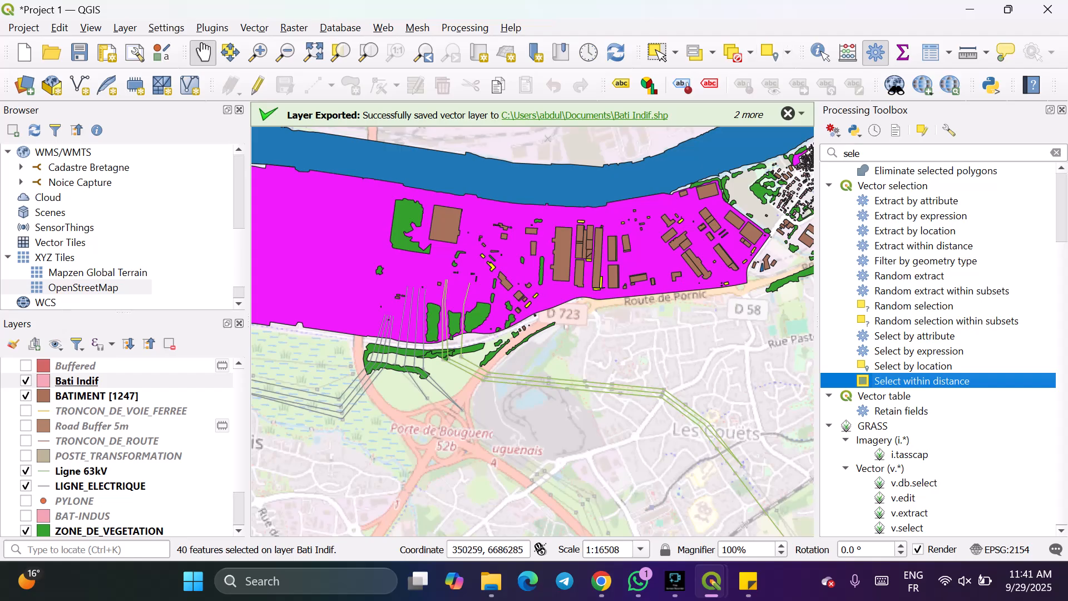
Open the Bati Indif attribute table to review the selected buildings' attributes, and minimize it.
left_click(77, 381)
left_click(932, 52)
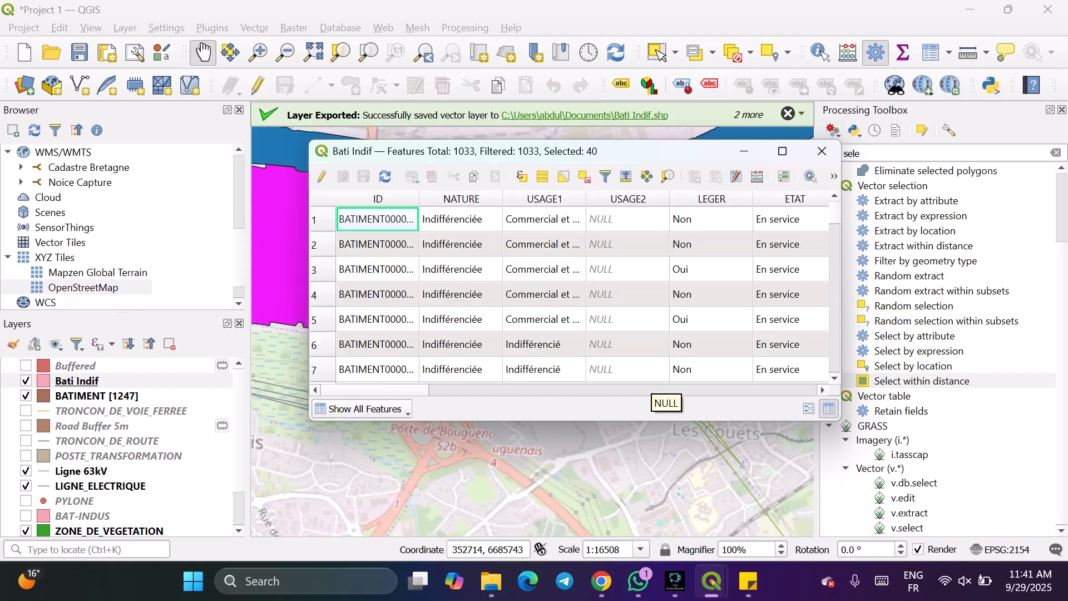
left_click(744, 152)
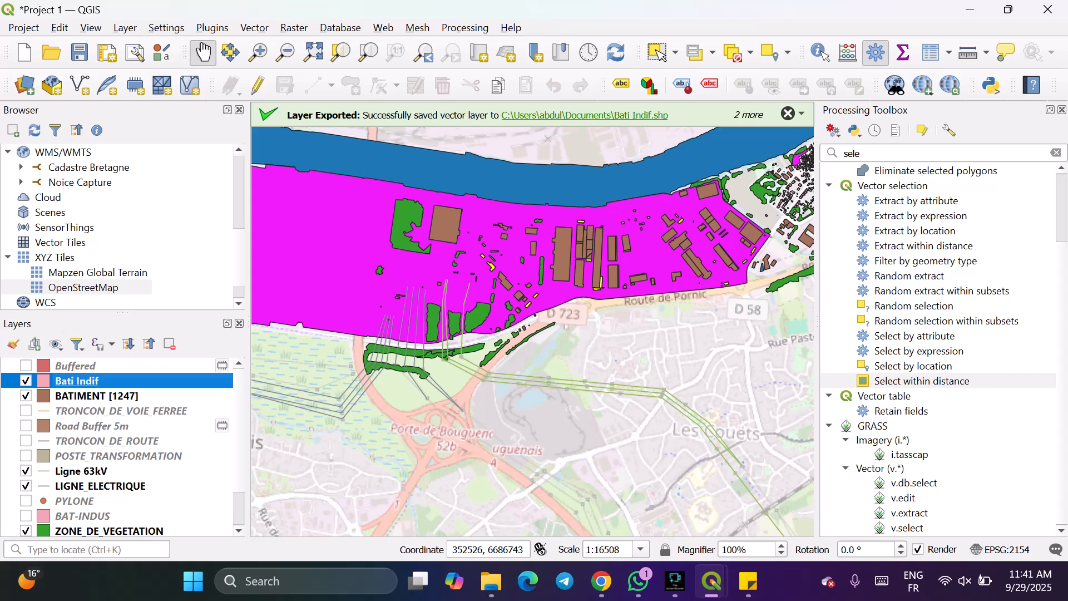
Examine the adjoining building polygons of Bati Indif around Rue Vallin and Rue Barban on the map.
scroll(723, 243, "up", 2)
left_click_drag(629, 278, 686, 396)
scroll(543, 290, "up", 1)
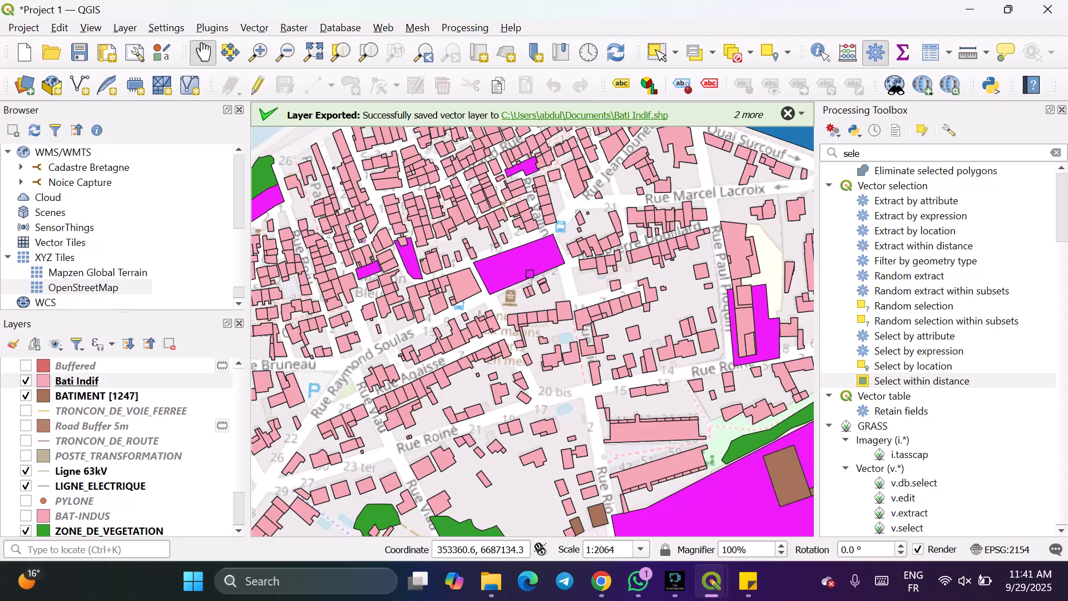
left_click_drag(543, 278, 573, 391)
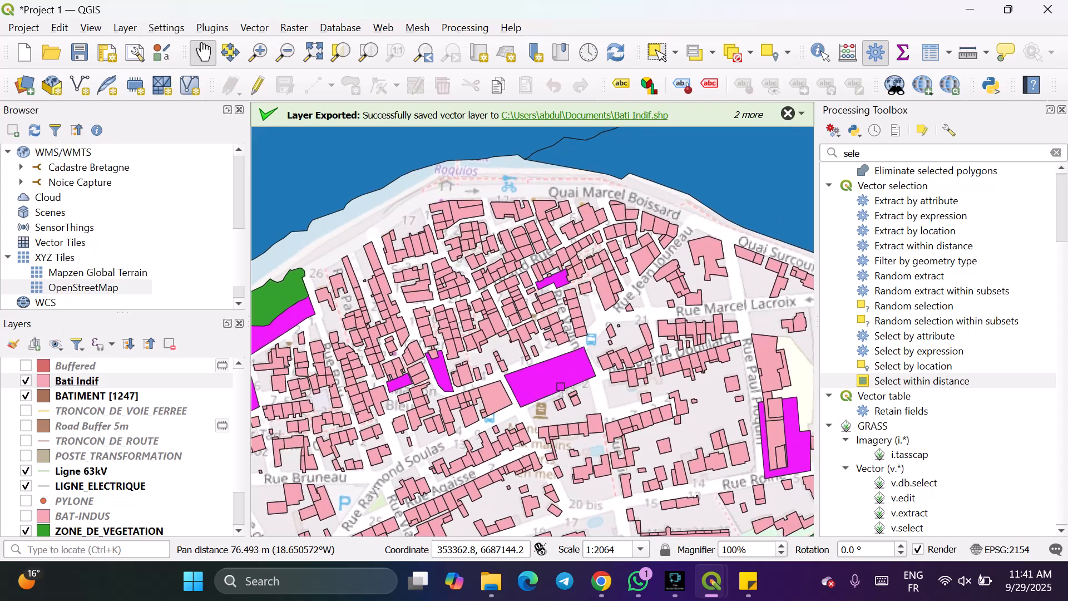
scroll(576, 312, "up", 1)
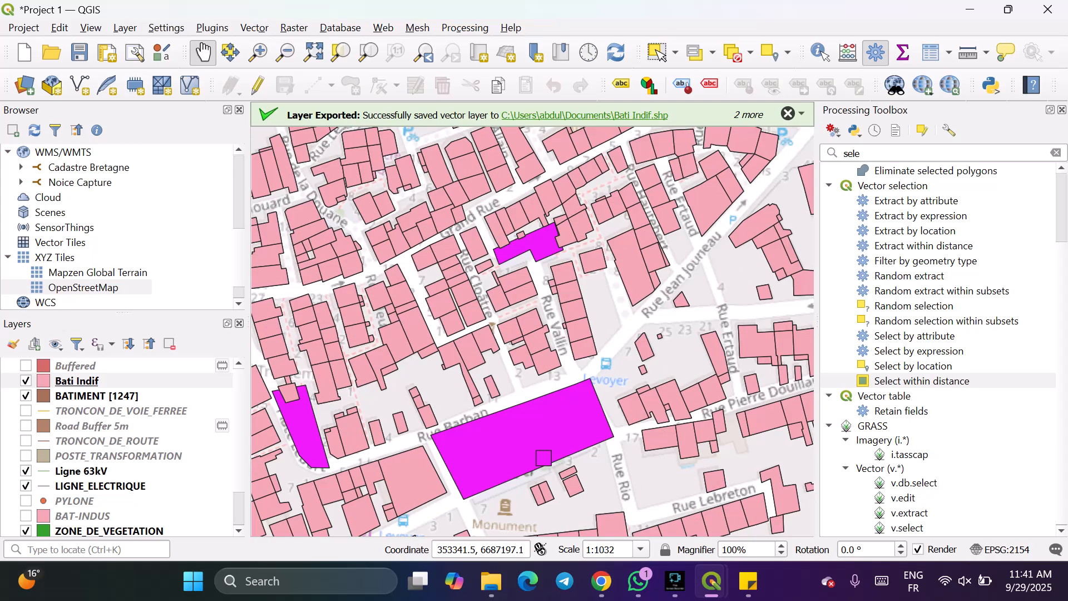
scroll(577, 316, "up", 2)
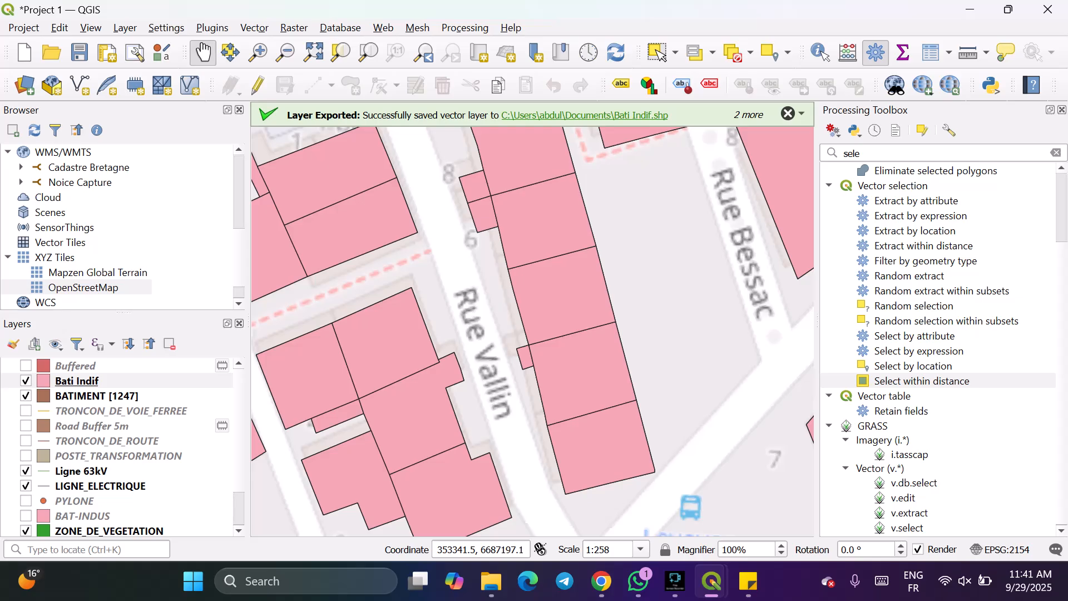
scroll(577, 316, "down", 1)
scroll(577, 317, "down", 1)
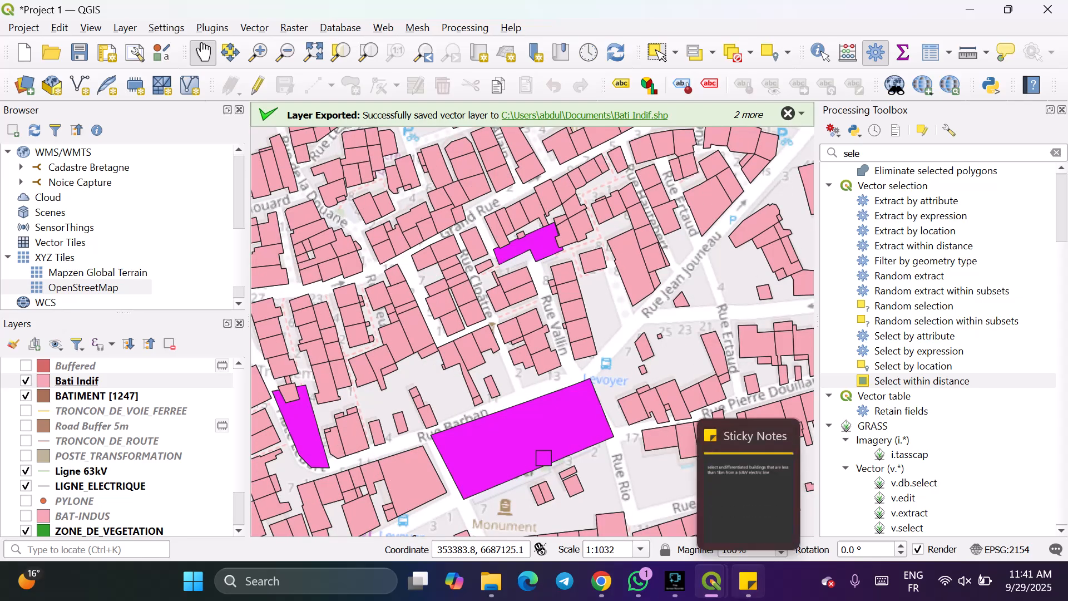
Switch to Sticky Notes, add the line "we want to merge" below the existing task, and return to QGIS.
left_click(748, 581)
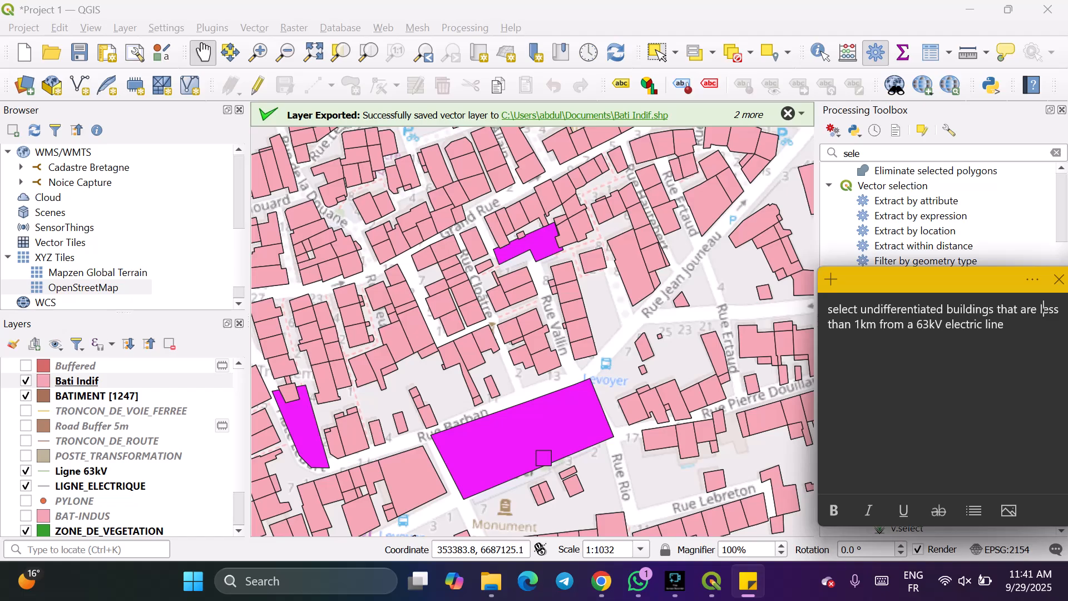
left_click(1005, 324)
key("Return")
key("Return")
type("we want to merge")
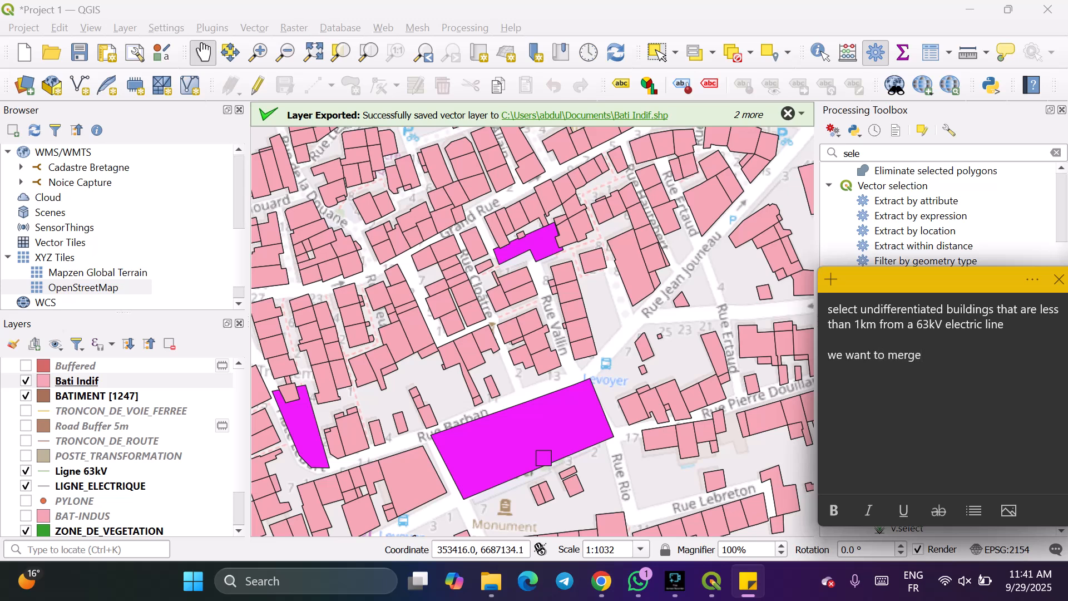
left_click(501, 251)
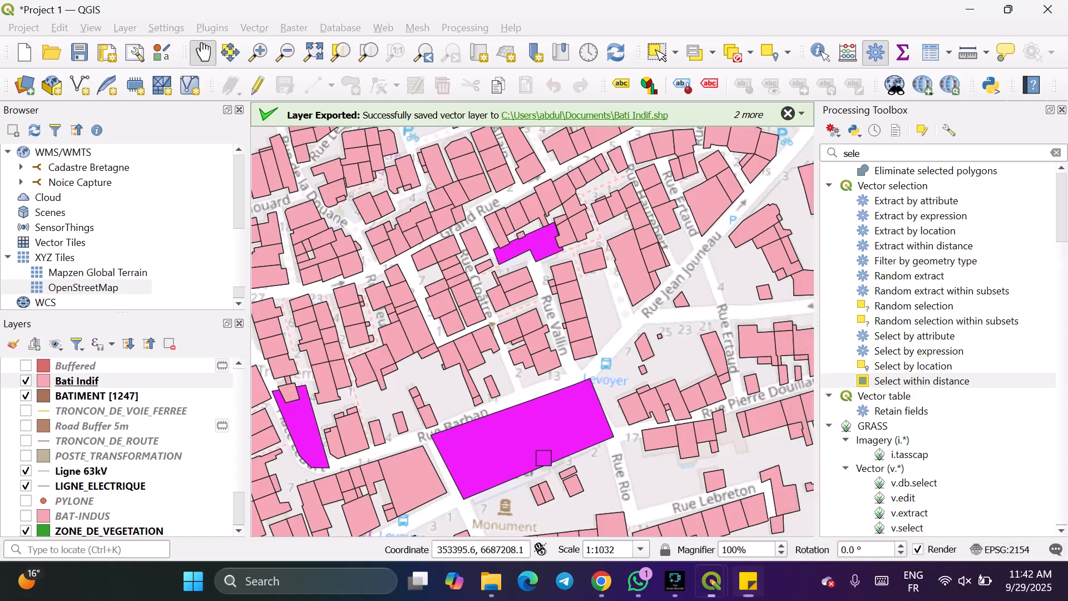
left_click_drag(556, 334, 406, 350)
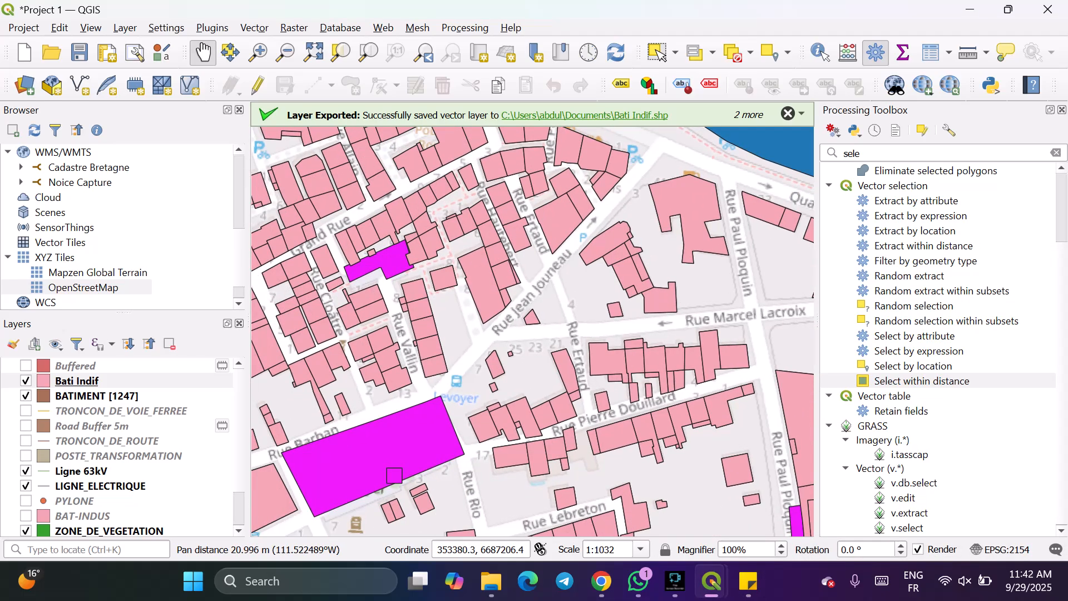
left_click(77, 381)
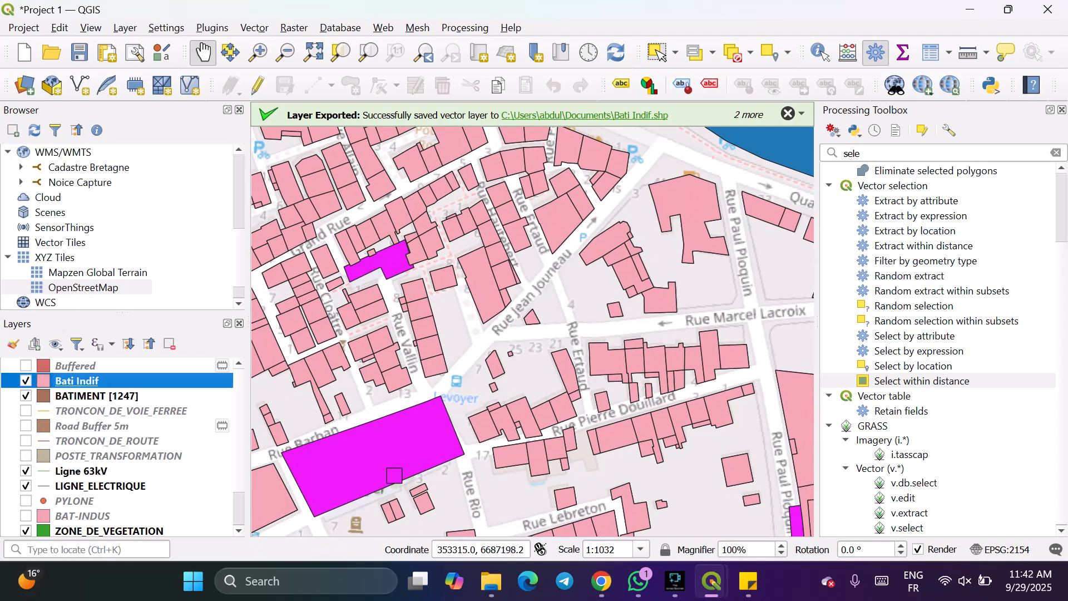
left_click(254, 28)
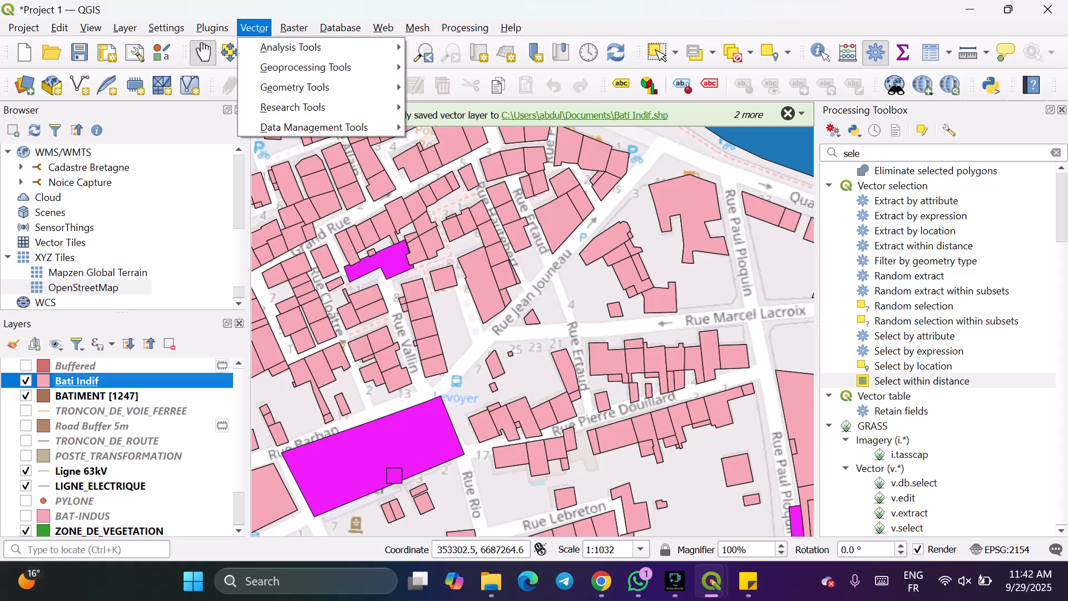
left_click_drag(481, 198, 550, 264)
scroll(510, 254, "down", 3)
scroll(499, 270, "up", 1)
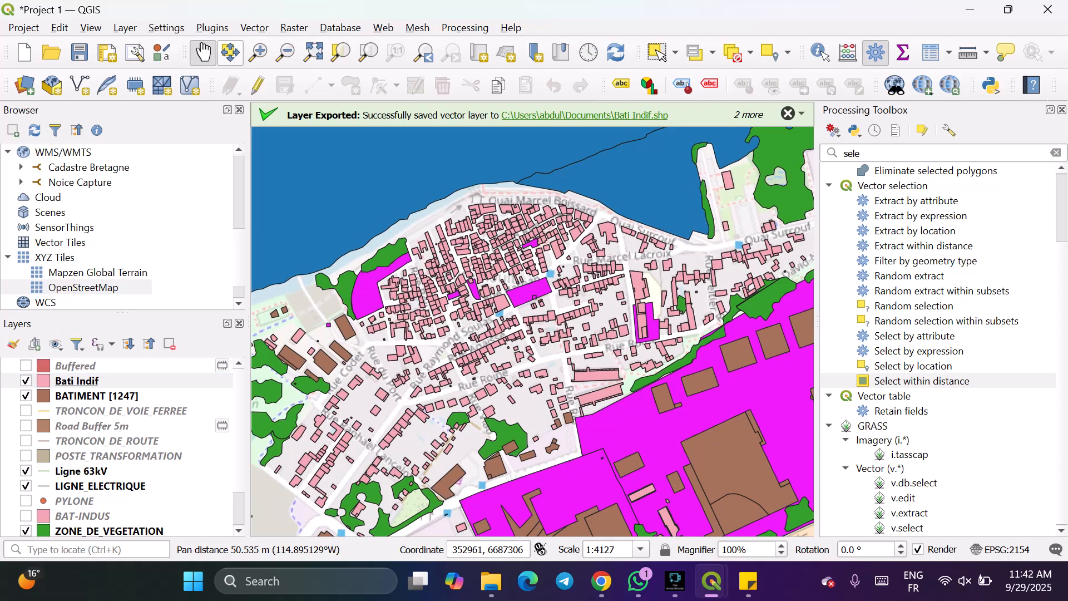
Dissolve the BATIMENT layer into a temporary layer with disjoint features kept separate, and close the tool.
left_click(255, 27)
mouse_move(306, 68)
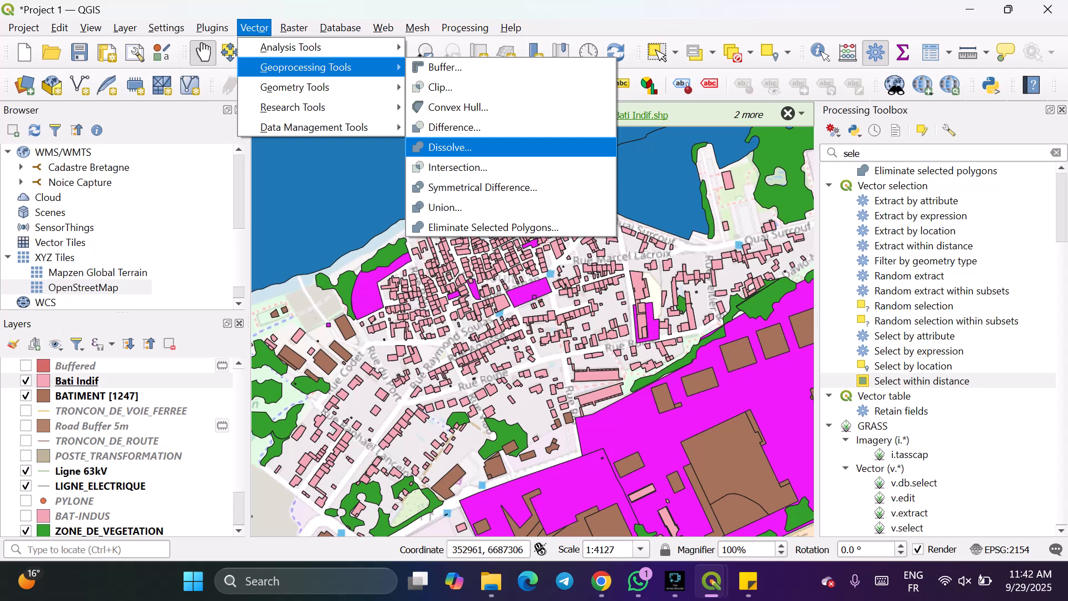
left_click(450, 147)
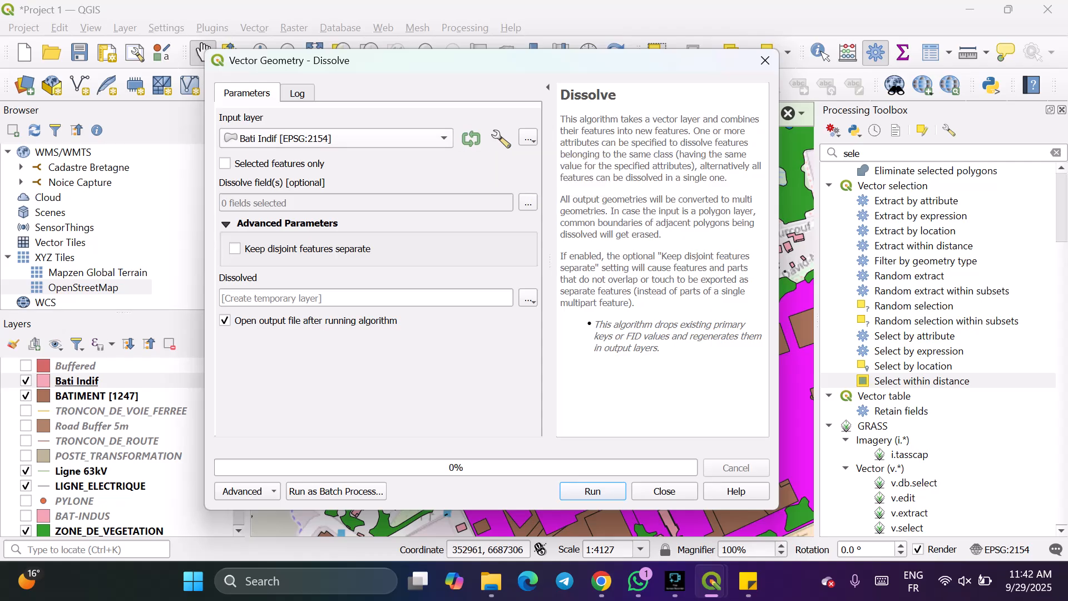
left_click(336, 138)
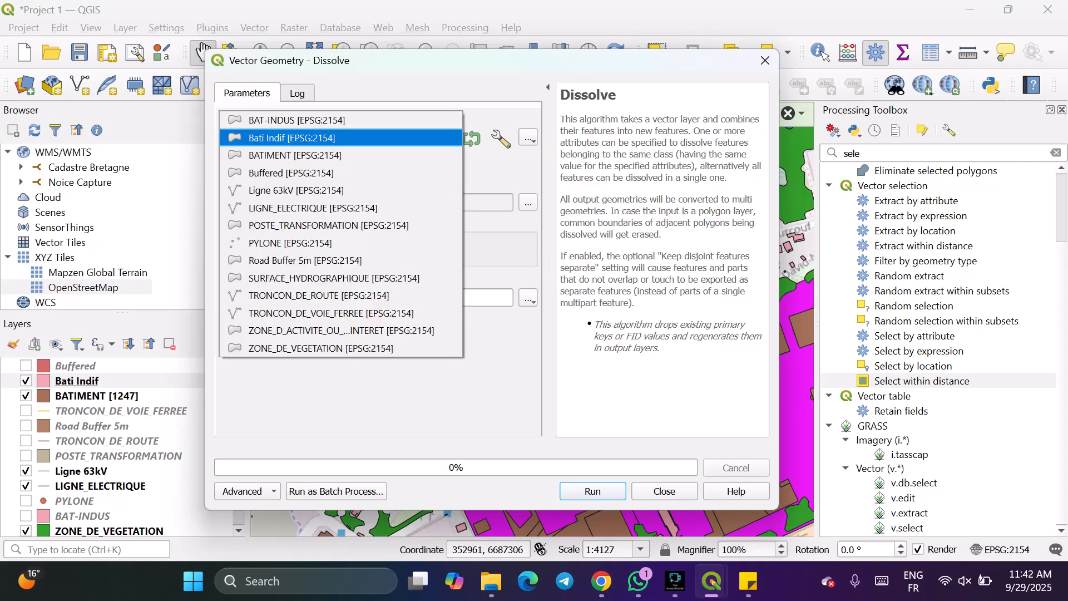
key("Down")
key("Down")
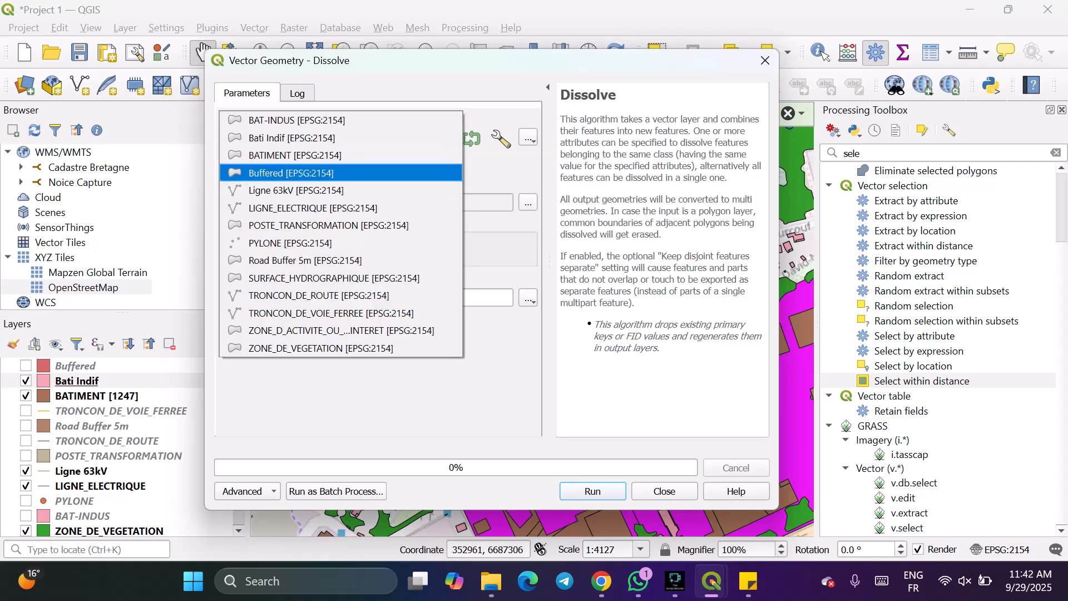
key("Up")
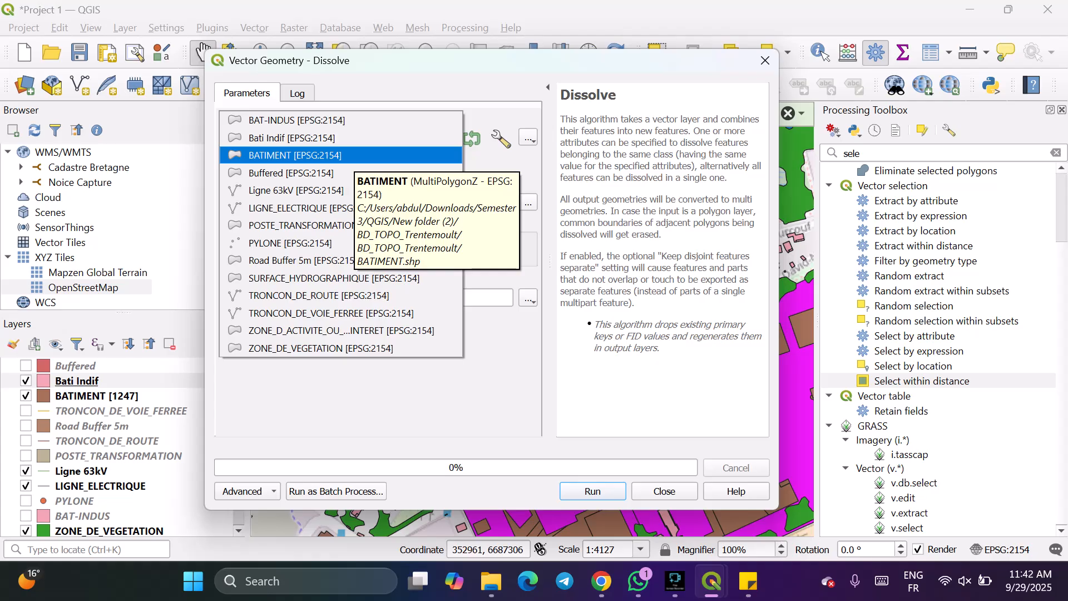
key("Return")
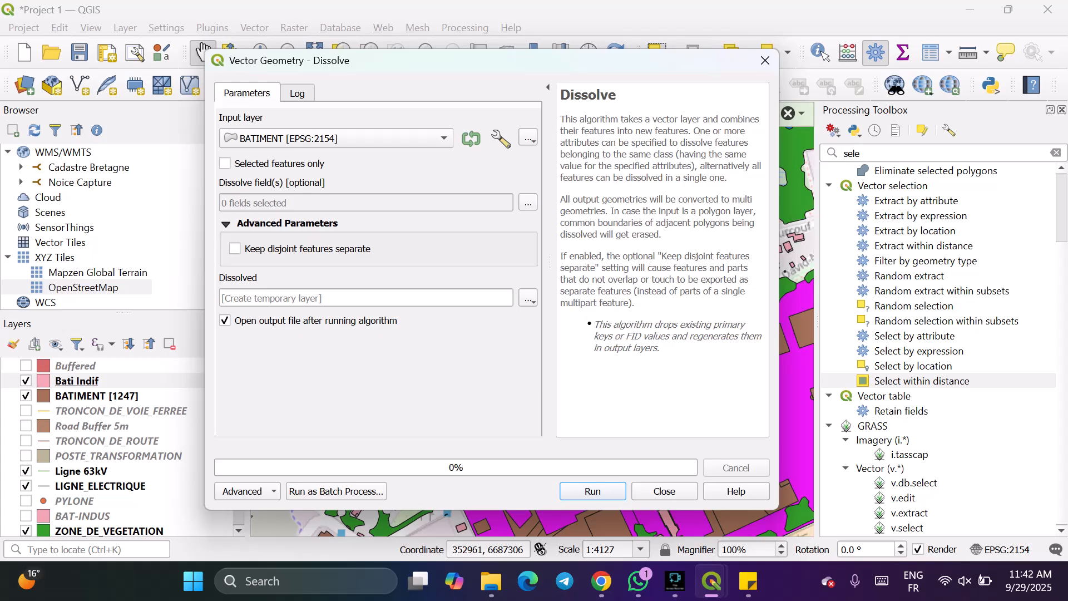
left_click(234, 249)
left_click(593, 491)
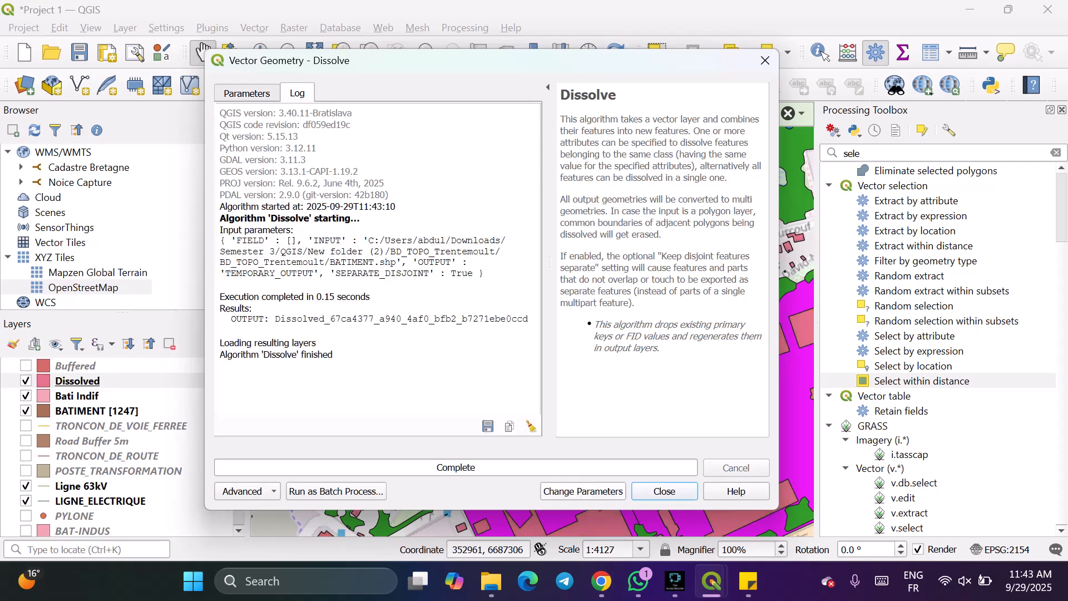
left_click(665, 492)
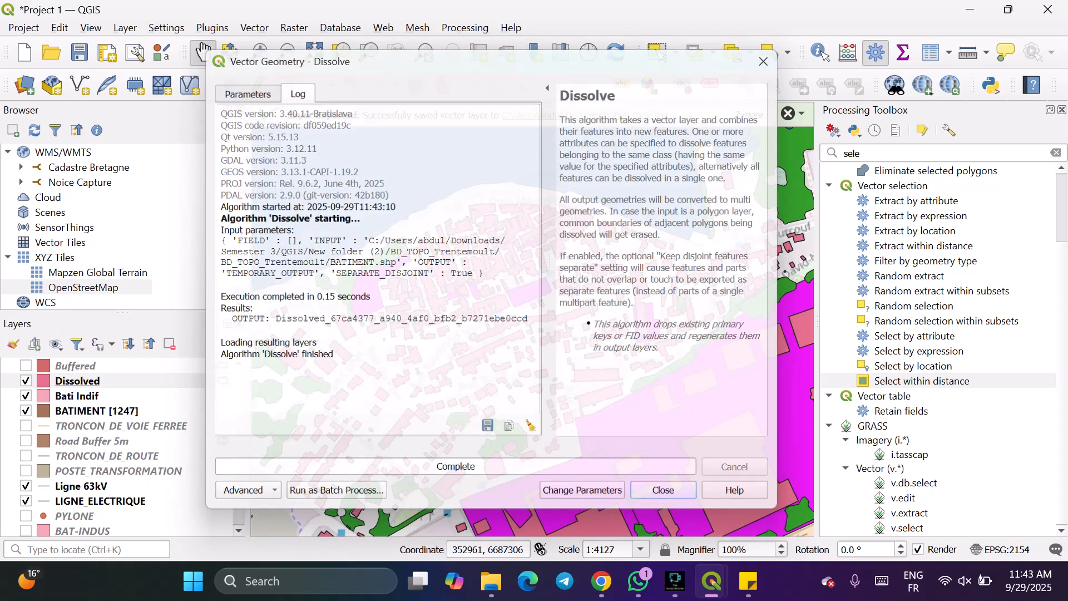
Inspect the merged building outlines of the Dissolved layer around Rue Barban and the surrounding streets.
scroll(544, 323, "up", 3)
scroll(634, 295, "down", 1)
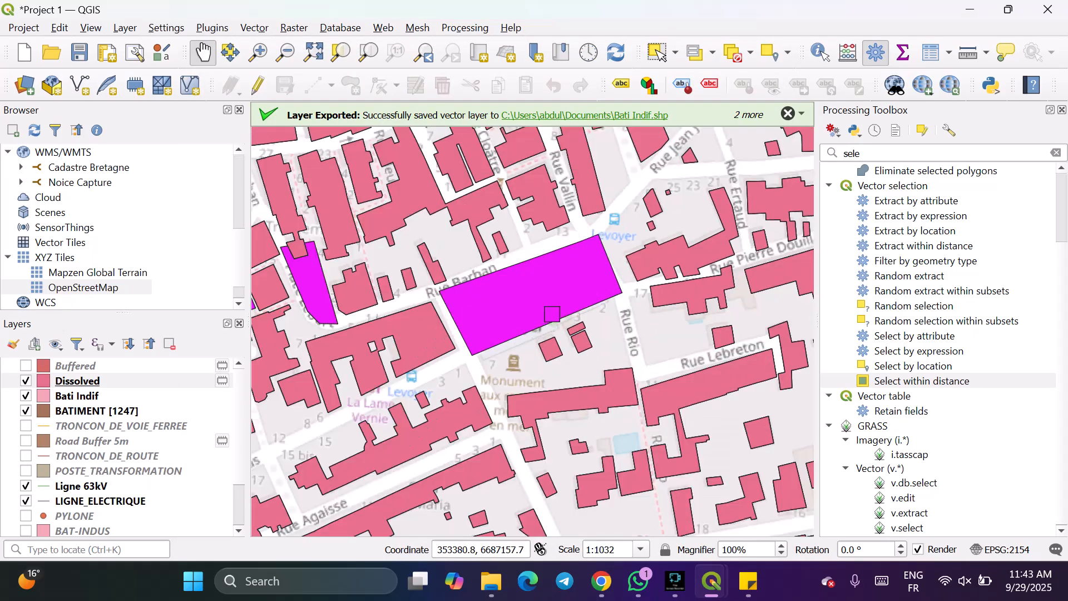
left_click_drag(729, 269, 635, 295)
scroll(638, 298, "up", 1)
scroll(640, 296, "down", 1)
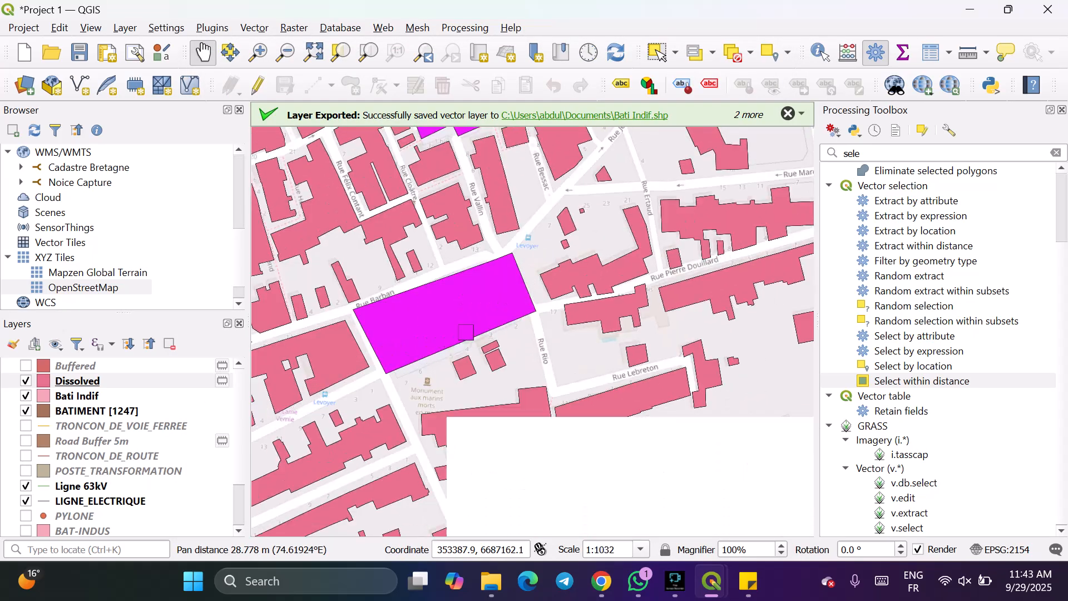
scroll(634, 296, "down", 2)
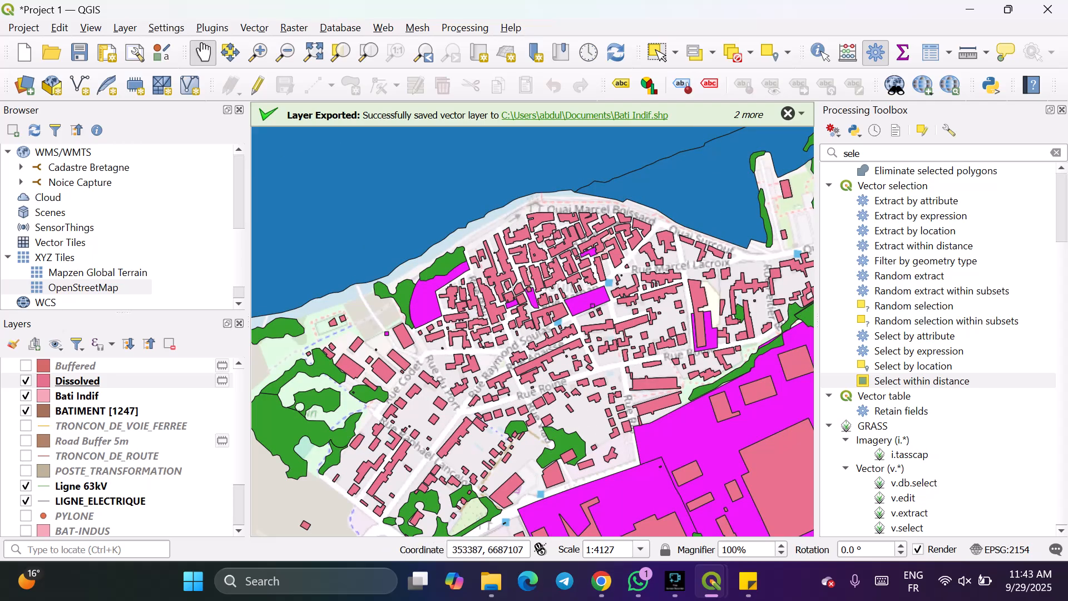
left_click_drag(639, 338, 609, 325)
scroll(502, 230, "up", 1)
left_click_drag(626, 290, 620, 312)
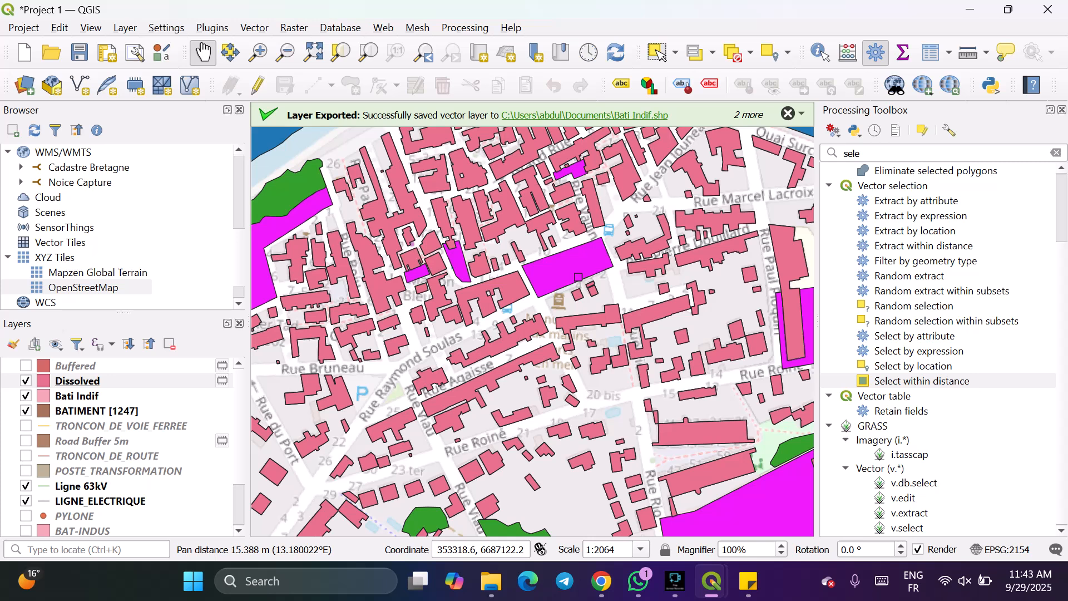
Hide and show the Dissolved layer again to compare the merged outlines with the separate buildings beneath.
left_click(77, 382)
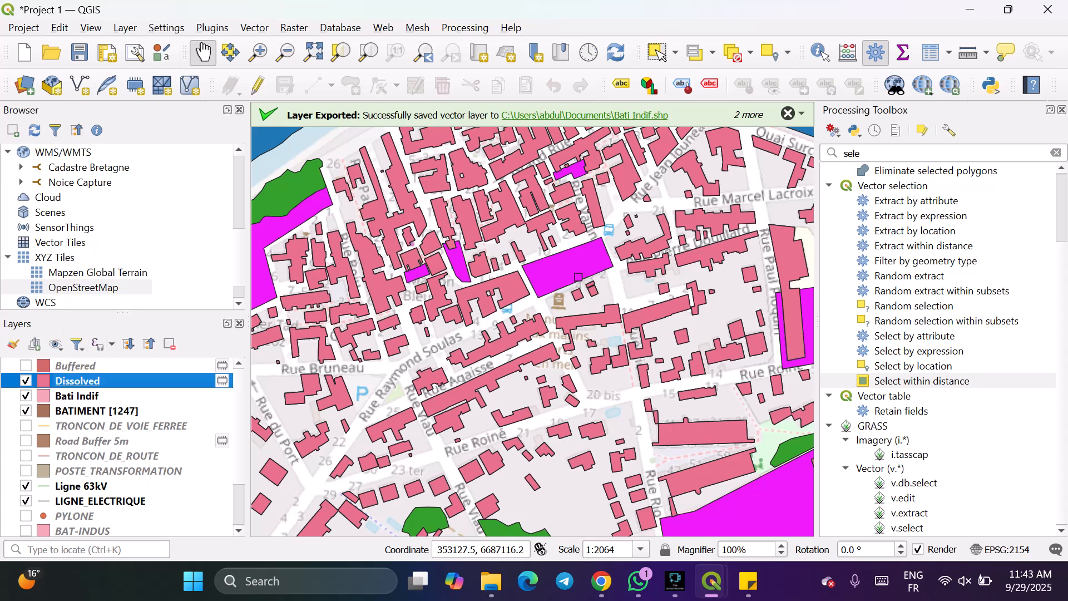
key("space")
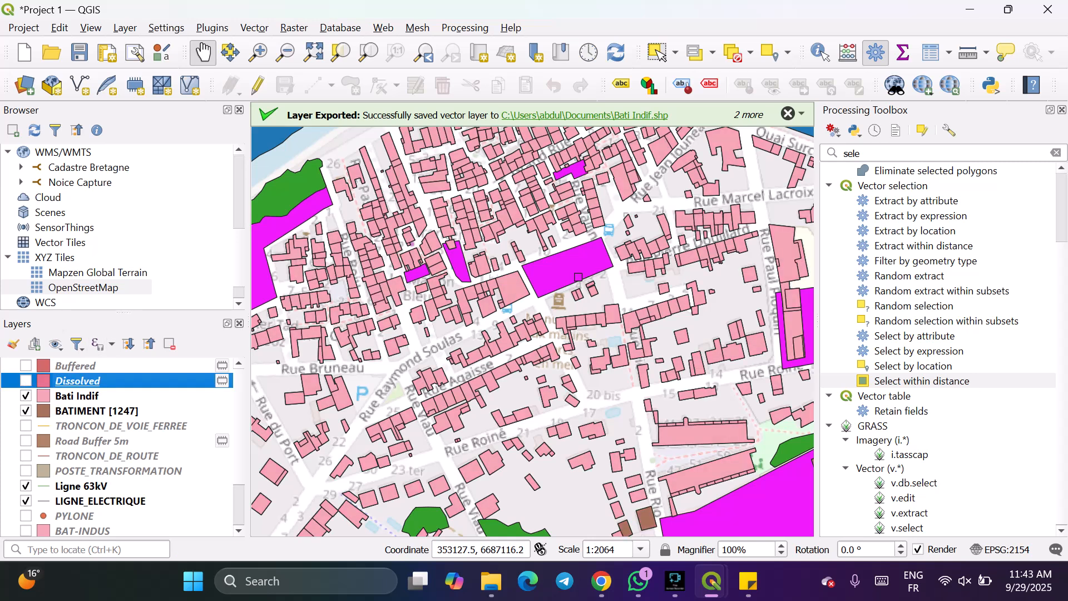
key("space")
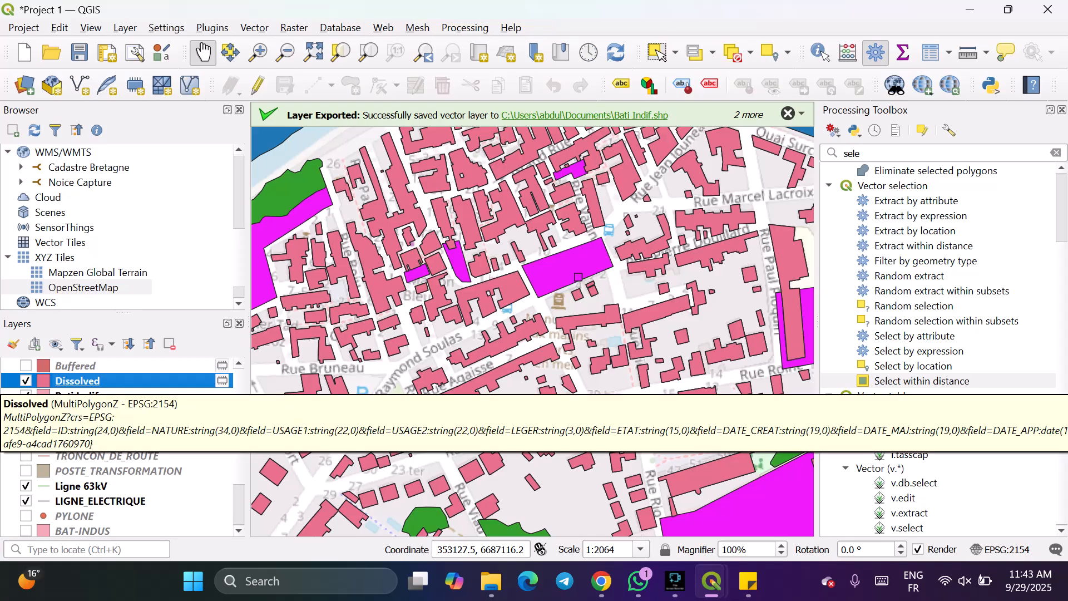
scroll(378, 326, "down", 1)
left_click_drag(378, 326, 440, 329)
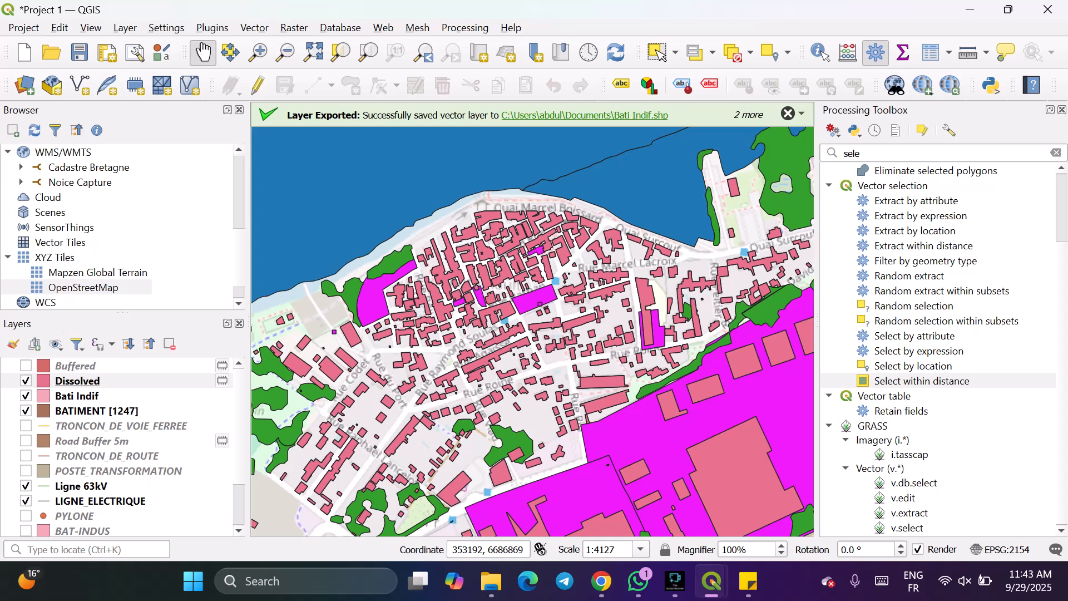
Switch to Sticky Notes and add the line "calculate flat distance from" below the merge note.
left_click(748, 581)
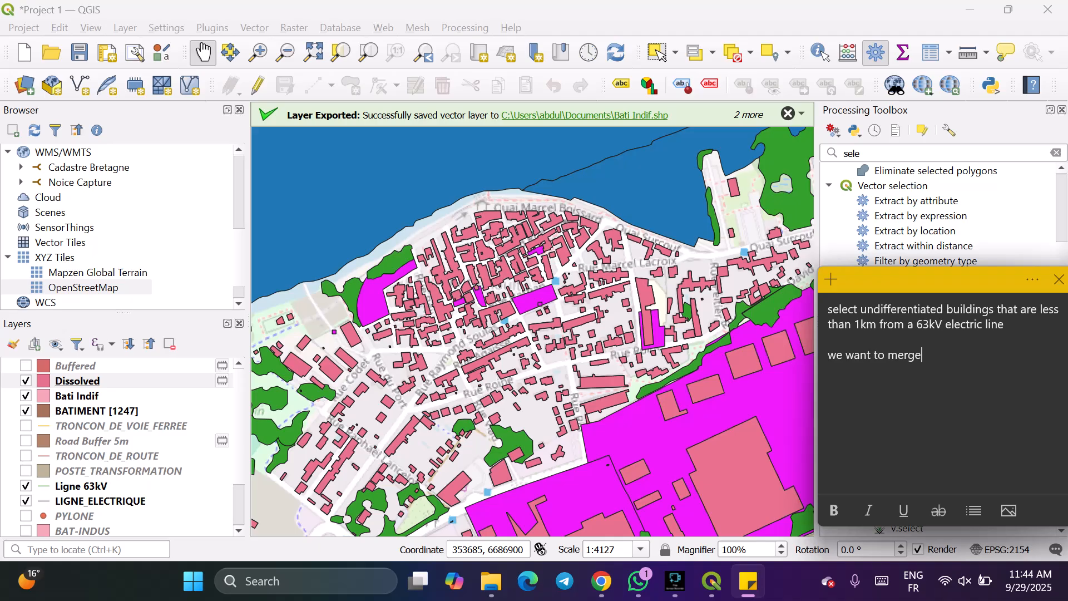
type("calculate flat distanc")
type("rom")
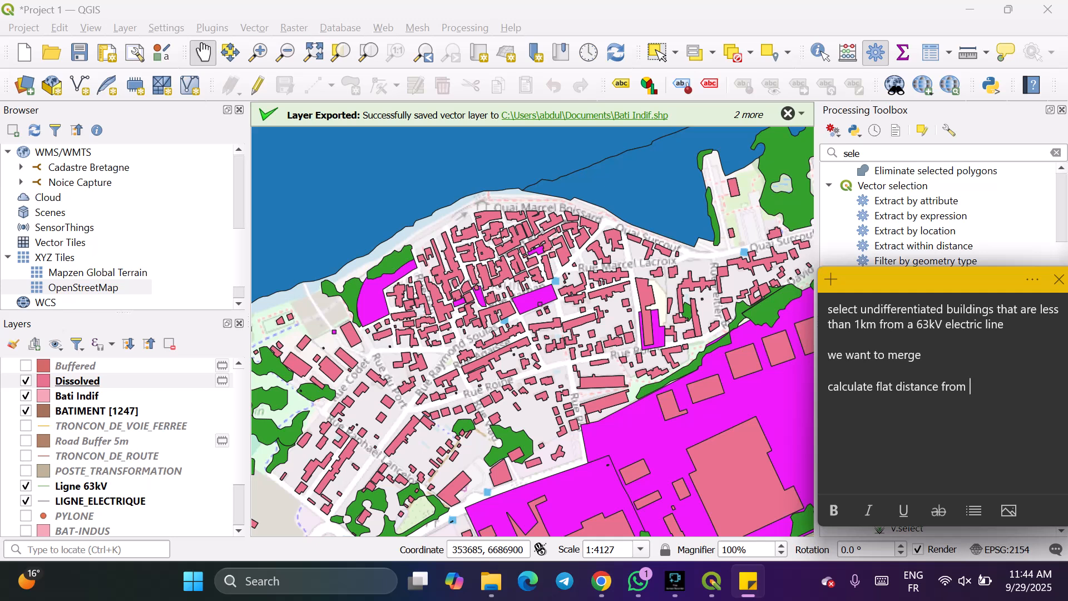
Correct the word "flat" to "flight" in the new note line and return to the end of that line.
left_click(893, 386)
key("BackSpace")
key("BackSpace")
type("ight")
key("Right")
key("Right")
key("Right")
key("Right")
key("Right")
key("Right")
key("Right")
key("Right")
key("Right")
key("Right")
key("Right")
key("Right")
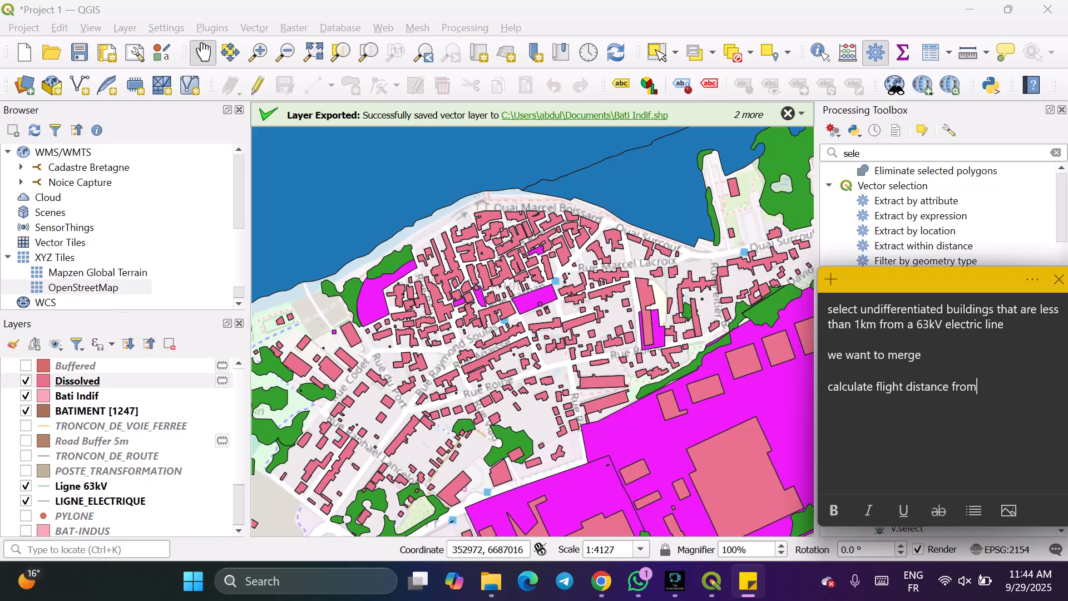
Hide the Bati Indif and Ligne 63kV layers while keeping the LIGNE_ELECTRIQUE layer shown.
left_click(26, 396)
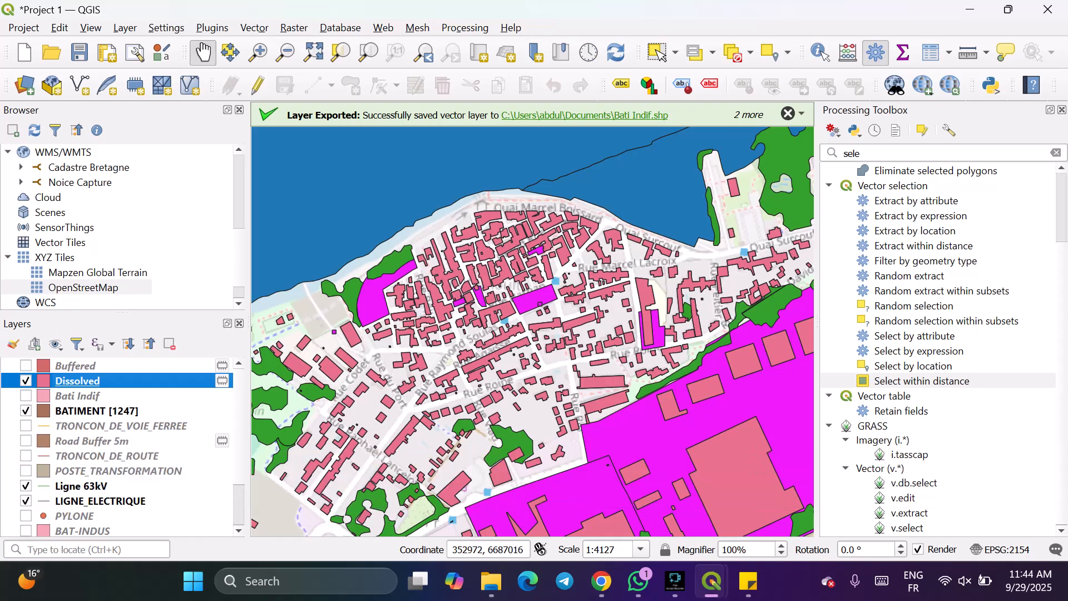
scroll(123, 446, "down", 1)
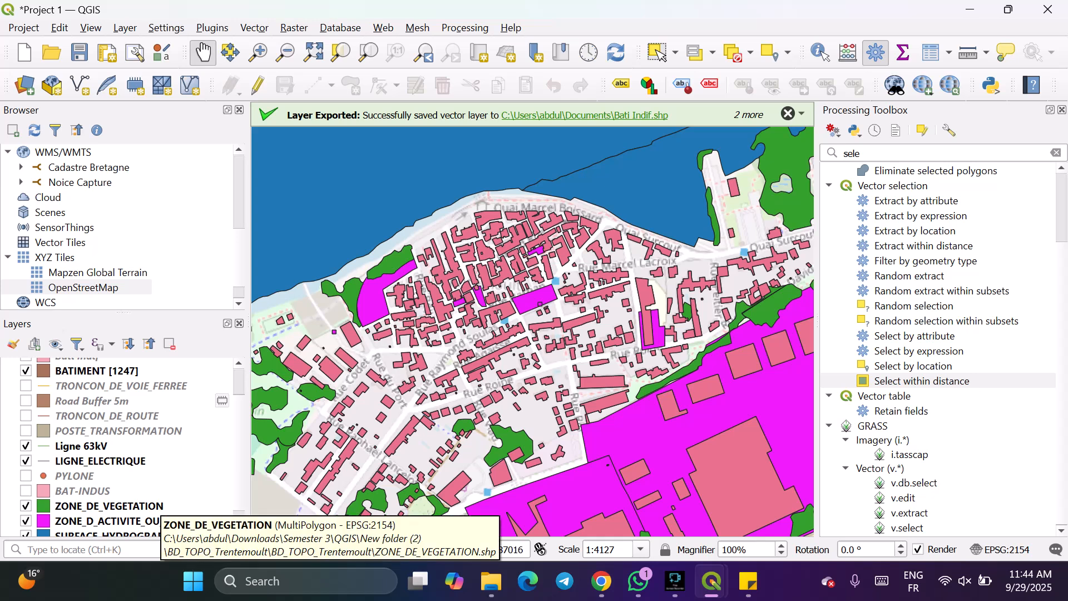
scroll(123, 445, "down", 1)
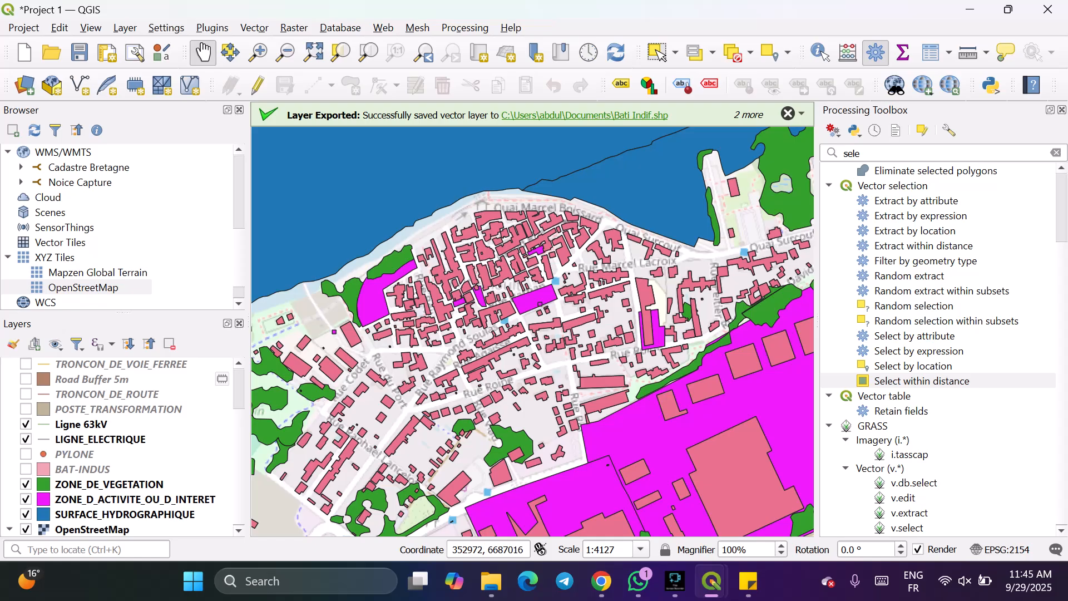
left_click(25, 424)
left_click(25, 440)
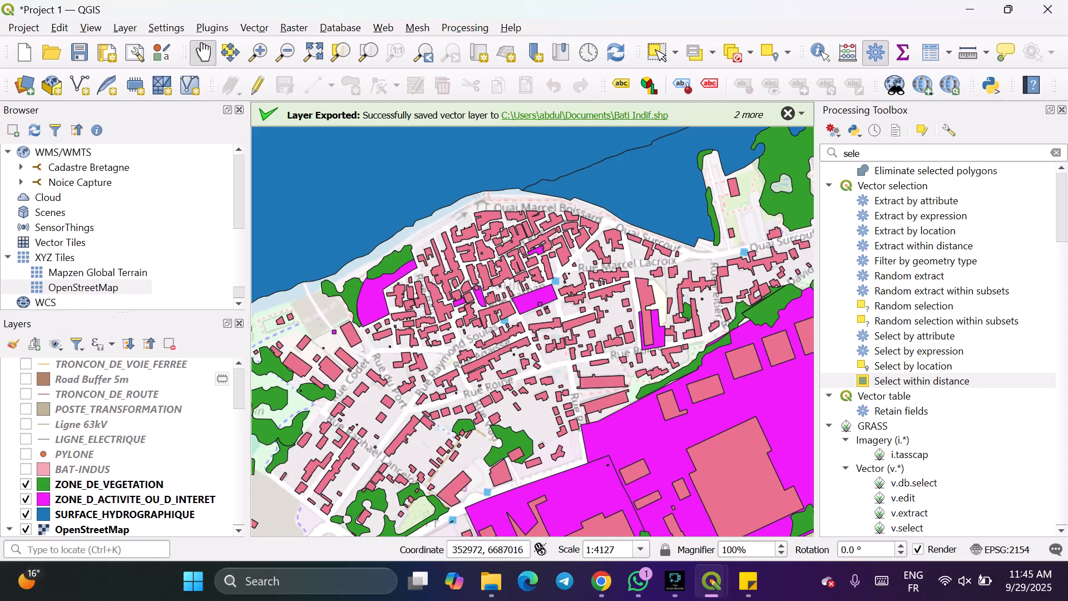
left_click(25, 440)
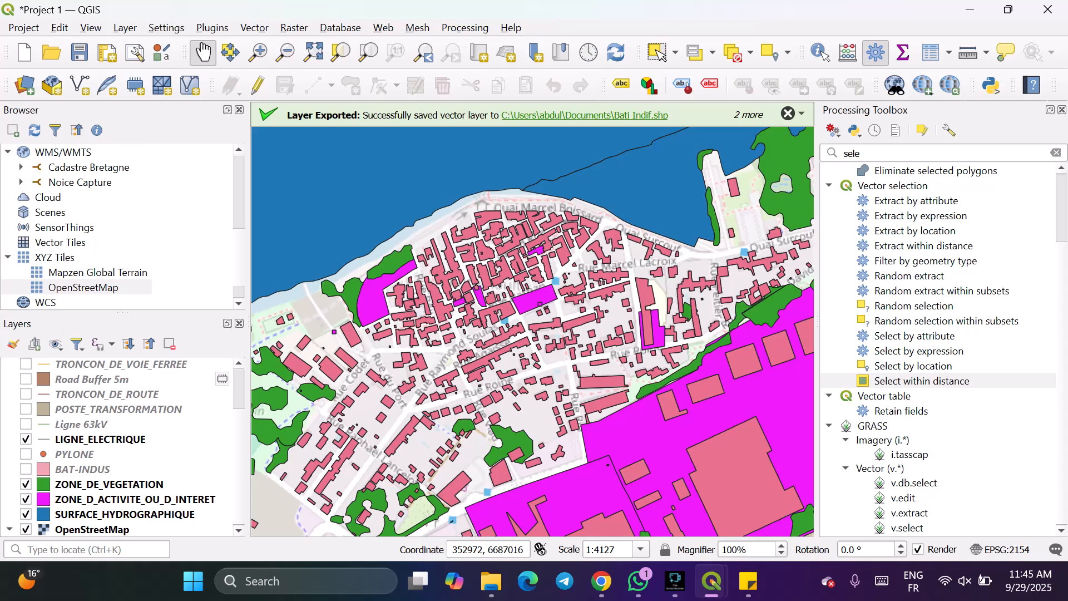
scroll(117, 445, "up", 1)
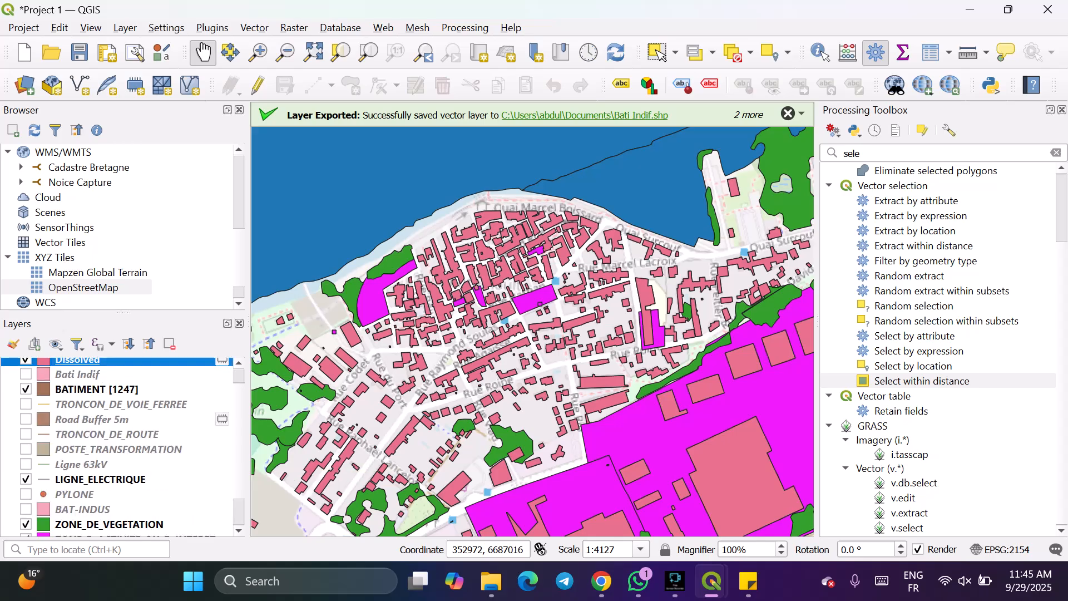
scroll(123, 447, "up", 1)
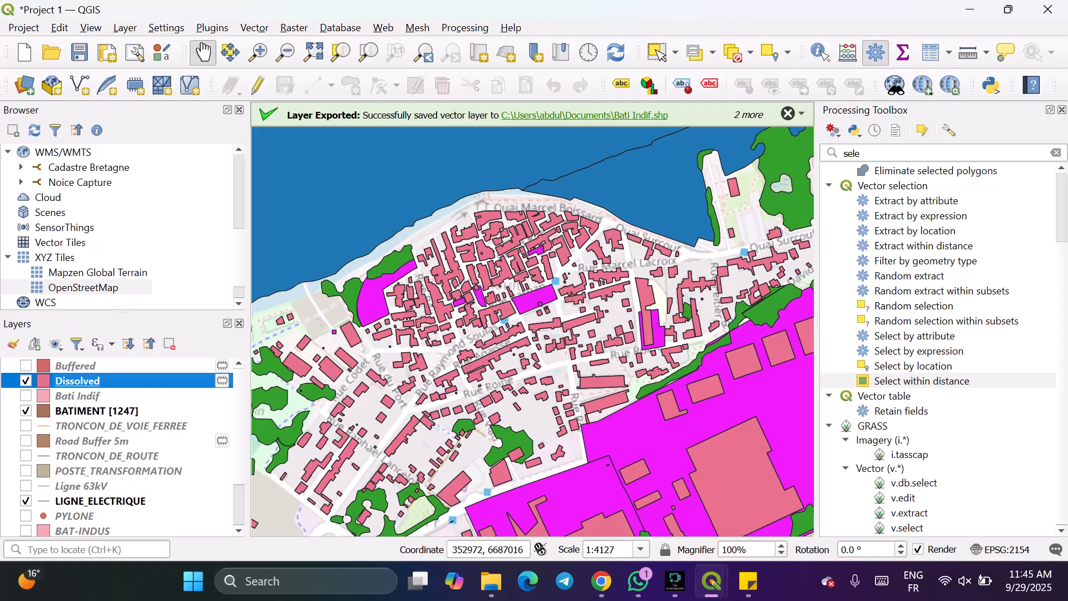
Turn on the display of the POSTE_TRANSFORMATION layer.
left_click(25, 470)
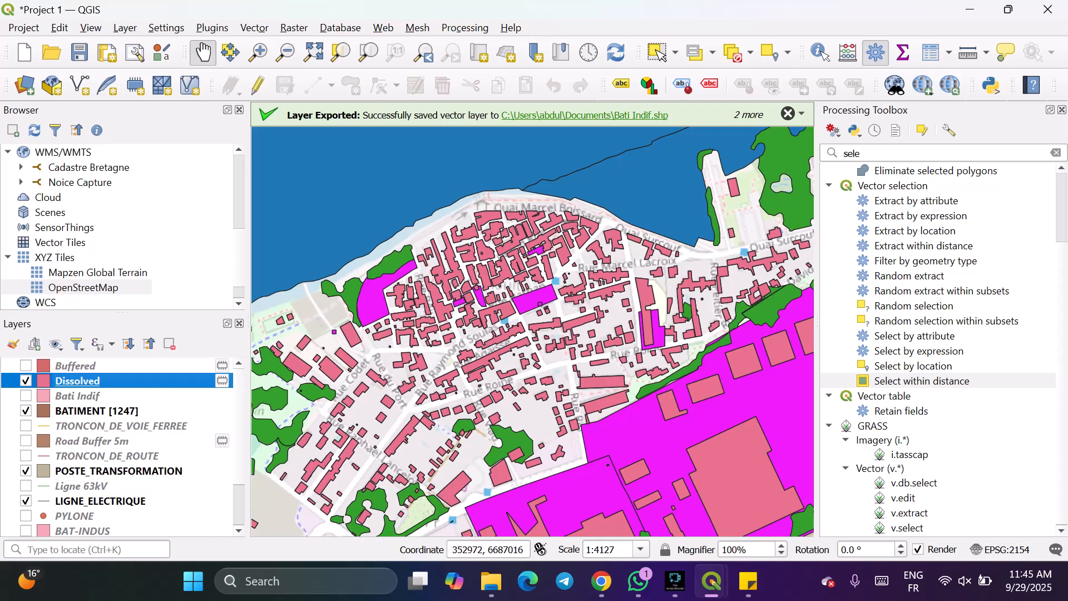
left_click(25, 471)
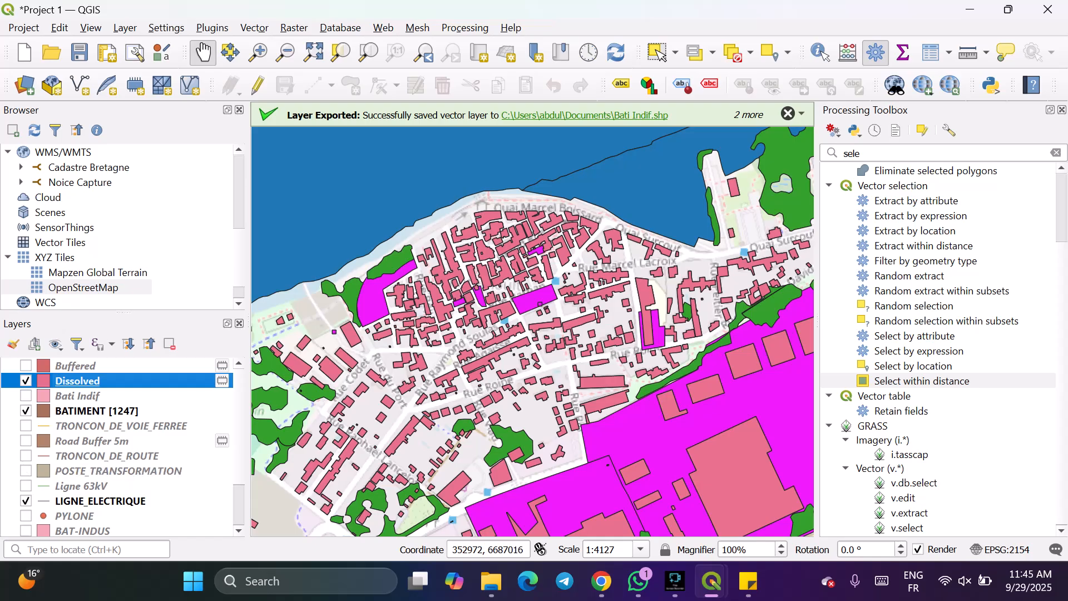
left_click(25, 471)
left_click(25, 471)
left_click(26, 470)
Locate the transformer station on the map, hiding and showing the POSTE_TRANSFORMATION layer to identify its polygon.
scroll(304, 373, "up", 2)
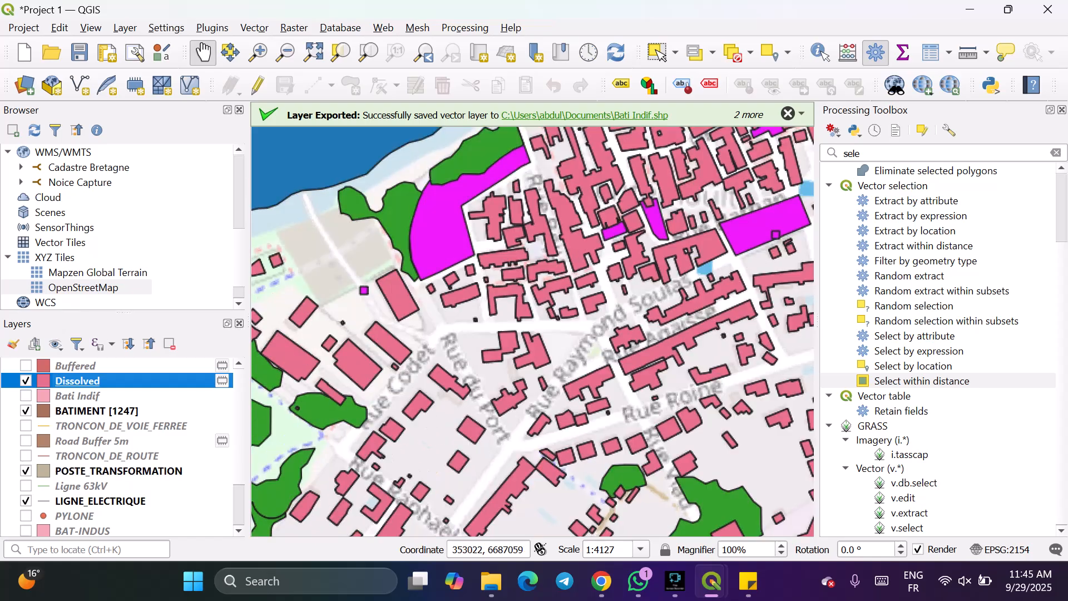
scroll(304, 378, "up", 1)
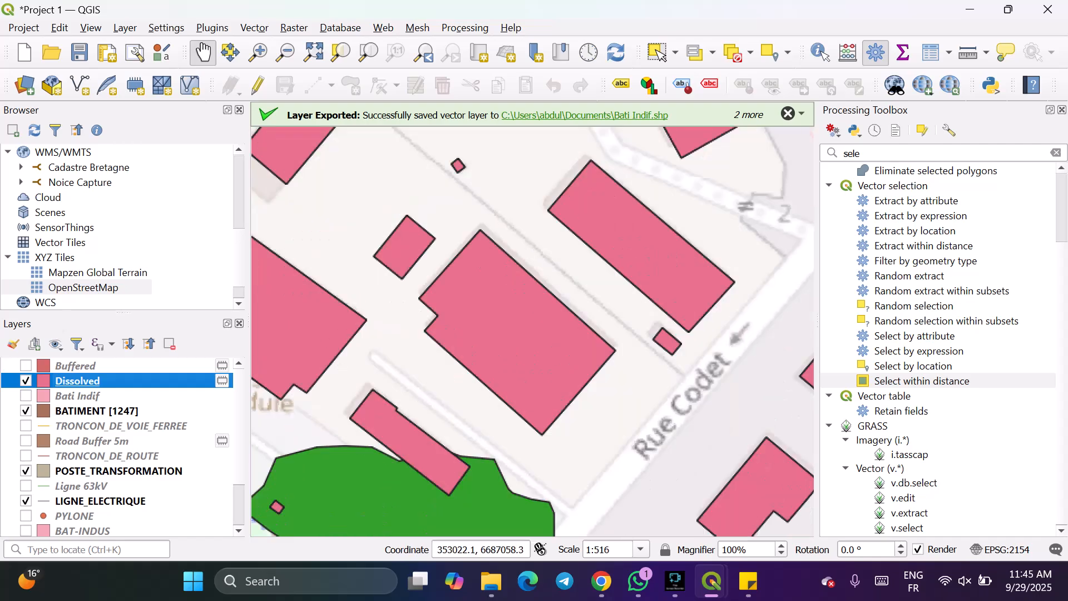
scroll(304, 378, "down", 1)
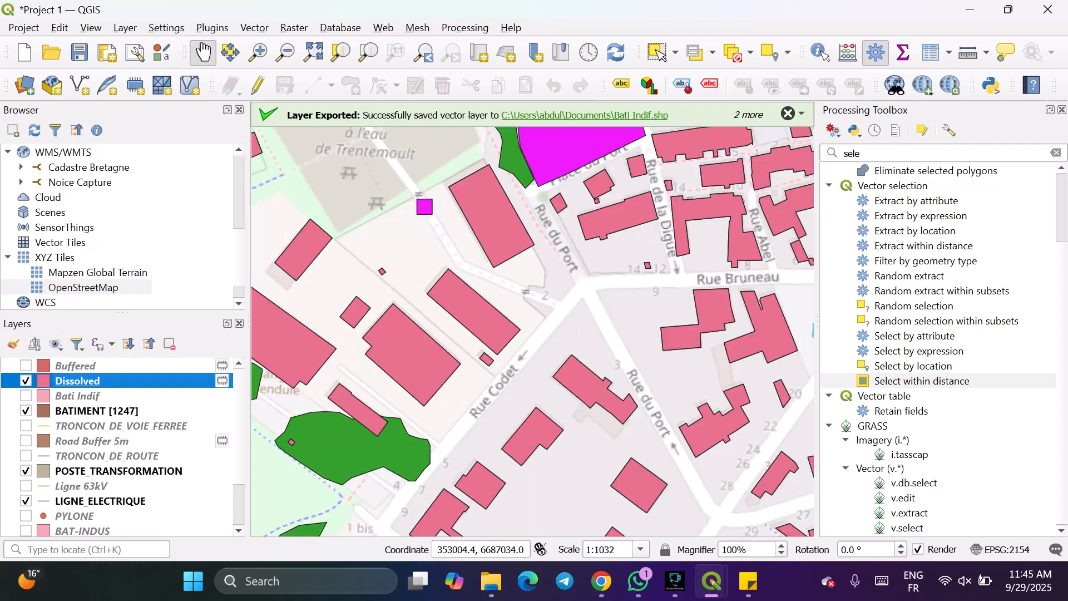
left_click(26, 471)
left_click(26, 471)
scroll(452, 472, "down", 2)
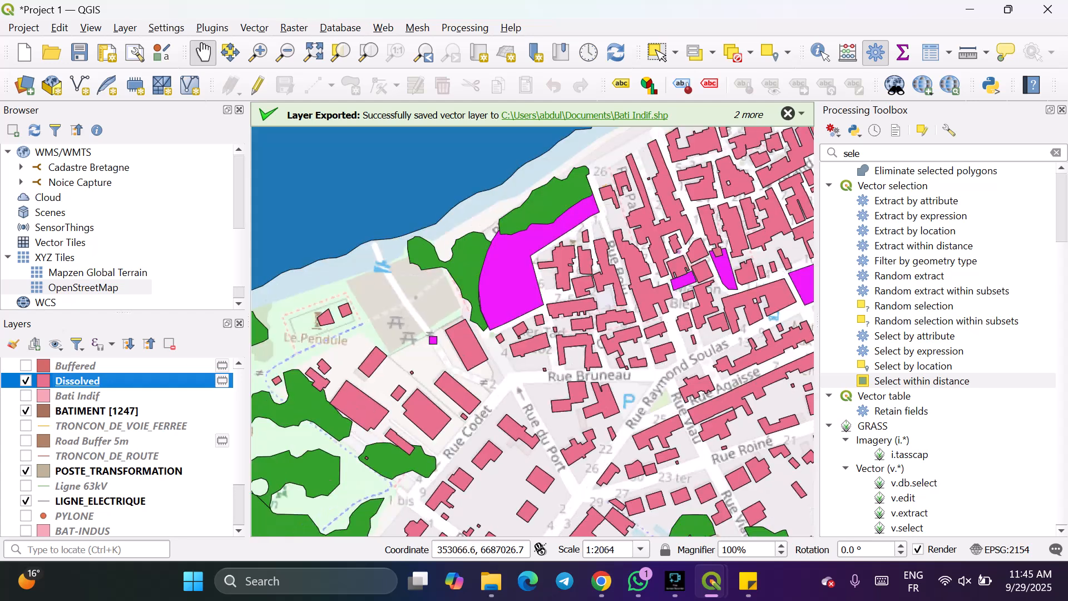
left_click_drag(431, 490, 507, 273)
left_click_drag(414, 389, 486, 298)
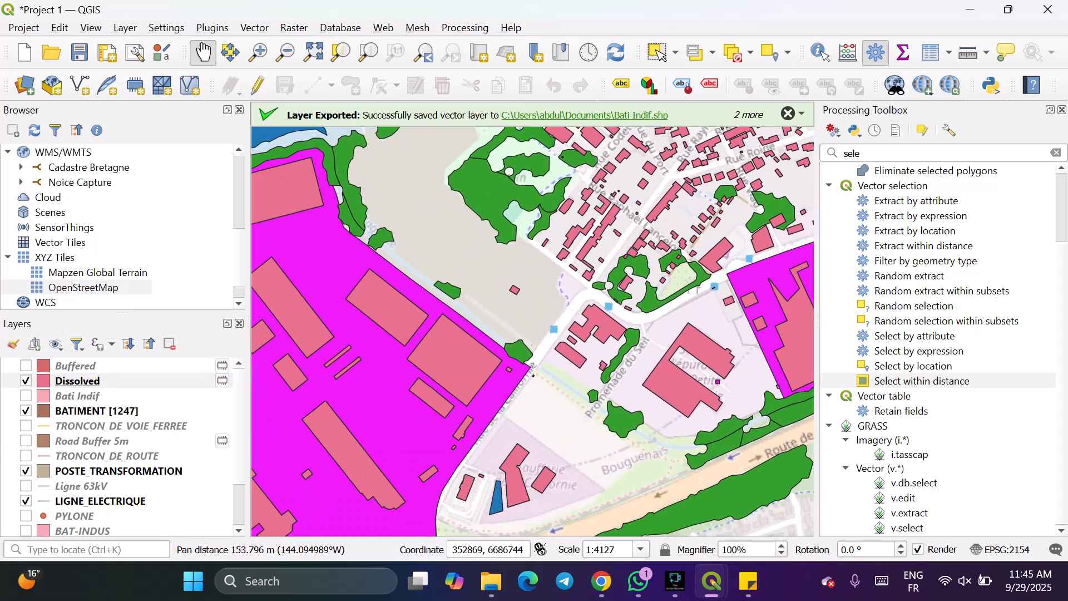
scroll(446, 384, "down", 2)
left_click_drag(415, 416, 634, 331)
left_click_drag(445, 409, 542, 388)
scroll(420, 357, "up", 1)
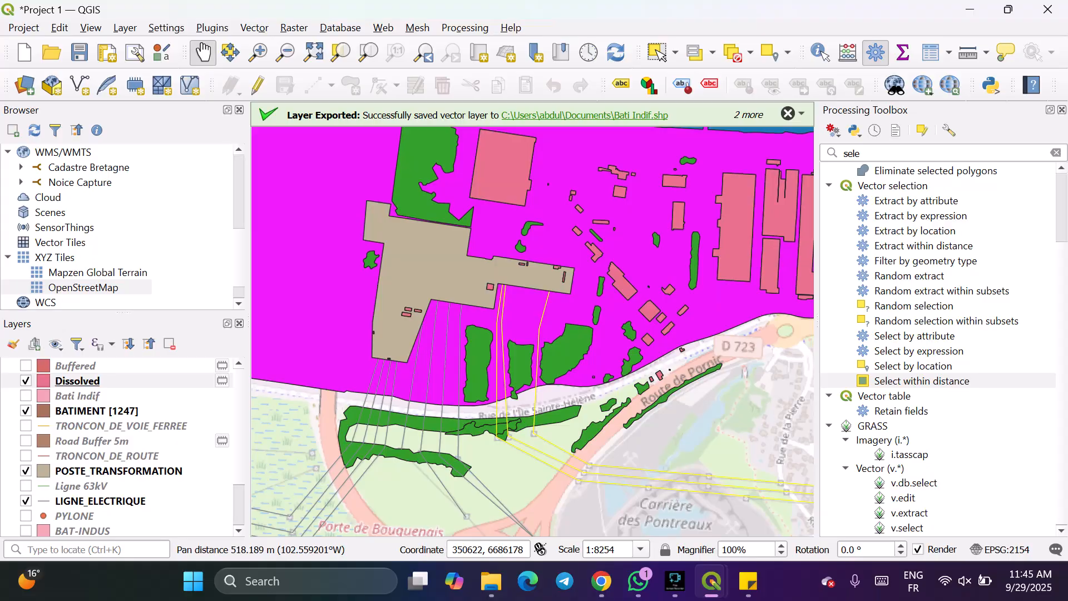
left_click(26, 471)
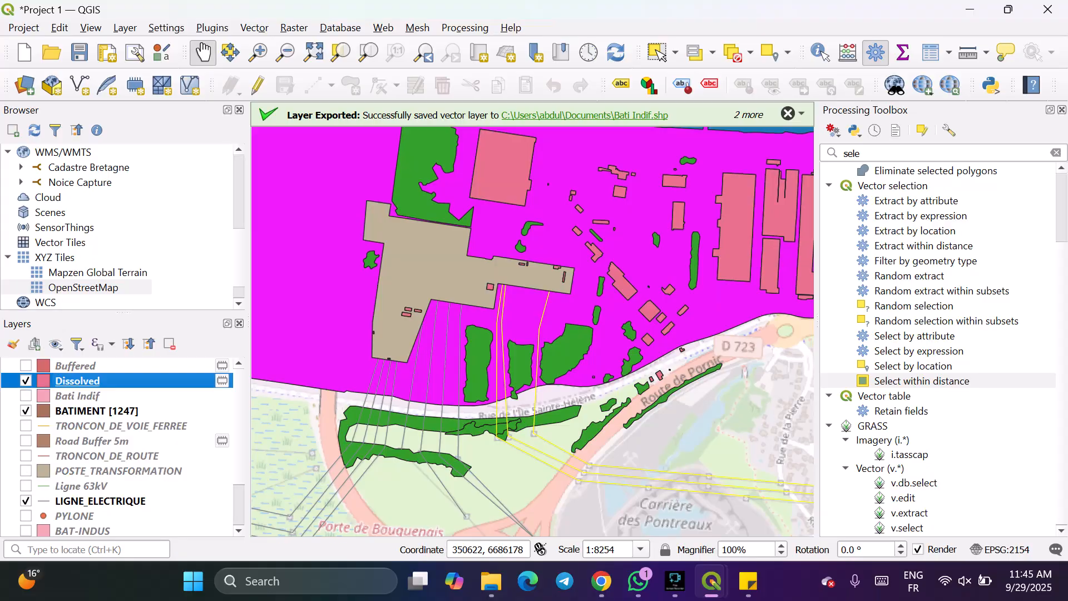
left_click(26, 472)
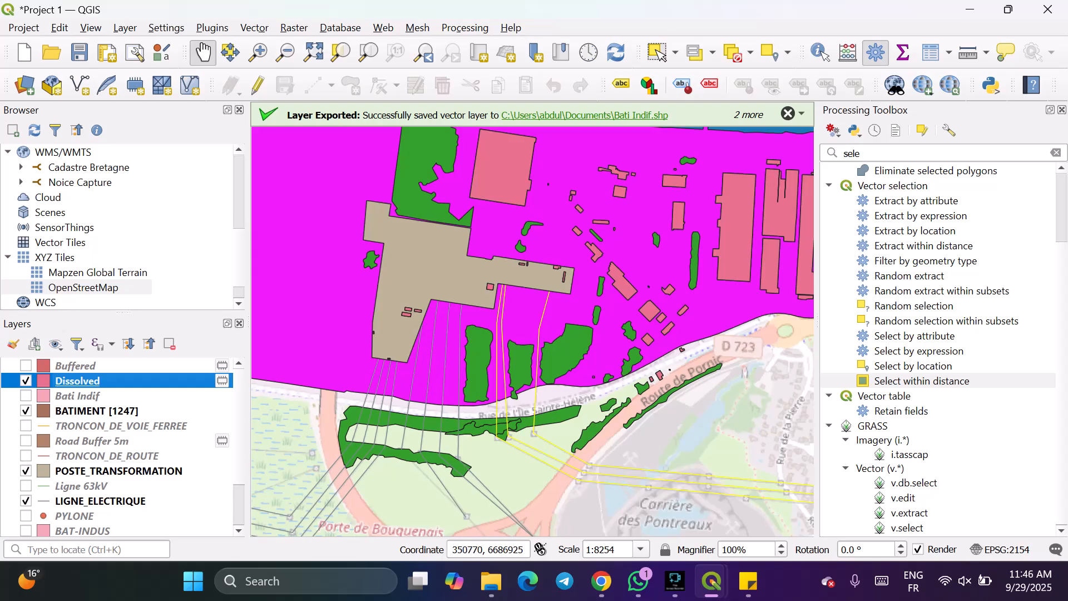
Create a temporary Centroids layer from BATIMENT, with a centroid created for each part.
left_click(254, 28)
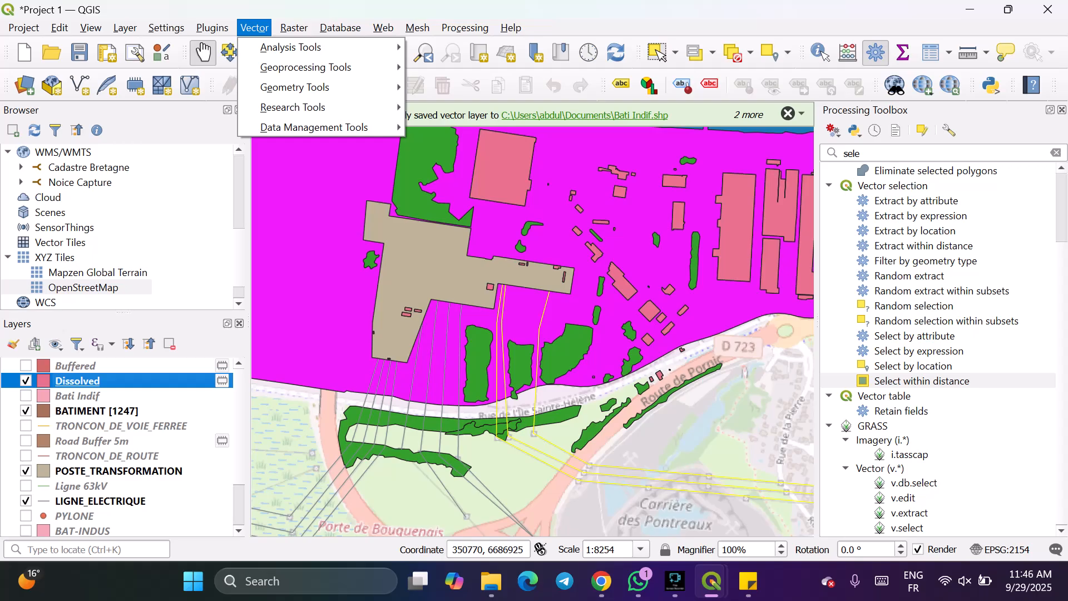
left_click(254, 27)
left_click(119, 471)
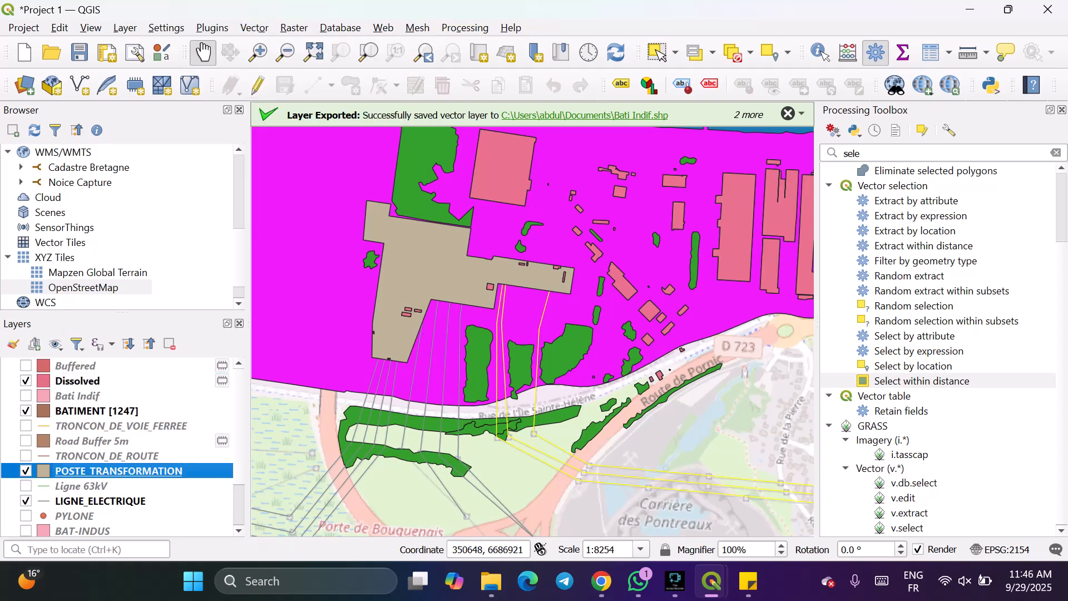
left_click(254, 28)
mouse_move(290, 47)
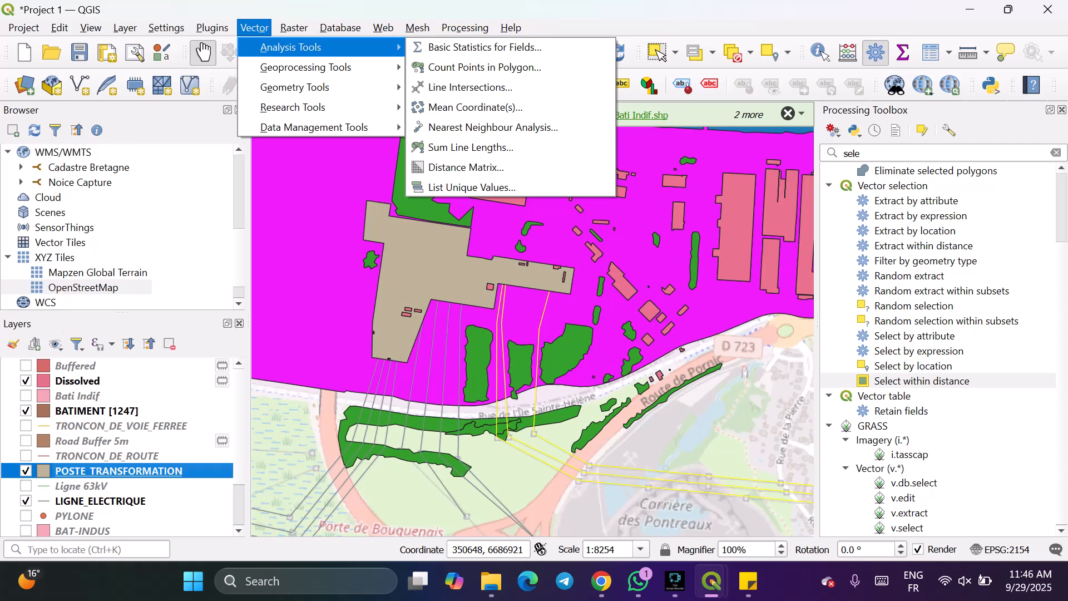
mouse_move(295, 88)
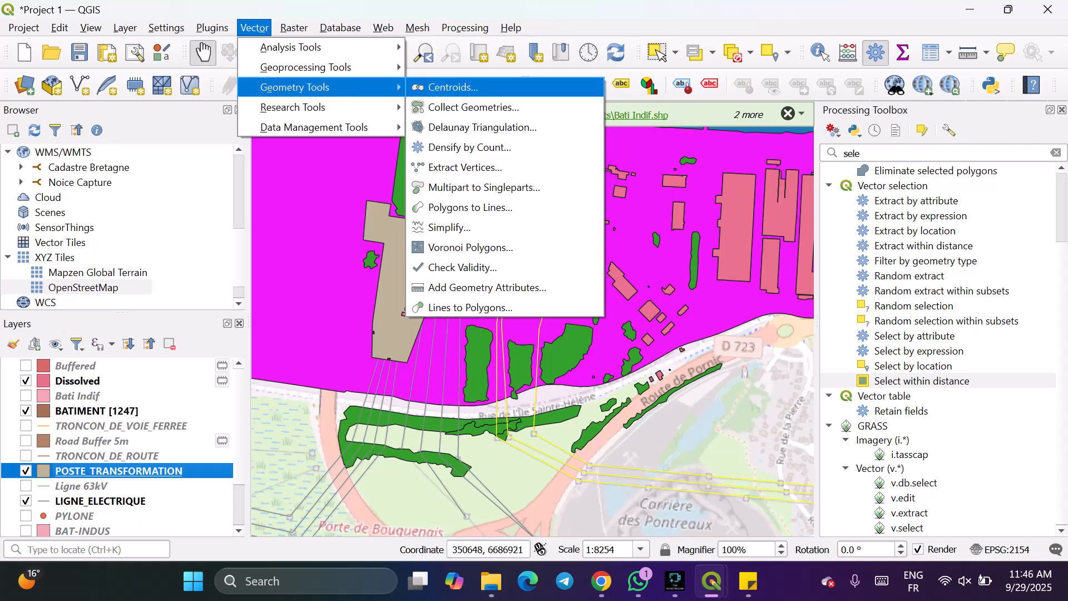
left_click(453, 87)
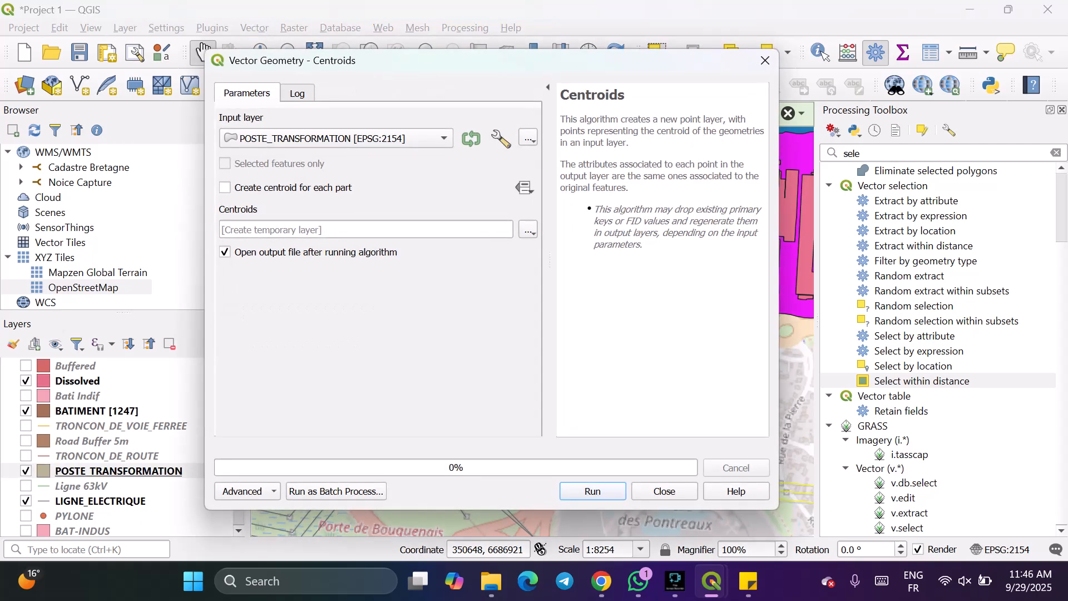
left_click(336, 138)
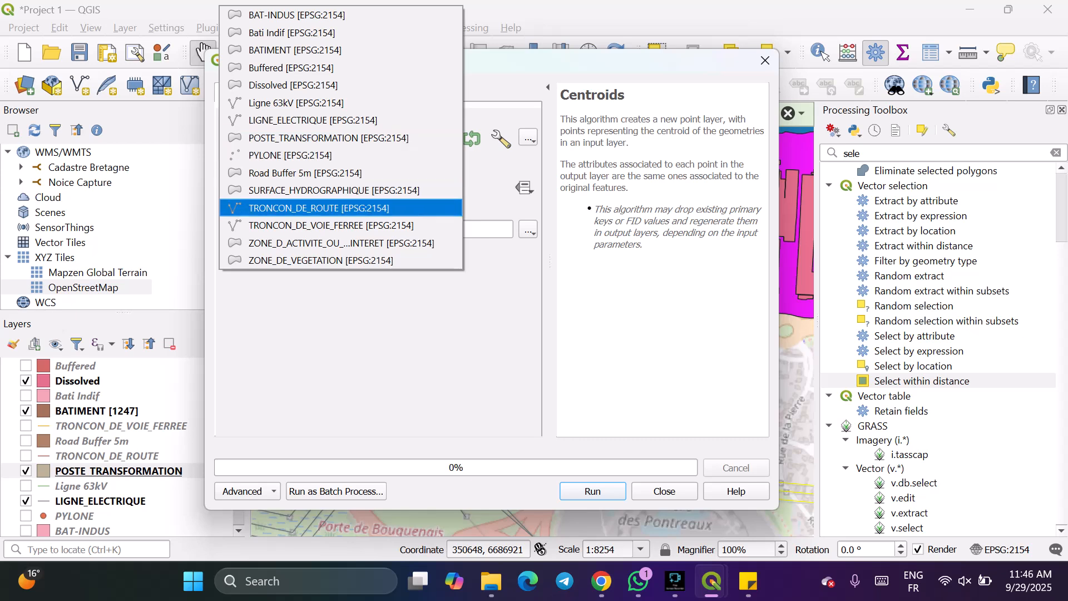
key("Up")
key("Return")
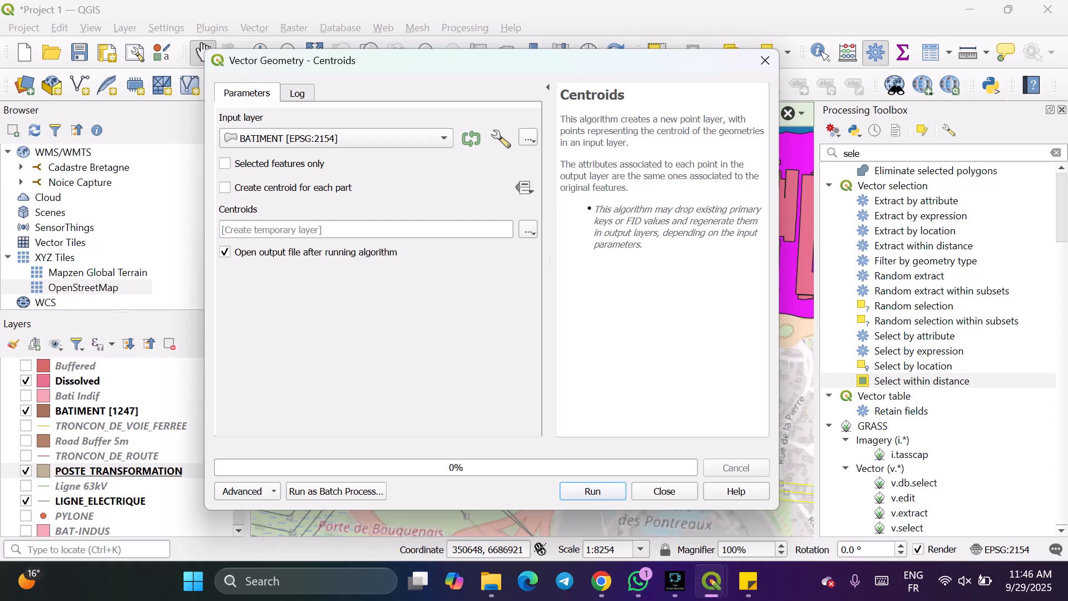
left_click(224, 188)
key("Return")
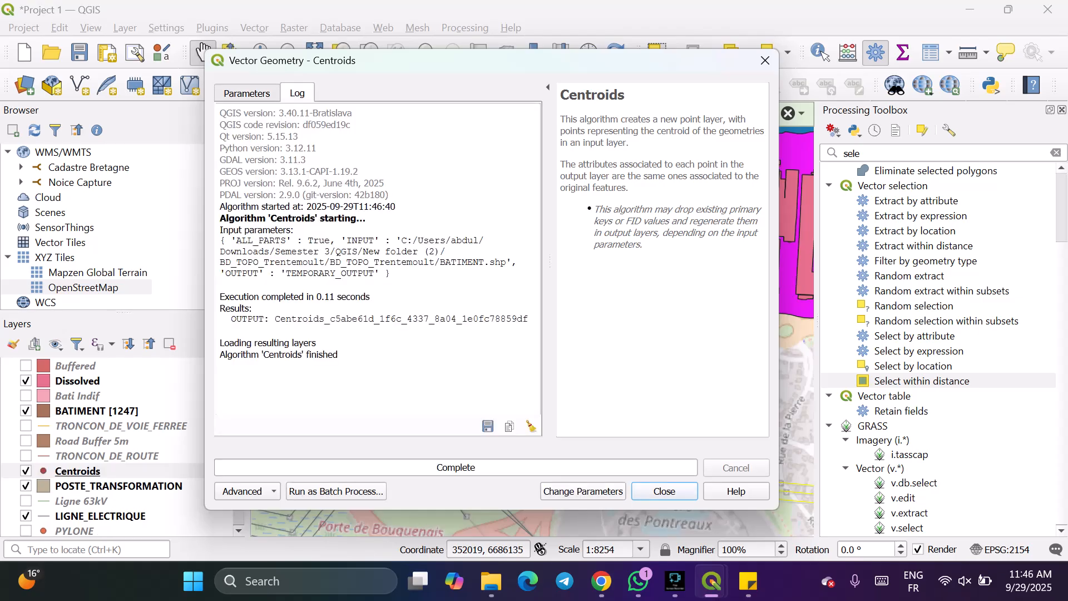
left_click(664, 492)
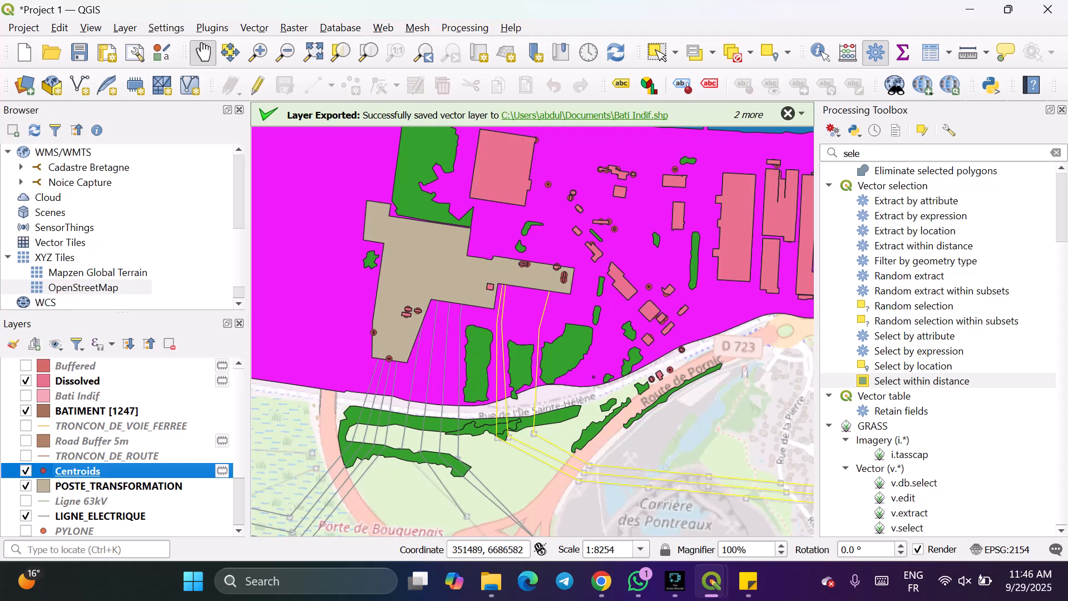
Rename the building Centroids layer to Centroids Buildings.
scroll(681, 314, "up", 1)
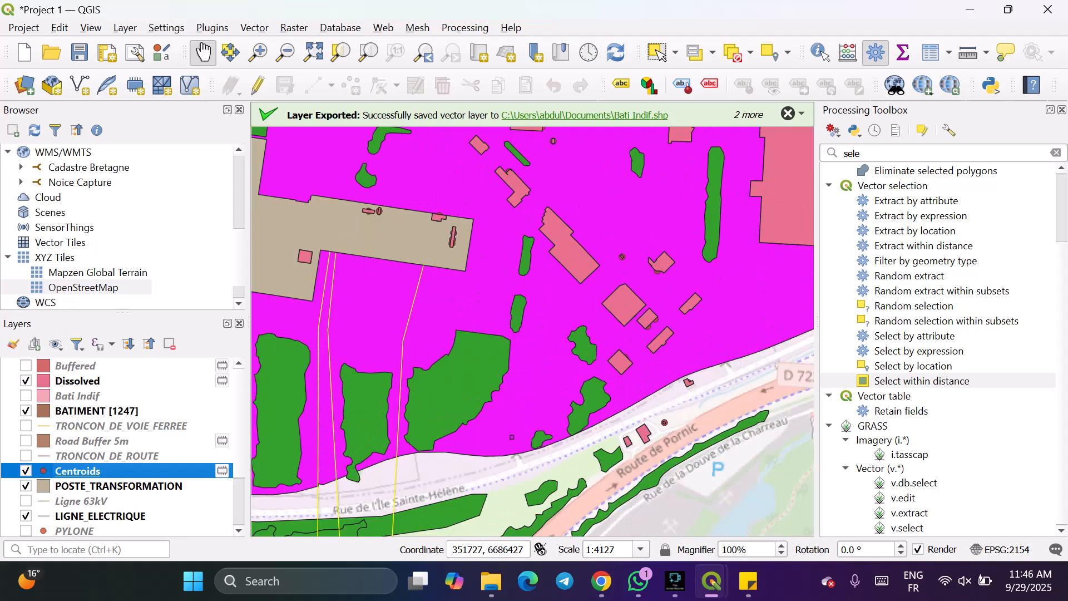
scroll(675, 316, "up", 1)
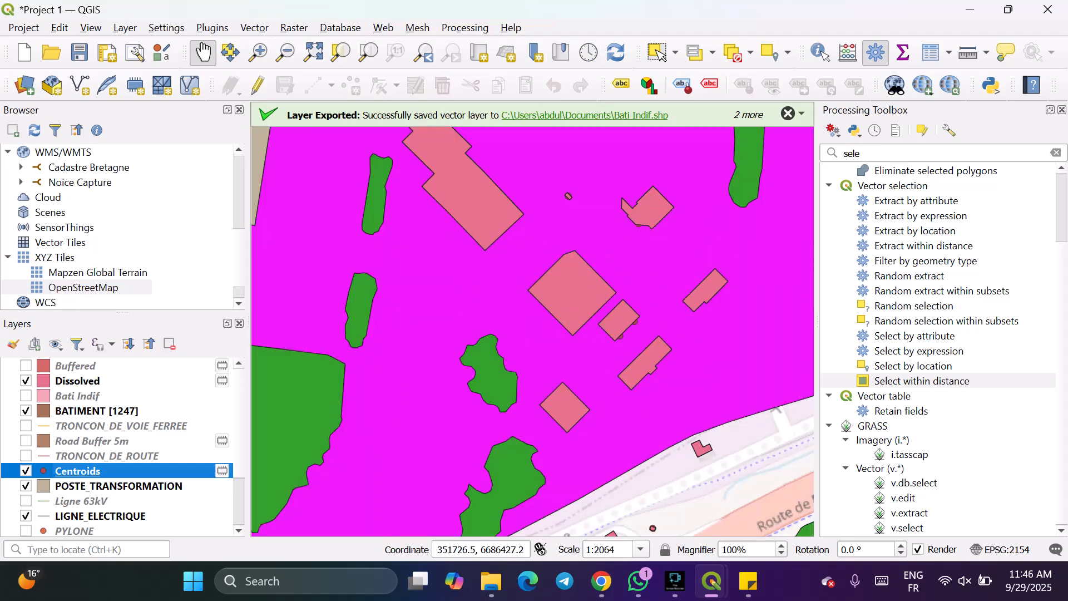
scroll(532, 333, "down", 2)
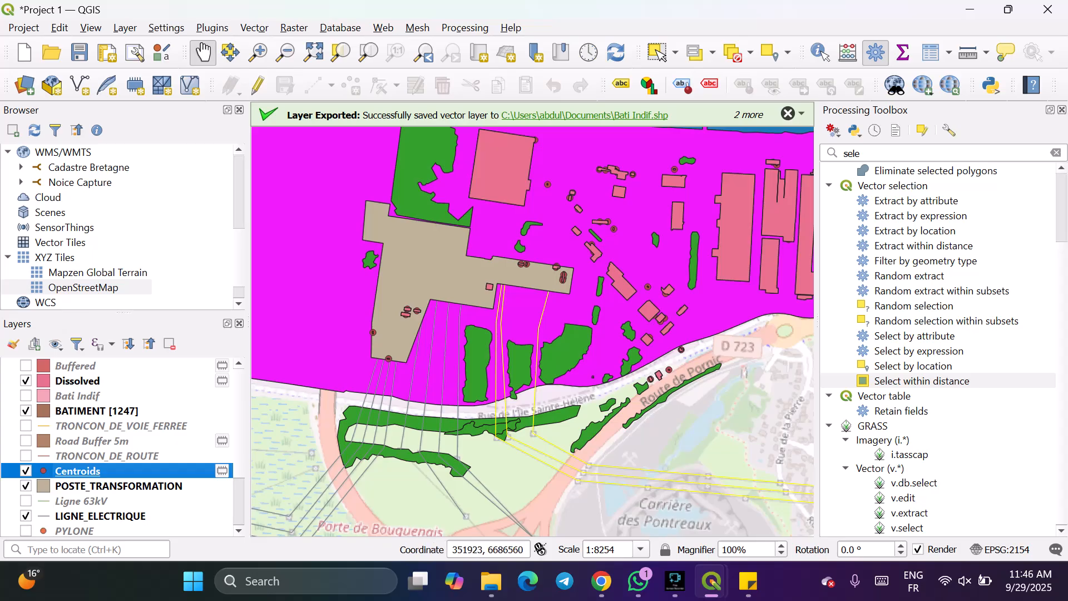
scroll(533, 332, "up", 3)
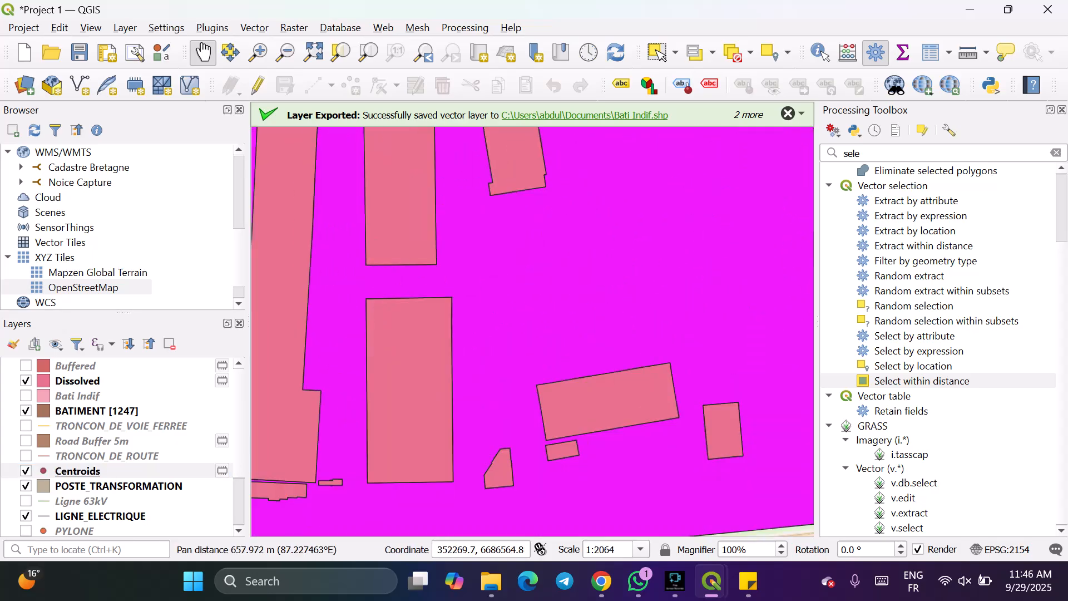
scroll(532, 332, "down", 3)
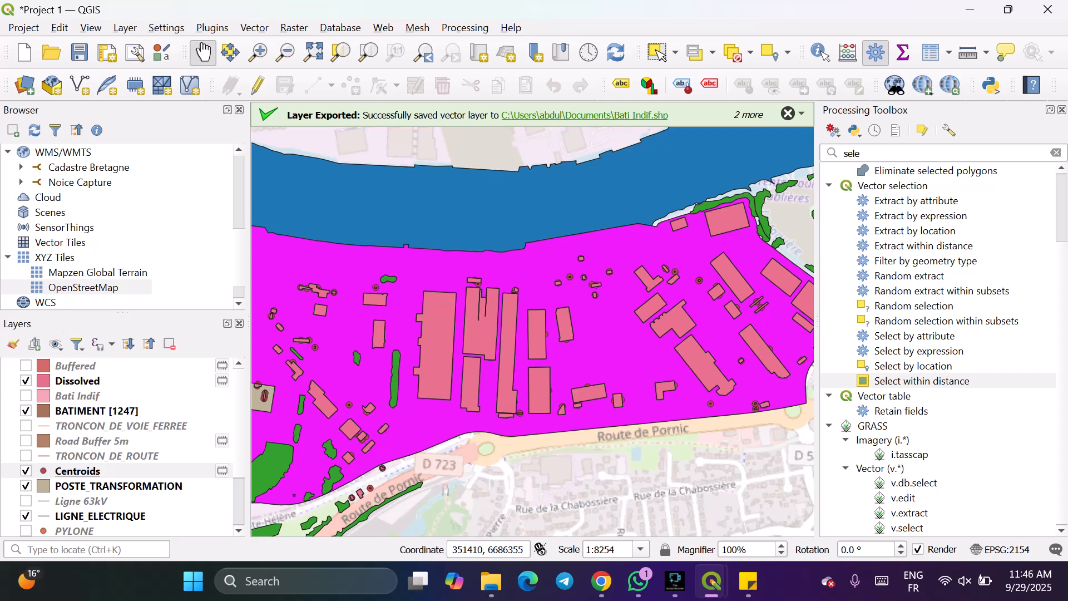
right_click(160, 471)
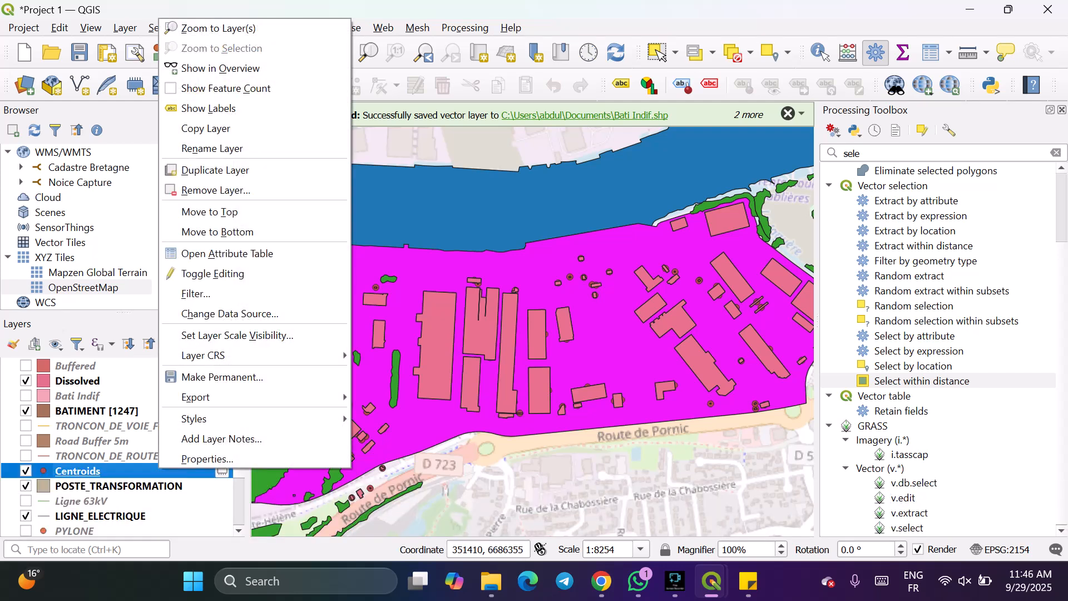
left_click(207, 459)
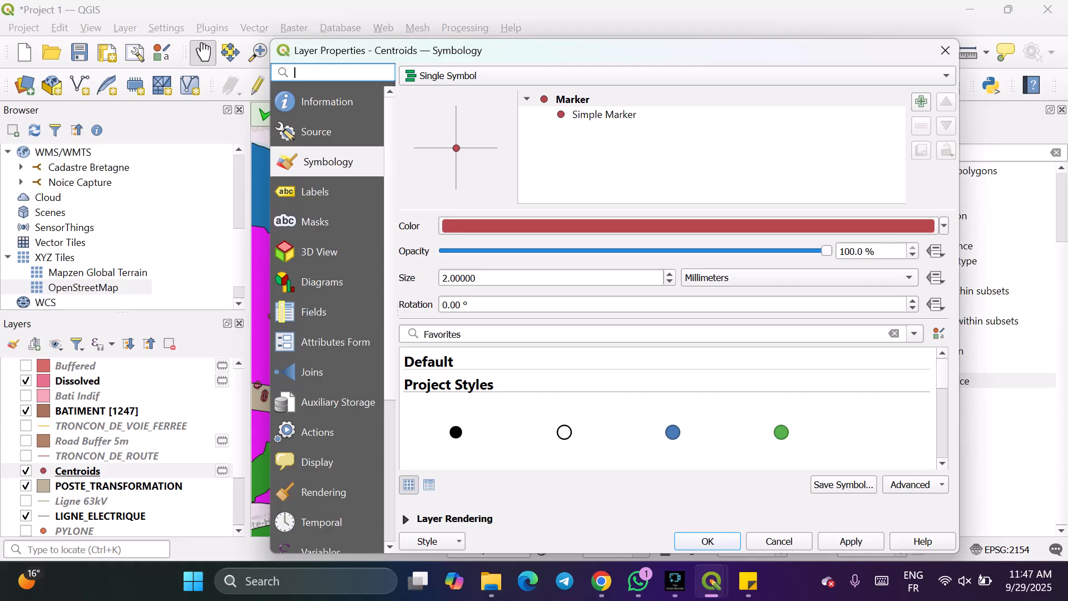
left_click(317, 132)
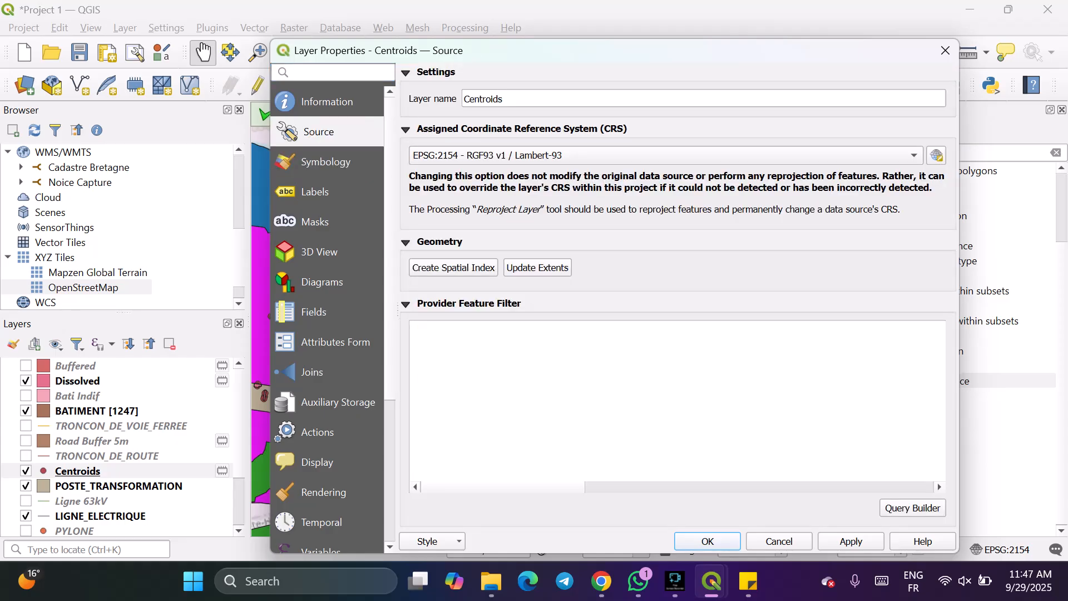
left_click(508, 99)
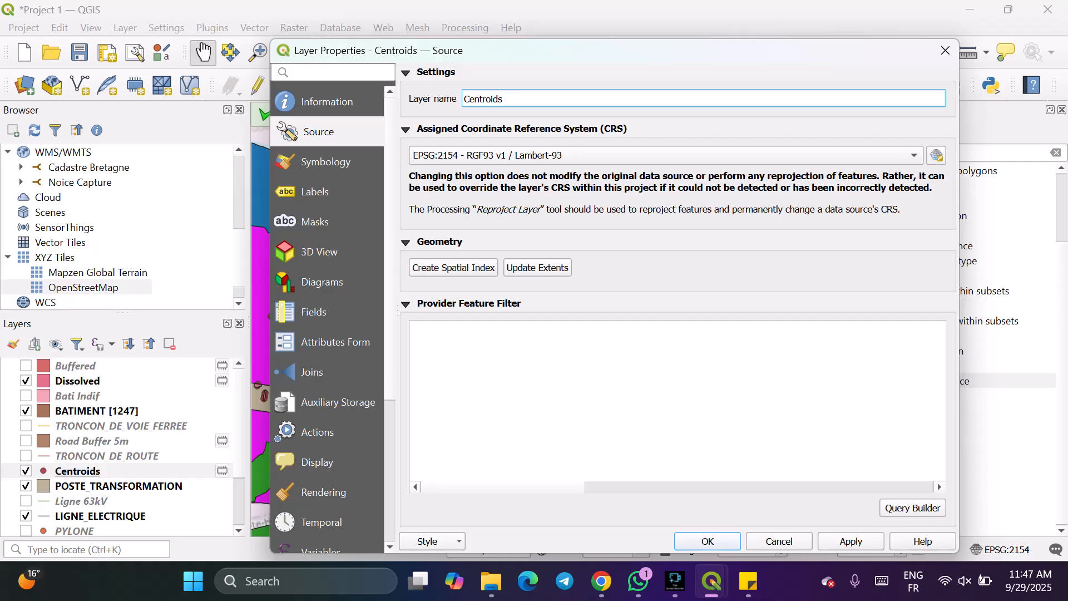
type("Buildings")
key("Return")
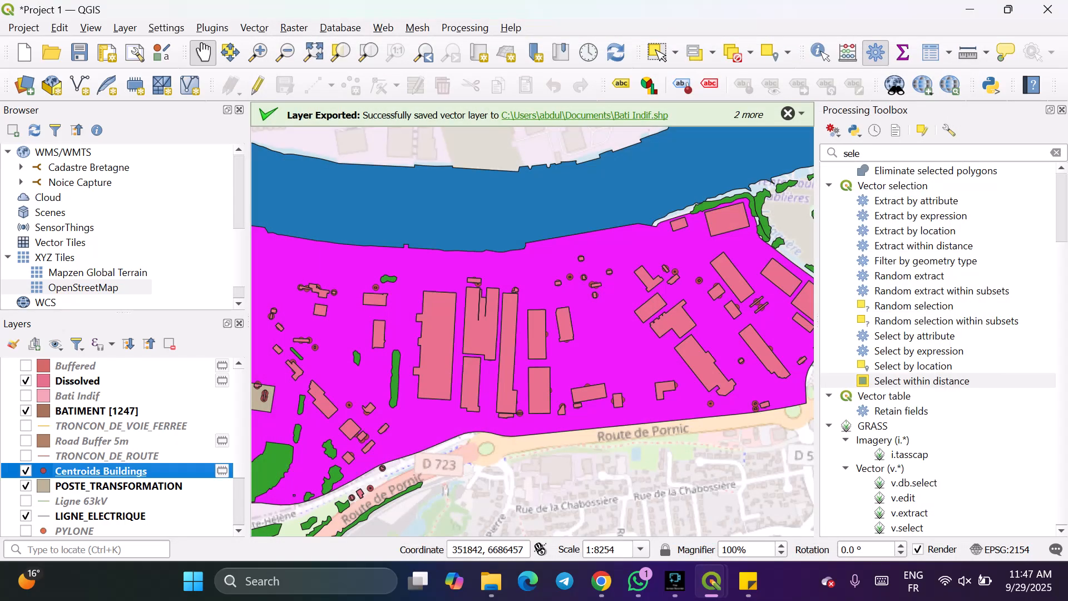
Create a temporary centroid layer from POSTE_TRANSFORMATION, with a centroid created for each part.
left_click_drag(281, 335, 531, 302)
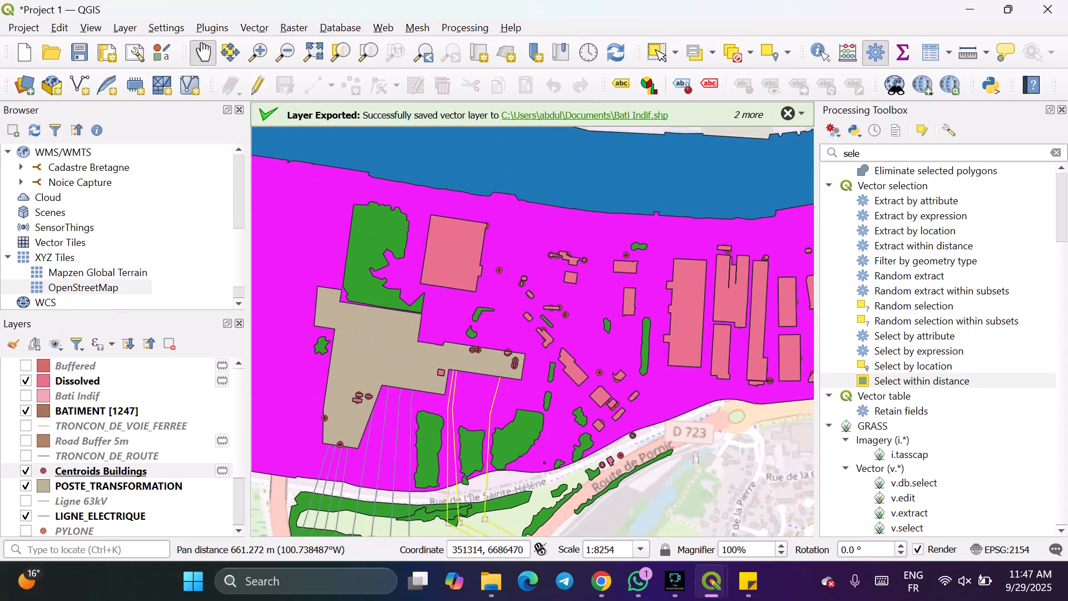
scroll(467, 386, "up", 1)
left_click_drag(424, 384, 519, 384)
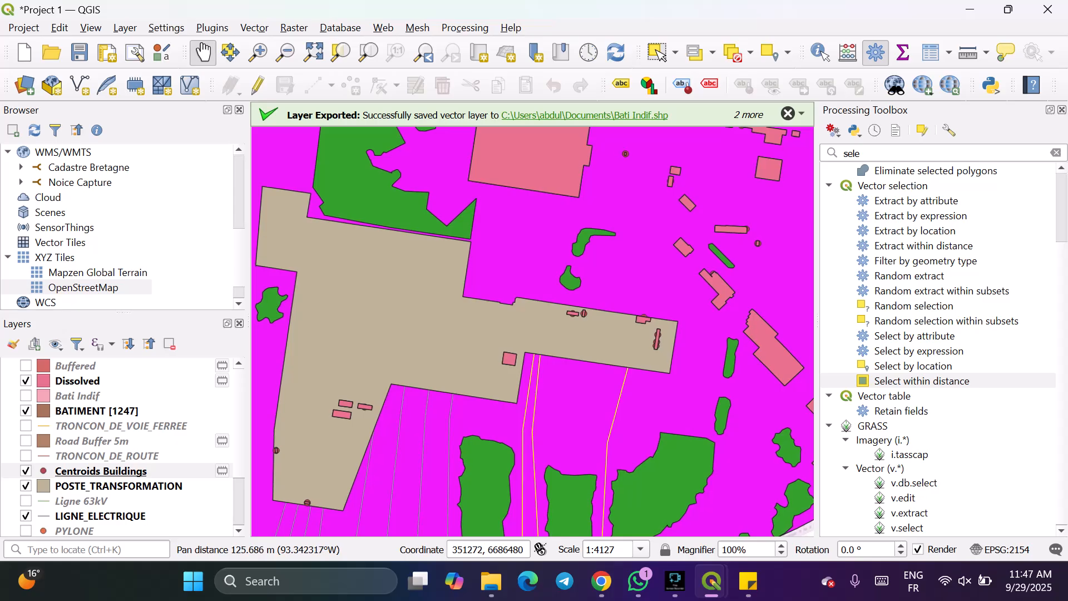
scroll(520, 384, "up", 1)
scroll(519, 384, "down", 1)
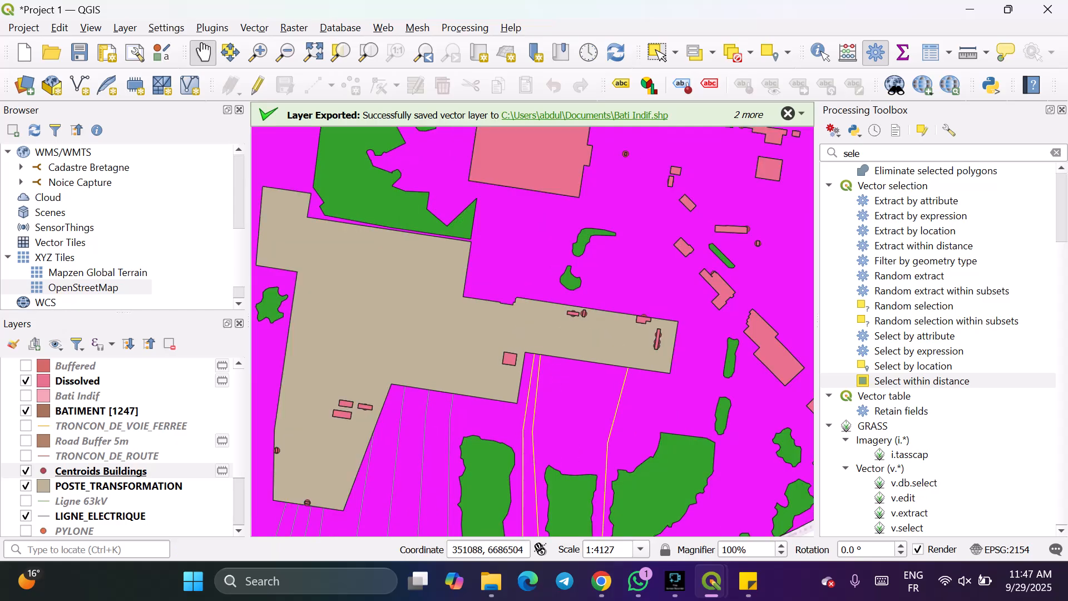
left_click(255, 27)
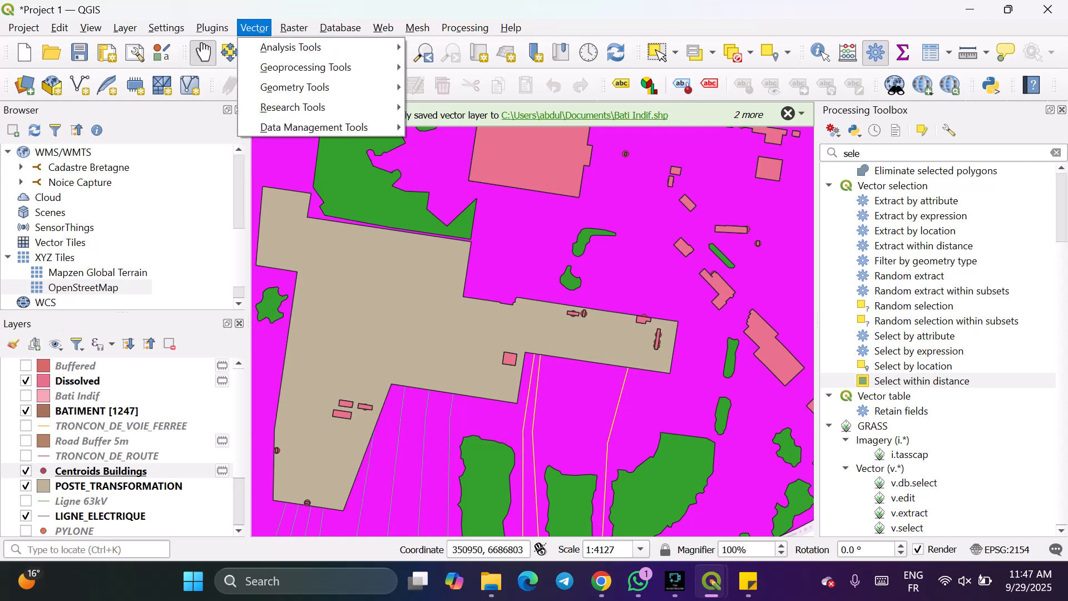
mouse_move(306, 67)
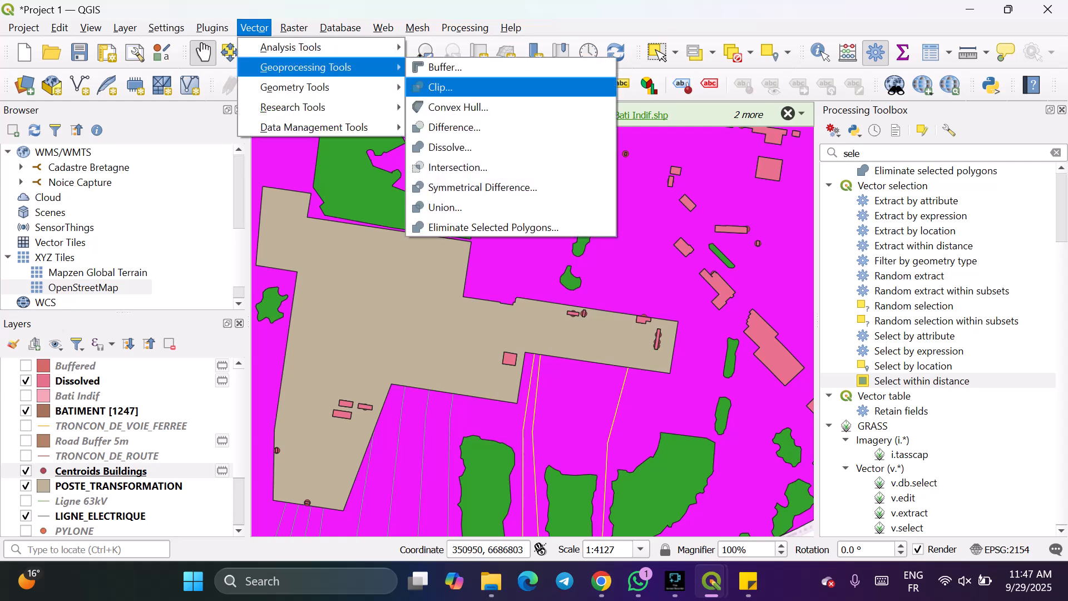
mouse_move(312, 86)
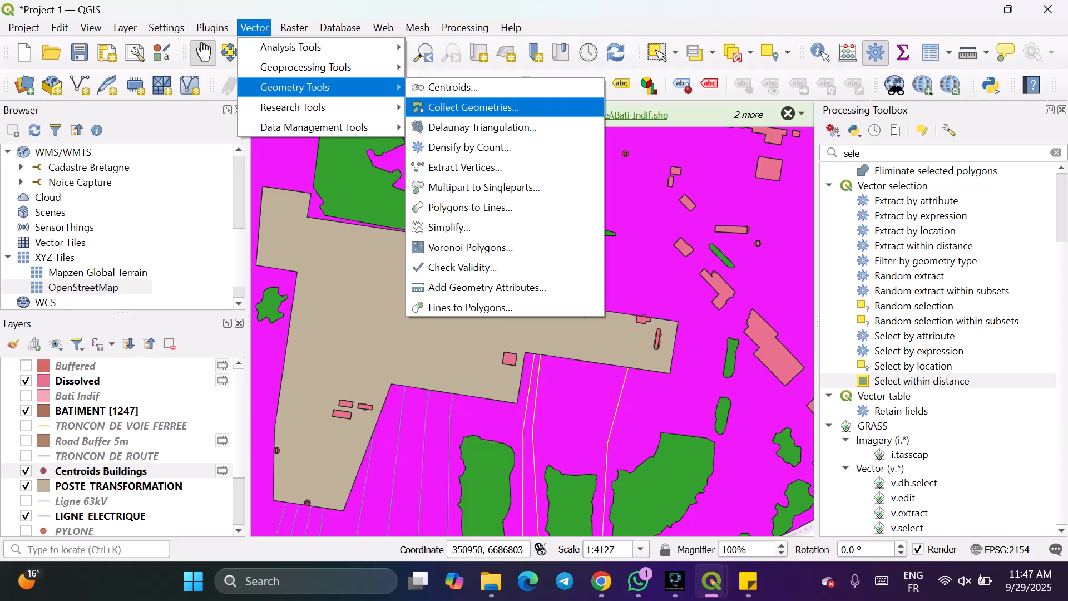
key("Return")
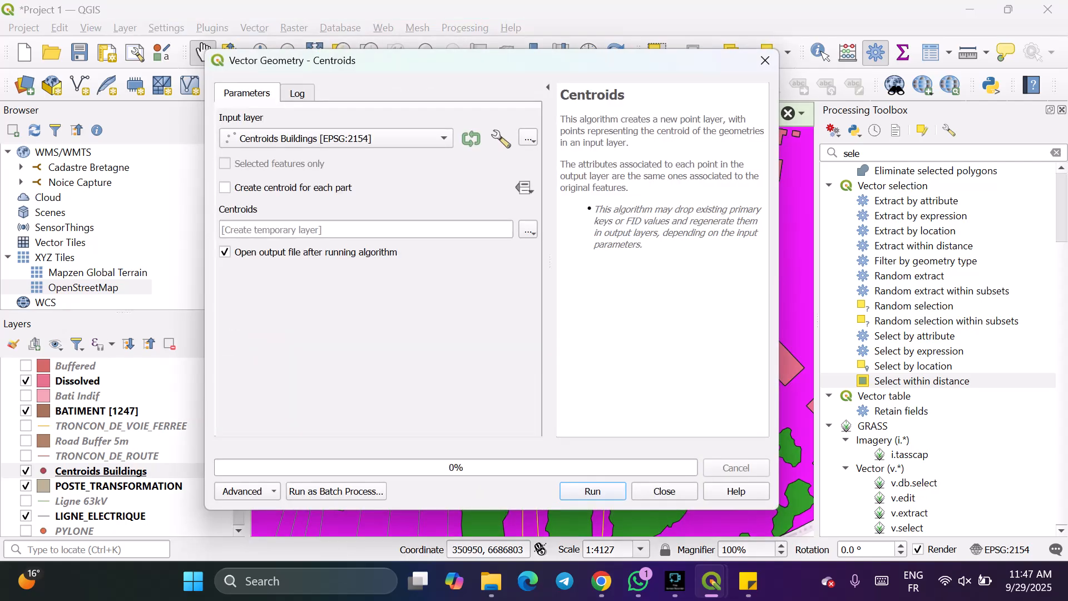
left_click(336, 139)
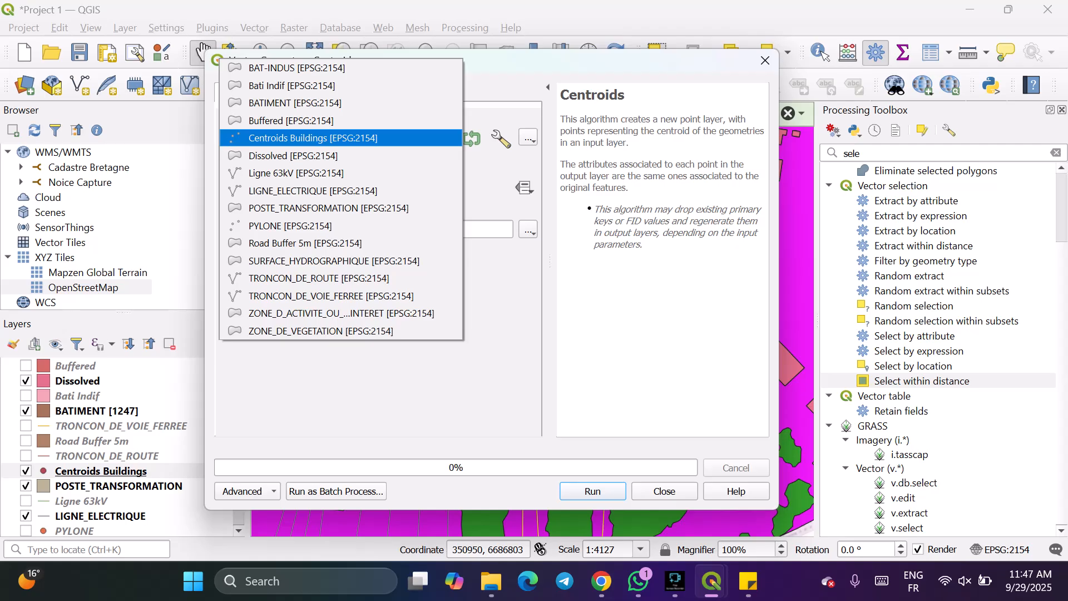
key("Down")
key("Down")
key("Down")
key("Down")
key("Return")
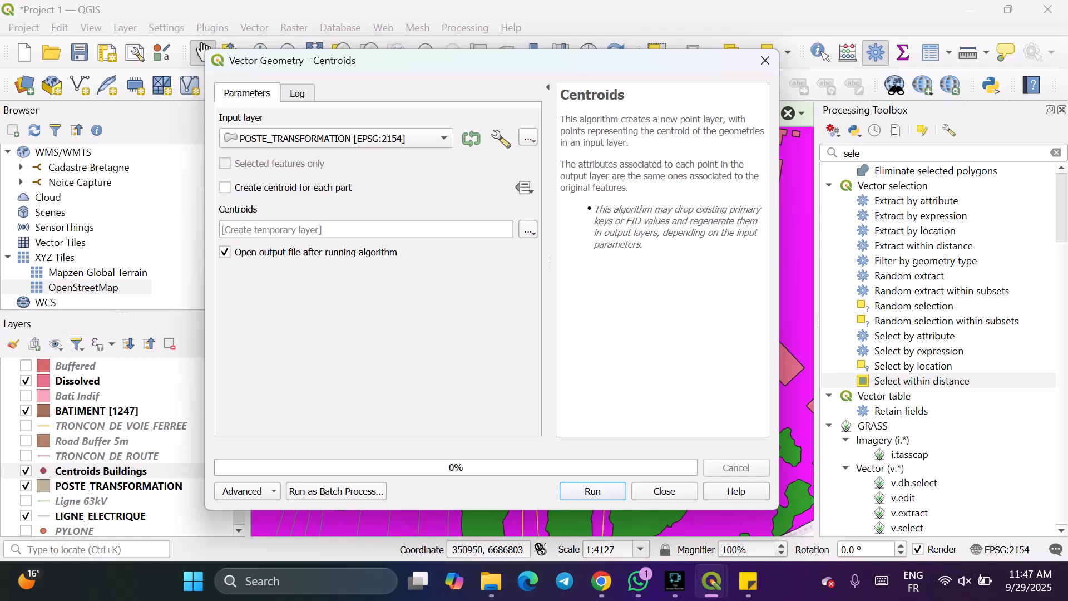
left_click(225, 187)
key("Return")
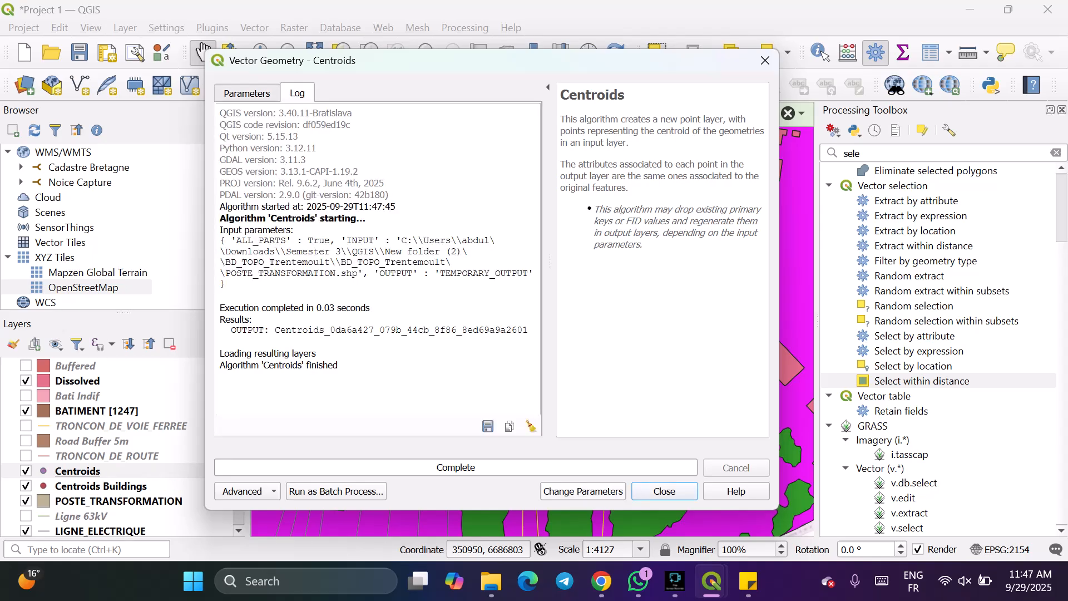
key("Return")
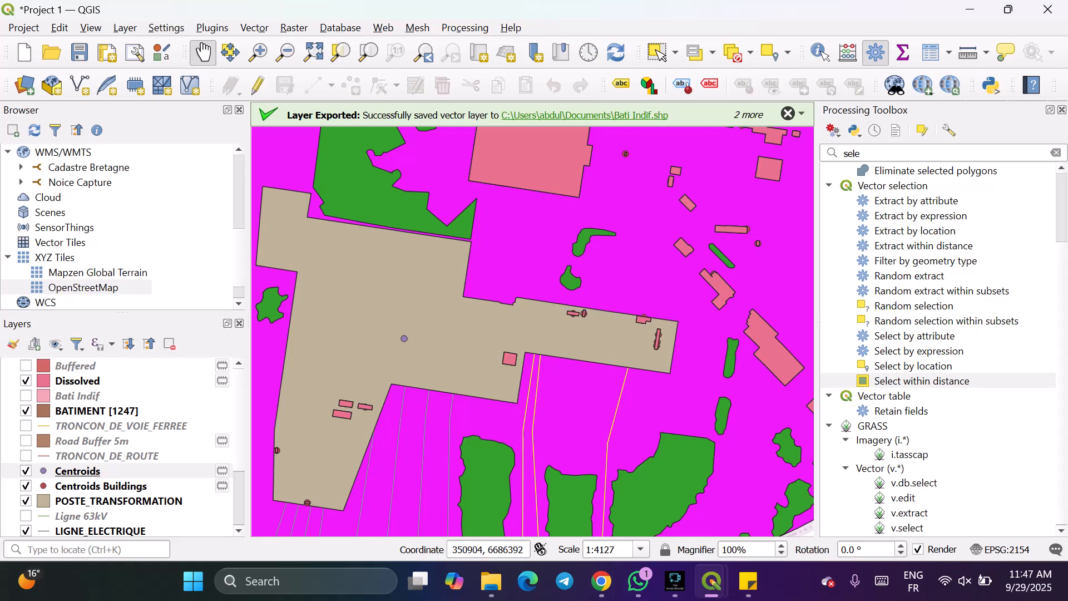
Rename the transformer station's Centroids layer to Centroids Transfo.
double_click(78, 471)
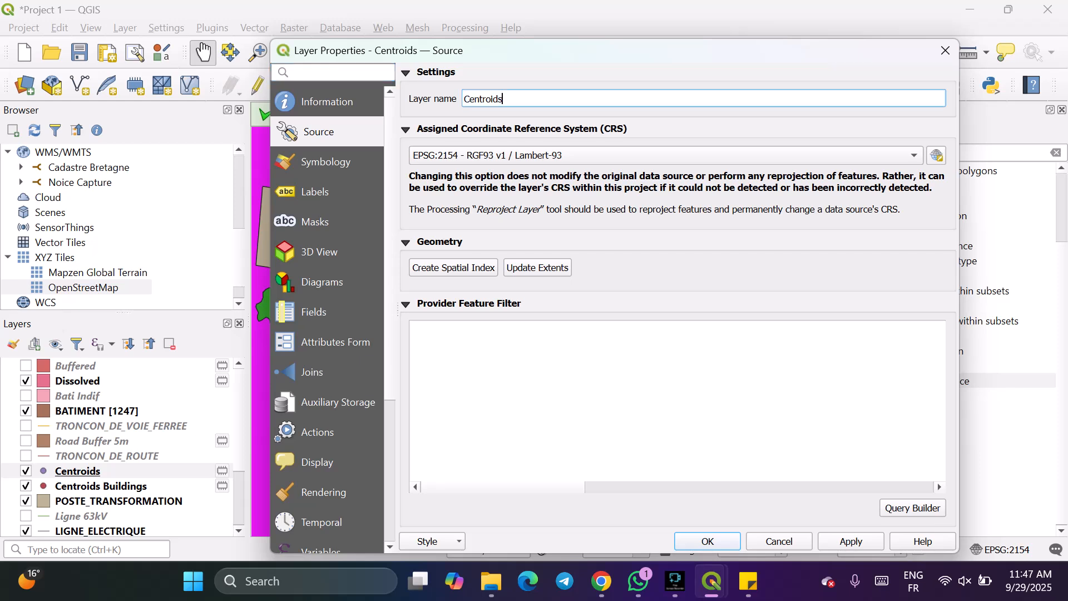
type("Tran")
type("s")
type("fer")
key("BackSpace")
key("BackSpace")
type("o")
left_click(851, 541)
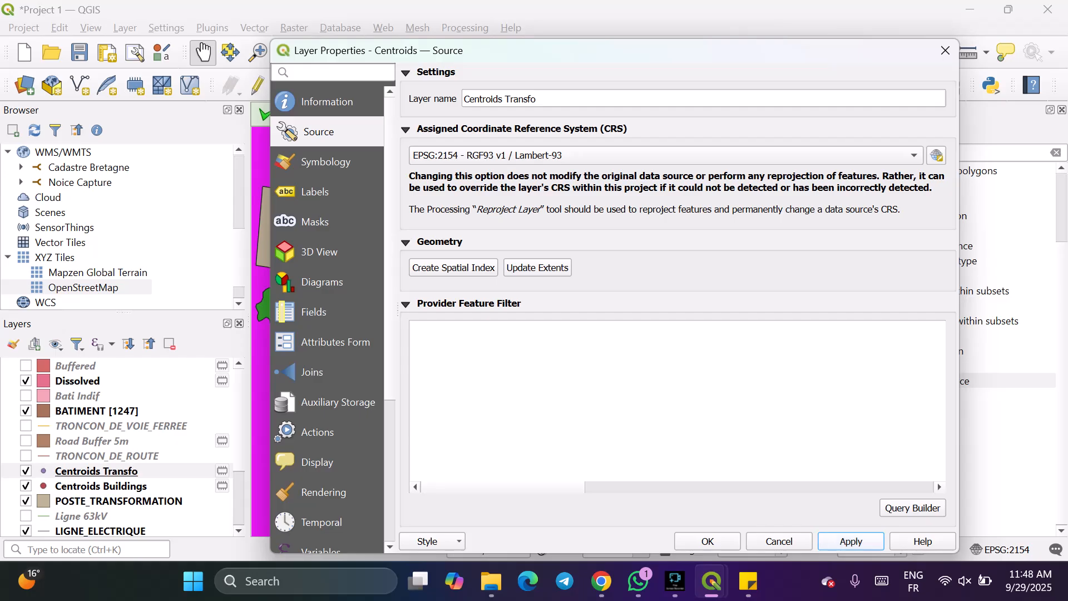
left_click(707, 541)
Move the Centroids Transfo and Centroids Buildings layers above the BATIMENT layer in the layer order.
scroll(576, 305, "up", 3)
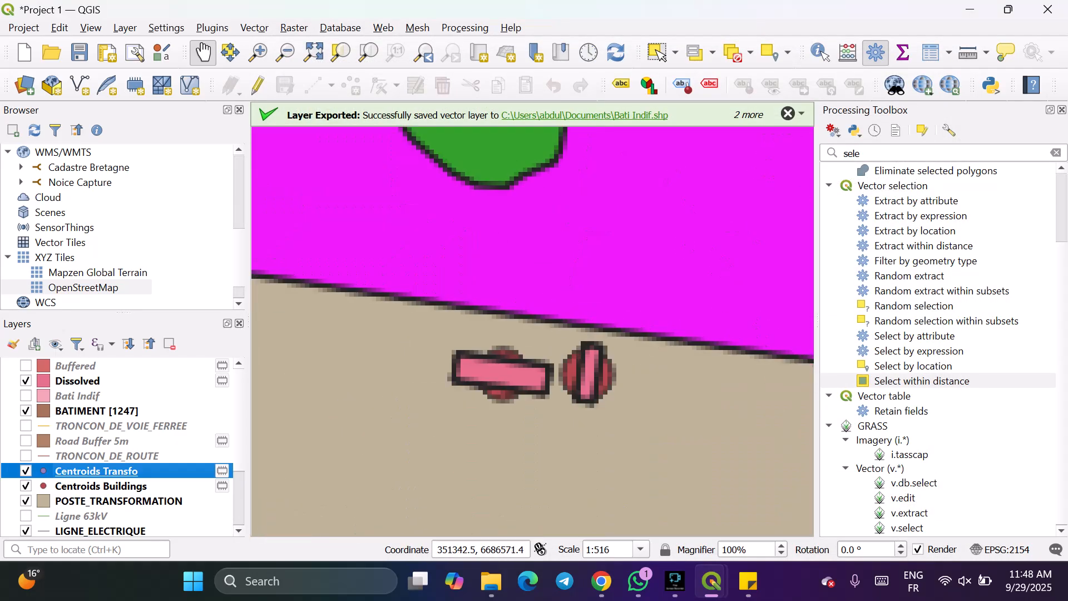
scroll(635, 352, "down", 3)
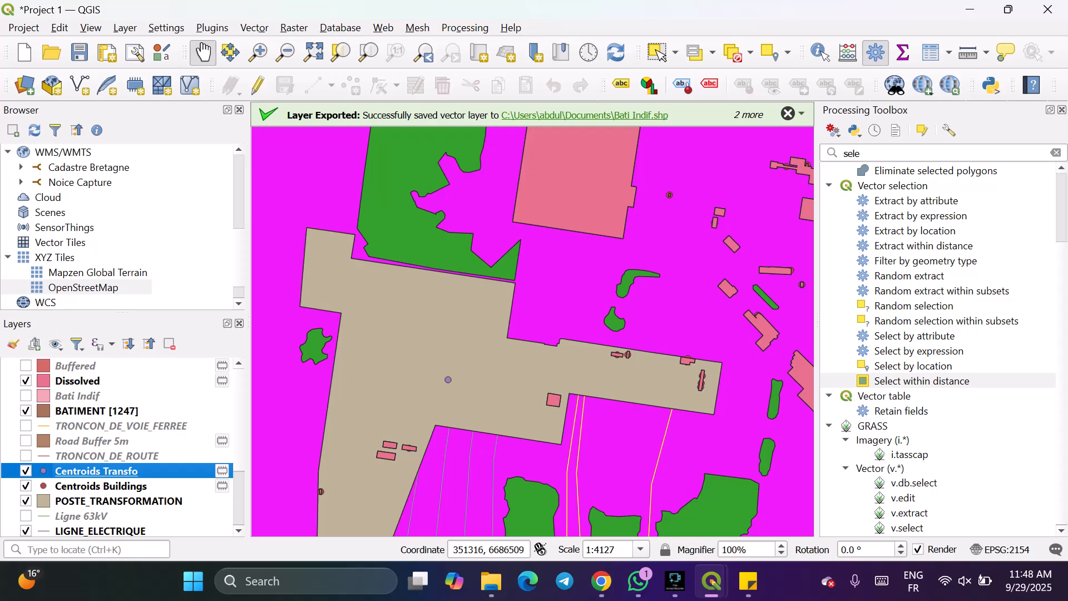
scroll(710, 387, "down", 2)
left_click_drag(710, 390, 463, 361)
scroll(636, 315, "up", 2)
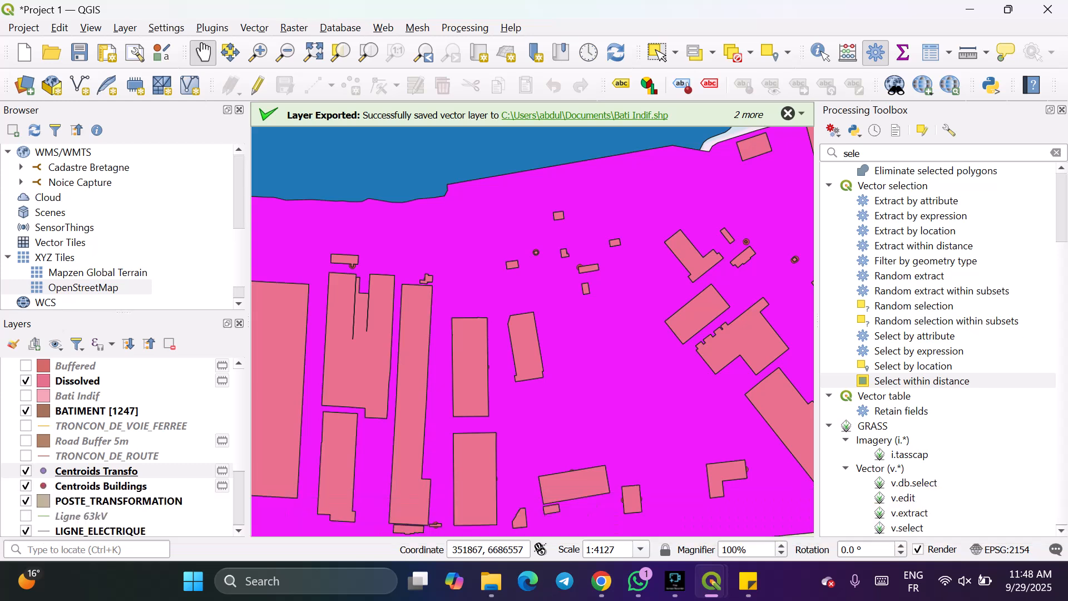
left_click_drag(96, 471, 94, 404)
left_click_drag(101, 486, 101, 418)
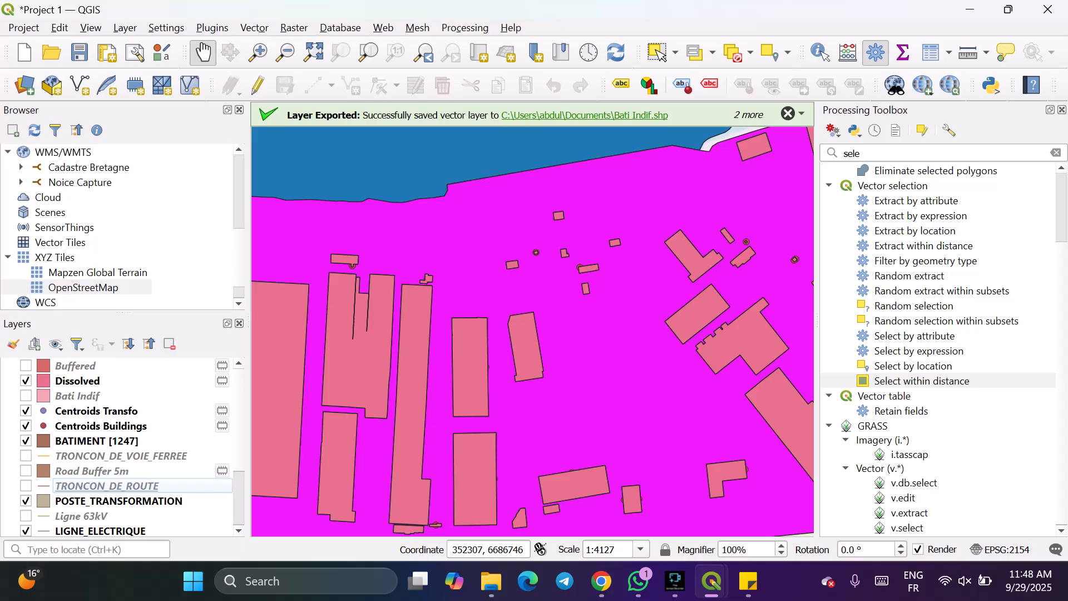
left_click(96, 411)
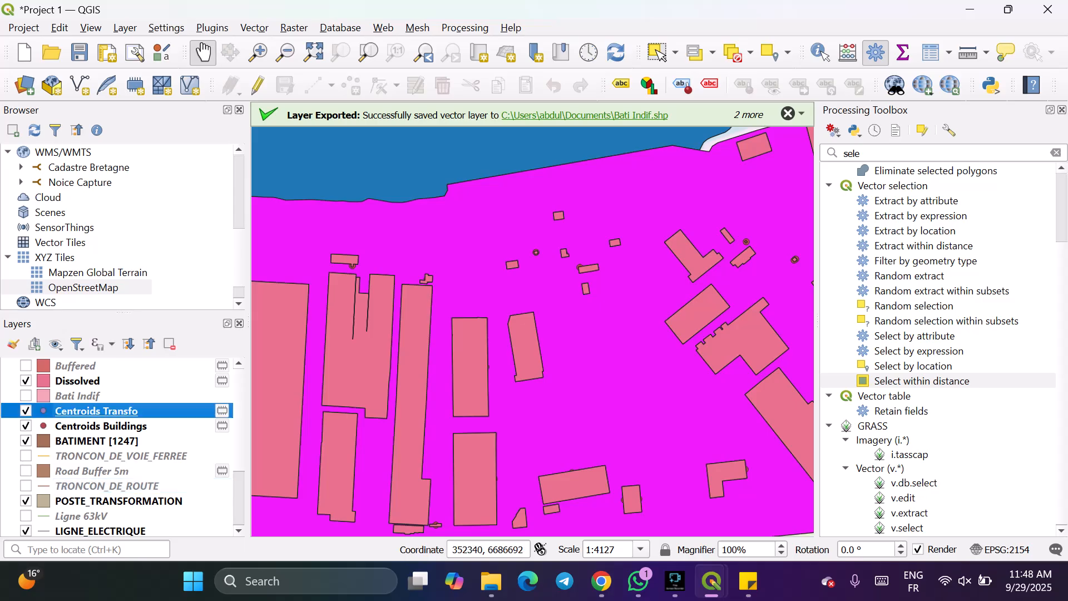
Run Shortest line between features from Centroids Buildings to Centroids Transfo, with one neighbor and a temporary output layer.
double_click(852, 153)
key("BackSpace")
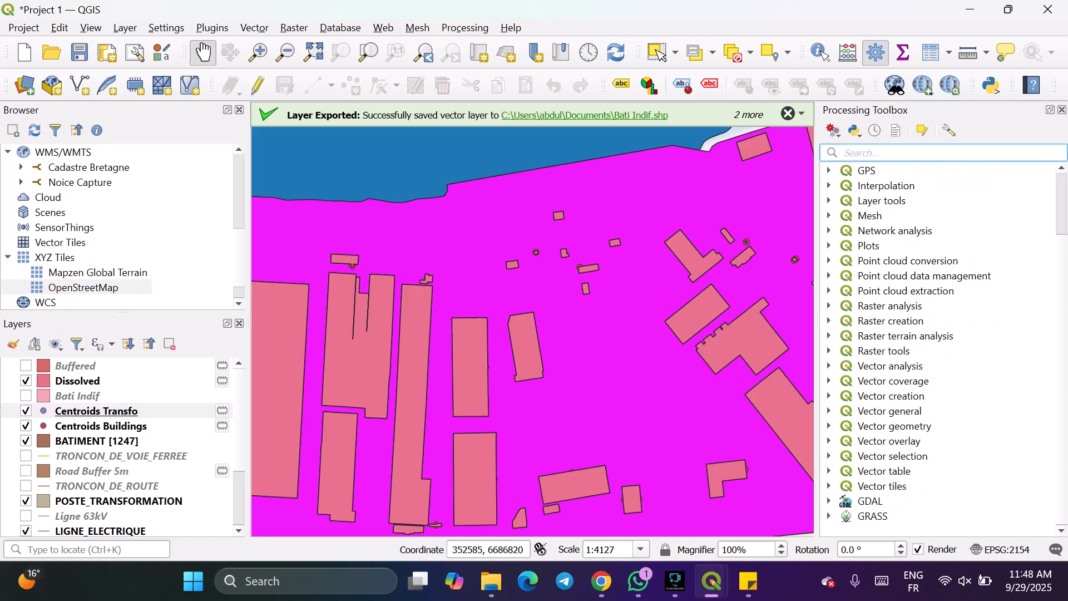
type("short")
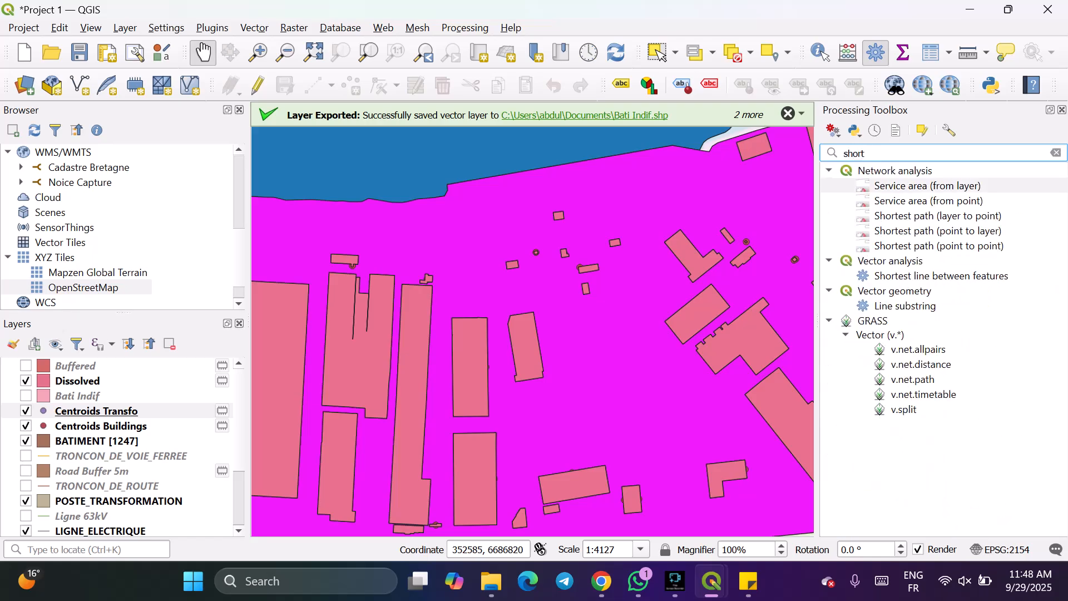
type("e")
double_click(965, 276)
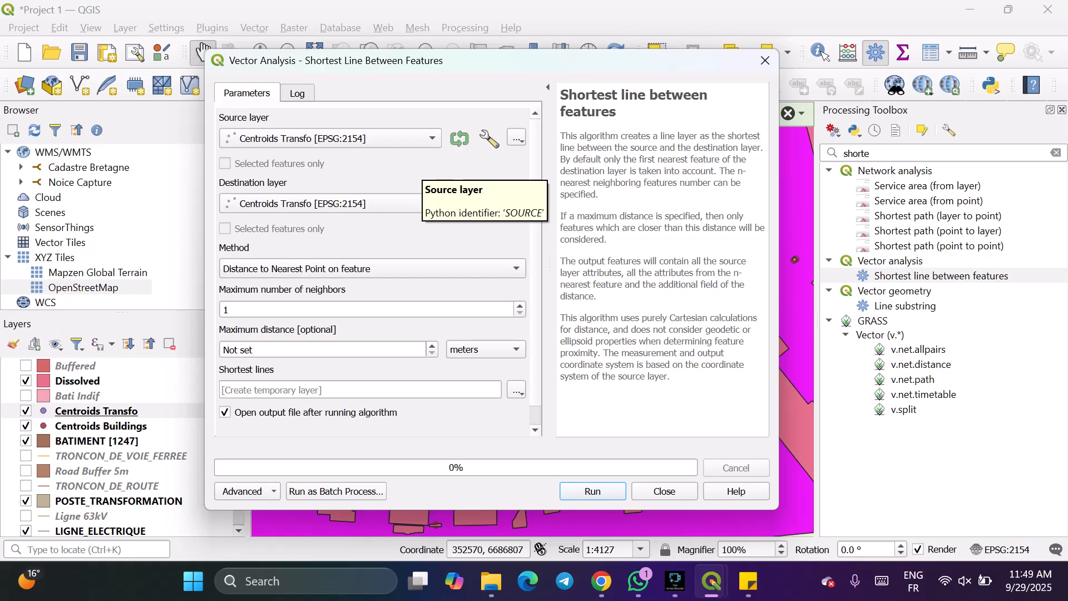
left_click(331, 139)
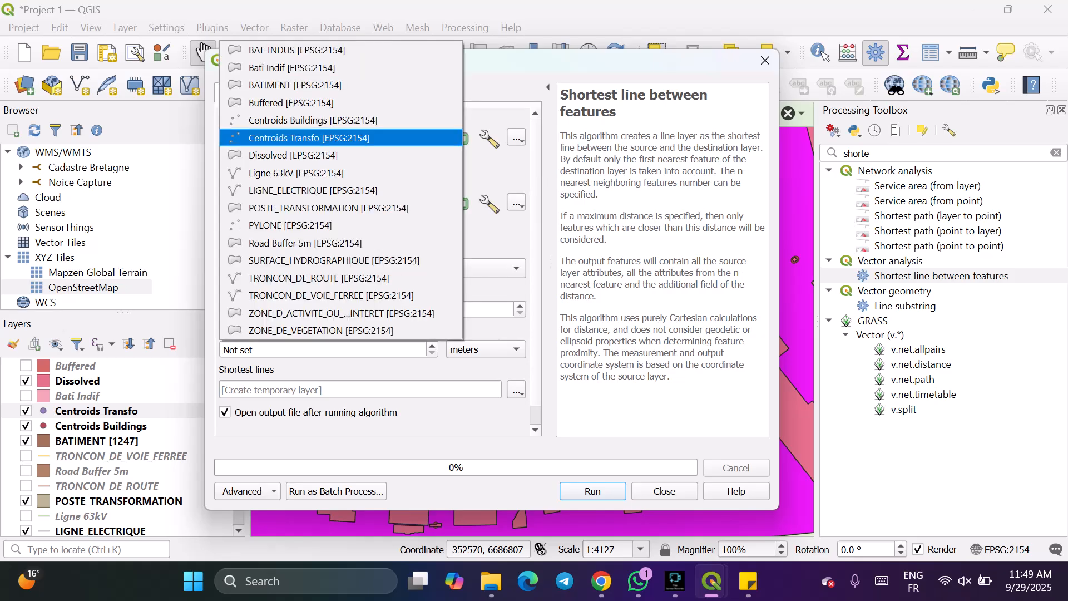
key("Up")
key("Return")
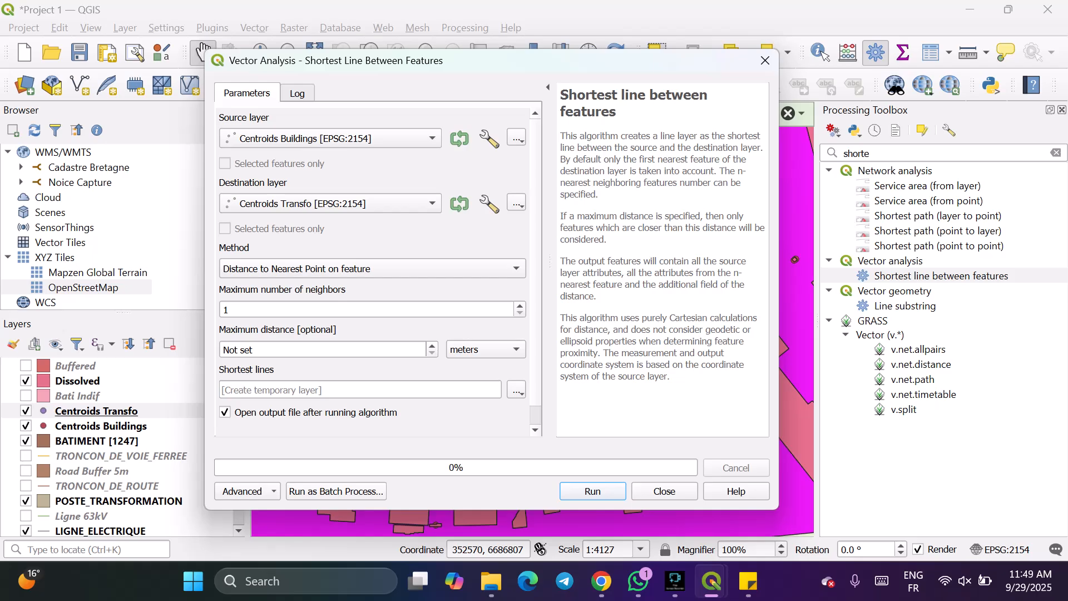
left_click(331, 204)
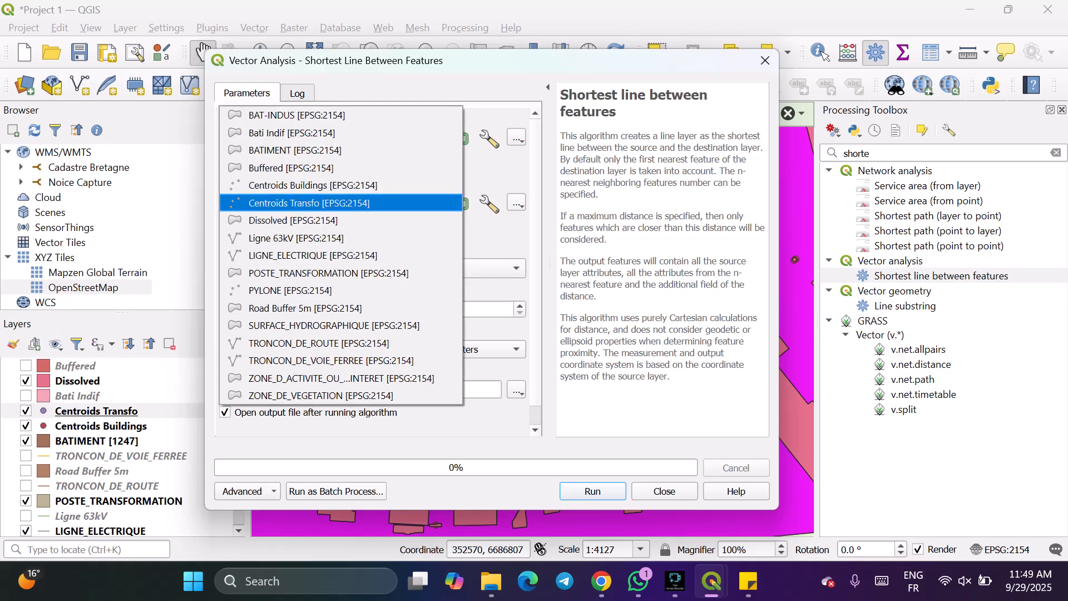
left_click(331, 203)
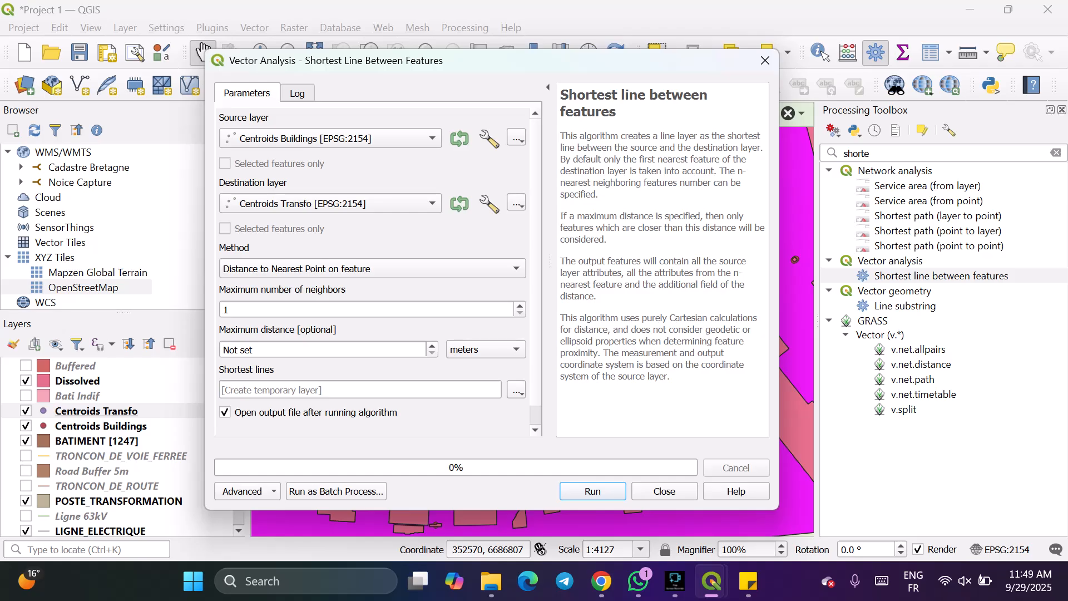
left_click(593, 491)
left_click(664, 490)
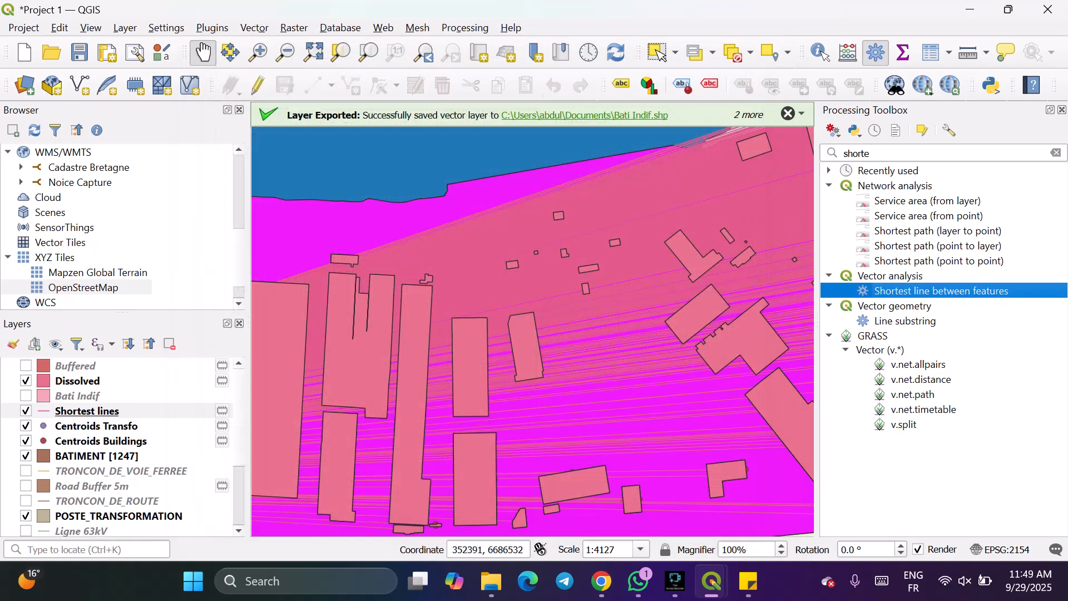
Move the Shortest lines layer below Centroids Buildings in the layer order and check the lines on the map.
scroll(561, 351, "down", 2)
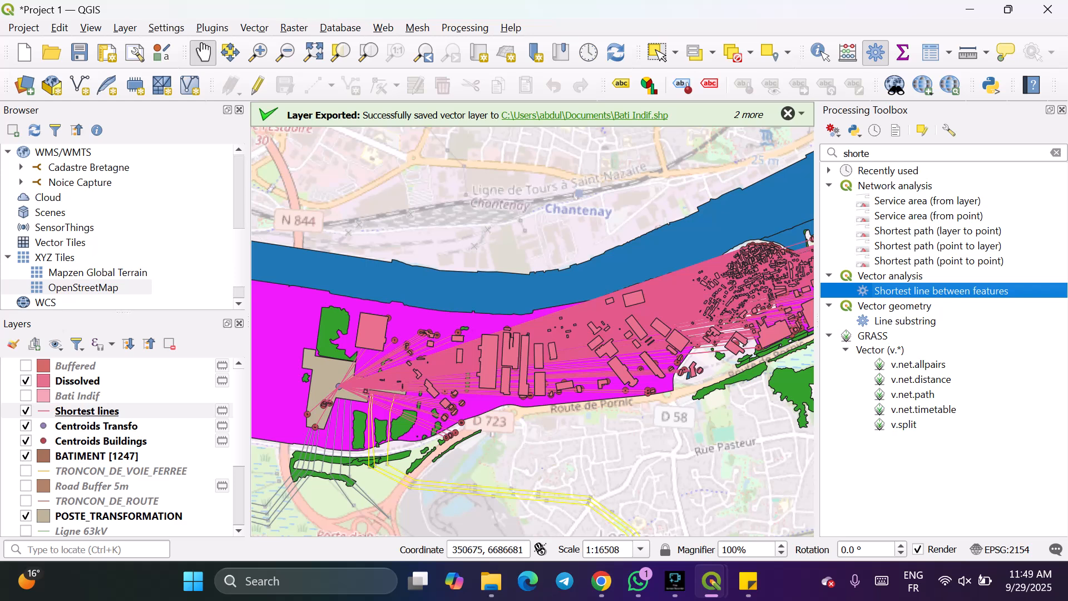
left_click_drag(87, 411, 89, 448)
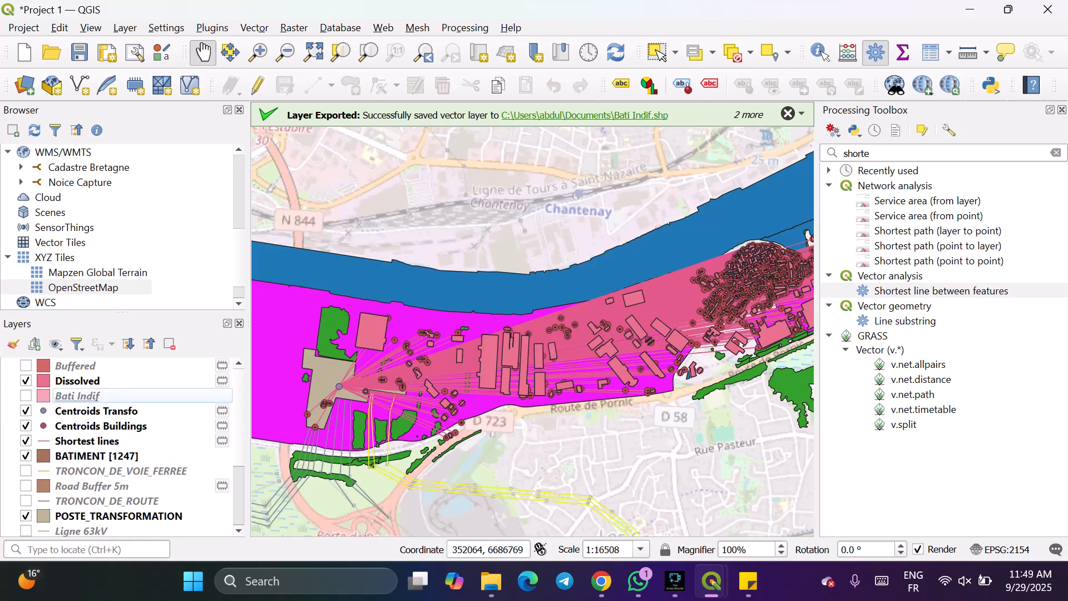
scroll(558, 357, "up", 1)
scroll(559, 357, "up", 2)
scroll(559, 357, "down", 2)
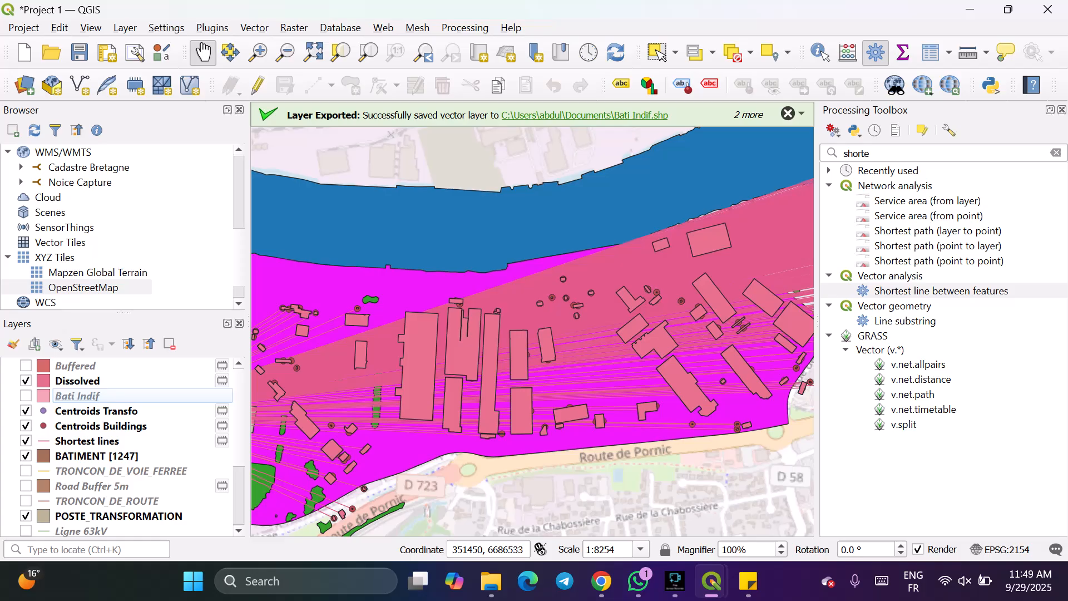
left_click(96, 412)
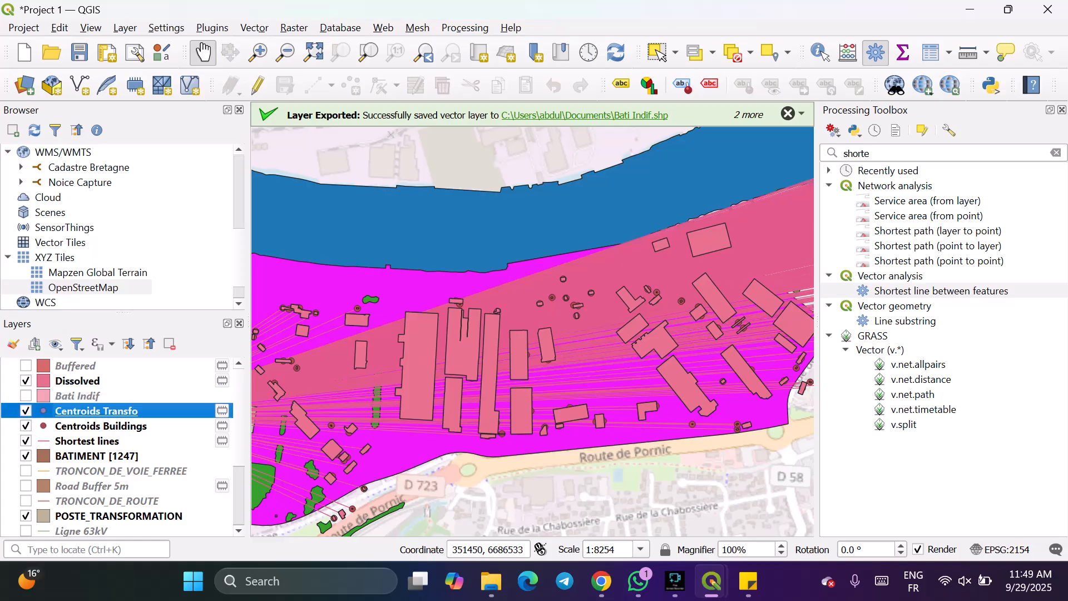
left_click(100, 426)
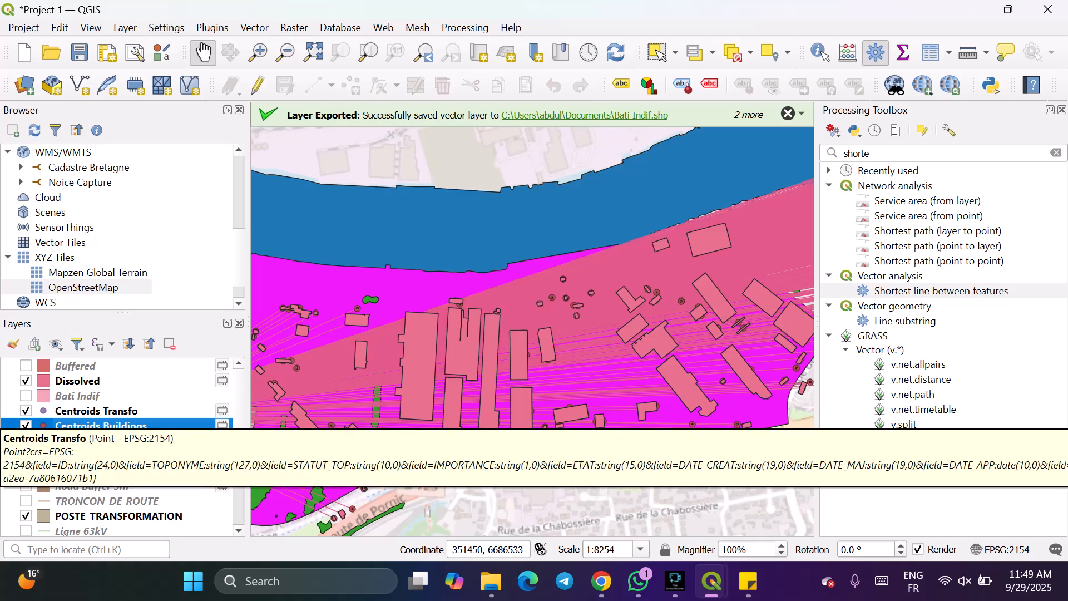
double_click(96, 411)
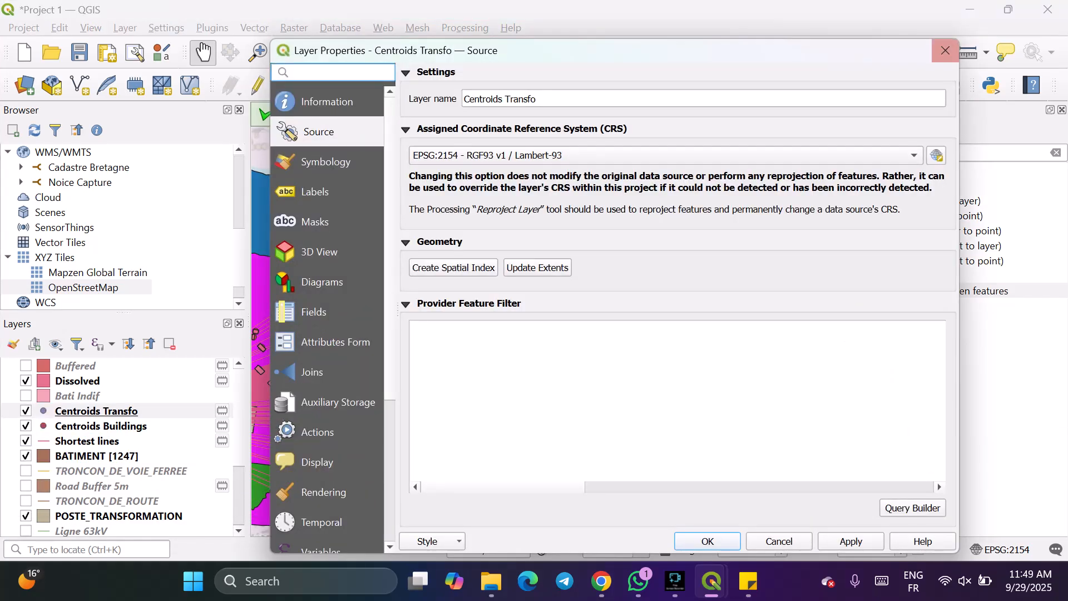
left_click(945, 50)
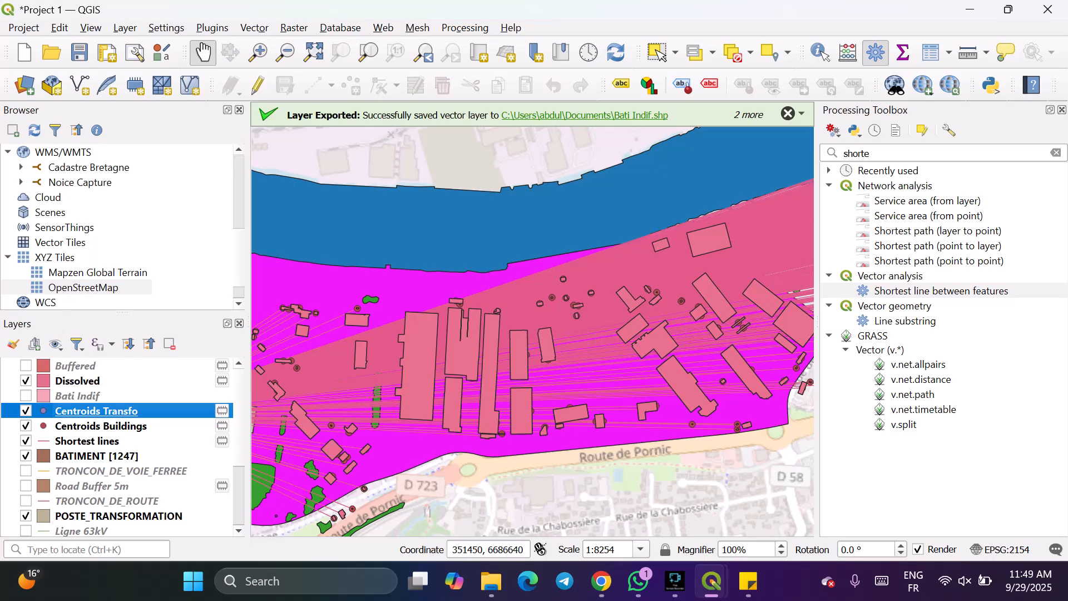
Open the Shortest lines attribute table and sort it by distance in ascending order.
left_click(87, 441)
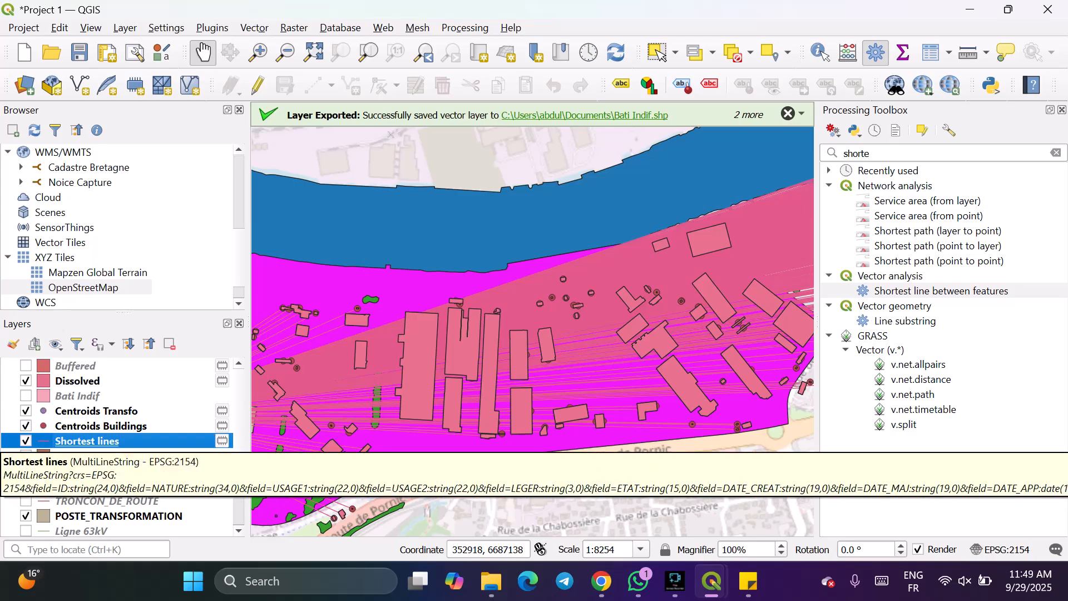
left_click(937, 52)
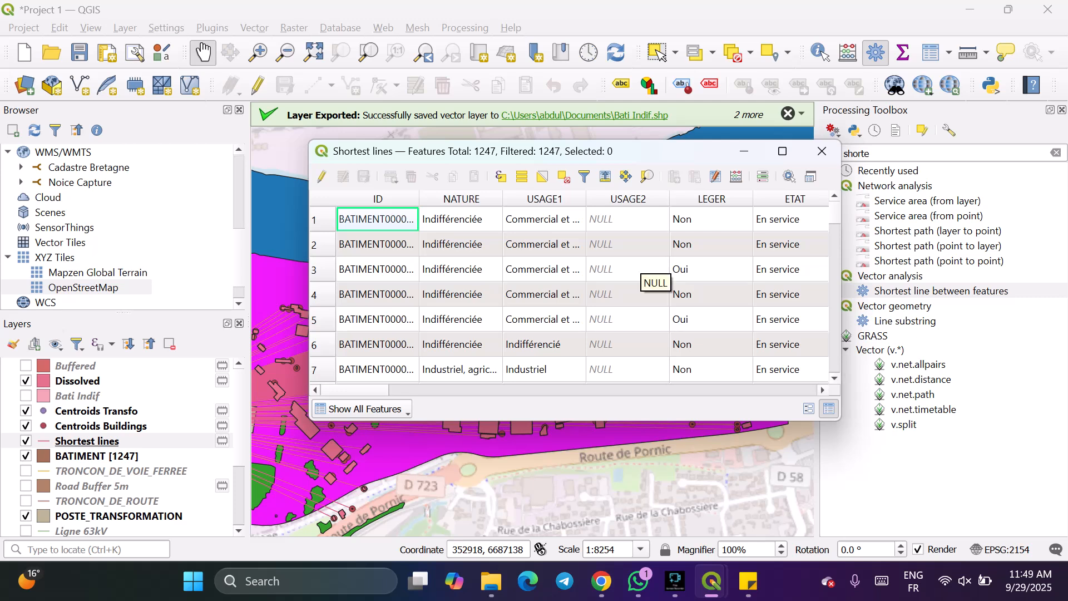
scroll(601, 284, "right", 20)
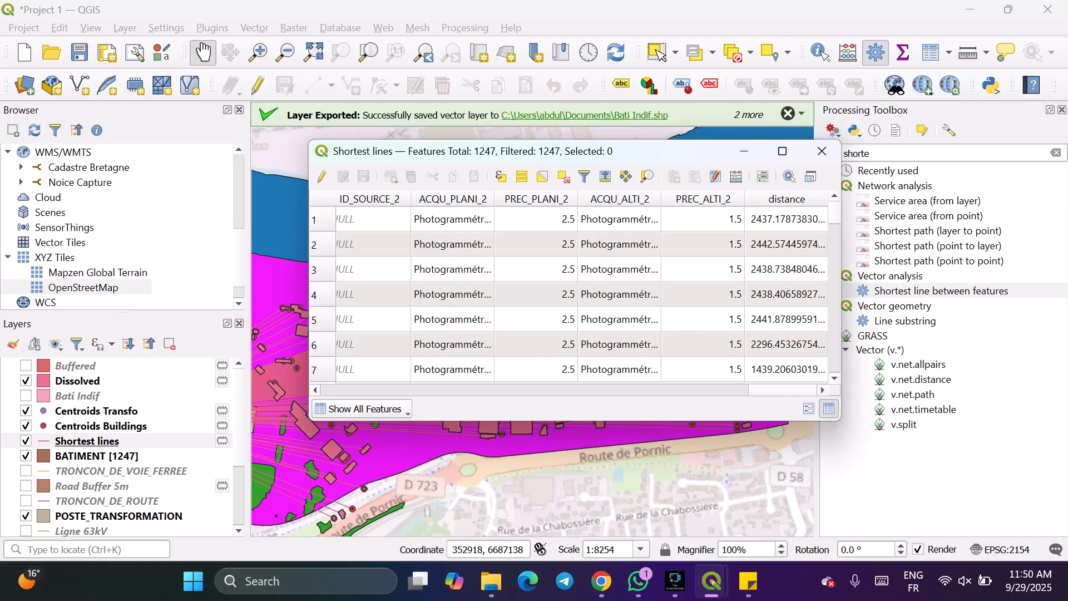
left_click(787, 198)
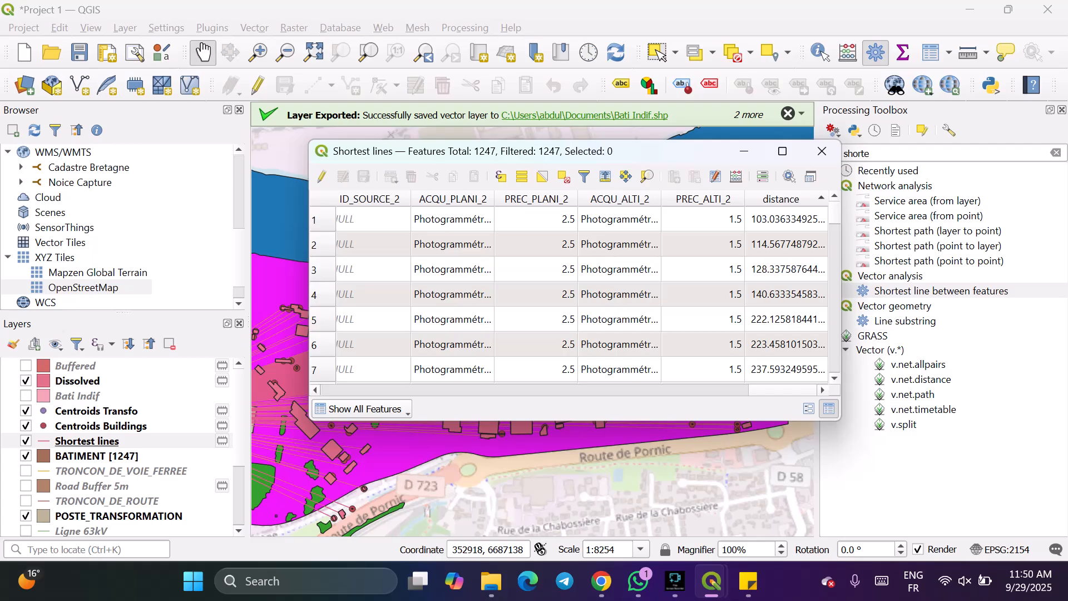
Examine the attributes and distances of the buildings nearest the transformer station, comparing the table with the map.
scroll(568, 290, "left", 6)
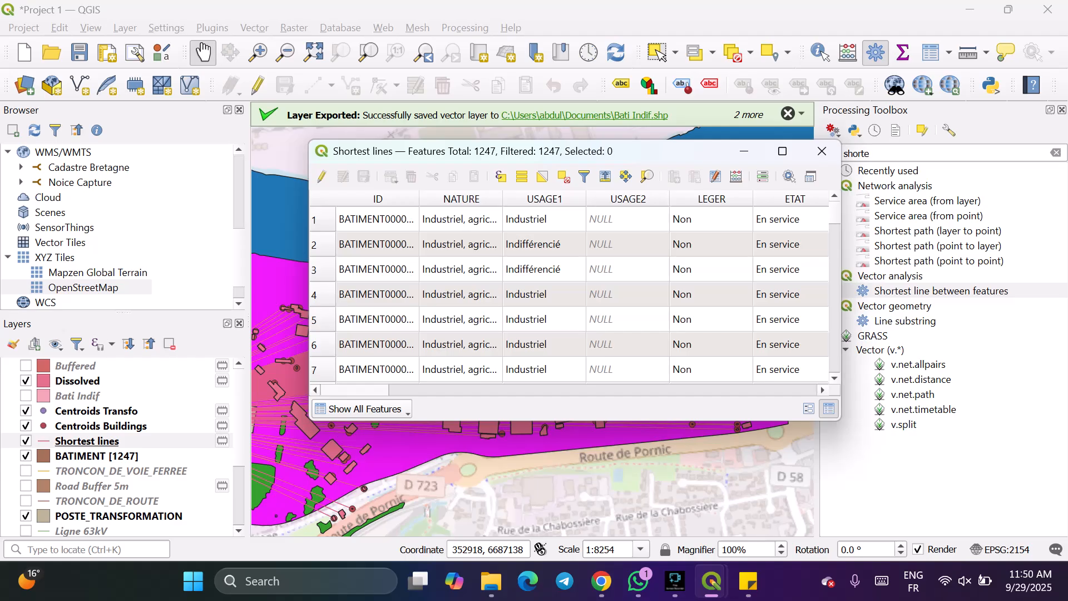
scroll(570, 295, "right", 1)
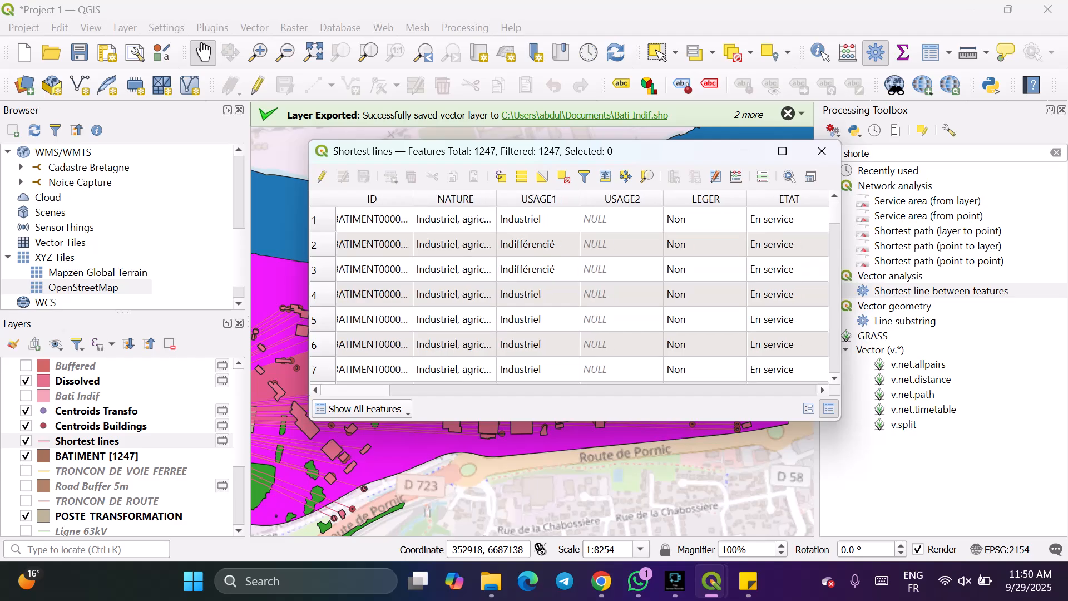
scroll(570, 295, "right", 3)
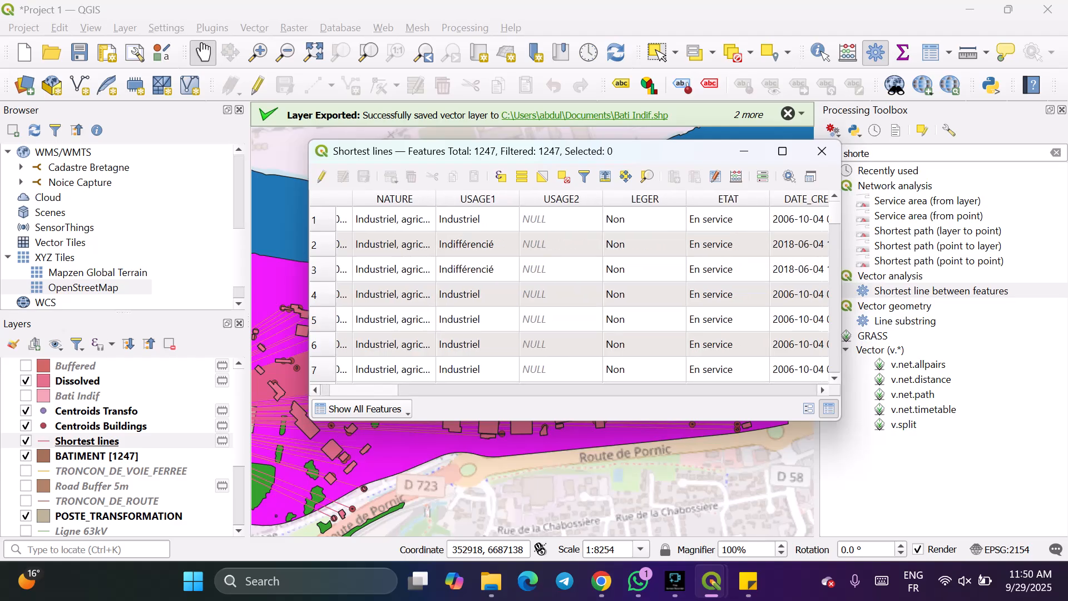
scroll(570, 295, "left", 3)
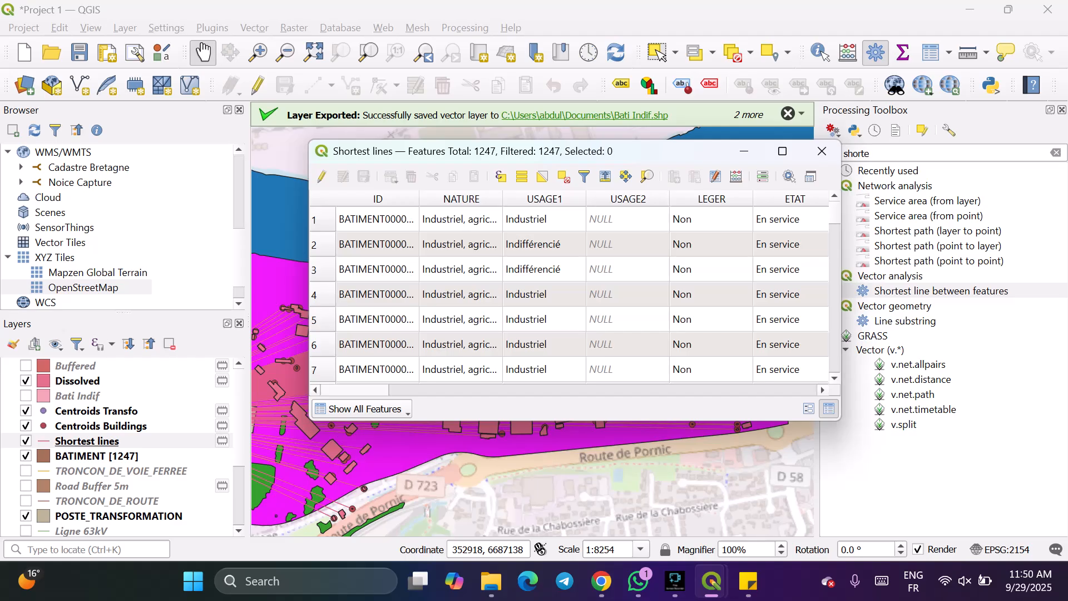
scroll(570, 295, "right", 15)
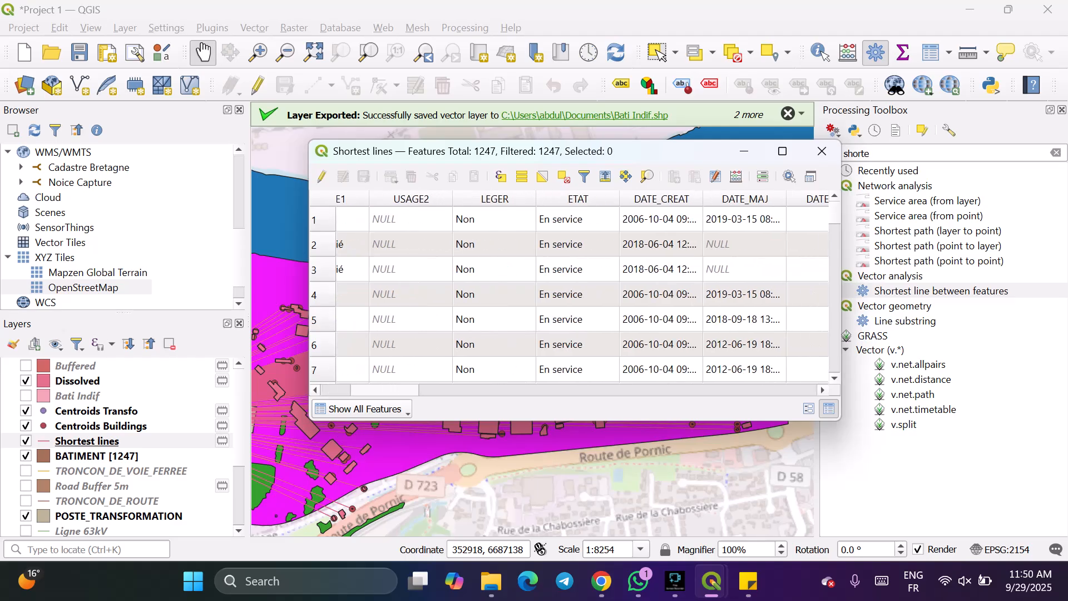
scroll(570, 295, "right", 20)
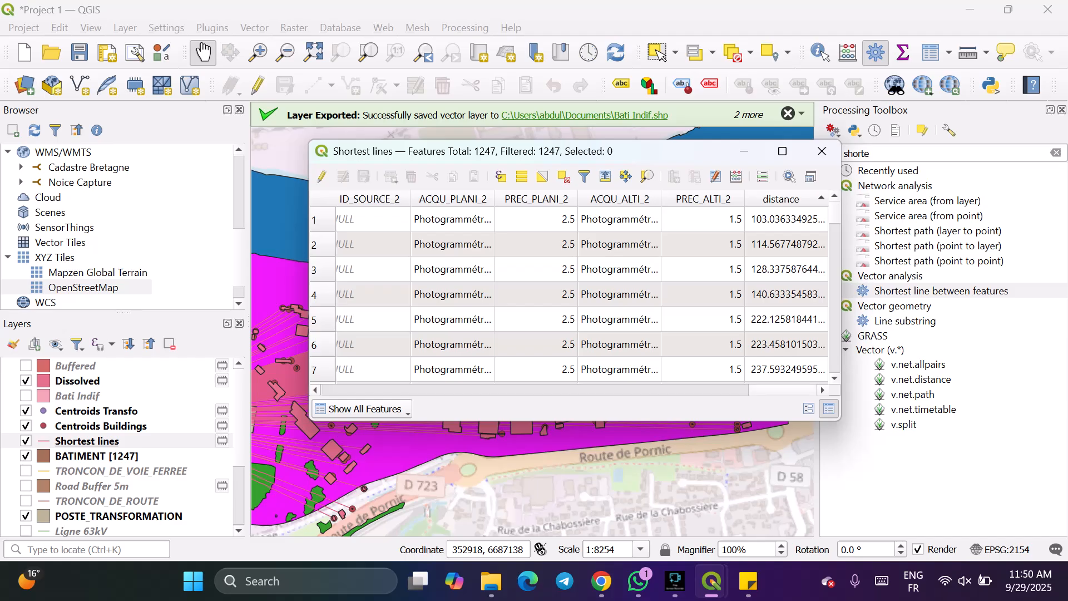
left_click_drag(644, 151, 696, 316)
scroll(508, 241, "down", 2)
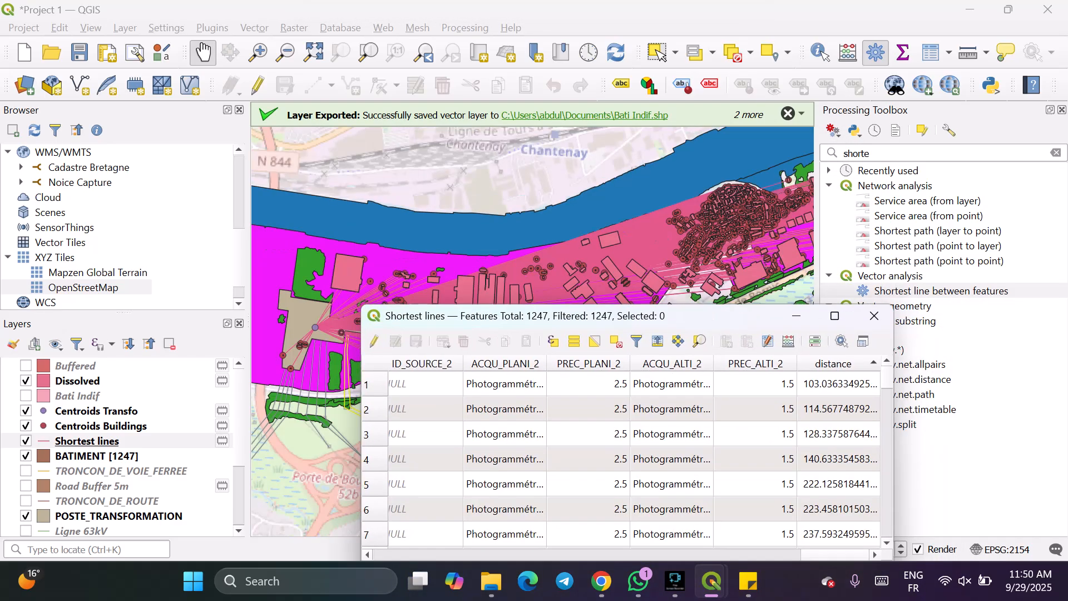
scroll(533, 235, "down", 1)
scroll(657, 224, "up", 3)
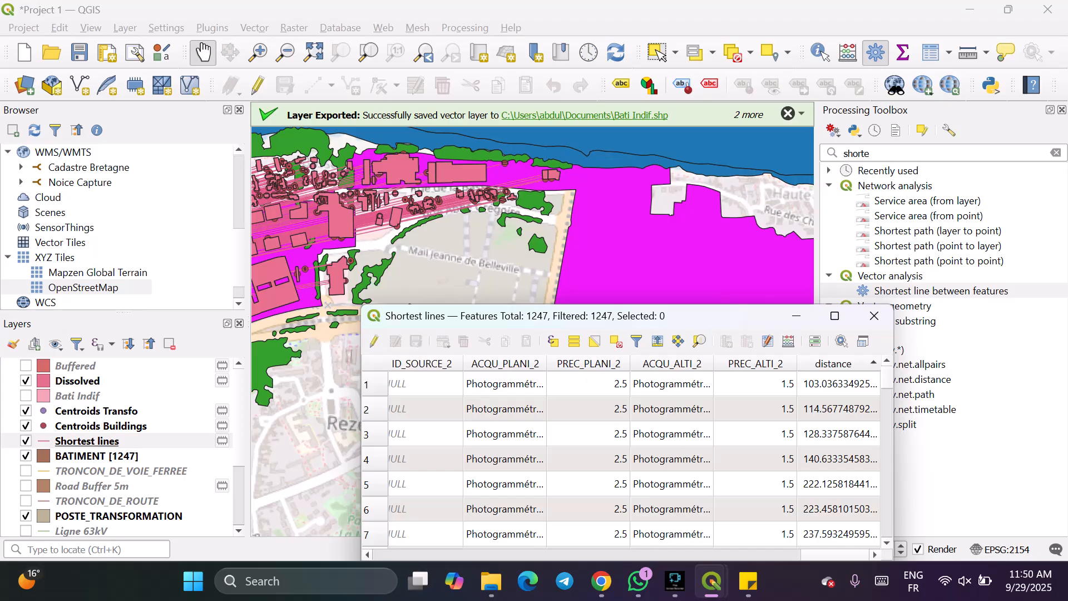
scroll(621, 459, "left", 7)
scroll(622, 459, "right", 7)
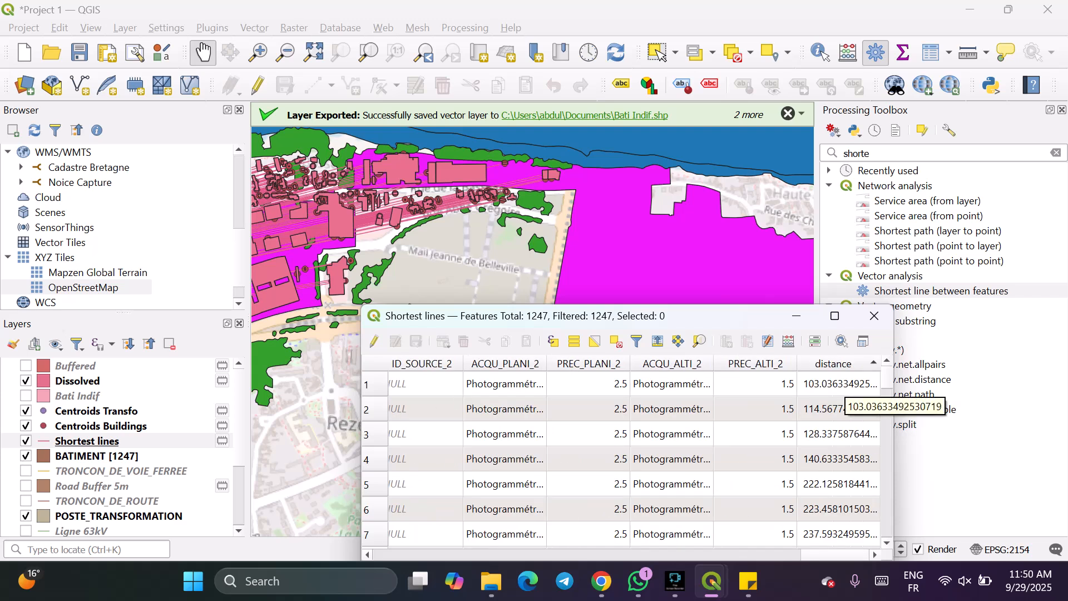
Sort the Shortest lines table by distance in descending order and select the record with the greatest distance.
left_click(834, 363)
left_click(839, 384)
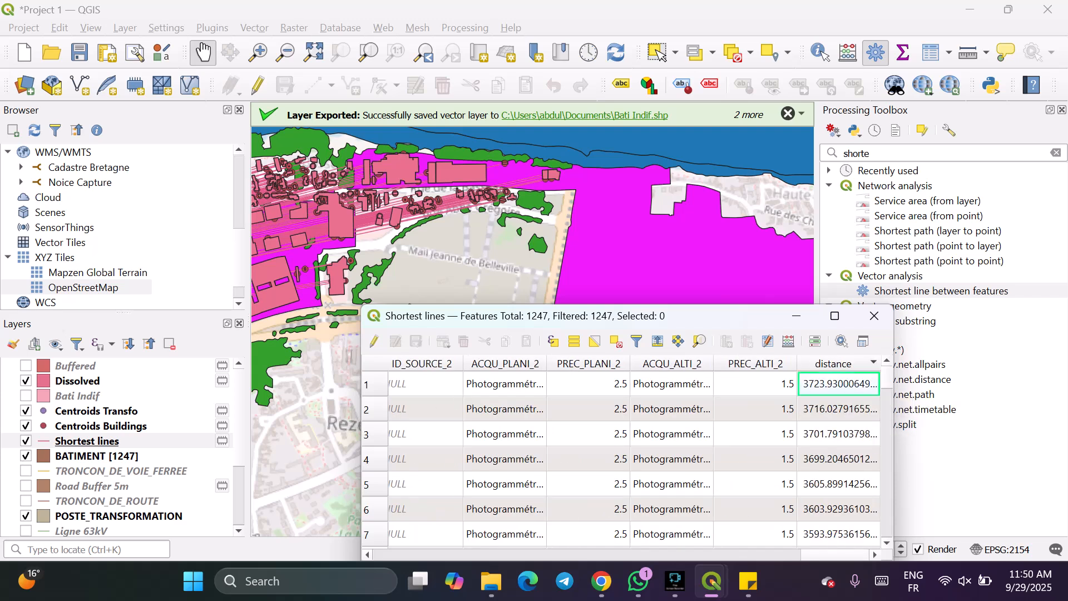
scroll(645, 255, "down", 3)
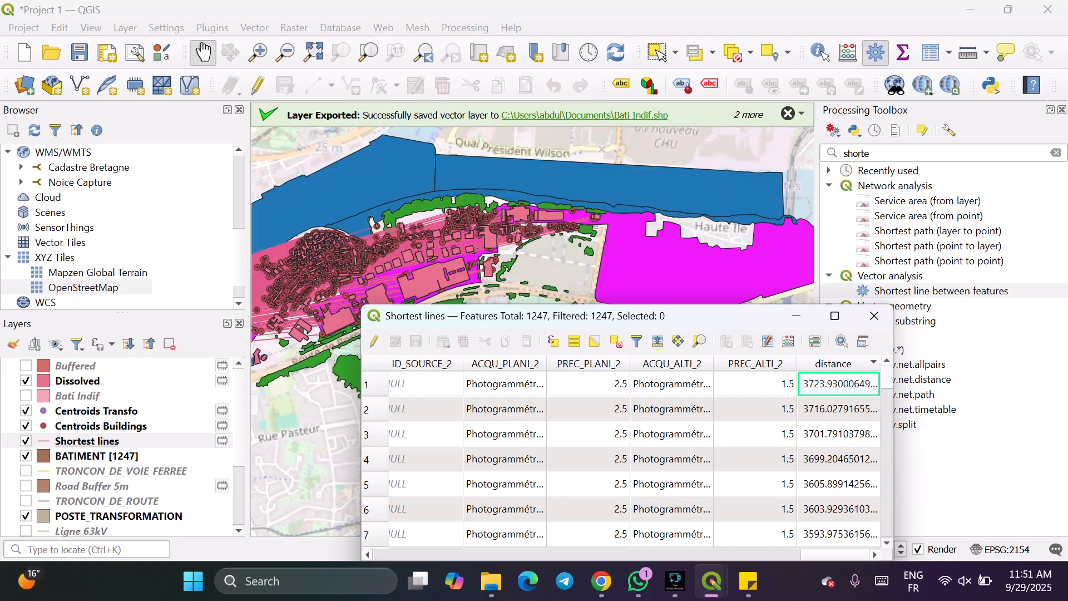
scroll(712, 278, "up", 1)
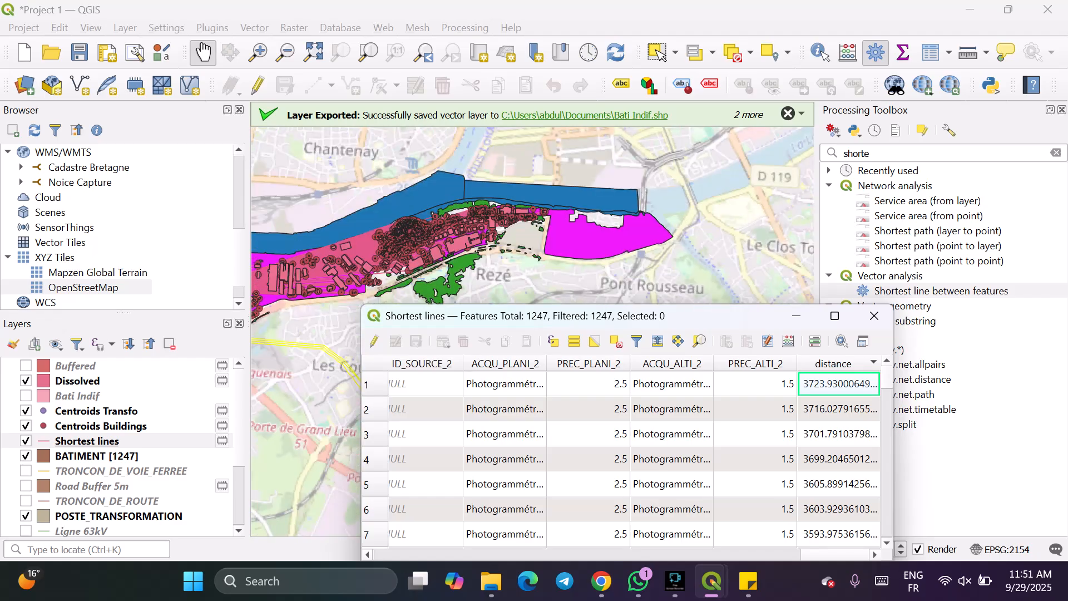
left_click(367, 385)
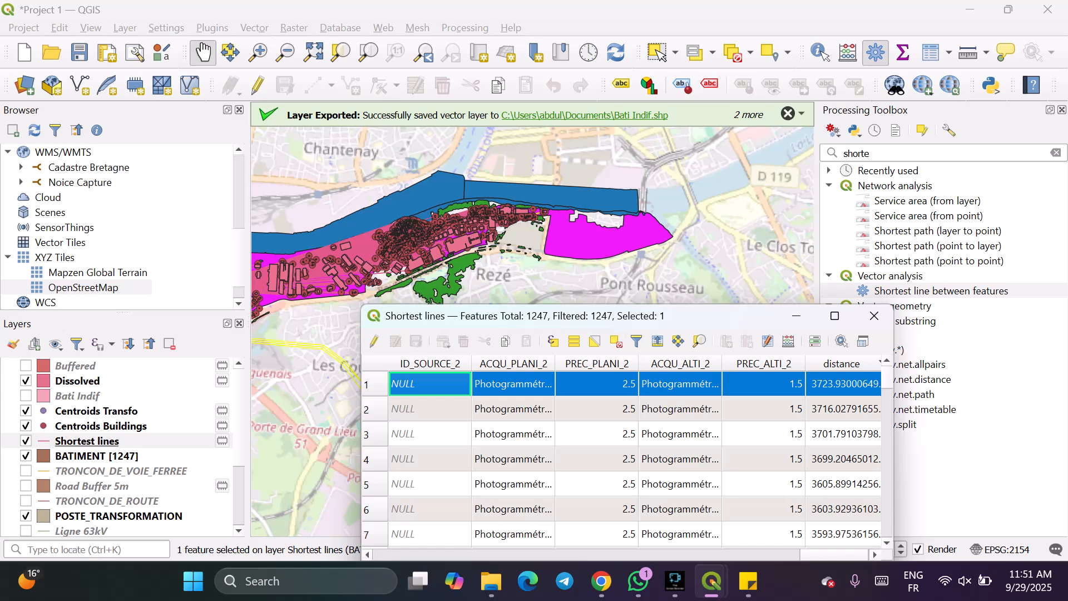
Examine the map around the eastern end of the activity zone, where the farthest buildings are.
scroll(618, 245, "up", 1)
scroll(550, 224, "up", 1)
left_click_drag(550, 224, 606, 263)
scroll(537, 217, "up", 1)
scroll(537, 217, "down", 2)
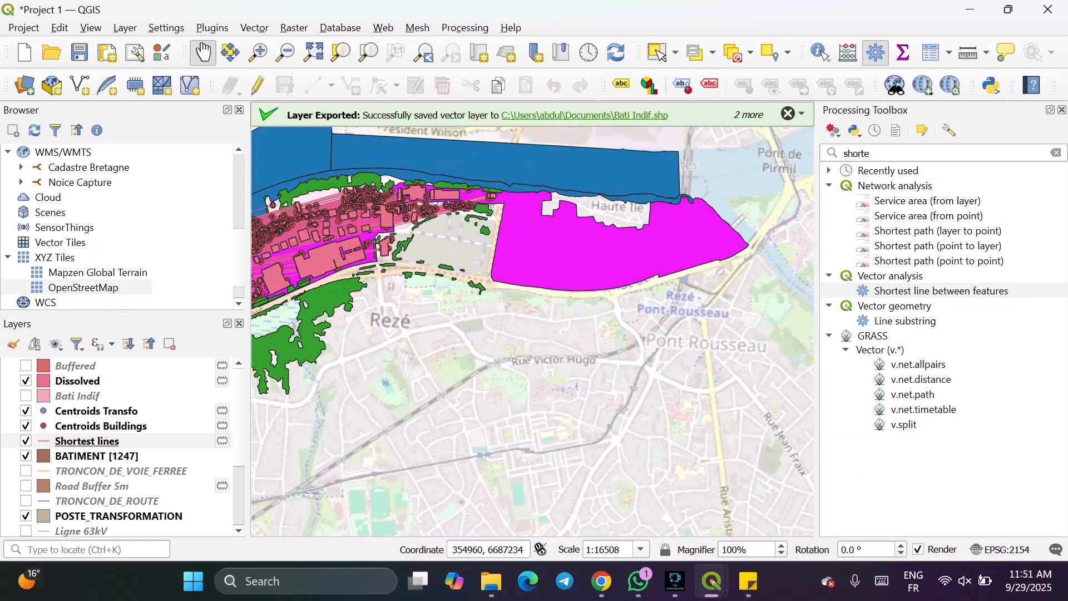
scroll(537, 217, "down", 1)
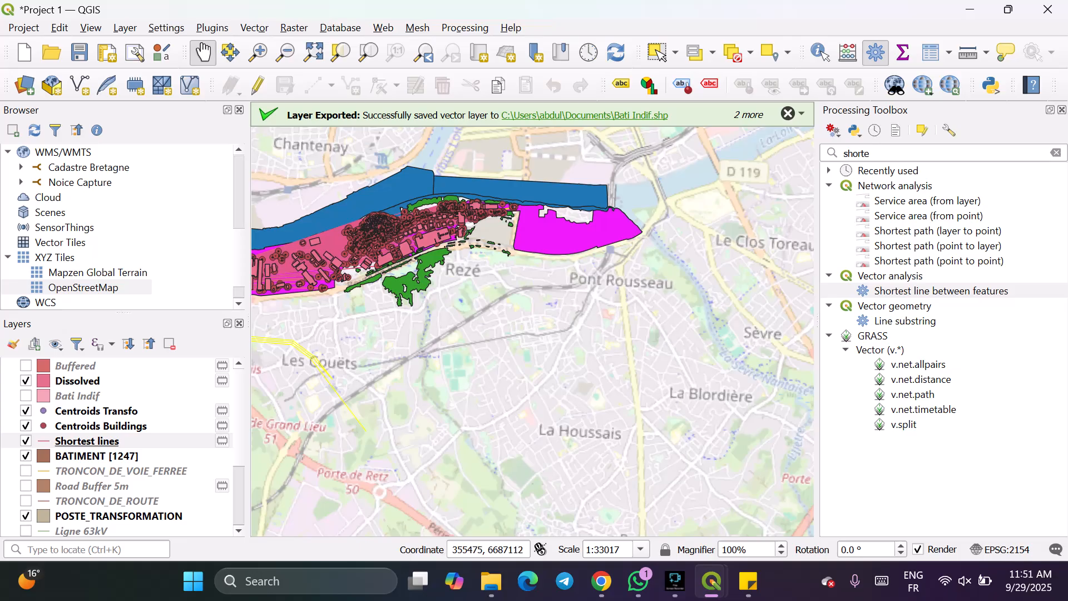
scroll(586, 230, "up", 1)
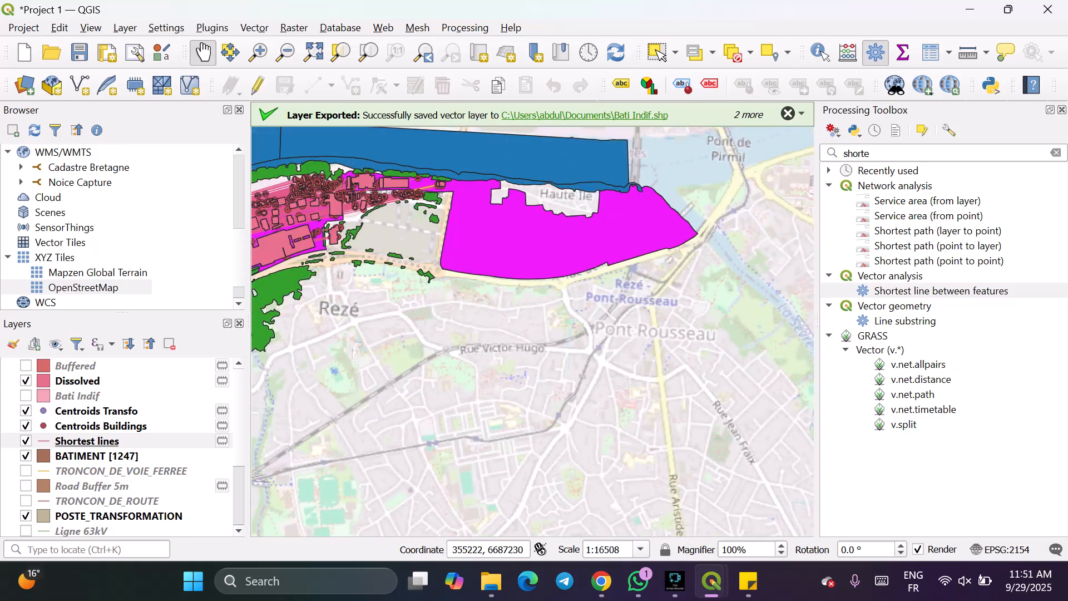
Set the marker colour of the Centroids Buildings layer to yellow.
scroll(463, 179, "up", 2)
left_click_drag(445, 188, 552, 227)
scroll(482, 232, "up", 3)
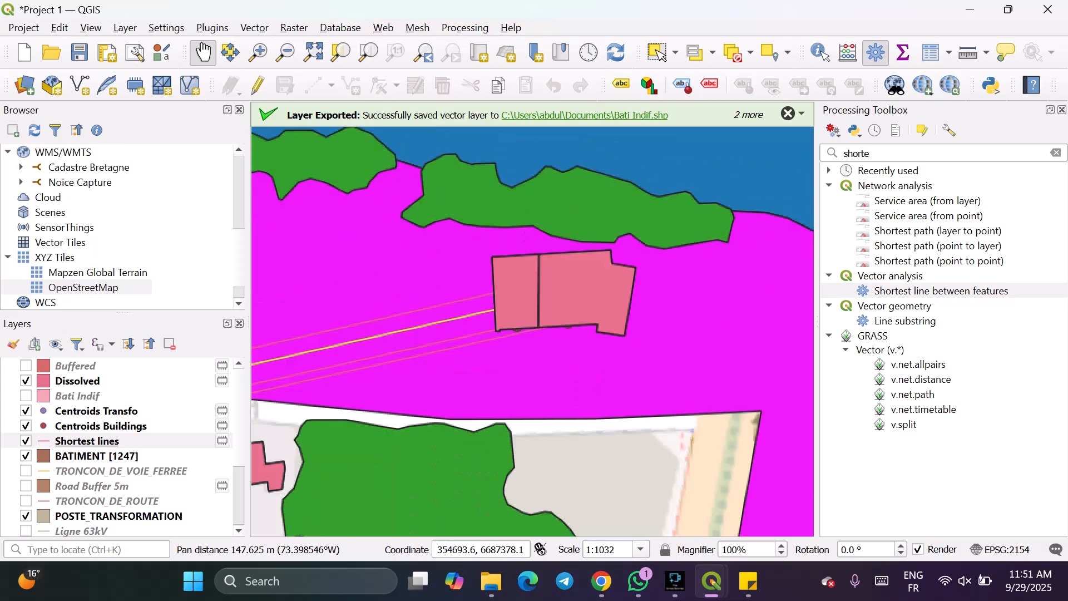
left_click_drag(405, 303, 478, 309)
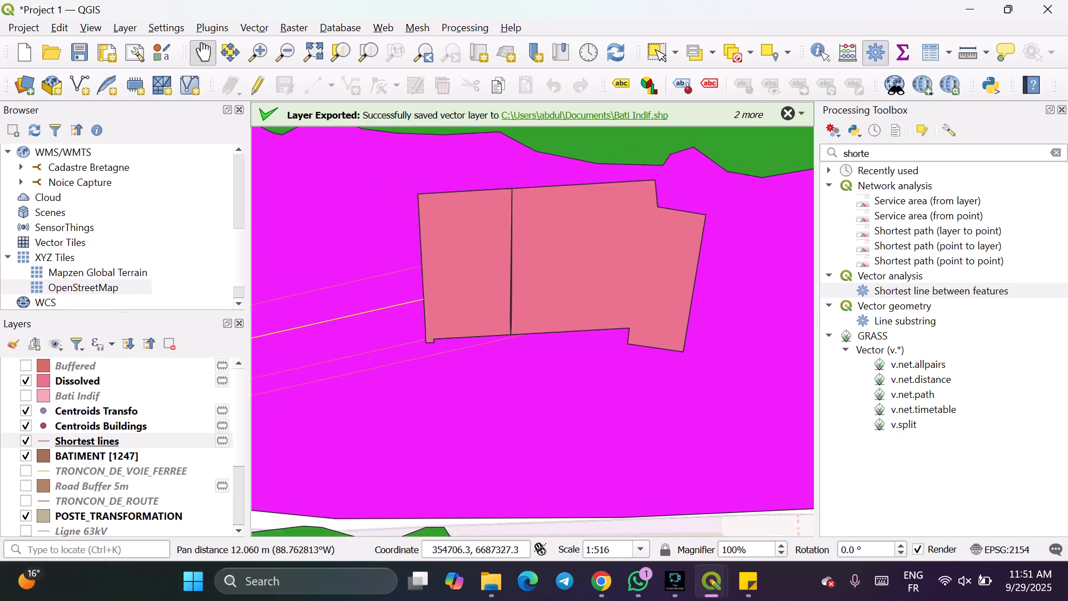
double_click(101, 427)
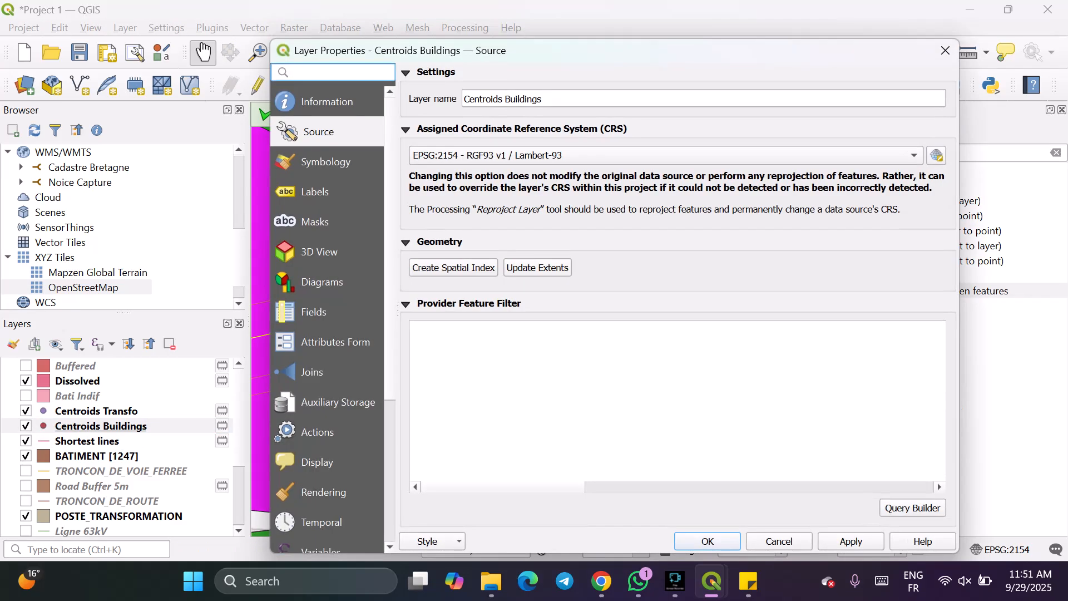
left_click(327, 162)
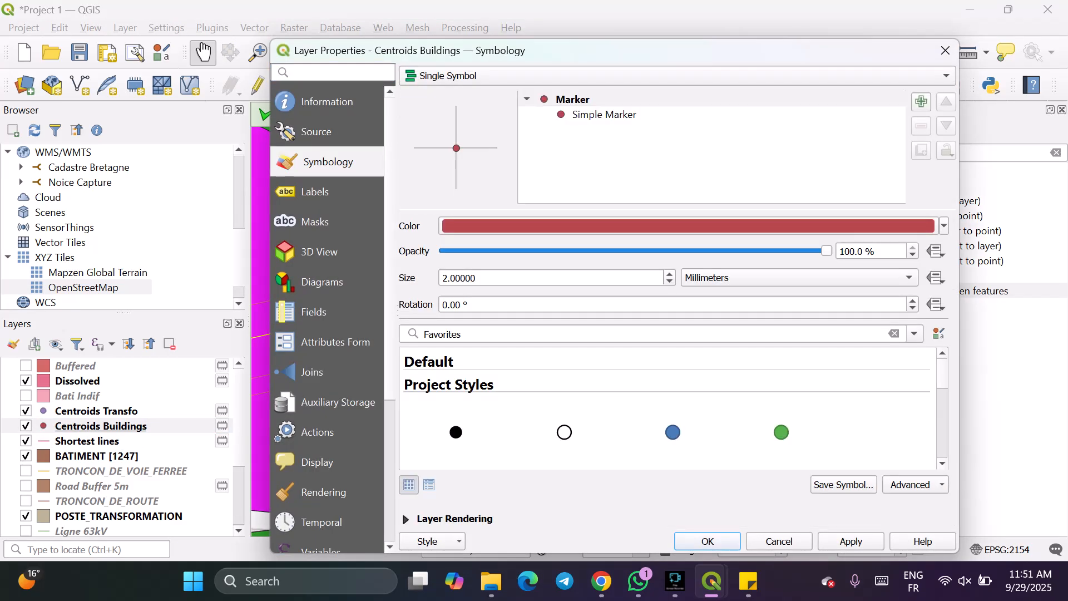
left_click(945, 226)
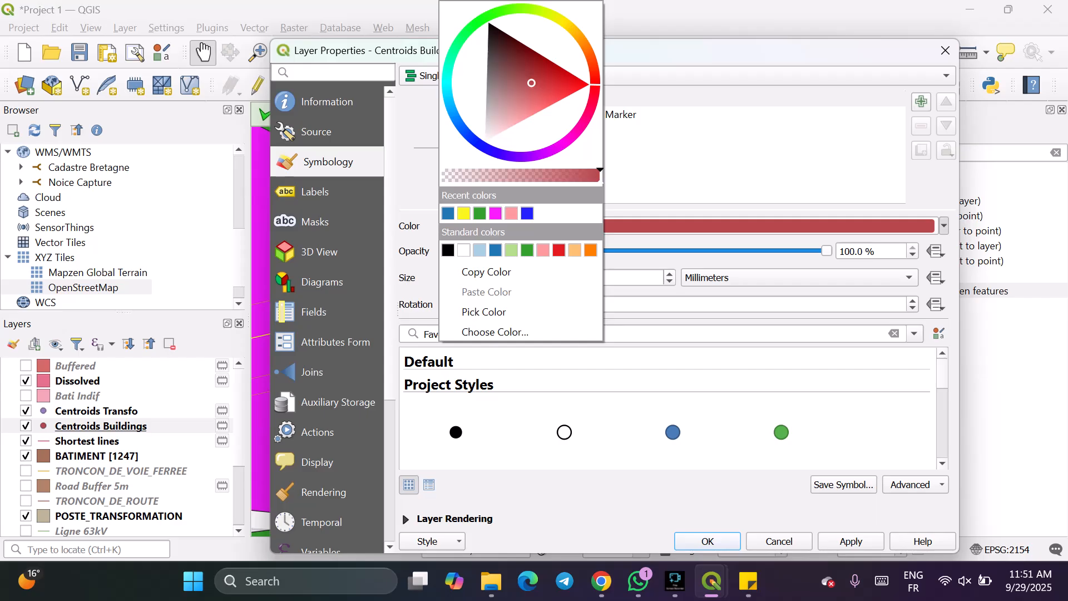
left_click(464, 213)
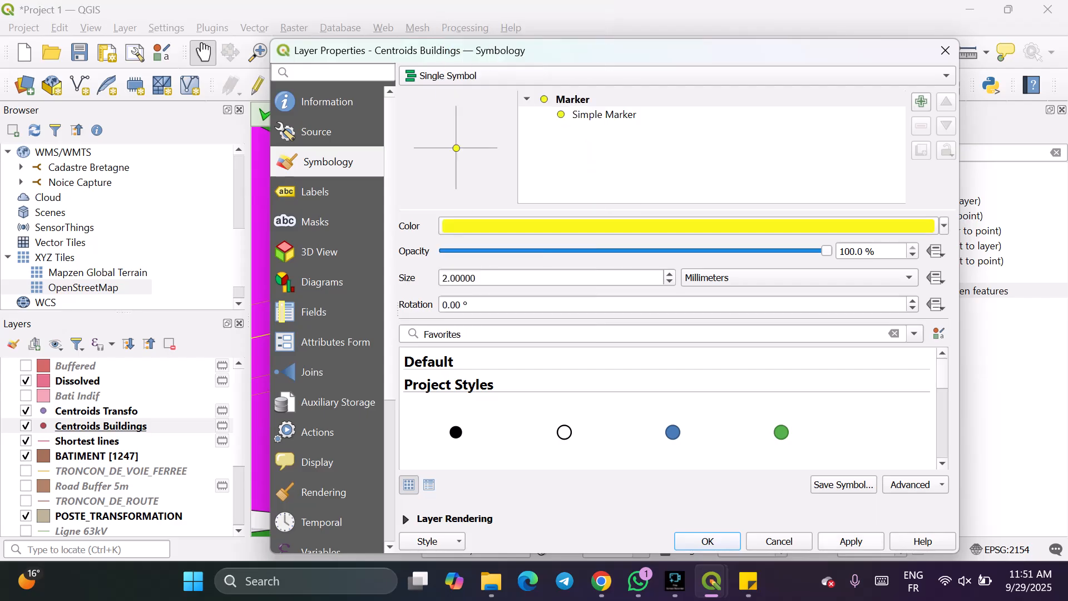
key("Return")
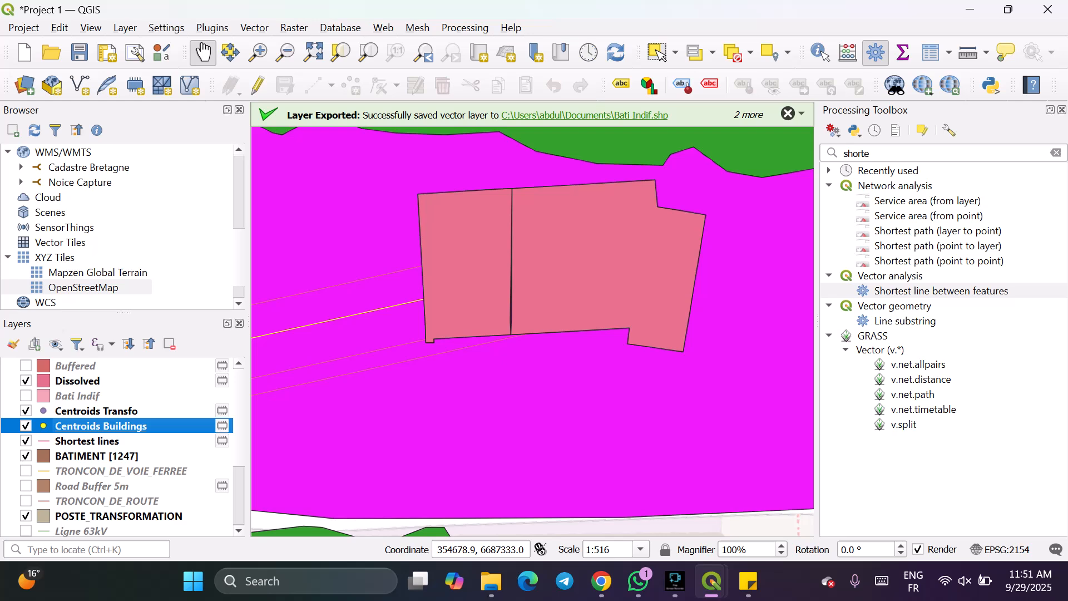
Reorder the layers so Centroids Buildings is above Centroids Transfo and Buffered and Bati Indif are below Shortest lines, and hide Dissolved.
left_click_drag(101, 426, 92, 461)
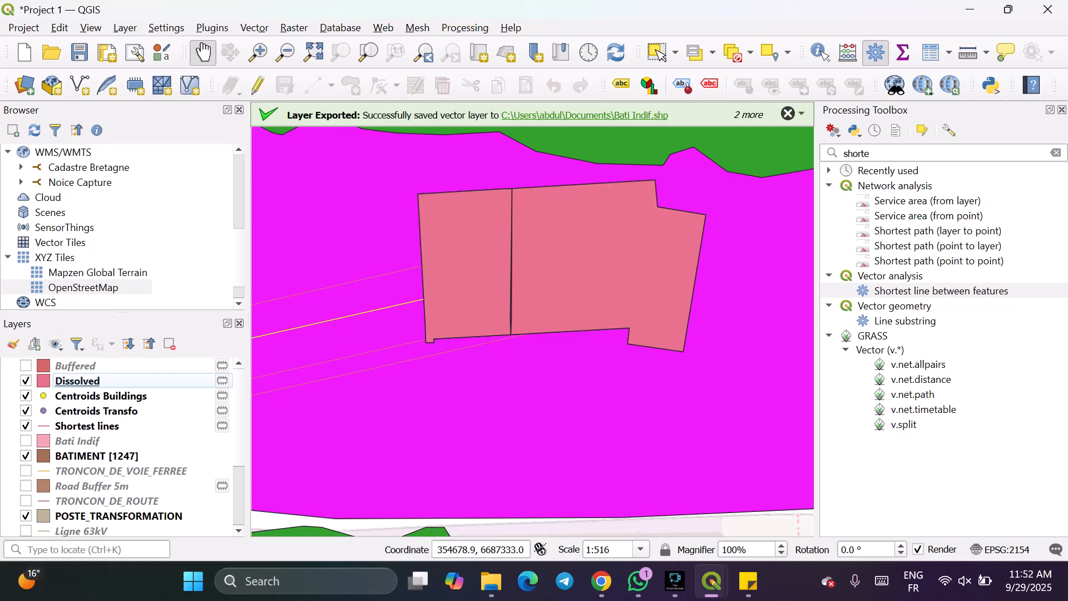
left_click_drag(75, 365, 70, 438)
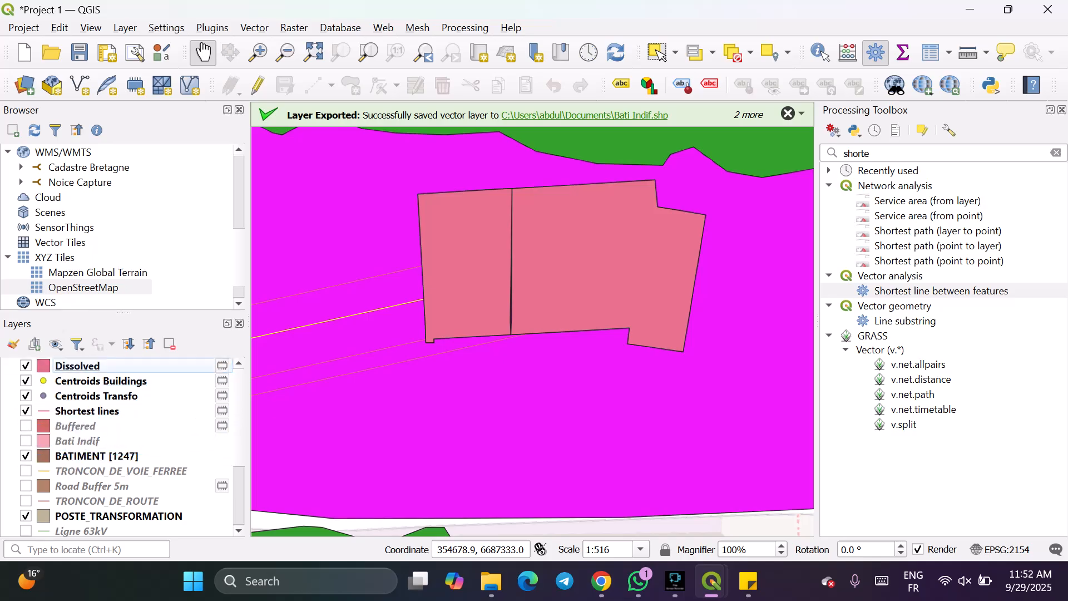
left_click(26, 366)
scroll(544, 367, "down", 3)
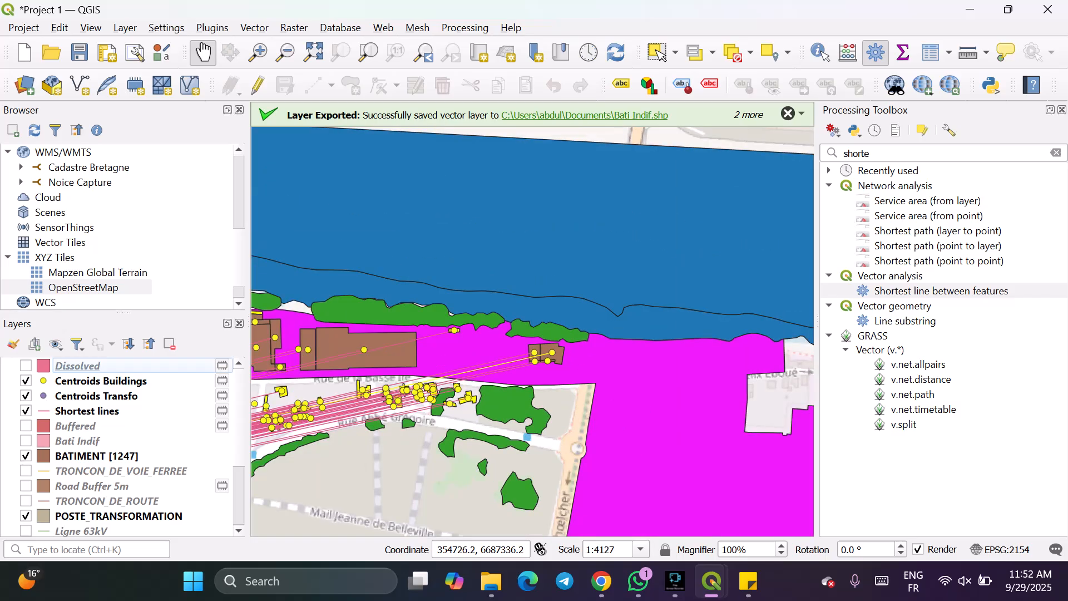
scroll(618, 356, "down", 2)
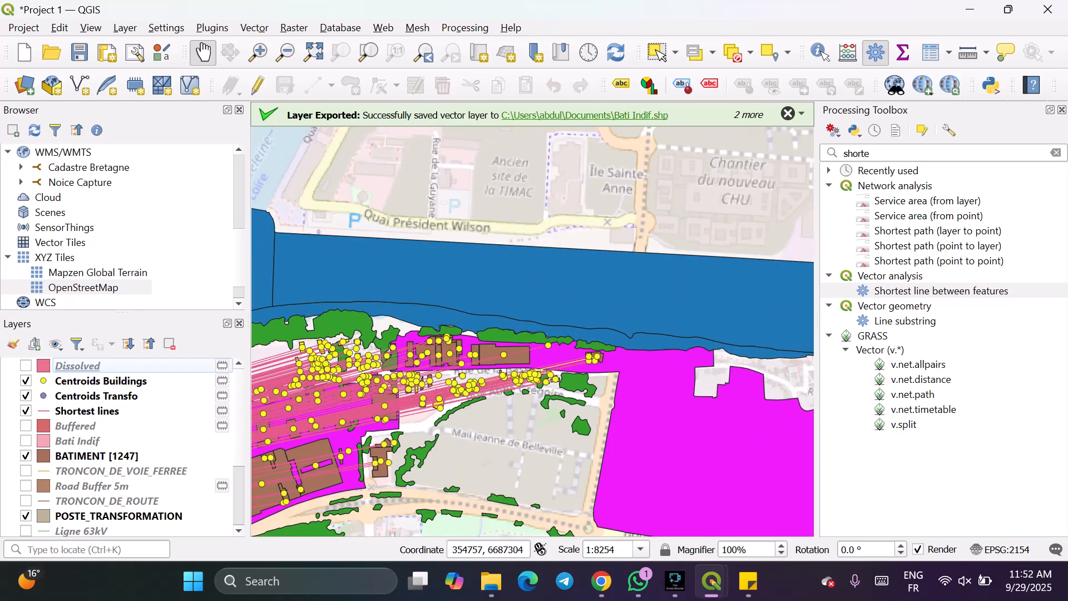
Switch to the sticky note and add the line: shortest road distance from buildings to "Chaufferie de la Californie".
left_click(748, 581)
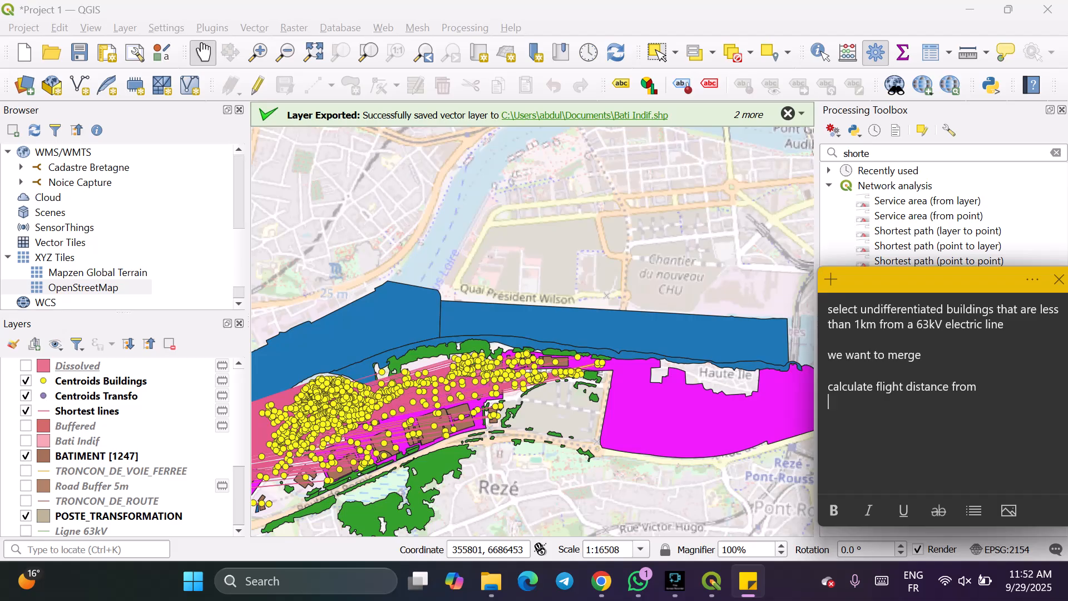
key("Return")
type("shortest road distance fro")
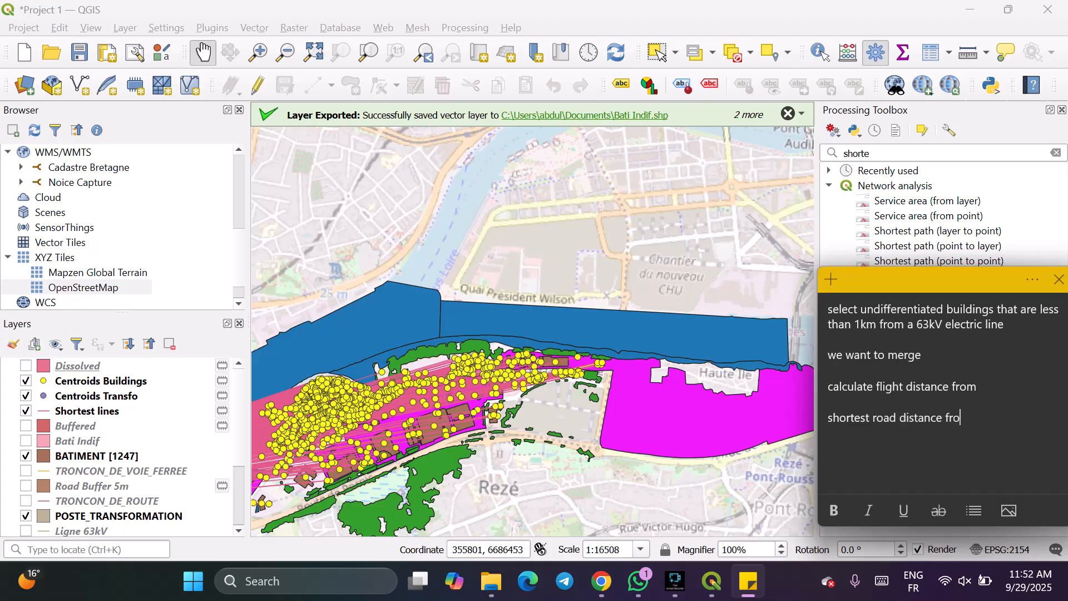
type("m buildings to Chauffer")
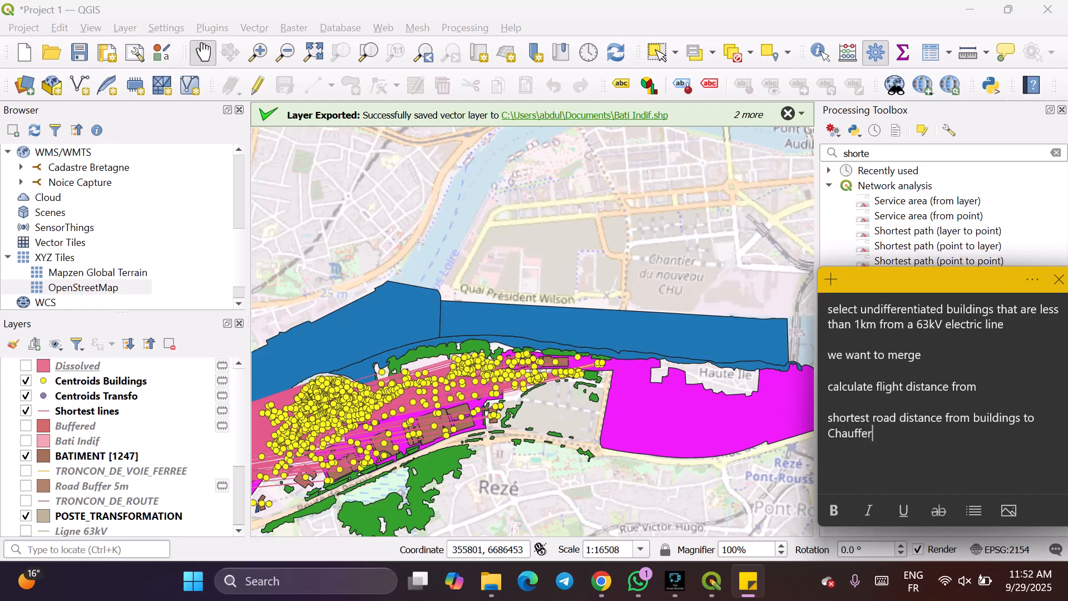
type("ie de la Californie\"")
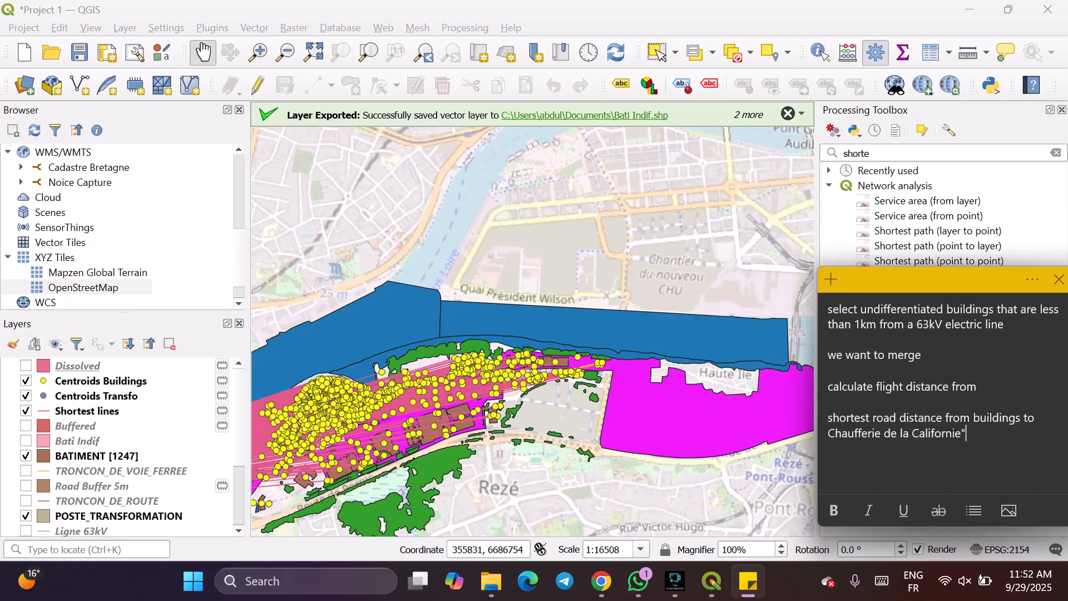
key("Home")
type("\"")
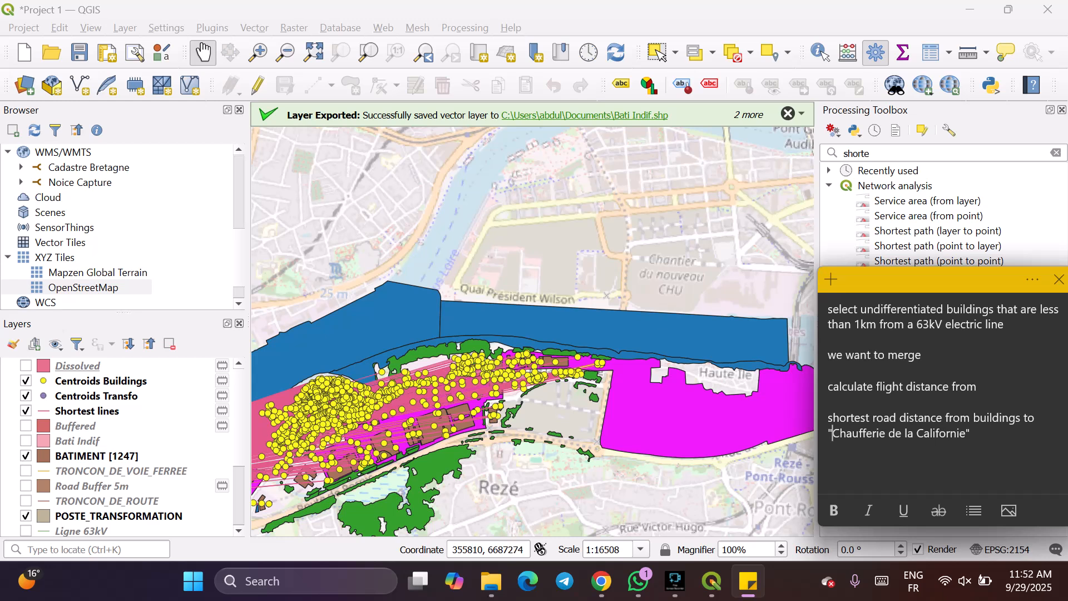
left_click_drag(885, 286, 878, 302)
Back in QGIS, set the marker colour of the Centroids Transfo layer at the transformer station to red.
scroll(559, 348, "down", 1)
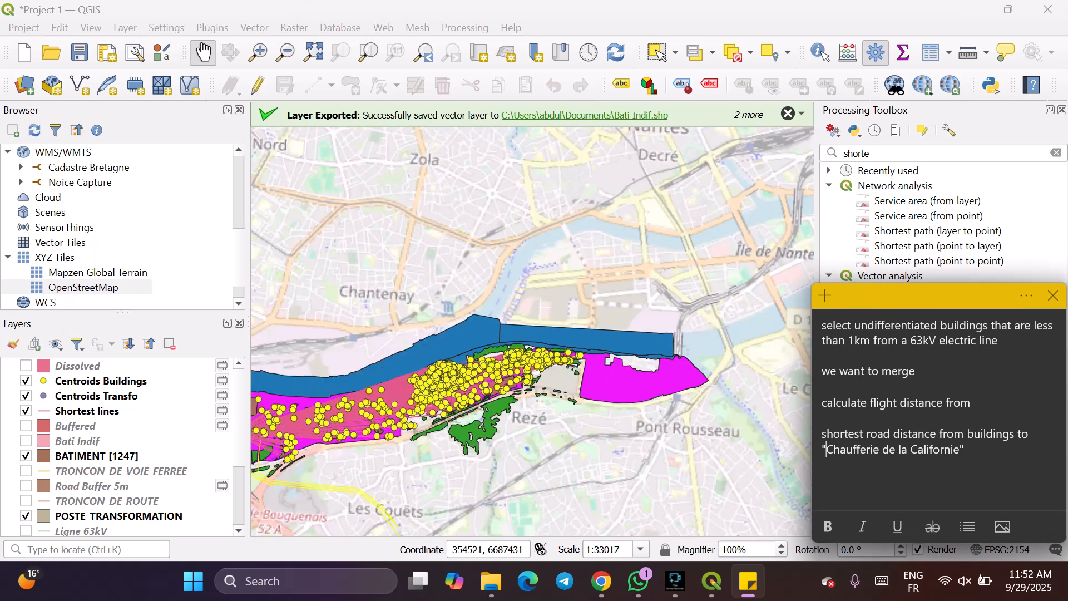
scroll(408, 398, "down", 1)
scroll(327, 420, "up", 3)
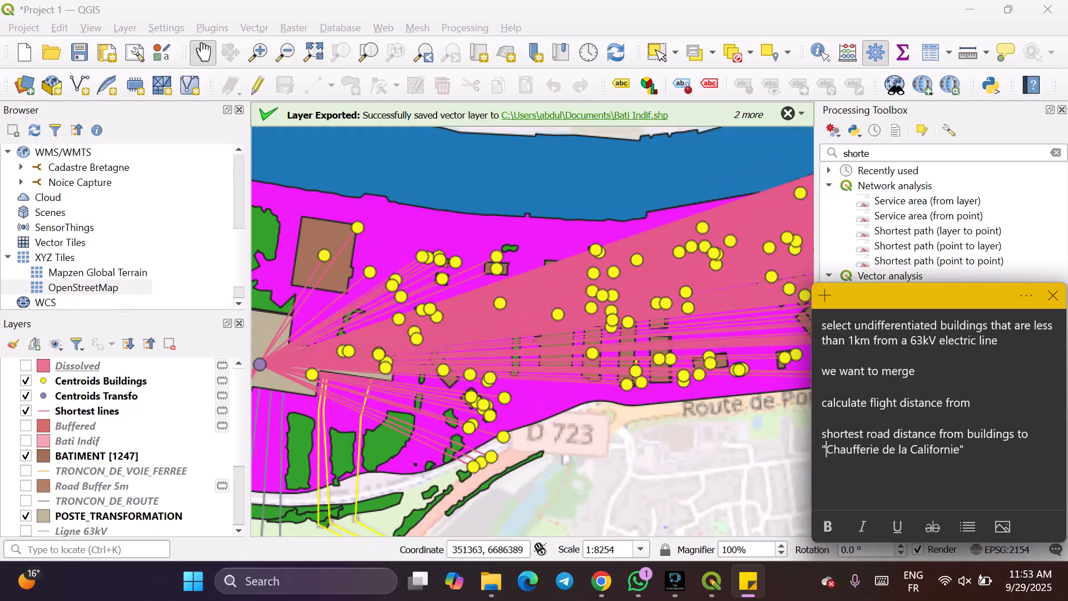
left_click_drag(328, 420, 443, 416)
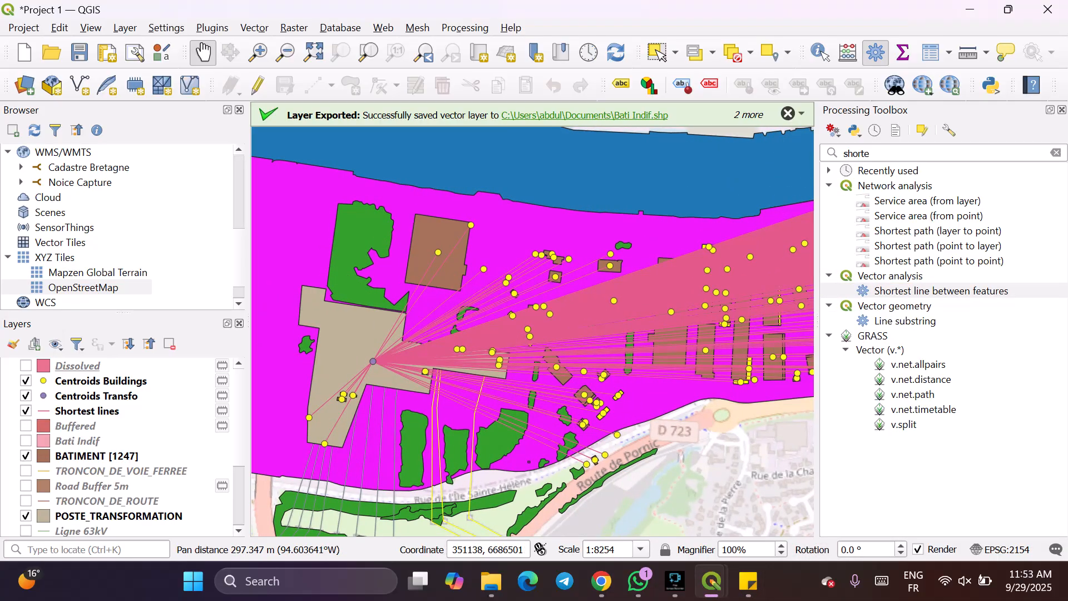
left_click(96, 396)
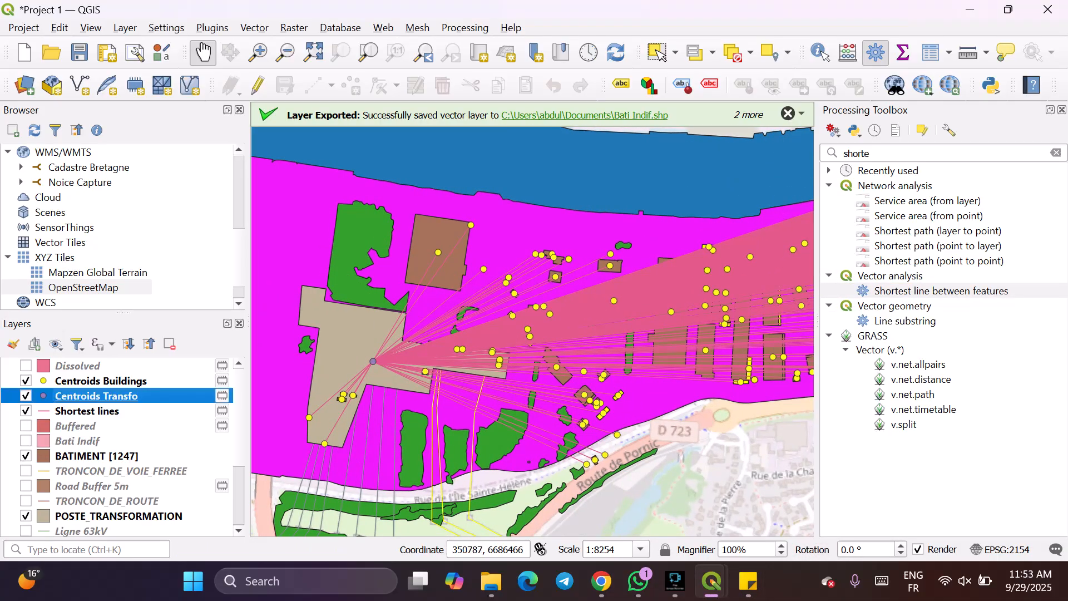
double_click(97, 396)
left_click(944, 225)
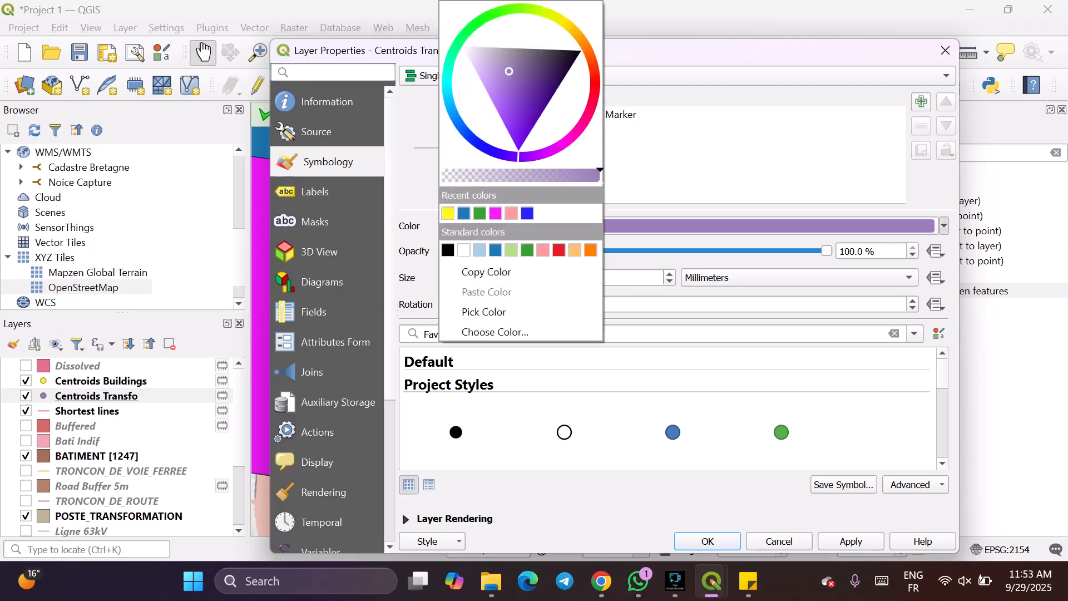
left_click(559, 250)
left_click(851, 541)
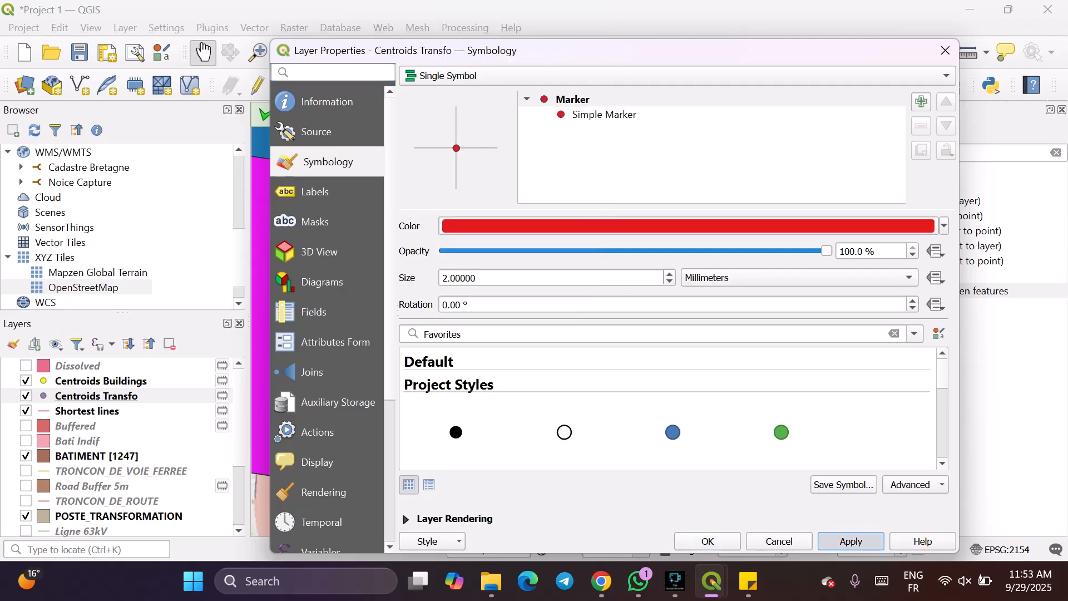
left_click(708, 541)
scroll(409, 405, "up", 1)
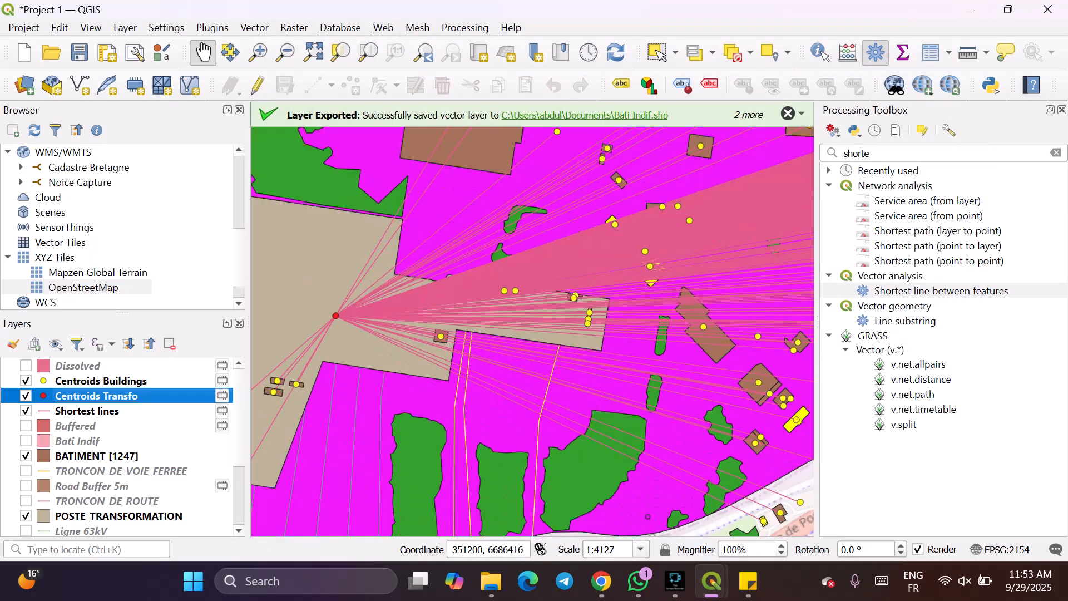
scroll(409, 405, "down", 2)
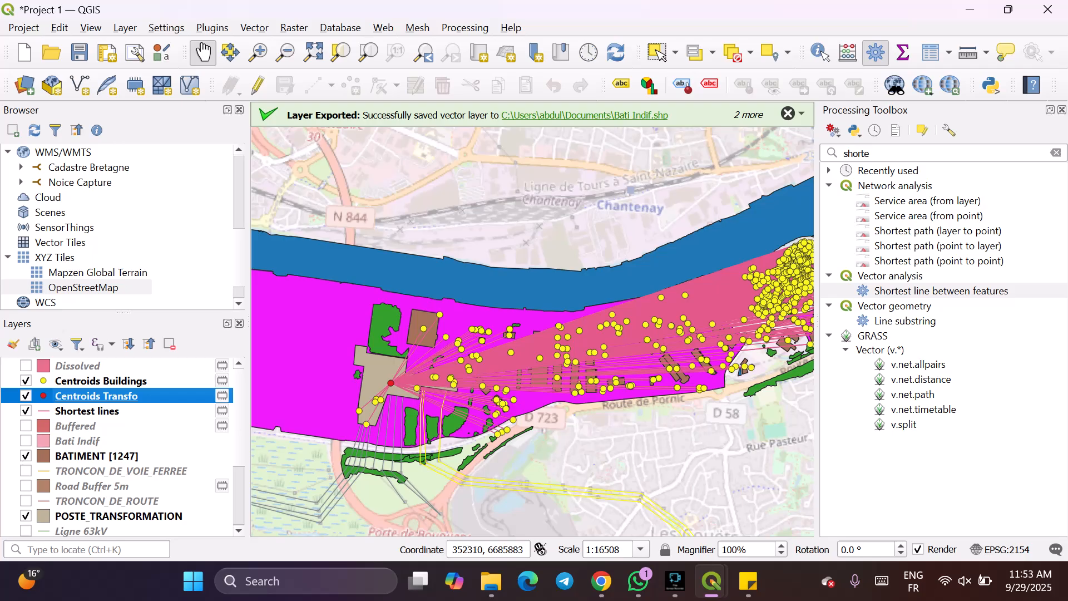
Close the Shortest lines, Bati Indif, second LIGNE_ELECTRIQUE and two of the BATIMENT attribute tables, and save the project.
mouse_move(713, 581)
mouse_move(891, 515)
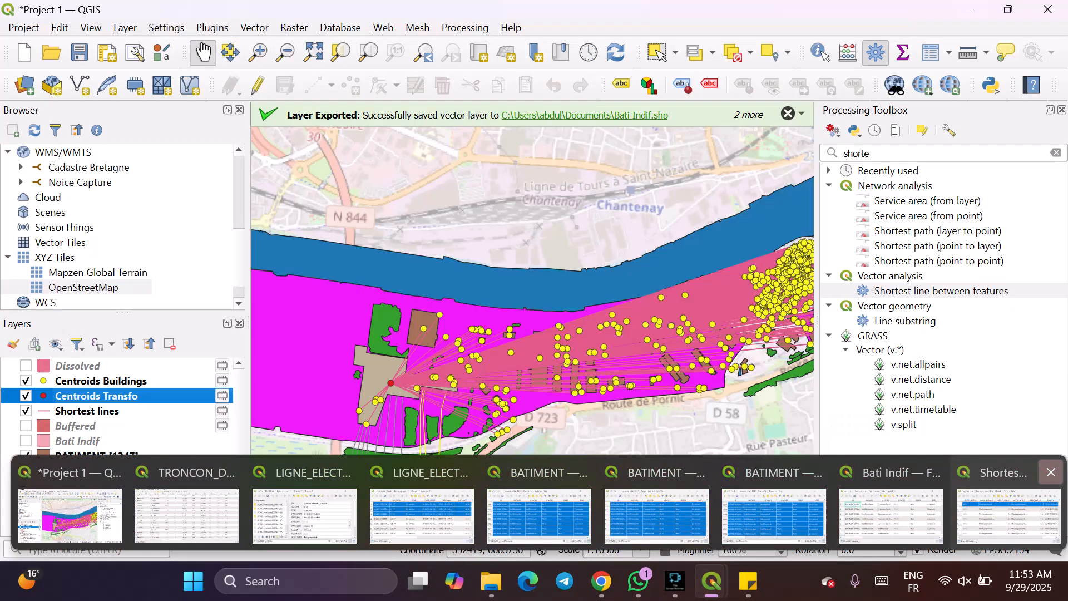
left_click(1050, 470)
left_click(1050, 465)
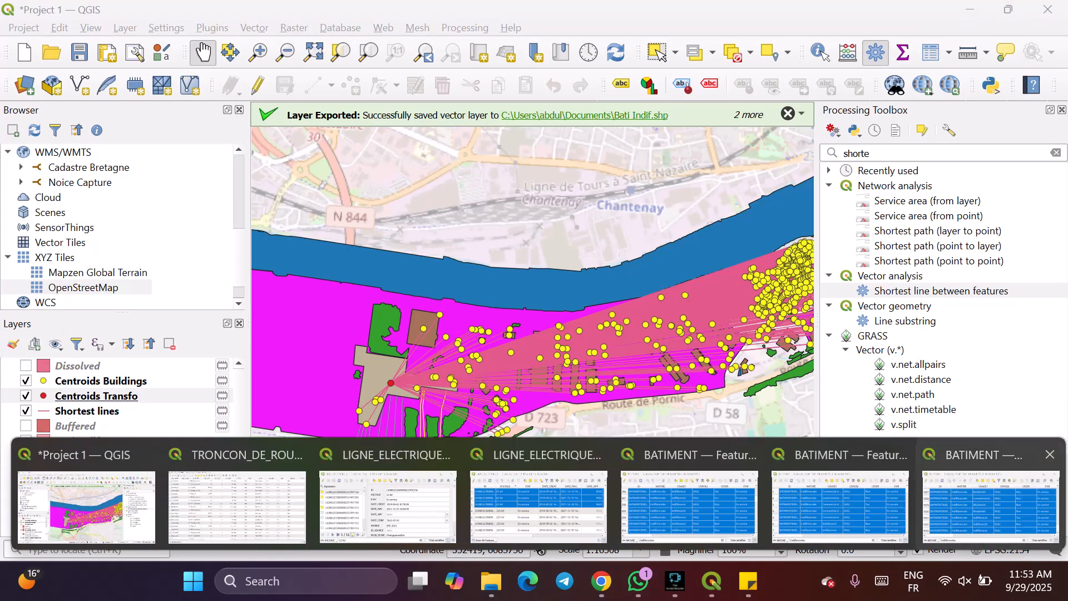
left_click(1051, 453)
left_click(698, 441)
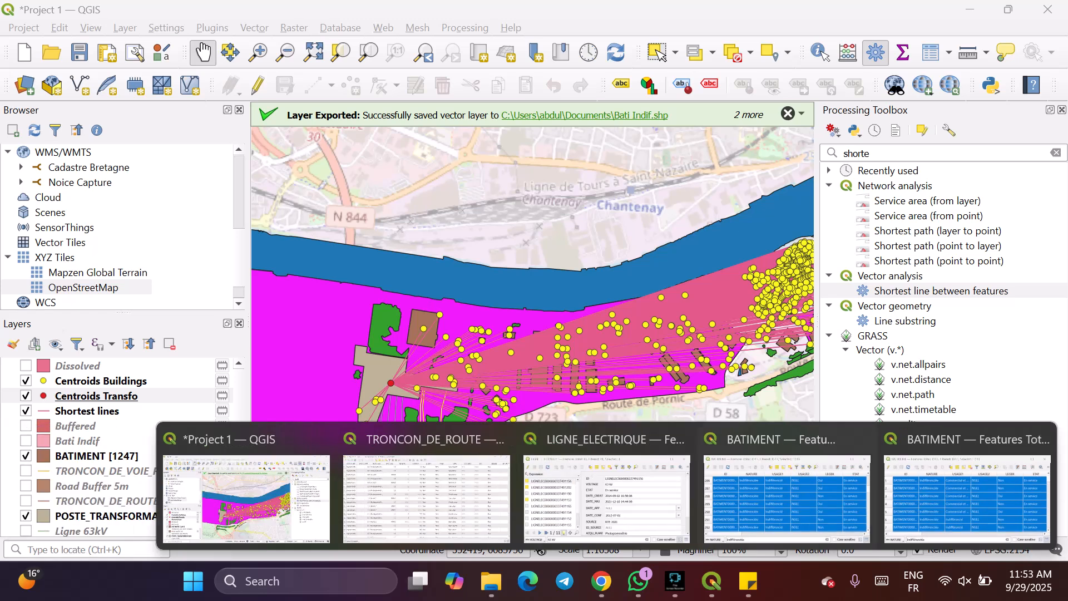
left_click(807, 490)
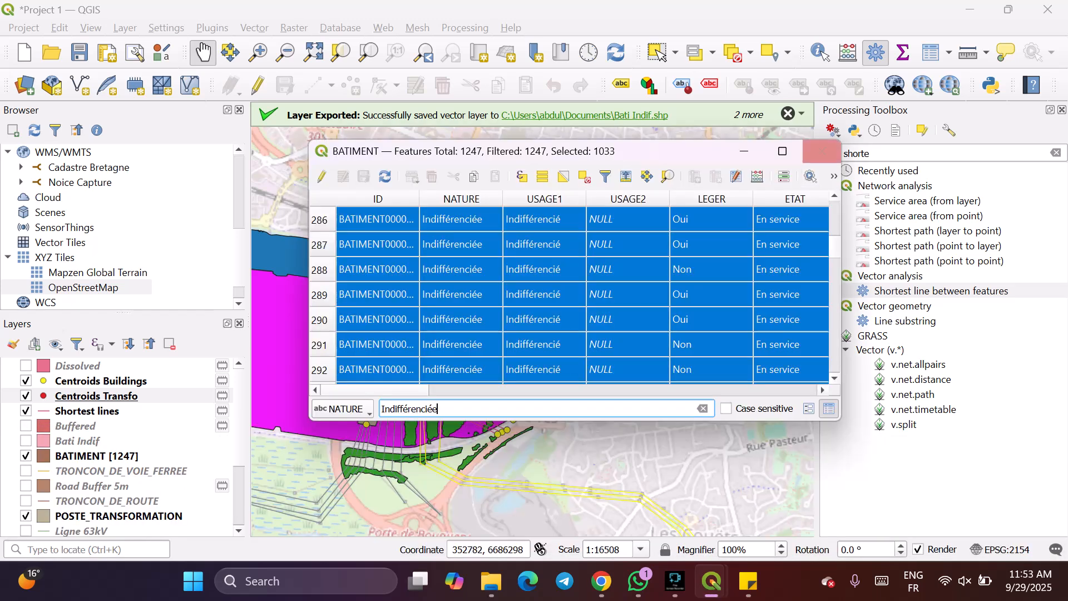
left_click(822, 151)
left_click(79, 52)
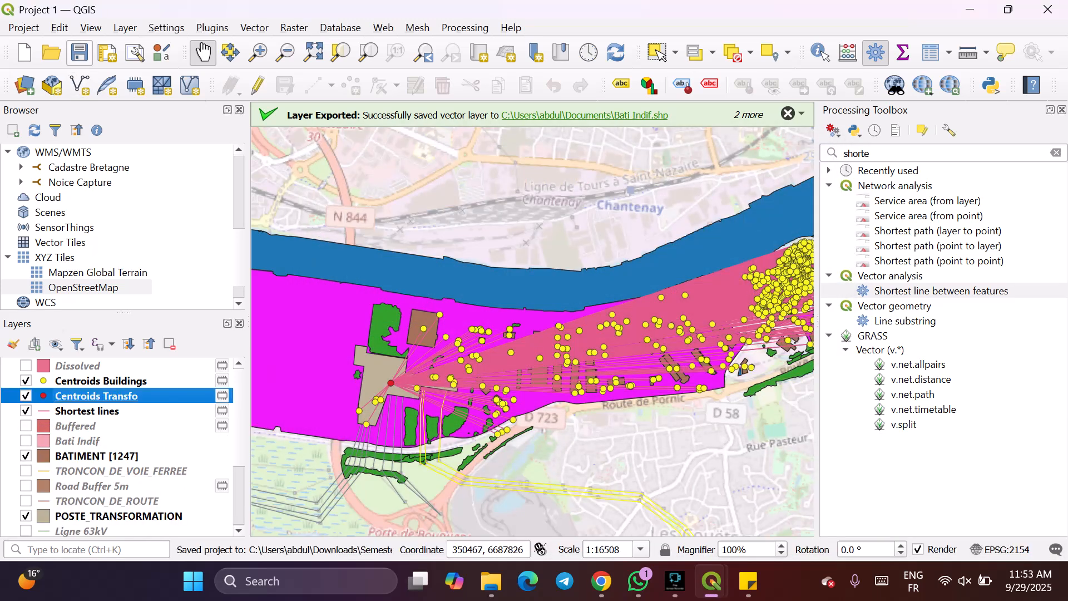
Close the remaining TRONCON_DE_ROUTE, LIGNE_ELECTRIQUE and BATIMENT attribute tables and save the project again.
mouse_move(711, 581)
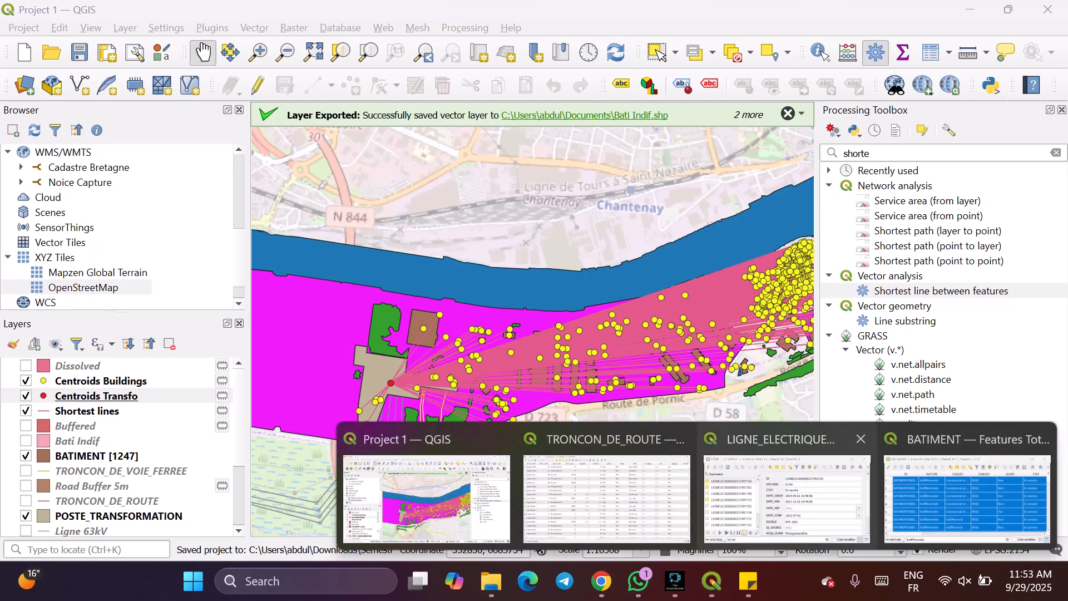
left_click(680, 439)
left_click(786, 439)
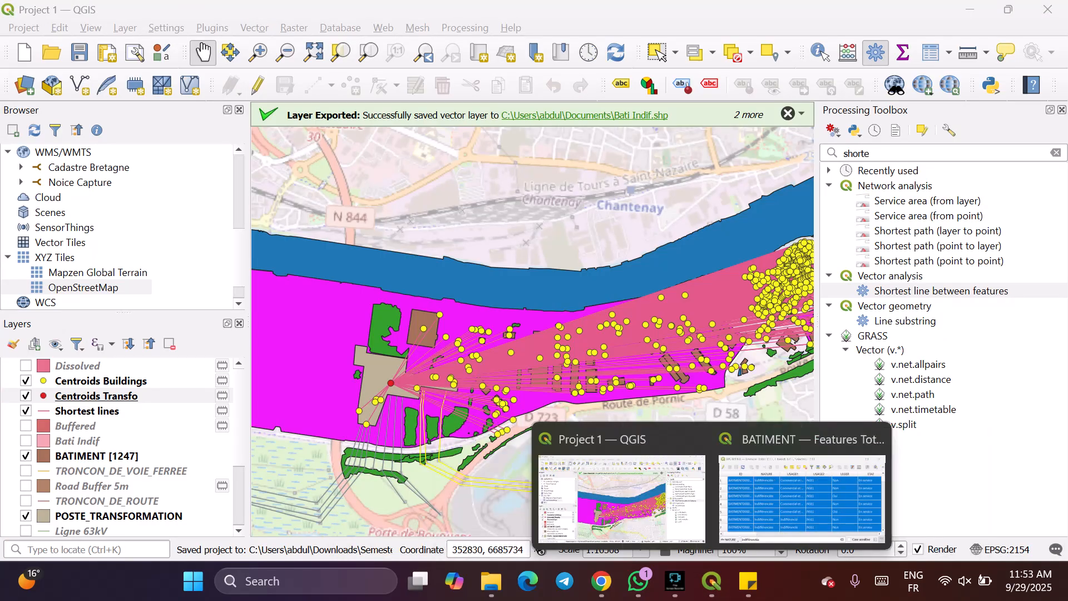
left_click(876, 439)
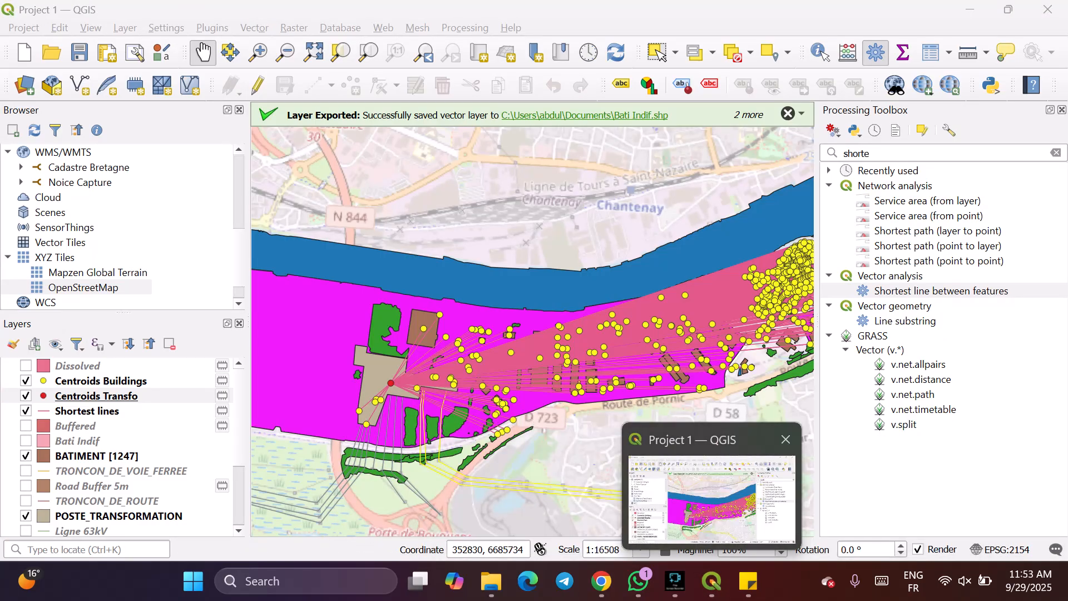
left_click(697, 493)
left_click(80, 52)
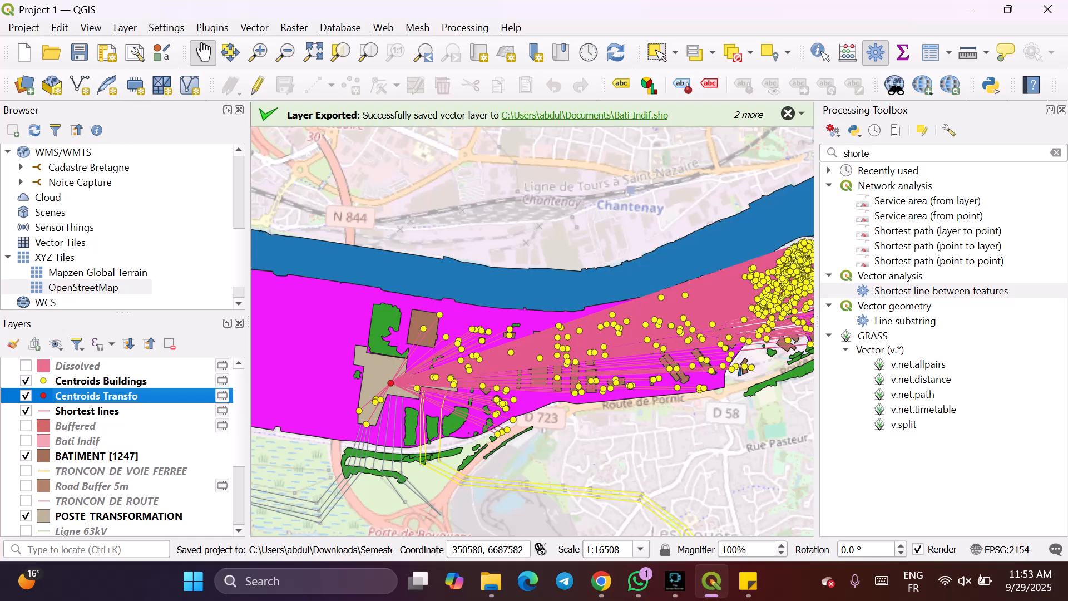
Switch to the sticky note and copy the name Chaufferie de la Californie without its quotation marks.
left_click(749, 581)
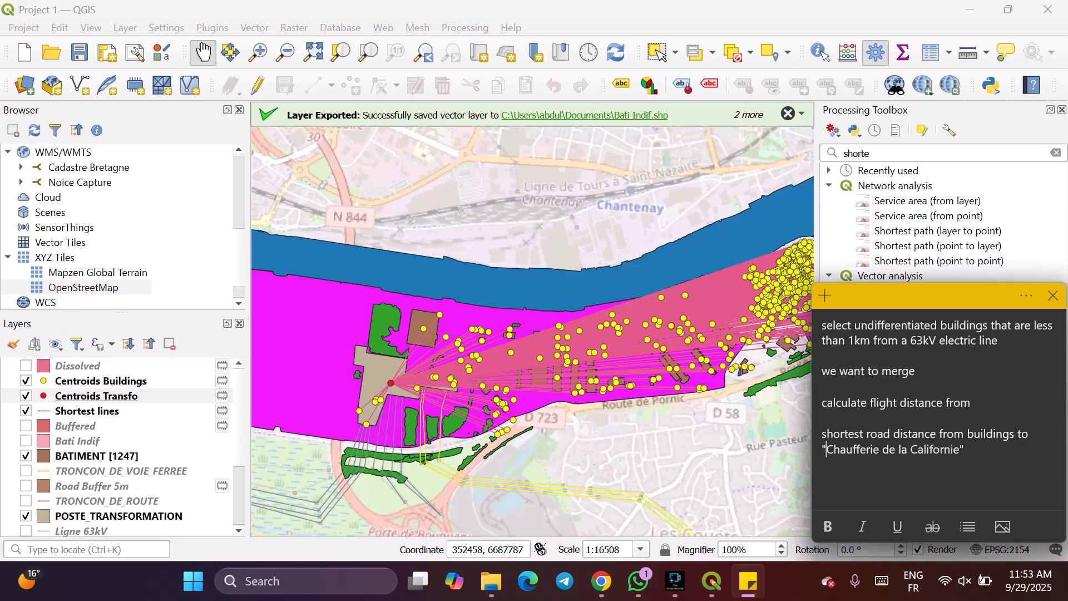
left_click_drag(826, 449, 961, 449)
right_click(940, 449)
left_click(984, 318)
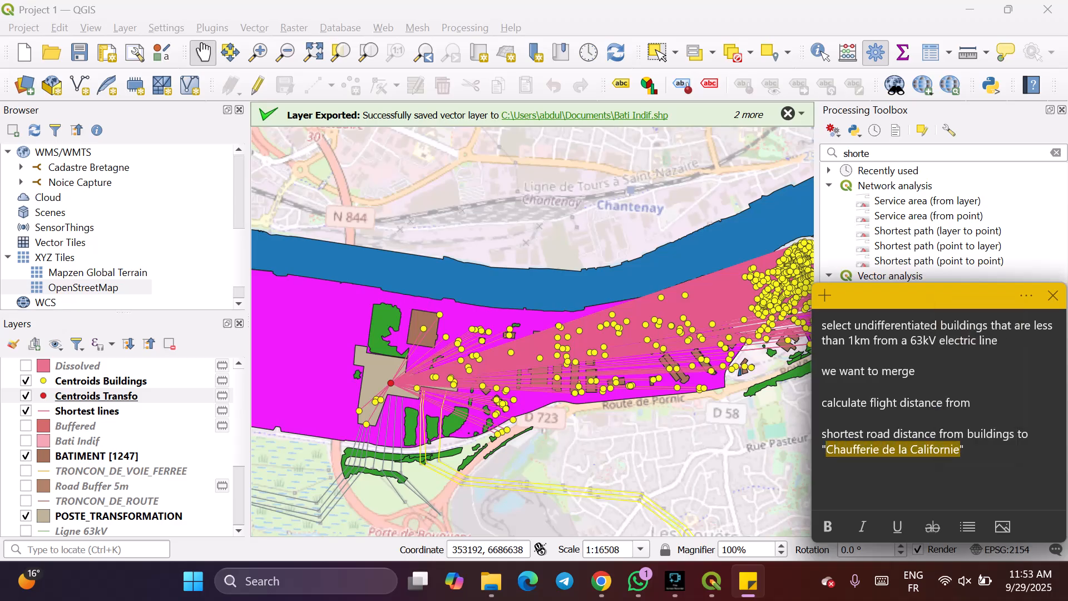
Switch to Chrome and open Google Maps in a new tab.
left_click(602, 581)
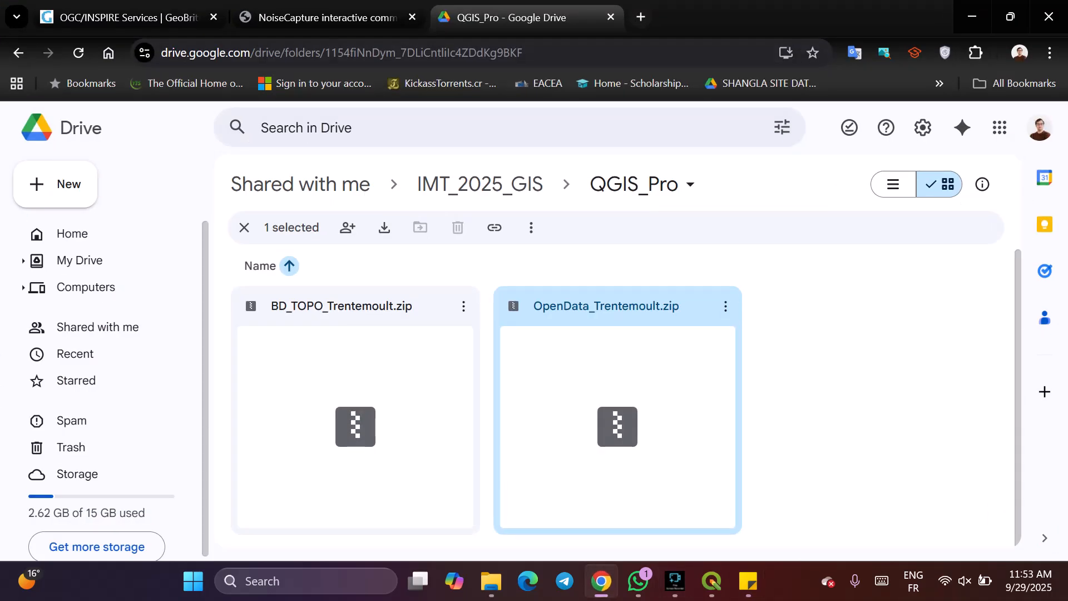
key("ctrl+t")
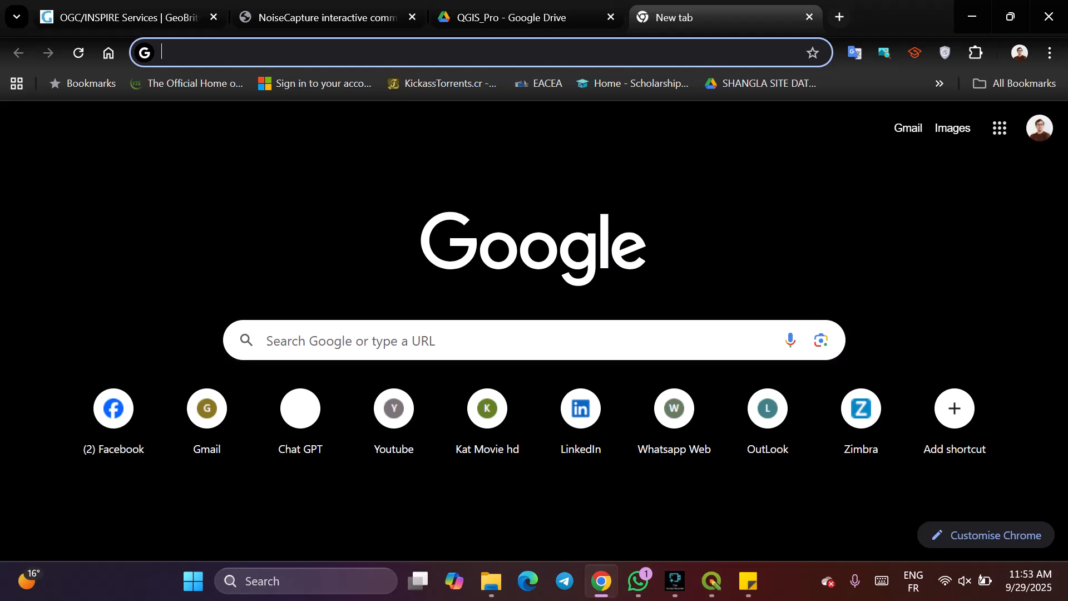
type("g")
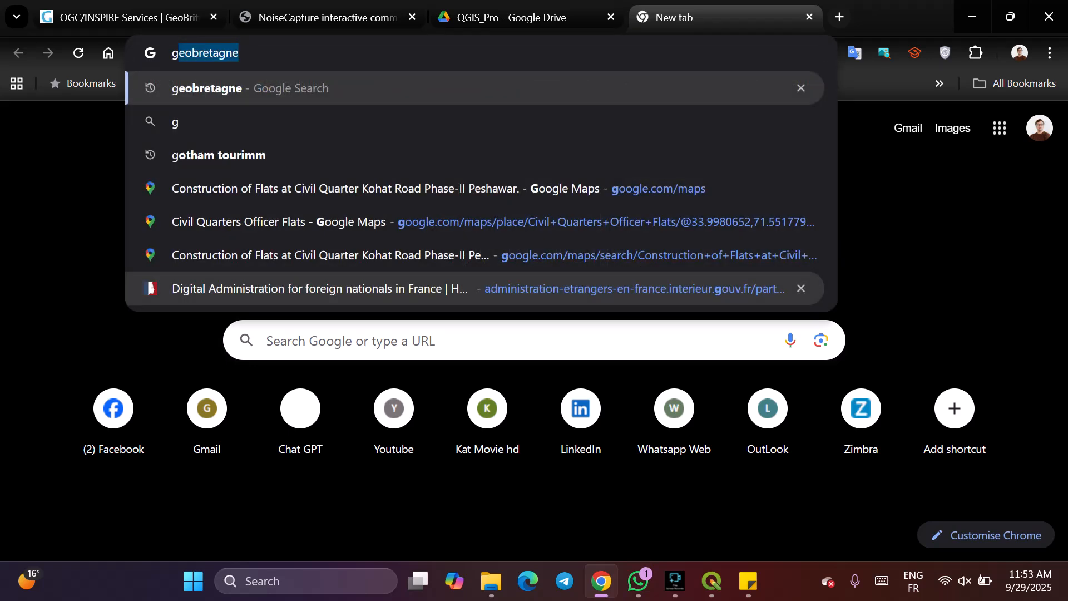
type("o")
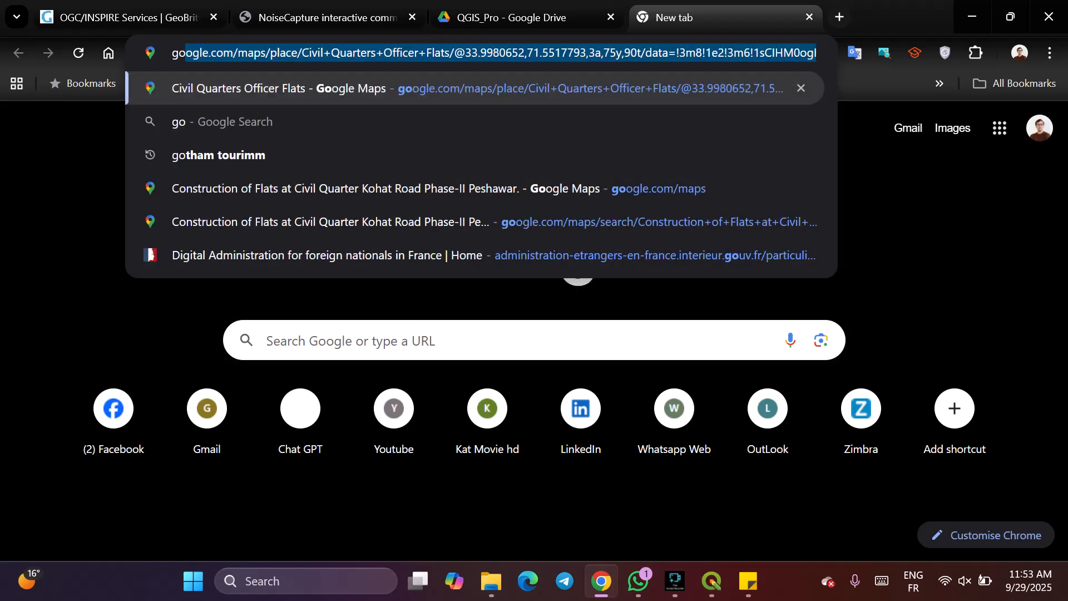
key("BackSpace")
key("BackSpace")
key("BackSpace")
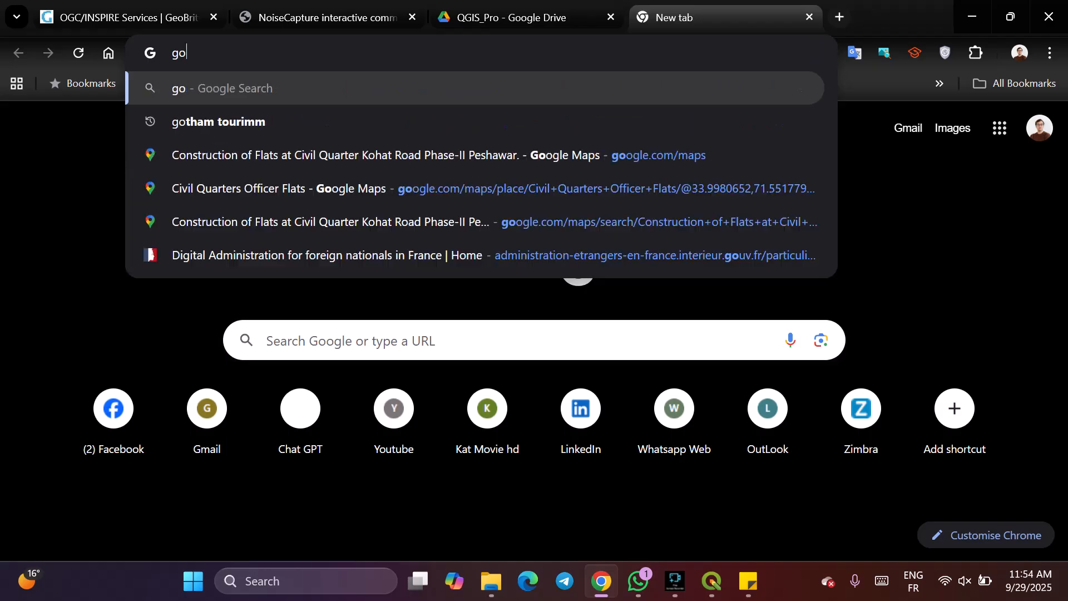
type("maps")
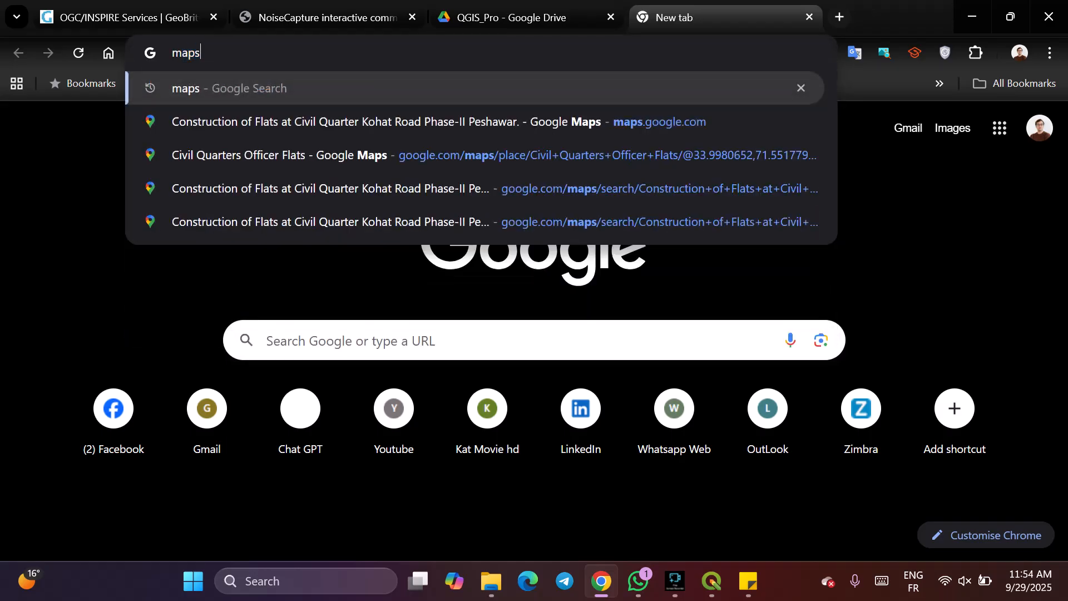
key("Return")
left_click(124, 284)
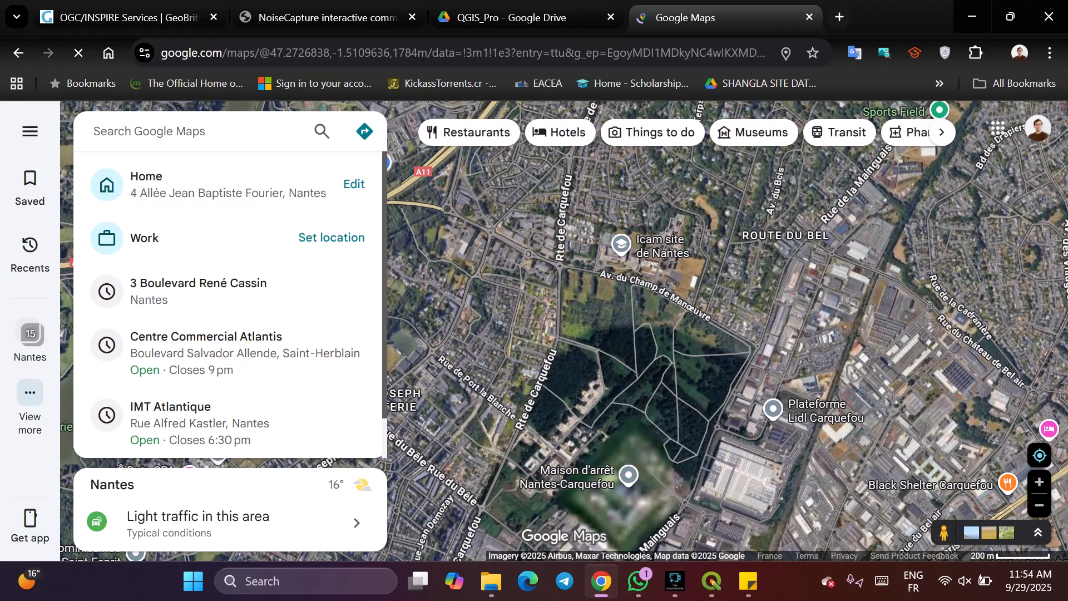
Search Google Maps for Chaufferie de la Californie and examine where it lies relative to the Loire and Nantes.
key("ctrl+v")
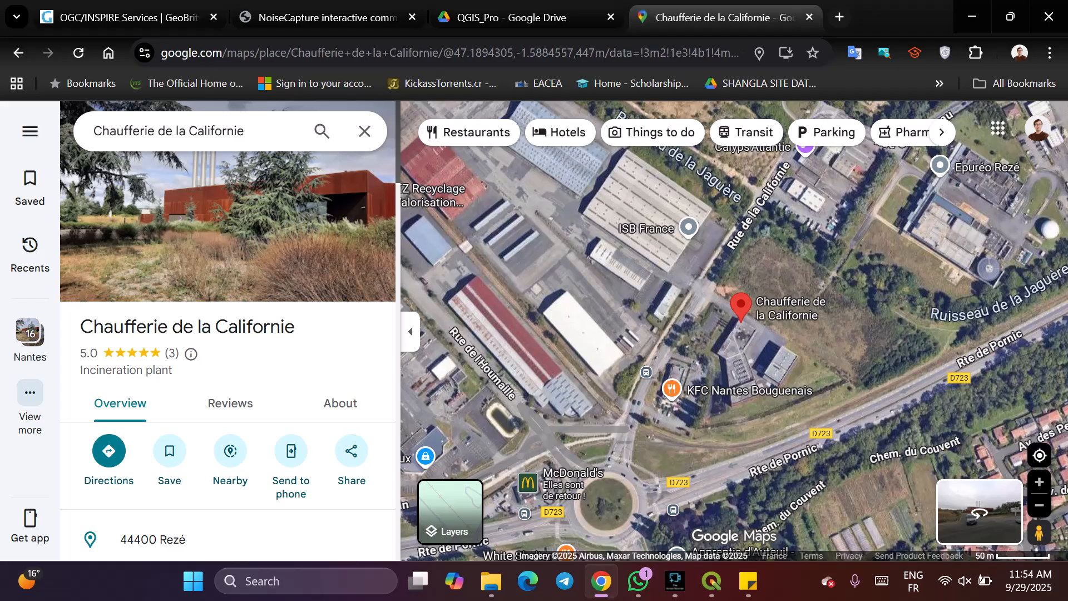
scroll(795, 331, "down", 3)
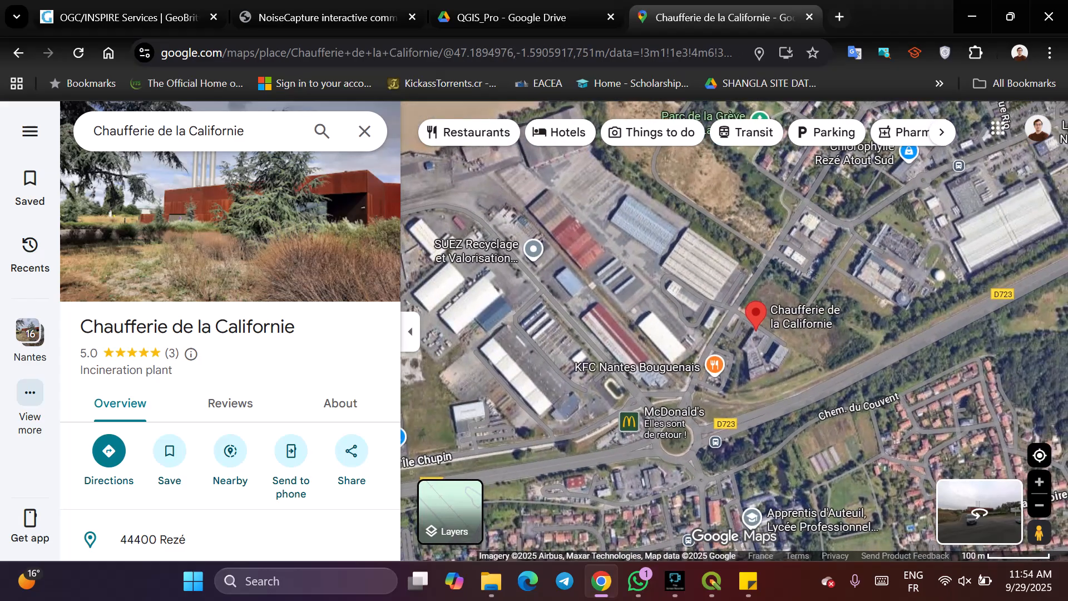
scroll(796, 331, "up", 2)
scroll(785, 354, "down", 3)
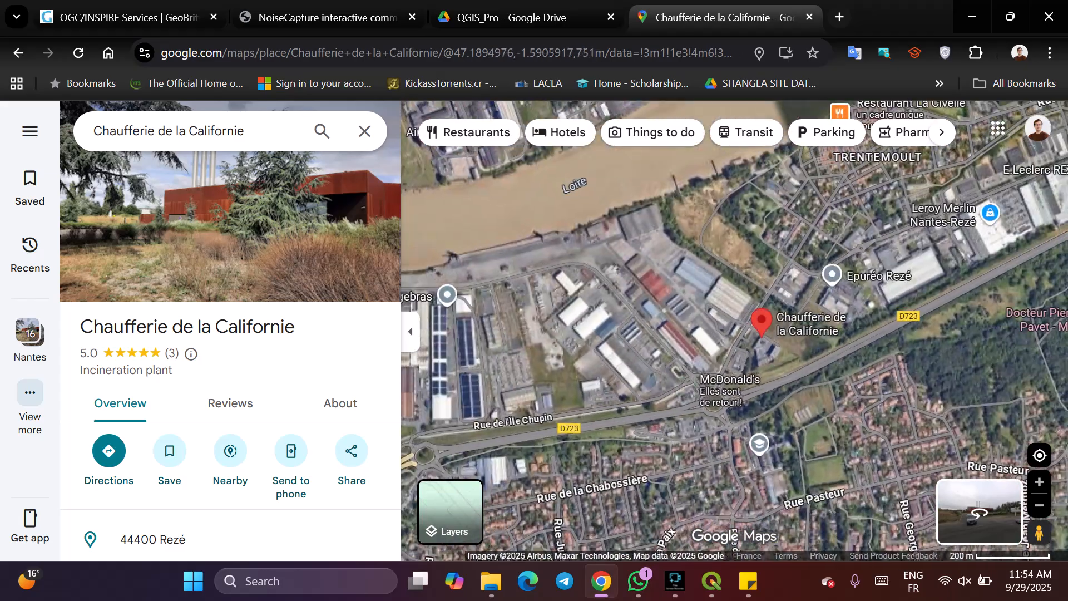
scroll(768, 328, "down", 3)
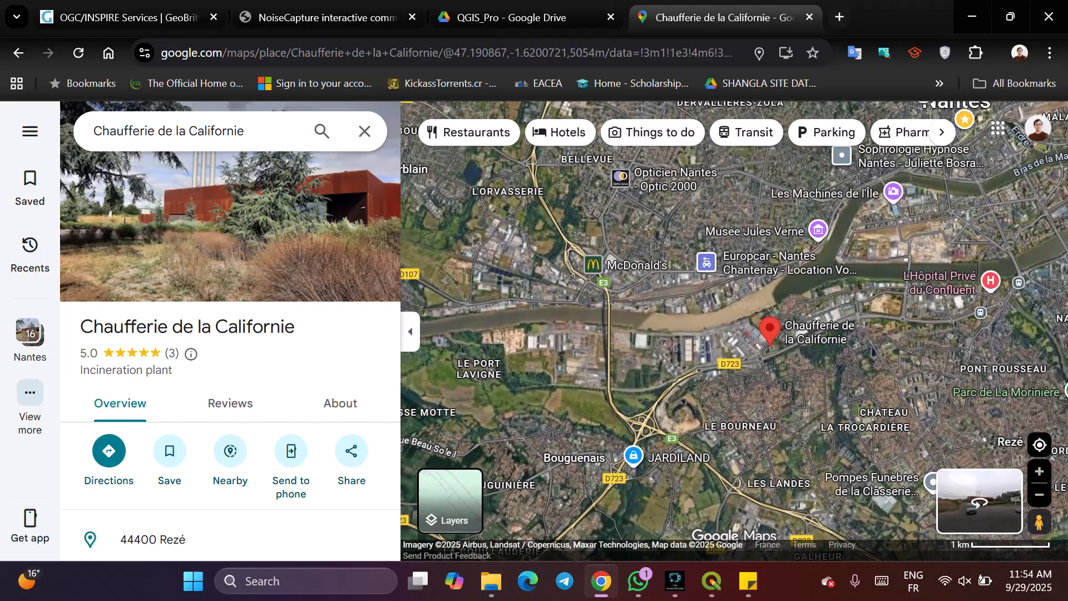
left_click_drag(772, 348, 727, 401)
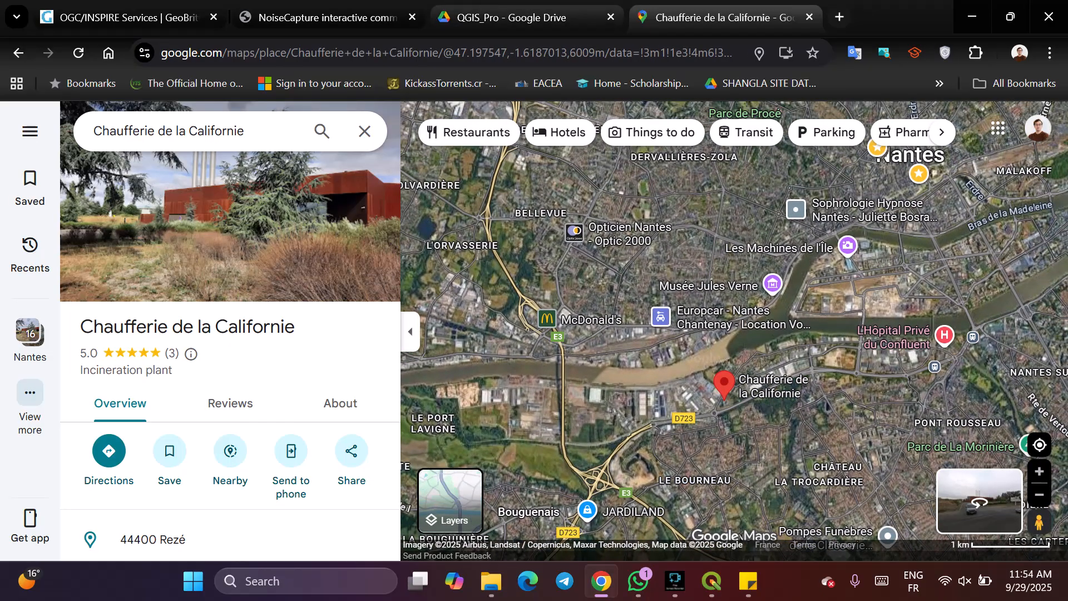
Switch to QGIS and look for the matching area south of the Loire near Rezé on the project map.
left_click(712, 581)
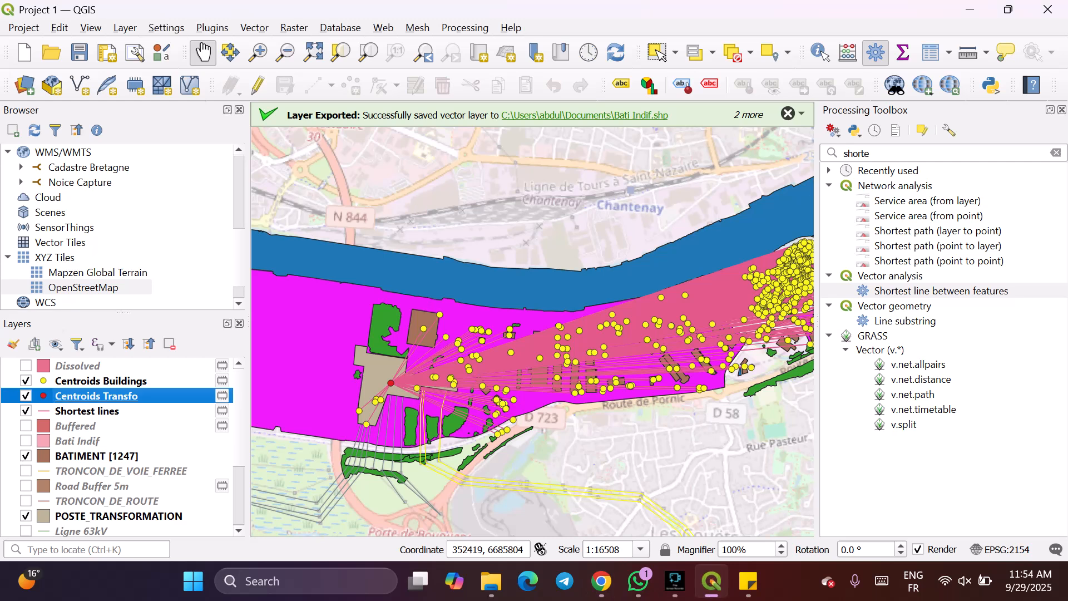
scroll(685, 448, "down", 1)
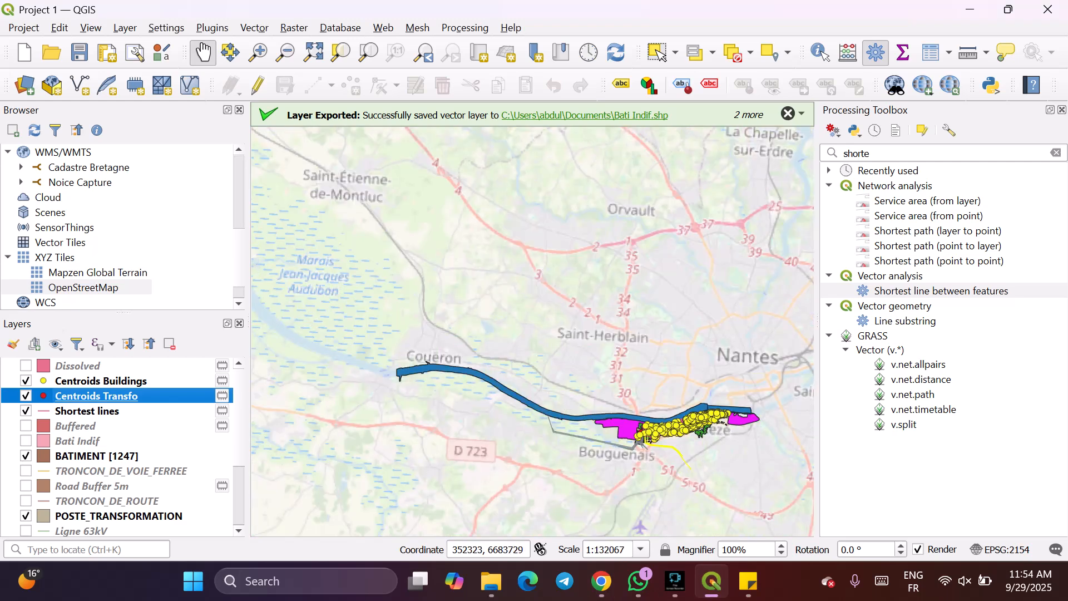
left_click_drag(670, 497, 607, 423)
scroll(690, 326, "up", 1)
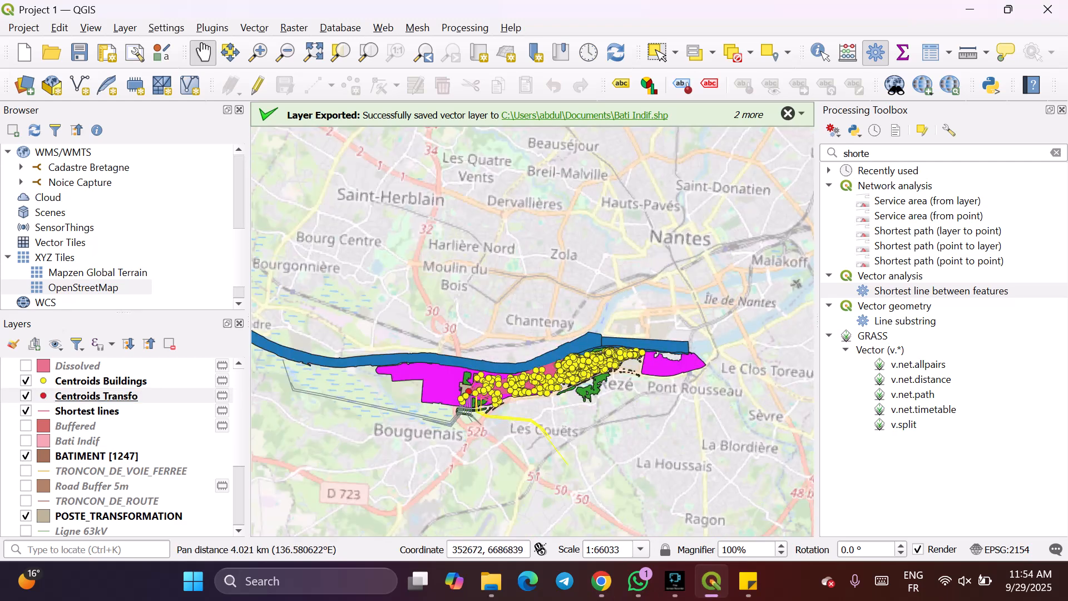
scroll(541, 377, "up", 1)
scroll(622, 345, "up", 1)
left_click_drag(627, 341, 616, 380)
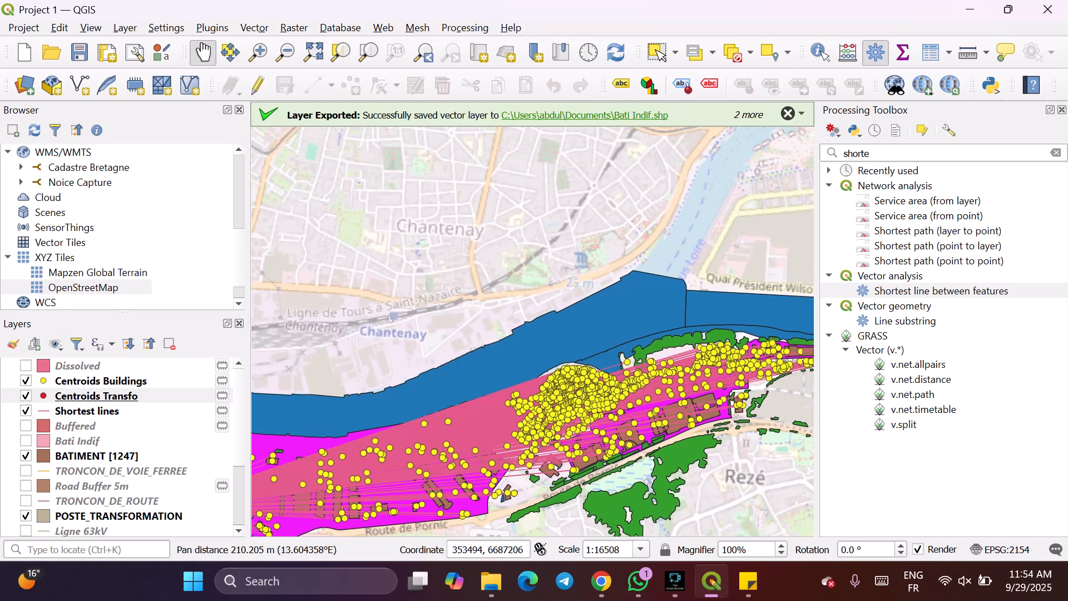
scroll(658, 346, "up", 1)
left_click_drag(593, 424, 636, 360)
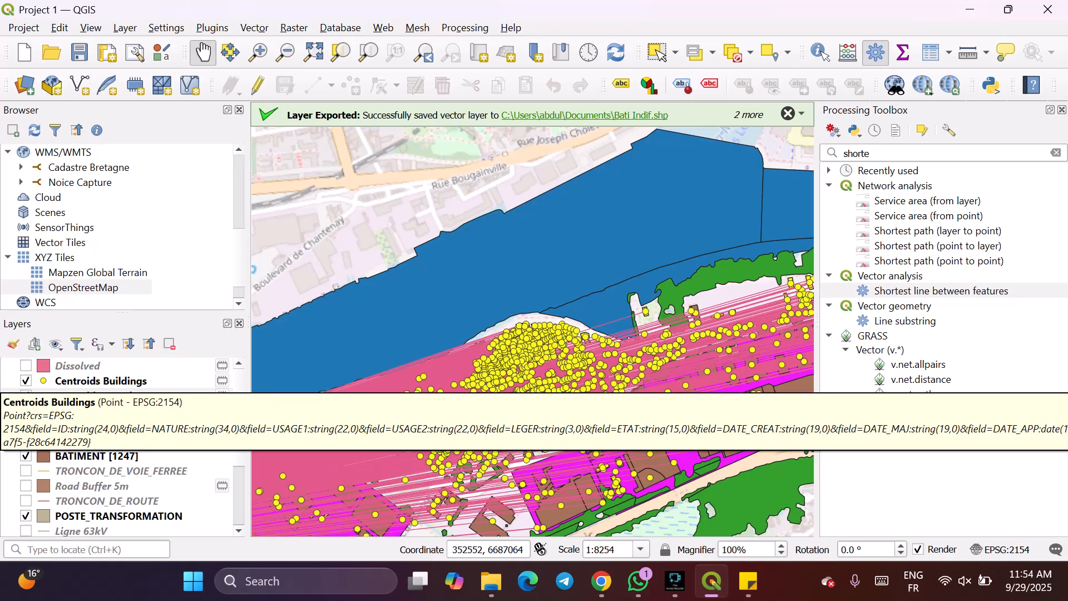
Hide the Shortest lines layer while keeping the Centroids Transfo layer visible.
left_click(25, 396)
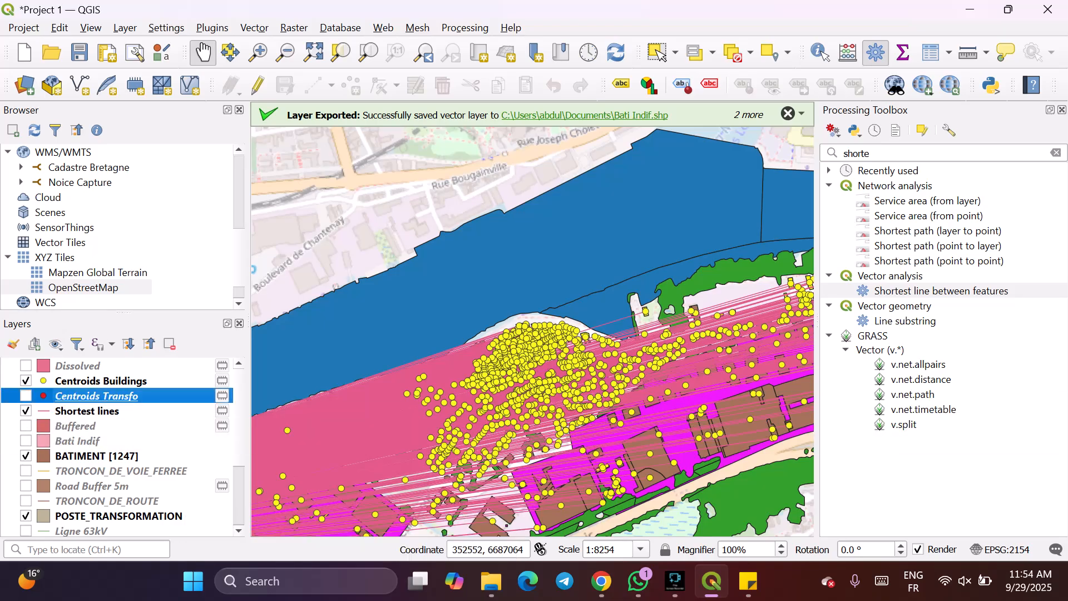
left_click(26, 395)
left_click(26, 411)
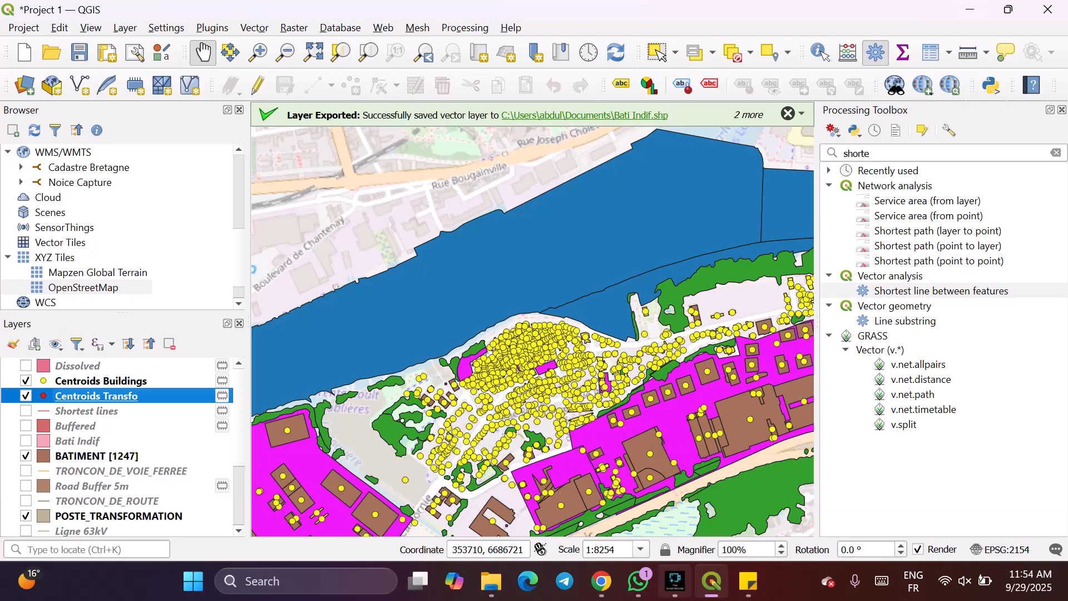
Switch to Google Maps and examine the Chaufferie de la Californie building between Rue de la Californie and the D723.
left_click(601, 581)
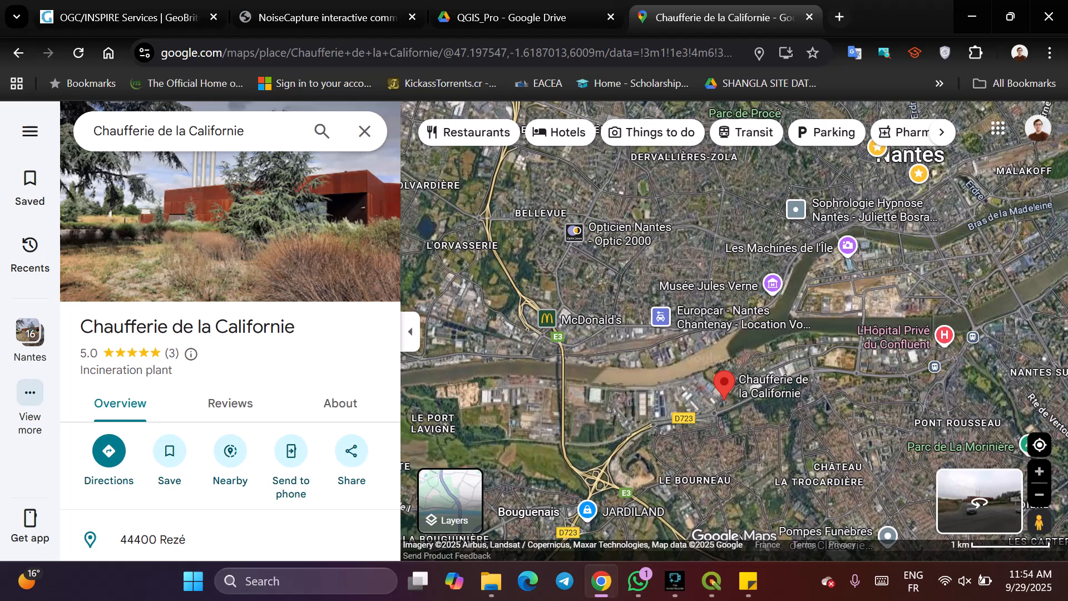
scroll(724, 390, "up", 3)
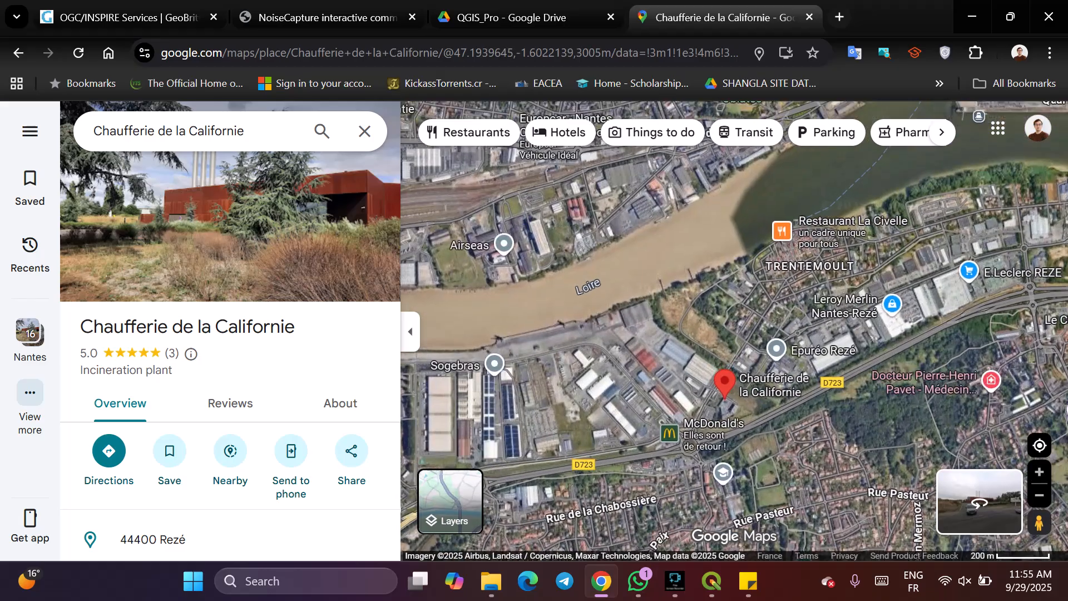
scroll(722, 413, "up", 4)
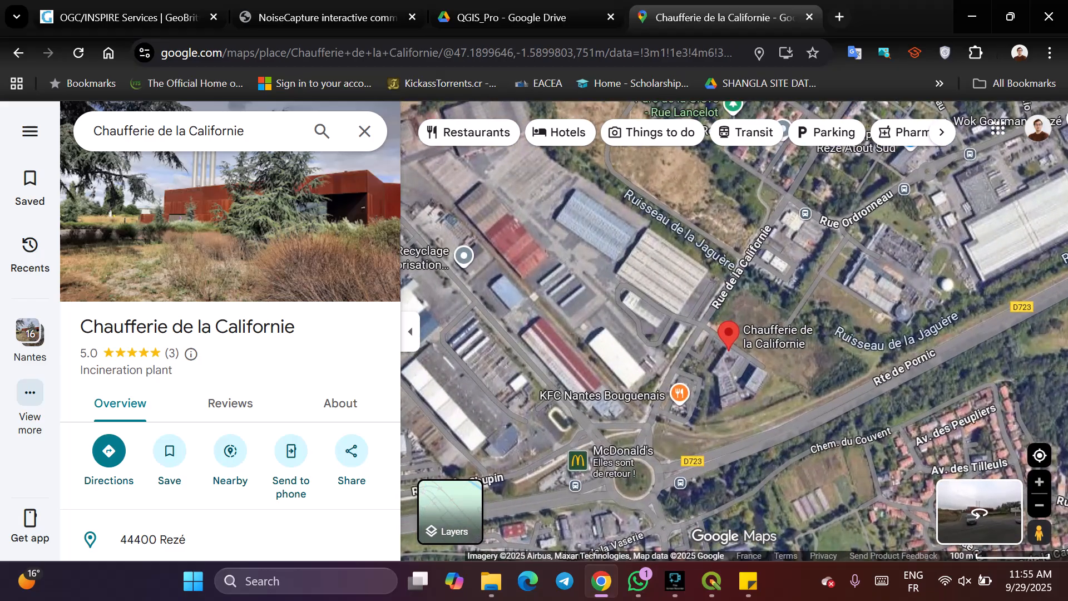
left_click_drag(723, 390, 722, 410)
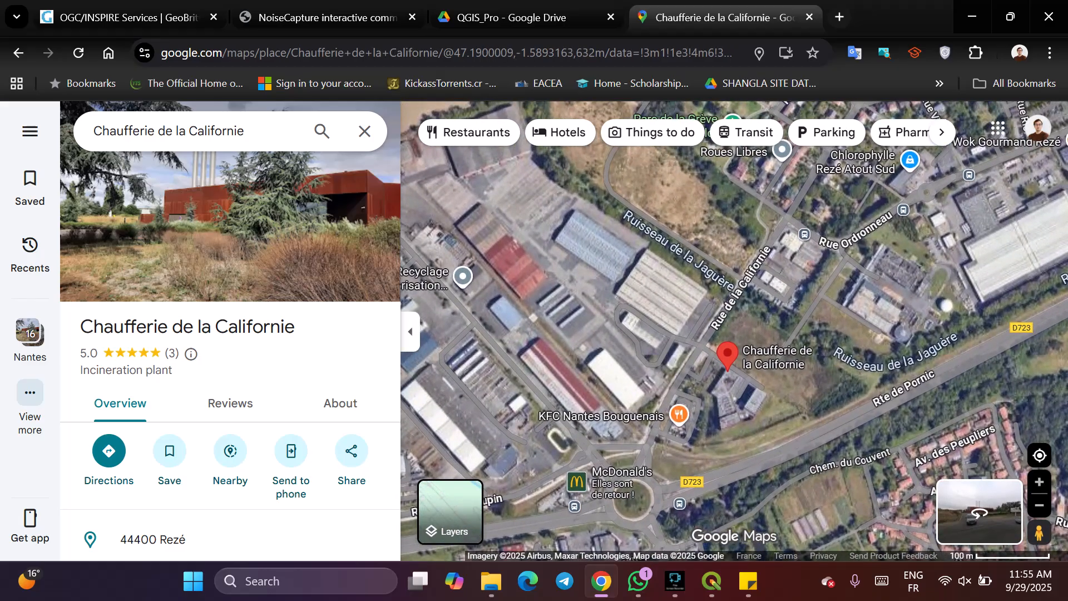
Back in QGIS, locate the Chaufferie de la Californie buildings beside Rue de la Californie, north of Route de Pornic.
left_click(712, 581)
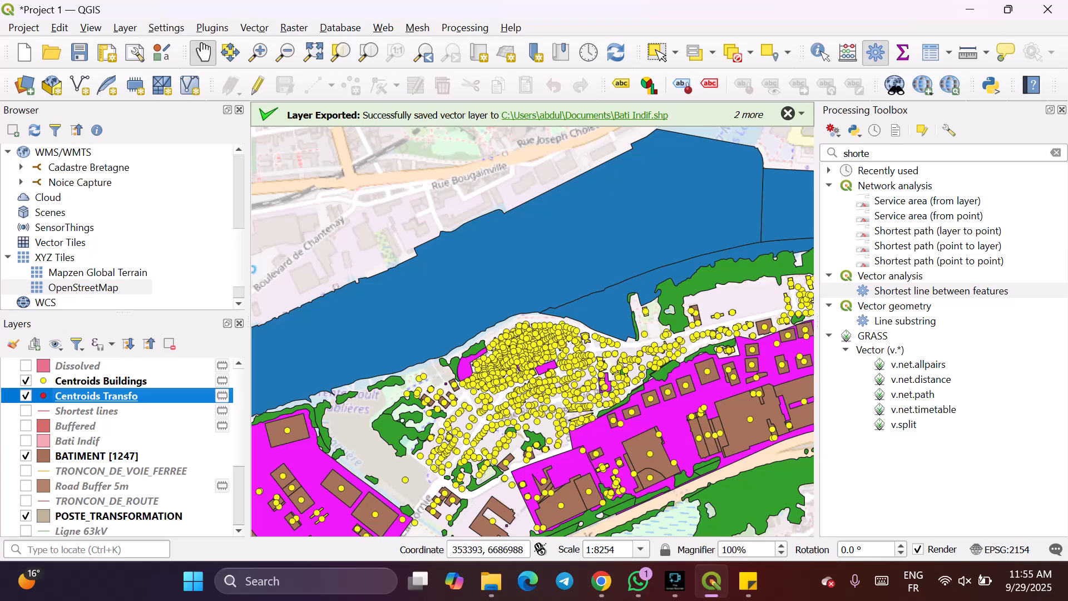
scroll(566, 429, "up", 1)
left_click_drag(617, 459, 608, 355)
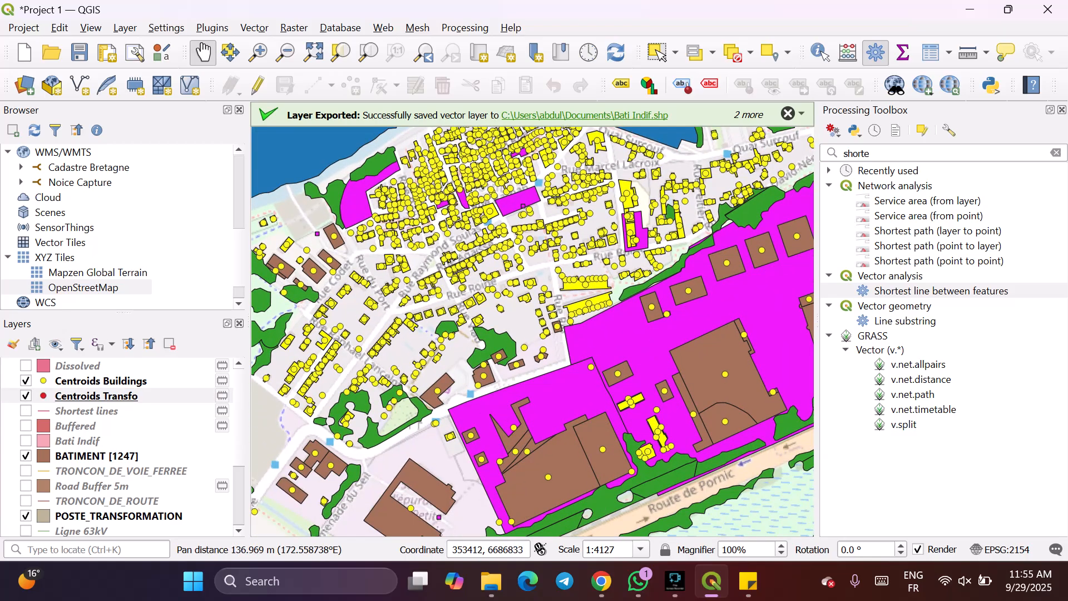
left_click_drag(585, 452, 515, 464)
scroll(585, 403, "down", 1)
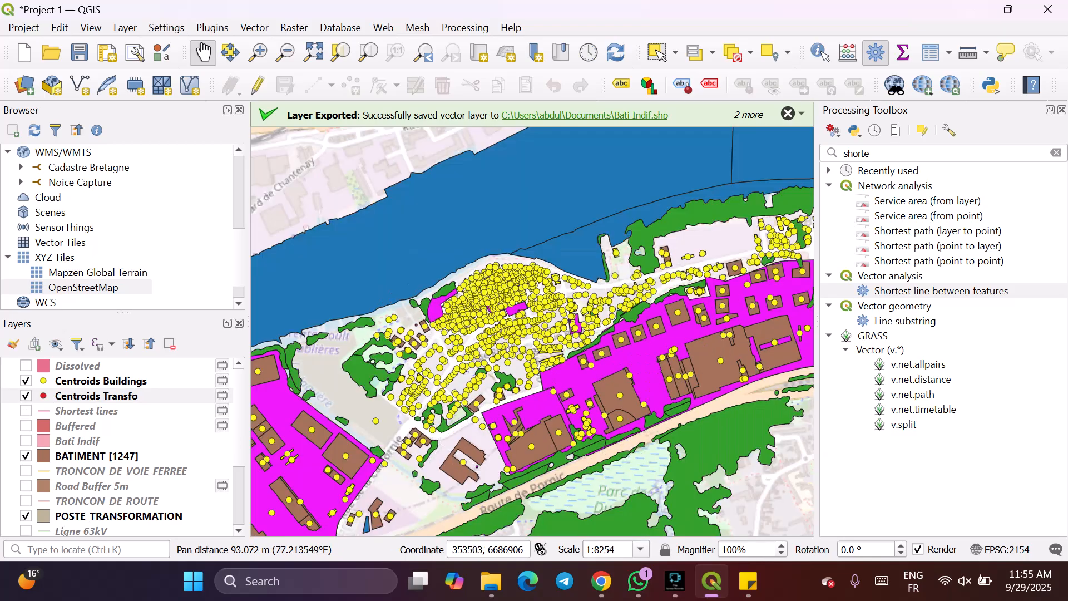
scroll(584, 407, "down", 1)
left_click_drag(461, 485, 504, 450)
scroll(501, 455, "up", 2)
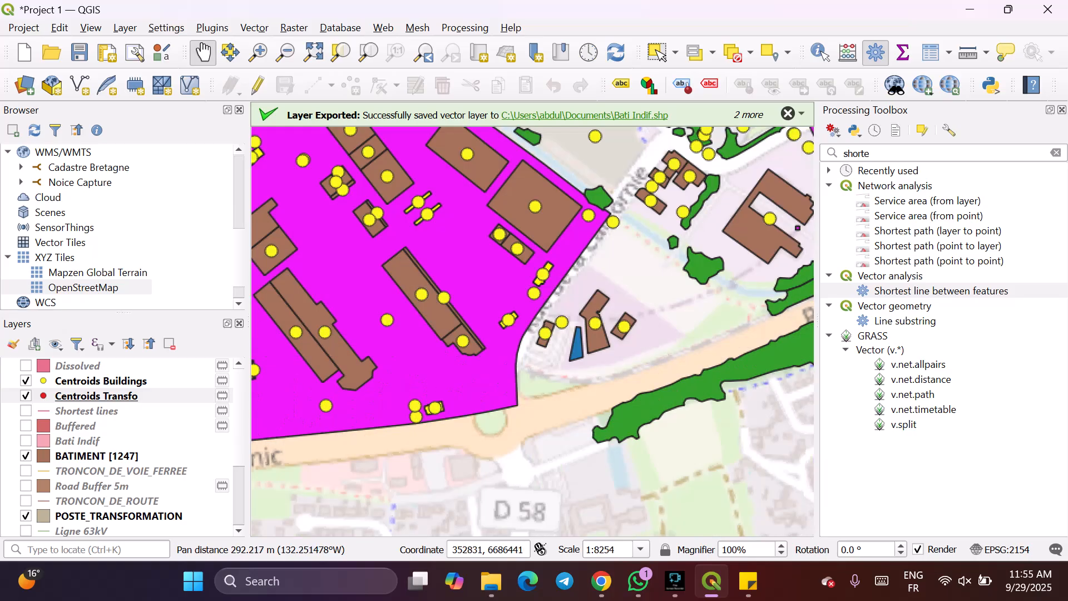
scroll(553, 389, "up", 1)
left_click_drag(553, 388, 536, 438)
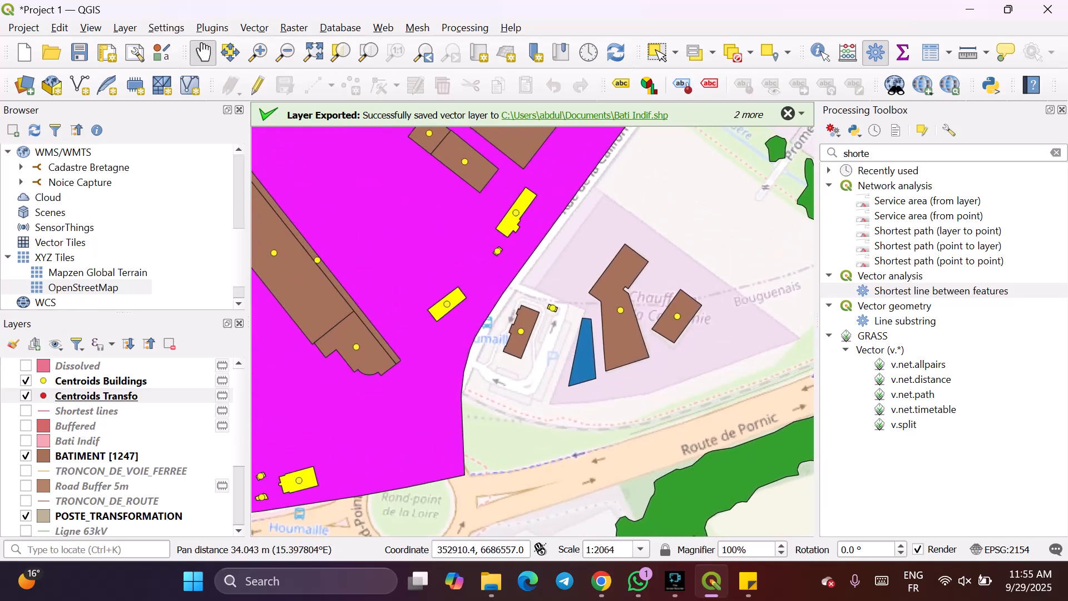
scroll(545, 384, "up", 1)
left_click_drag(546, 384, 508, 478)
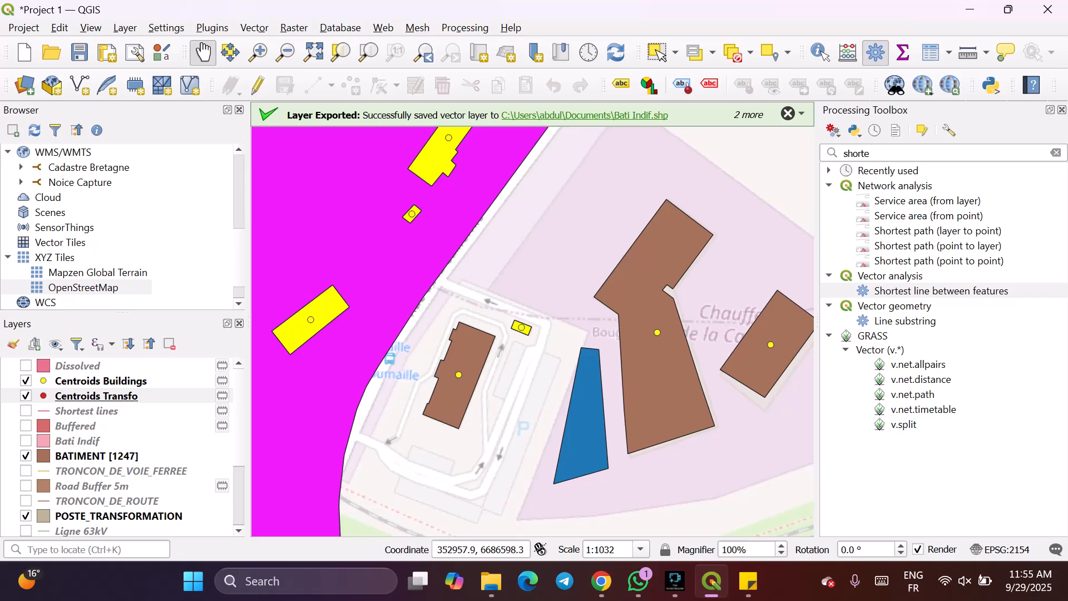
Examine the wider surroundings of the Chaufferie buildings, including the roundabout and the Route de Pornic.
left_click_drag(658, 387, 613, 410)
scroll(614, 411, "down", 1)
scroll(615, 404, "down", 1)
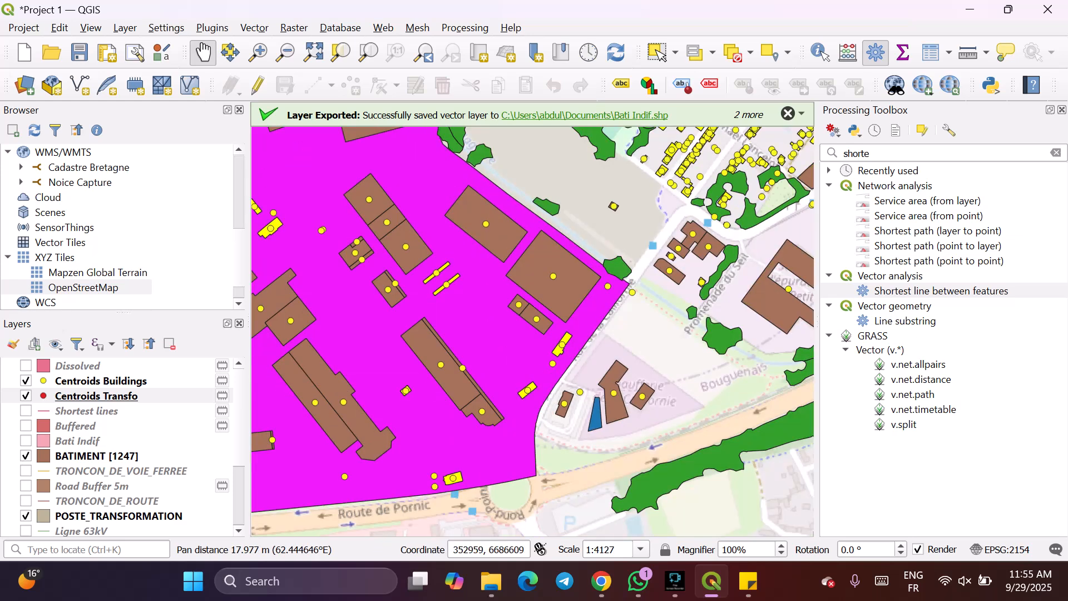
scroll(615, 403, "down", 1)
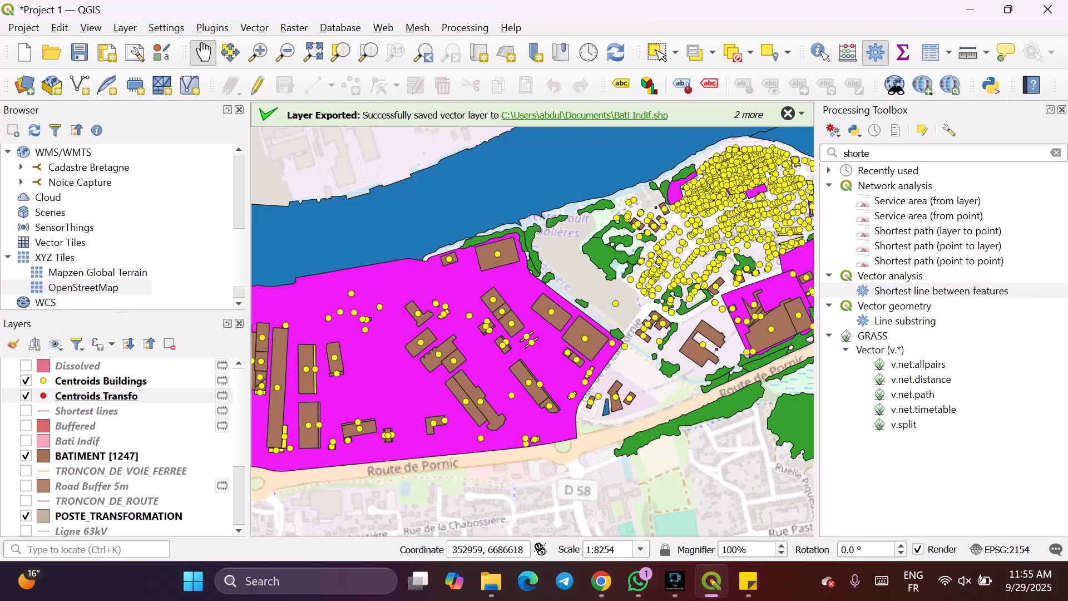
left_click_drag(648, 434, 558, 402)
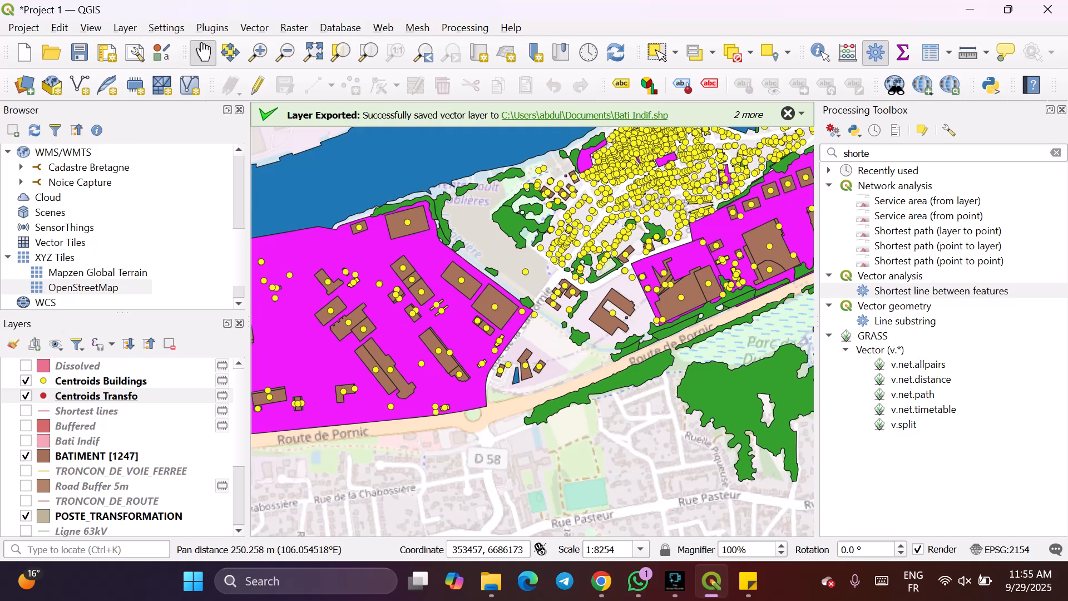
Check the plant's position once more in Google Maps against nearby roads and buildings, and return to QGIS.
left_click(602, 581)
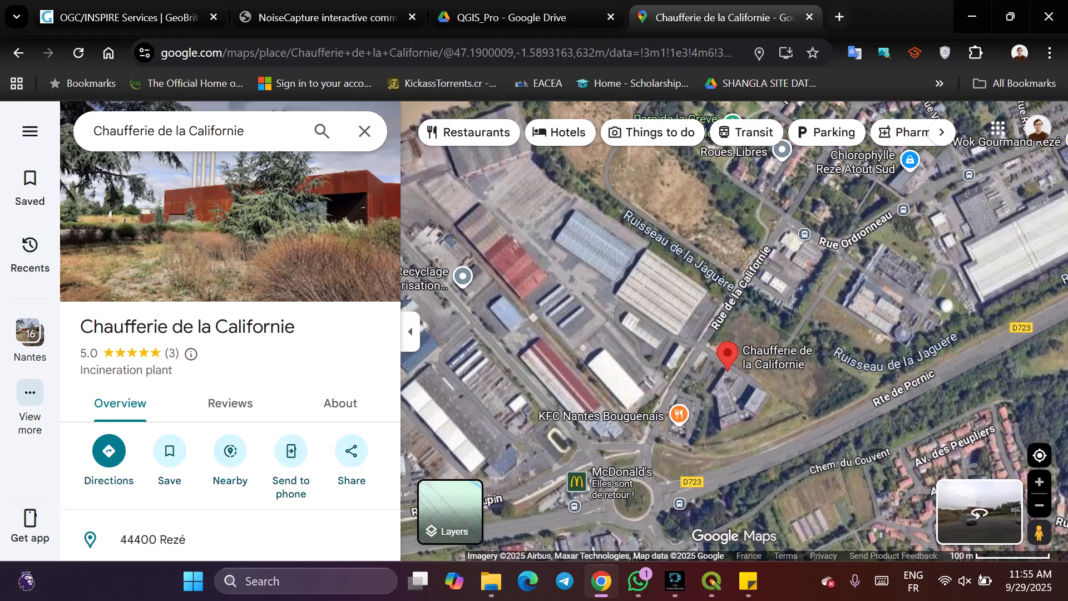
left_click_drag(735, 345, 696, 304)
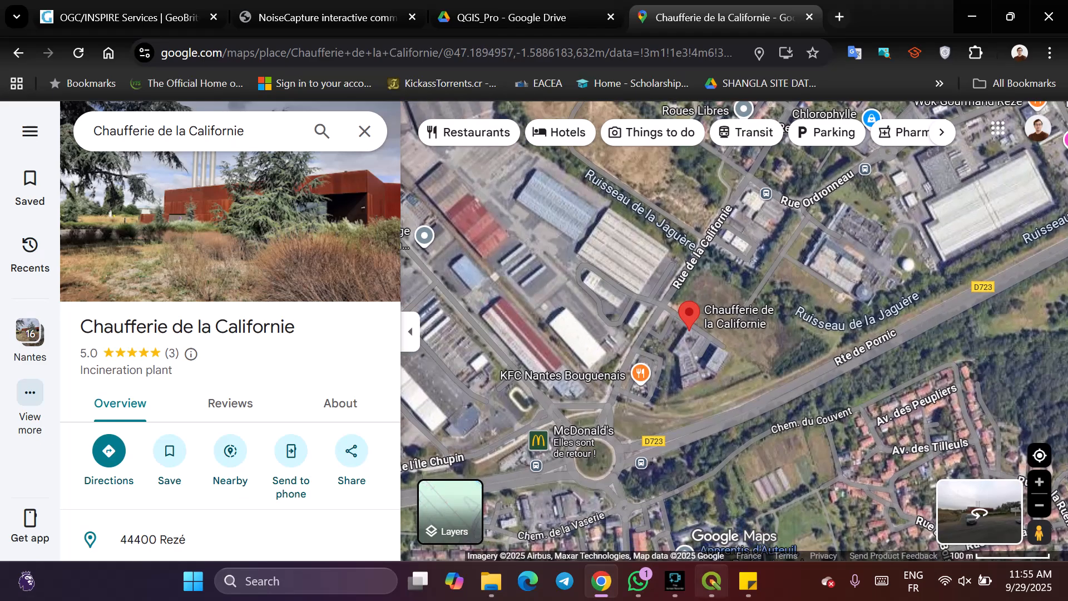
left_click(712, 581)
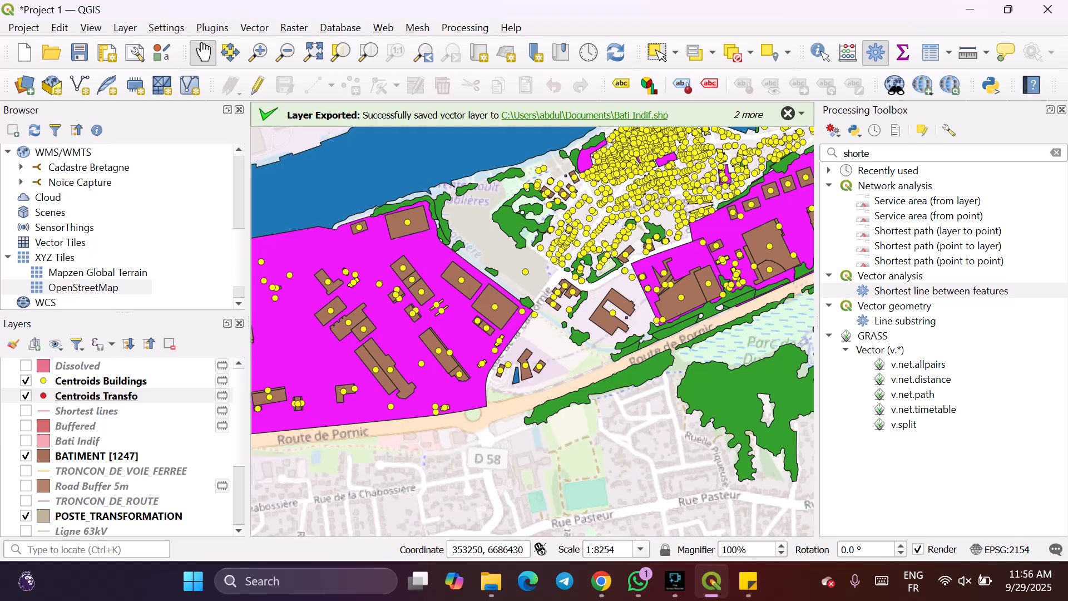
Check the sticky note for the road-distance task and examine the Chaufferie de la Californie buildings on the map more closely.
left_click(749, 581)
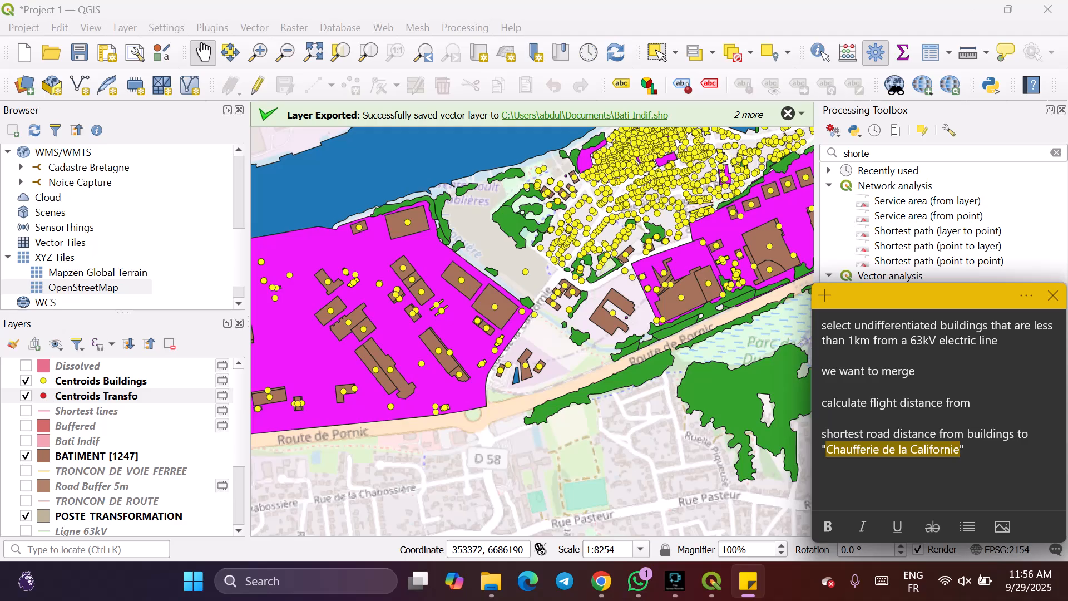
left_click(748, 581)
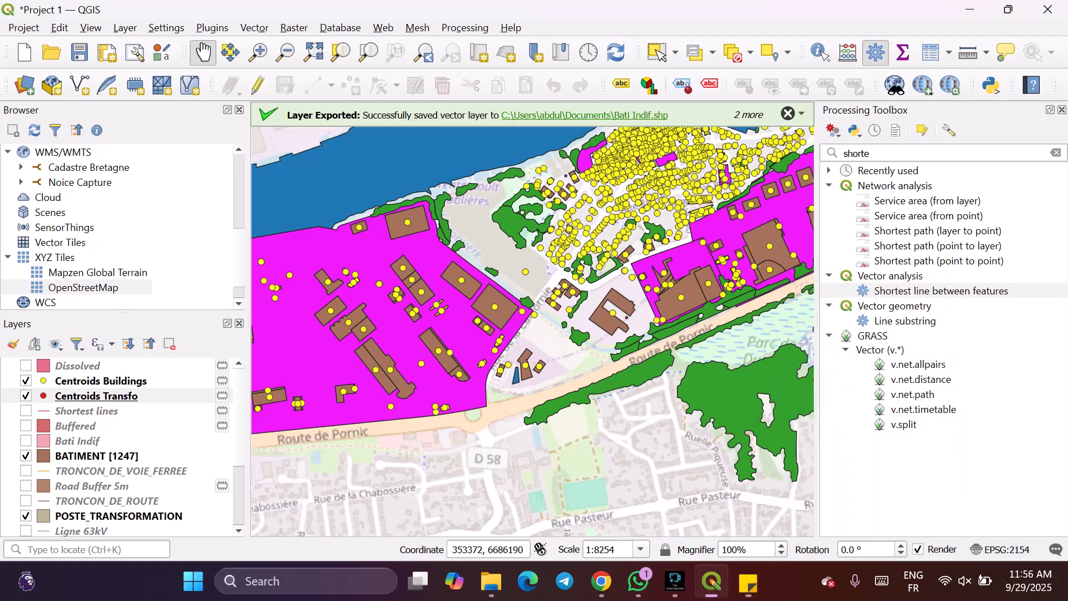
scroll(534, 400, "up", 1)
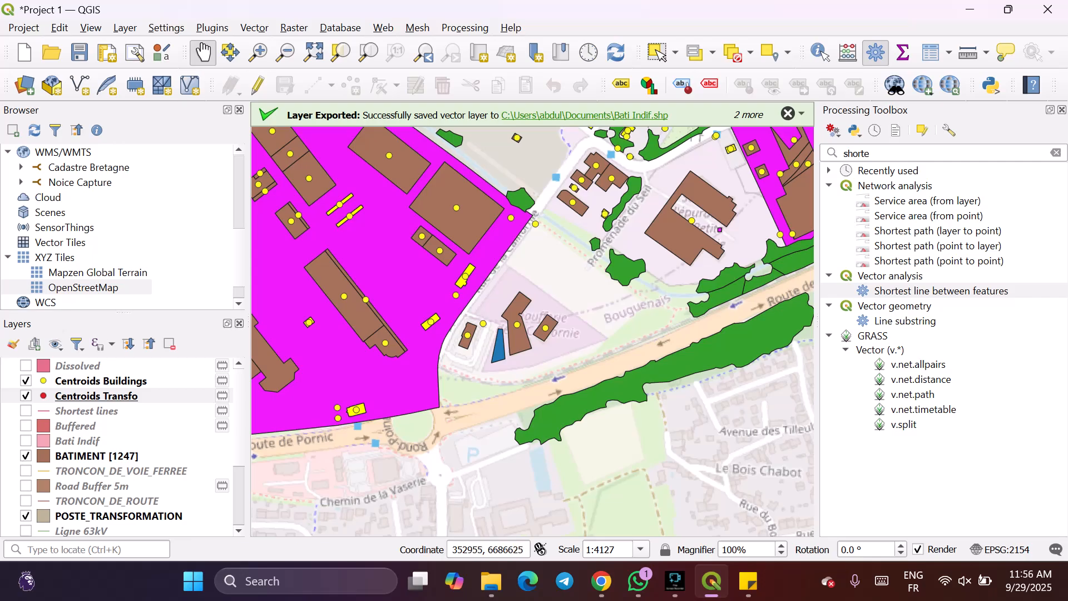
left_click_drag(533, 332, 540, 325)
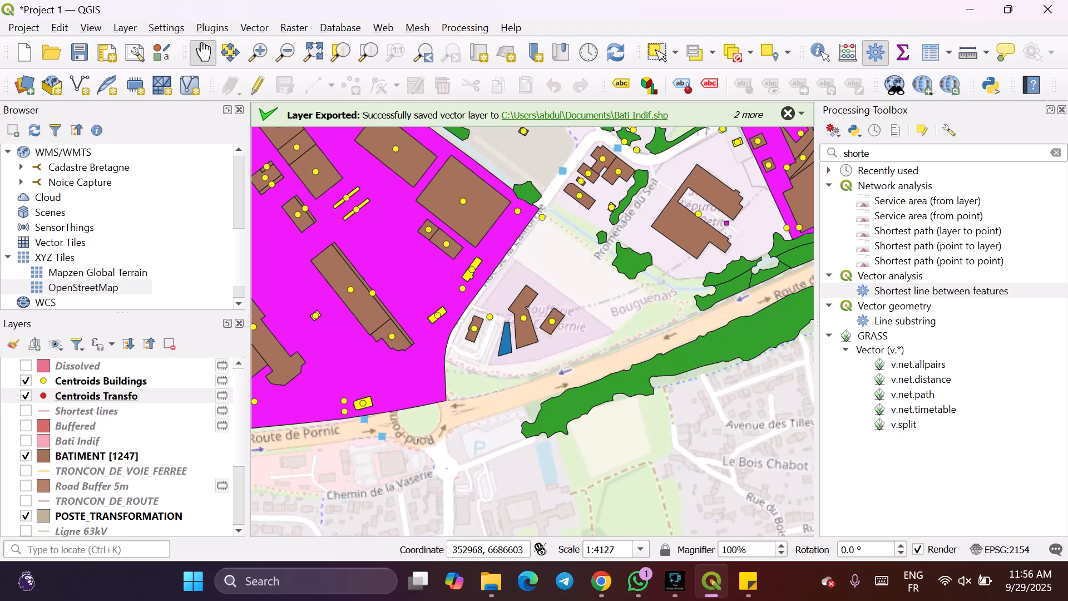
Start a new temporary scratch layer named Californie with Point geometry.
left_click(86, 412)
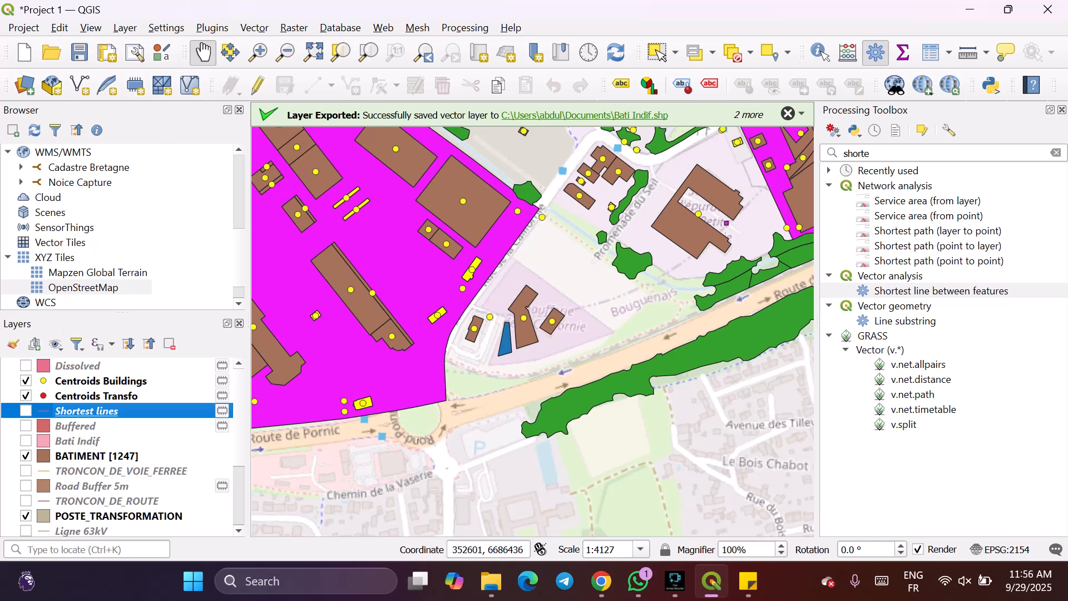
left_click(125, 28)
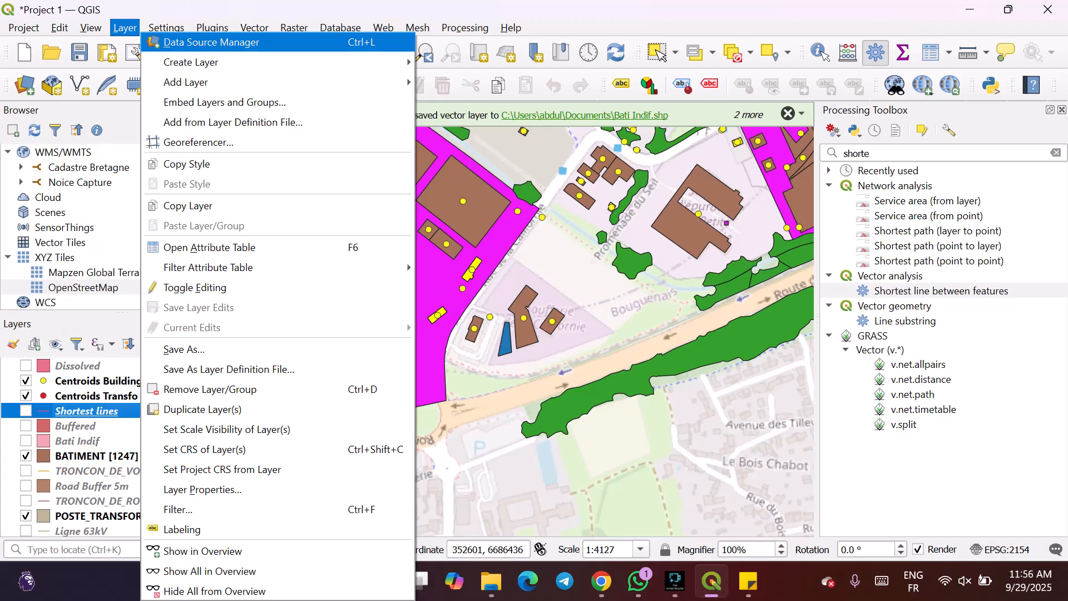
mouse_move(190, 63)
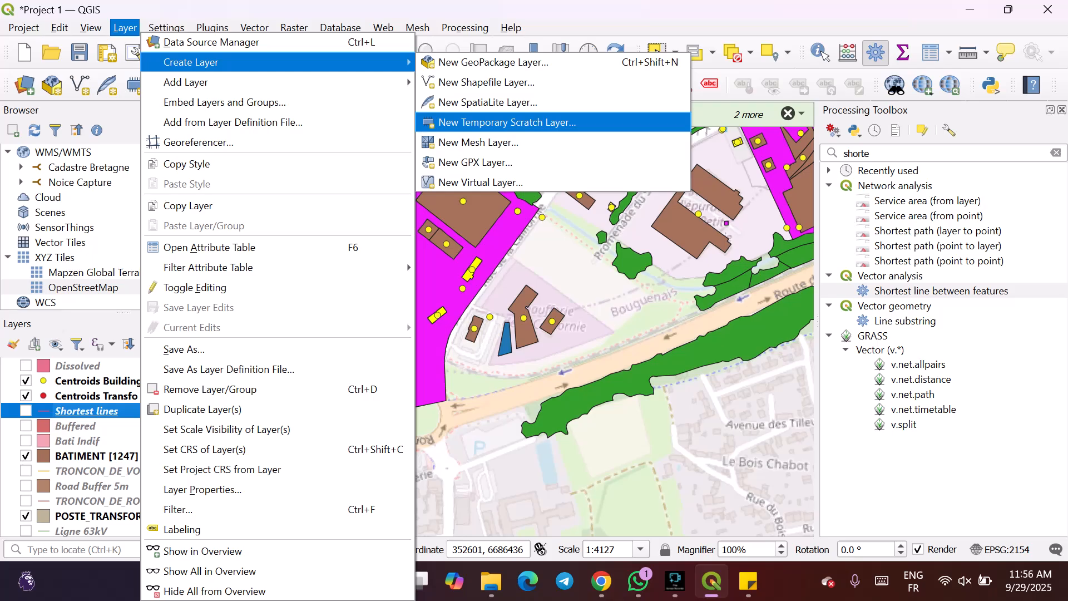
left_click(507, 122)
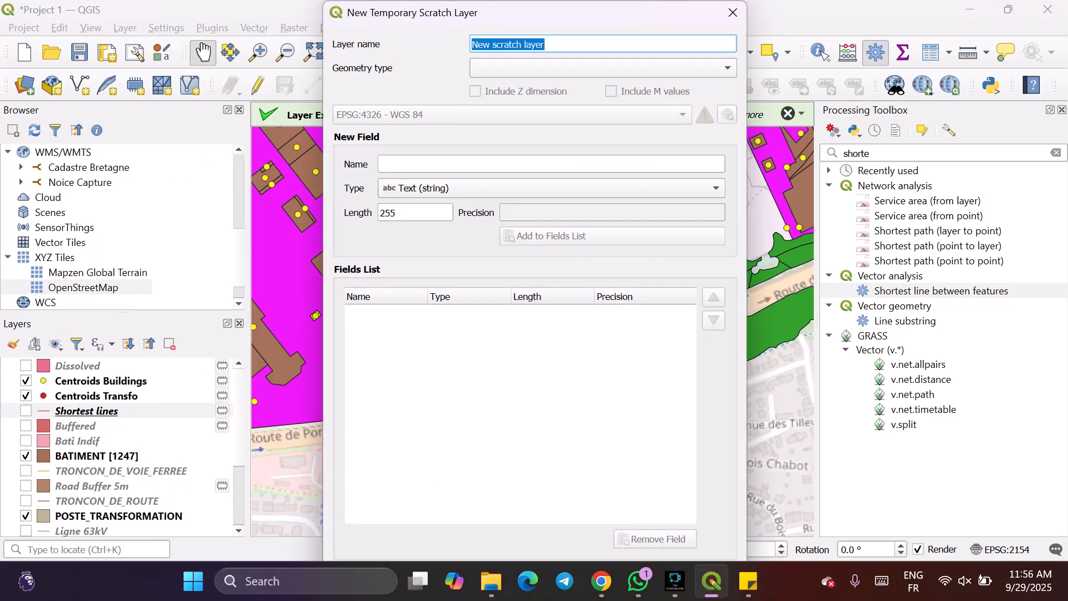
type("Cali")
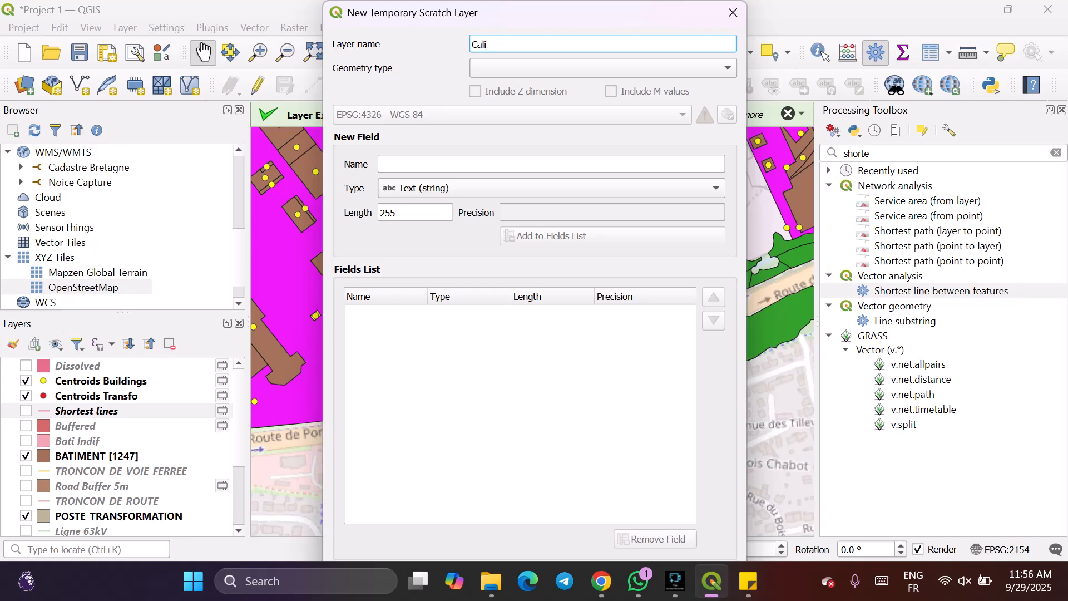
type("fornie")
left_click(604, 68)
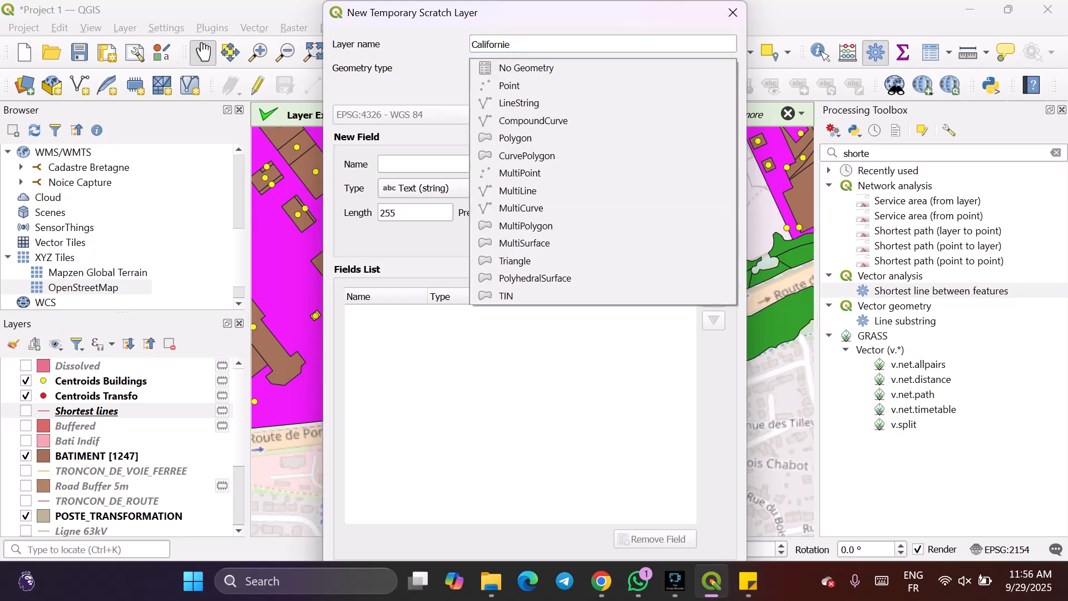
key("Return")
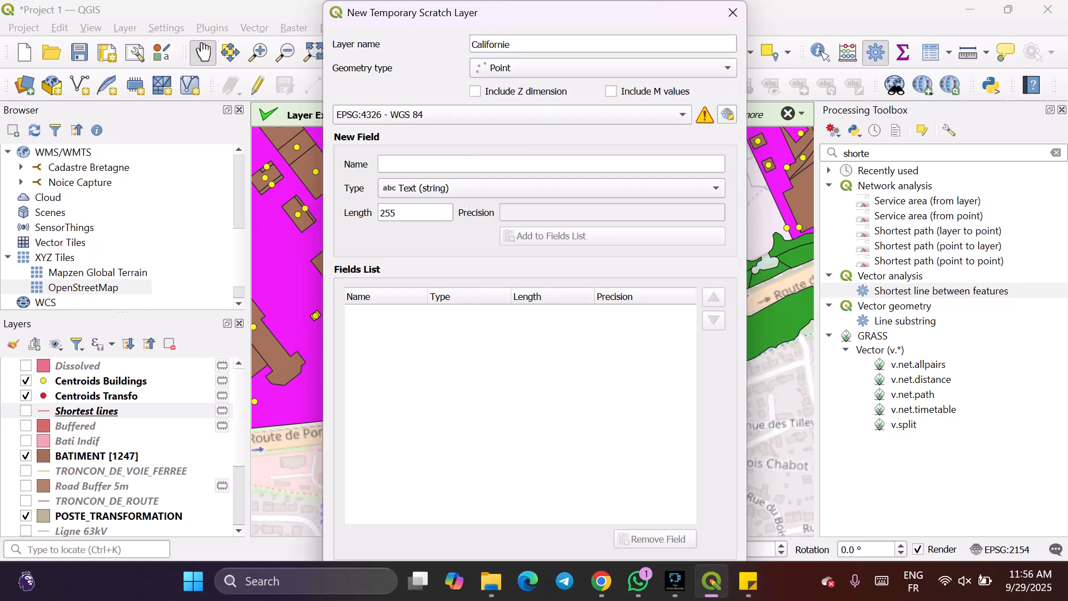
Assign the project CRS EPSG:2154 - RGF93 v1 / Lambert-93 to the scratch layer and create it.
left_click(512, 115)
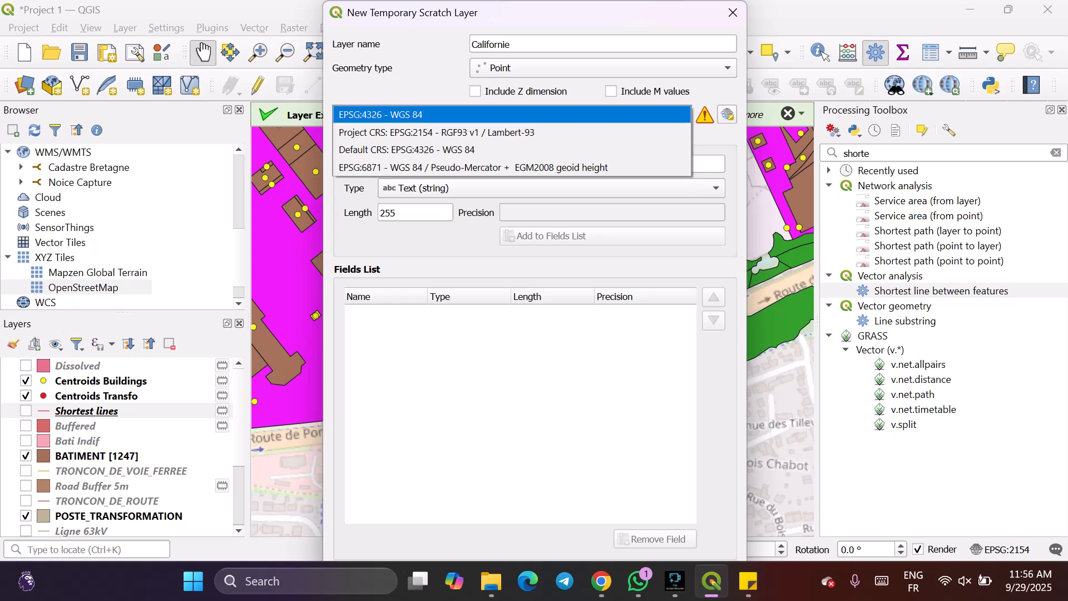
key("Return")
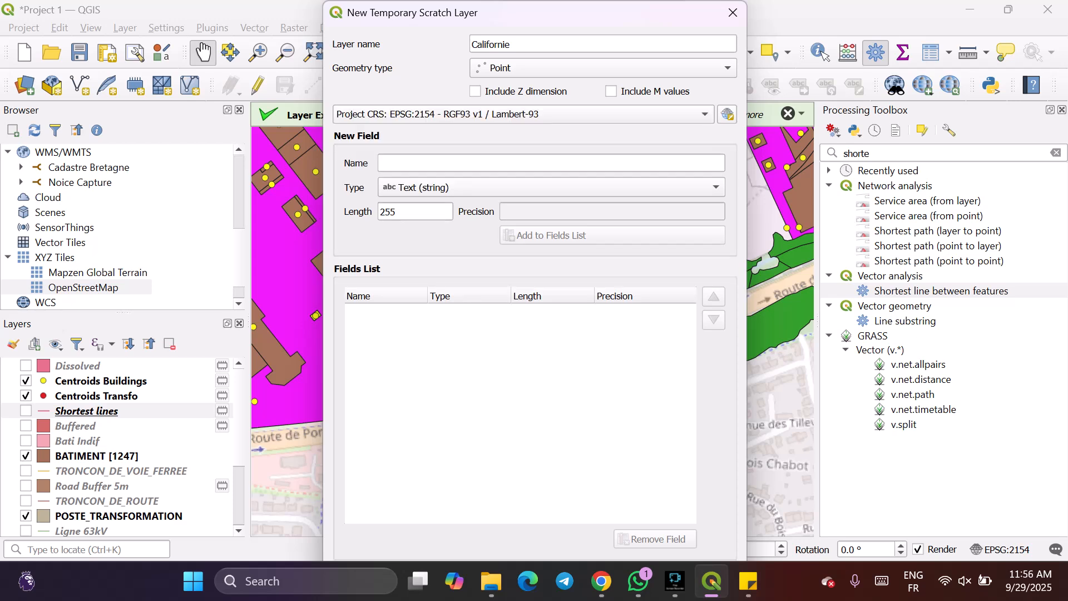
left_click_drag(334, 12, 378, 41)
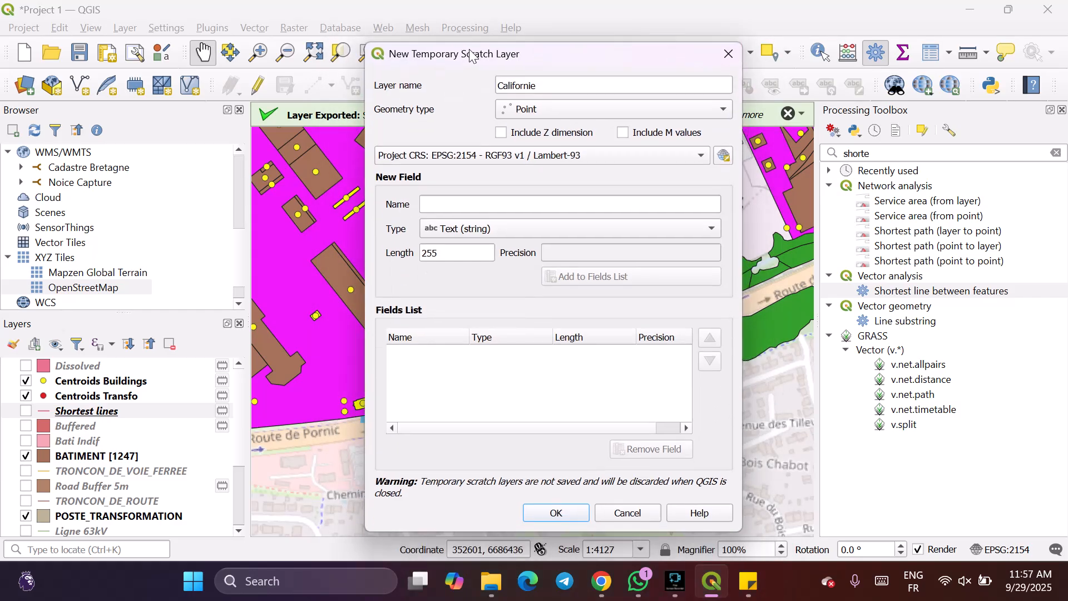
left_click(556, 499)
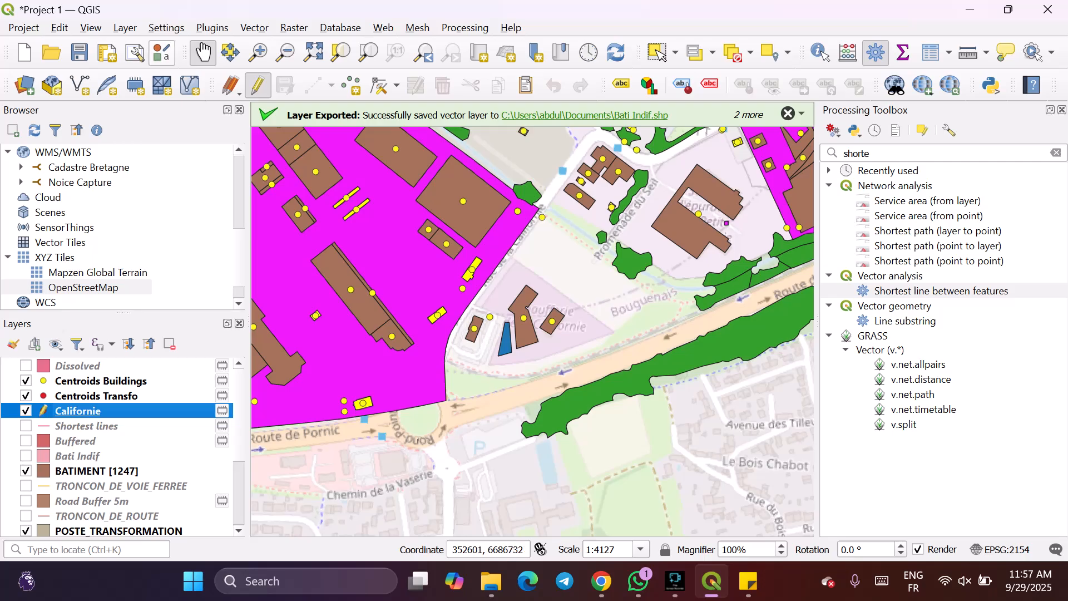
left_click(125, 28)
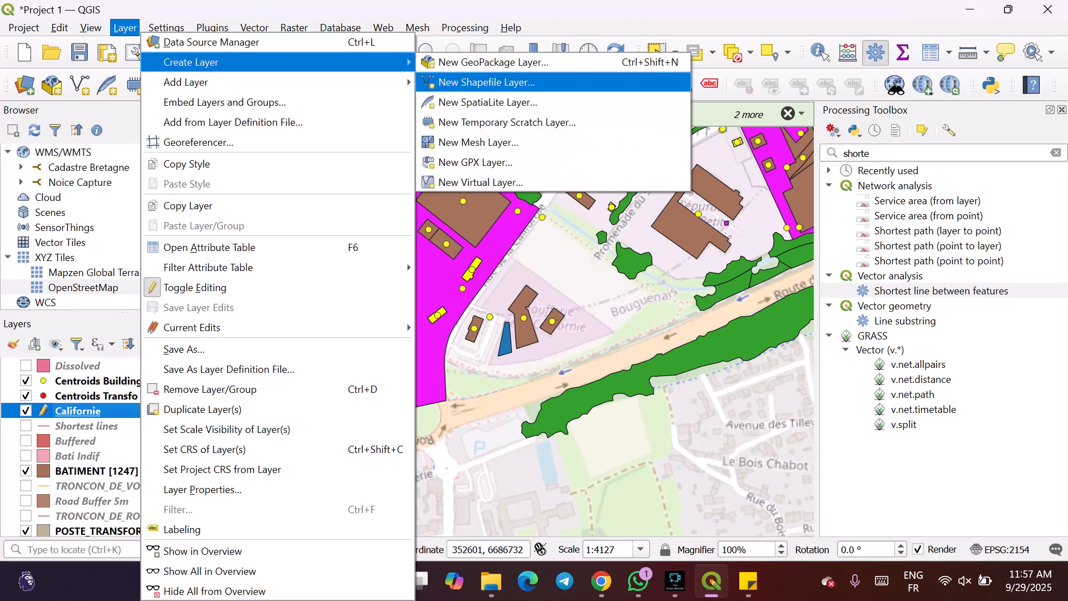
left_click(487, 83)
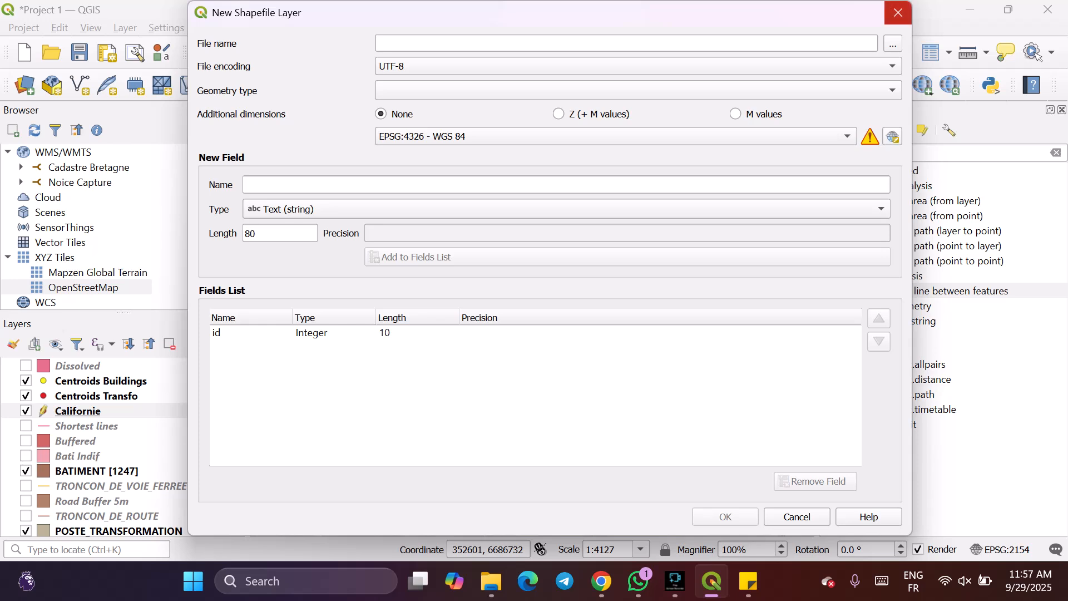
left_click(898, 12)
Move the Californie layer above Centroids Buildings and hide the building centroids, keeping Californie visible as the active layer.
scroll(533, 331, "up", 1)
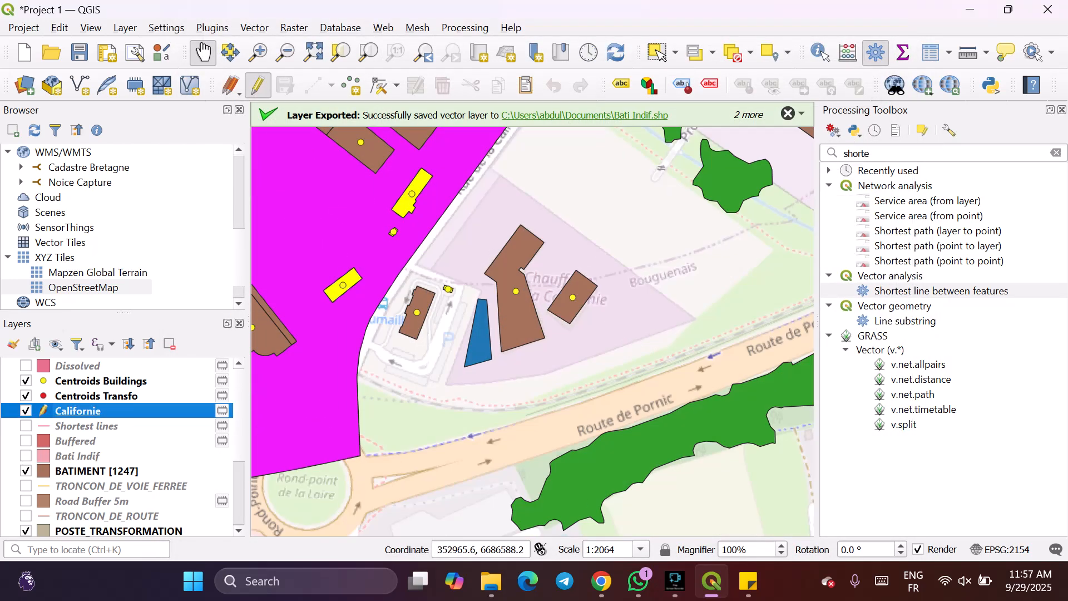
scroll(517, 299, "up", 2)
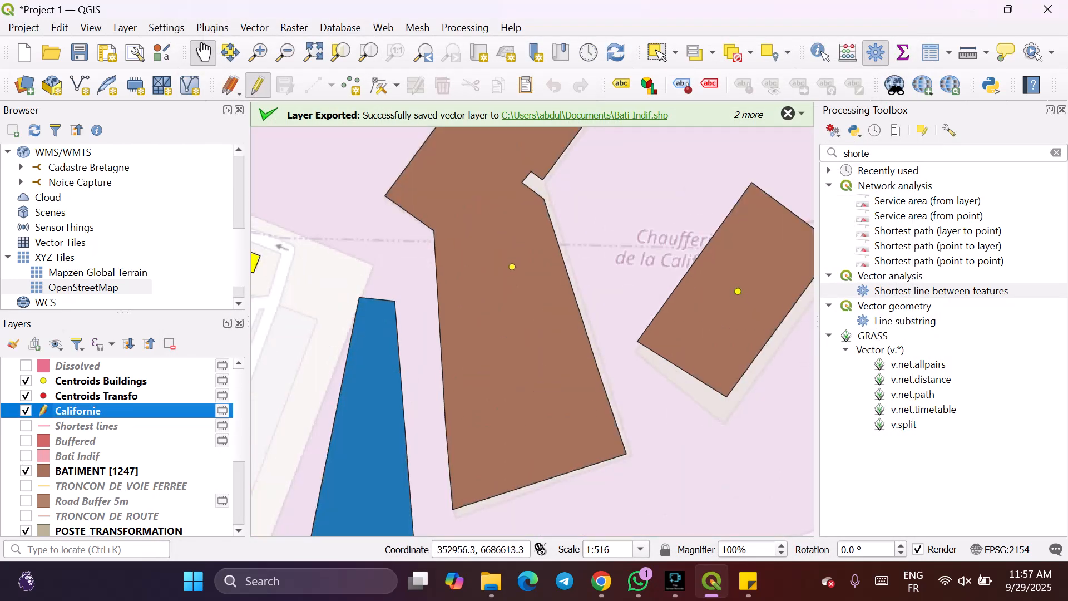
scroll(517, 300, "down", 1)
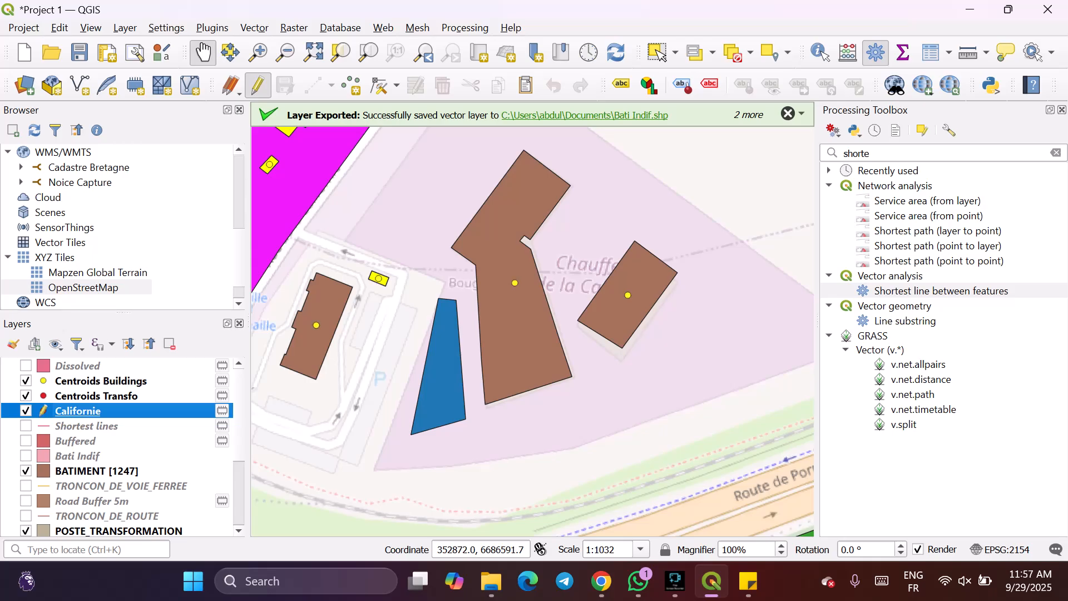
left_click(25, 381)
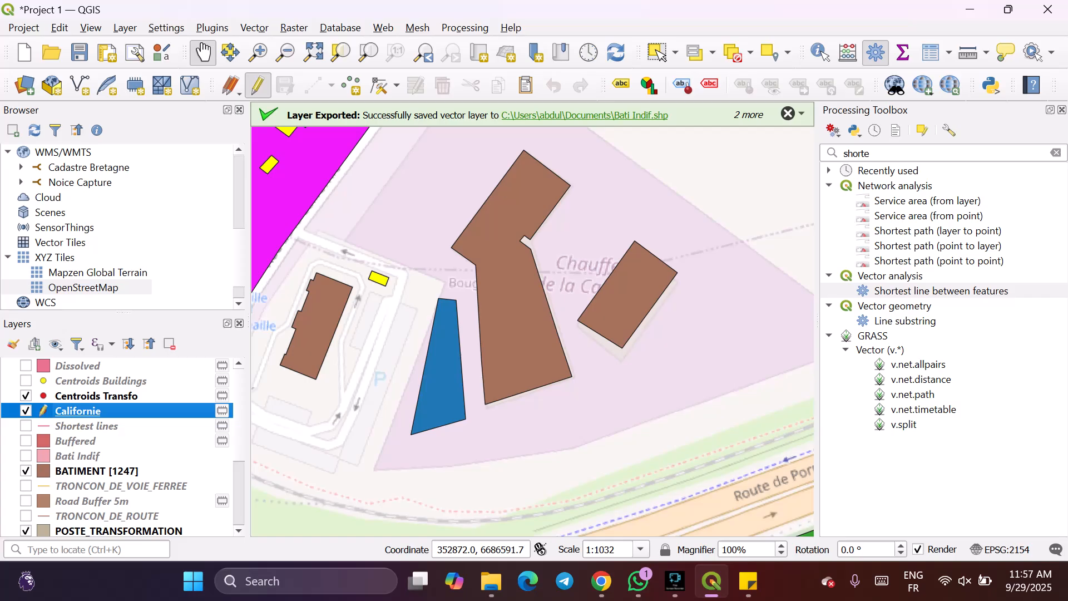
left_click(26, 381)
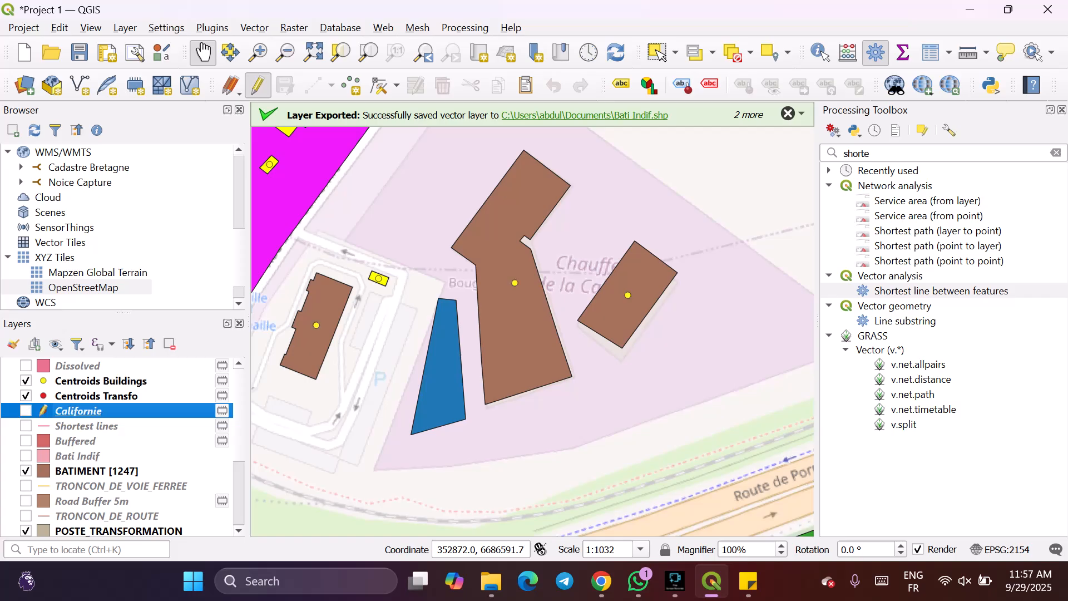
left_click_drag(78, 410, 77, 373)
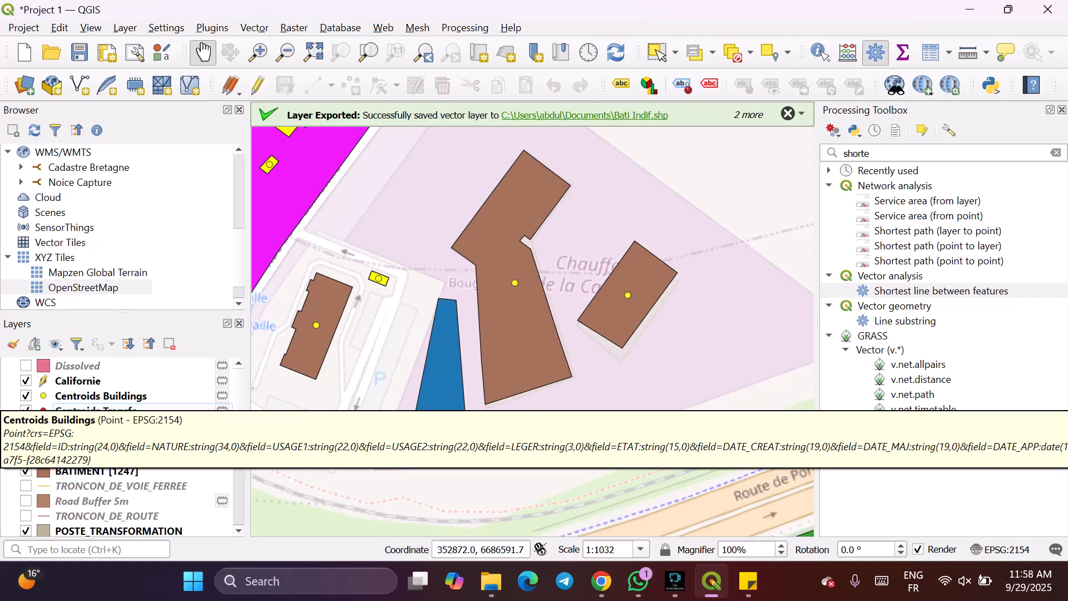
left_click(25, 395)
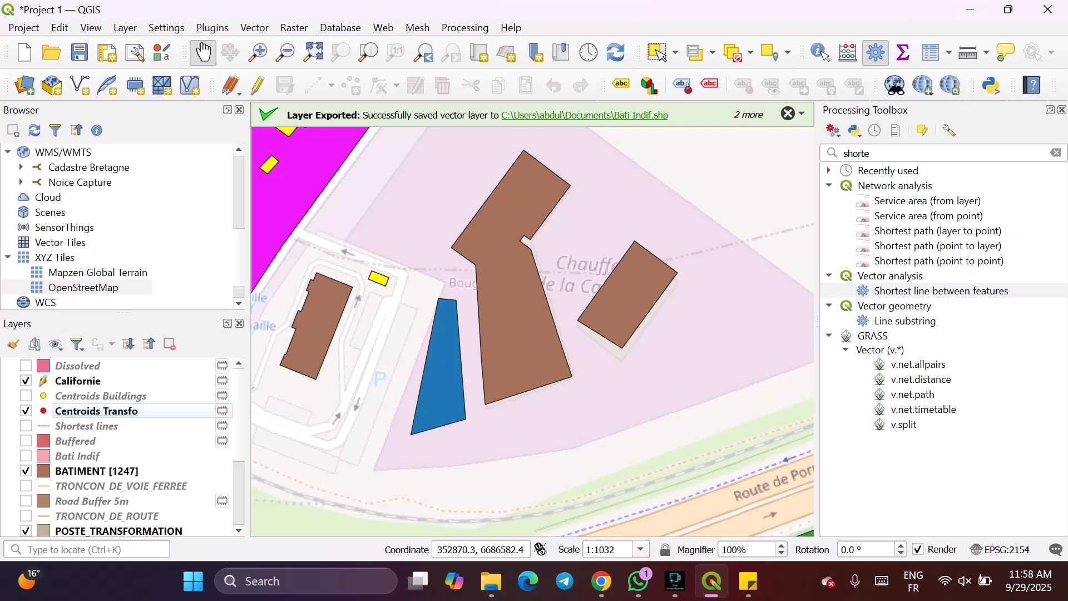
left_click(78, 381)
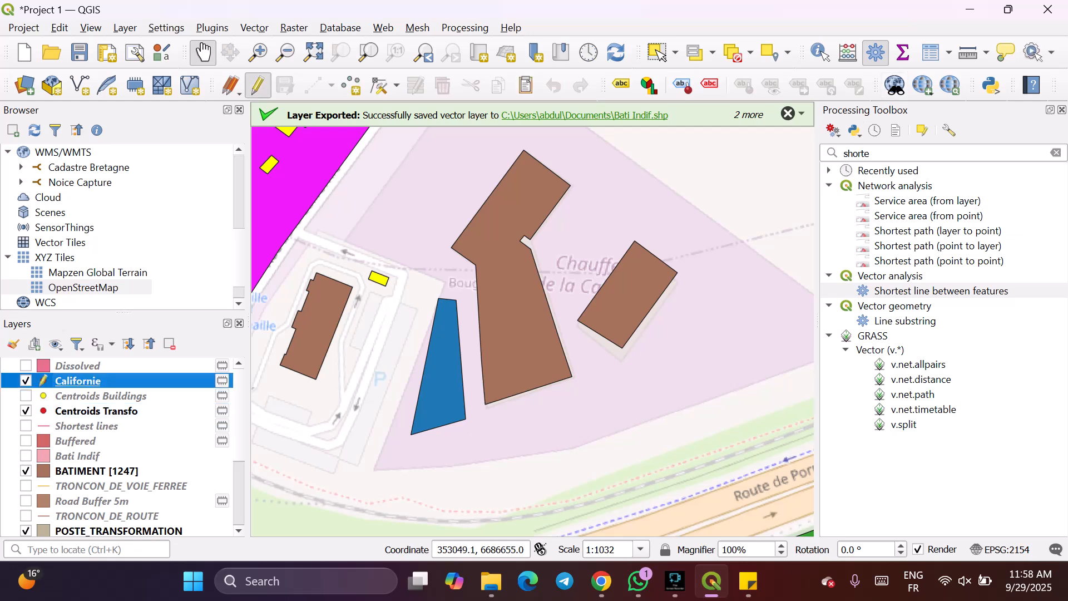
Search the processing algorithms for "shorte" and open Shortest path (layer to point).
left_click(876, 52)
left_click(875, 52)
key("BackSpace")
key("BackSpace")
key("BackSpace")
key("BackSpace")
key("BackSpace")
key("BackSpace")
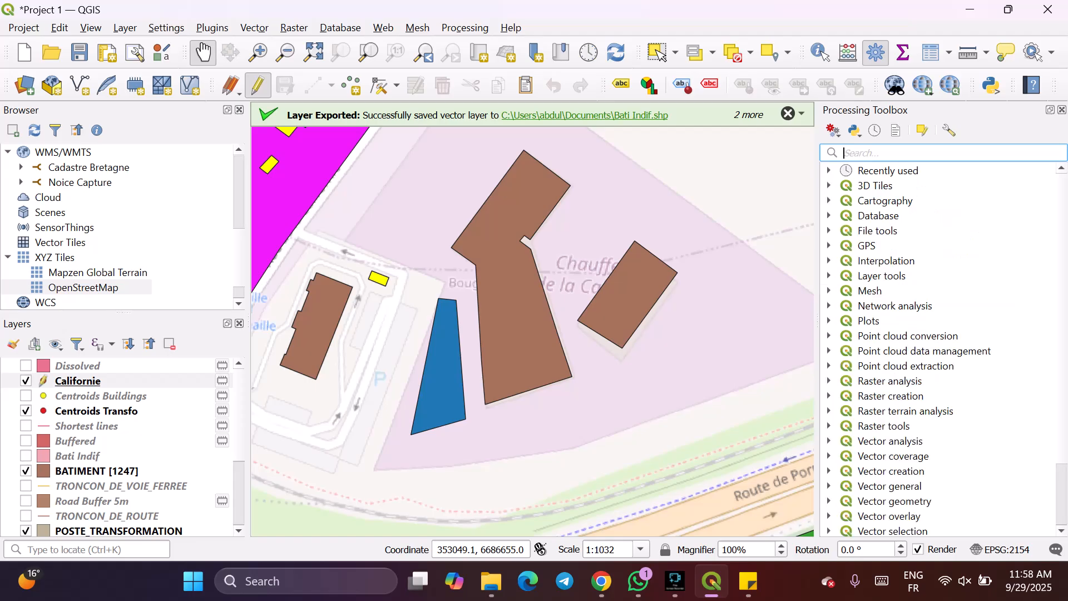
type("shorte")
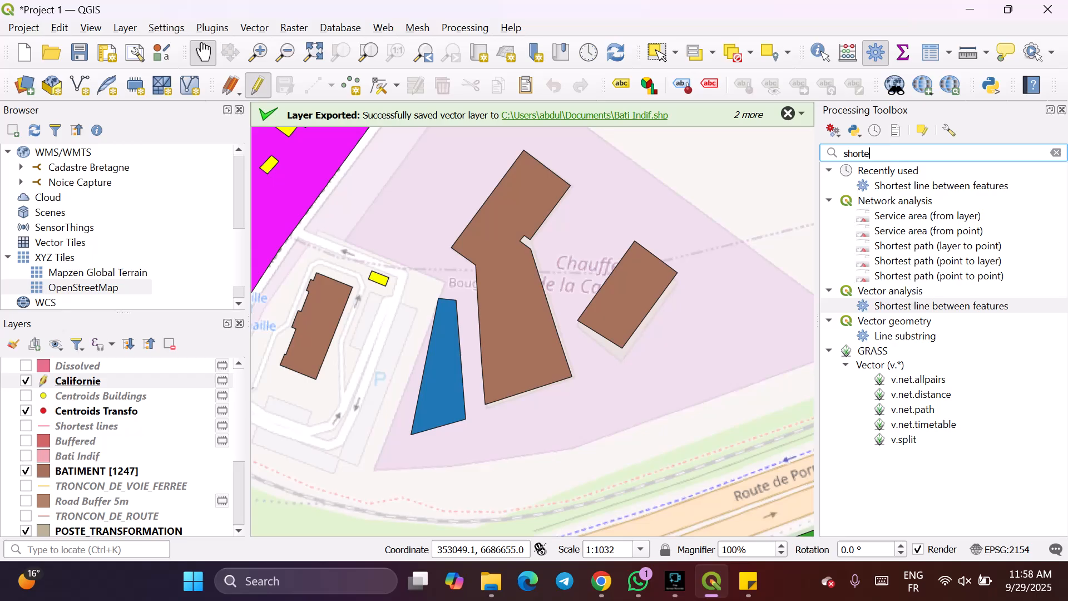
left_click(937, 246)
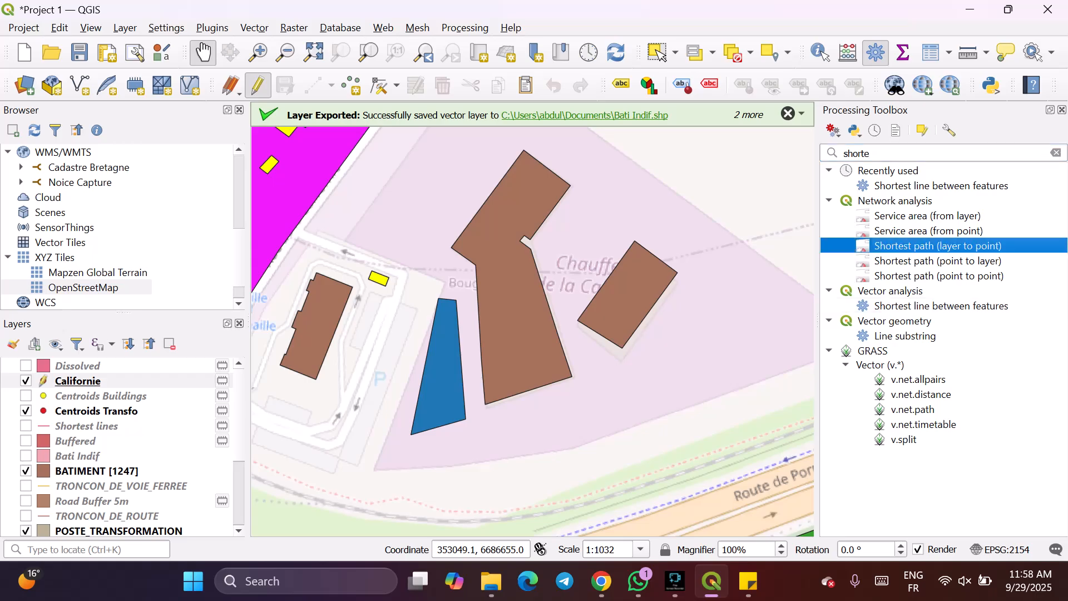
double_click(938, 246)
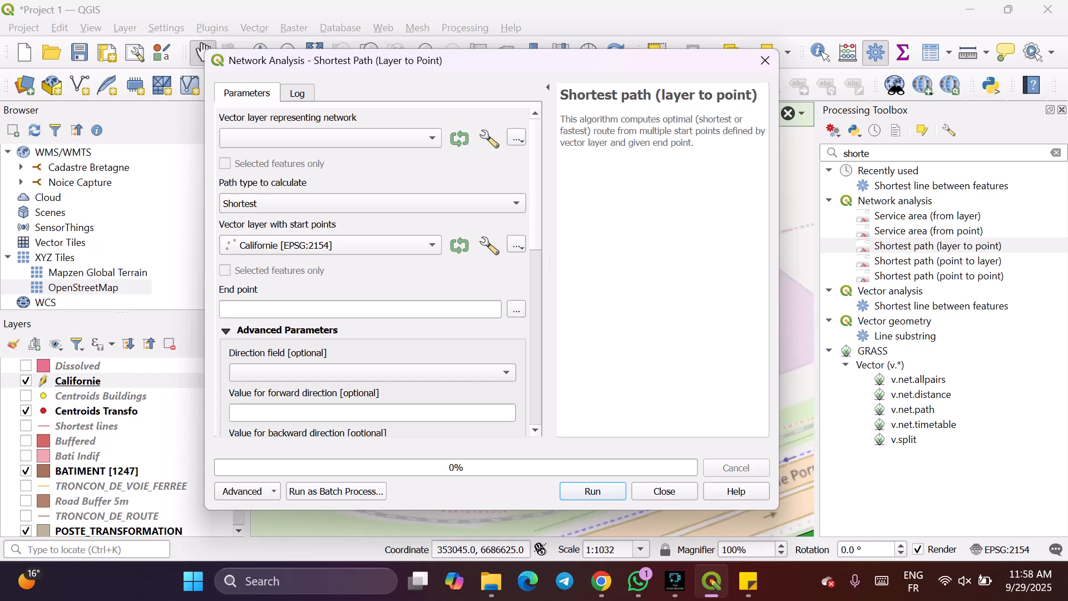
Set TRONCON_DE_ROUTE as the vector layer representing the network.
left_click(330, 138)
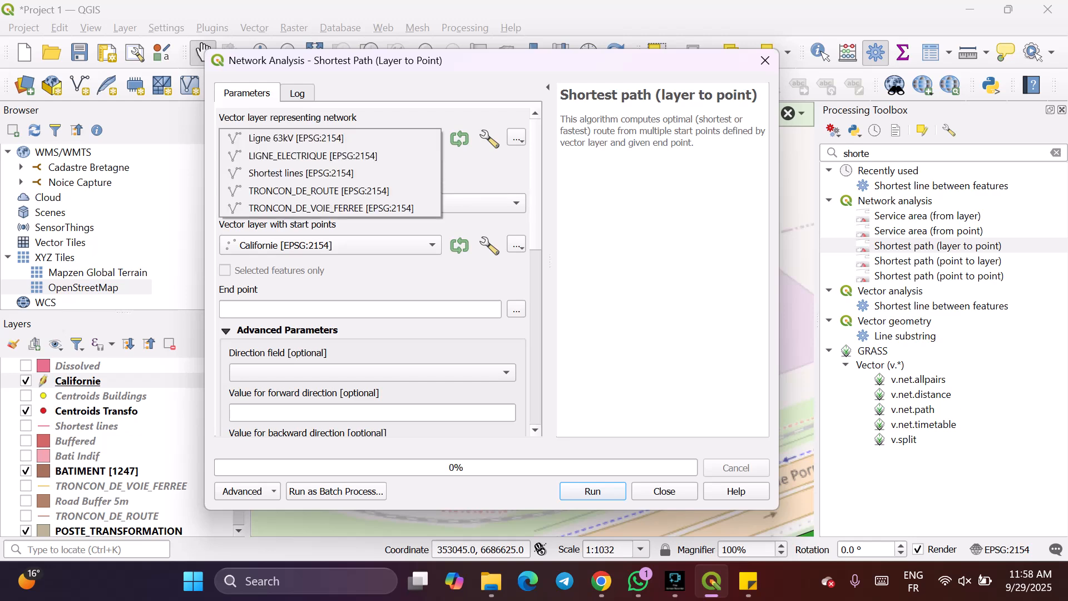
key("Down")
key("Down")
key("Down")
key("Down")
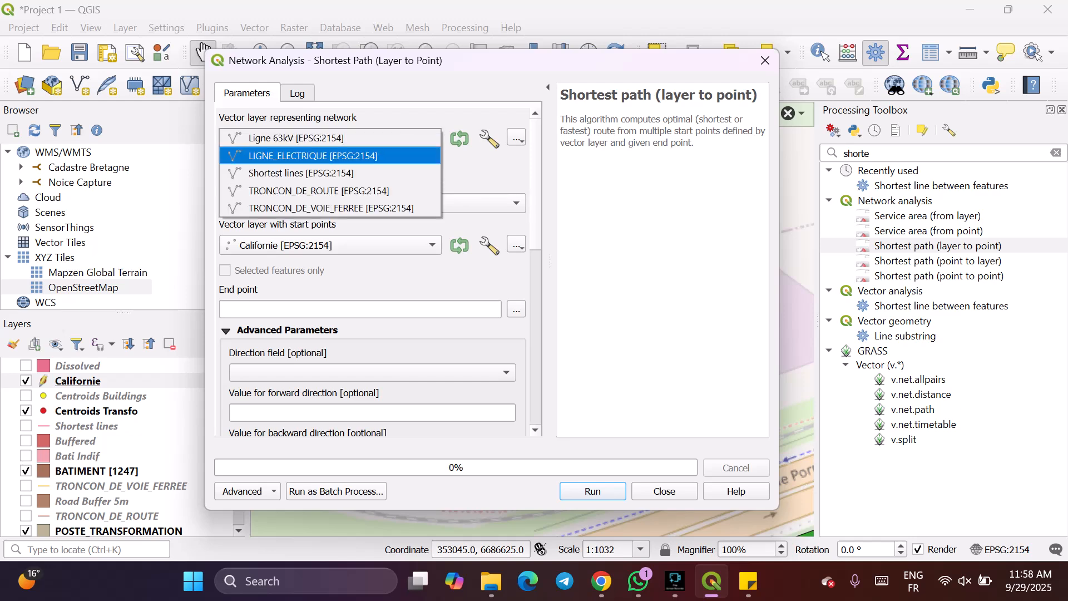
key("Return")
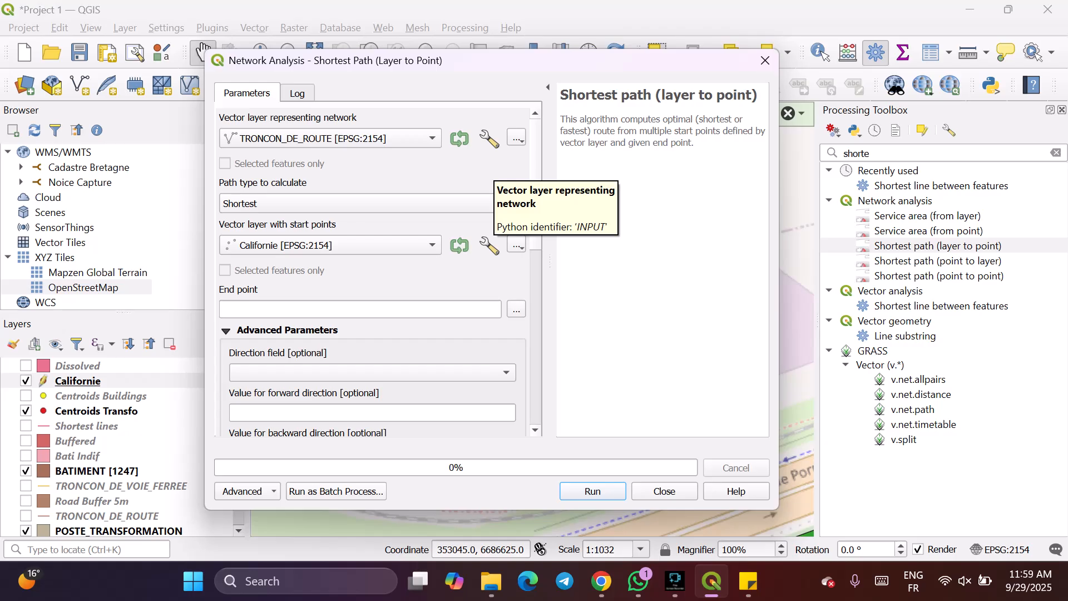
Set Centroids Buildings as the vector layer with start points for the shortest path calculation.
left_click(367, 245)
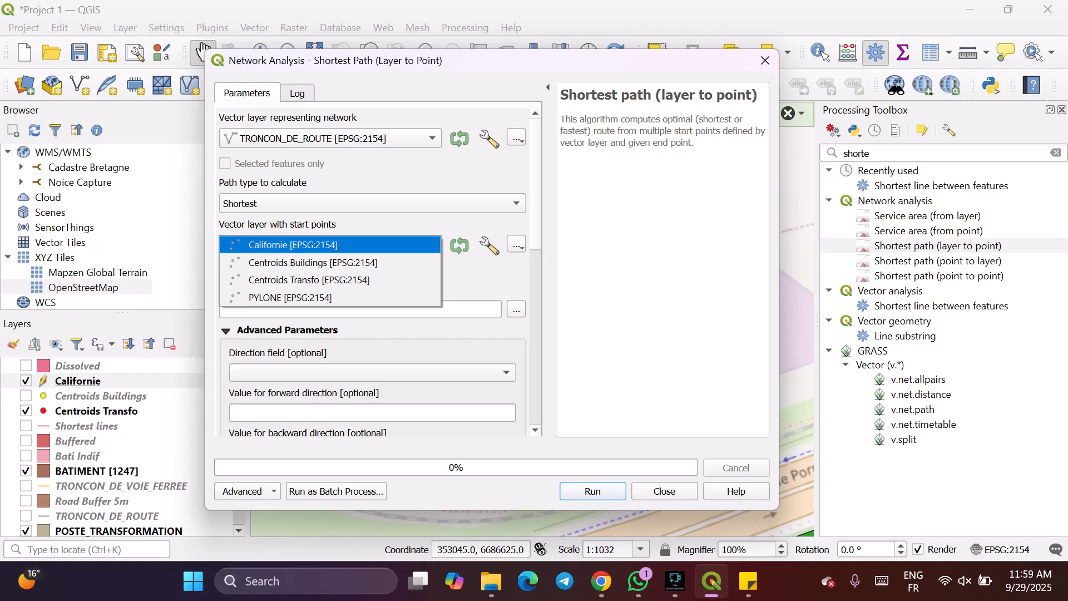
key("Down")
key("Return")
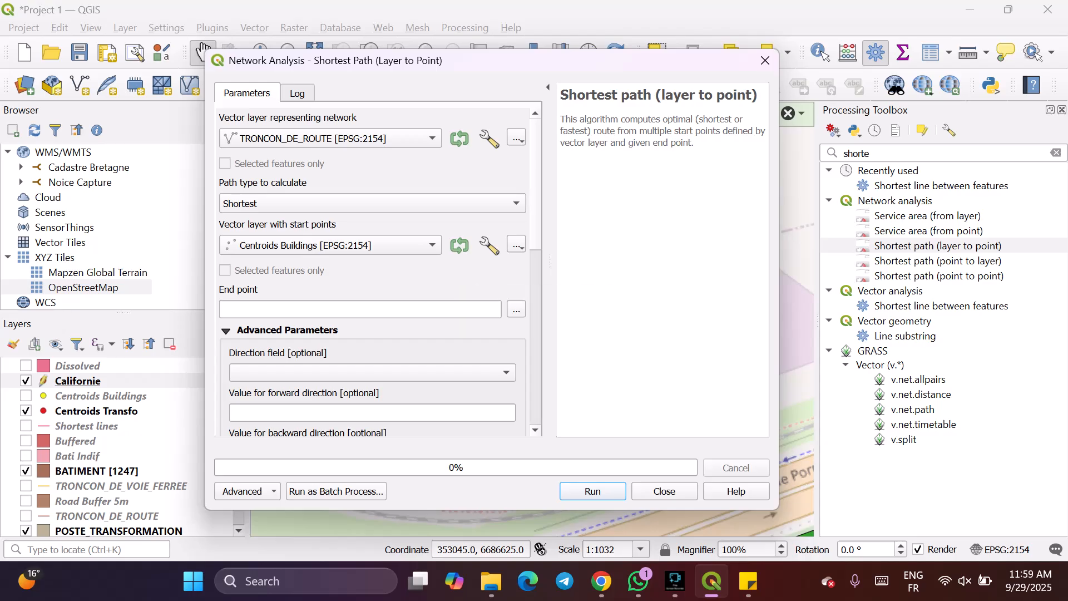
With the building centroids shown, pick the centroid of the Chaufferie de la Californie's large building as the end point and run the algorithm.
left_click(516, 310)
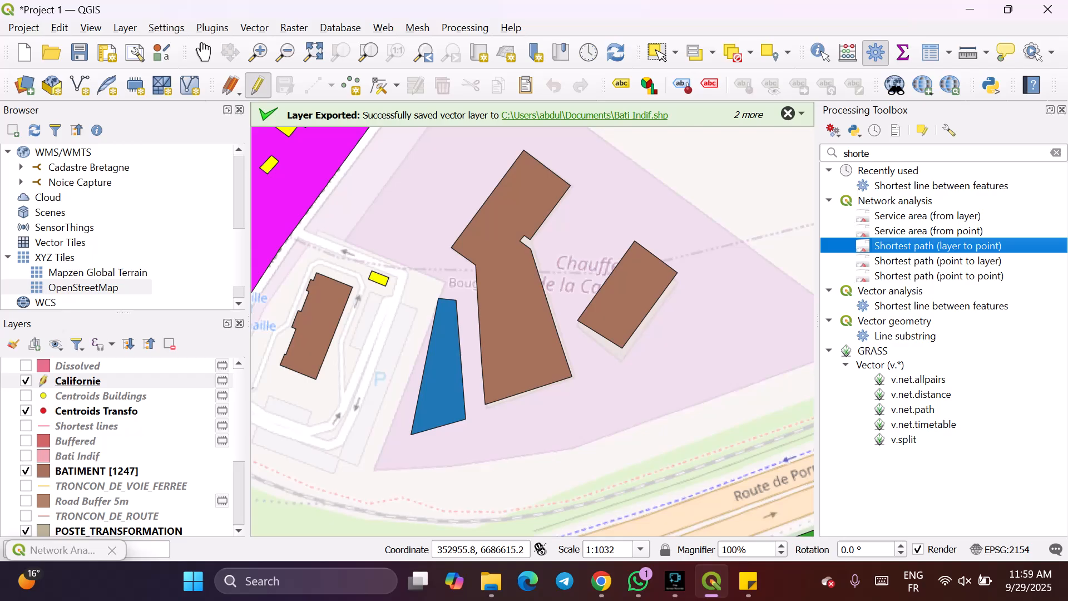
left_click(26, 396)
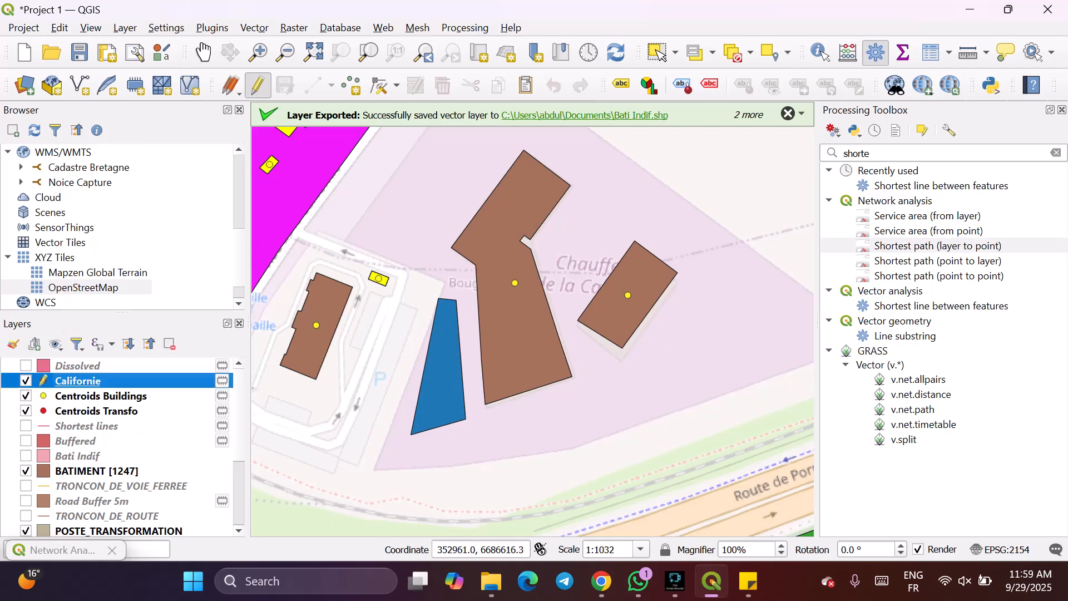
left_click(515, 284)
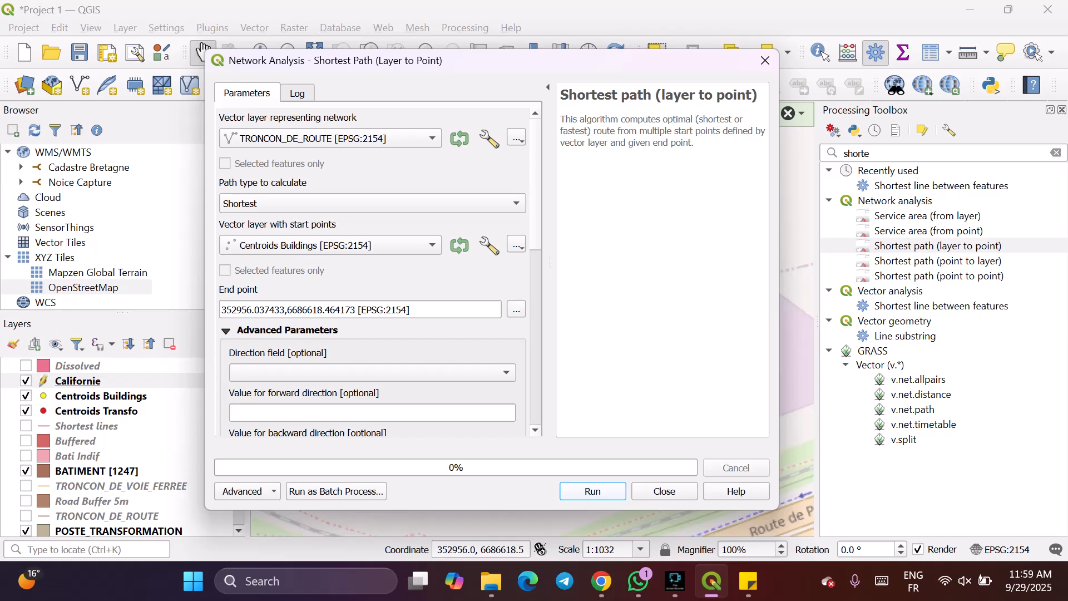
key("Return")
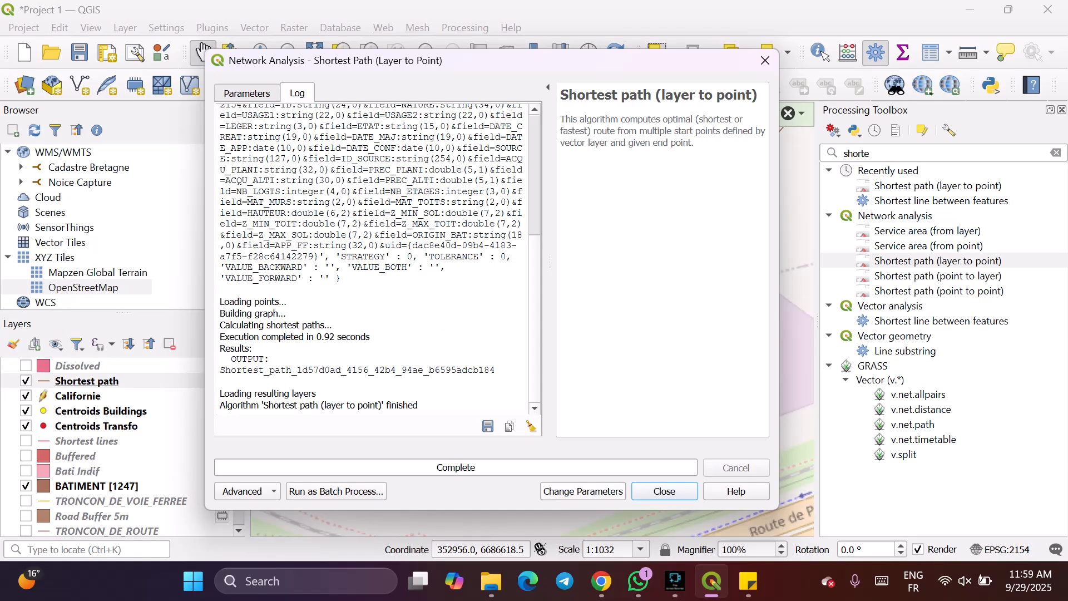
key("Return")
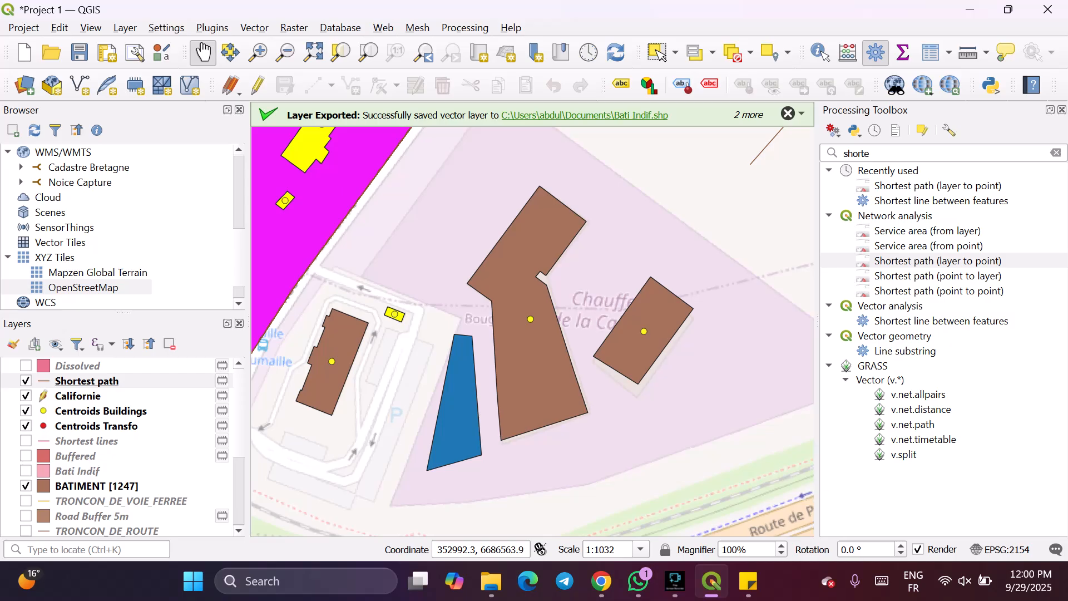
Examine the computed paths around the Chaufferie de la Californie, switching the Shortest path layer off and on.
scroll(533, 324, "up", 3)
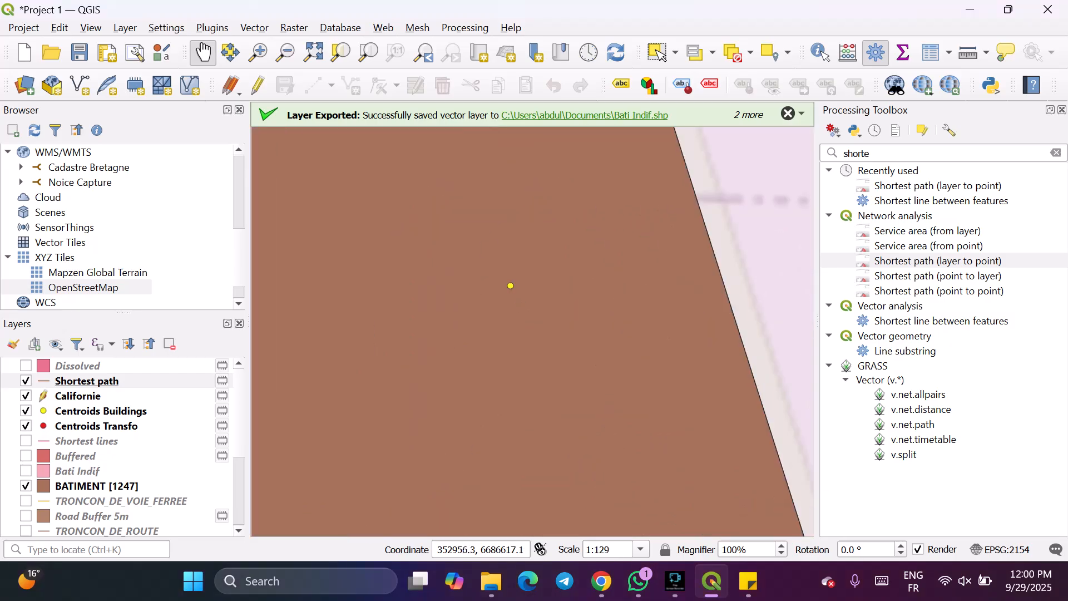
scroll(534, 324, "down", 1)
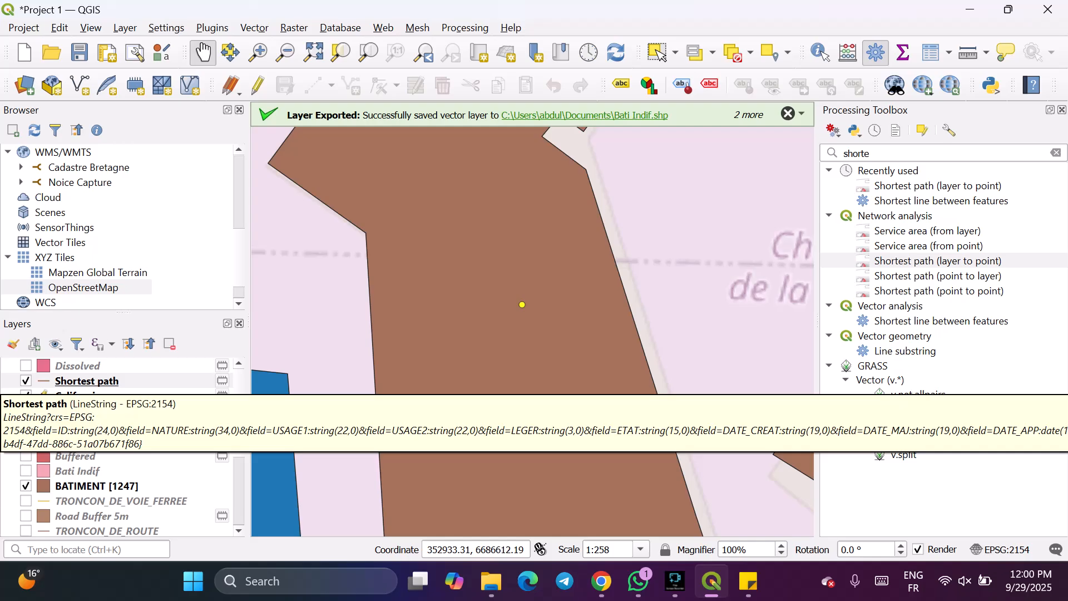
scroll(522, 386, "down", 3)
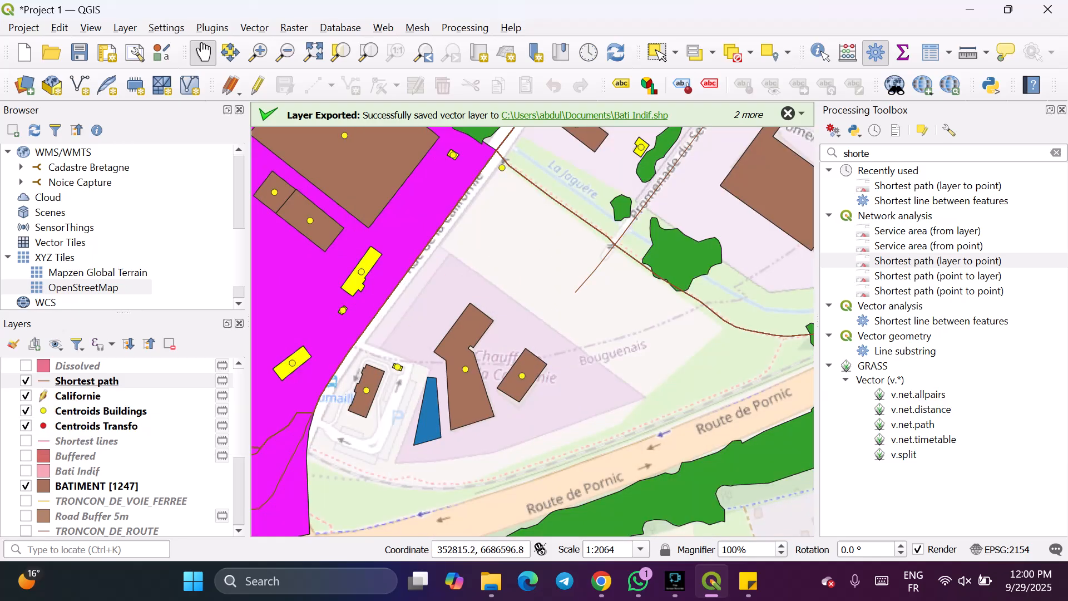
left_click(25, 381)
left_click(26, 381)
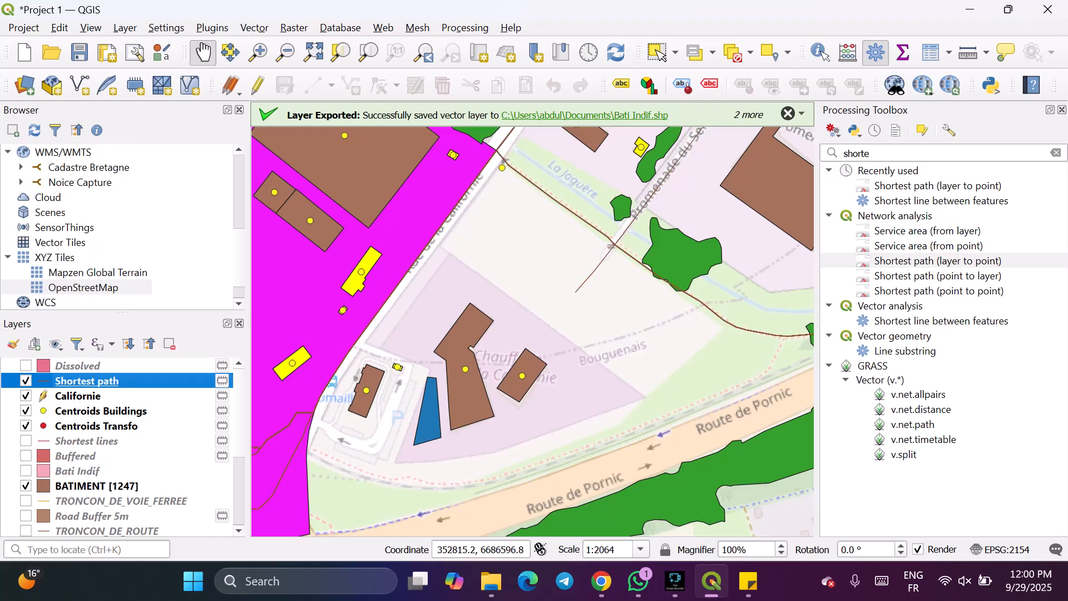
Open the Shortest path attribute table and sort its features by cost in descending order.
left_click(935, 53)
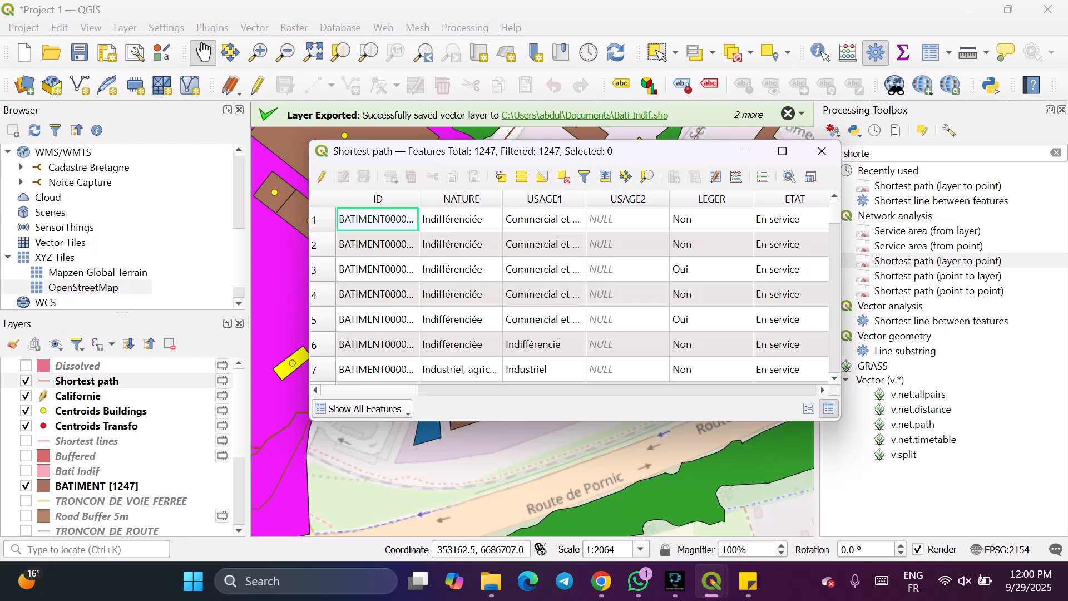
scroll(569, 295, "down", 2)
scroll(569, 295, "right", 10)
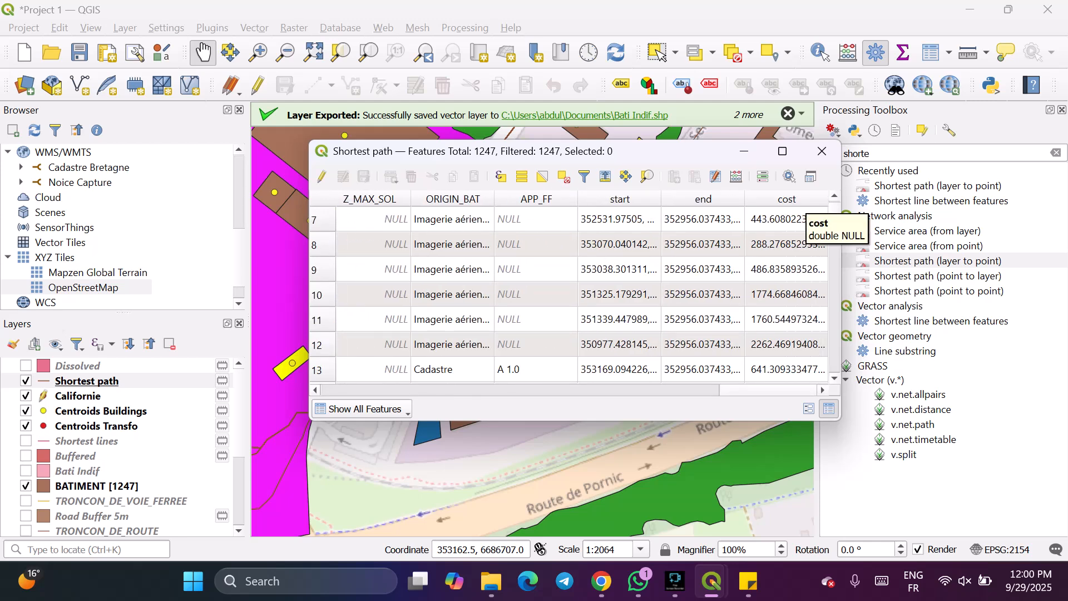
left_click(801, 200)
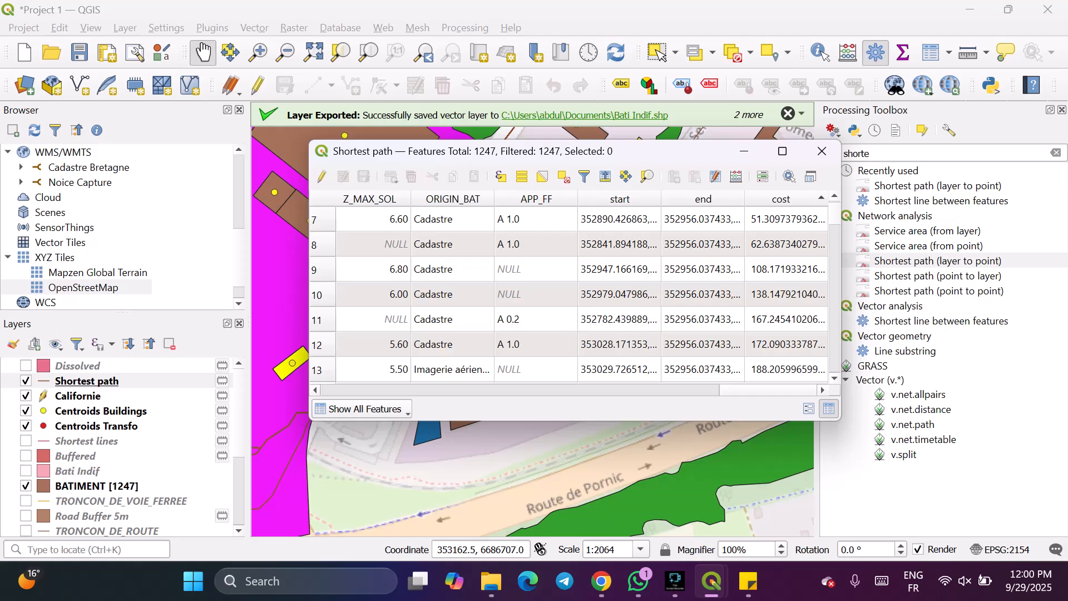
scroll(569, 295, "up", 2)
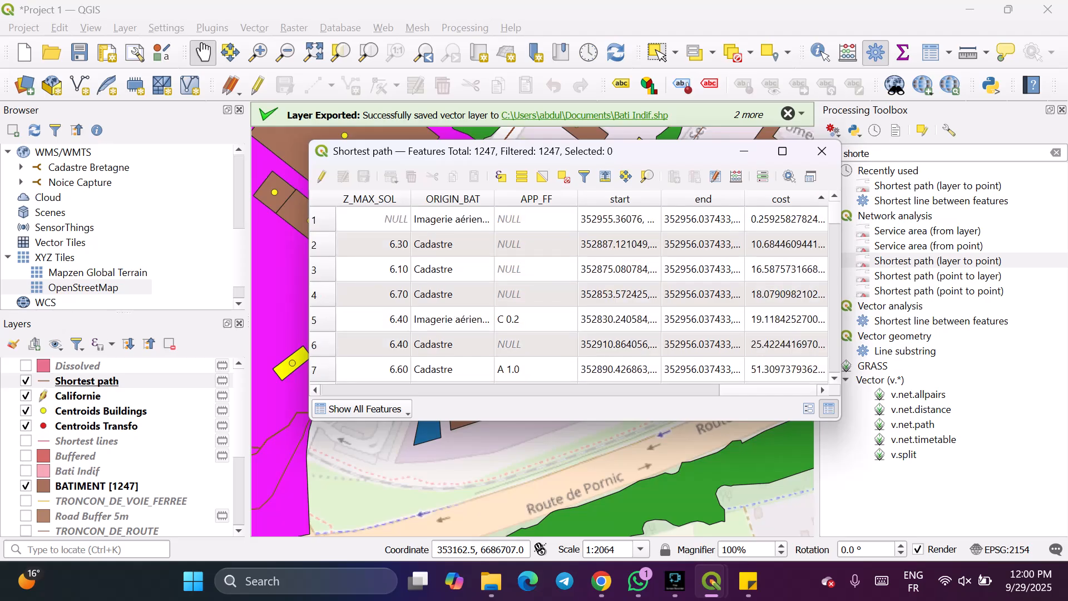
left_click(802, 201)
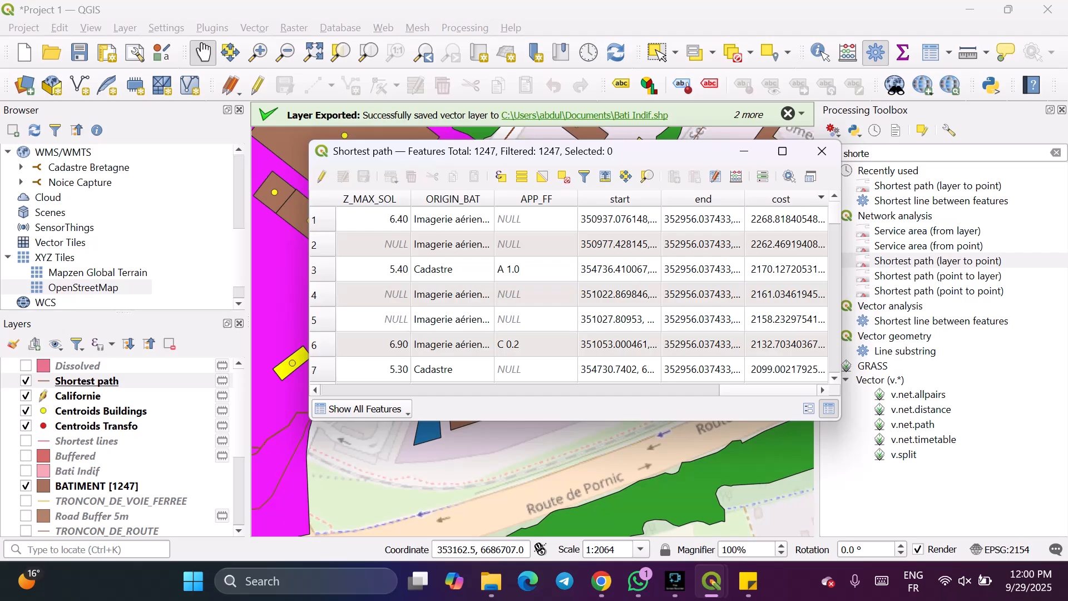
Select the Shortest path feature with the highest cost and look for its route on the map.
left_click(320, 220)
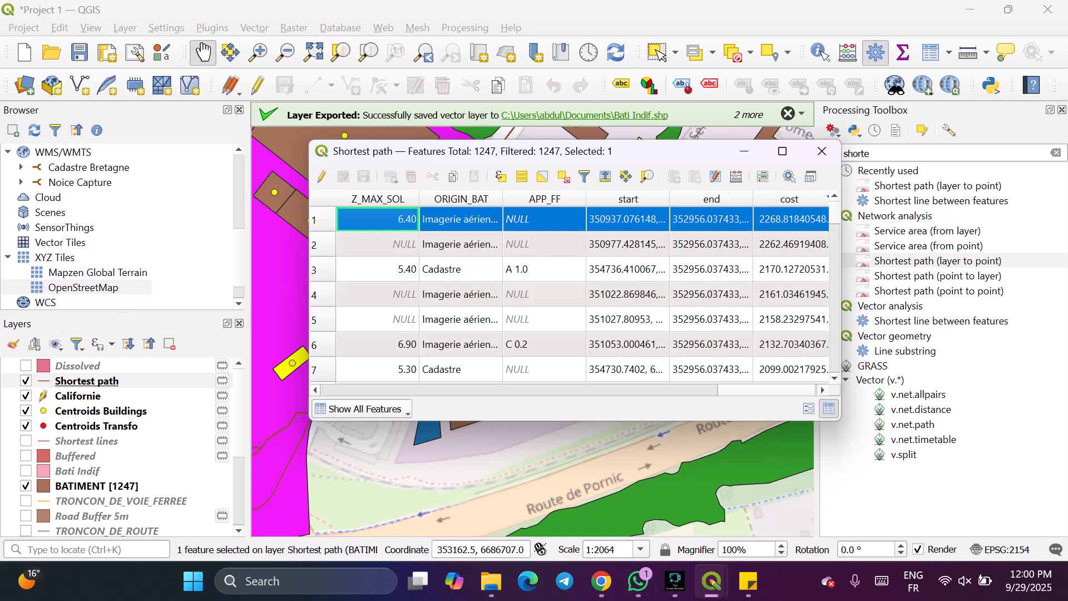
left_click_drag(598, 152, 544, 282)
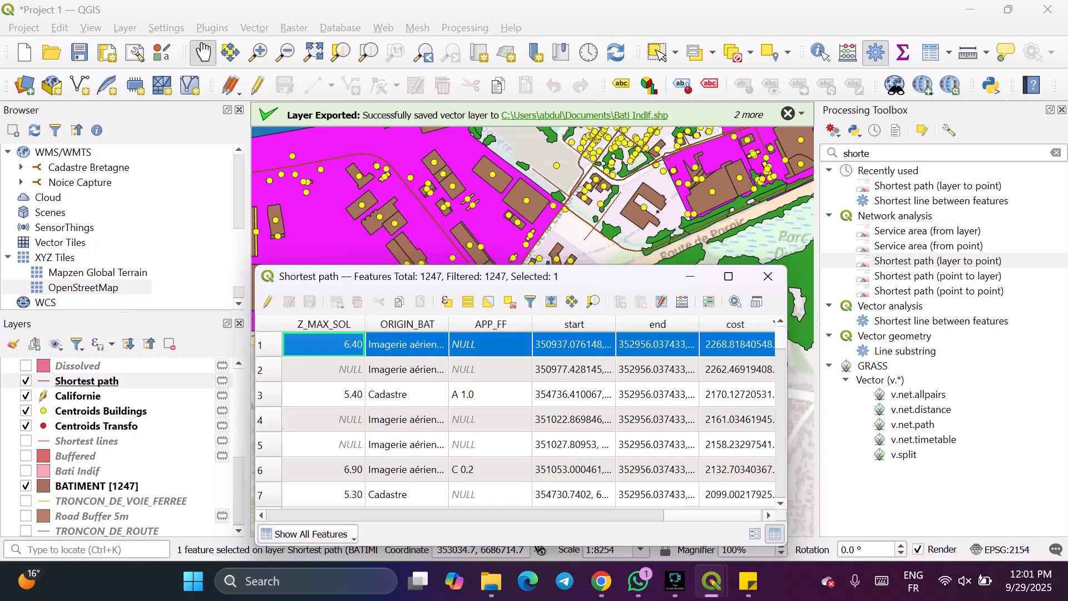
scroll(586, 223, "down", 2)
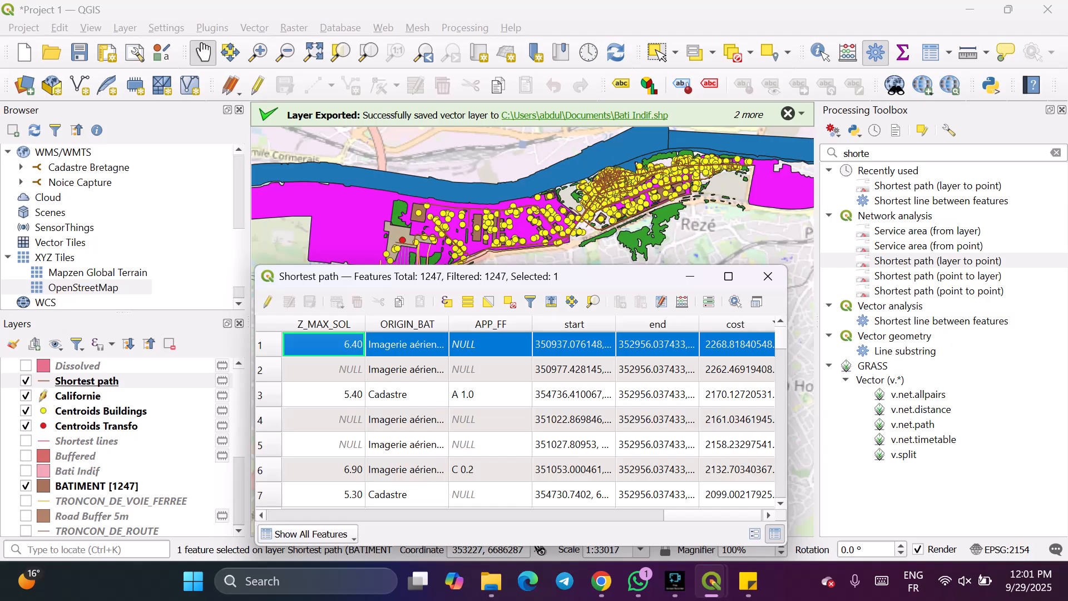
left_click_drag(594, 281, 608, 365)
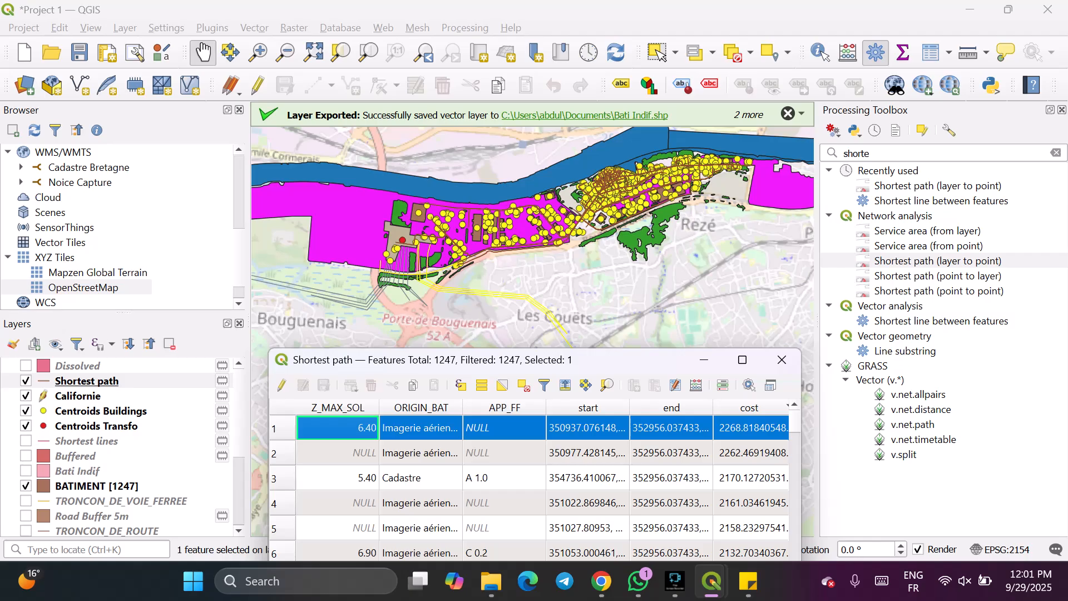
scroll(426, 249, "up", 1)
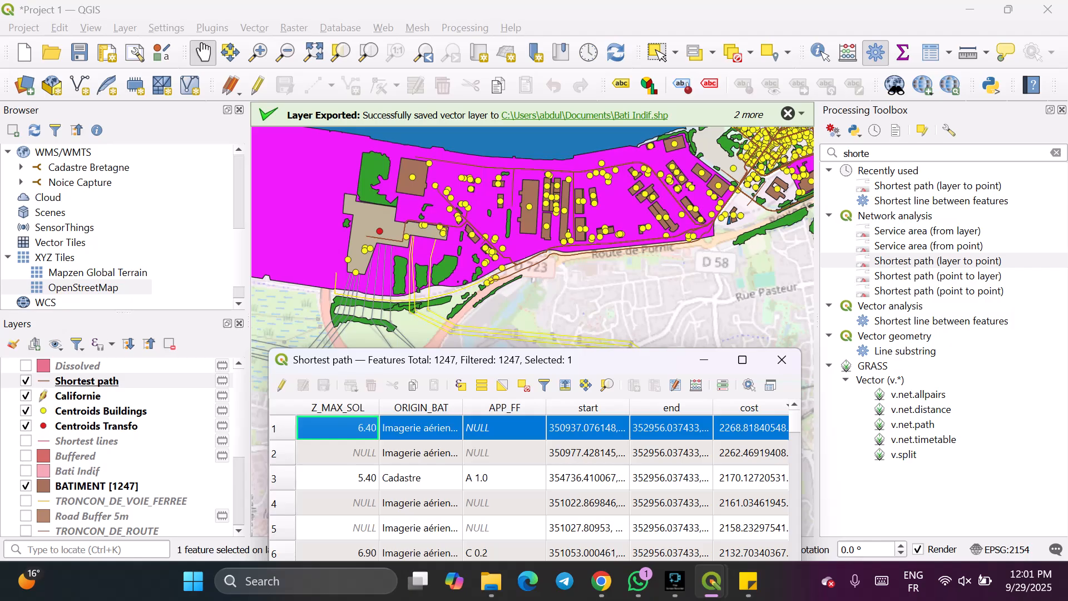
mouse_move(685, 327)
left_mouse_down()
mouse_move(532, 341)
mouse_move(529, 328)
mouse_move(688, 335)
left_mouse_up()
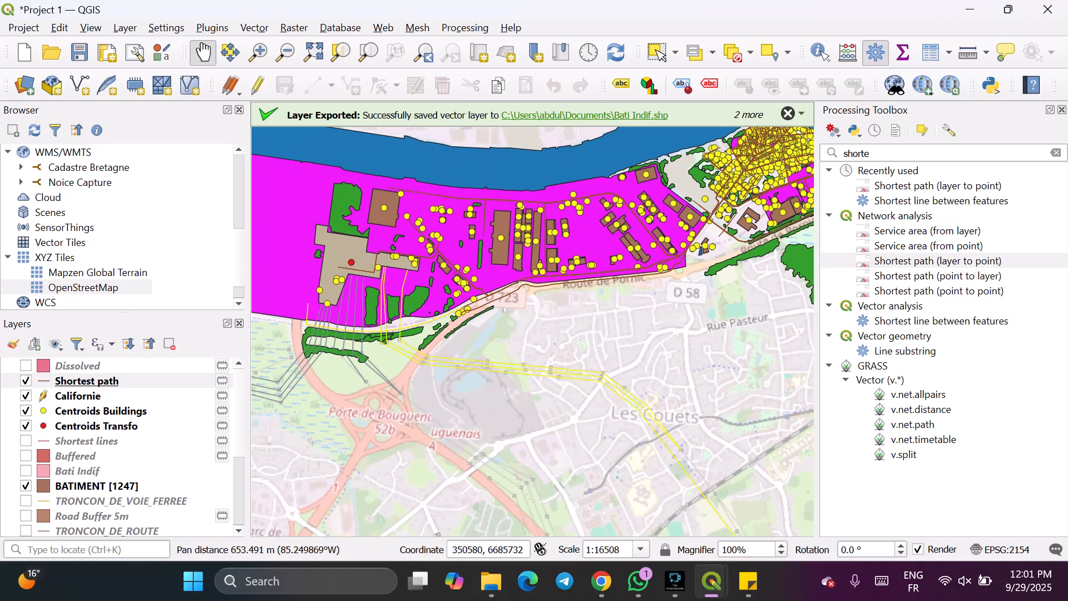
Hide the ZONE_D_ACTIVITE_OU_D_INTERET, SURFACE_HYDROGRAPHIQUE and OpenStreetMap layers.
scroll(122, 445, "down", 3)
left_click(26, 500)
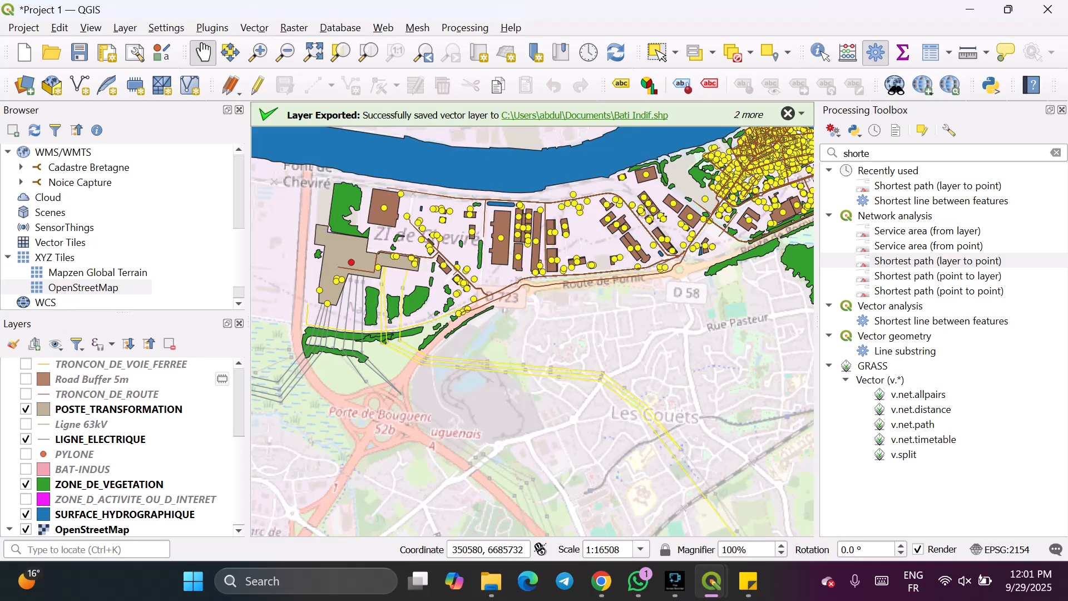
left_click(26, 514)
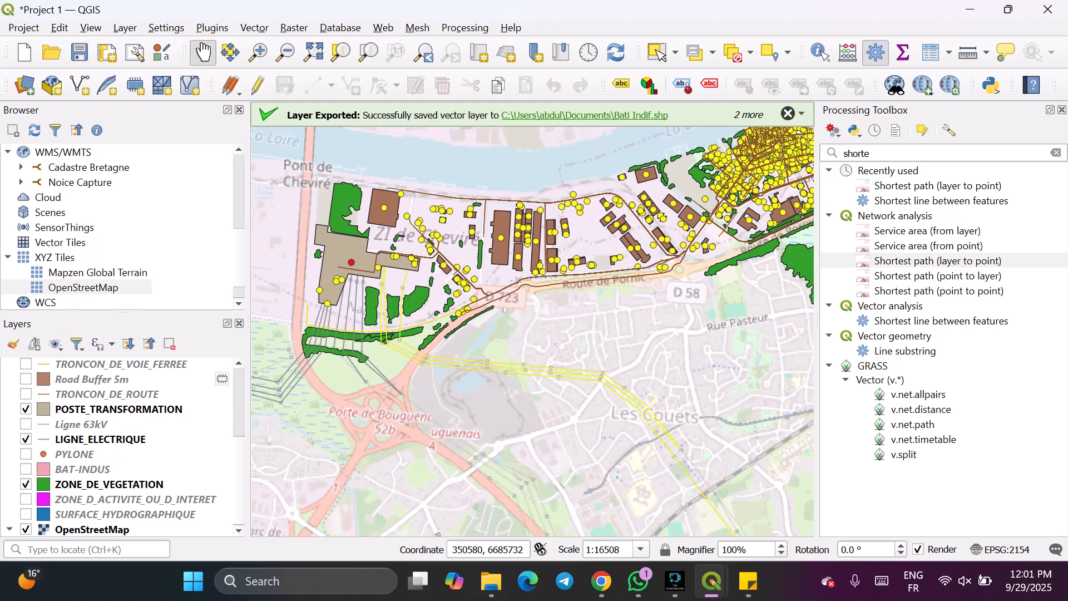
left_click(26, 530)
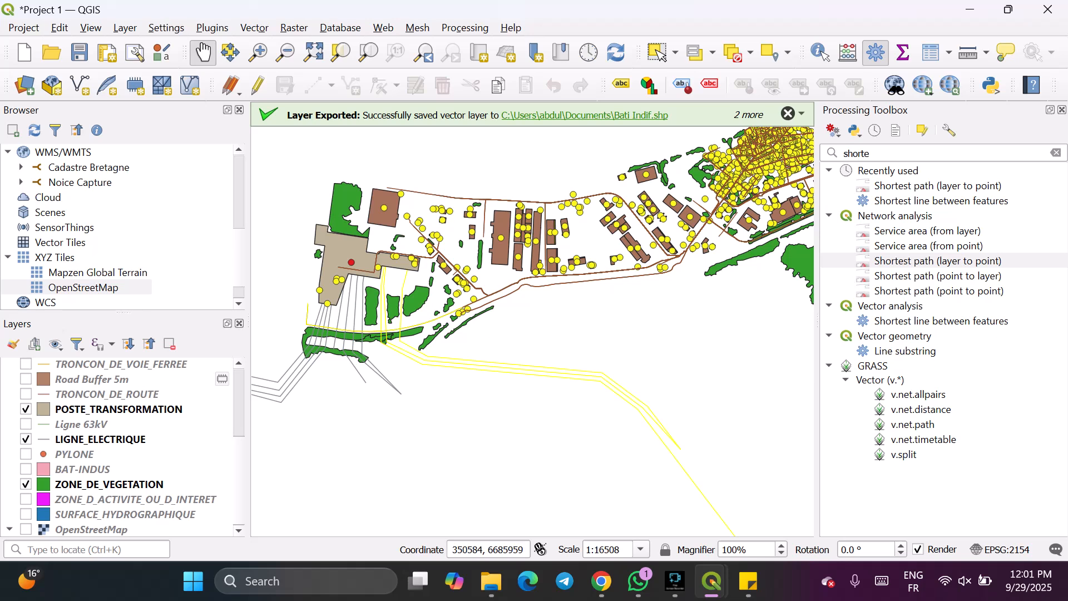
Examine the shortest paths across the built-up area without the basemap, and check the Californie layer by switching its visibility.
left_click_drag(675, 260, 454, 364)
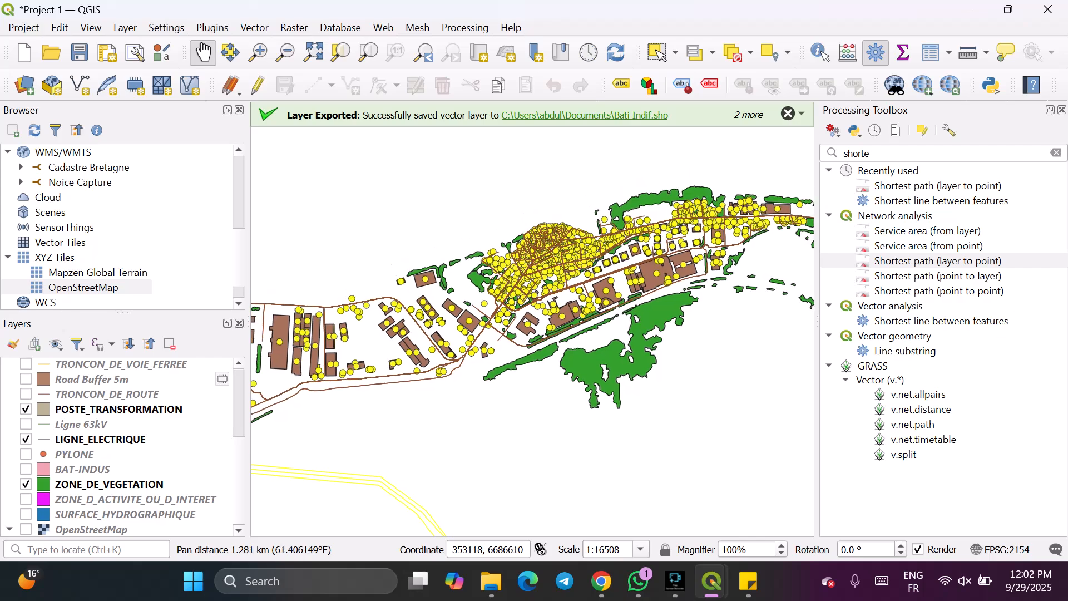
scroll(123, 445, "up", 3)
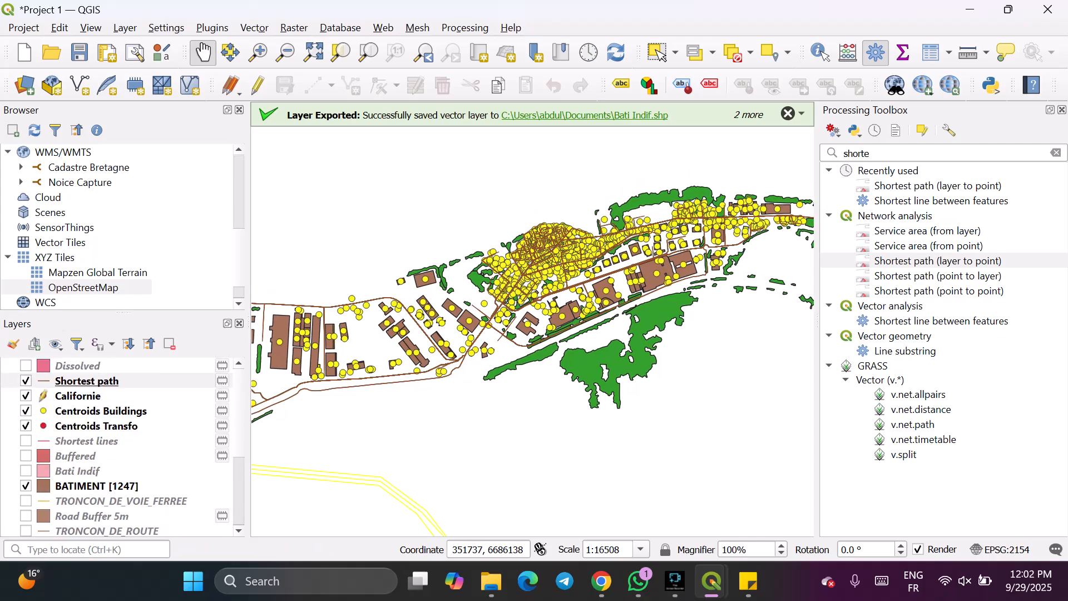
left_click(78, 396)
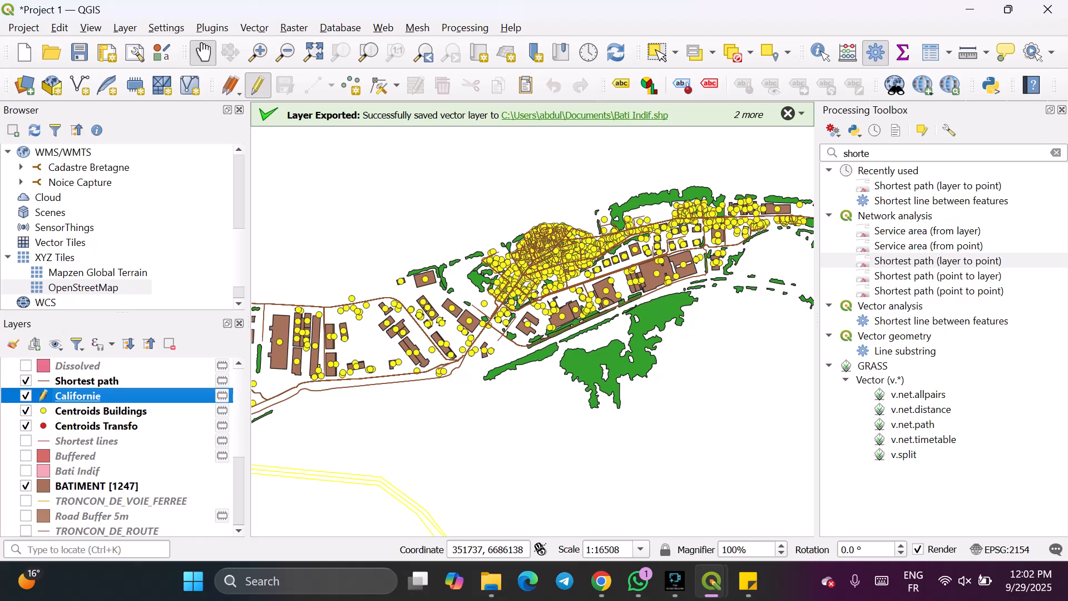
scroll(547, 308, "up", 2)
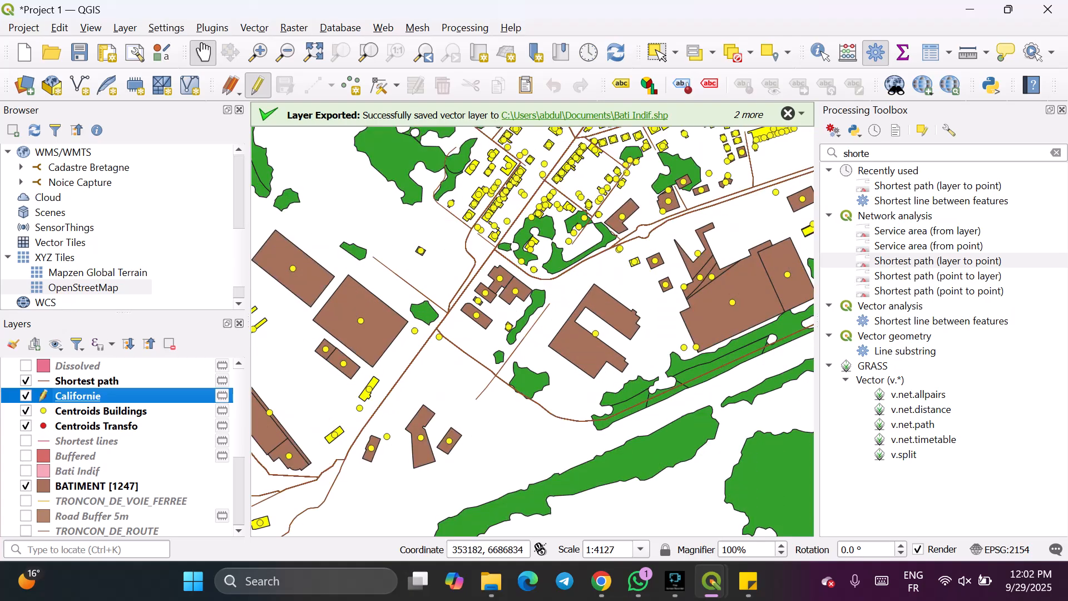
left_click_drag(612, 262, 448, 384)
scroll(429, 351, "up", 1)
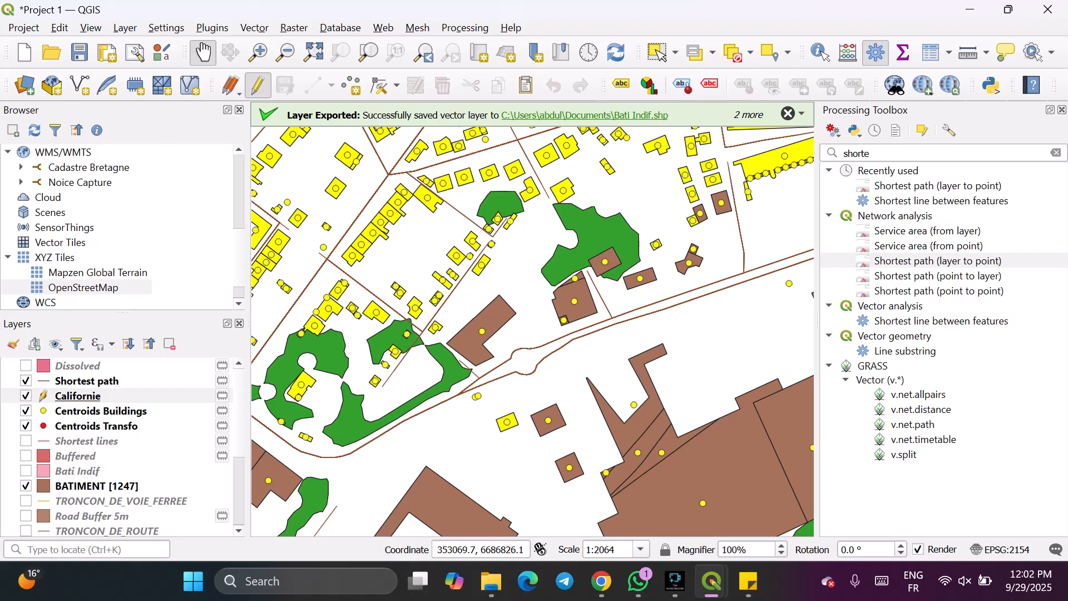
left_click(26, 395)
left_click(25, 395)
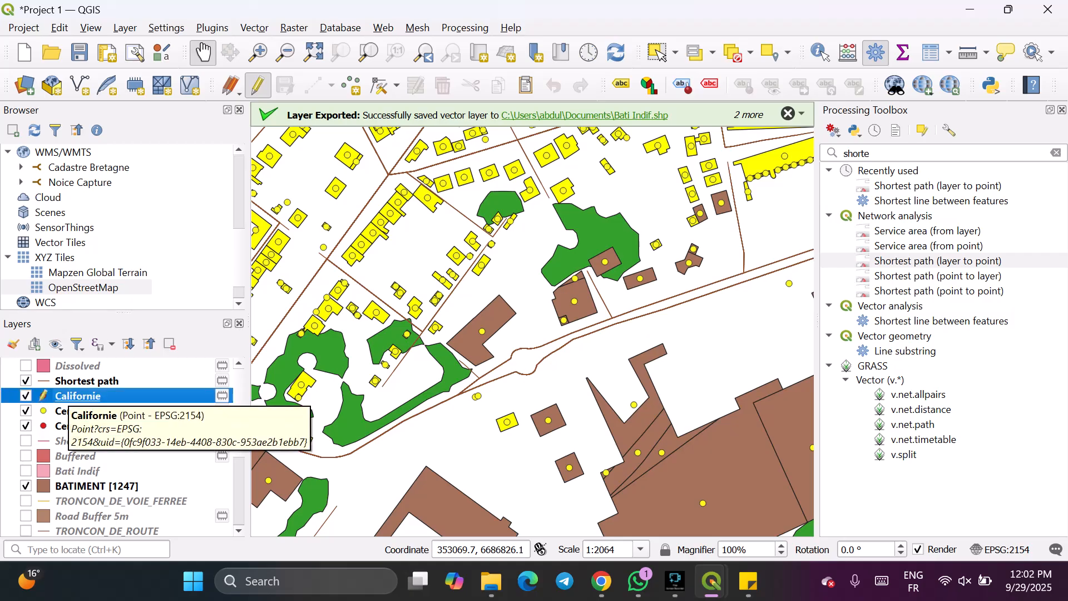
Show the OpenStreetMap basemap again and compare the computed paths with its streets.
scroll(56, 392, "down", 3)
scroll(122, 446, "down", 1)
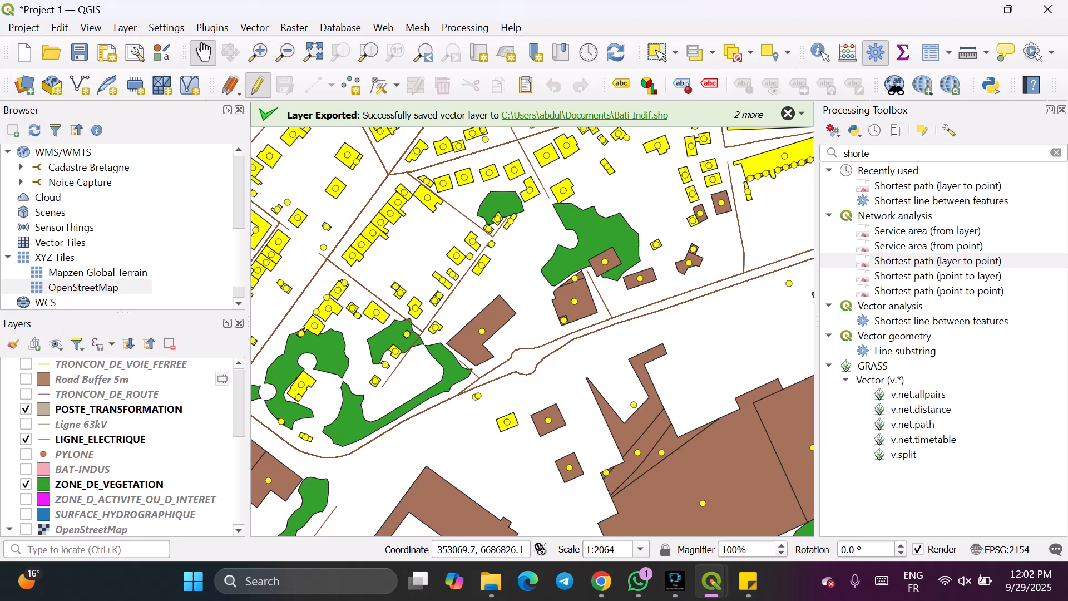
left_click(26, 530)
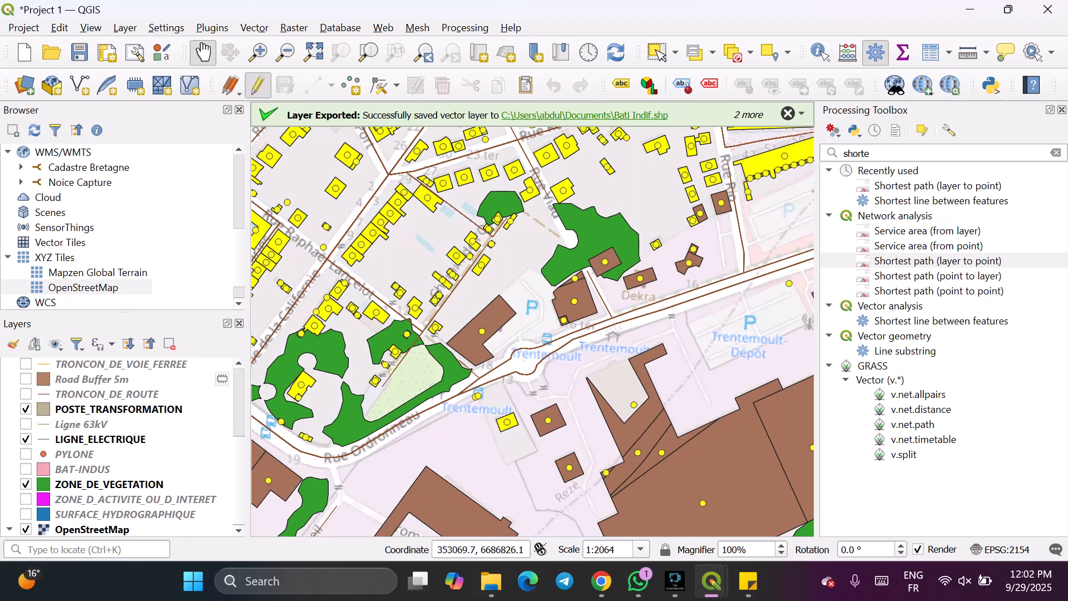
scroll(567, 423, "down", 3)
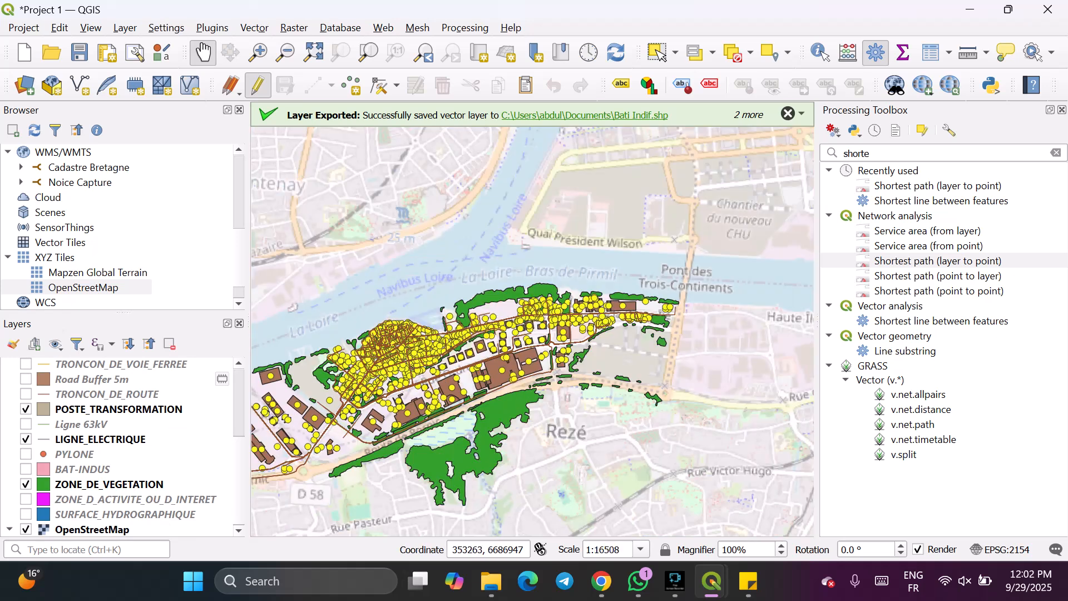
scroll(551, 431, "up", 3)
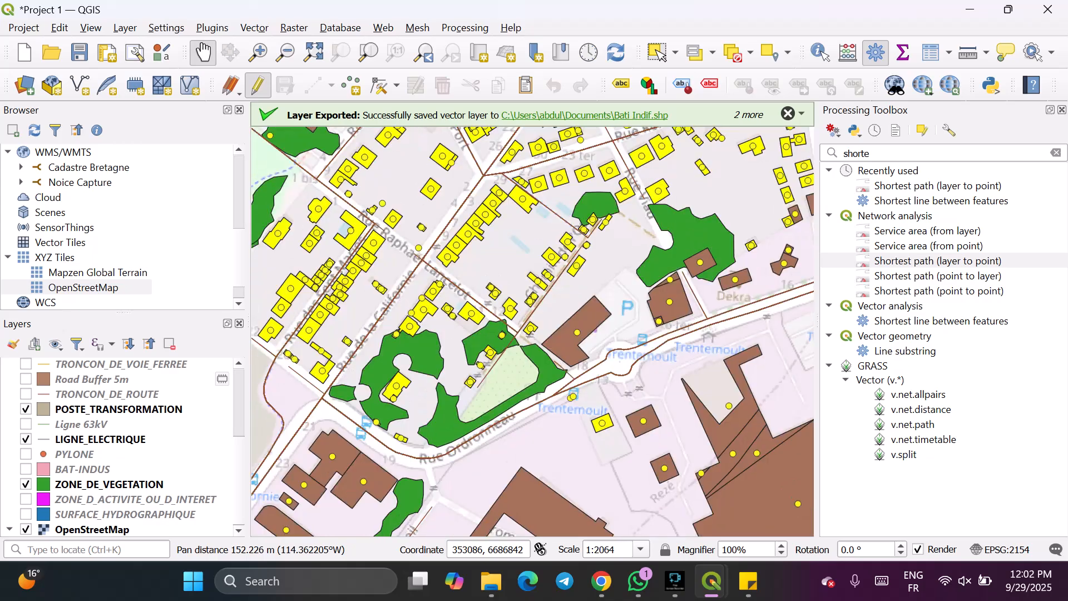
Examine the shortest paths around Rue de la Californie, Rue Raphael Lancelot and Rue Ordronneau, from single buildings out to the whole district.
scroll(379, 429, "up", 2)
left_click_drag(433, 375, 415, 484)
scroll(415, 483, "down", 1)
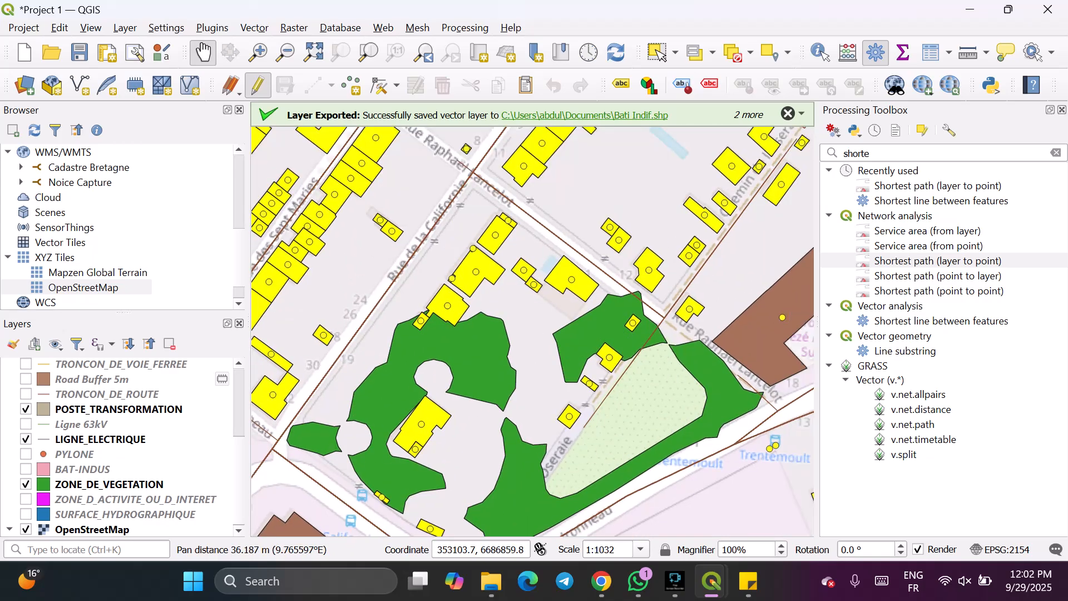
scroll(429, 470, "down", 1)
scroll(429, 470, "up", 2)
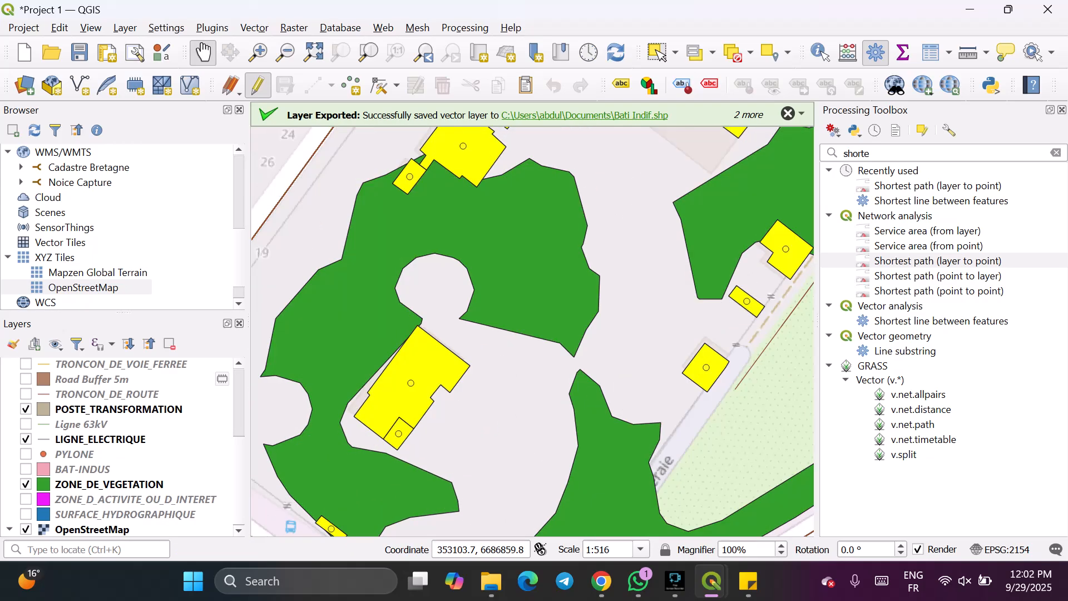
scroll(435, 440, "down", 3)
left_click_drag(439, 441, 472, 317)
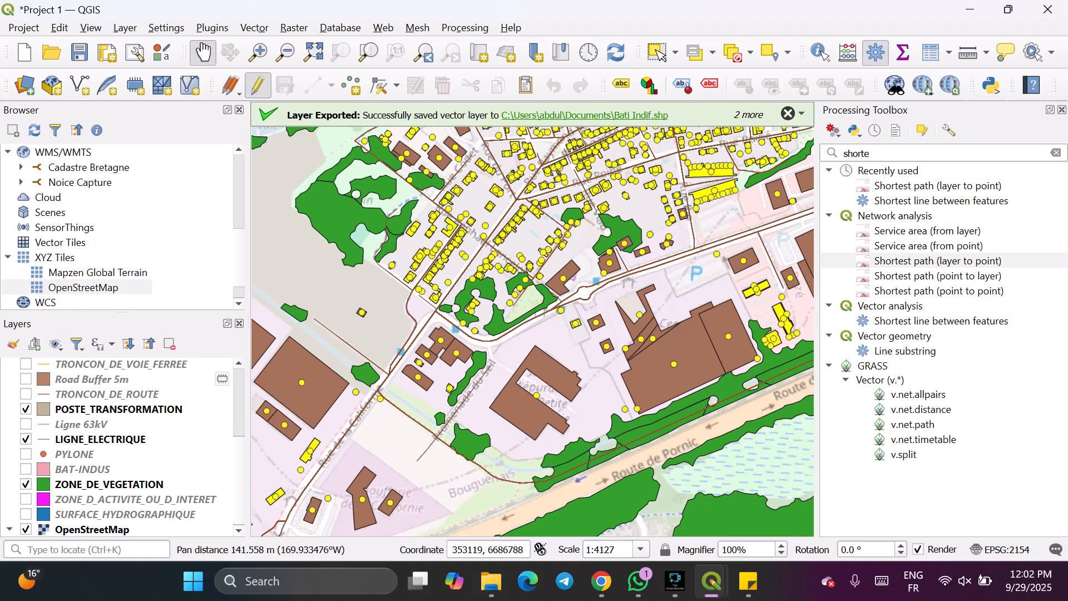
left_click_drag(583, 240, 514, 211)
scroll(541, 299, "up", 2)
scroll(493, 387, "up", 1)
scroll(493, 386, "down", 2)
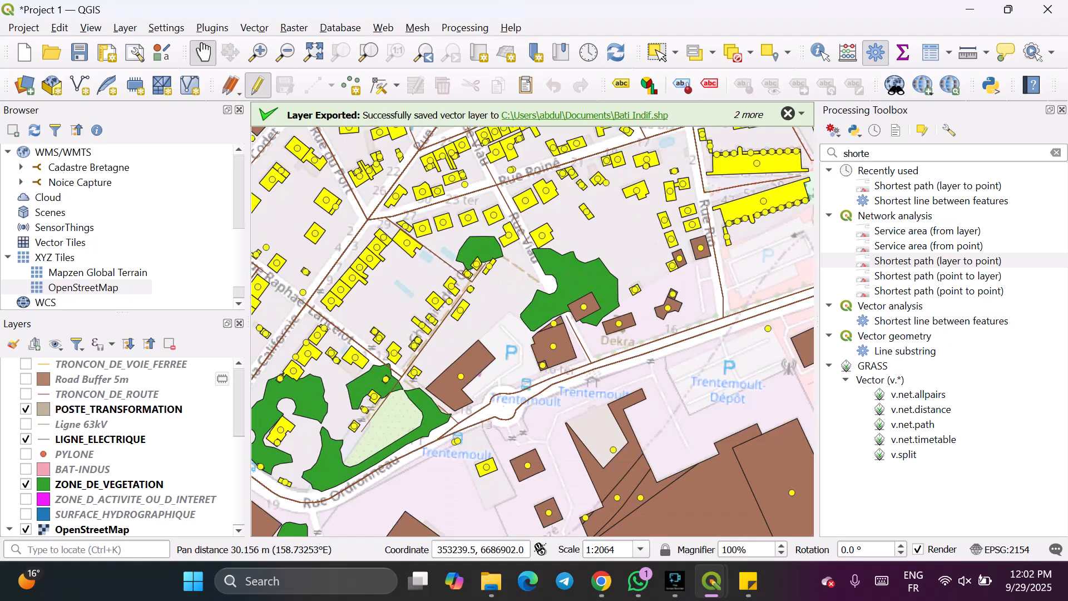
scroll(493, 387, "down", 1)
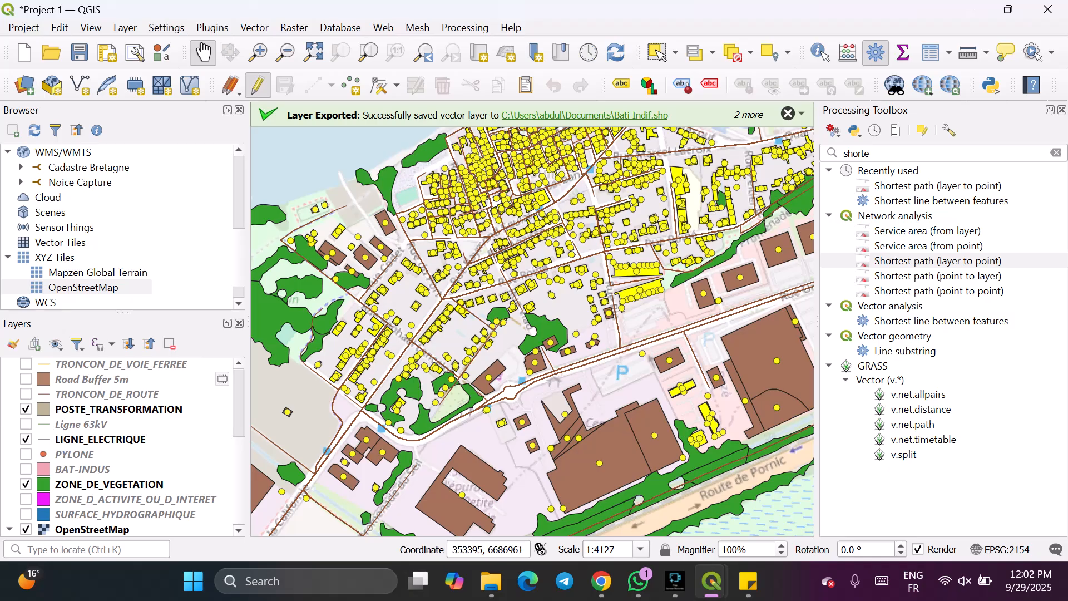
left_click_drag(492, 387, 508, 335)
scroll(508, 335, "down", 1)
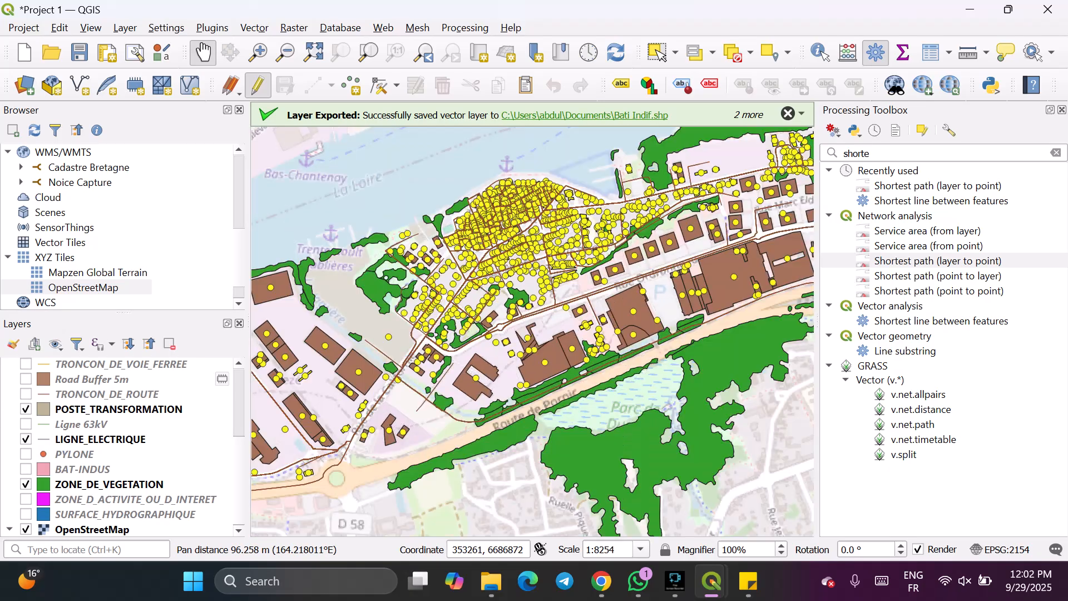
scroll(507, 335, "down", 1)
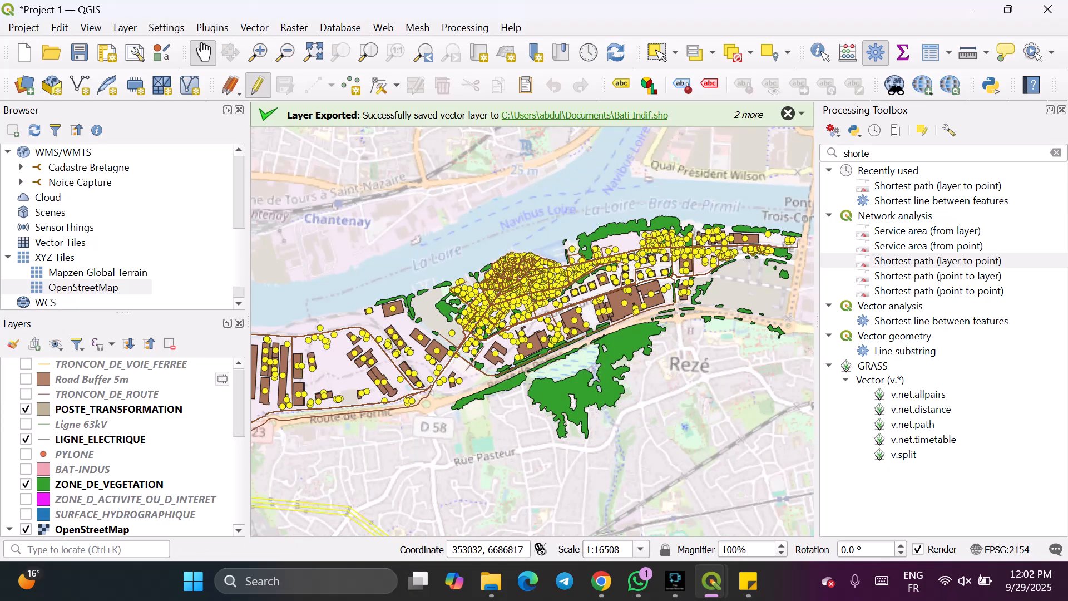
Compare the Chaufferie de la Californie's location in Google Maps with the same site on the QGIS map.
left_click_drag(421, 384, 456, 371)
scroll(456, 370, "up", 3)
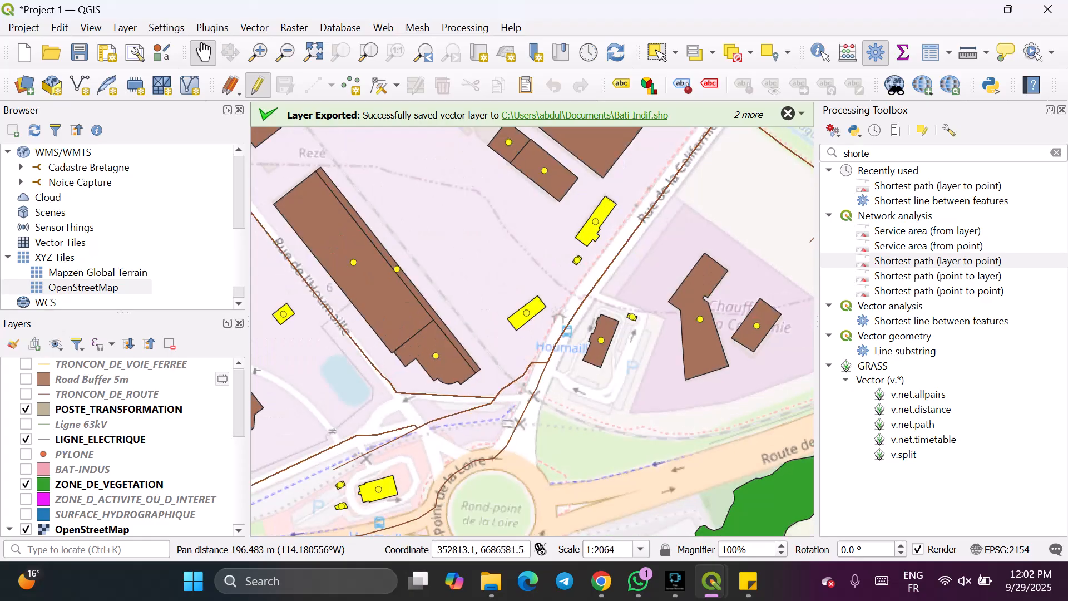
scroll(521, 351, "down", 2)
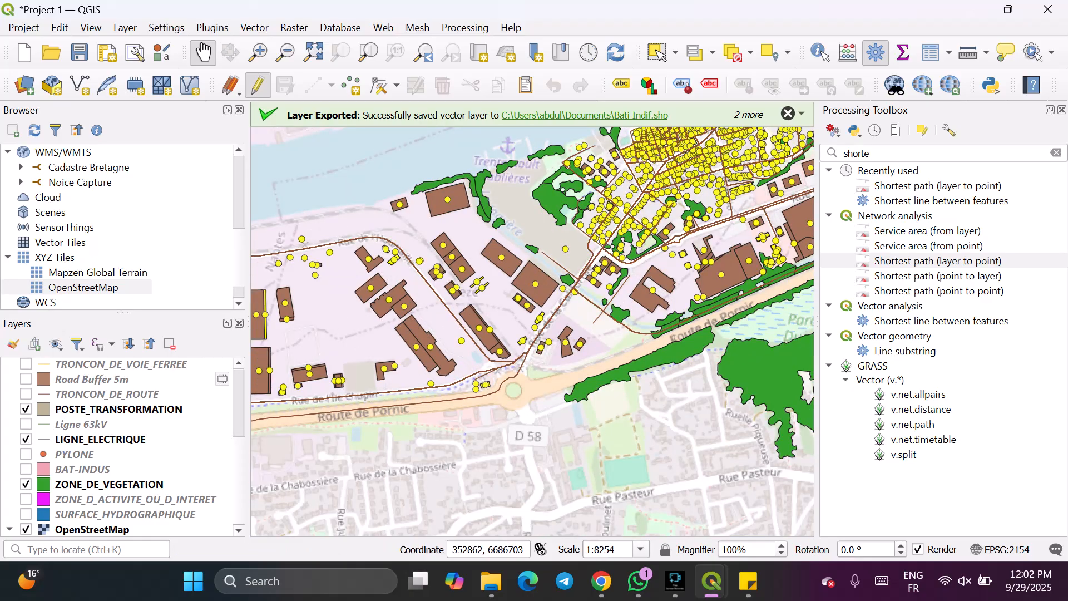
left_click(602, 581)
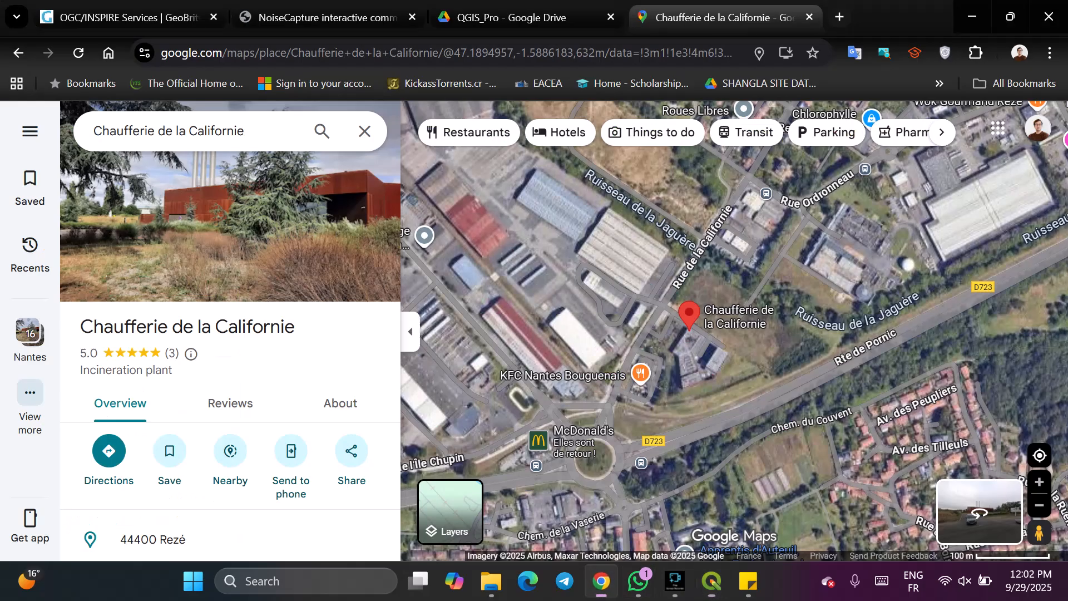
scroll(684, 424, "down", 2)
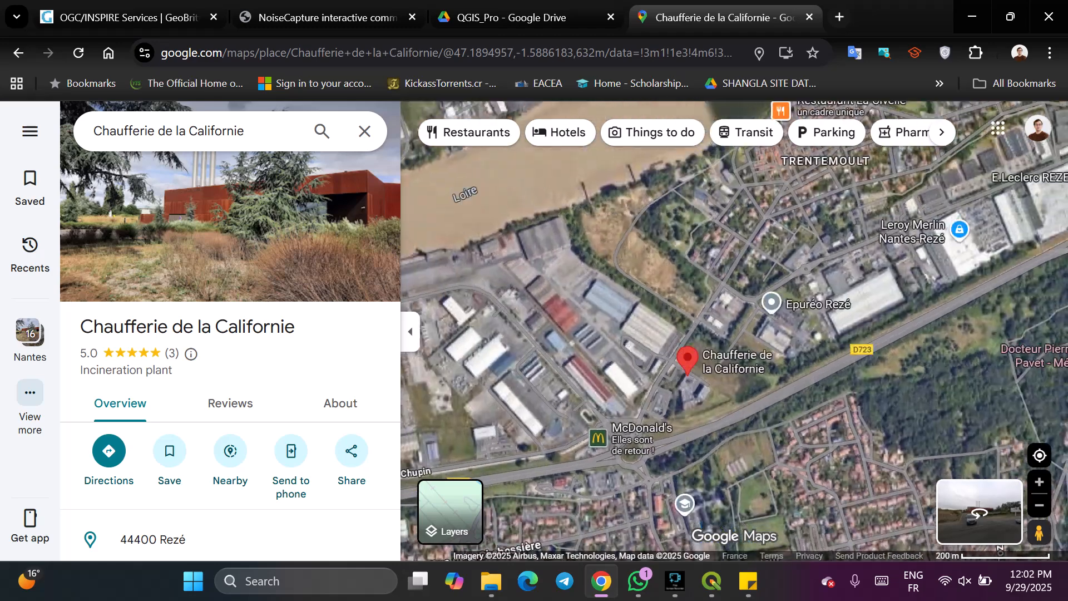
mouse_move(712, 581)
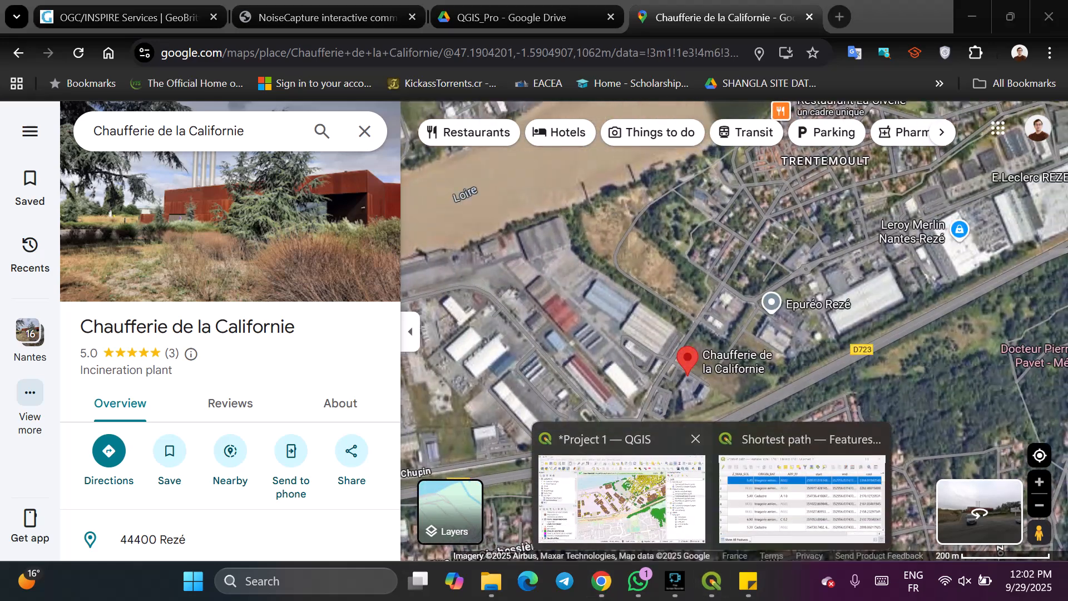
left_click(617, 490)
scroll(541, 397, "up", 2)
left_click_drag(541, 384, 458, 532)
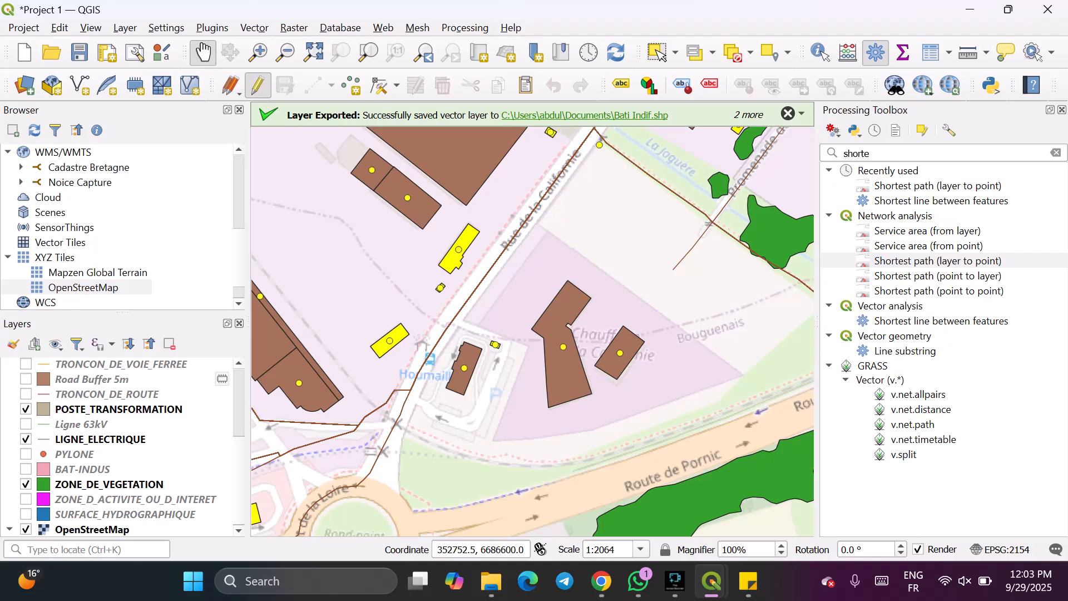
Hide the Centroids Buildings layer and check the Californie layer's visibility and symbology.
scroll(122, 445, "up", 3)
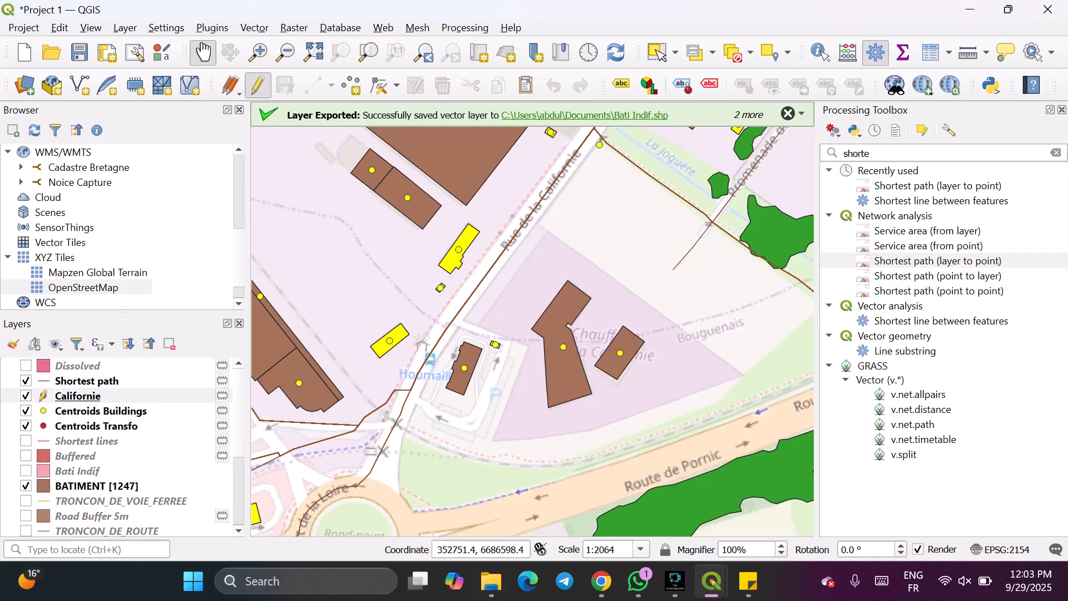
left_click(25, 411)
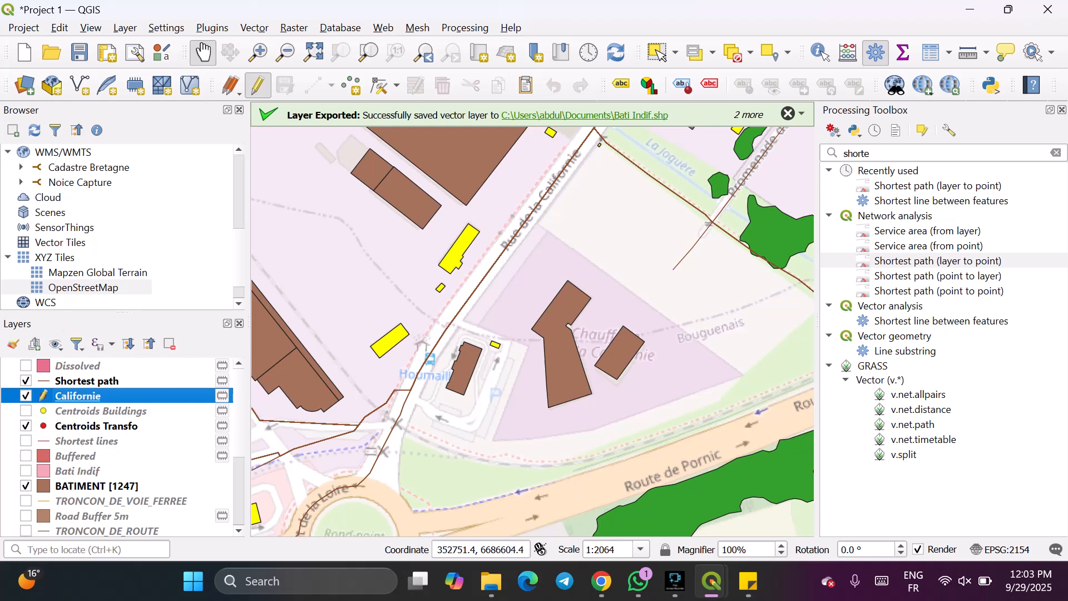
left_click(25, 395)
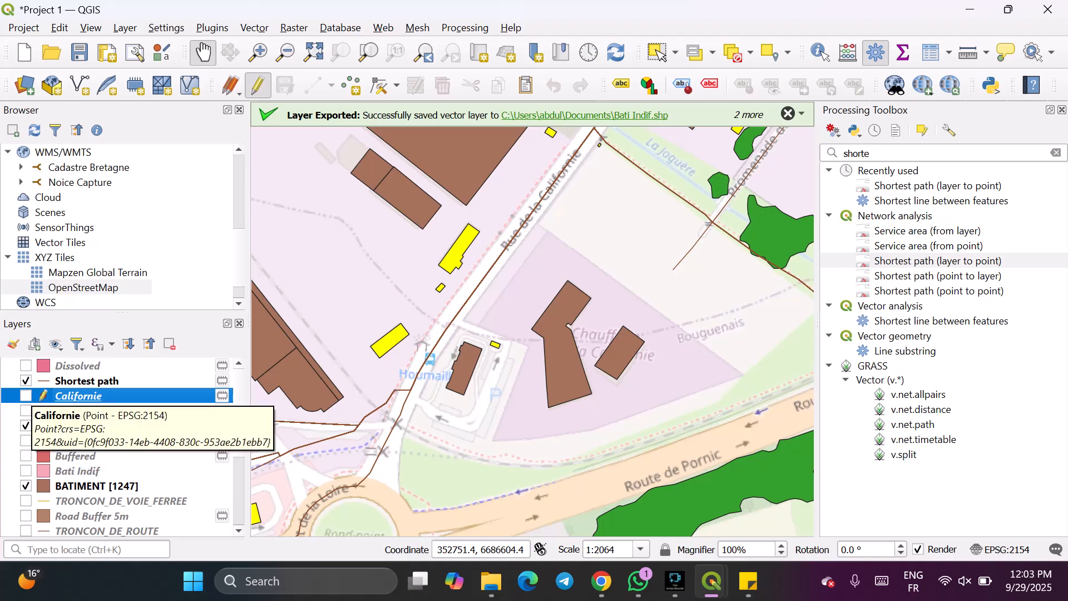
double_click(78, 396)
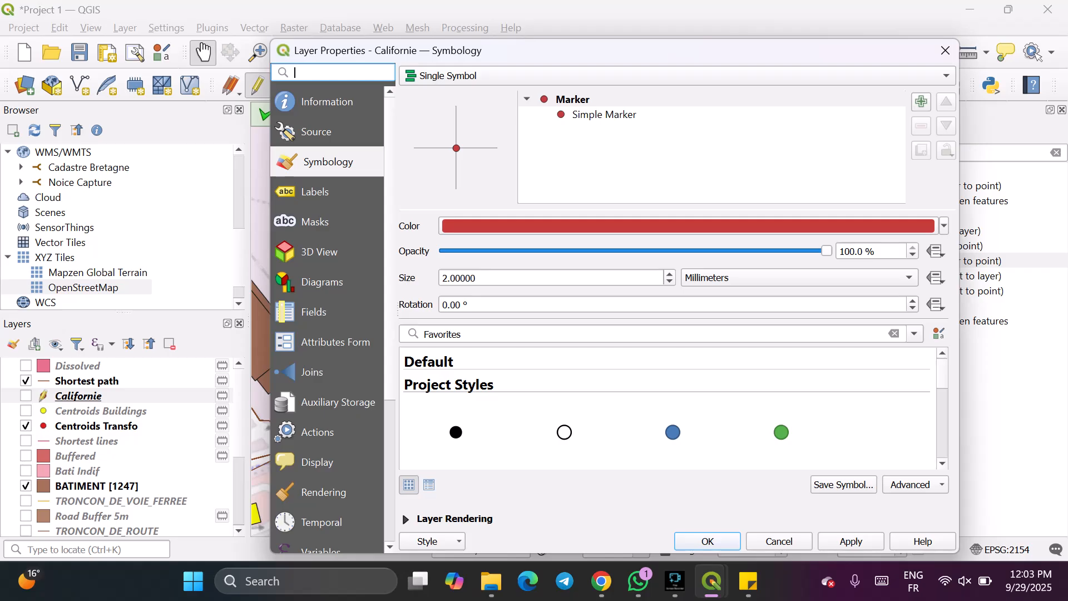
left_click(946, 50)
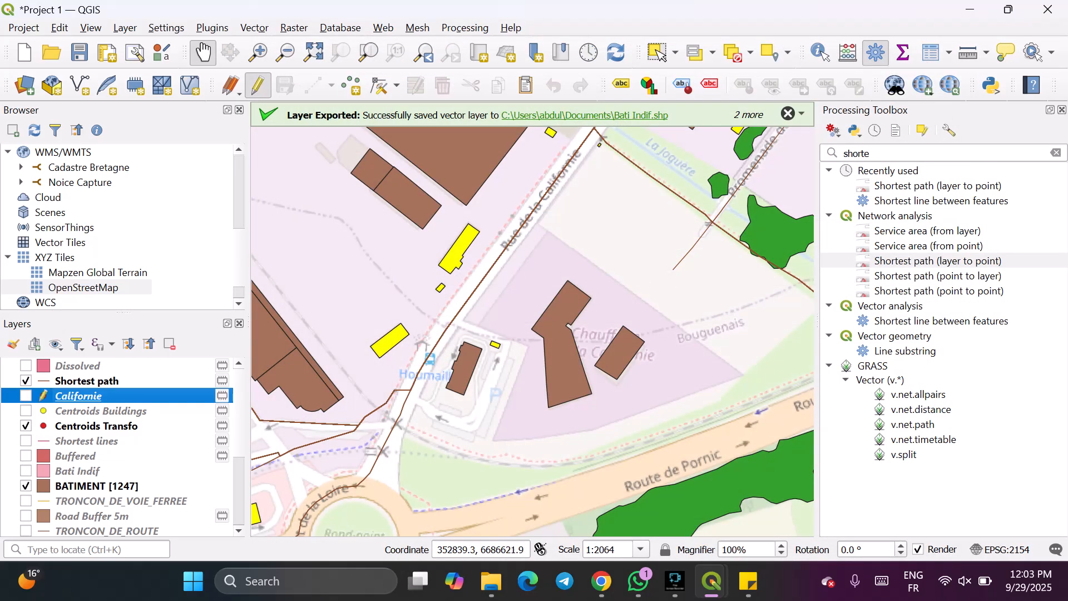
left_click(25, 396)
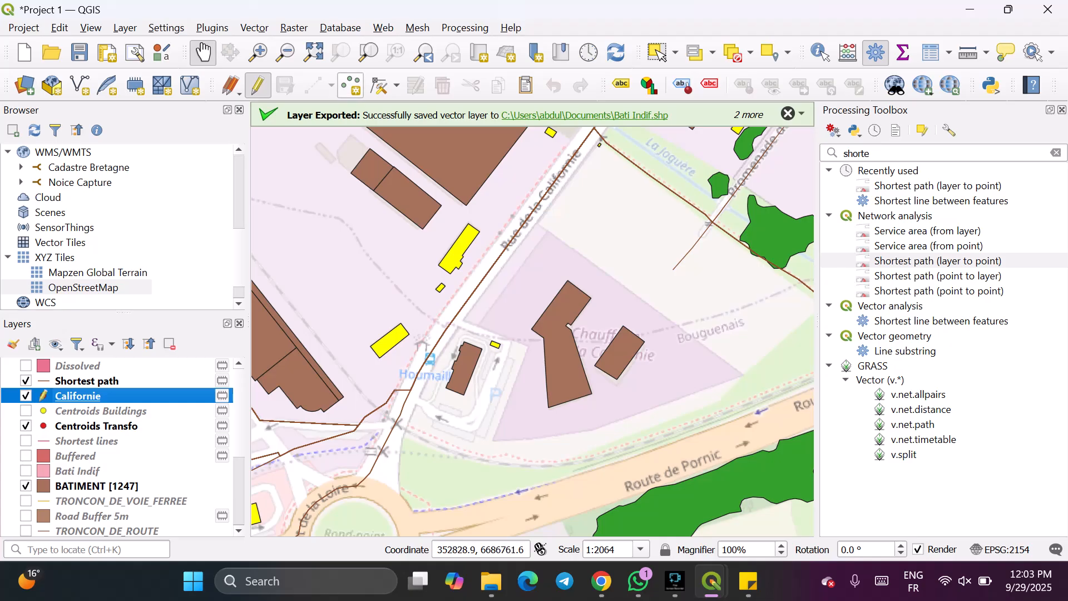
Add a point to the Californie layer on the larger Chaufferie de la Californie building, and save the project.
left_click(351, 86)
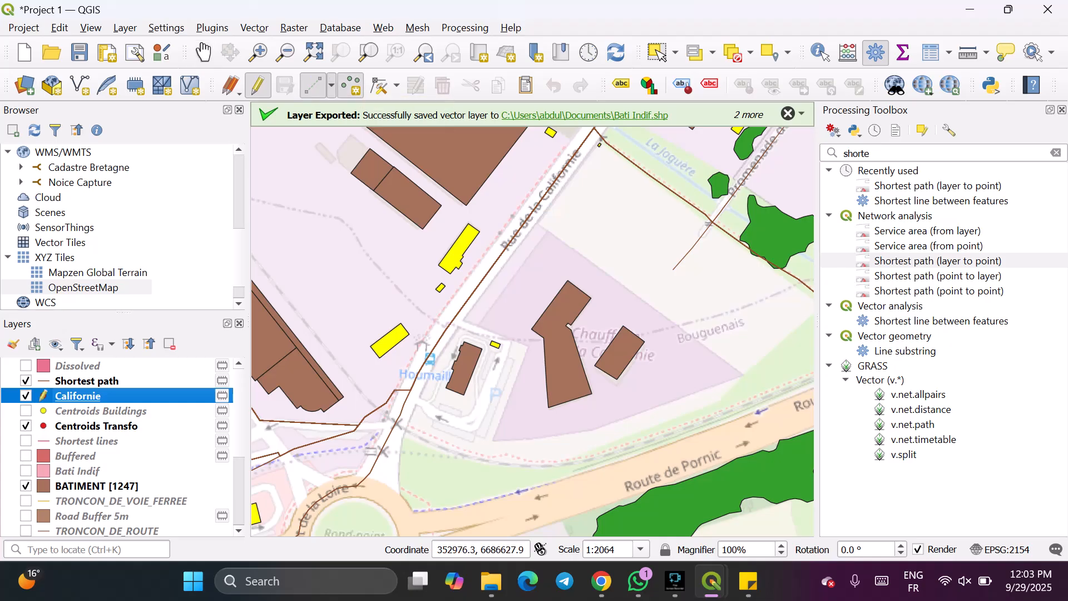
left_click(562, 349)
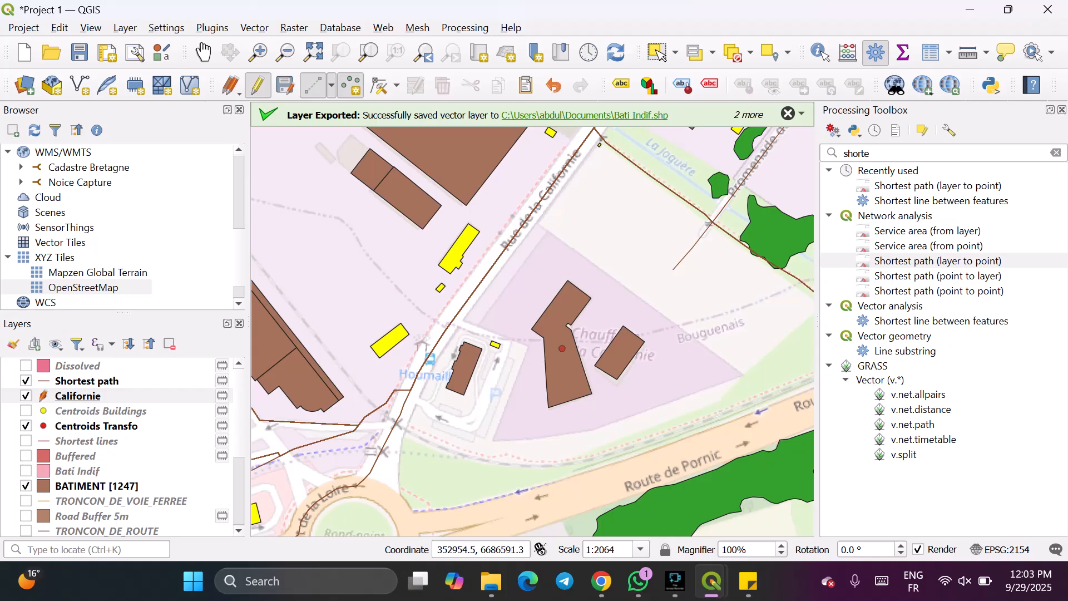
left_click(80, 52)
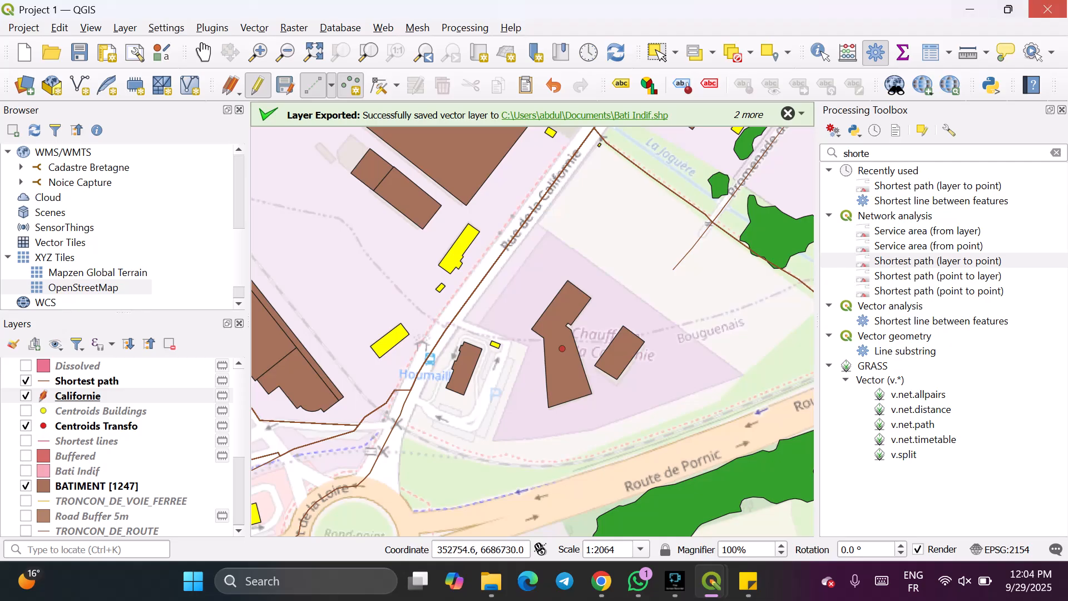
left_click(1048, 9)
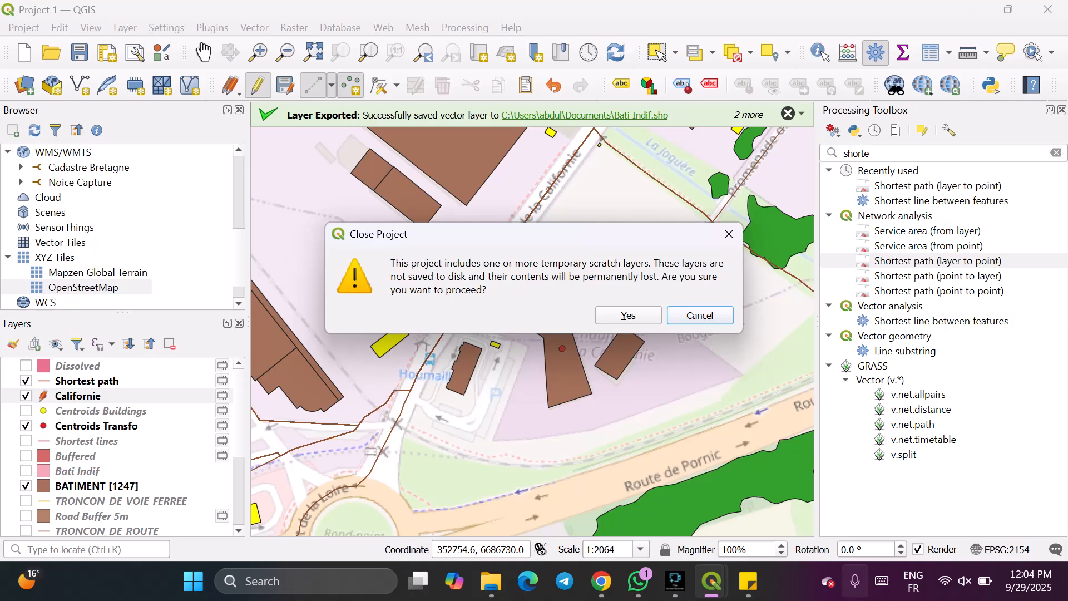
left_click(675, 581)
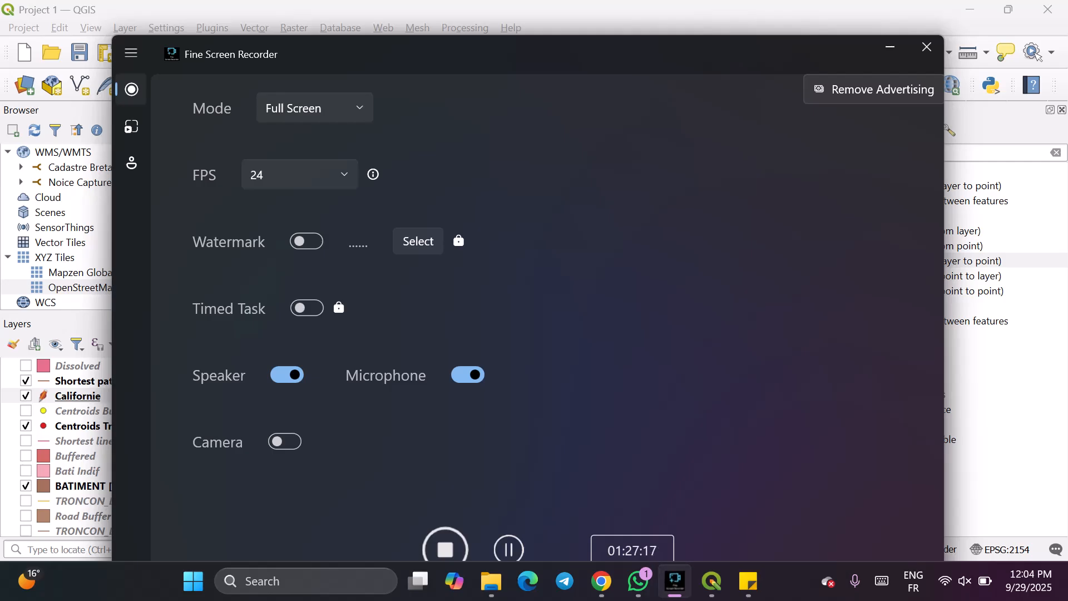
left_click(675, 581)
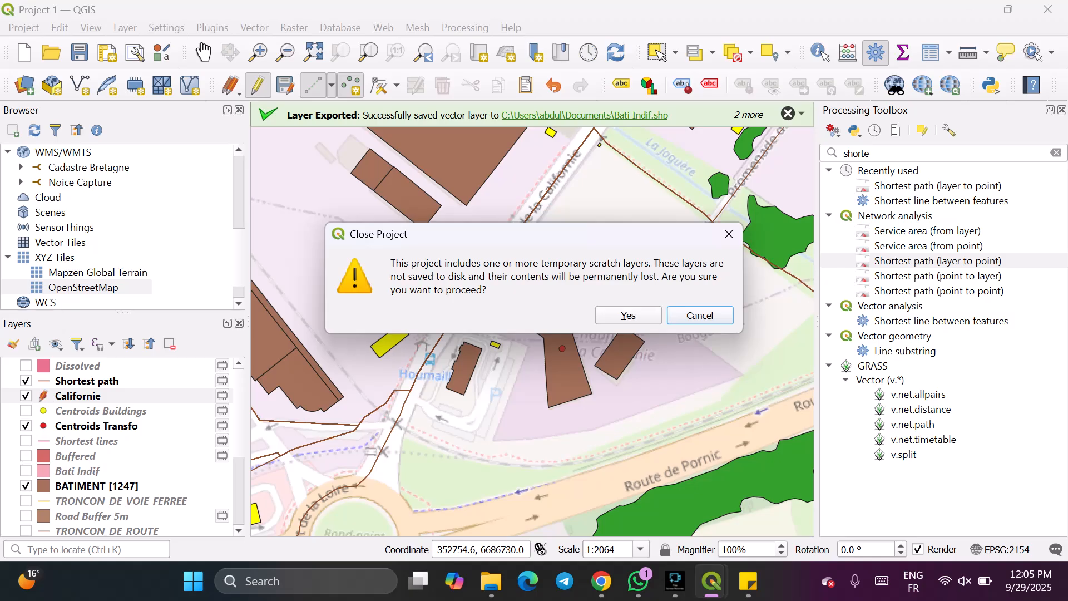
left_click(701, 315)
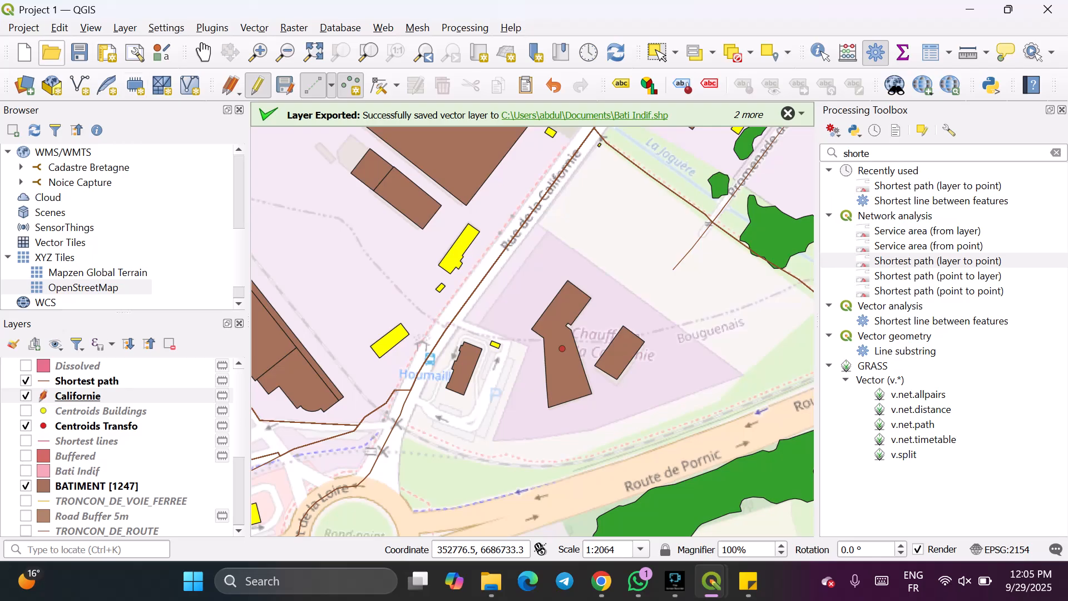
Save the project again and close QGIS, accepting the loss of the temporary scratch layers.
left_click(79, 52)
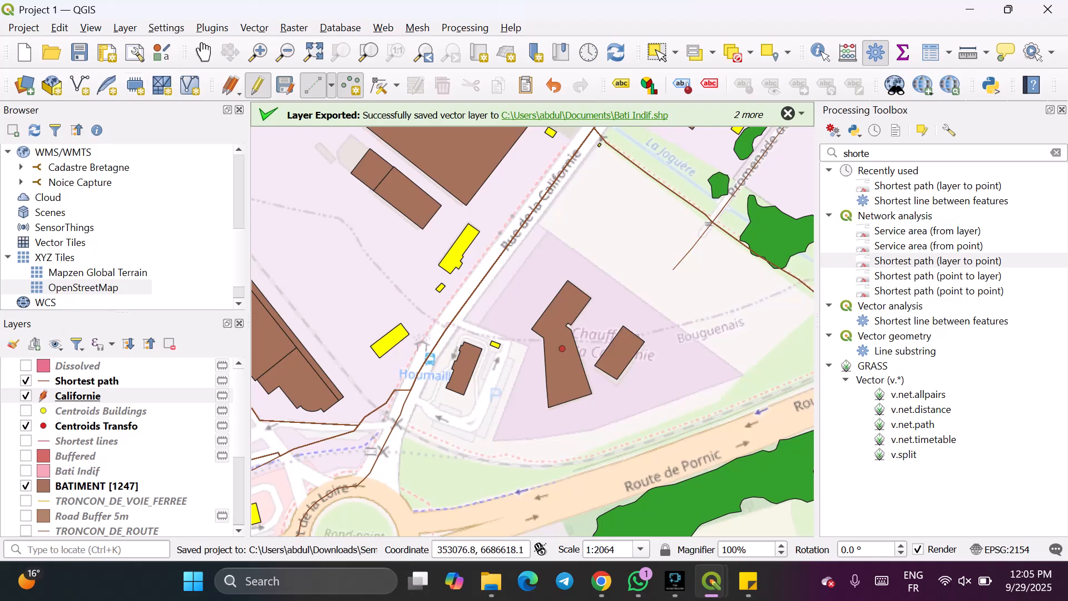
left_click(1048, 10)
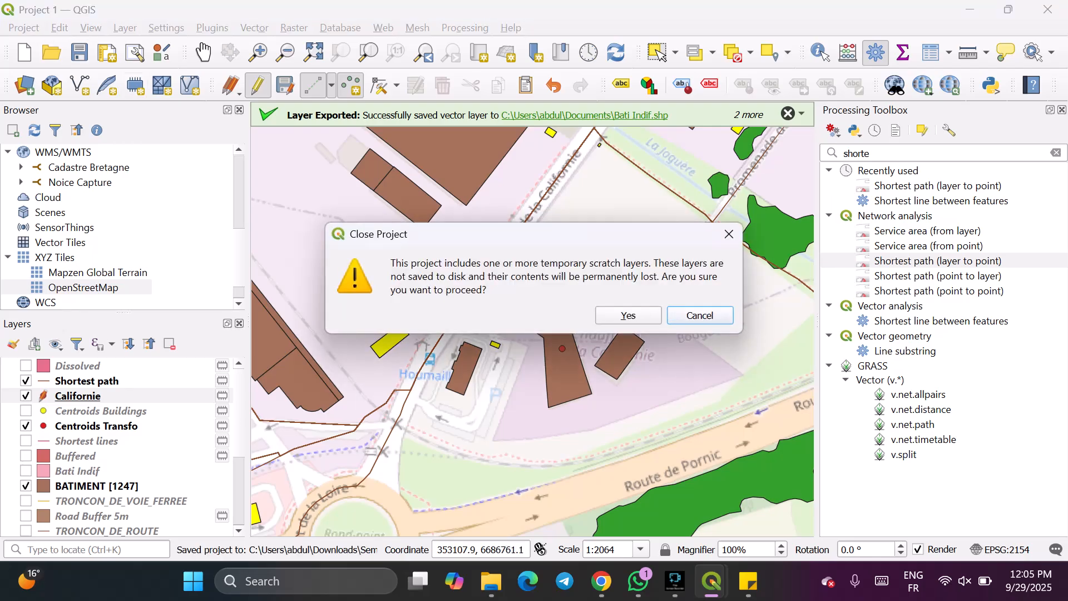
left_click(628, 315)
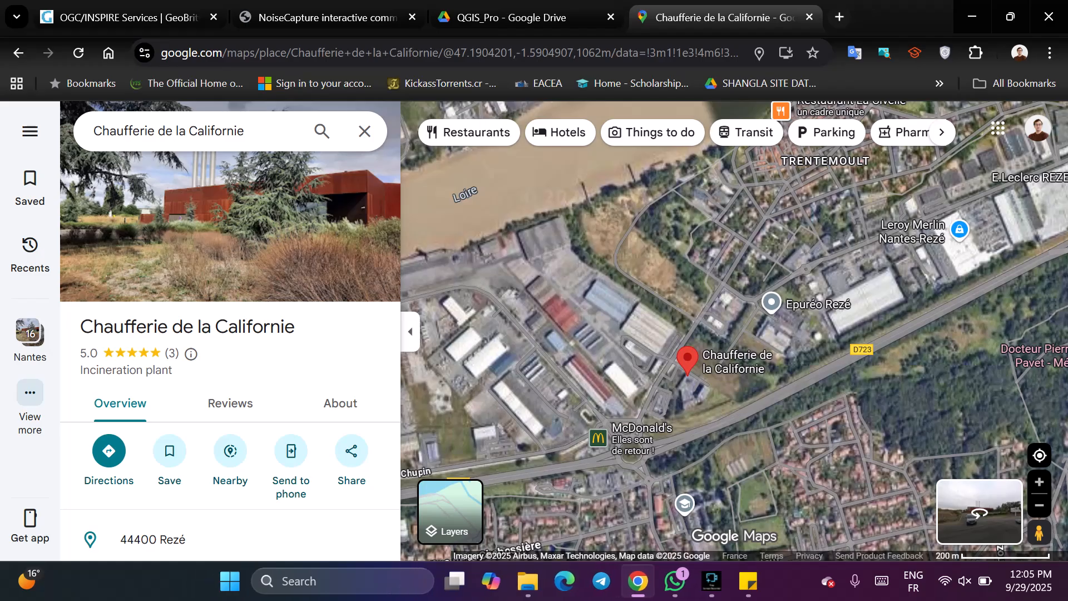
Show the QGIS_Pro folder in Google Drive.
left_click(512, 17)
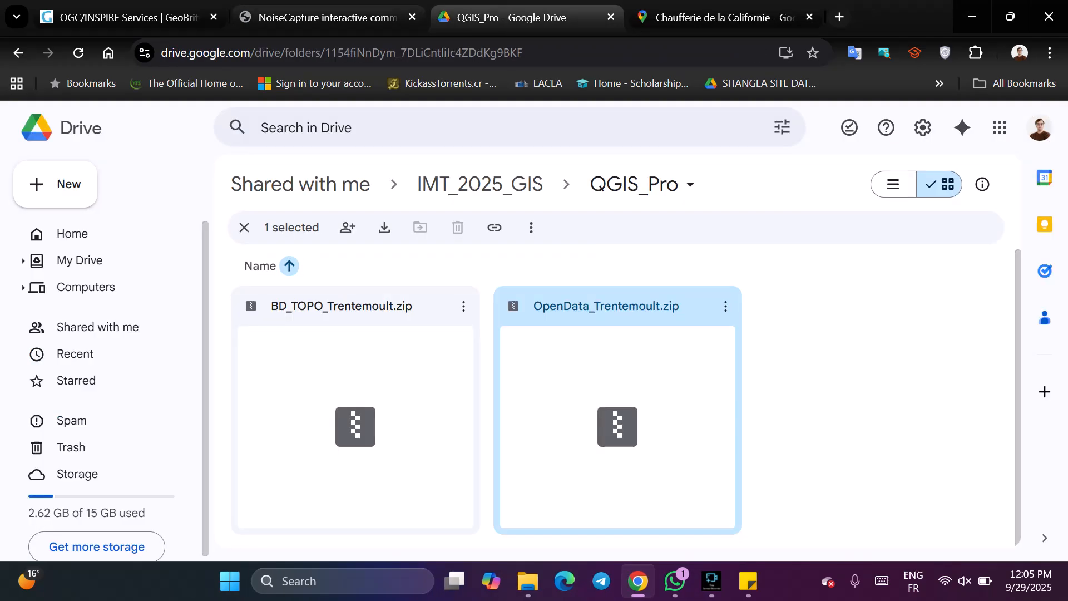